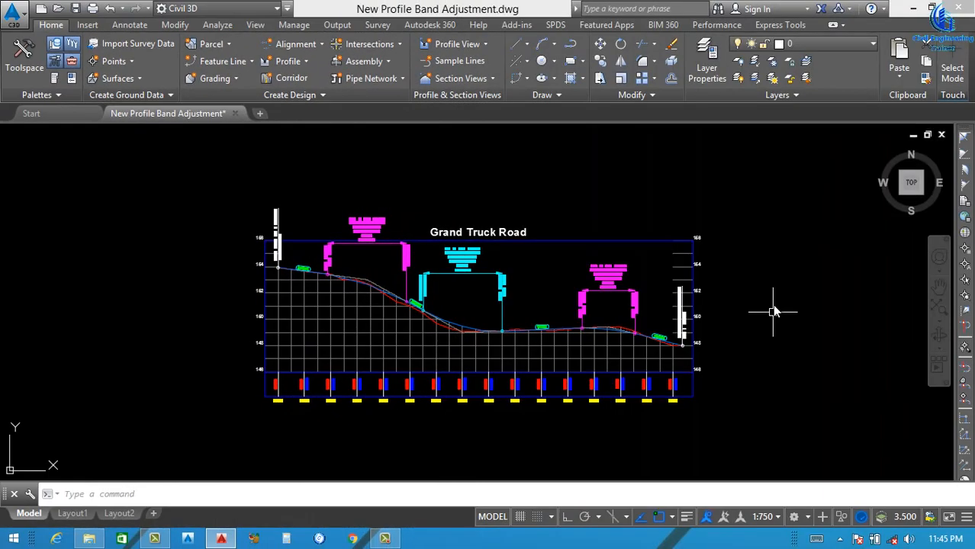
# - Remove the Elevations and Stations band from the bottom of the Grand Truck Road profile view
pyautogui.click(767, 305)
pyautogui.press('Escape')
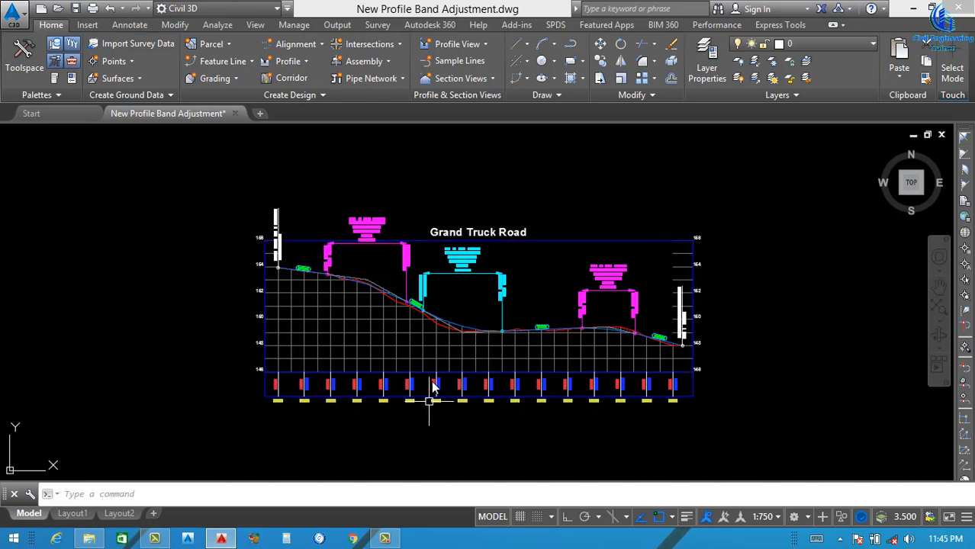
pyautogui.scroll(5, 449, 358)
pyautogui.click(443, 280)
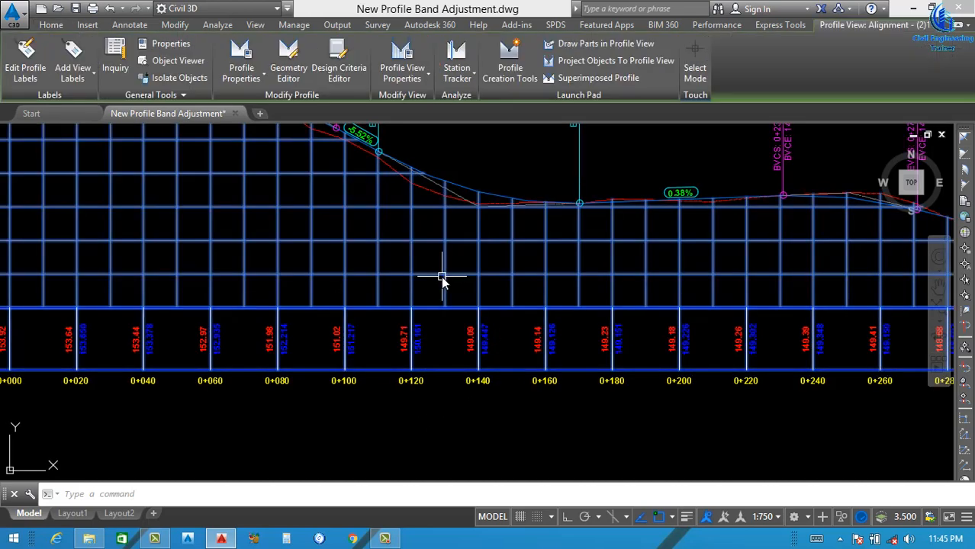
pyautogui.rightClick(441, 278)
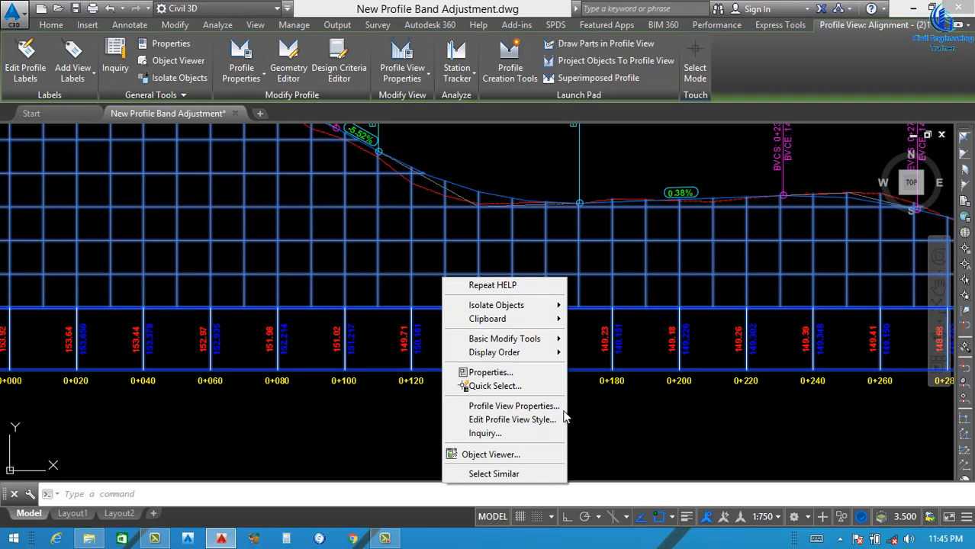
pyautogui.click(505, 407)
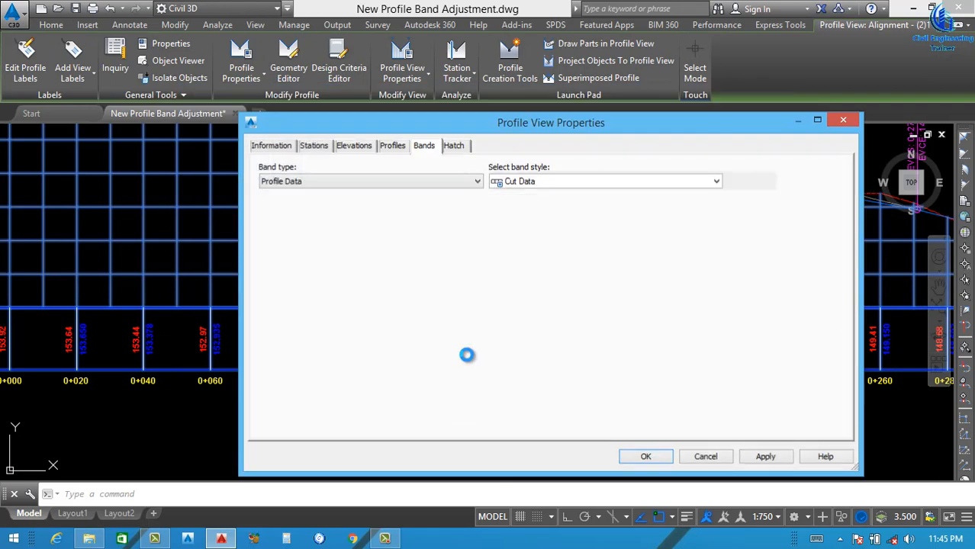
pyautogui.click(508, 270)
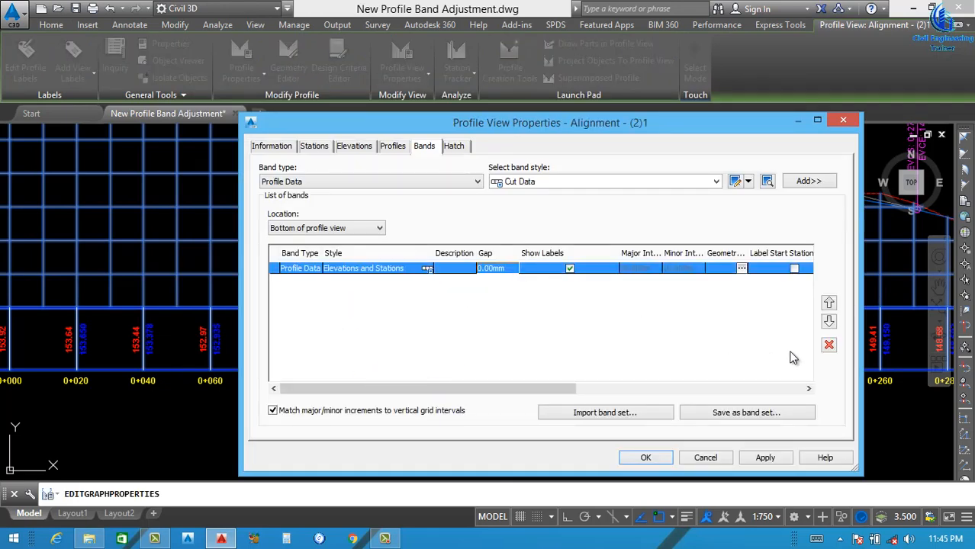
pyautogui.click(828, 344)
pyautogui.click(757, 460)
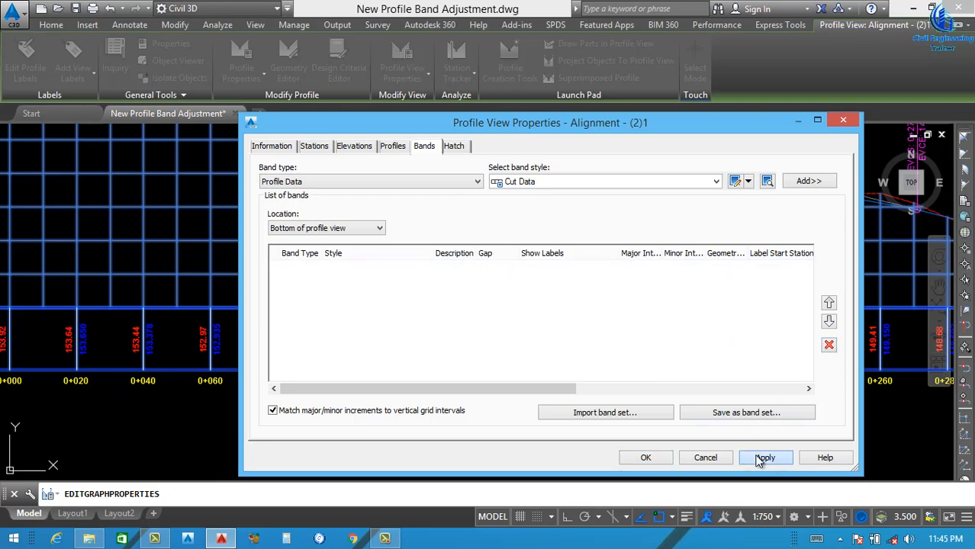
pyautogui.click(645, 458)
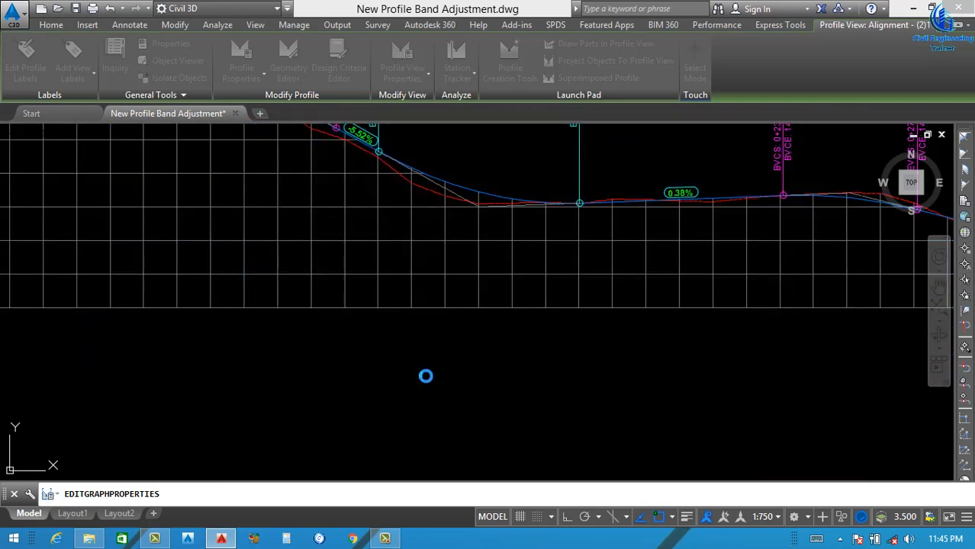
# - Start a new profile data band style from the profile view's band properties
pyautogui.scroll(-3, 412, 344)
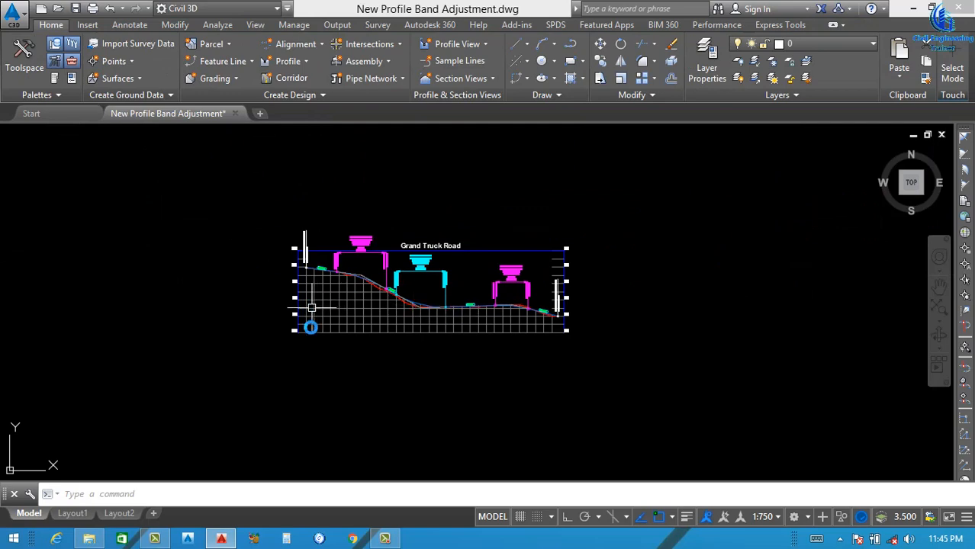
pyautogui.click(437, 336)
pyautogui.press('Escape')
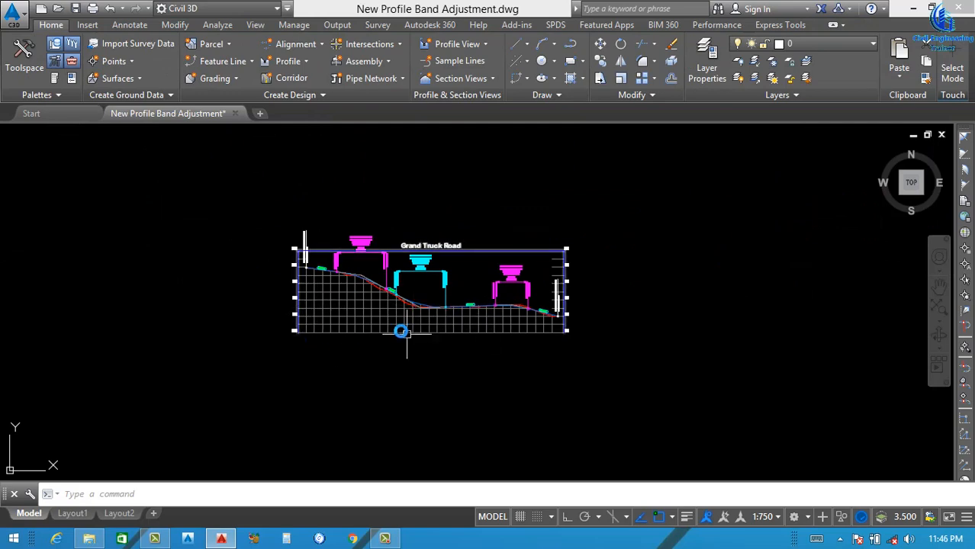
pyautogui.scroll(2, 366, 316)
pyautogui.click(365, 313)
pyautogui.rightClick(359, 319)
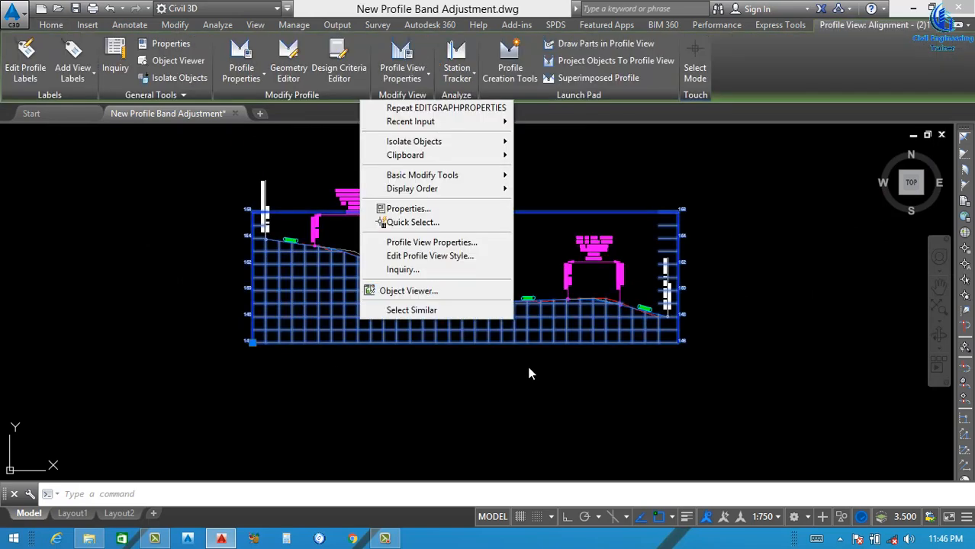
pyautogui.click(435, 243)
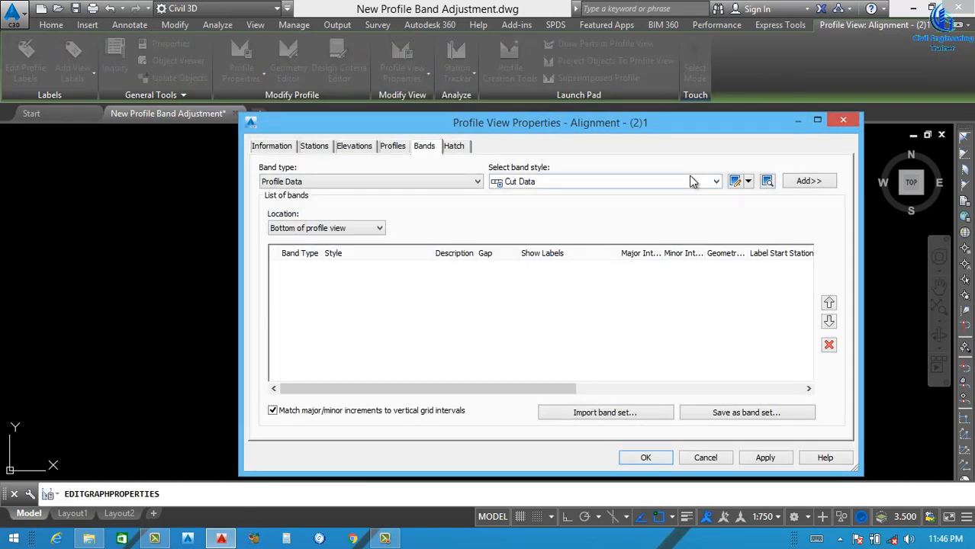
pyautogui.click(749, 181)
pyautogui.click(774, 197)
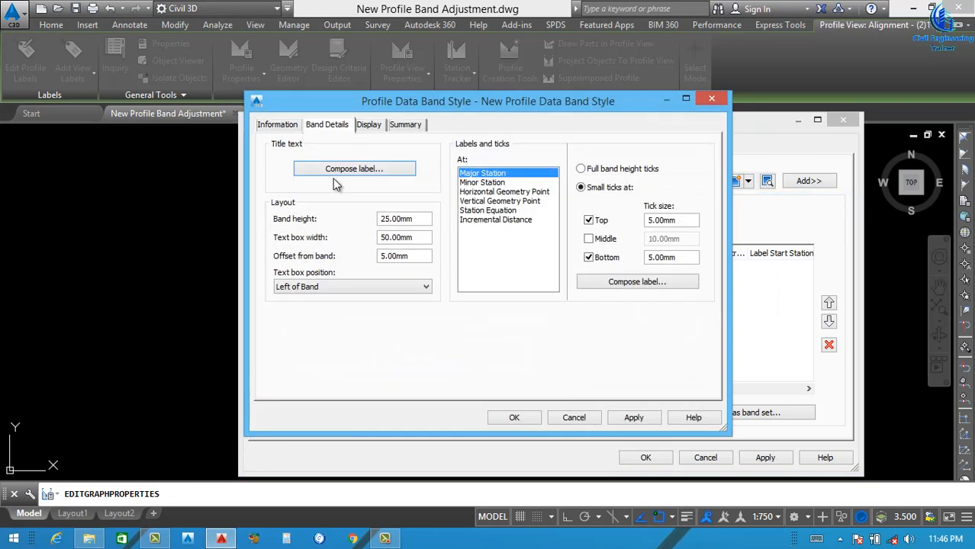
# - Name the new band style N.G.L followed by the author's first name, and copy the N.G.L part
pyautogui.click(281, 127)
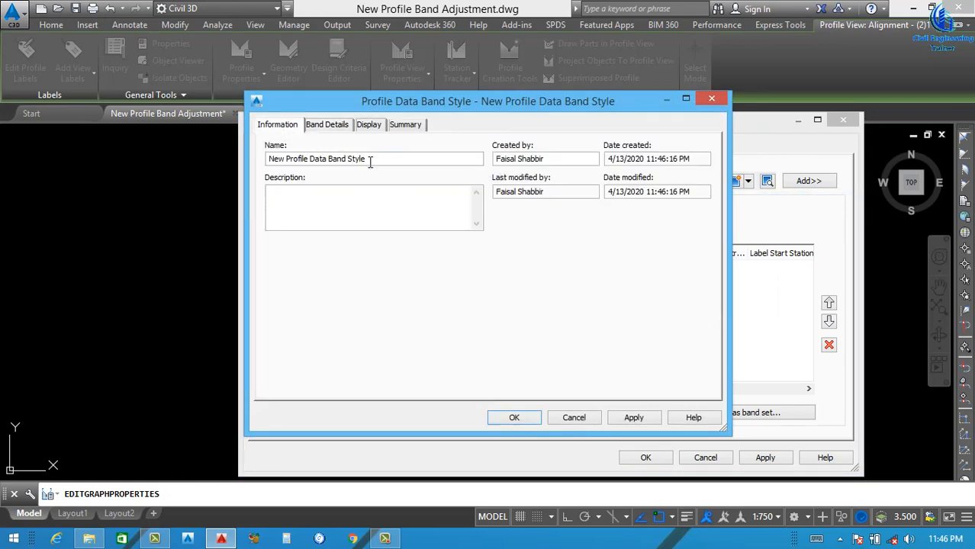
pyautogui.moveTo(370, 162); pyautogui.dragTo(256, 188)
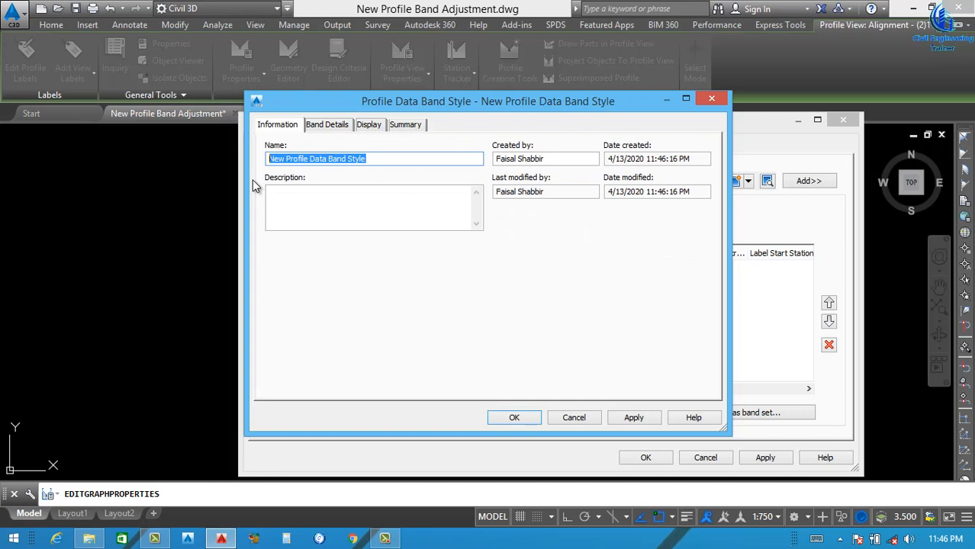
pyautogui.write('n')
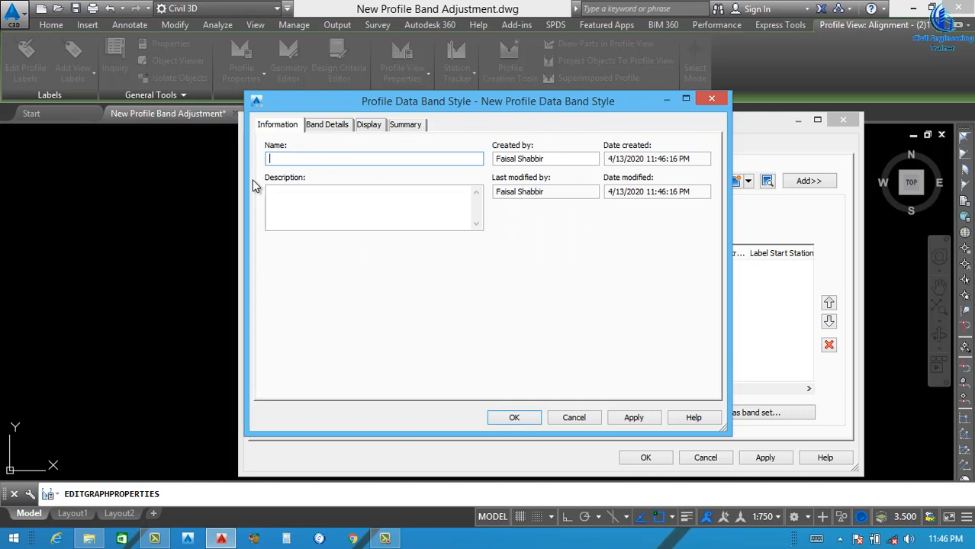
pyautogui.write('.G.L Faisal')
pyautogui.moveTo(290, 159); pyautogui.dragTo(293, 160)
pyautogui.hotkey('ctrl', 'c')
# - In the band's title label, rename the text component to N.G.L and set its anchor point to Middle Center
pyautogui.click(326, 126)
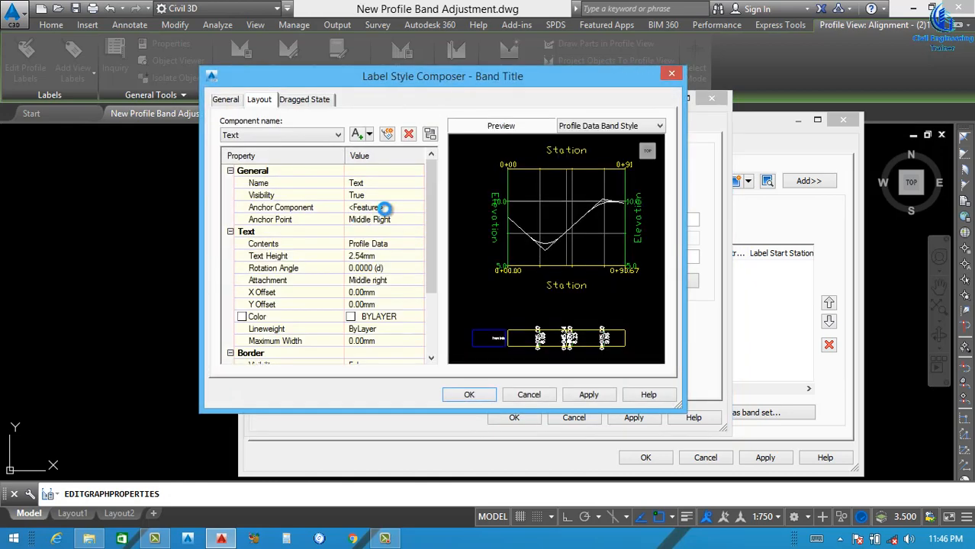
pyautogui.click(395, 183)
pyautogui.write('N.G.L')
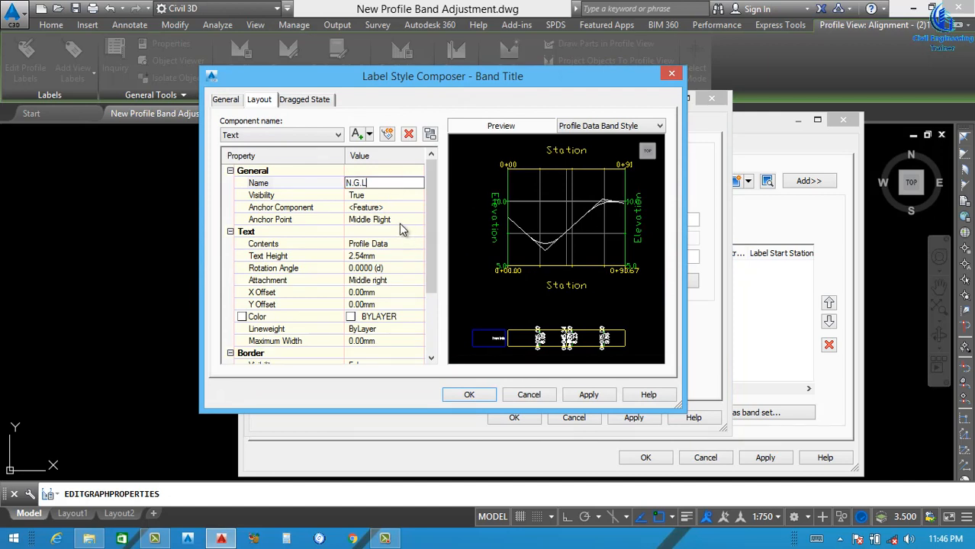
pyautogui.click(409, 220)
pyautogui.click(419, 220)
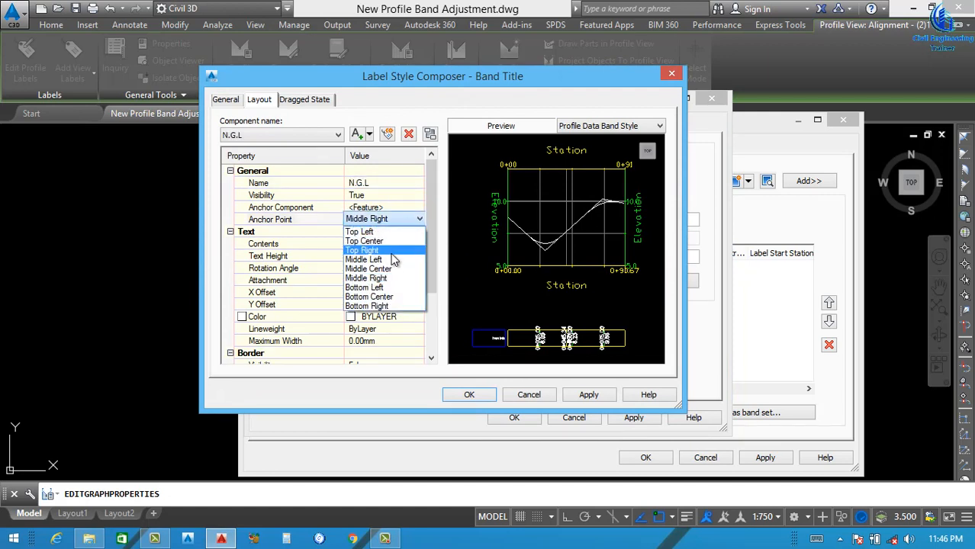
pyautogui.click(389, 276)
# - Replace the title label's Profile Data contents with the copied text N.G.L
pyautogui.click(419, 242)
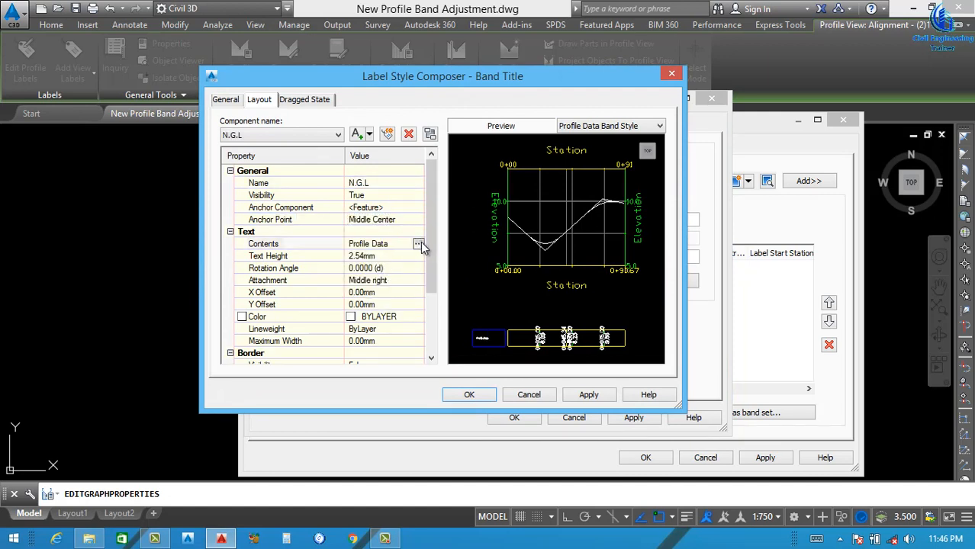
pyautogui.click(421, 243)
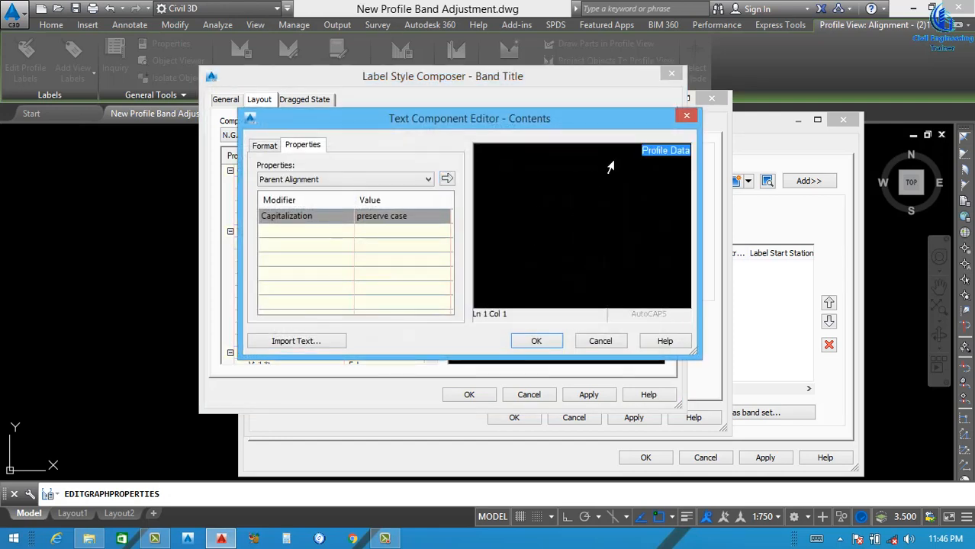
pyautogui.hotkey('ctrl', 'v')
pyautogui.hotkey('ctrl', 'a')
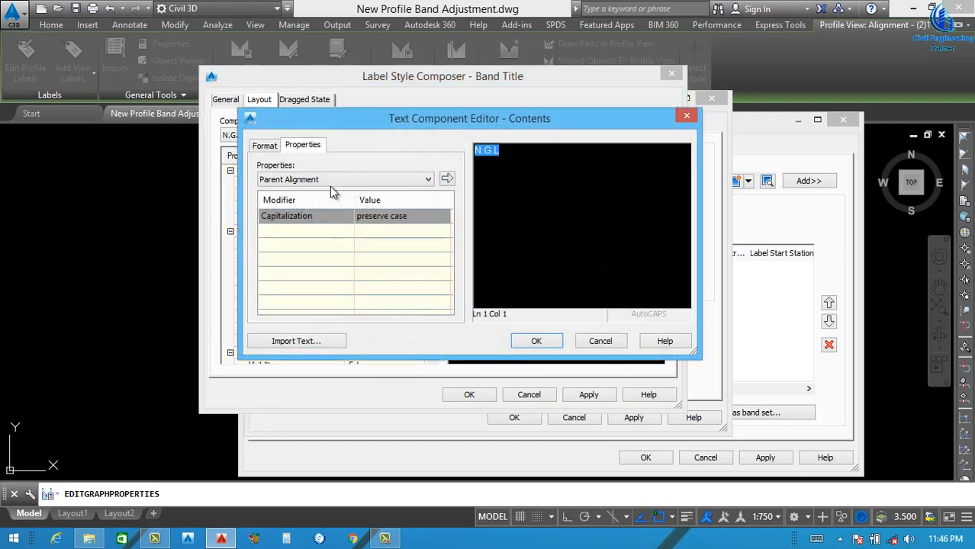
# - Format the N.G.L title contents as red, center-justified and bold
pyautogui.click(264, 145)
pyautogui.click(317, 265)
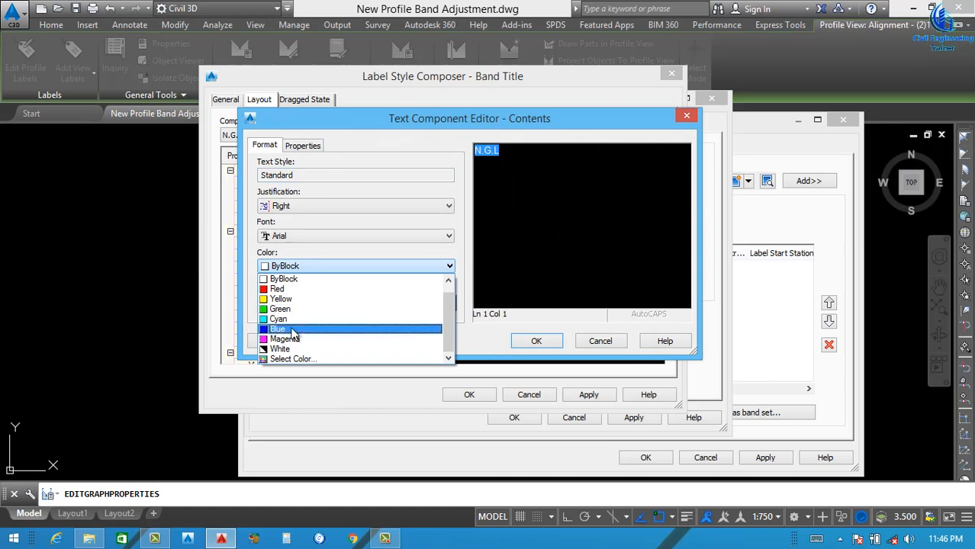
pyautogui.click(299, 288)
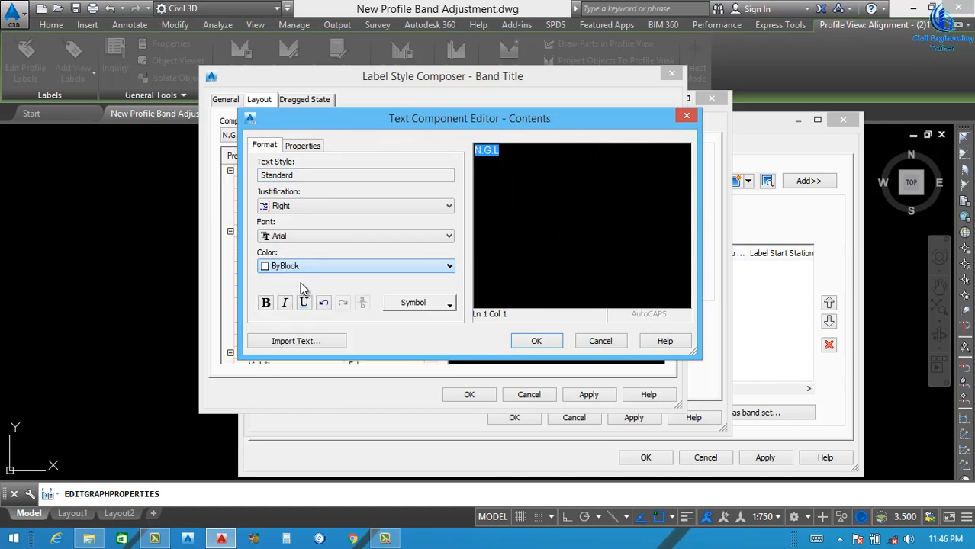
pyautogui.click(316, 207)
pyautogui.click(309, 227)
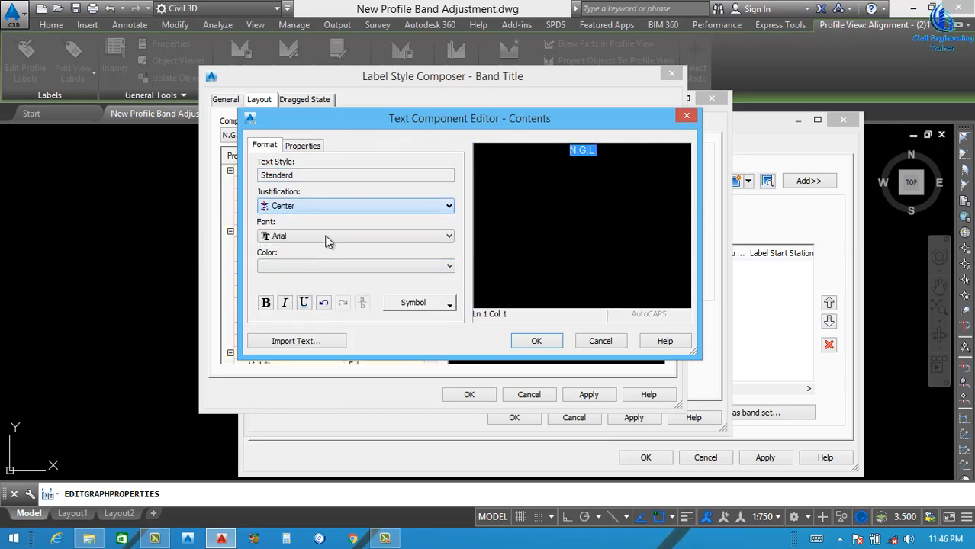
pyautogui.click(266, 302)
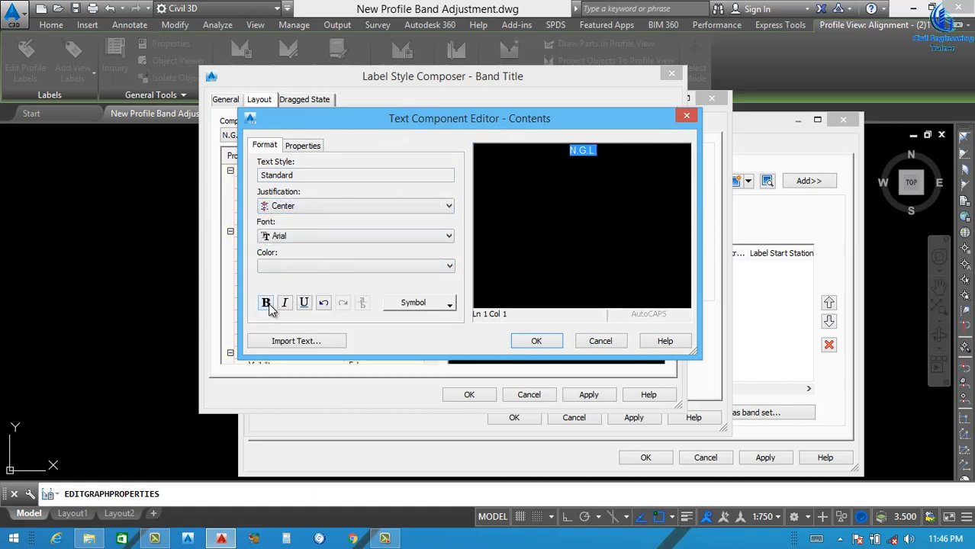
pyautogui.click(534, 340)
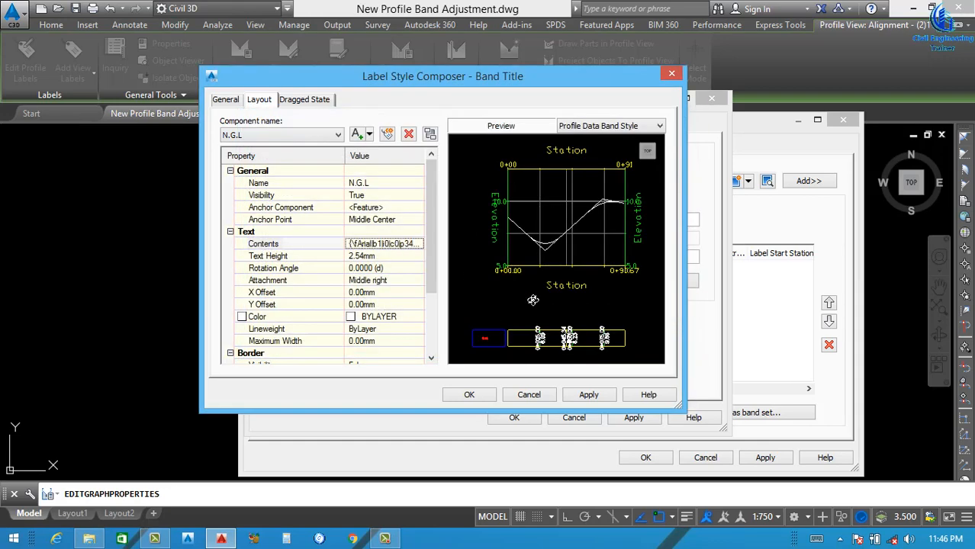
# - Set the title label's text height to 5.5 mm and its attachment to Middle center
pyautogui.click(385, 256)
pyautogui.write('5.5')
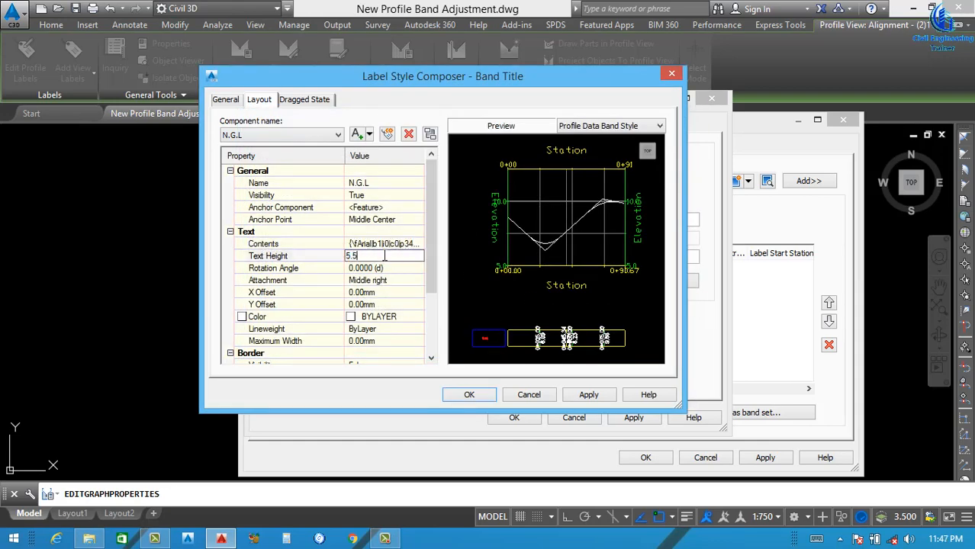
pyautogui.click(385, 280)
pyautogui.click(389, 280)
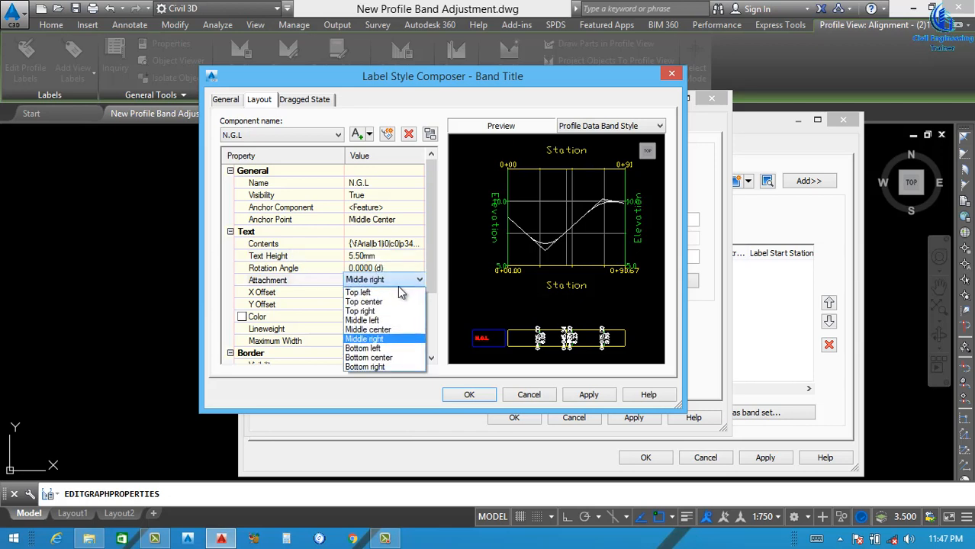
pyautogui.click(387, 329)
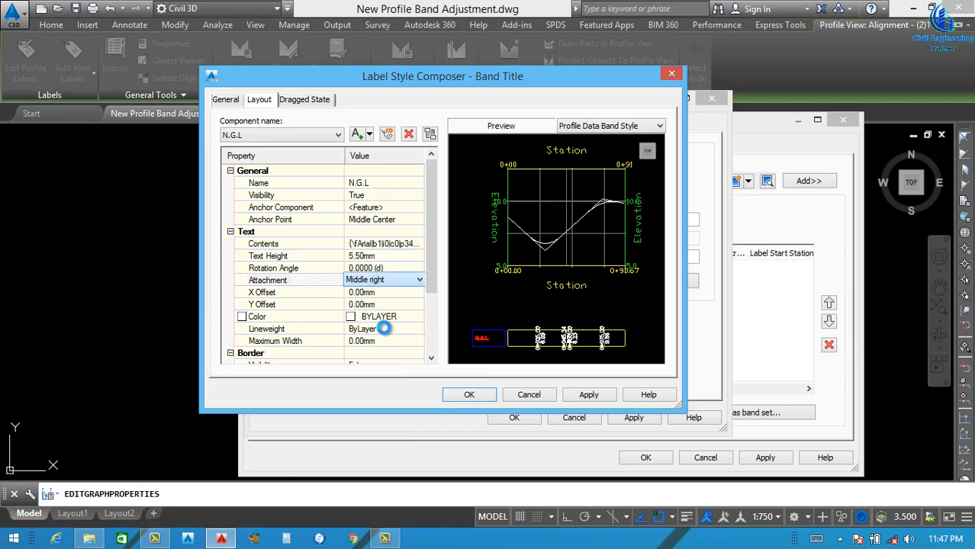
# - Set the title text component's color to red and accept the band title label
pyautogui.moveTo(432, 282); pyautogui.dragTo(426, 302)
pyautogui.click(418, 280)
pyautogui.click(419, 280)
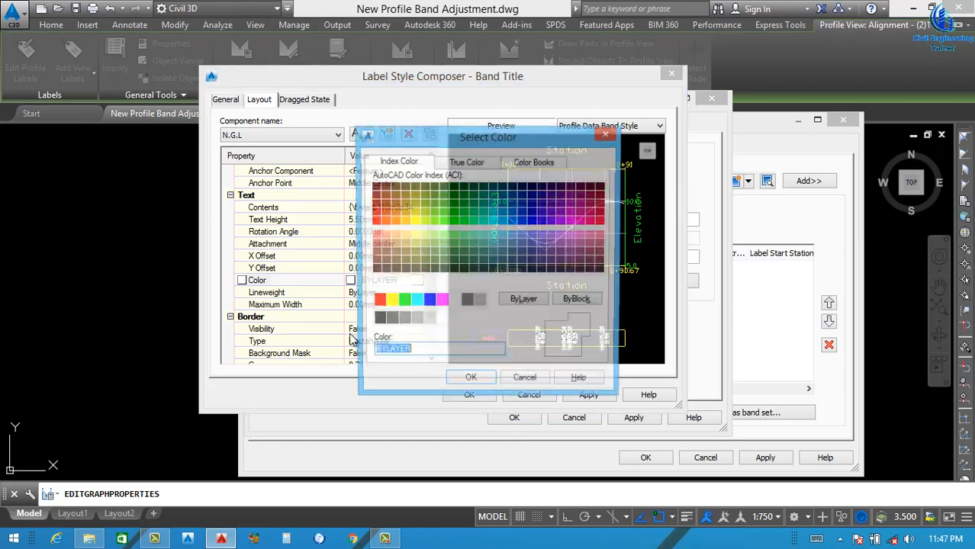
pyautogui.click(377, 302)
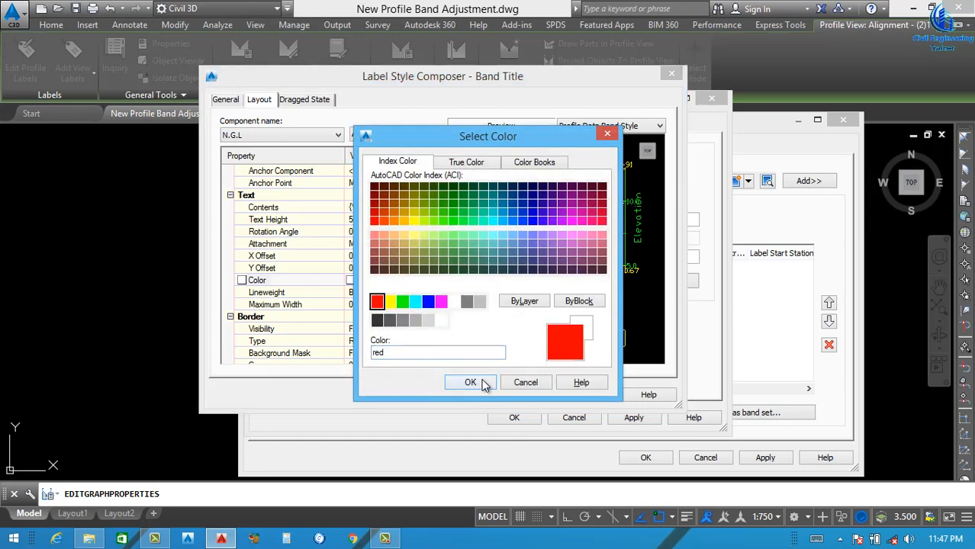
pyautogui.click(469, 382)
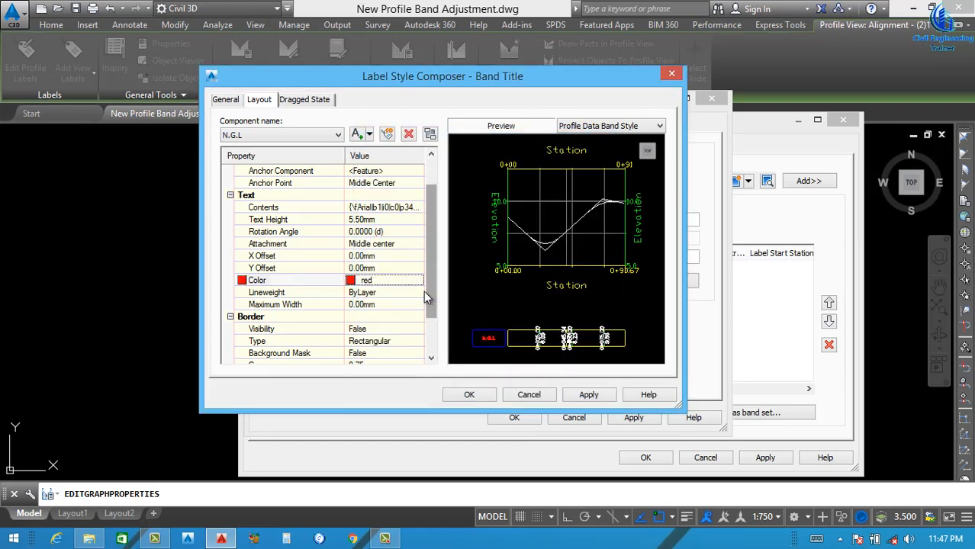
pyautogui.scroll(-1, 429, 313)
pyautogui.click(588, 395)
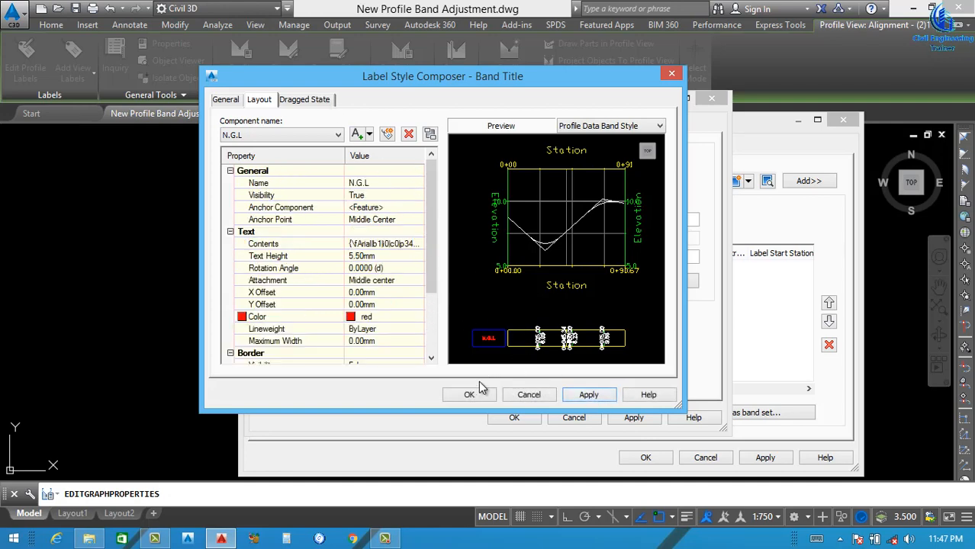
pyautogui.click(469, 395)
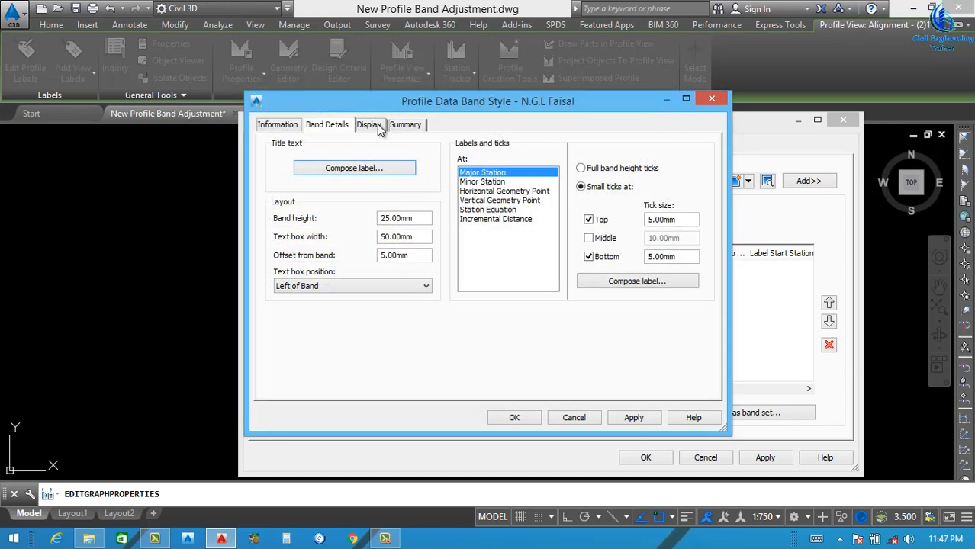
# - Hide the labels at station equations, horizontal geometry points, vertical geometry points and minor stations in the band style's display
pyautogui.click(380, 127)
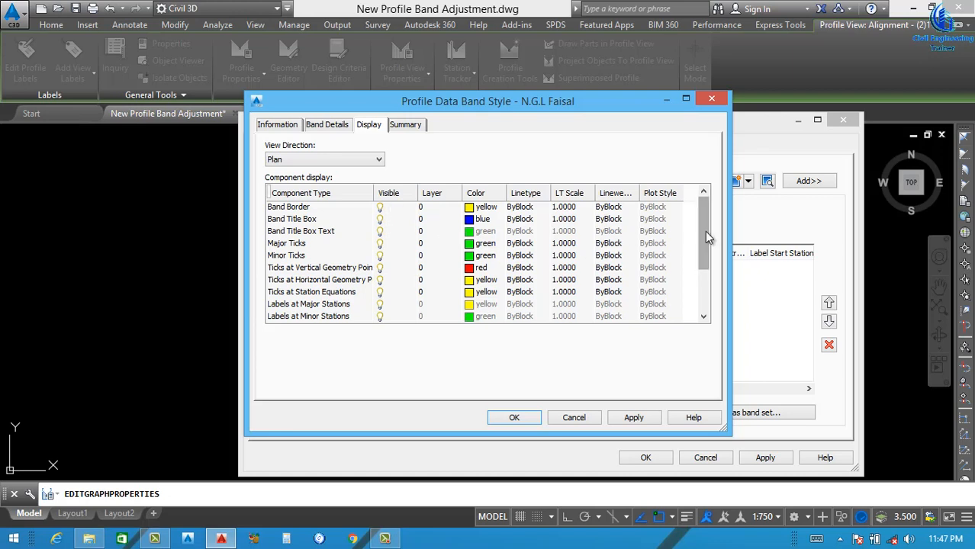
pyautogui.moveTo(704, 232); pyautogui.dragTo(706, 287)
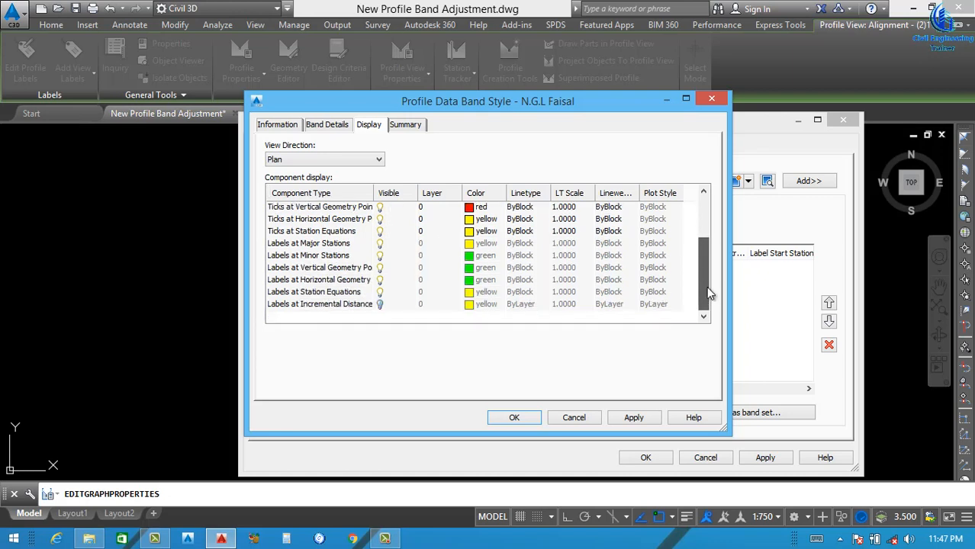
pyautogui.click(379, 293)
pyautogui.click(379, 280)
pyautogui.click(380, 268)
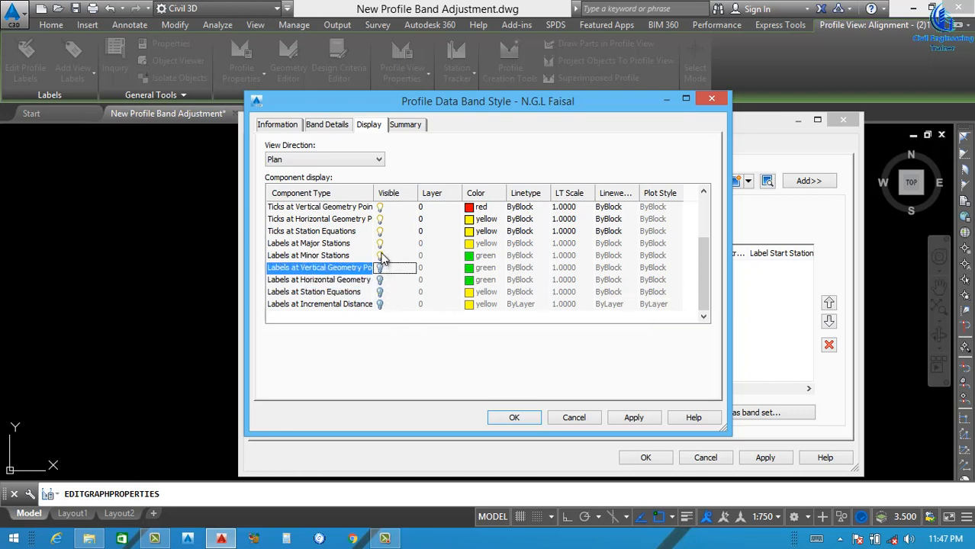
pyautogui.click(379, 256)
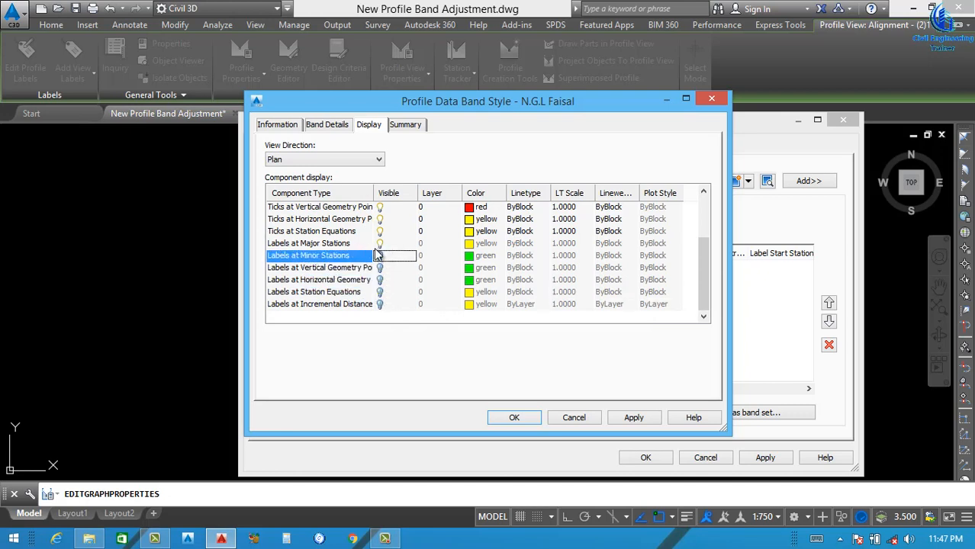
# - Hide the minor ticks and the ticks at vertical geometry points, horizontal geometry points and station equations, and apply the changes
pyautogui.scroll(2, 378, 256)
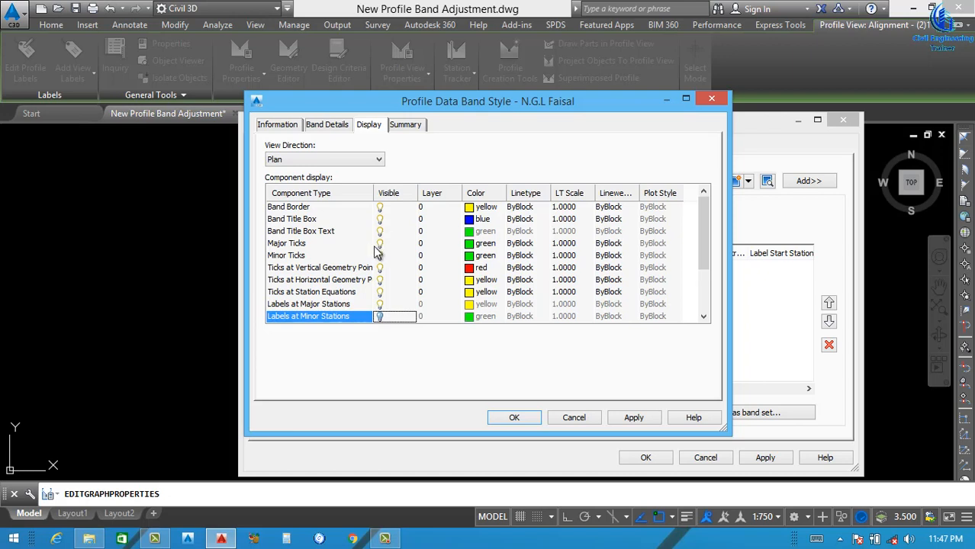
pyautogui.click(380, 255)
pyautogui.click(379, 268)
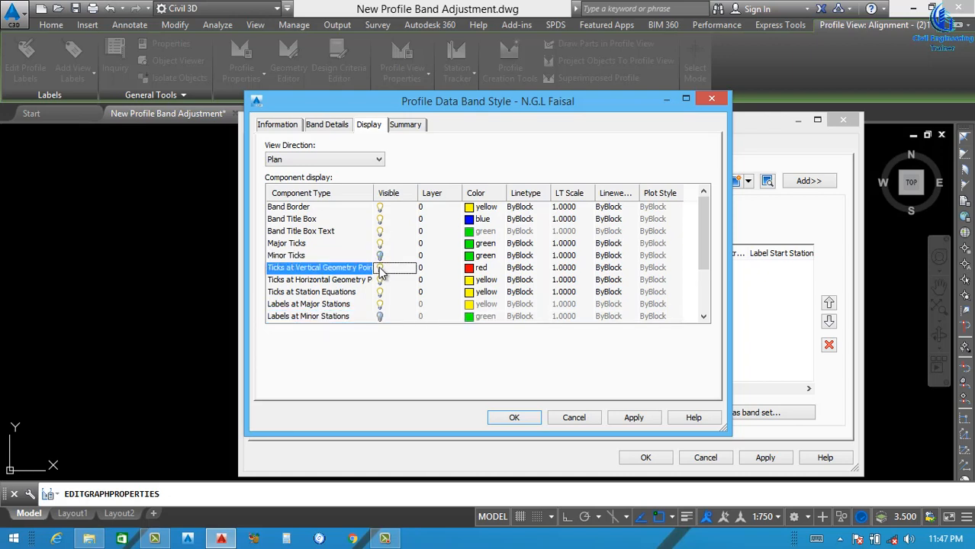
pyautogui.click(380, 280)
pyautogui.click(380, 292)
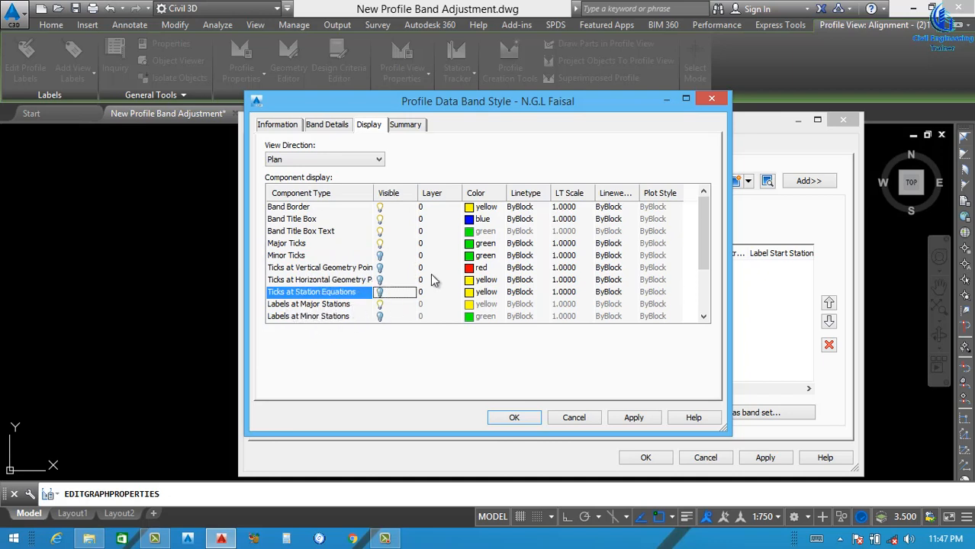
pyautogui.click(632, 417)
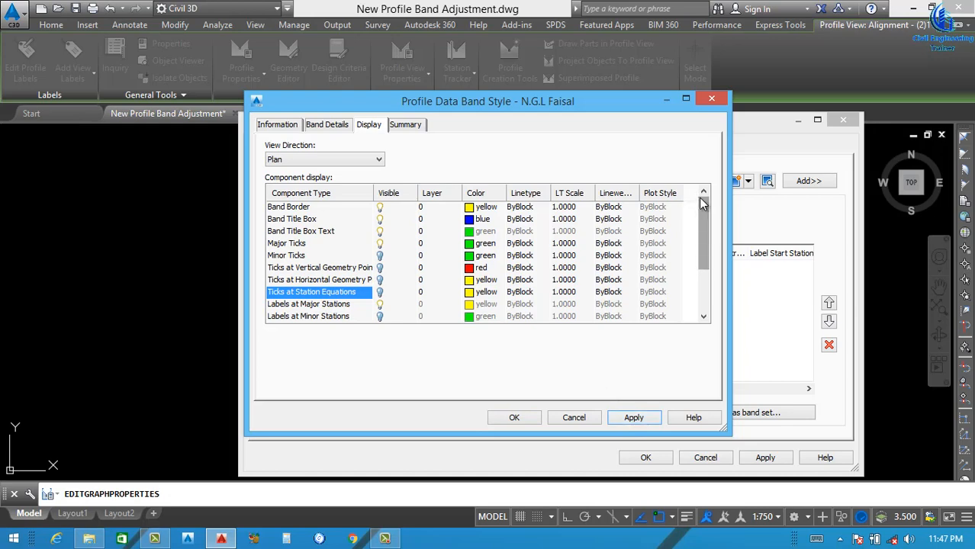
# - Set the display color of the Band Border and the Band Title Box to red
pyautogui.doubleClick(472, 209)
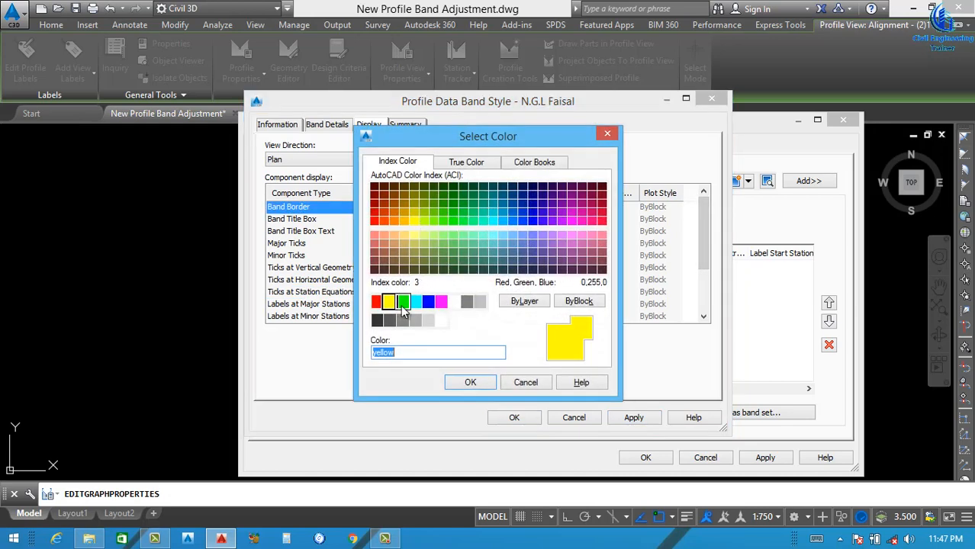
pyautogui.click(376, 301)
pyautogui.click(467, 382)
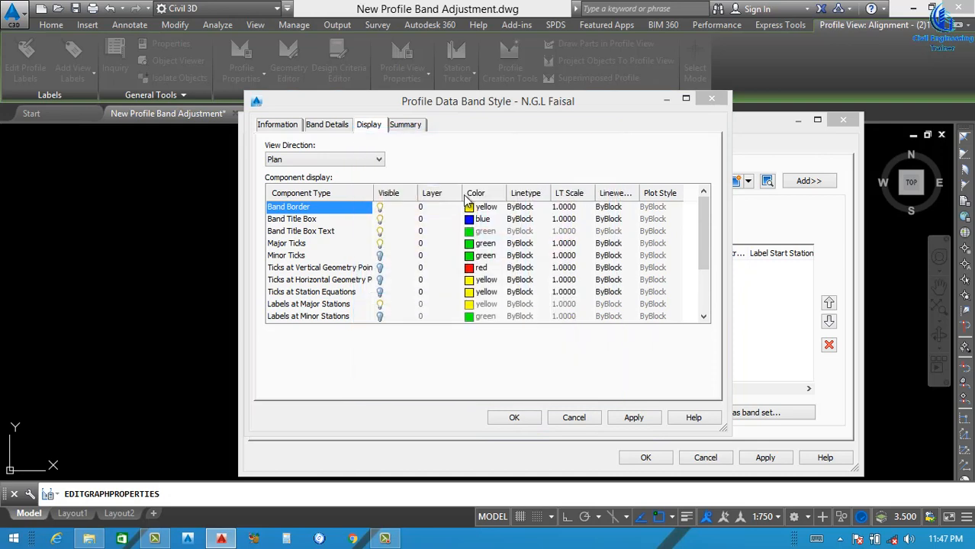
pyautogui.click(470, 219)
pyautogui.click(470, 219)
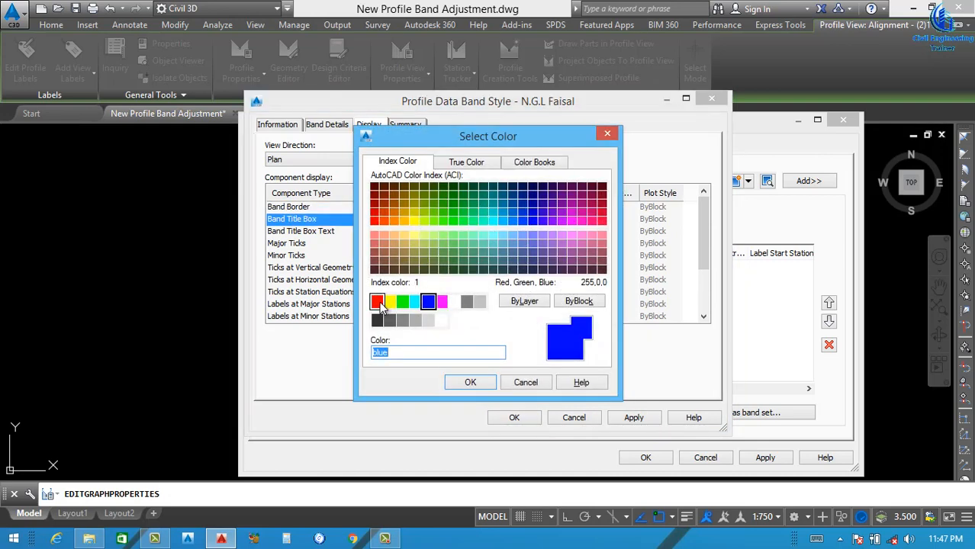
pyautogui.click(377, 303)
pyautogui.click(470, 382)
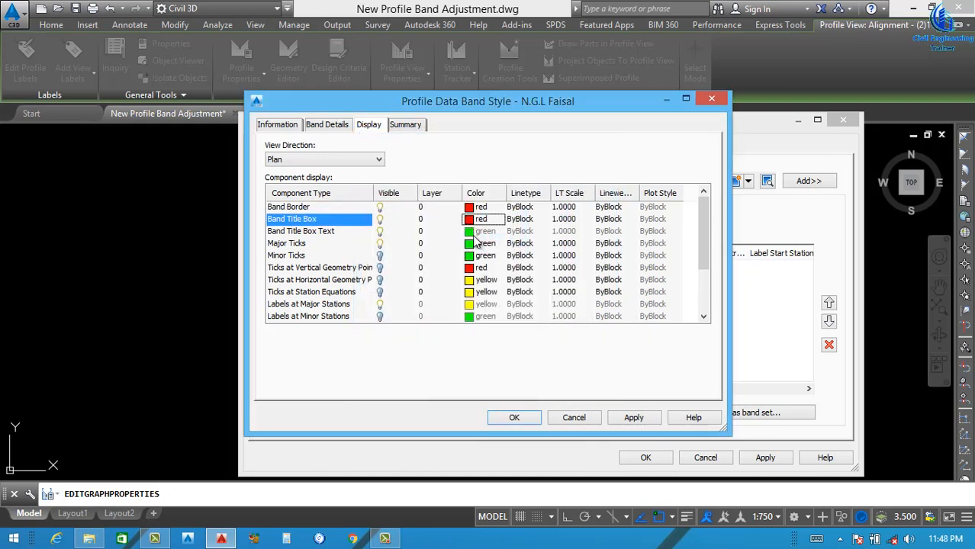
# - Set the Major Ticks display color to red, apply the change and return to the band details
pyautogui.click(474, 245)
pyautogui.click(474, 244)
pyautogui.click(377, 302)
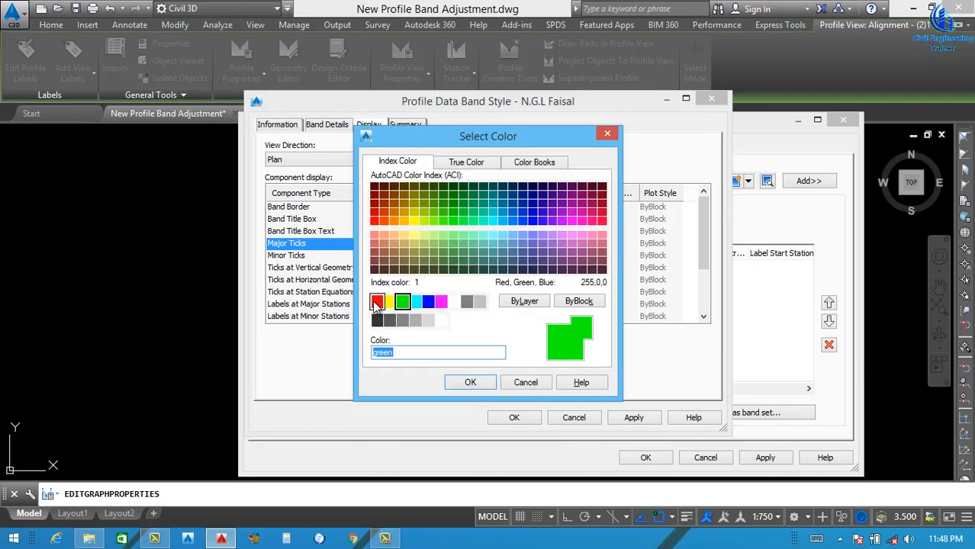
pyautogui.click(469, 382)
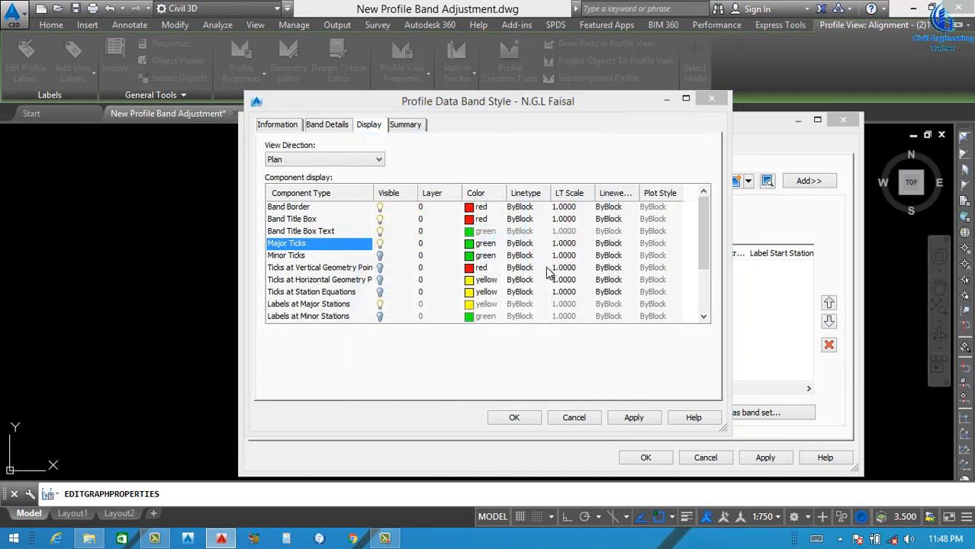
pyautogui.click(635, 418)
pyautogui.click(335, 126)
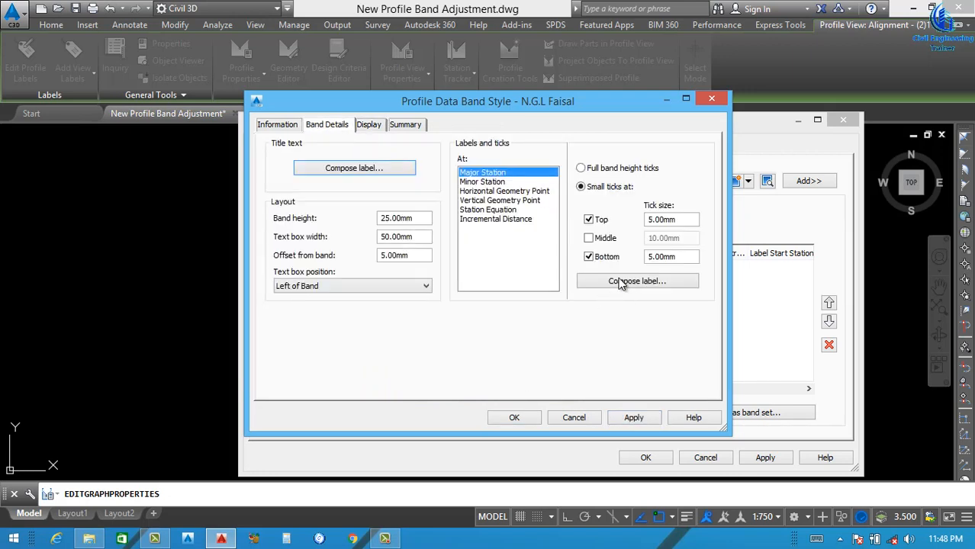
# - Set the top and bottom small tick sizes for major stations to 2.5 mm
pyautogui.doubleClick(692, 220)
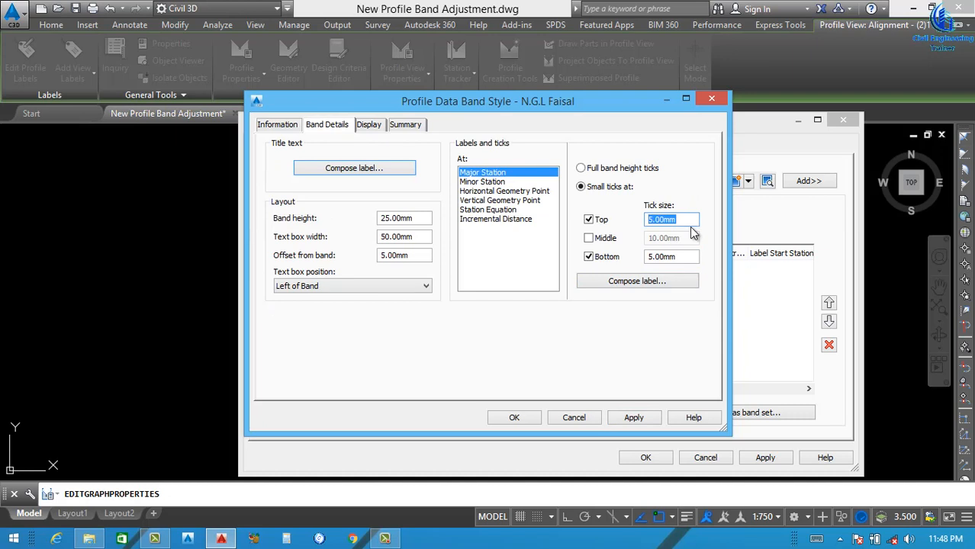
pyautogui.write('2.5')
pyautogui.doubleClick(684, 259)
pyautogui.write('2.5')
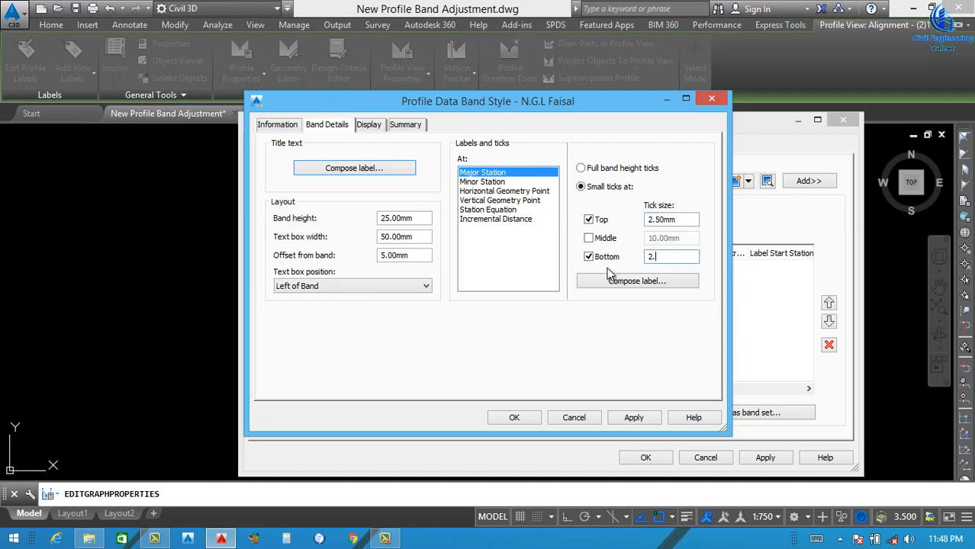
# - Set the top and bottom small tick sizes for major stations to 3 mm
pyautogui.doubleClick(678, 219)
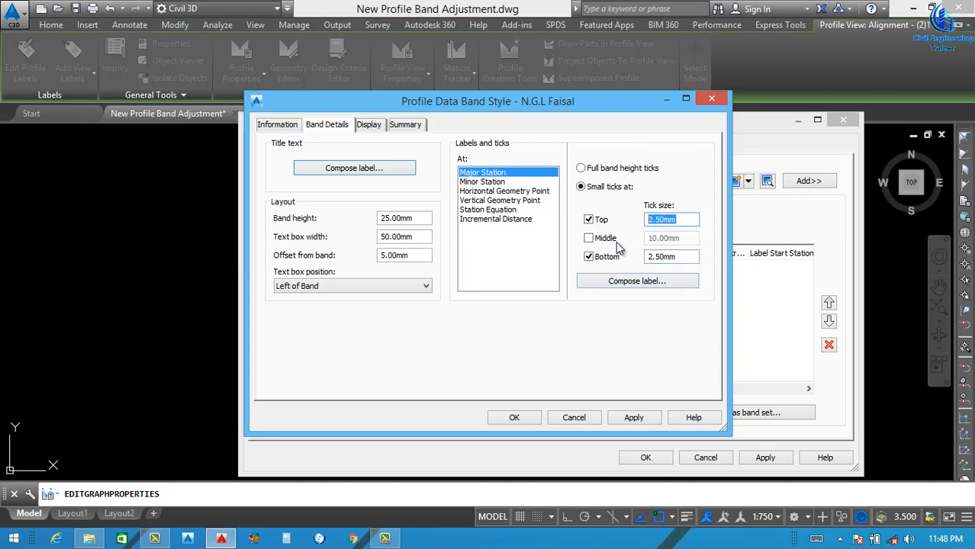
pyautogui.write('3')
pyautogui.doubleClick(682, 255)
pyautogui.write('3')
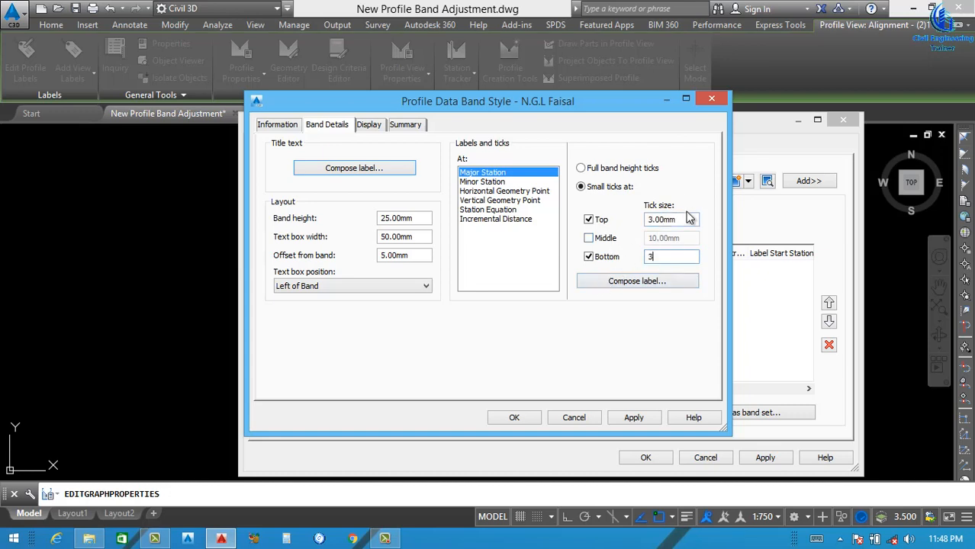
# - Open the major station label for composing and rename its Station Value component to N.G.L
pyautogui.click(626, 284)
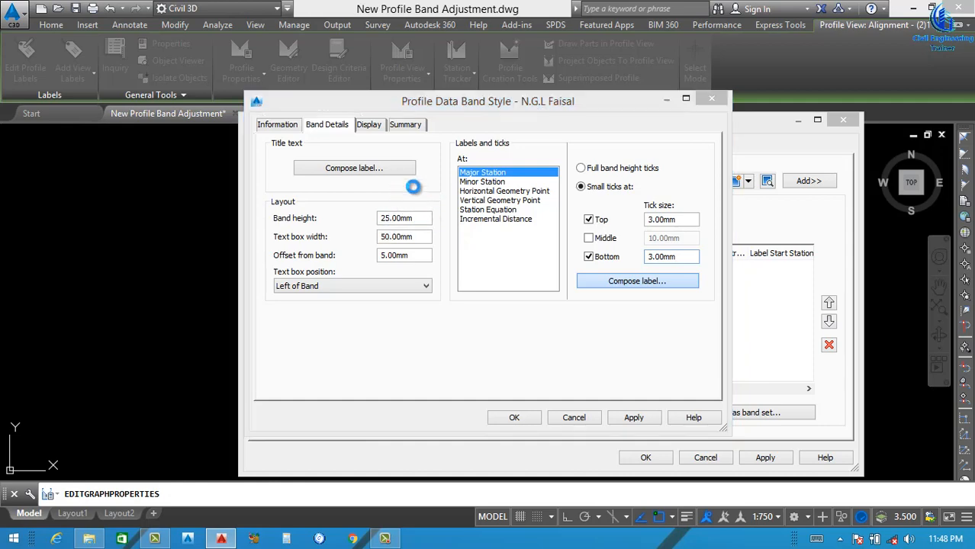
pyautogui.click(395, 185)
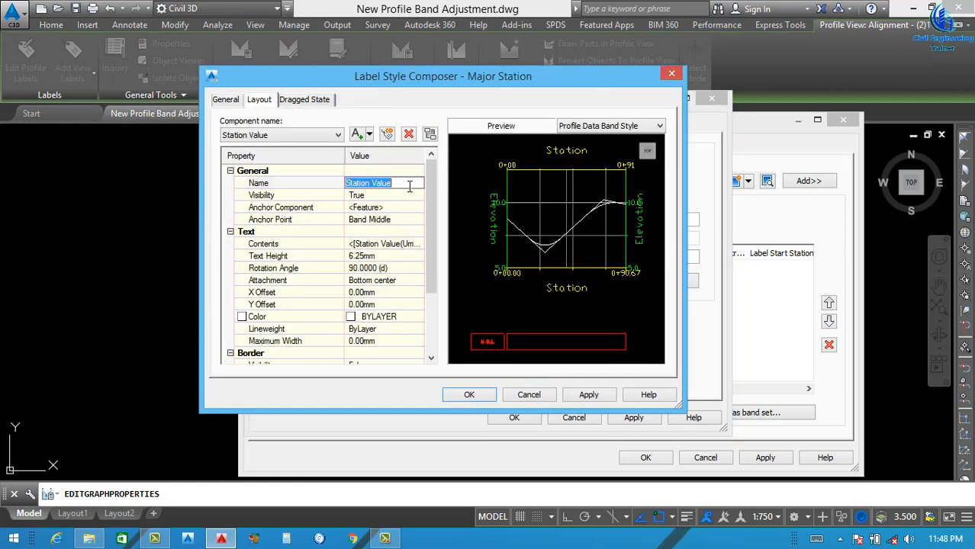
pyautogui.write('N.G.L')
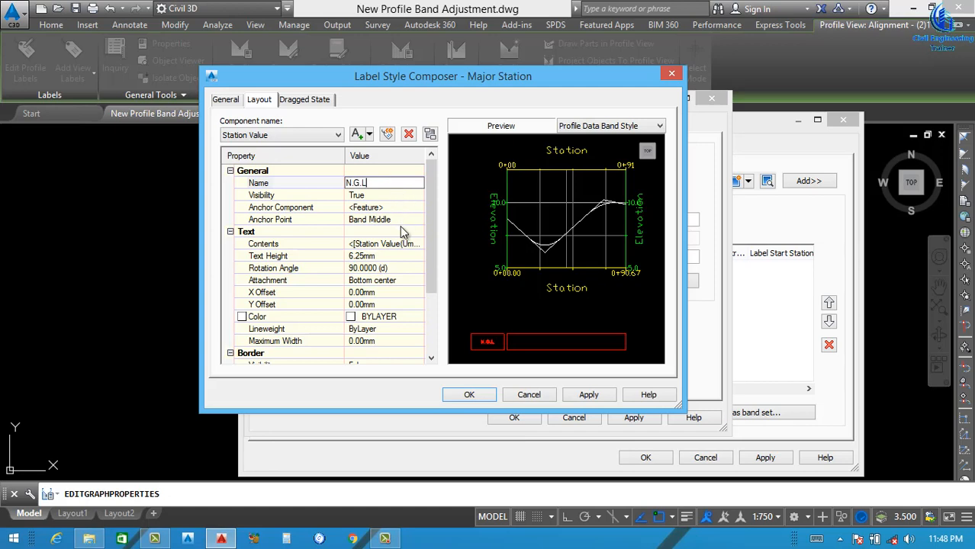
pyautogui.click(401, 221)
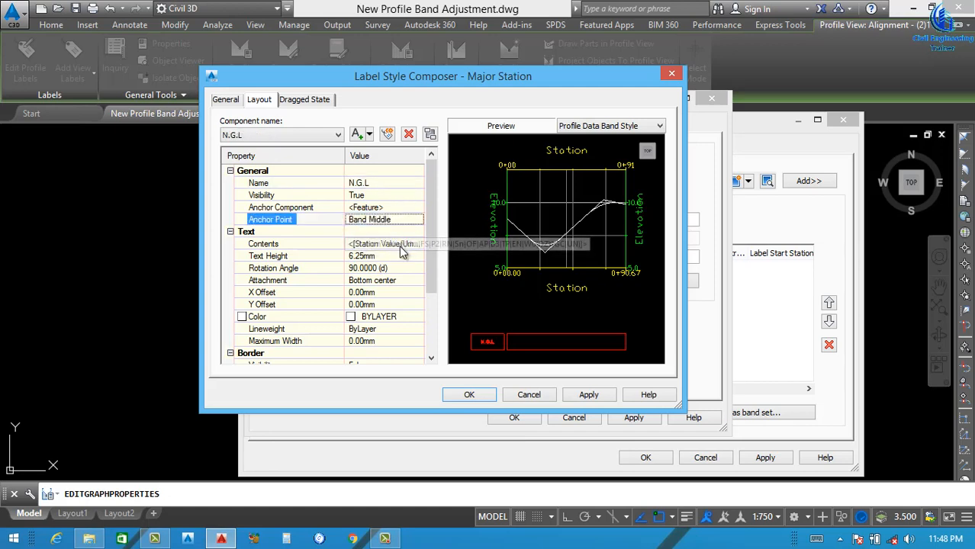
# - Replace the N.G.L component's station value contents with the Profile1 Elevation property at 0.001 precision
pyautogui.click(401, 246)
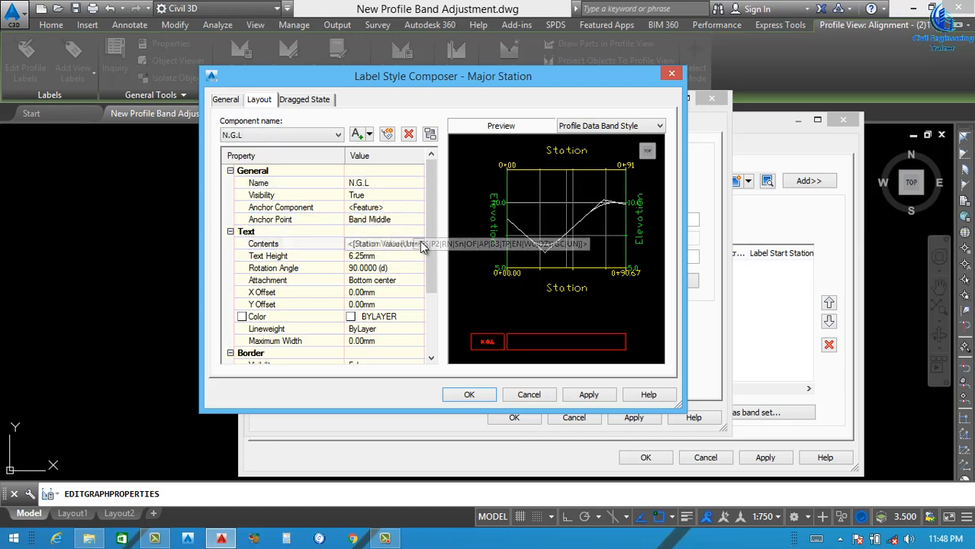
pyautogui.click(420, 244)
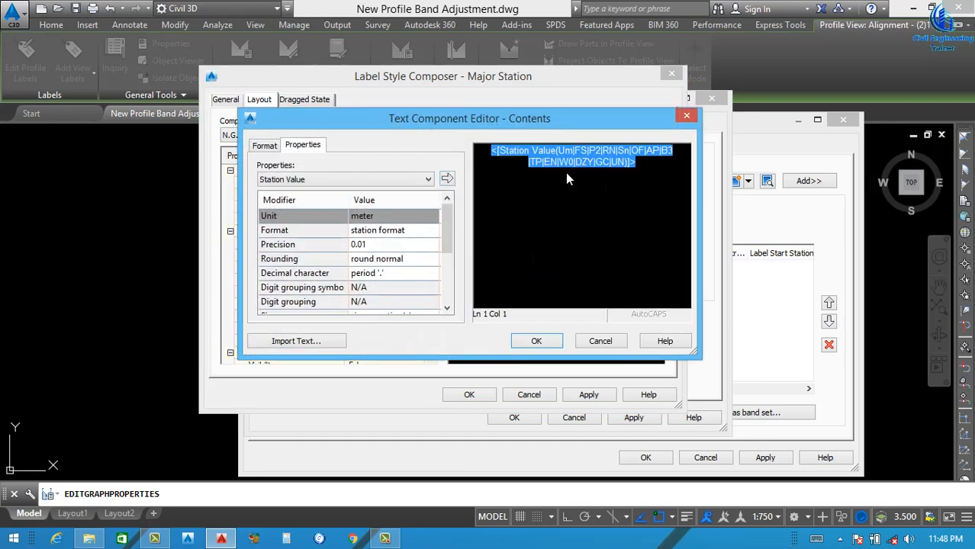
pyautogui.click(331, 180)
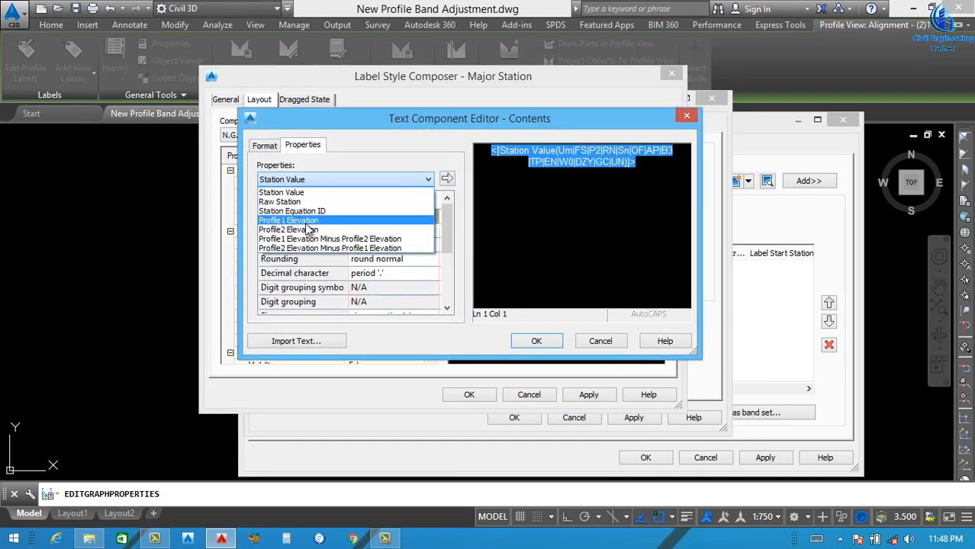
pyautogui.click(306, 221)
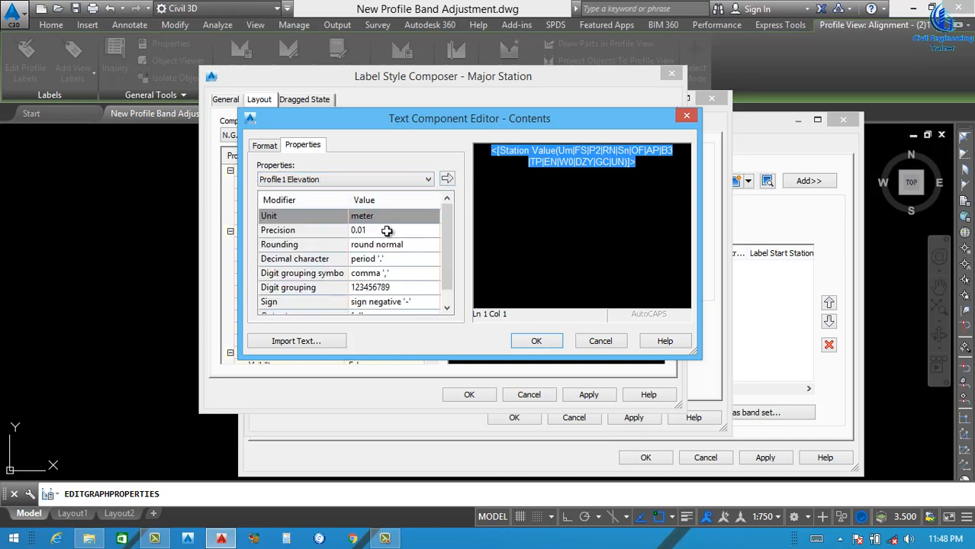
pyautogui.click(387, 231)
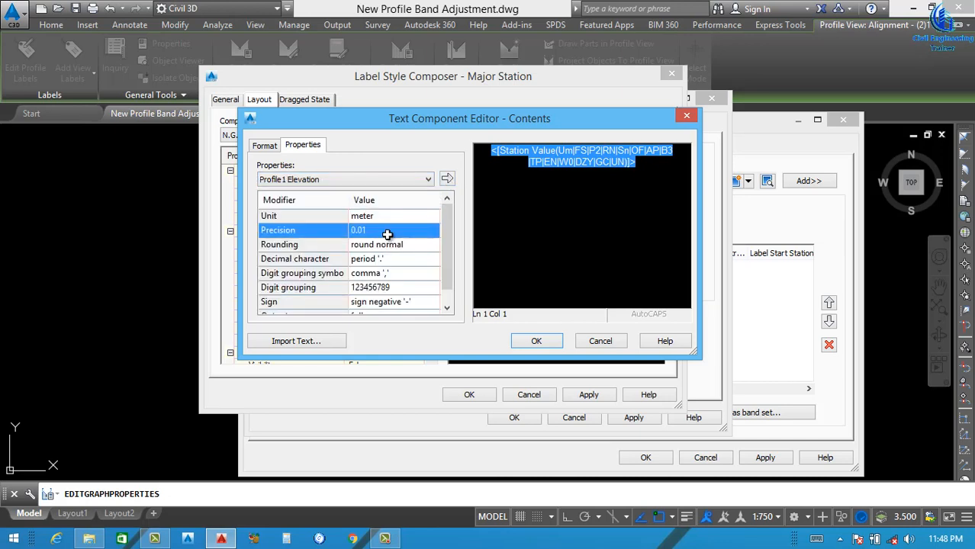
pyautogui.click(386, 231)
pyautogui.click(375, 265)
pyautogui.click(447, 180)
# - Format the Profile1 Elevation contents as red and bold, and accept the edited text
pyautogui.click(264, 145)
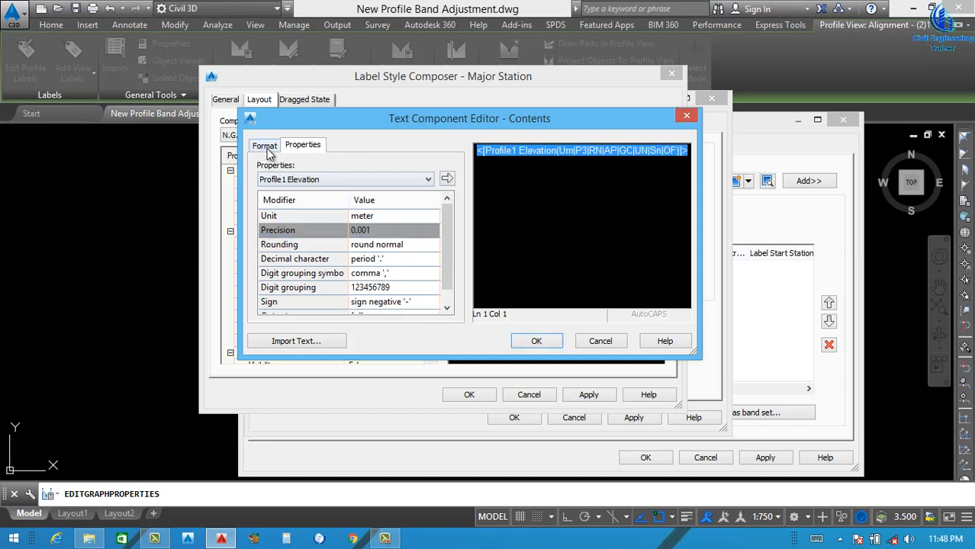
pyautogui.click(317, 271)
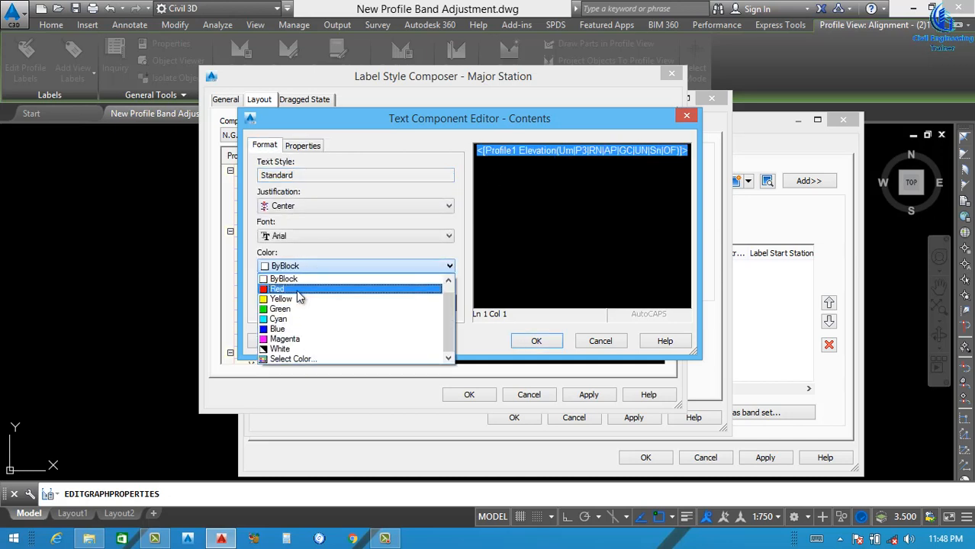
pyautogui.click(301, 295)
pyautogui.click(266, 303)
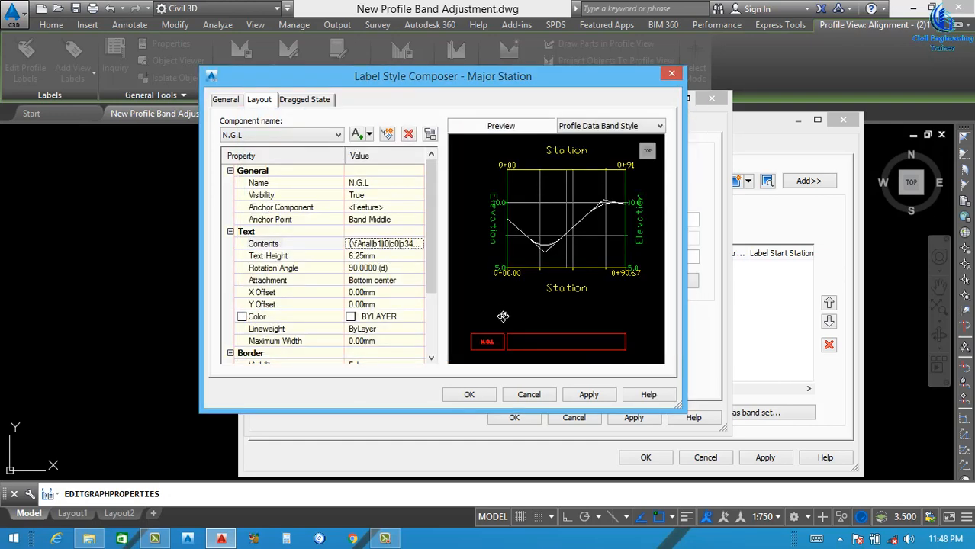
# - Set the major station label's text height to 3.5 mm and its attachment to Middle center
pyautogui.click(394, 256)
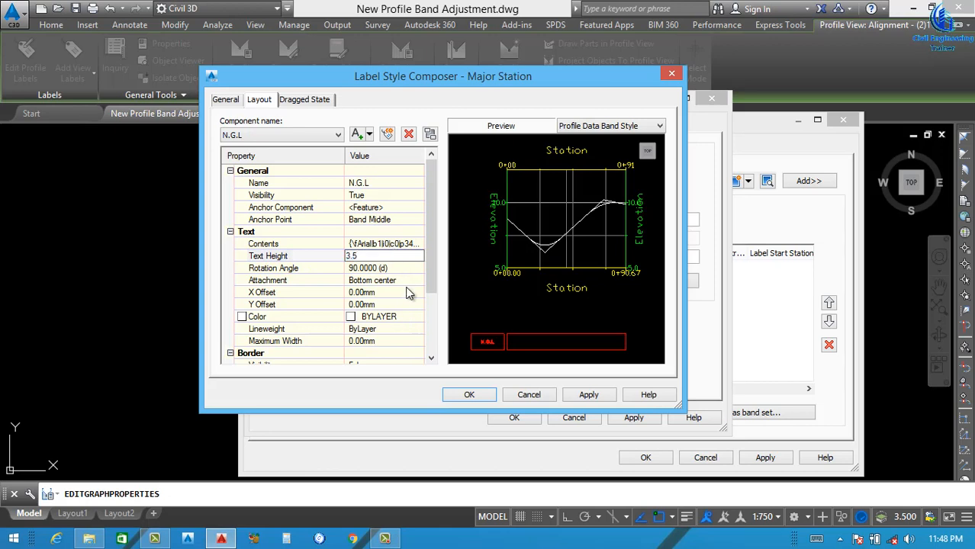
pyautogui.write('3.5')
pyautogui.click(405, 281)
pyautogui.click(398, 281)
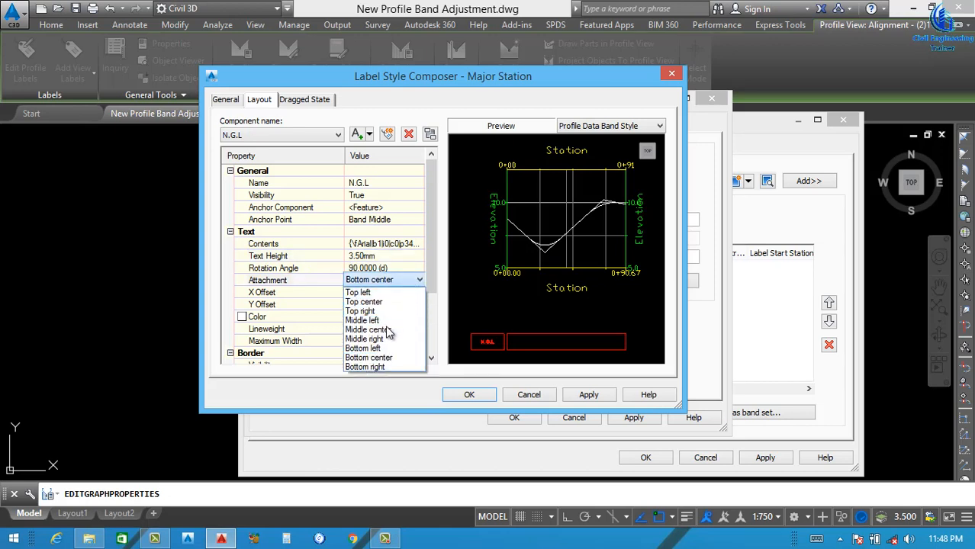
pyautogui.click(386, 331)
# - Set the N.G.L component's text color to red, then accept the major station label and apply the band style
pyautogui.click(381, 316)
pyautogui.click(420, 318)
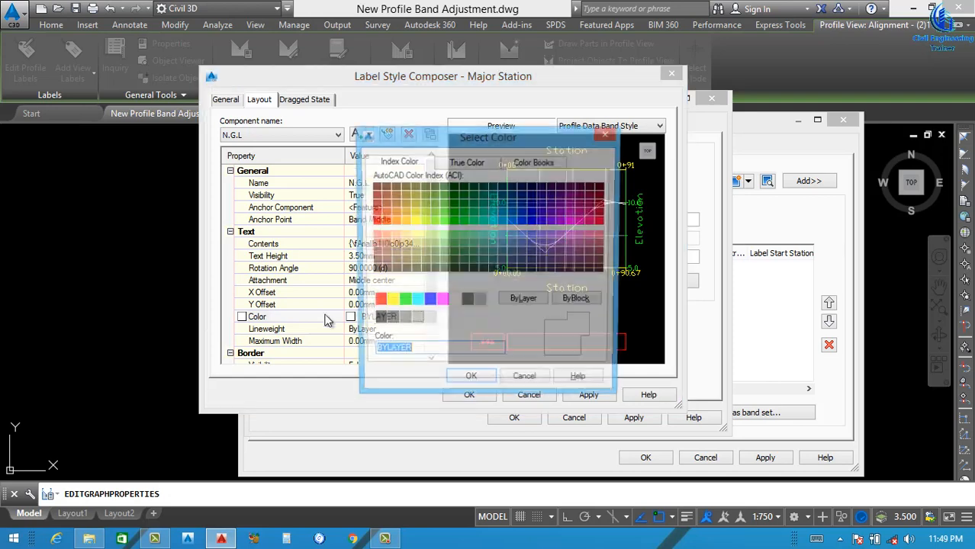
pyautogui.click(376, 303)
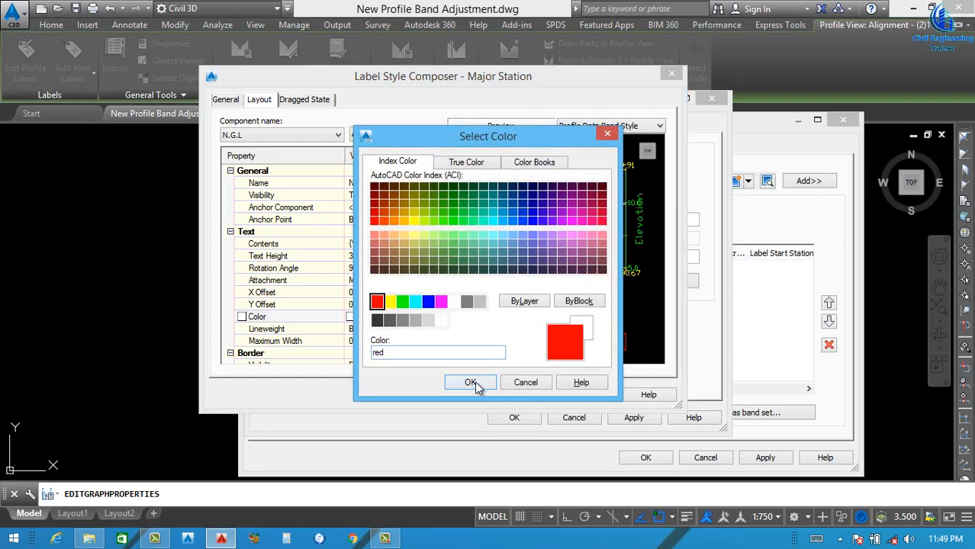
pyautogui.click(470, 382)
pyautogui.click(588, 396)
pyautogui.click(469, 395)
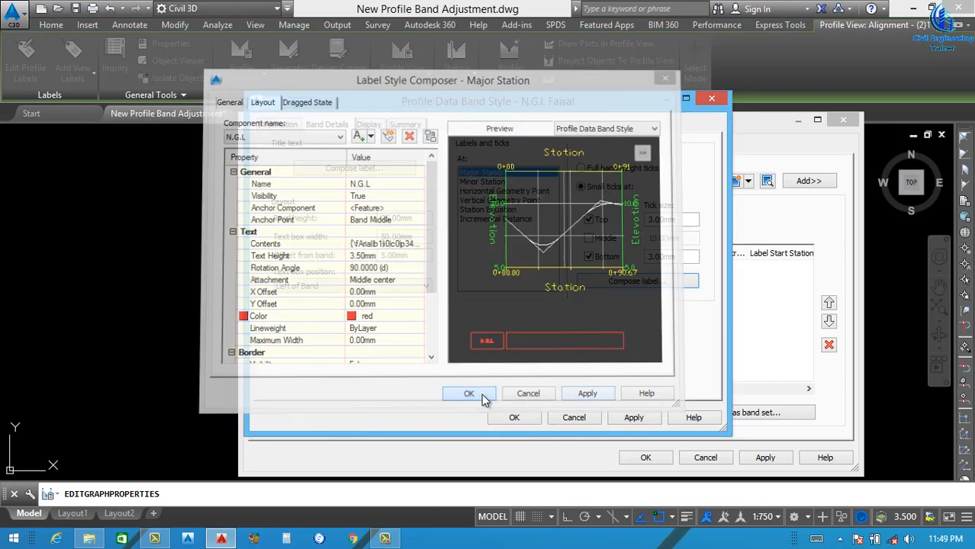
pyautogui.click(632, 420)
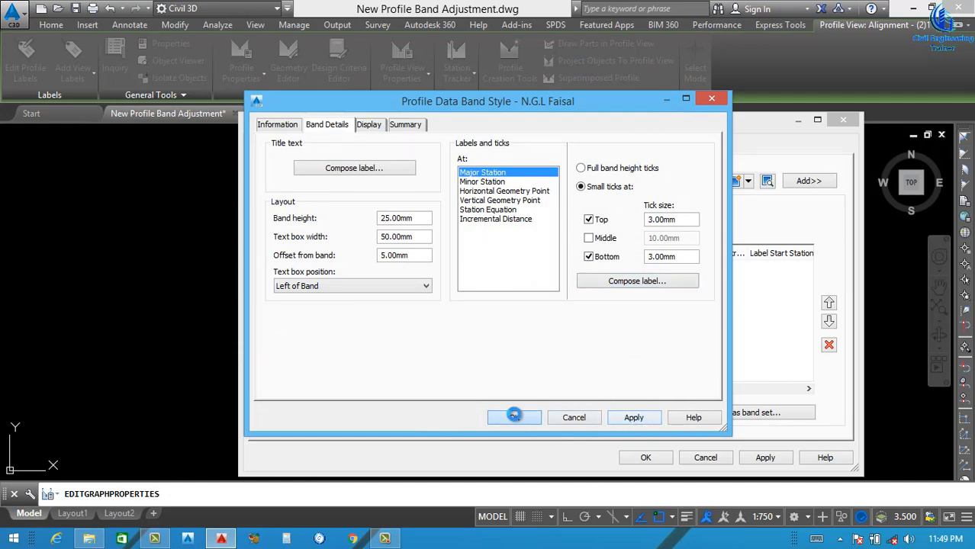
# - Add the custom N.G.L band below the profile view using N.G.L as Profile 1, with a 2 mm gap
pyautogui.click(809, 181)
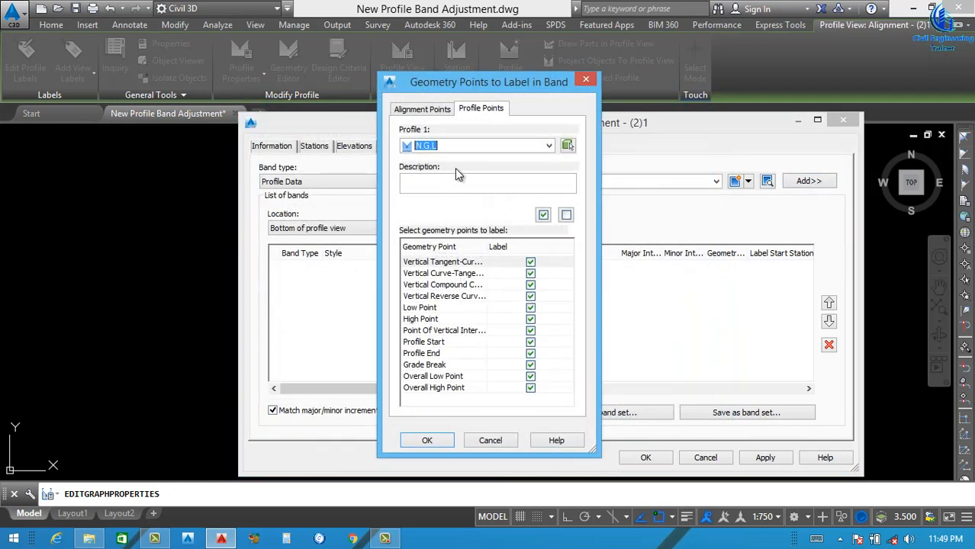
pyautogui.click(445, 447)
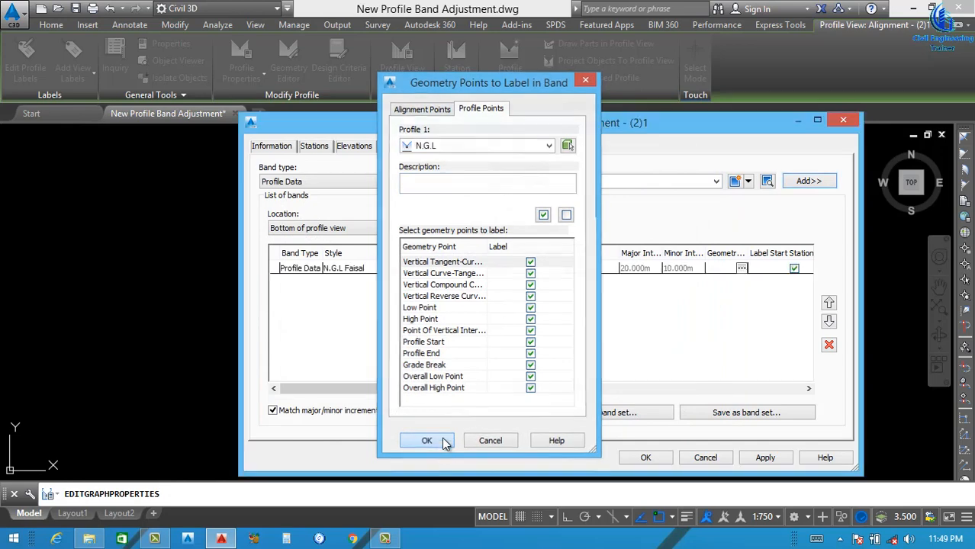
pyautogui.click(503, 273)
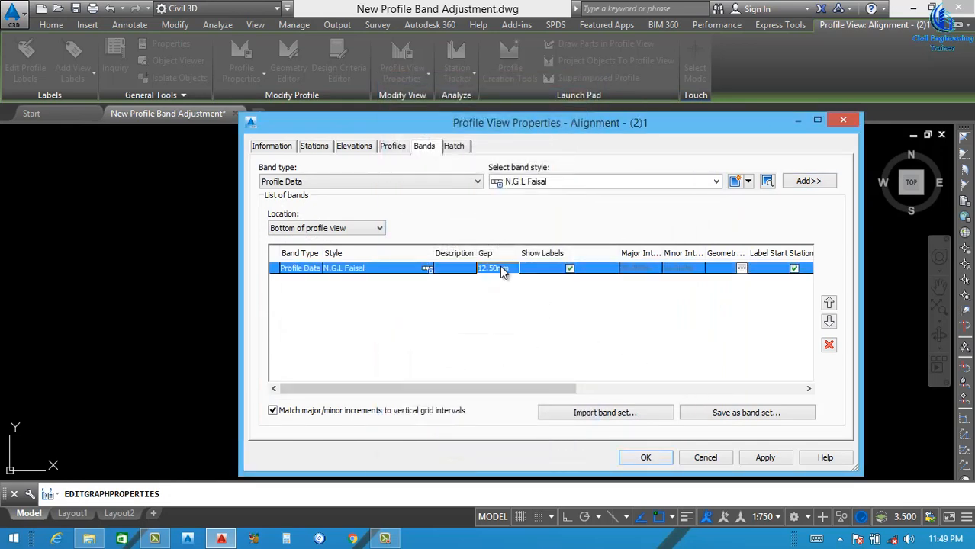
pyautogui.click(502, 273)
pyautogui.write('2')
# - Select N.G.L as the band's Profile2 and apply the profile view properties
pyautogui.moveTo(490, 388); pyautogui.dragTo(694, 317)
pyautogui.click(603, 268)
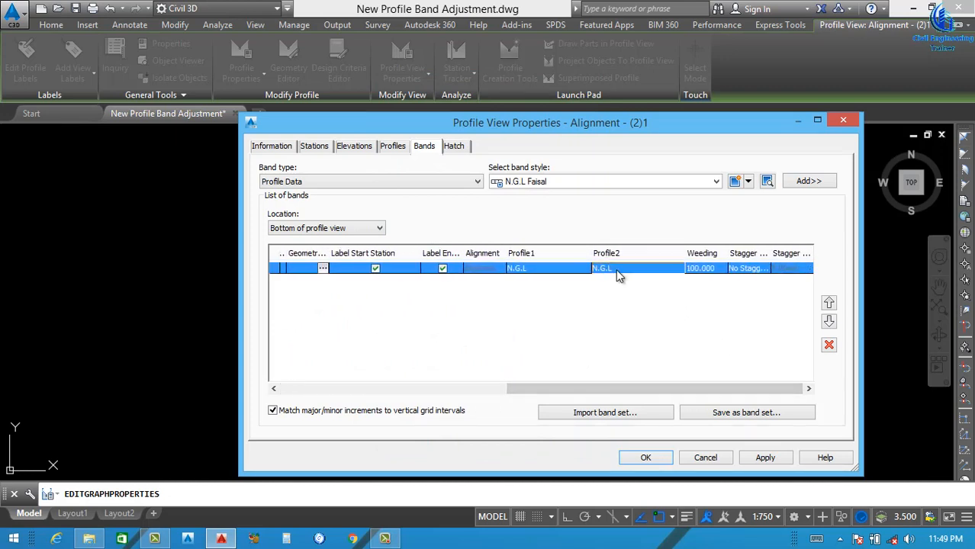
pyautogui.click(616, 269)
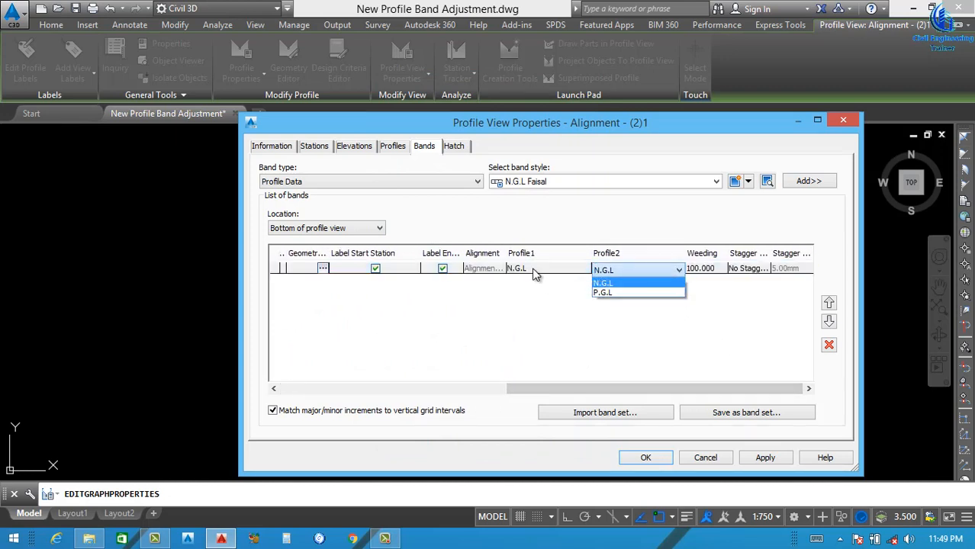
pyautogui.click(619, 283)
pyautogui.click(765, 460)
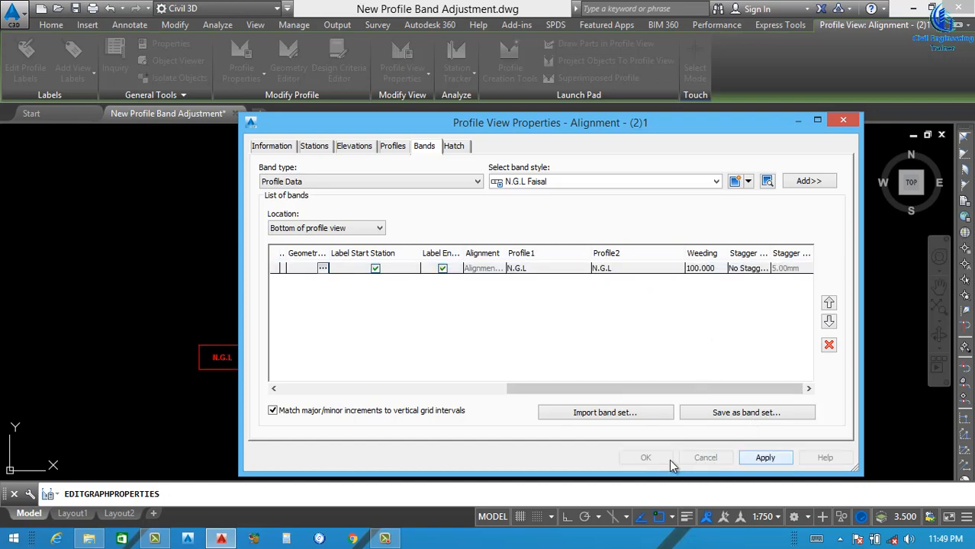
pyautogui.click(646, 457)
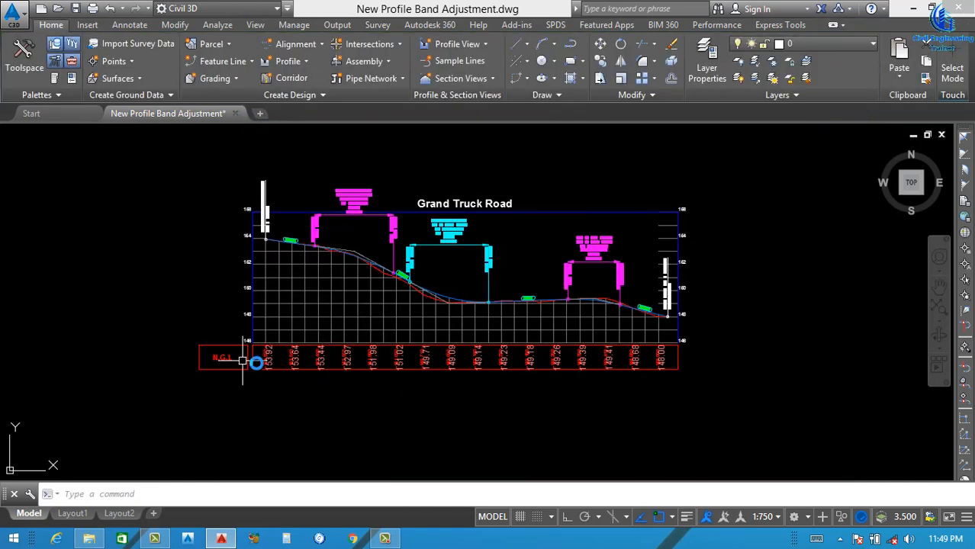
# - Reopen the profile view's N.G.L band style for editing and open its major station label for composing
pyautogui.scroll(5, 251, 363)
pyautogui.click(300, 379)
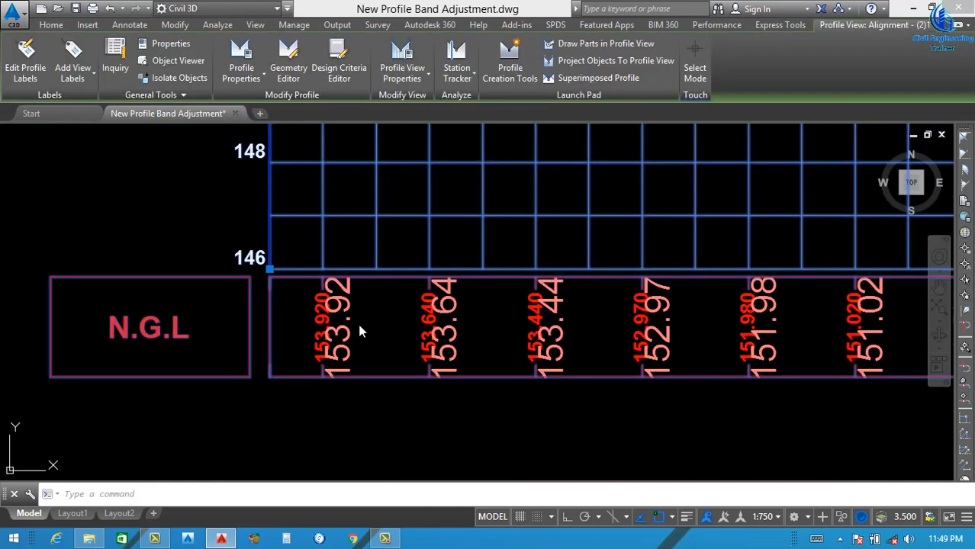
pyautogui.rightClick(314, 368)
pyautogui.click(358, 285)
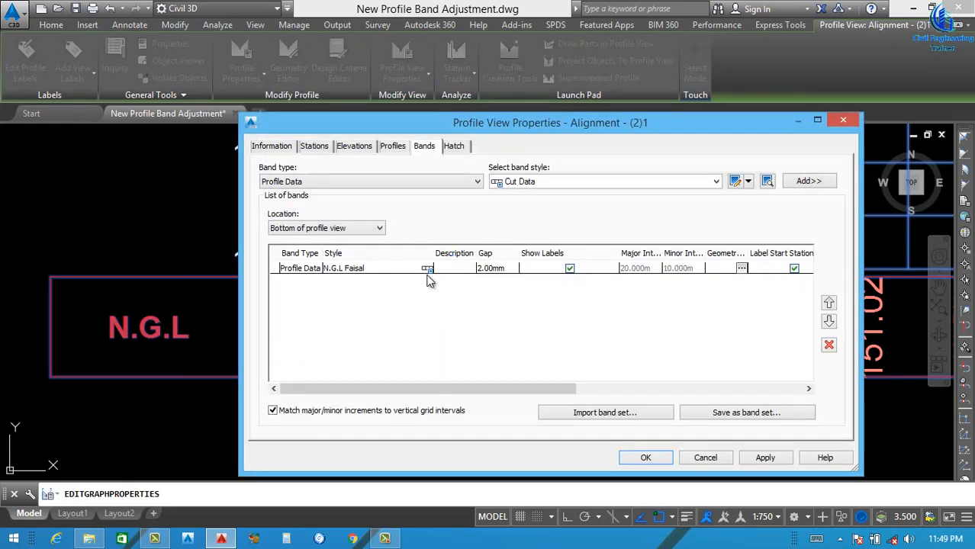
pyautogui.click(427, 268)
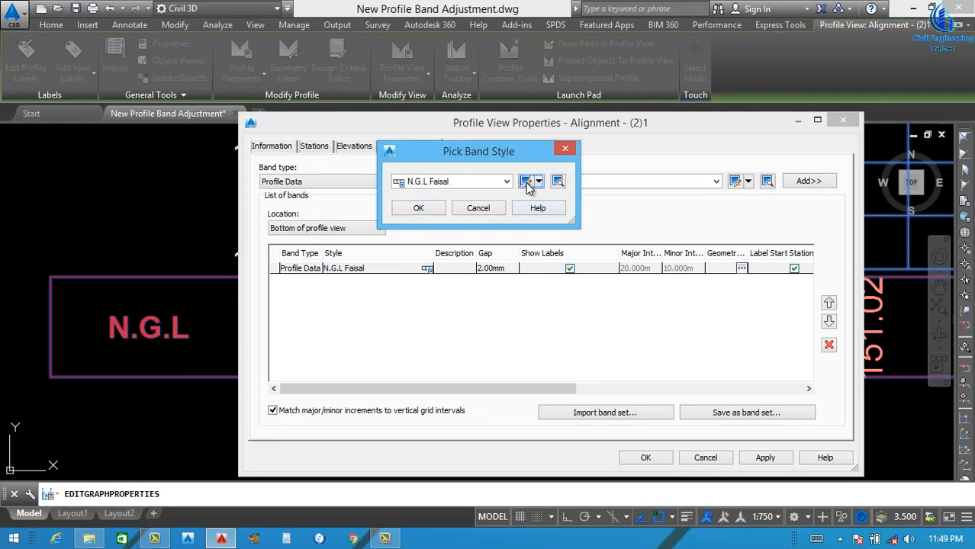
pyautogui.click(527, 183)
pyautogui.click(632, 282)
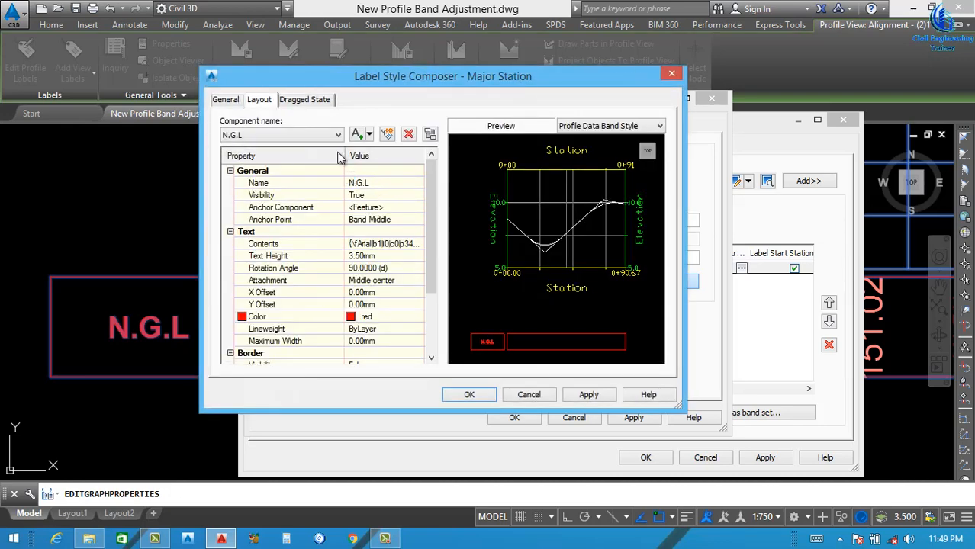
# - Delete the Profile1 Elevation component from the major station label and apply the updated band style to the profile view
pyautogui.click(303, 136)
pyautogui.click(258, 158)
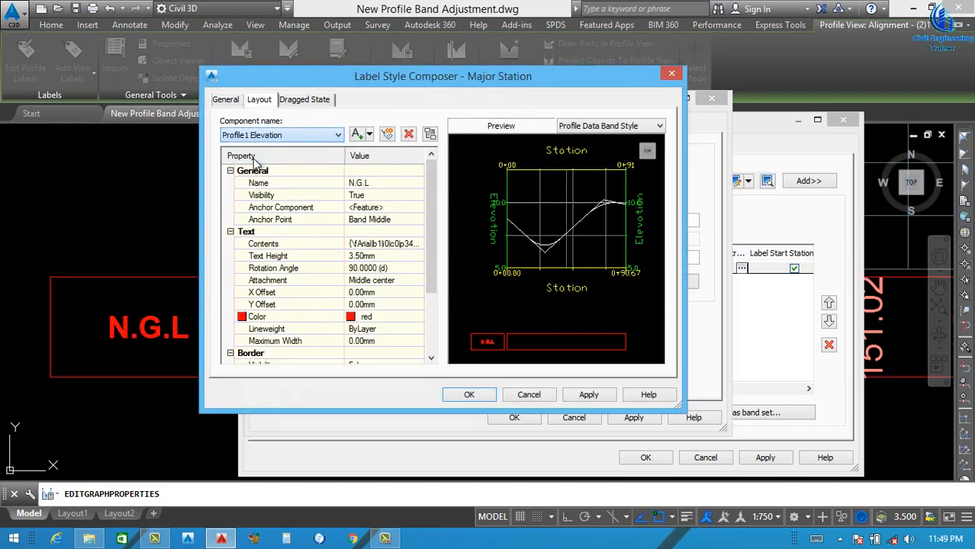
pyautogui.click(409, 135)
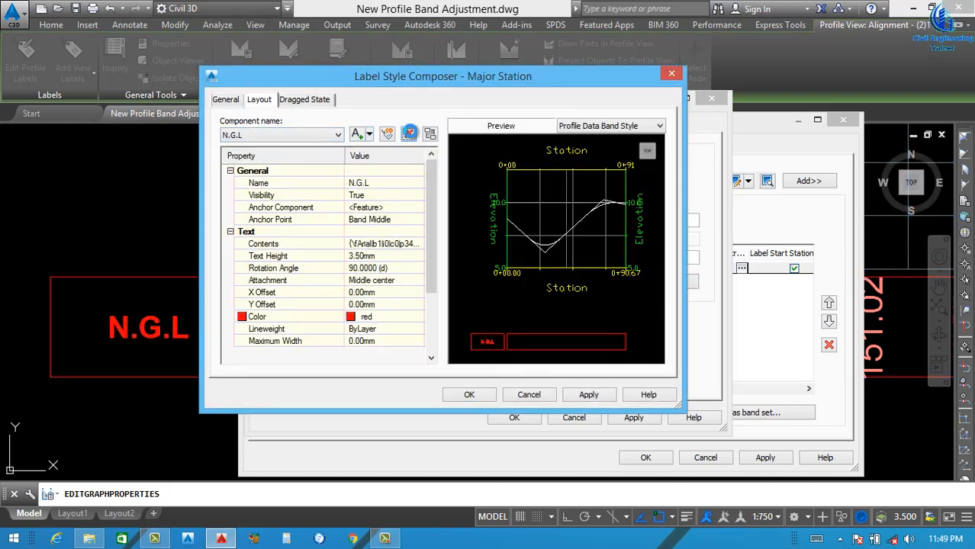
pyautogui.click(600, 400)
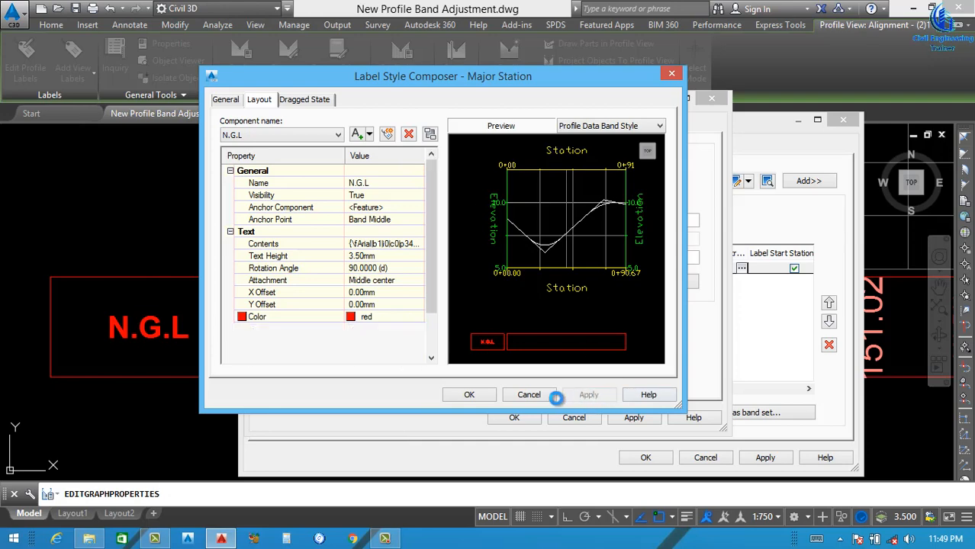
pyautogui.click(470, 395)
pyautogui.click(634, 417)
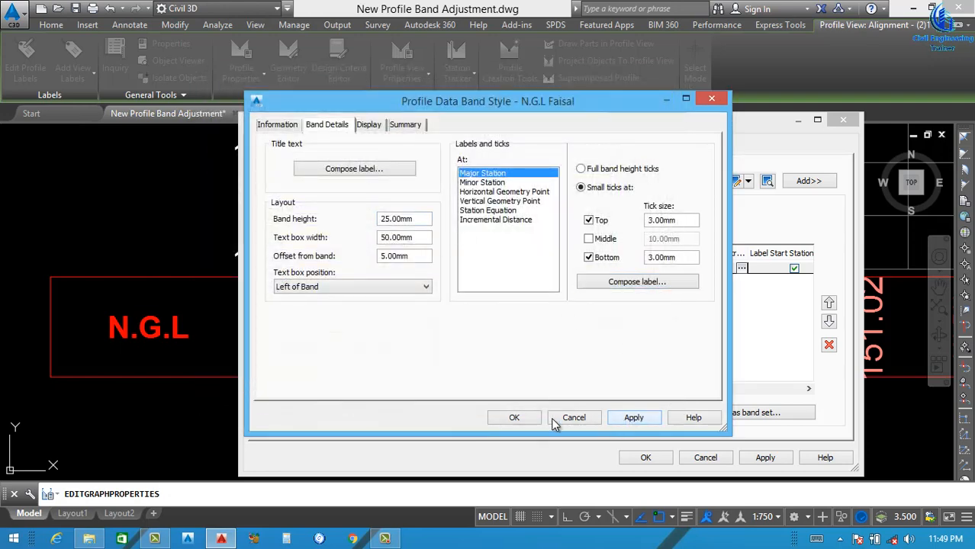
pyautogui.click(514, 417)
pyautogui.click(478, 209)
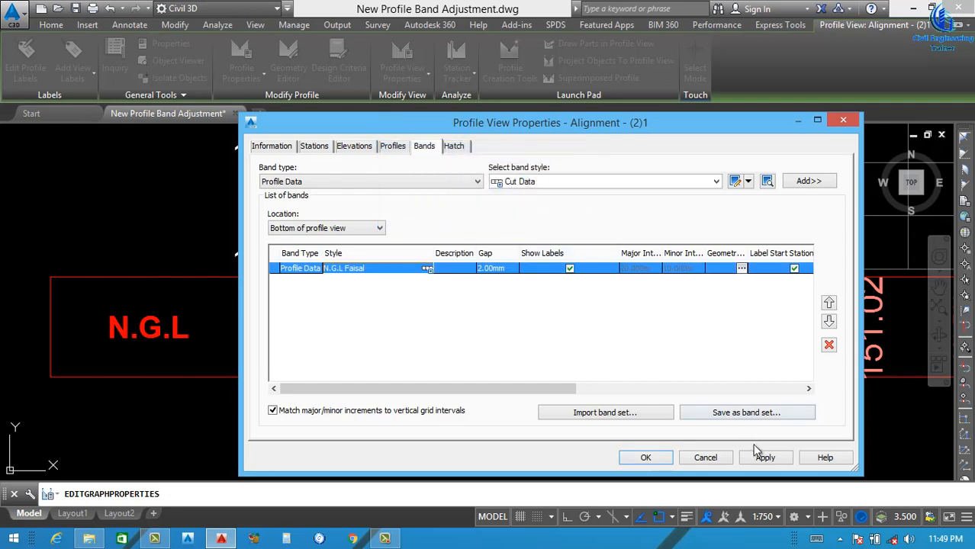
pyautogui.click(759, 452)
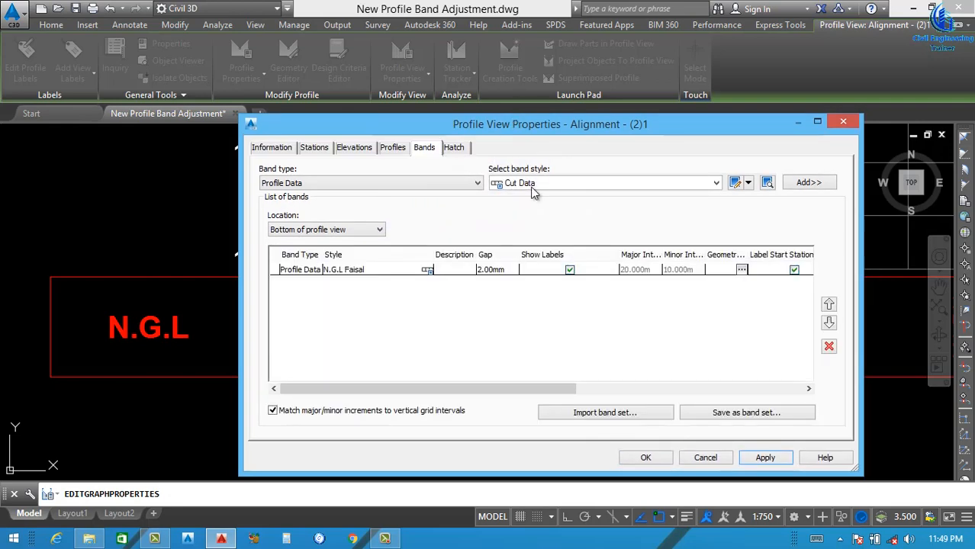
# - Choose the custom N.G.L profile data band style and create a copy of it
pyautogui.moveTo(516, 114); pyautogui.dragTo(473, 75)
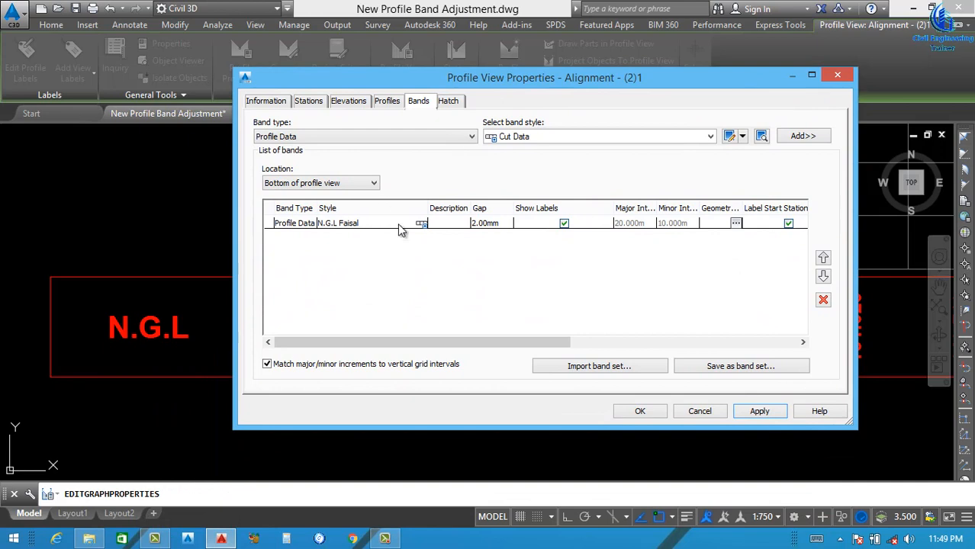
pyautogui.click(689, 142)
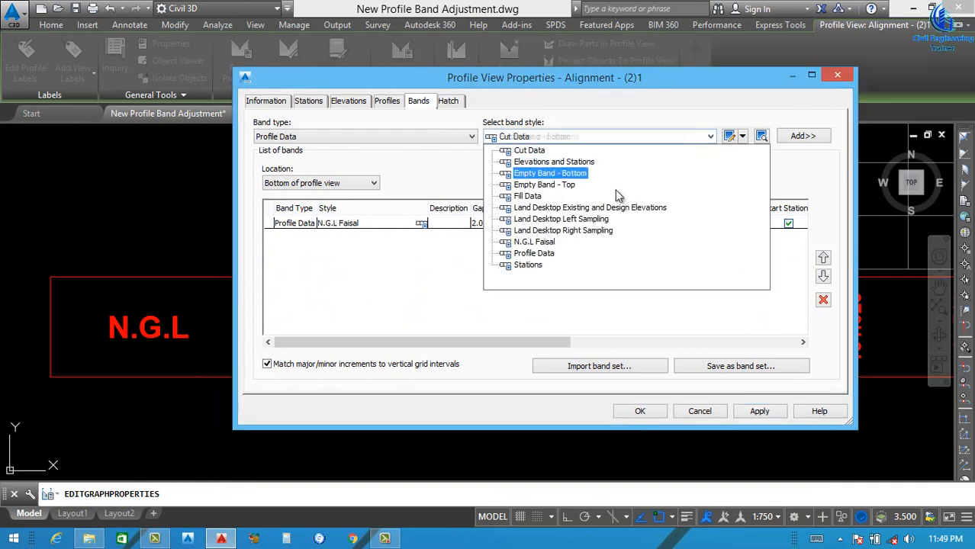
pyautogui.click(534, 243)
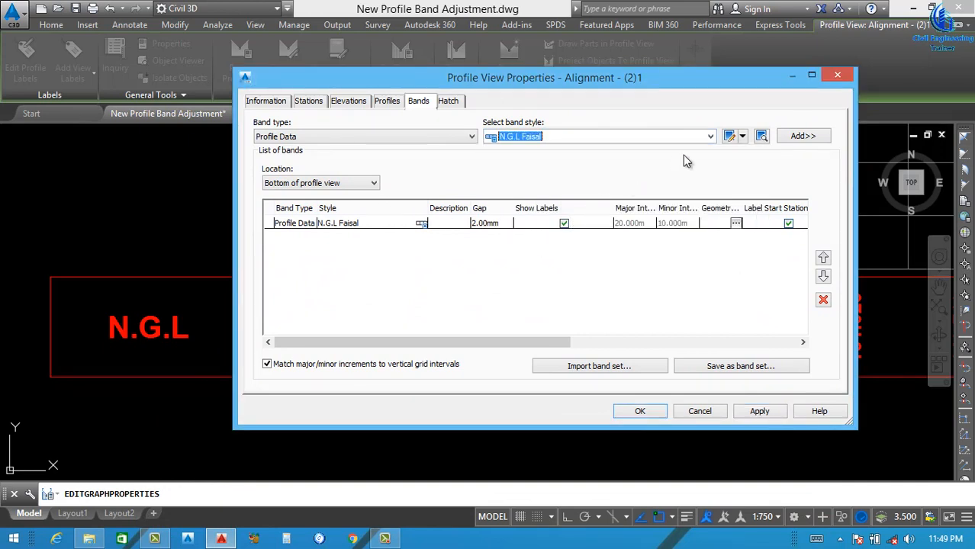
pyautogui.click(741, 136)
pyautogui.click(786, 163)
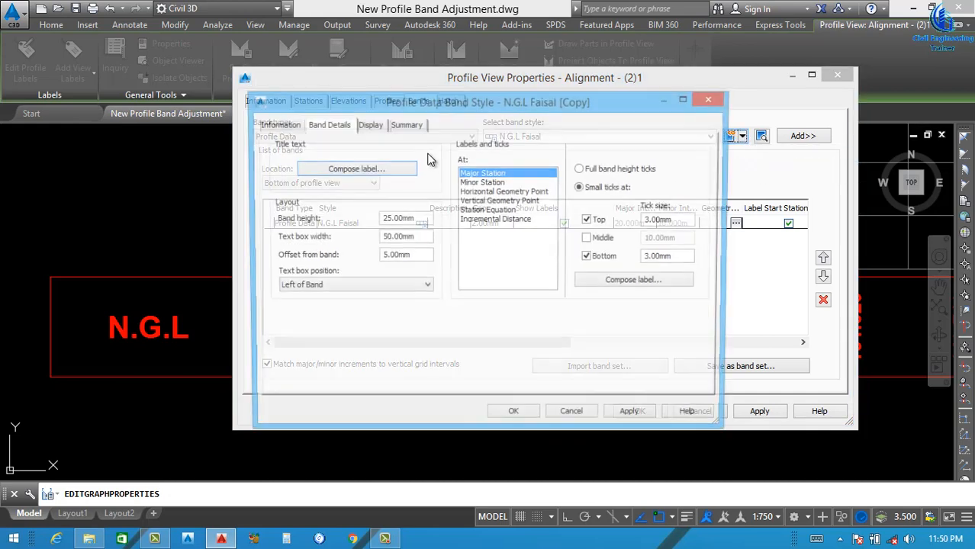
# - Rename the copied band style by changing N.G.L to P.G.L and removing the [Copy] suffix
pyautogui.click(288, 126)
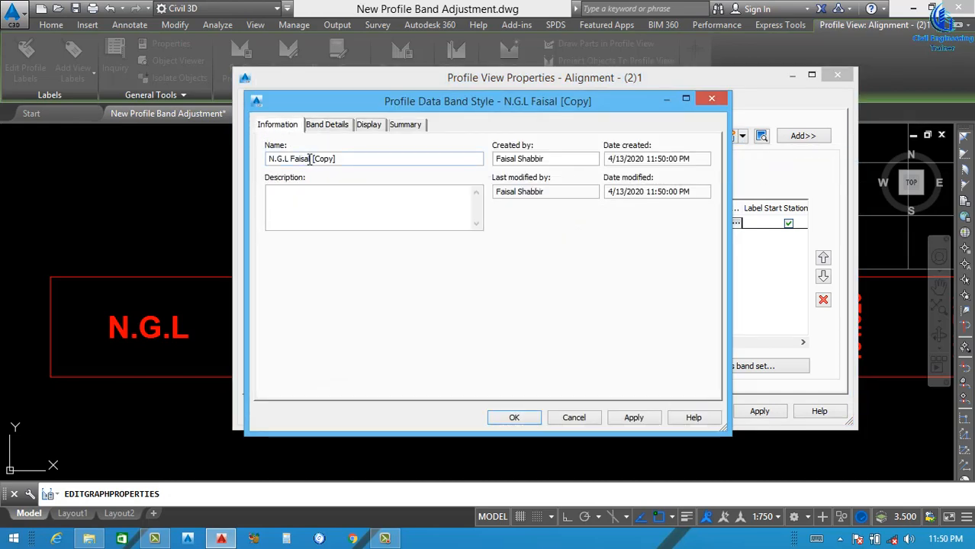
pyautogui.moveTo(278, 160); pyautogui.dragTo(254, 168)
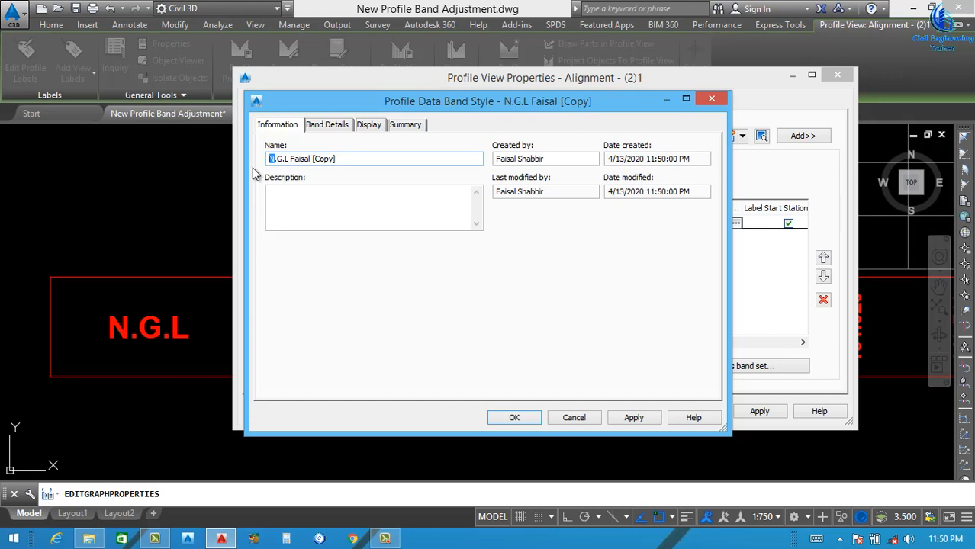
pyautogui.write('P')
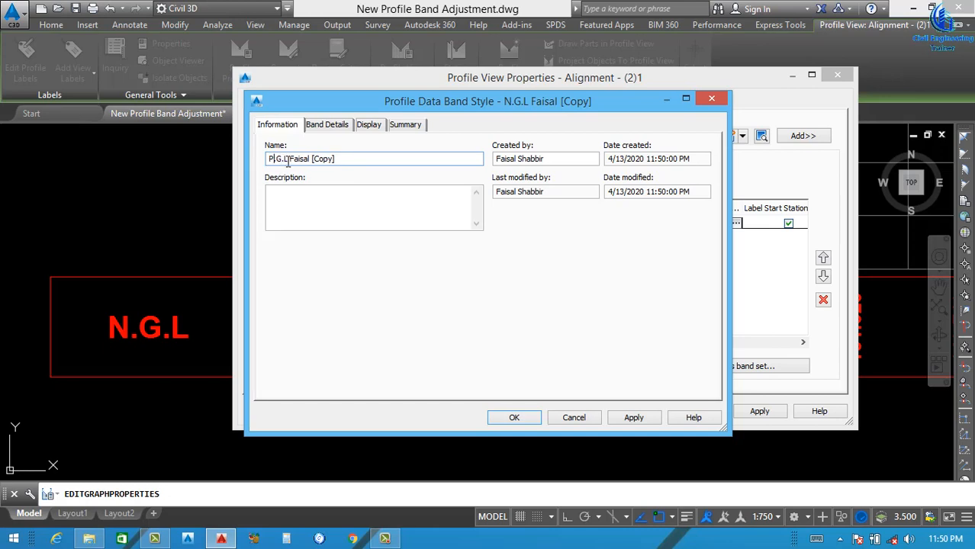
pyautogui.moveTo(289, 160); pyautogui.dragTo(251, 177)
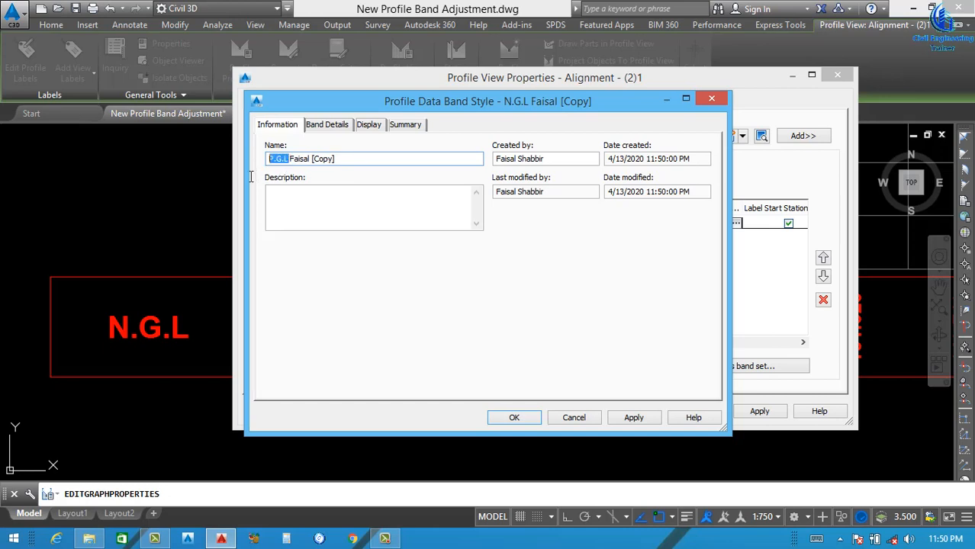
pyautogui.click(336, 160)
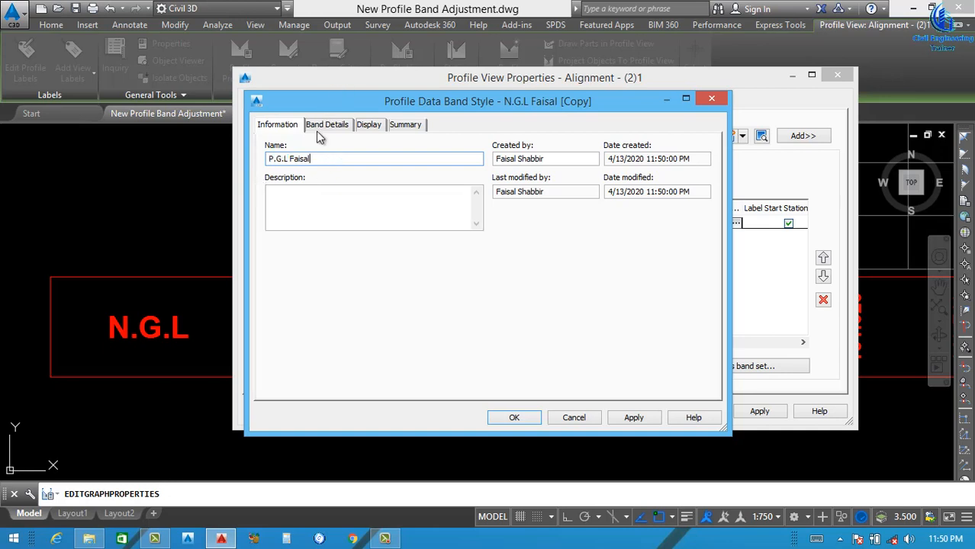
# - Open the copied style's title text label for composing and rename its N.G.L component to P.G.L
pyautogui.click(323, 126)
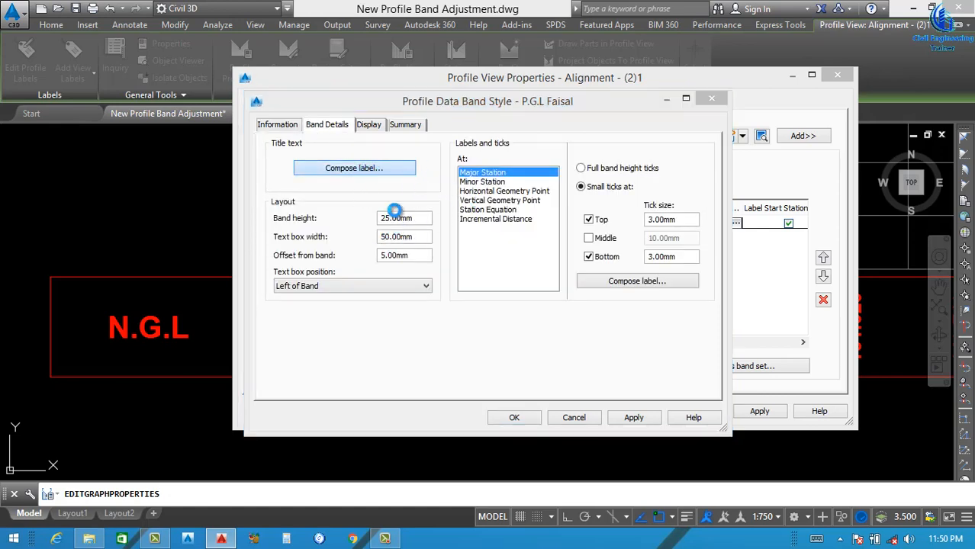
pyautogui.click(412, 175)
pyautogui.click(397, 183)
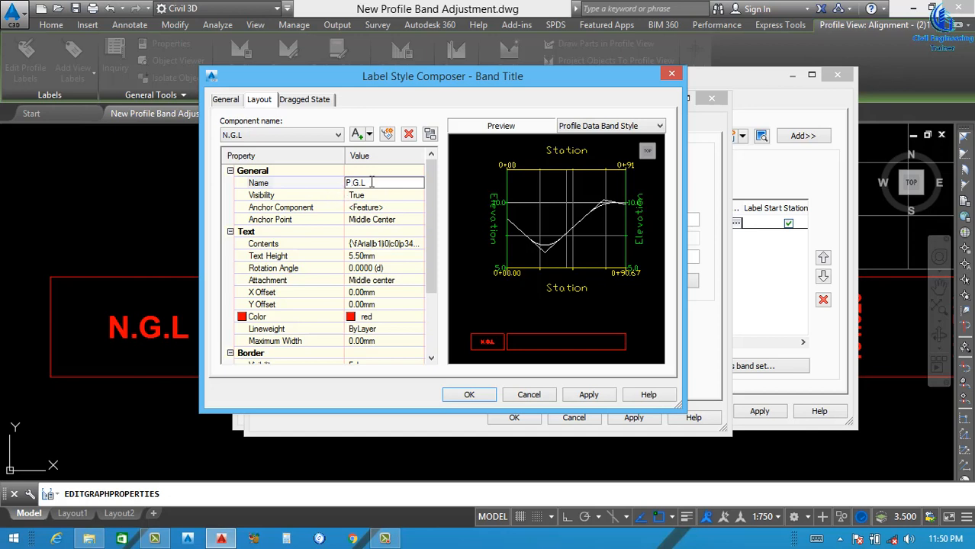
pyautogui.press('Return')
# - Replace the title component's N.G.L text contents with P.G.L
pyautogui.click(404, 243)
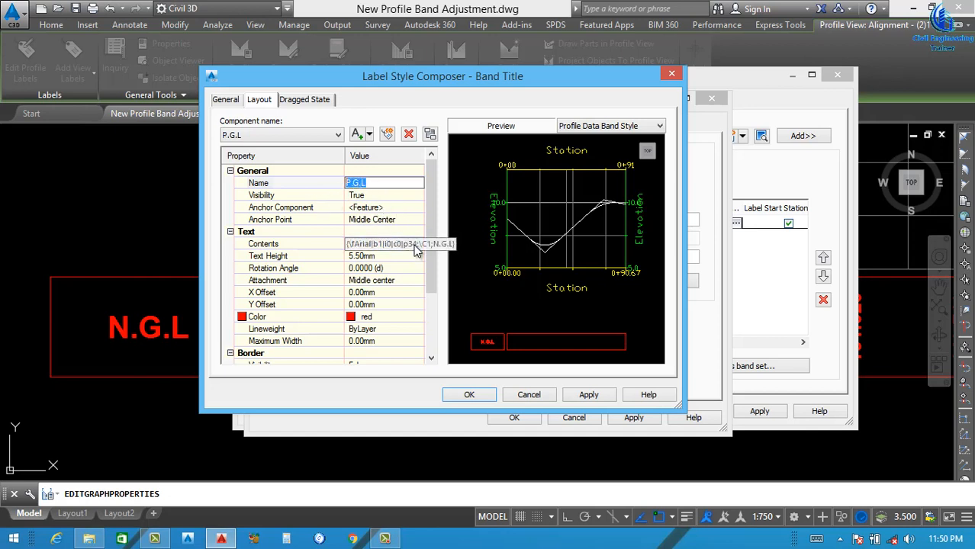
pyautogui.click(418, 243)
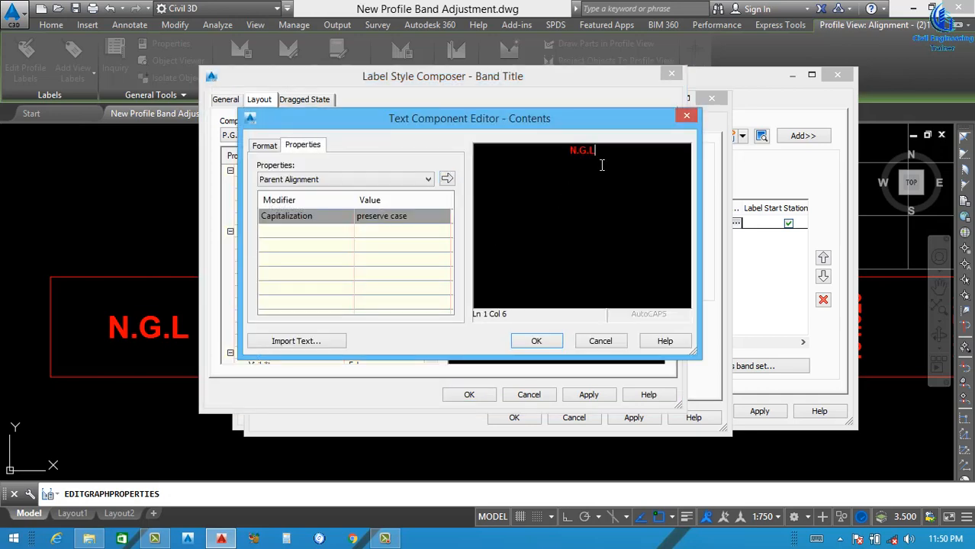
pyautogui.moveTo(585, 169); pyautogui.dragTo(321, 183)
pyautogui.write('P.G.L')
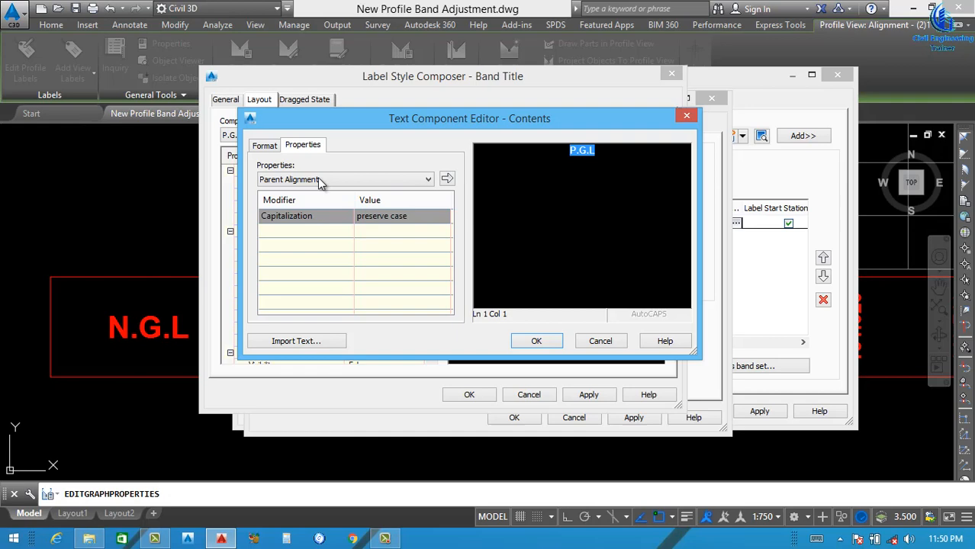
# - Change the P.G.L title text's format color to Blue in its contents and accept the edit
pyautogui.click(267, 145)
pyautogui.click(305, 266)
pyautogui.click(302, 328)
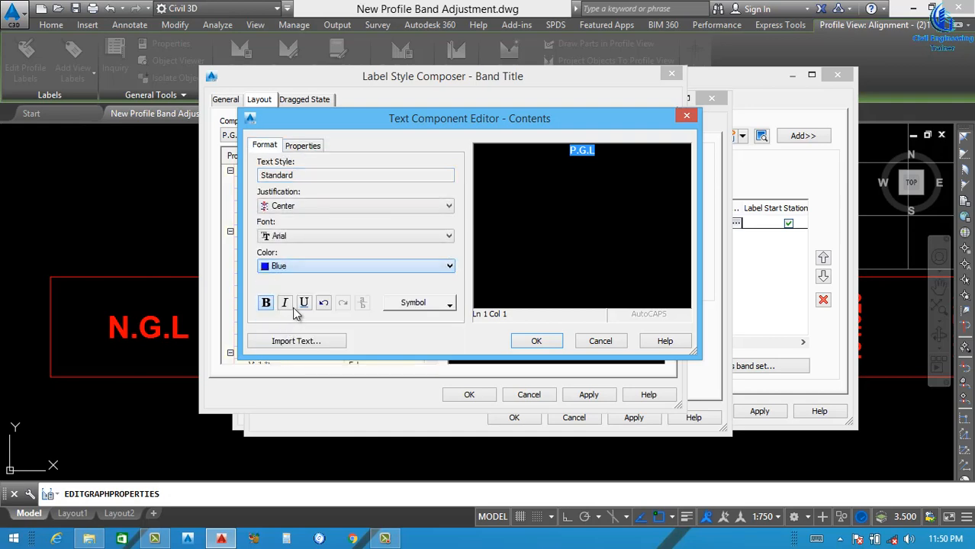
pyautogui.click(537, 338)
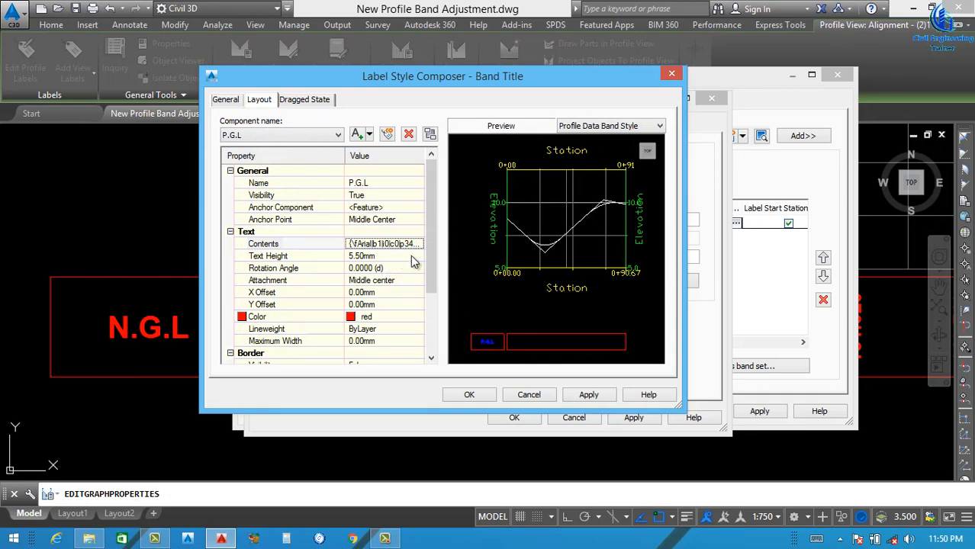
# - Set the title label's P.G.L component color to blue and save the band title label
pyautogui.scroll(-1, 429, 256)
pyautogui.click(417, 281)
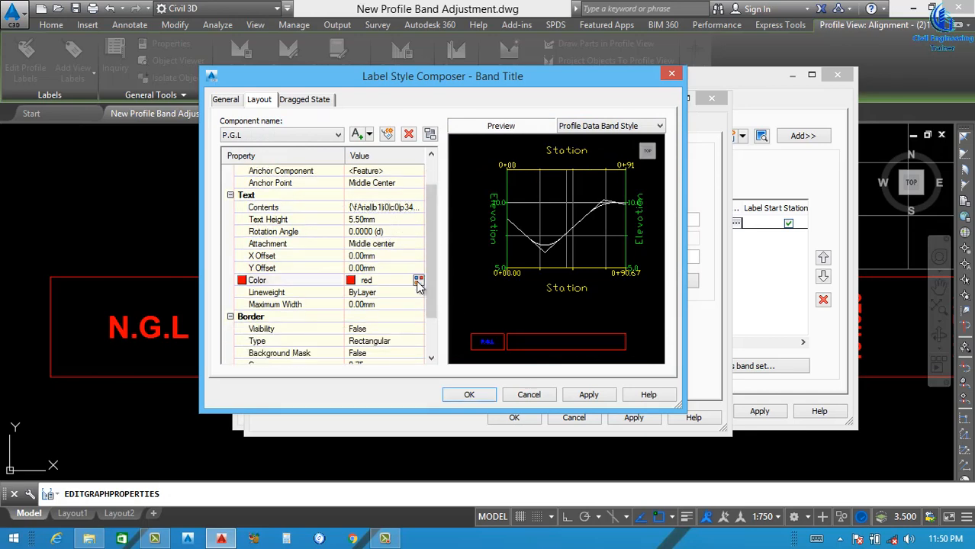
pyautogui.click(417, 282)
pyautogui.click(428, 303)
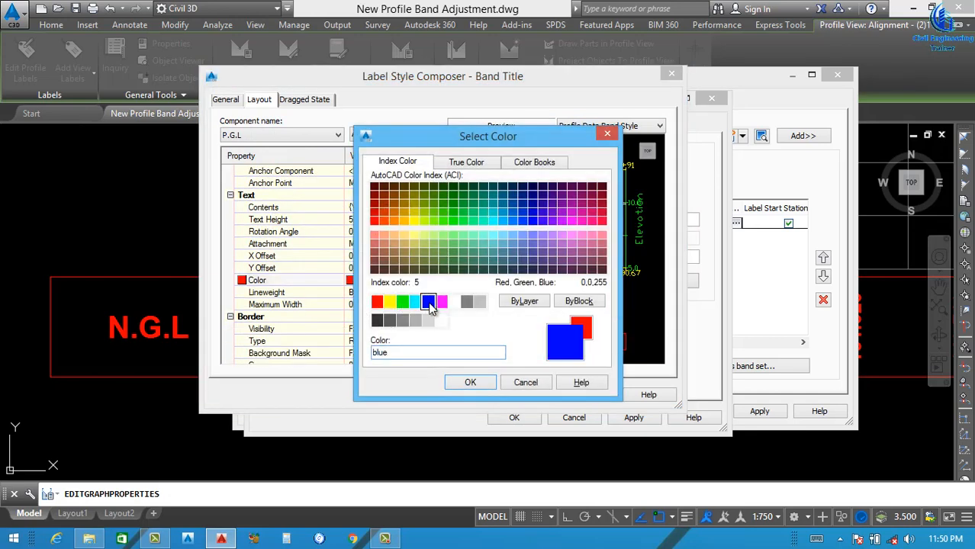
pyautogui.click(470, 382)
pyautogui.click(593, 393)
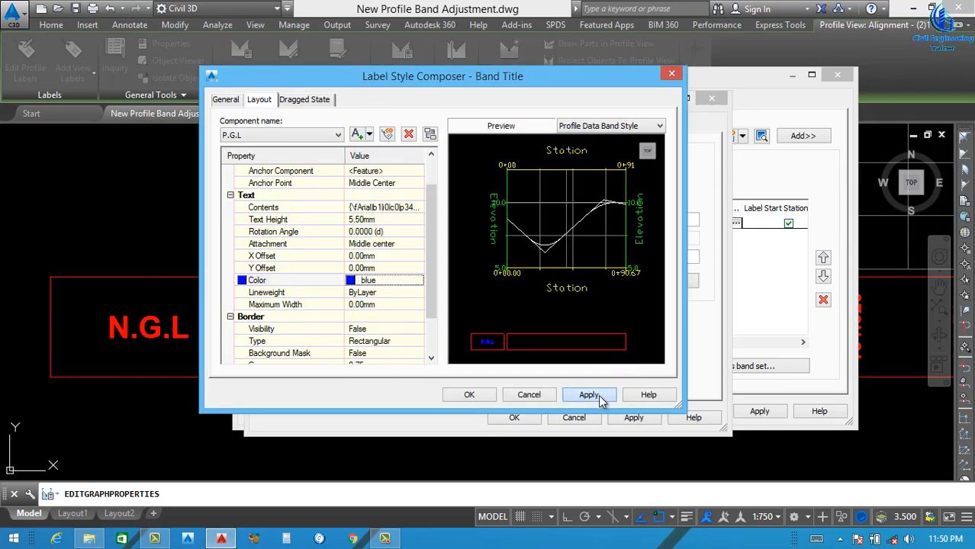
pyautogui.click(467, 392)
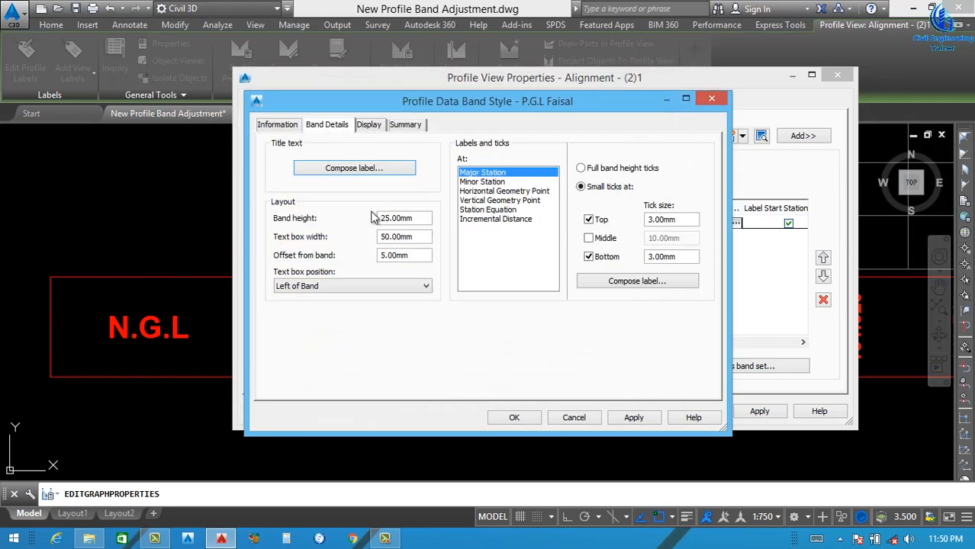
# - Set the Band Border display color of the P.G.L band style to blue
pyautogui.click(369, 126)
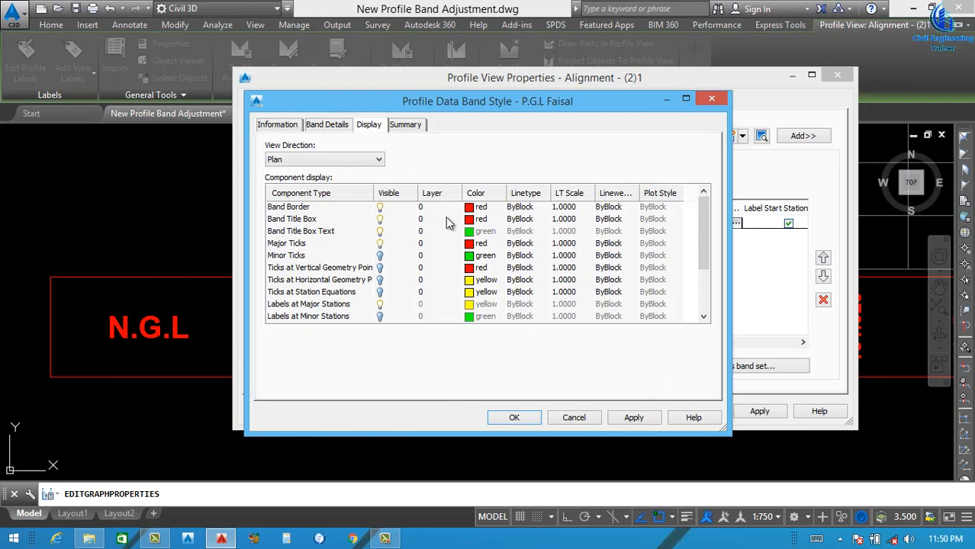
pyautogui.click(473, 207)
pyautogui.click(428, 301)
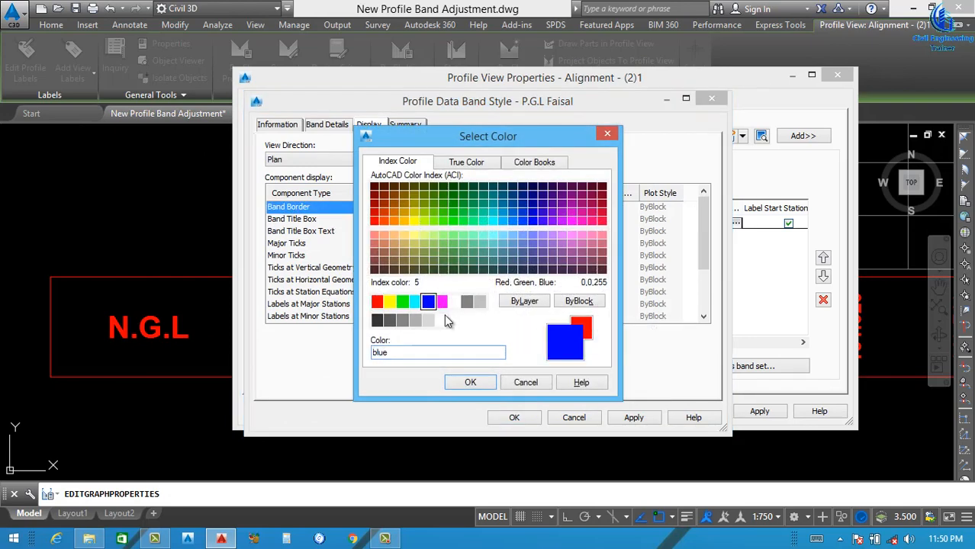
pyautogui.click(470, 381)
# - Set the Band Title Box display color to ByLayer
pyautogui.click(473, 219)
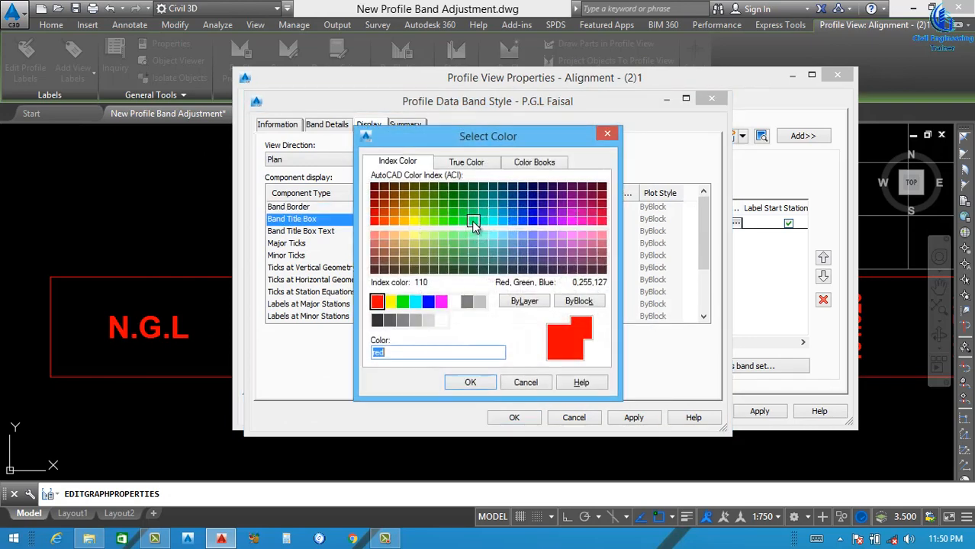
pyautogui.click(524, 301)
pyautogui.click(470, 382)
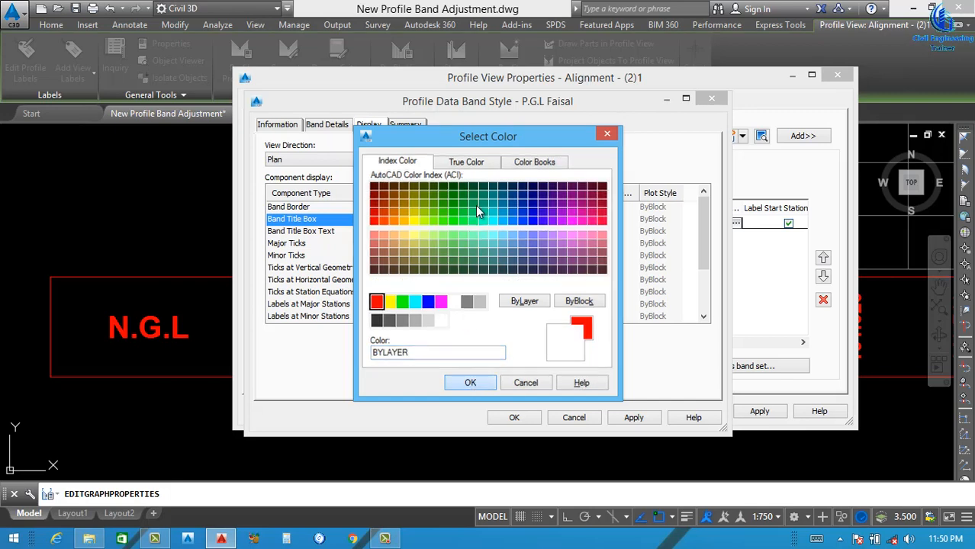
# - Set the Major Ticks display color of the P.G.L band style to blue
pyautogui.click(473, 244)
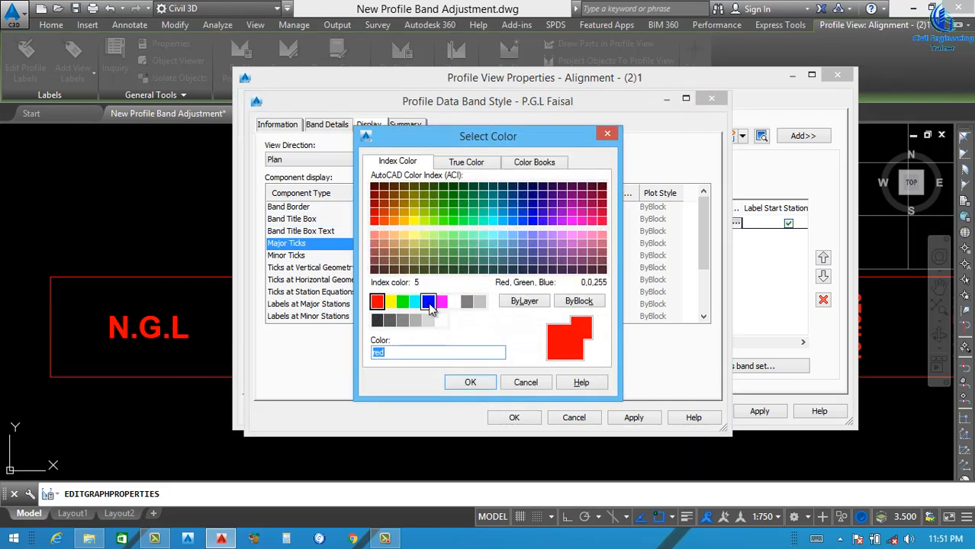
pyautogui.click(428, 302)
pyautogui.click(468, 381)
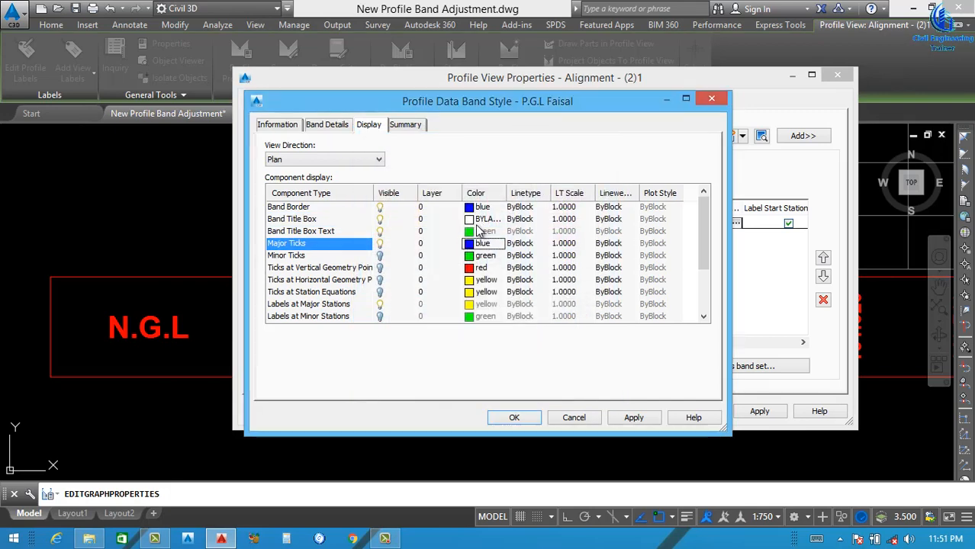
# - Set the Band Title Box display color to blue and apply the display changes
pyautogui.click(471, 221)
pyautogui.click(471, 222)
pyautogui.click(441, 301)
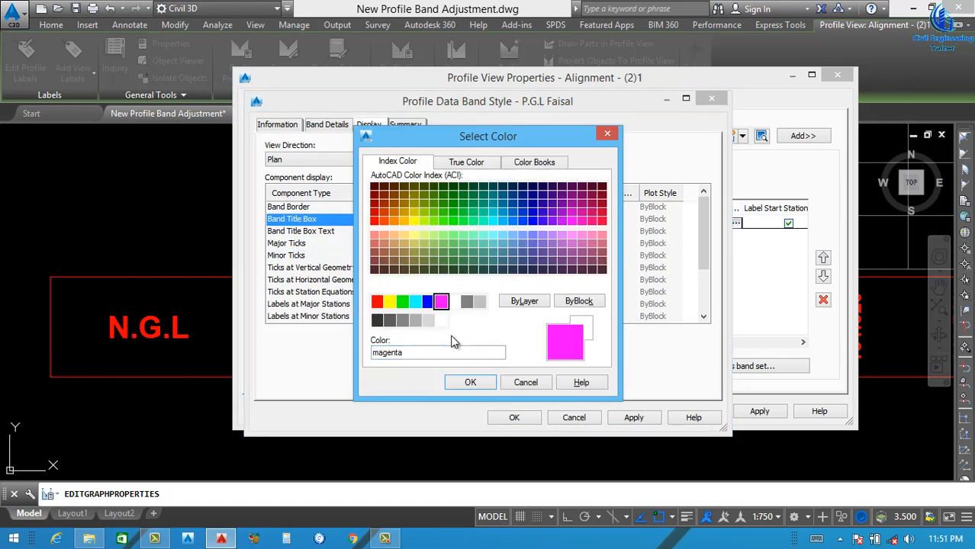
pyautogui.click(428, 302)
pyautogui.click(468, 381)
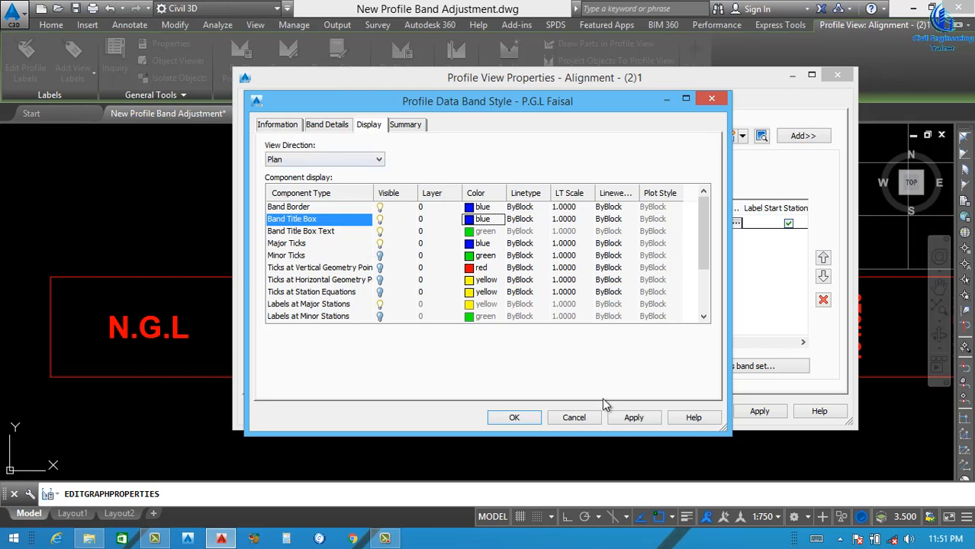
pyautogui.click(634, 420)
# - Open the Major Station label for composing and rename its N.G.L component to P.G.L
pyautogui.click(330, 127)
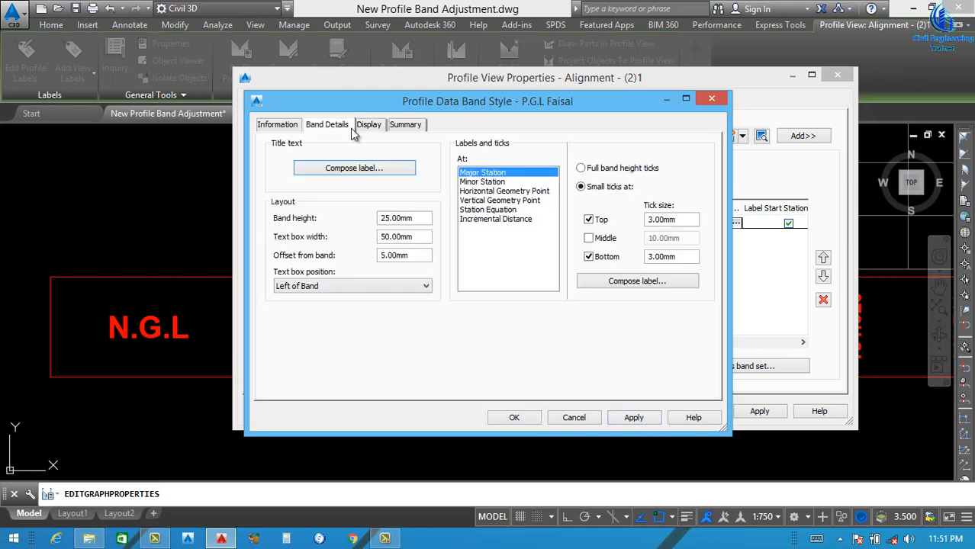
pyautogui.click(617, 274)
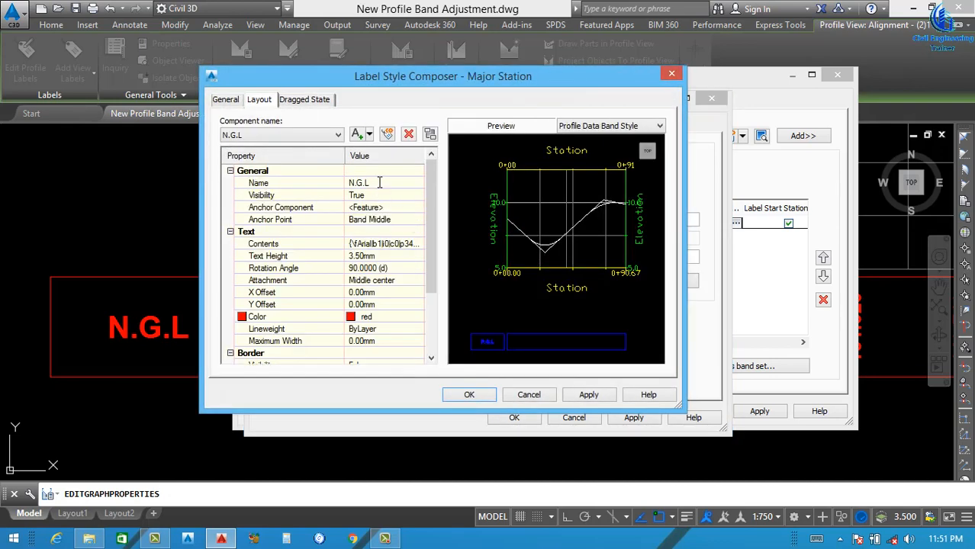
pyautogui.click(379, 182)
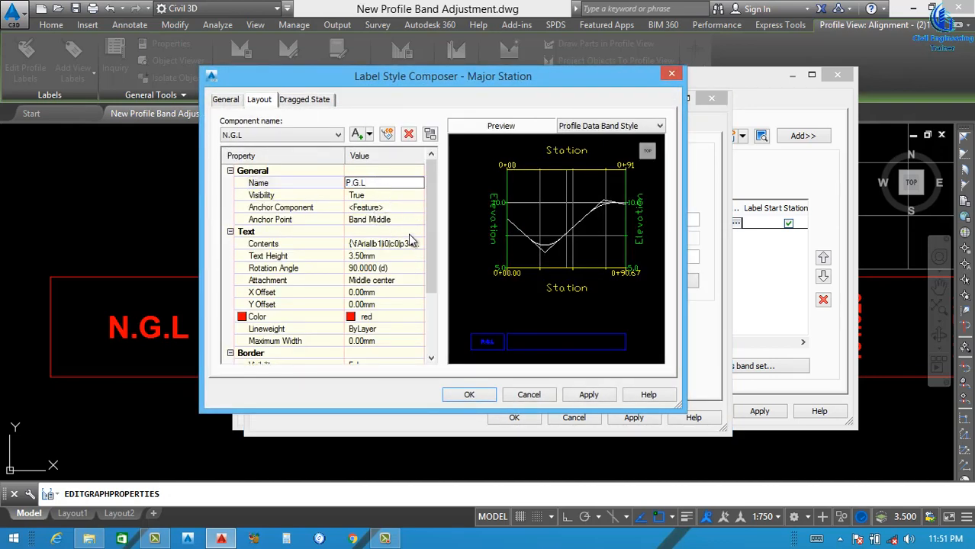
# - Replace the Major Station label's text contents with the Profile2 Elevation property at 0.001 precision
pyautogui.click(381, 244)
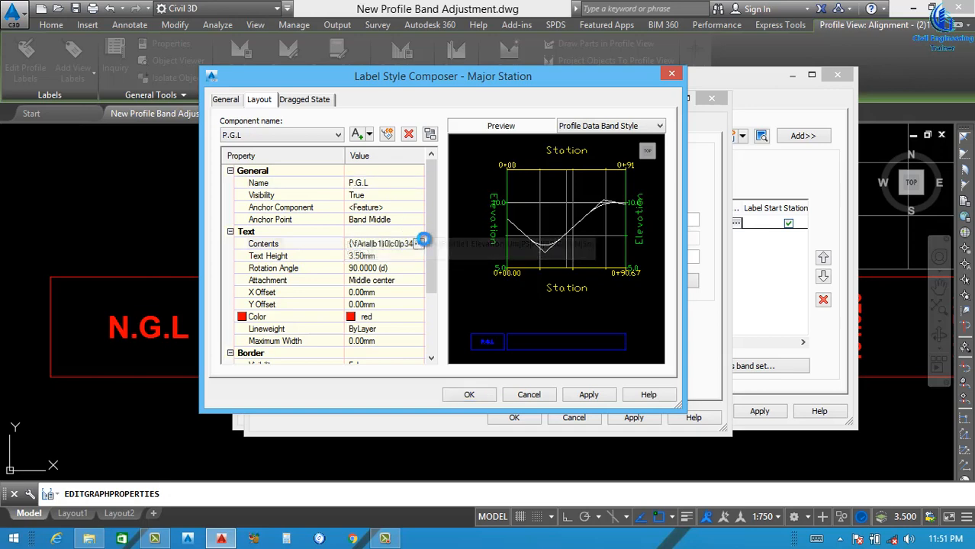
pyautogui.click(419, 243)
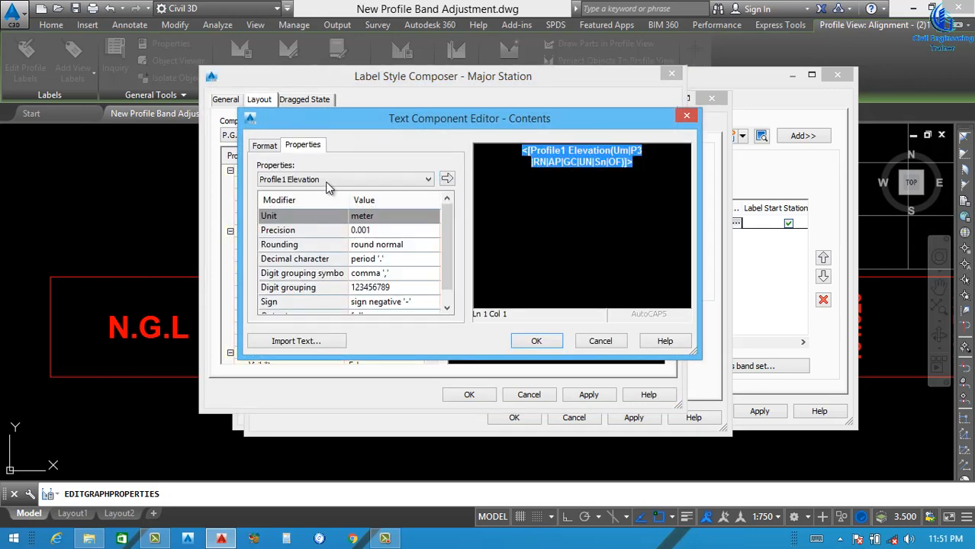
pyautogui.click(328, 181)
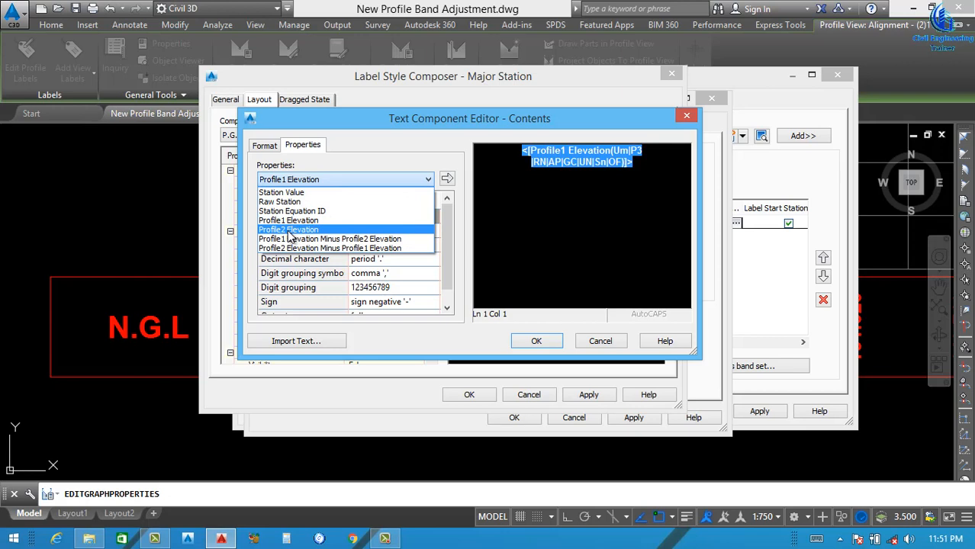
pyautogui.click(289, 231)
pyautogui.click(390, 232)
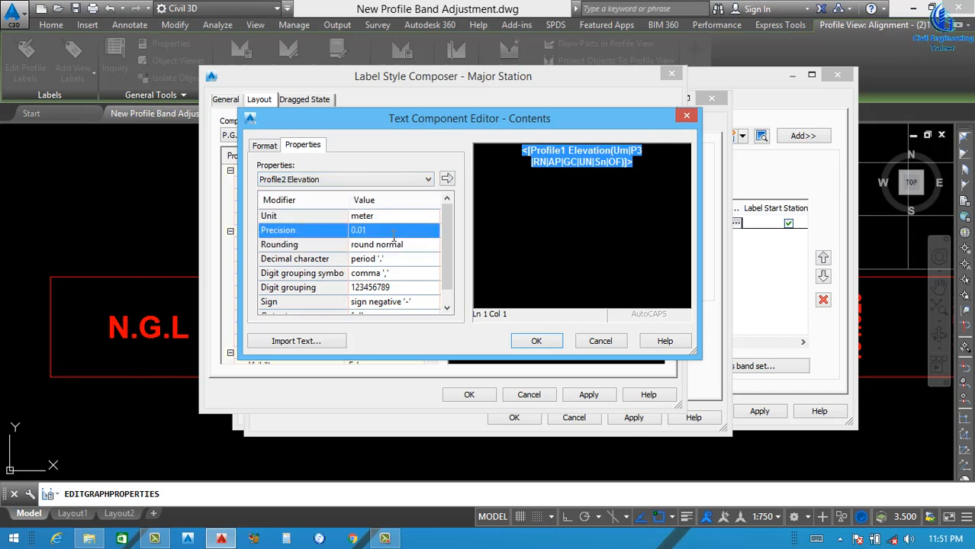
pyautogui.click(393, 234)
pyautogui.click(370, 279)
pyautogui.click(447, 181)
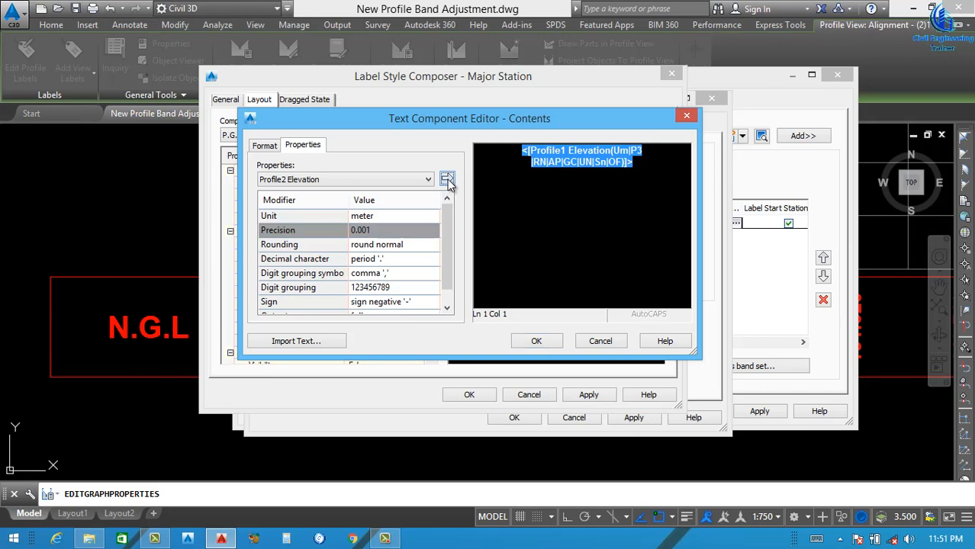
# - Format the Profile2 Elevation text as bold Blue and accept the contents
pyautogui.click(257, 149)
pyautogui.click(299, 265)
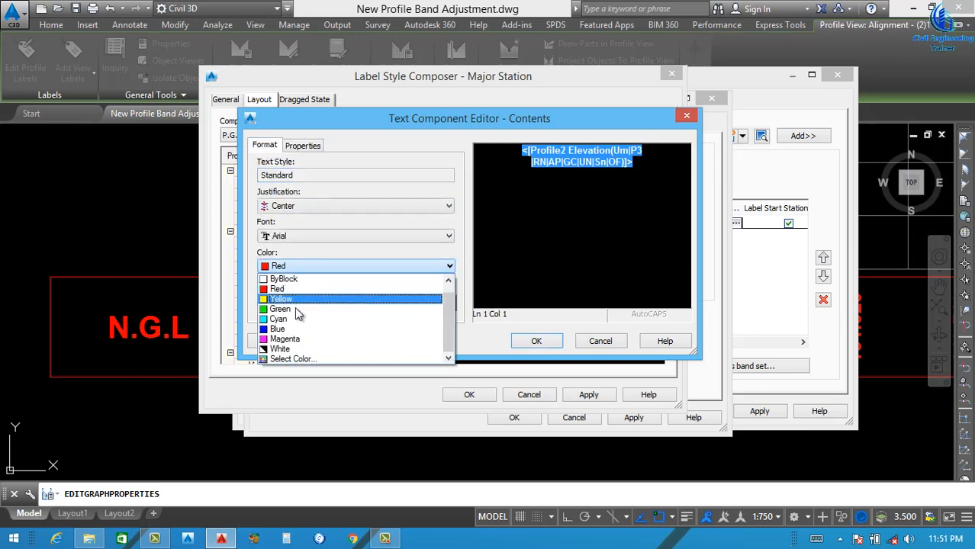
pyautogui.click(290, 329)
pyautogui.click(266, 303)
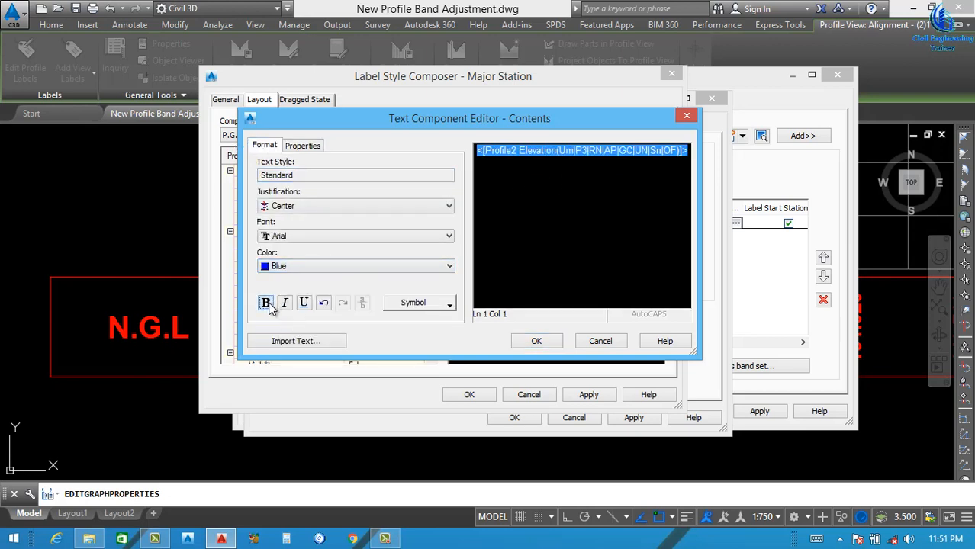
pyautogui.click(535, 341)
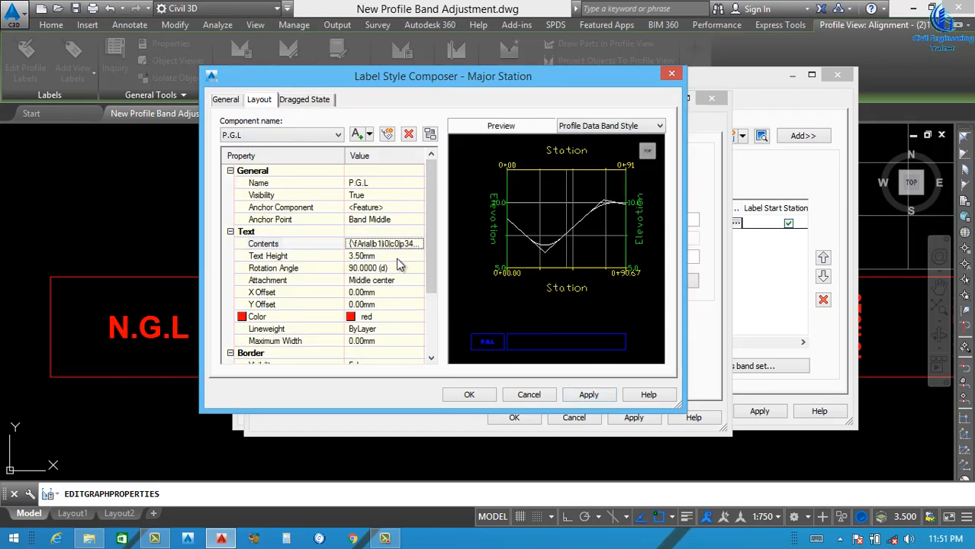
# - Set the Major Station P.G.L component's color to blue and save both the label and the band style
pyautogui.scroll(-1, 401, 269)
pyautogui.click(417, 294)
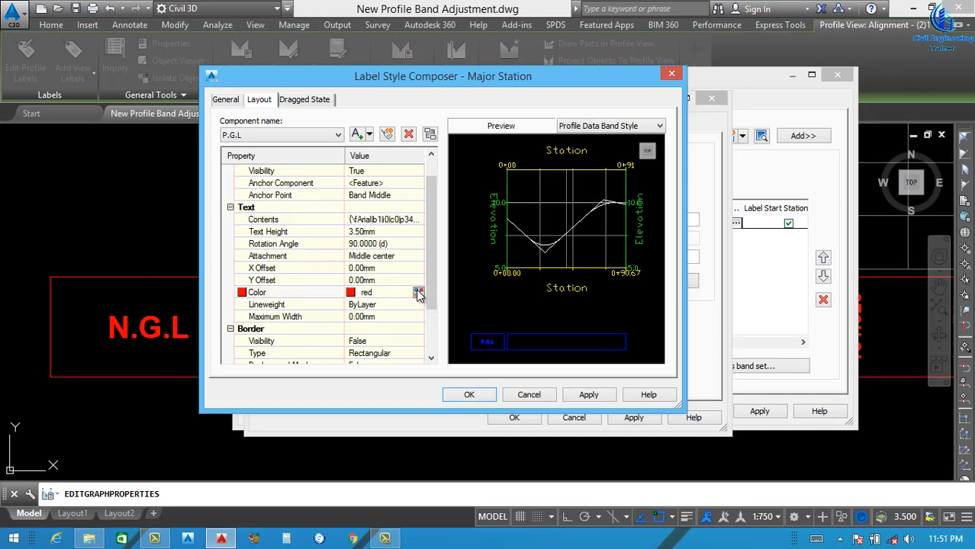
pyautogui.click(418, 293)
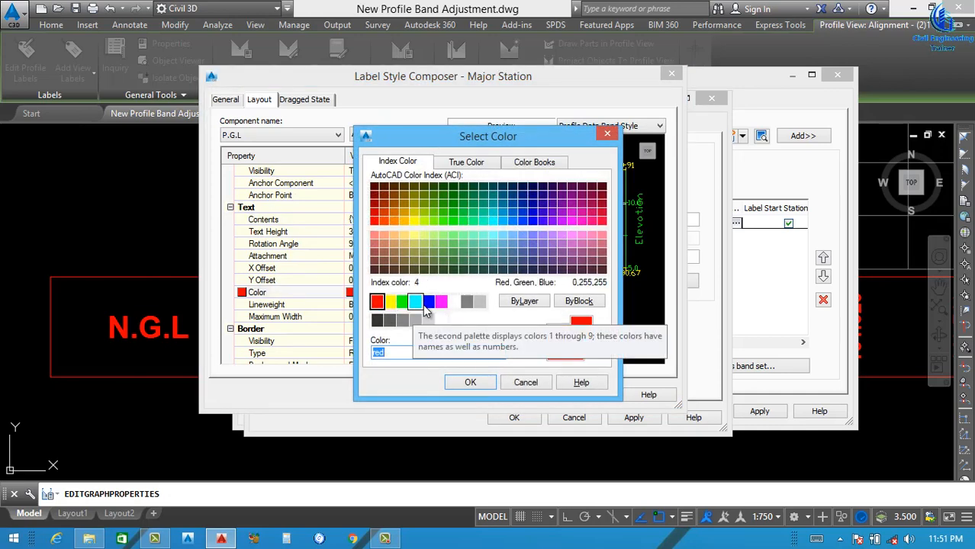
pyautogui.click(429, 302)
pyautogui.click(470, 382)
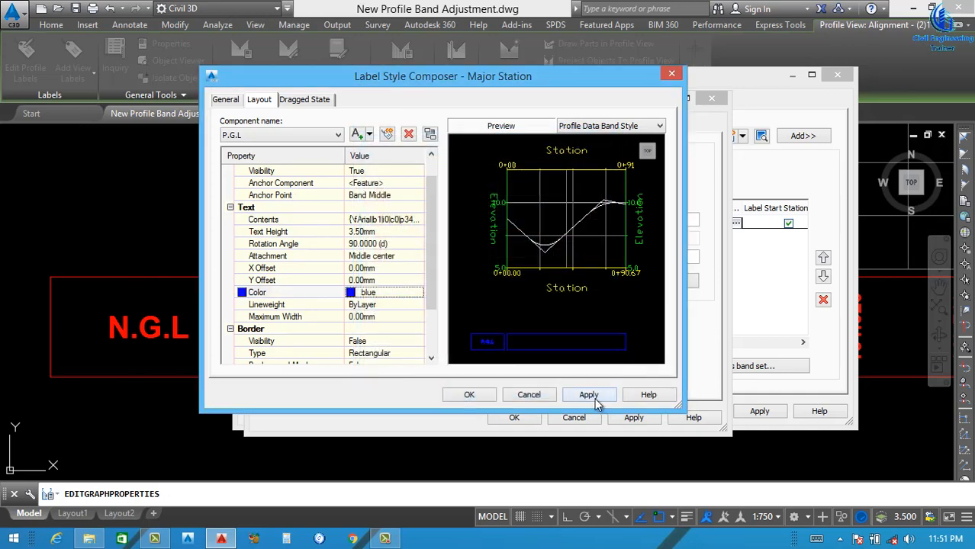
pyautogui.click(589, 396)
pyautogui.click(476, 396)
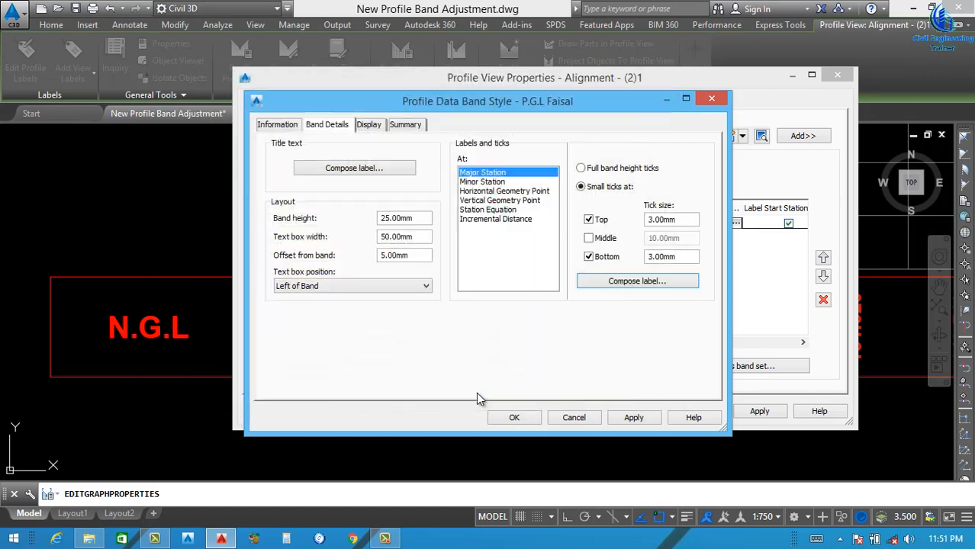
pyautogui.click(634, 417)
pyautogui.click(513, 417)
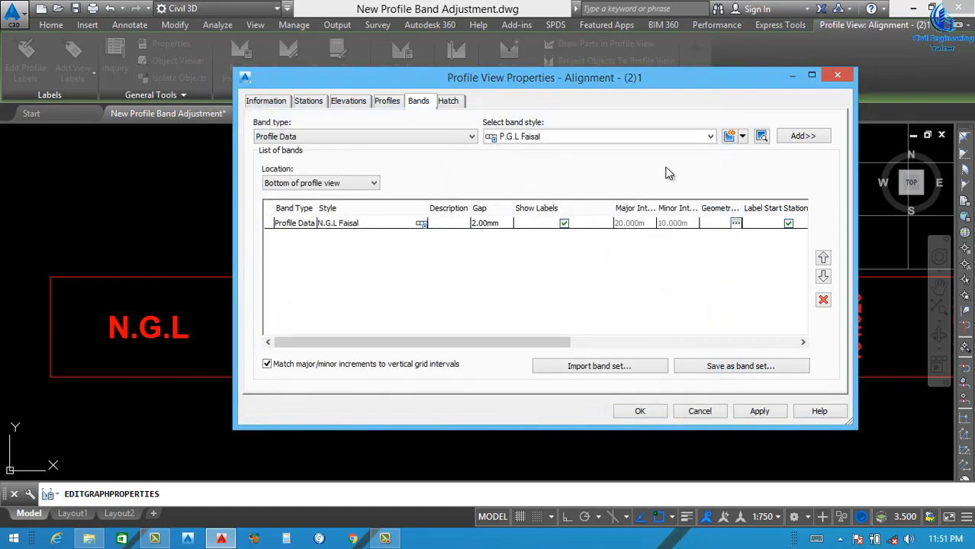
# - Add the P.G.L profile data band to the profile view's band list with P.G.L as Profile 1
pyautogui.click(797, 139)
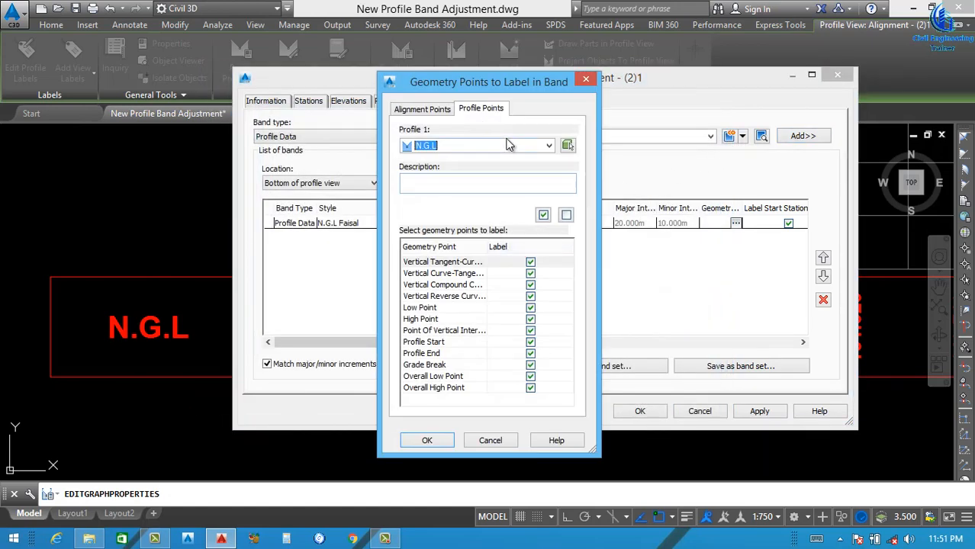
pyautogui.click(510, 144)
pyautogui.click(439, 170)
pyautogui.click(426, 442)
# - Set the gap of the P.G.L band to 2 mm
pyautogui.click(482, 234)
pyautogui.click(482, 234)
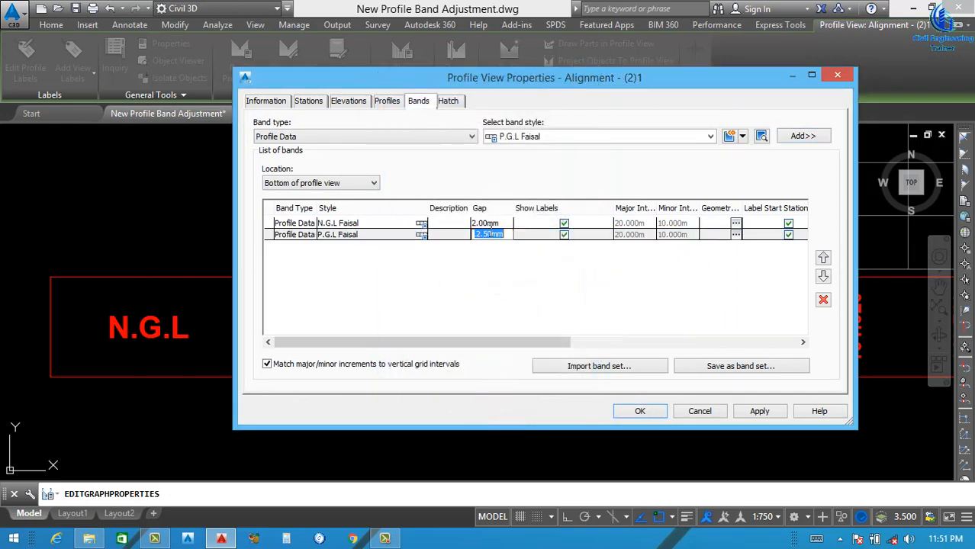
pyautogui.write('2')
# - Set Profile2 to P.G.L for both the P.G.L band and the N.G.L band
pyautogui.moveTo(513, 341); pyautogui.dragTo(747, 311)
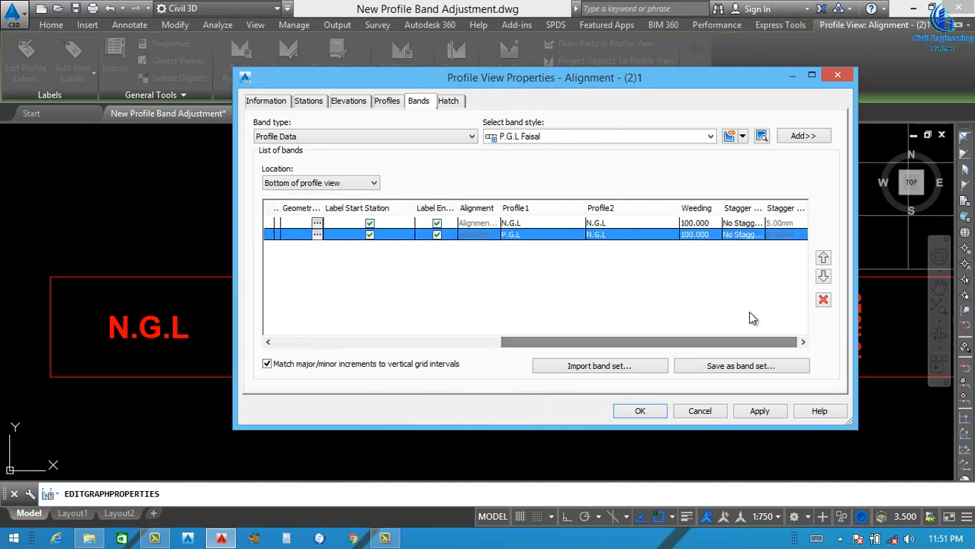
pyautogui.click(615, 237)
pyautogui.click(615, 238)
pyautogui.click(606, 259)
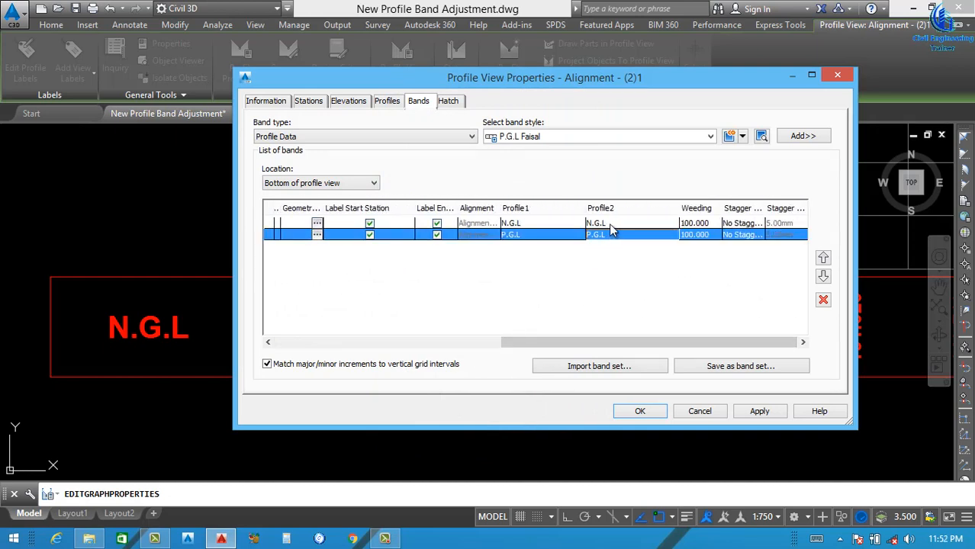
pyautogui.click(614, 224)
pyautogui.click(615, 226)
pyautogui.click(602, 247)
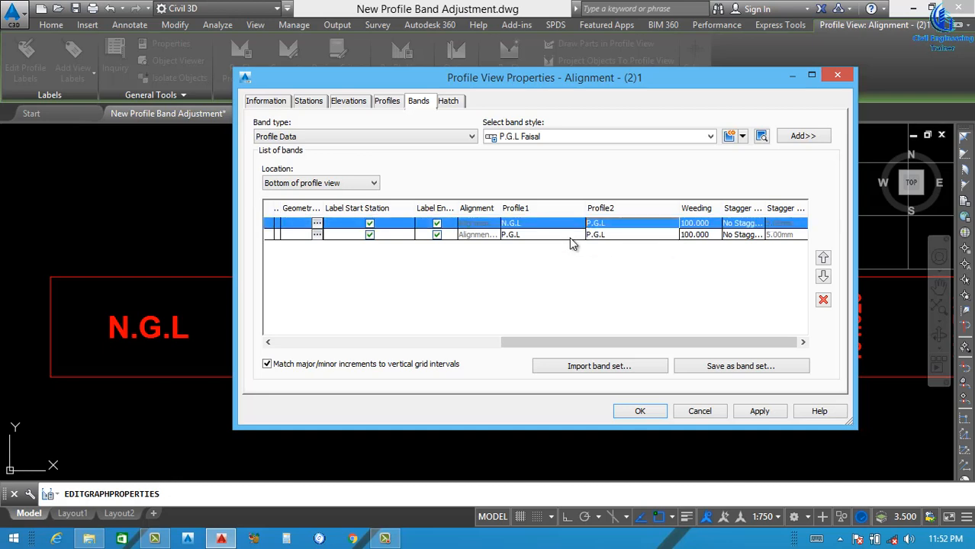
# - Set Profile1 to N.G.L for the P.G.L band as well and save the profile view properties
pyautogui.click(514, 226)
pyautogui.click(518, 229)
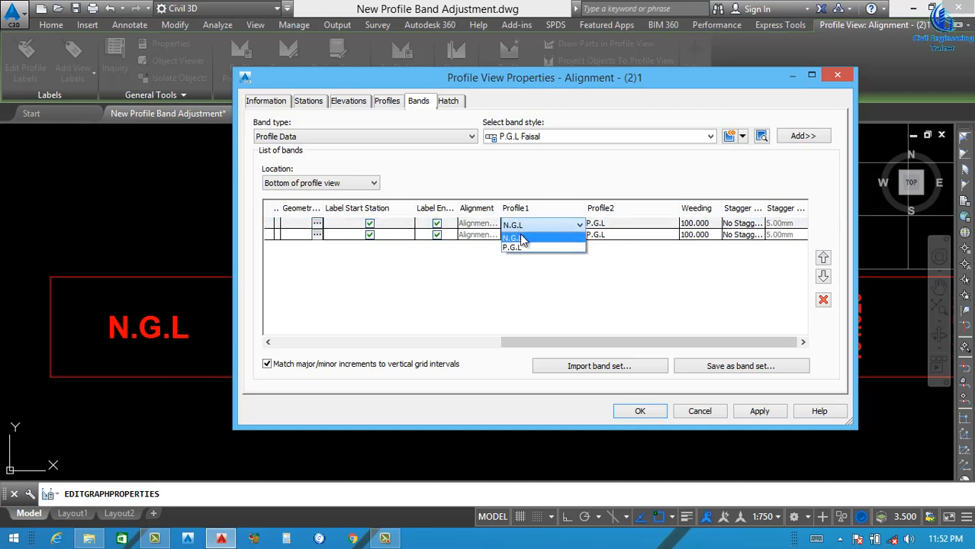
pyautogui.click(542, 277)
pyautogui.click(533, 235)
pyautogui.click(534, 235)
pyautogui.click(523, 260)
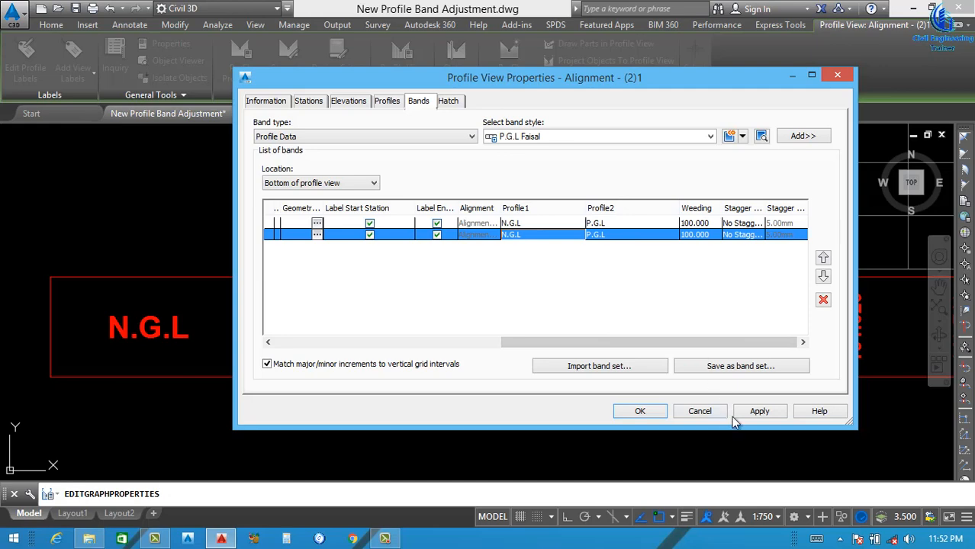
pyautogui.click(641, 413)
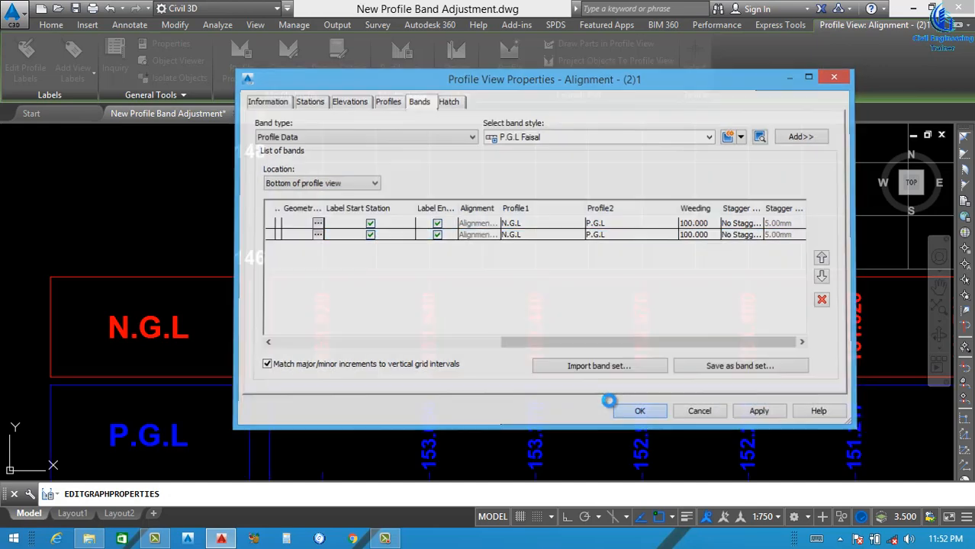
pyautogui.press('Escape')
# - Set the major tick interval of the bottom horizontal axis to 10 m in the profile view style and save it
pyautogui.scroll(-3, 380, 306)
pyautogui.scroll(-4, 389, 321)
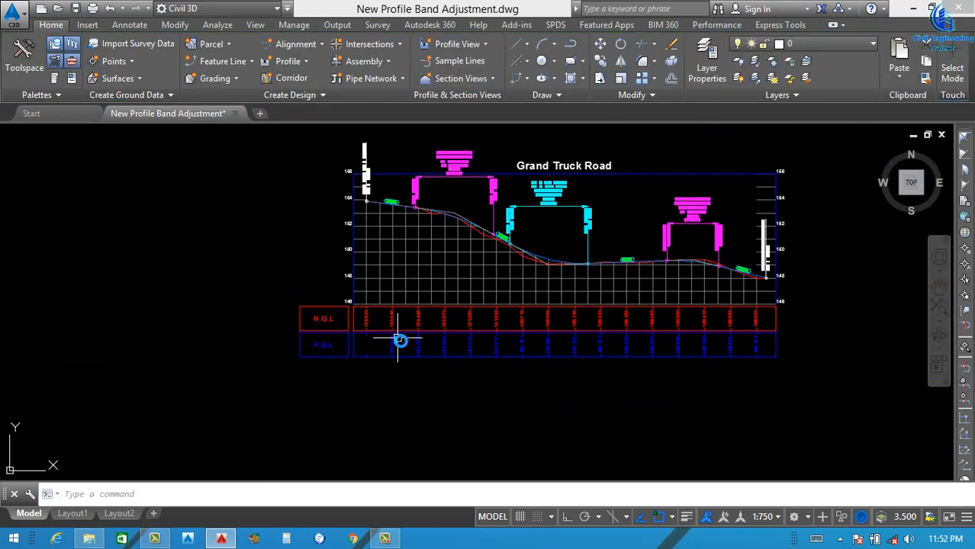
pyautogui.scroll(4, 283, 363)
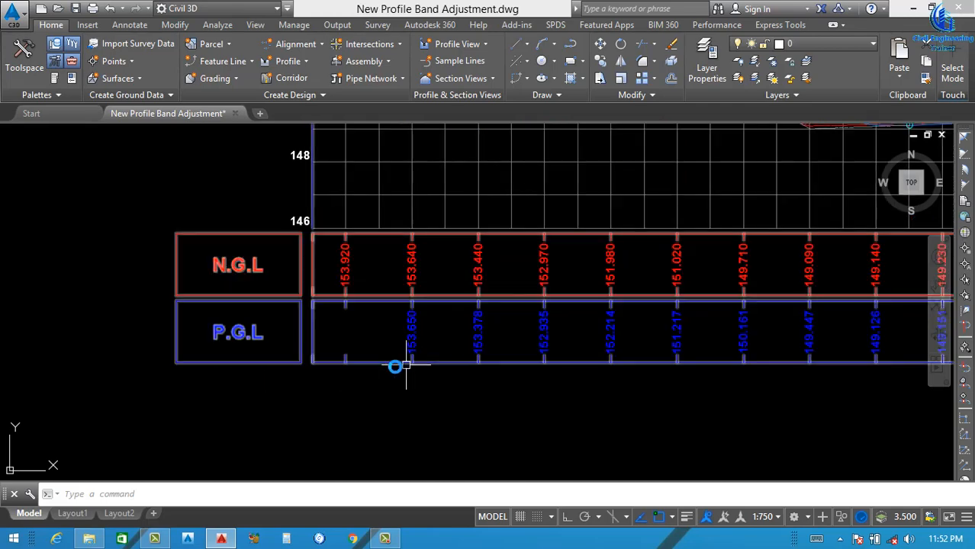
pyautogui.click(374, 363)
pyautogui.rightClick(374, 363)
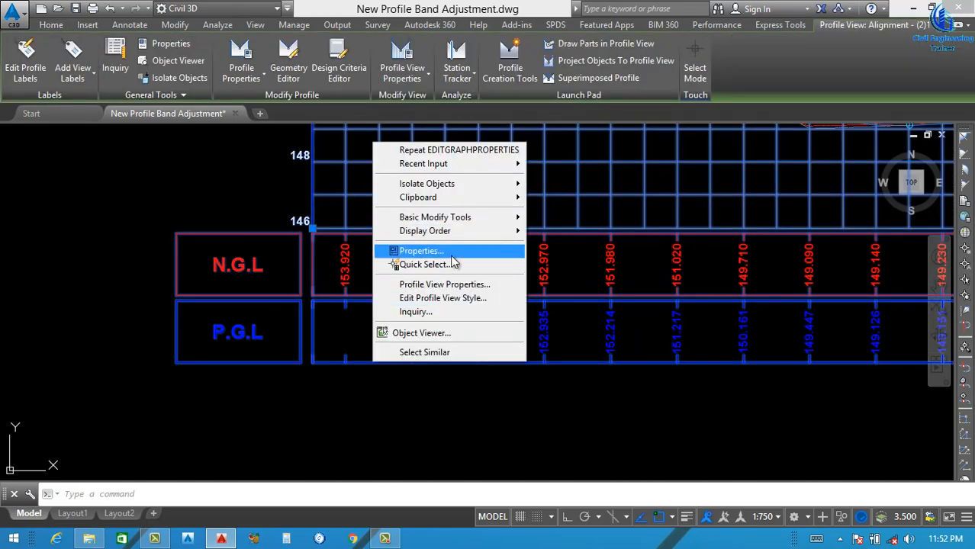
pyautogui.click(450, 297)
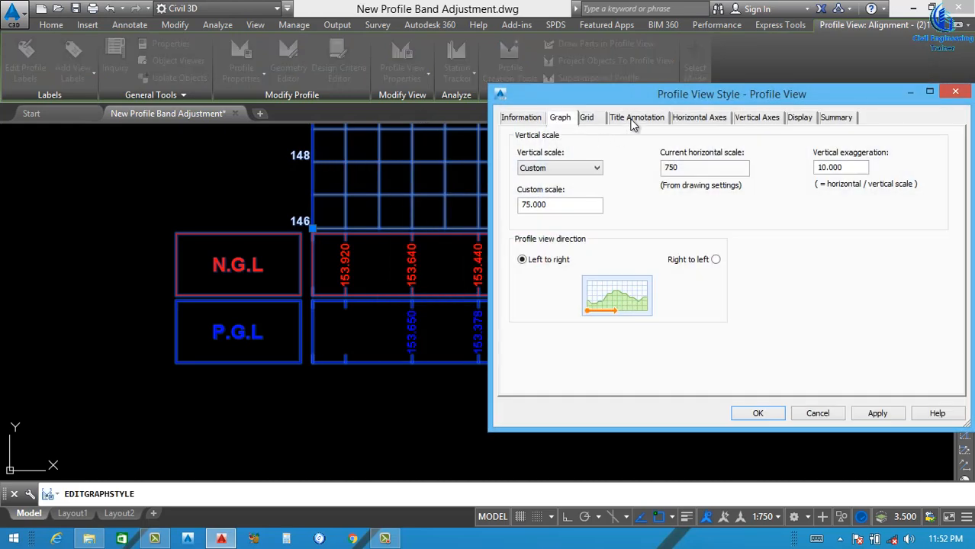
pyautogui.click(636, 117)
pyautogui.click(682, 118)
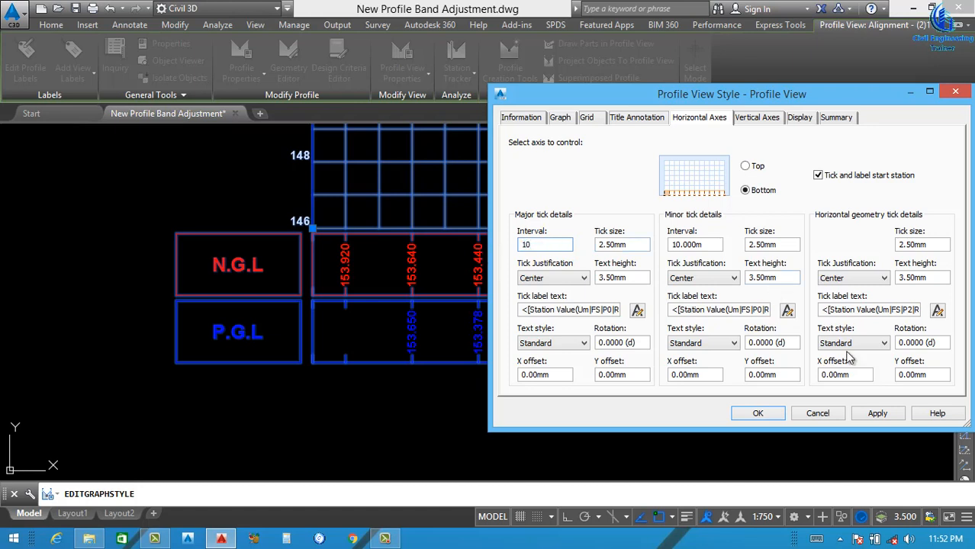
pyautogui.click(878, 413)
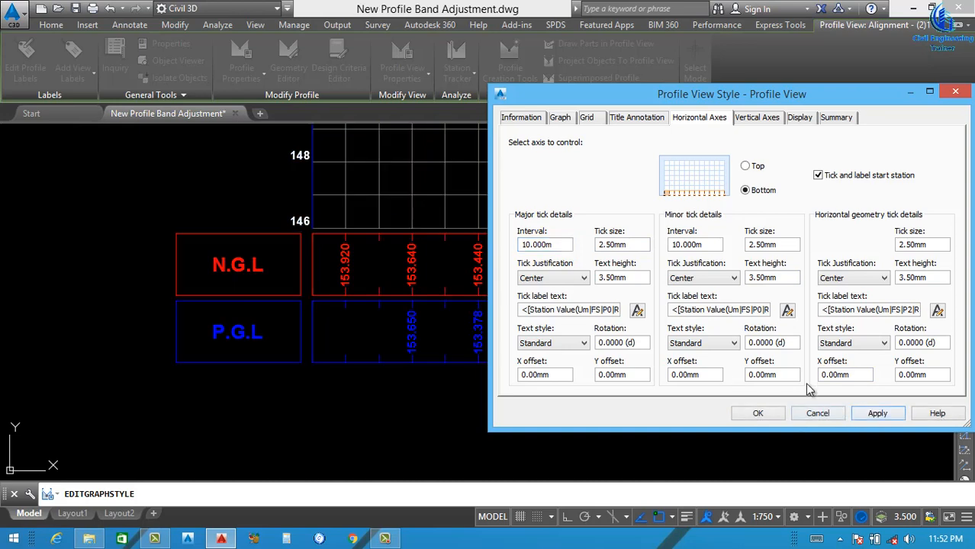
pyautogui.click(757, 414)
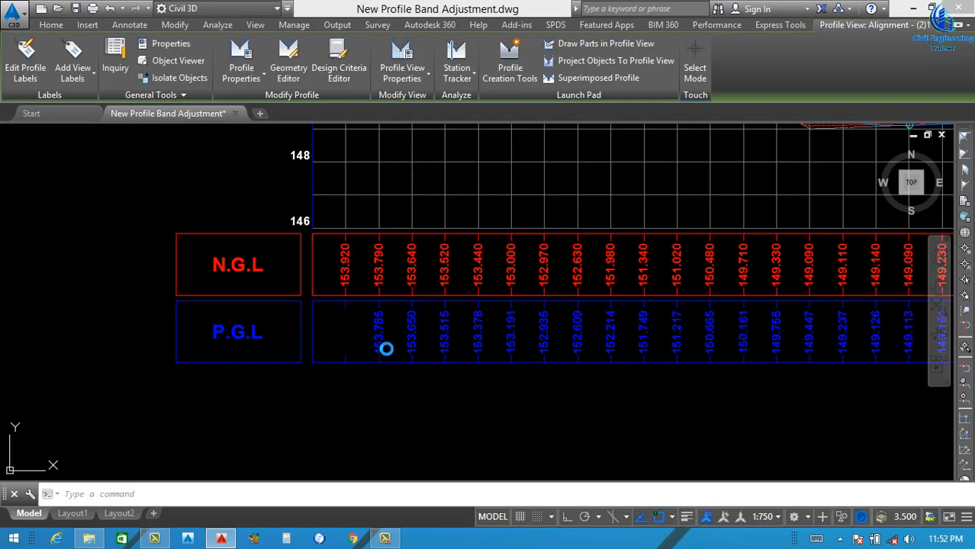
# - Examine the start of the profile lines, the grade break label, and the first stations of the N.G.L and P.G.L bands
pyautogui.scroll(-5, 378, 357)
pyautogui.scroll(10, 410, 317)
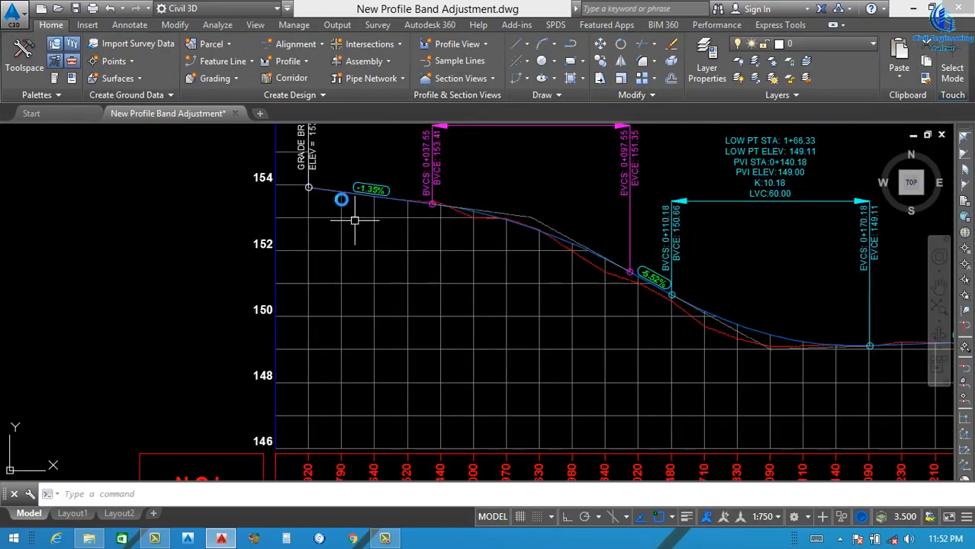
pyautogui.scroll(5, 258, 204)
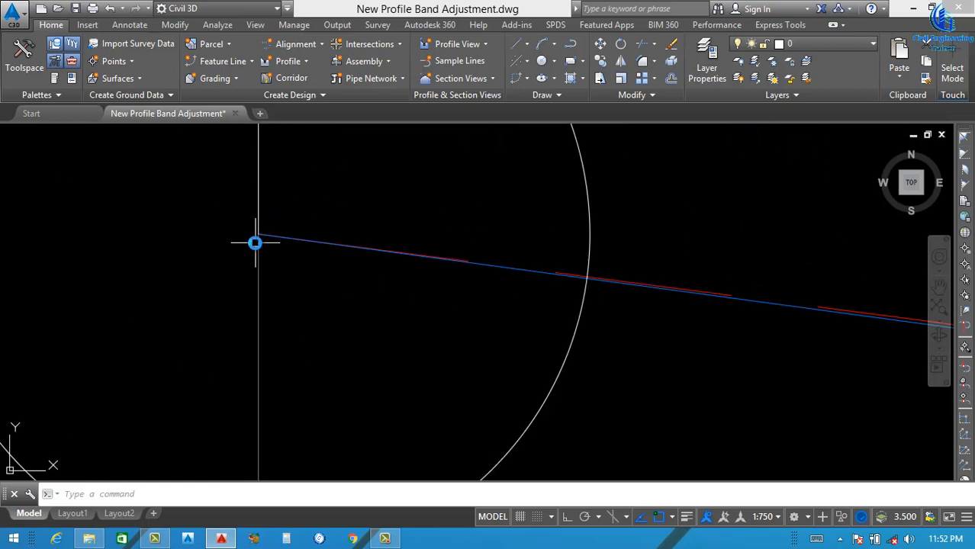
pyautogui.scroll(-5, 306, 266)
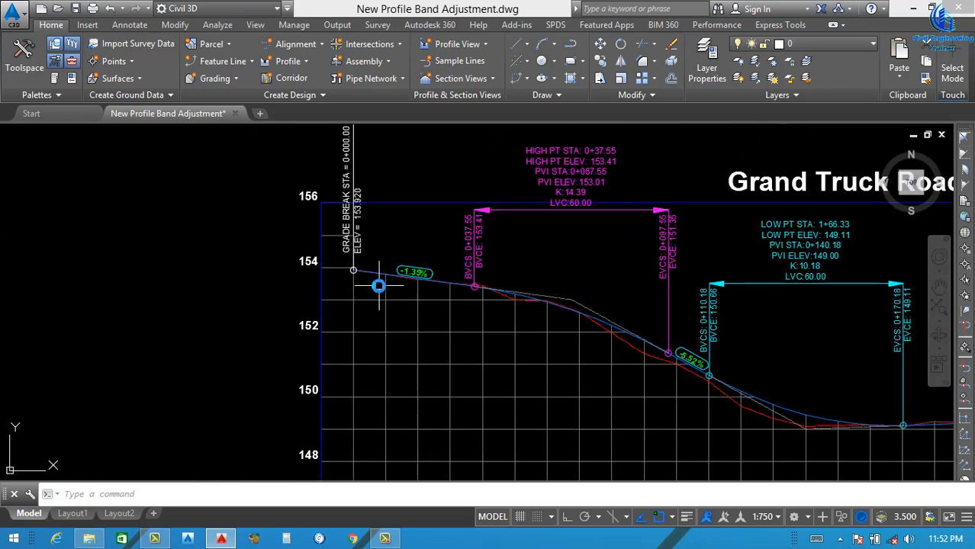
pyautogui.scroll(3, 366, 214)
pyautogui.scroll(-5, 348, 218)
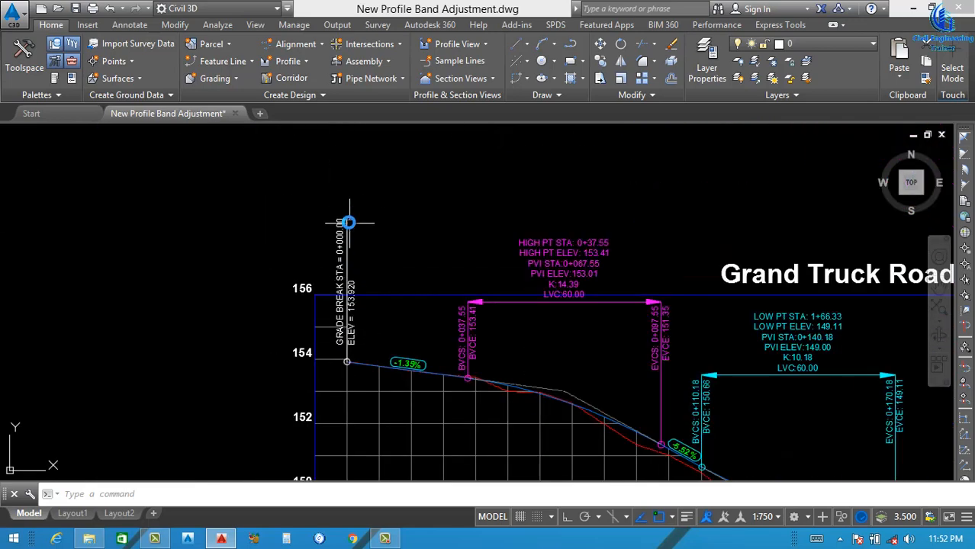
pyautogui.scroll(6, 342, 257)
pyautogui.scroll(-6, 343, 252)
pyautogui.scroll(-5, 420, 428)
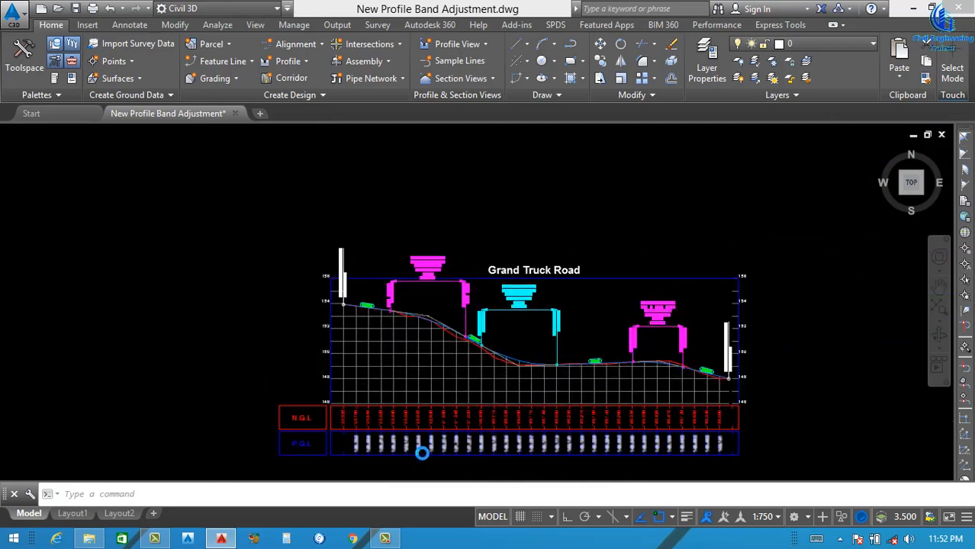
pyautogui.scroll(3, 381, 398)
pyautogui.scroll(-3, 352, 398)
pyautogui.scroll(5, 351, 398)
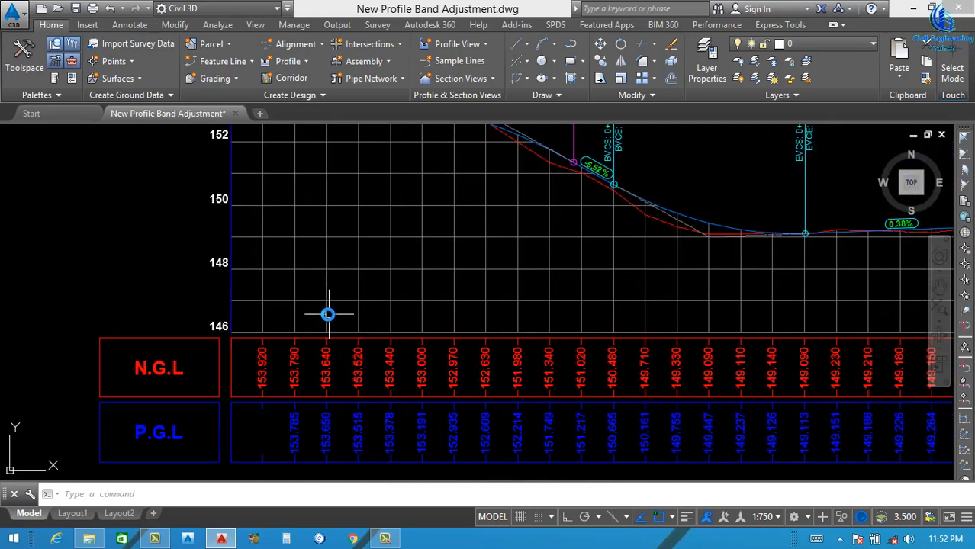
# - Open the profile view's band properties and choose the custom P.G.L profile data band style
pyautogui.click(326, 314)
pyautogui.rightClick(328, 314)
pyautogui.click(409, 238)
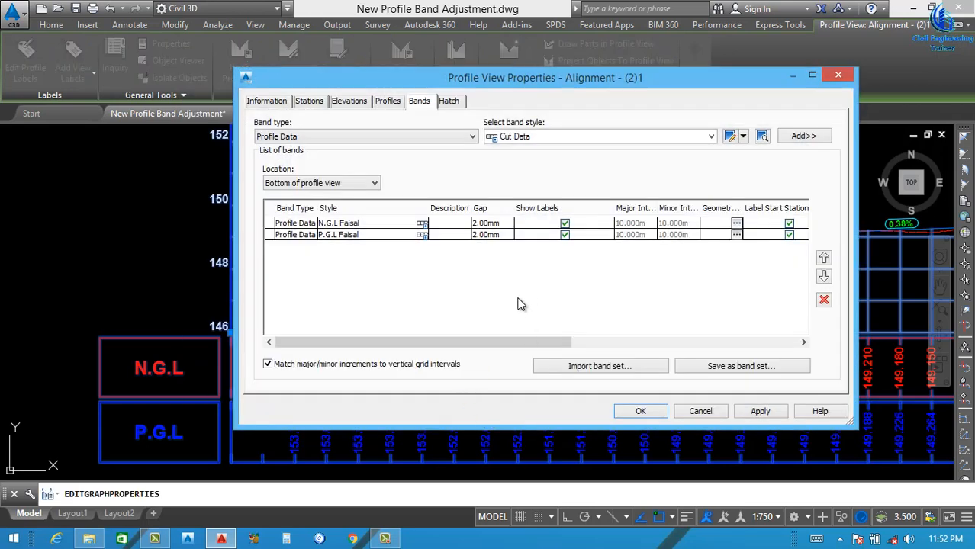
pyautogui.moveTo(420, 345); pyautogui.dragTo(406, 359)
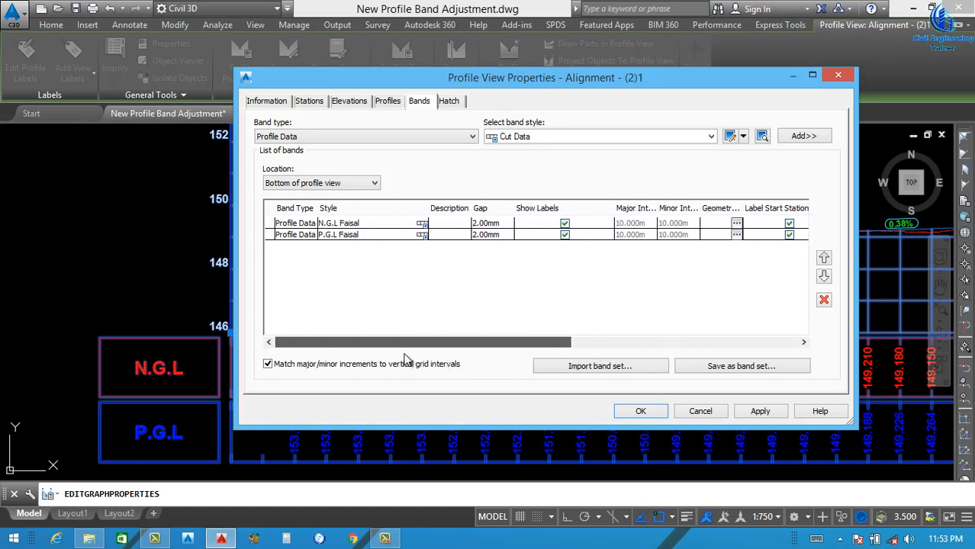
pyautogui.click(612, 138)
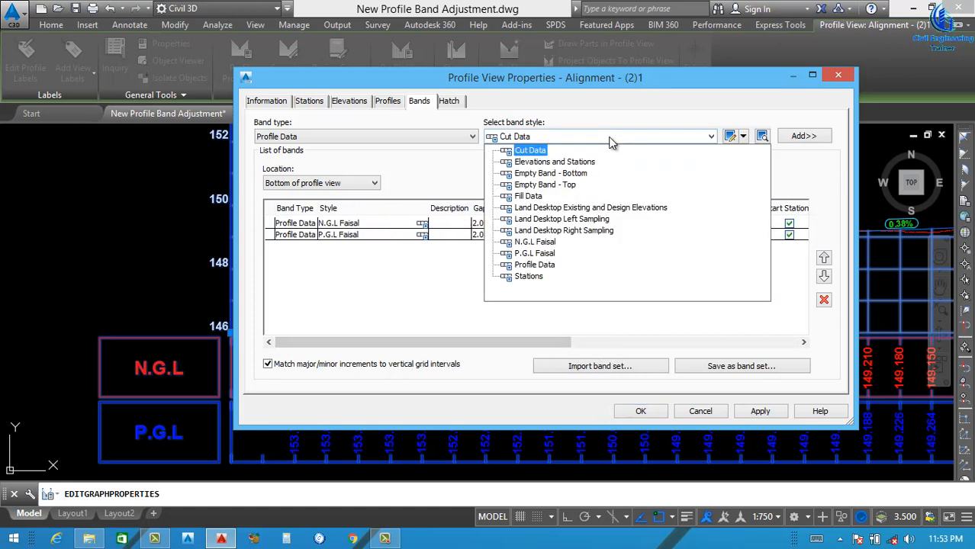
pyautogui.click(537, 256)
pyautogui.click(744, 137)
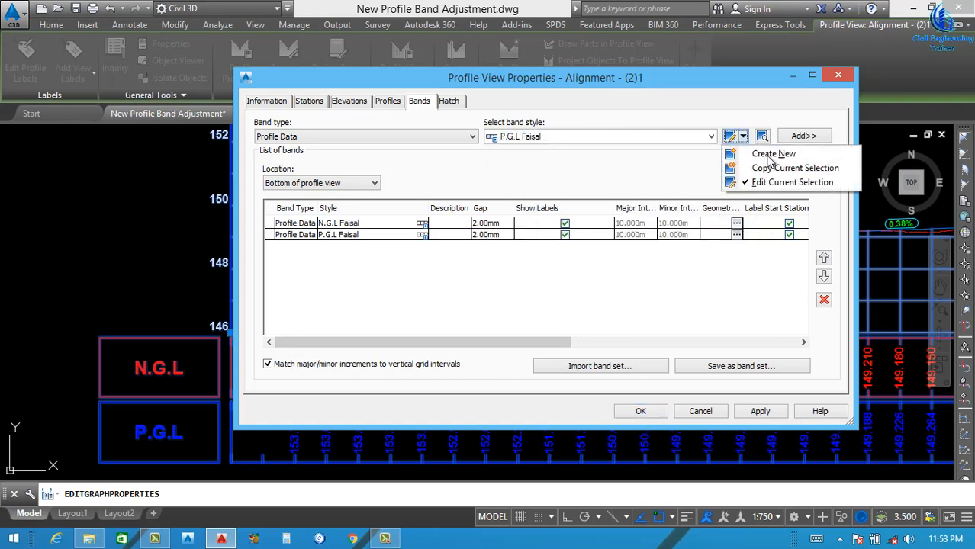
pyautogui.click(765, 153)
pyautogui.click(292, 128)
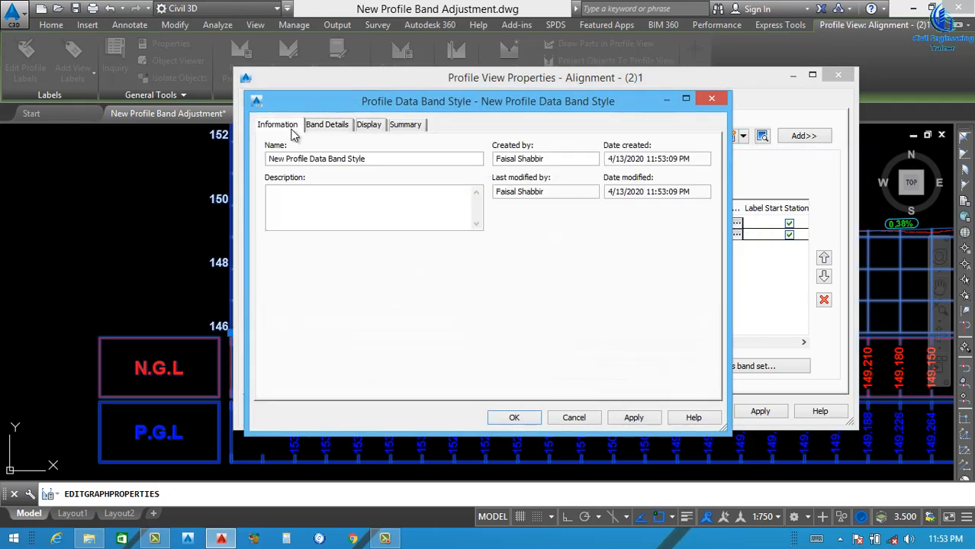
pyautogui.click(711, 98)
# - Create a copy of the P.G.L band style and replace P.G.L with STATION in its name
pyautogui.doubleClick(607, 141)
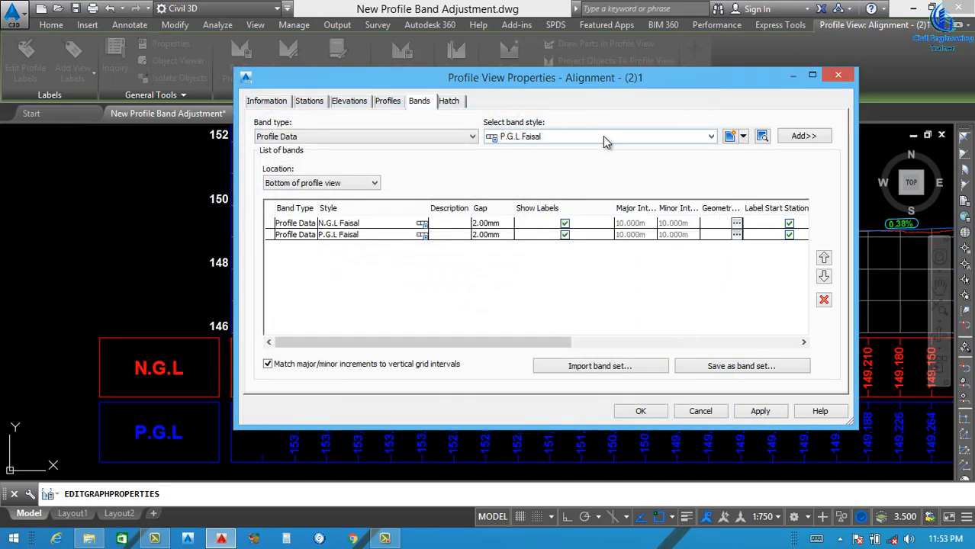
pyautogui.click(744, 137)
pyautogui.click(772, 166)
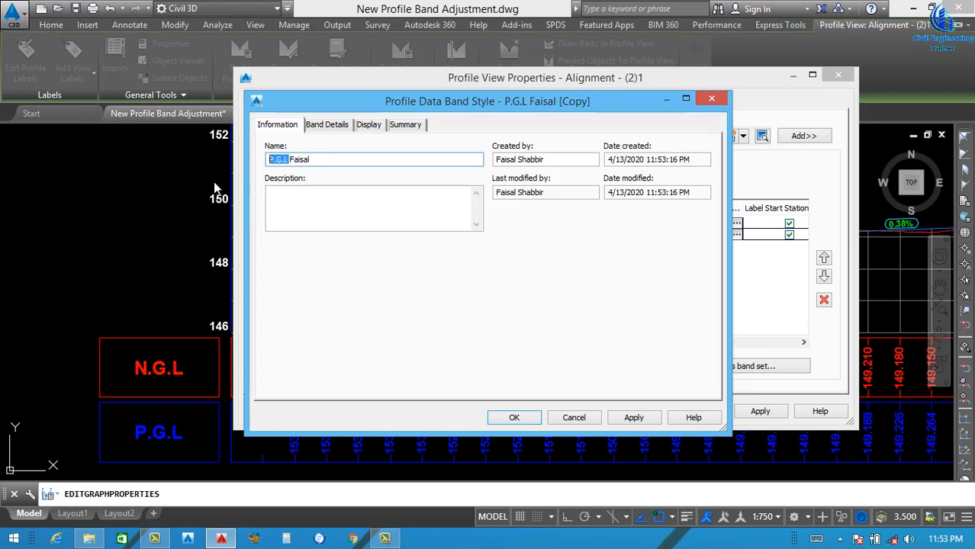
pyautogui.write('STATION')
# - Rename the band title's P.G.L text component to STATION and replace its contents with STATION
pyautogui.click(332, 129)
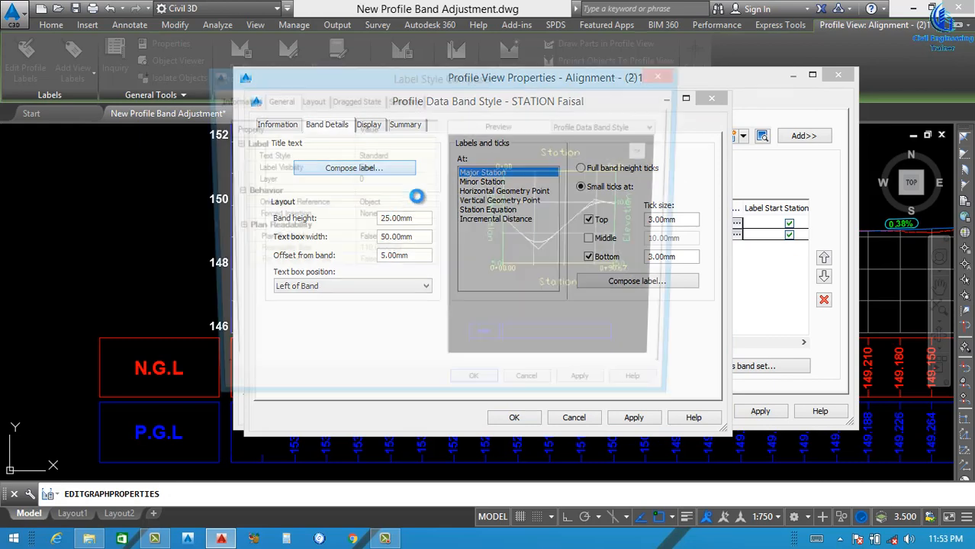
pyautogui.click(405, 184)
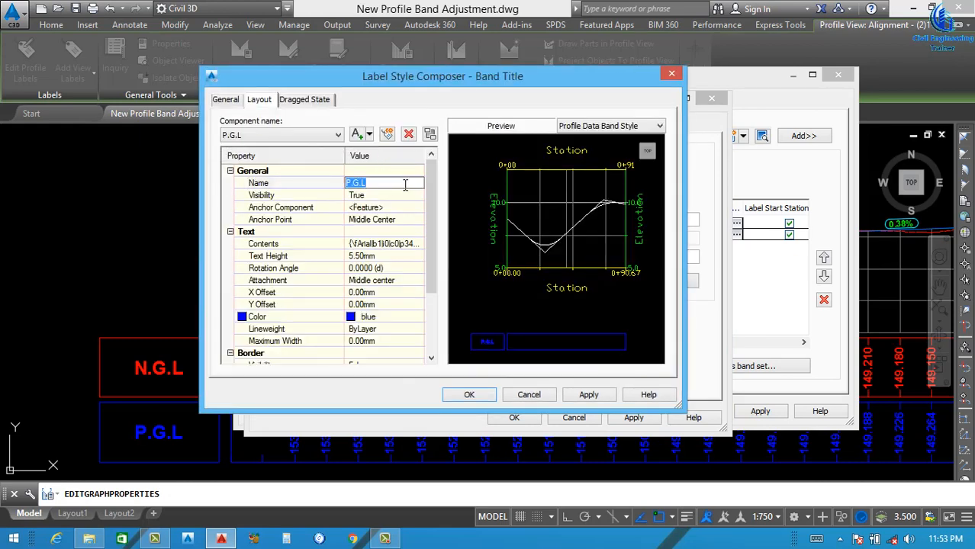
pyautogui.click(407, 244)
pyautogui.click(420, 244)
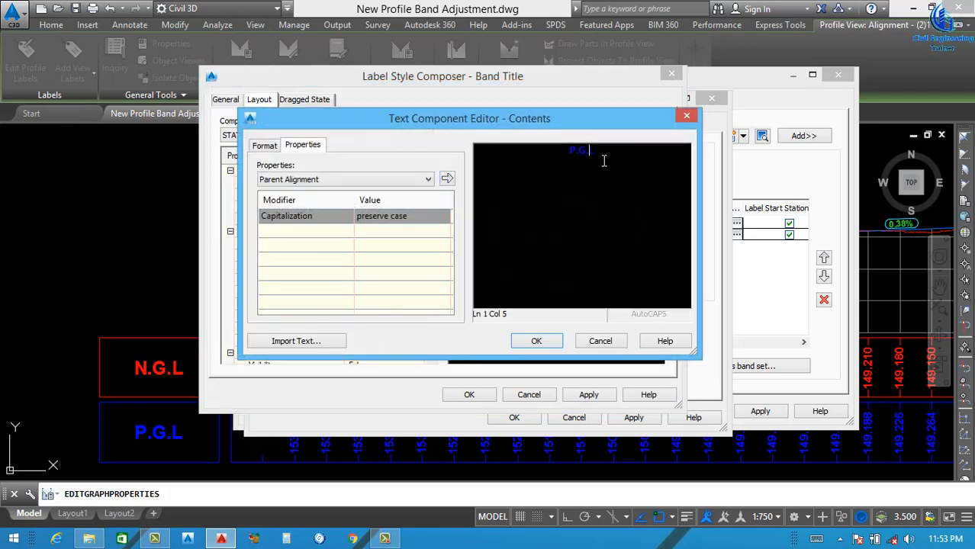
pyautogui.hotkey('ctrl', 'v')
# - Format the STATION title text with the ByBlock color and save the text contents
pyautogui.moveTo(618, 157); pyautogui.dragTo(560, 151)
pyautogui.click(275, 151)
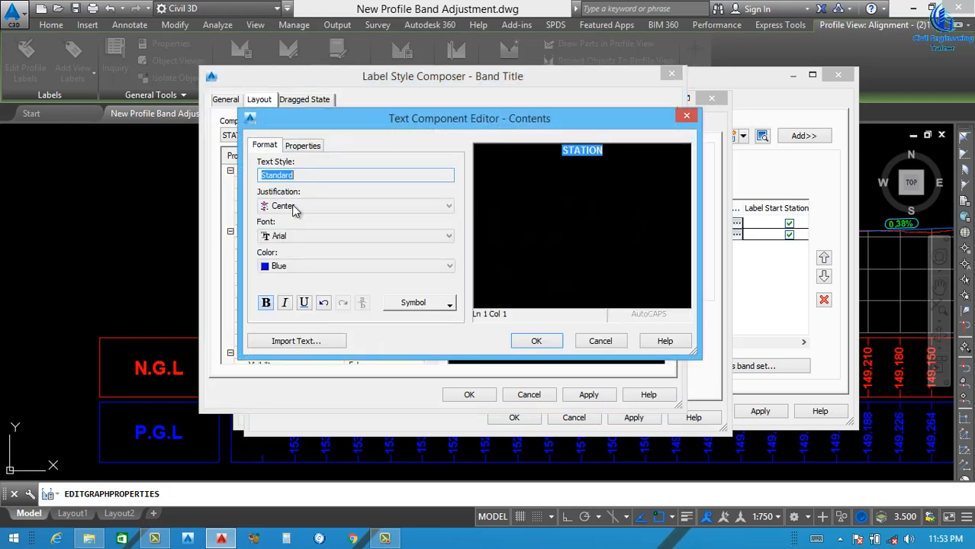
pyautogui.click(292, 266)
pyautogui.click(284, 348)
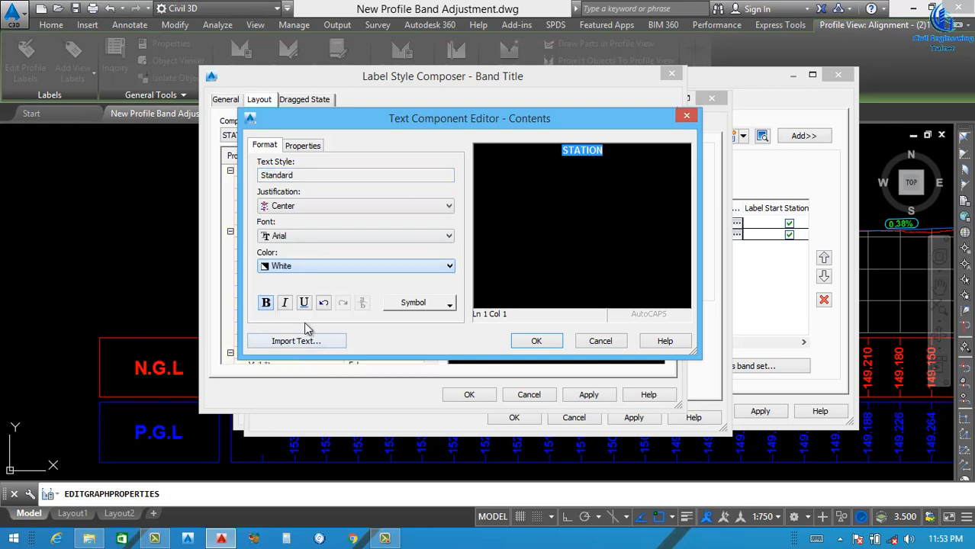
pyautogui.click(270, 306)
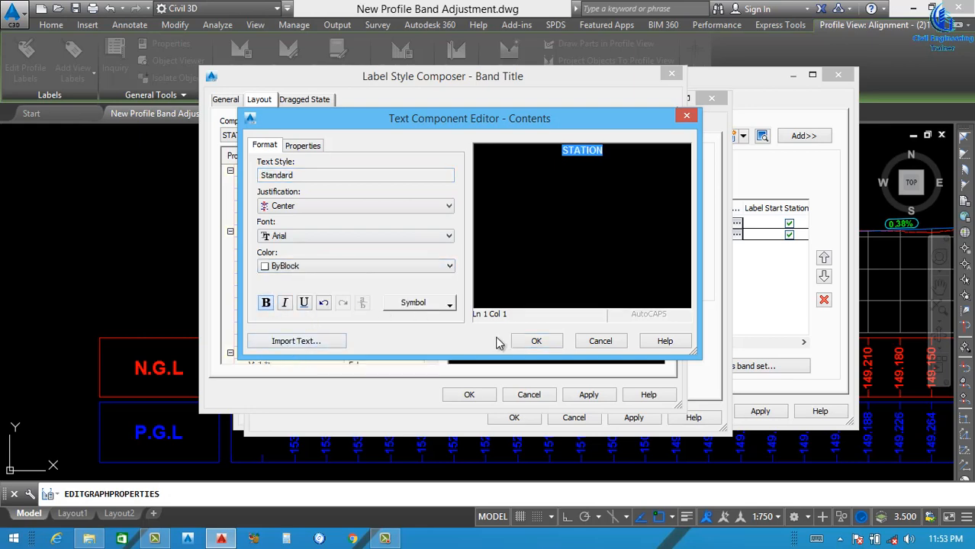
pyautogui.click(538, 341)
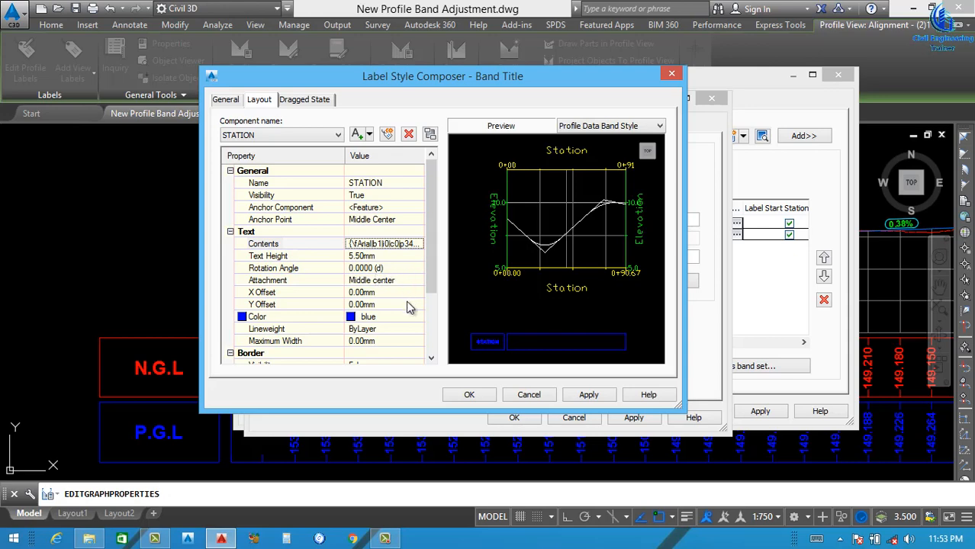
# - Set the STATION title component's text color to white and save the band title label
pyautogui.click(419, 320)
pyautogui.click(416, 319)
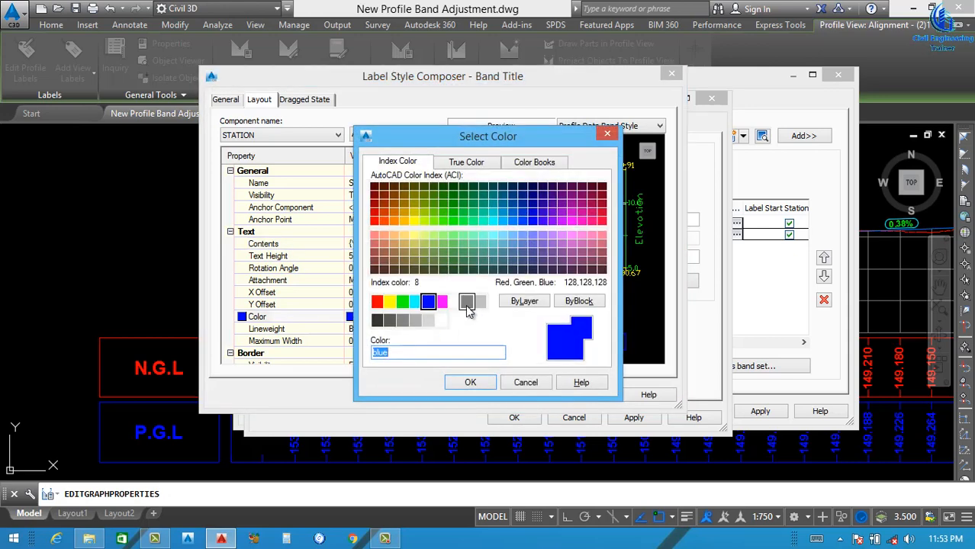
pyautogui.click(467, 303)
pyautogui.click(460, 303)
pyautogui.click(470, 382)
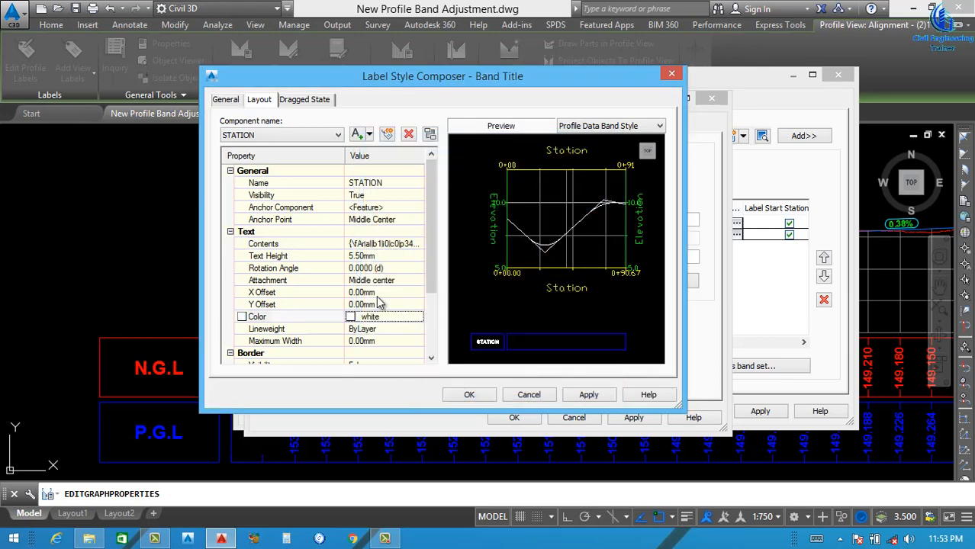
pyautogui.scroll(-2, 432, 293)
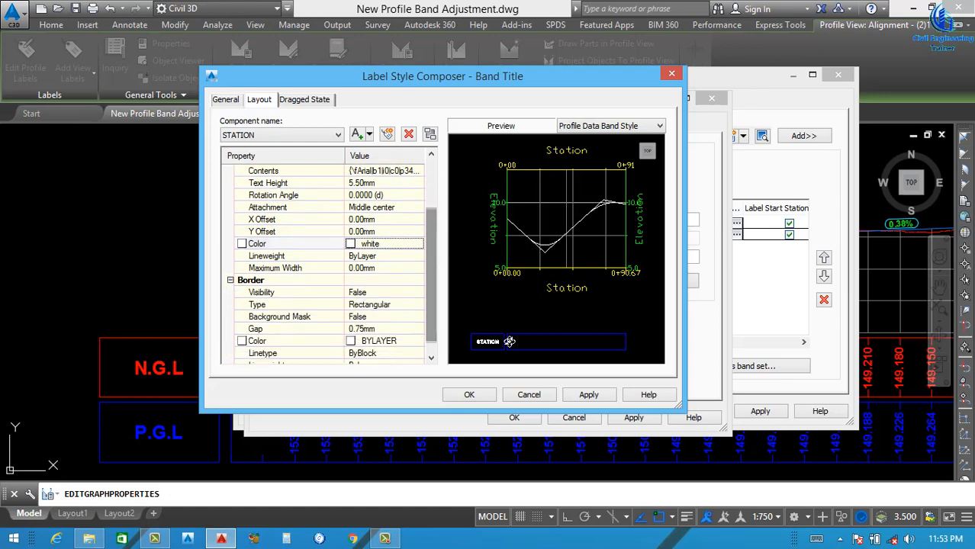
pyautogui.click(577, 402)
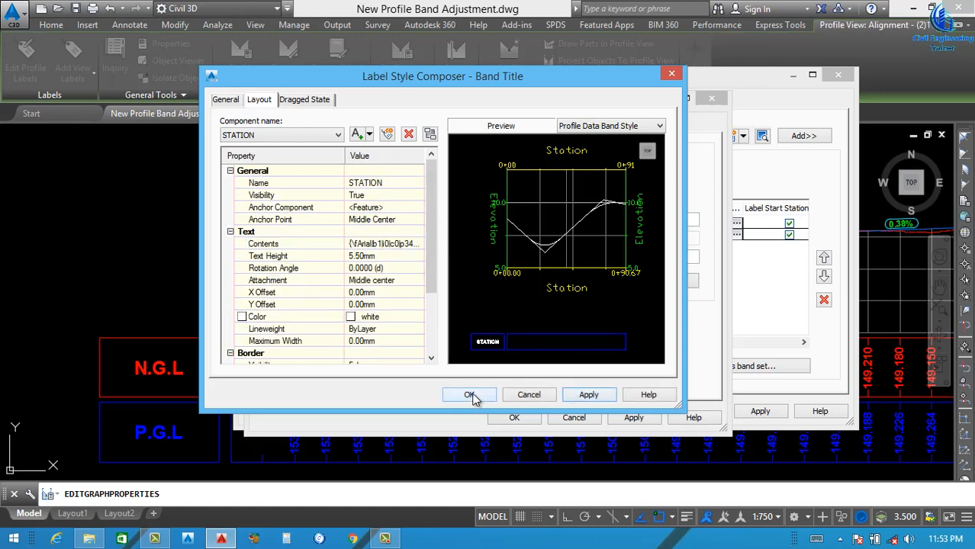
pyautogui.click(470, 396)
# - Set the display color of the STATION band's border and title box to white
pyautogui.click(369, 126)
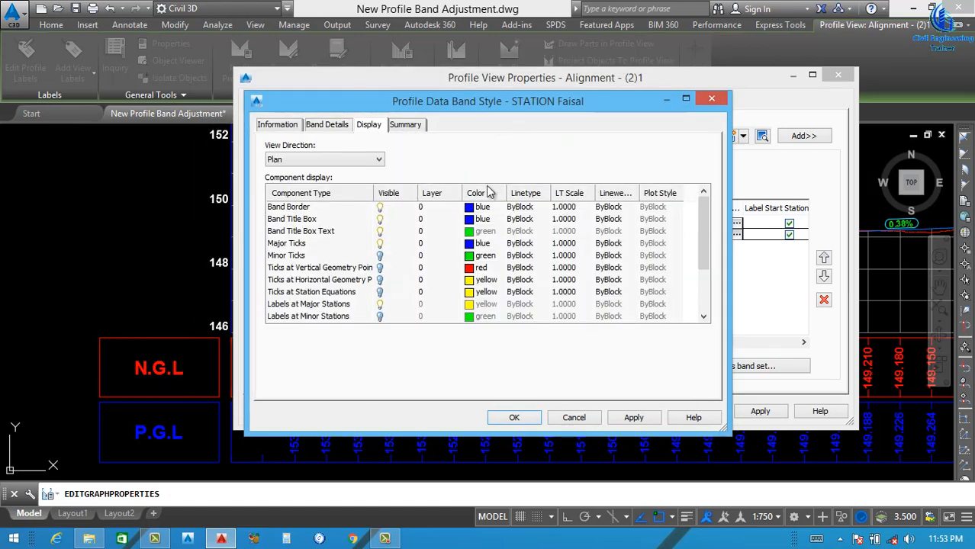
pyautogui.click(470, 209)
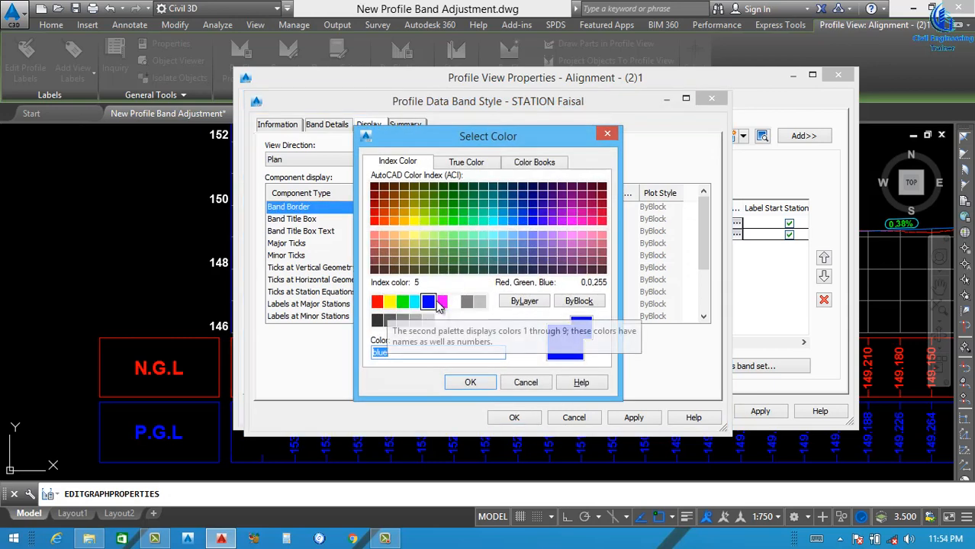
pyautogui.click(454, 303)
pyautogui.click(470, 382)
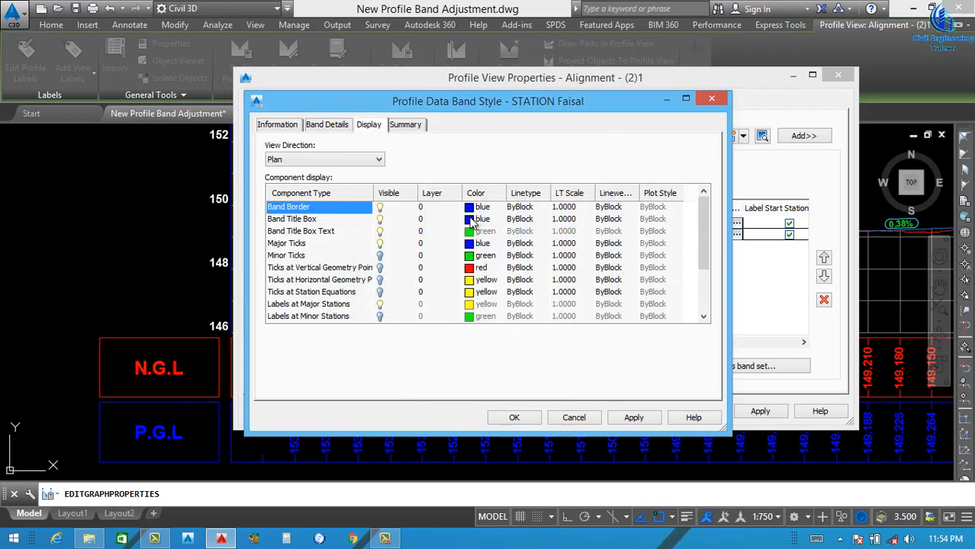
pyautogui.click(470, 220)
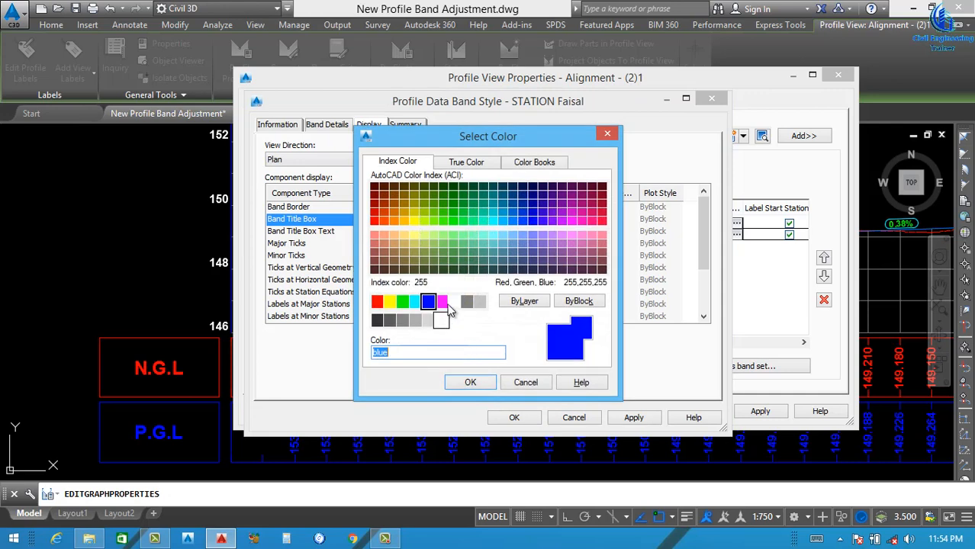
pyautogui.click(454, 303)
pyautogui.click(470, 382)
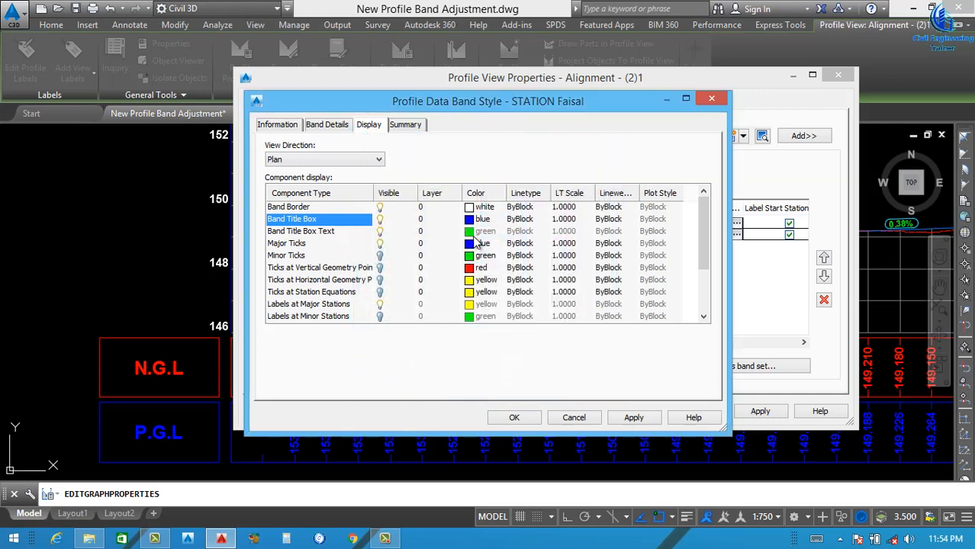
# - Set the STATION band's major ticks color to white and apply the display settings
pyautogui.click(471, 244)
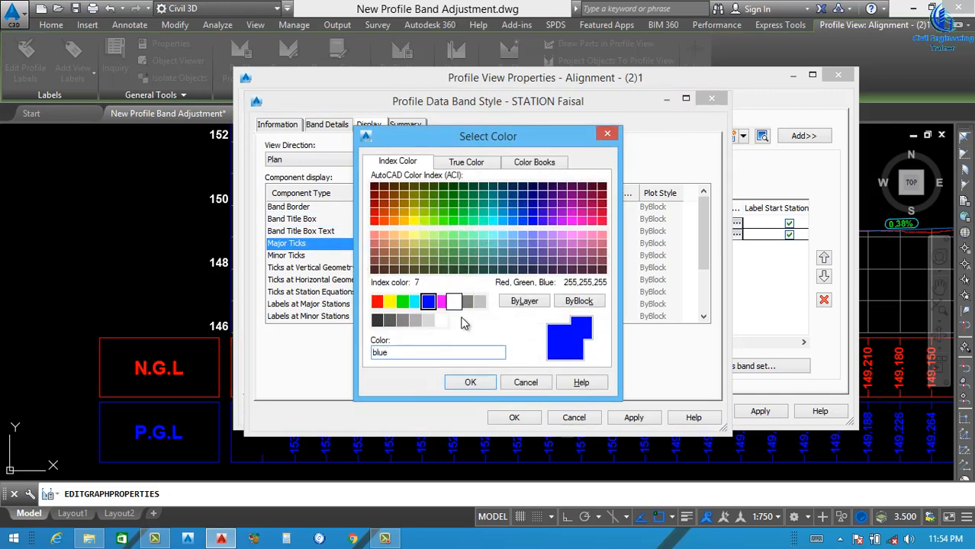
pyautogui.click(454, 303)
pyautogui.click(470, 382)
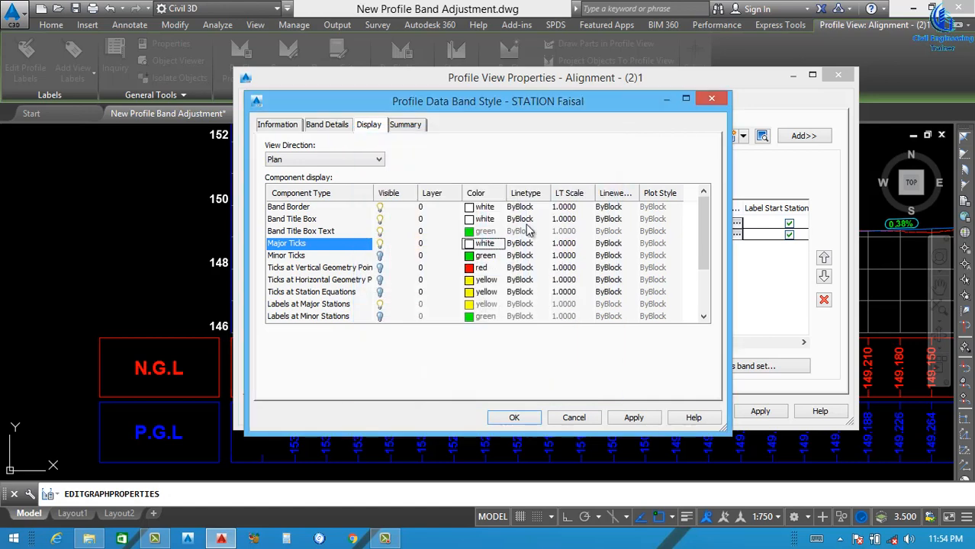
pyautogui.moveTo(704, 240); pyautogui.dragTo(699, 186)
pyautogui.moveTo(702, 243); pyautogui.dragTo(704, 299)
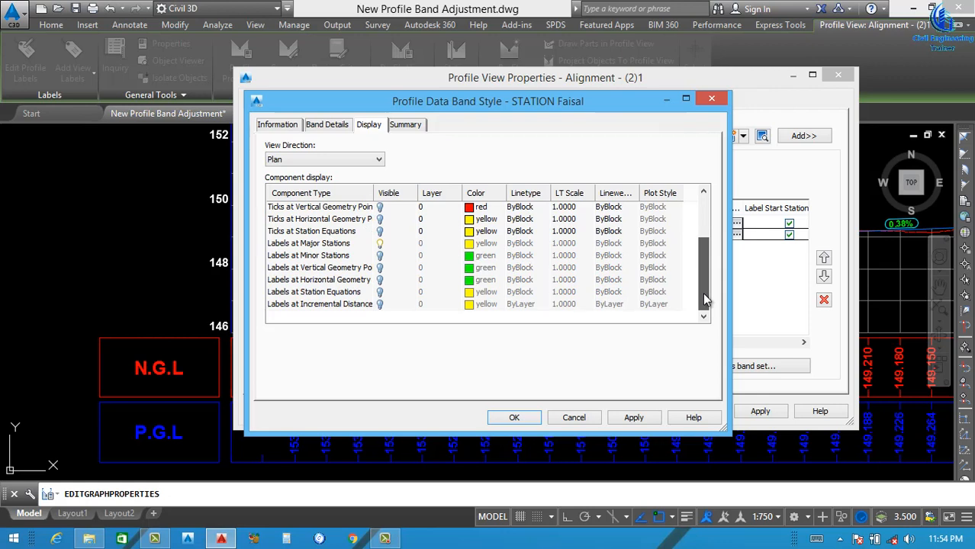
pyautogui.moveTo(704, 288); pyautogui.dragTo(701, 241)
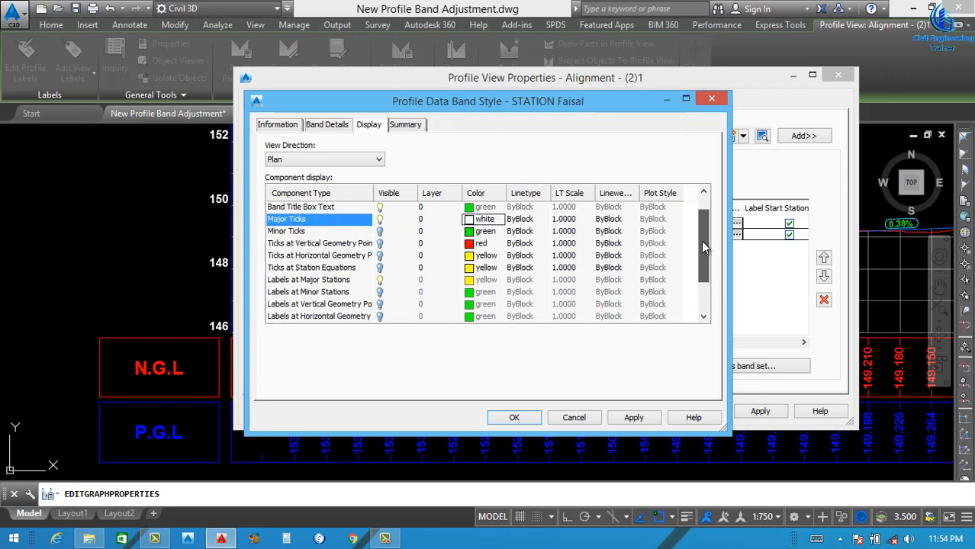
pyautogui.click(634, 420)
# - Rename the P.G.L text component in the STATION band's major station label to STATION
pyautogui.click(327, 125)
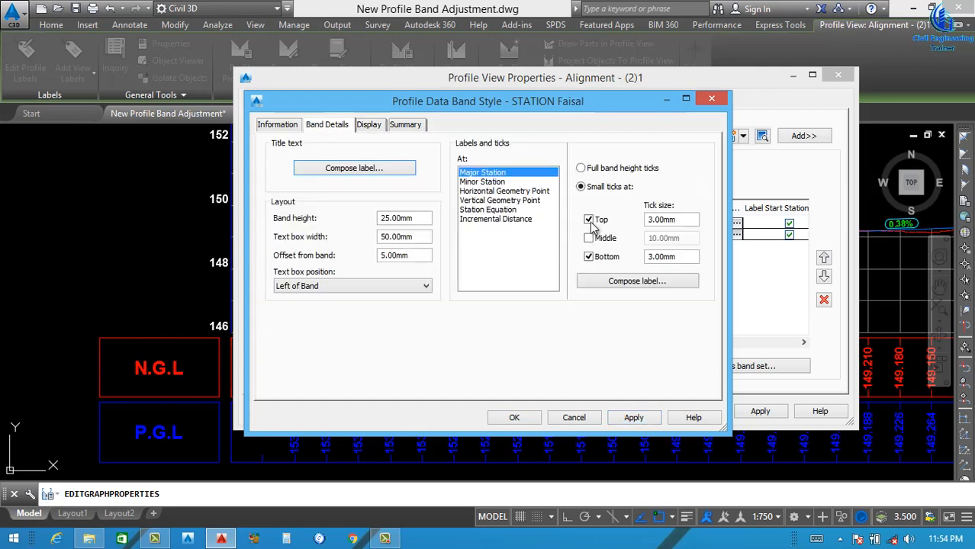
pyautogui.click(624, 283)
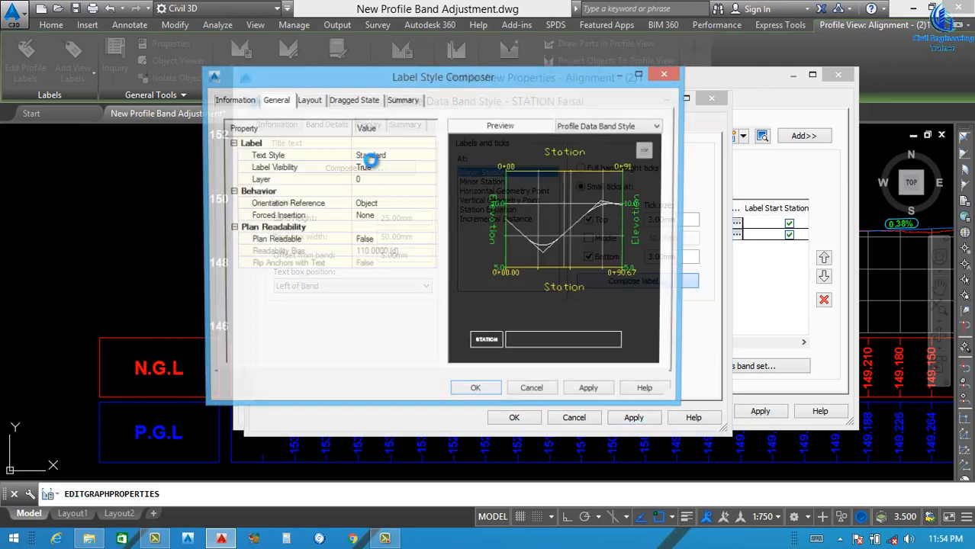
pyautogui.click(376, 182)
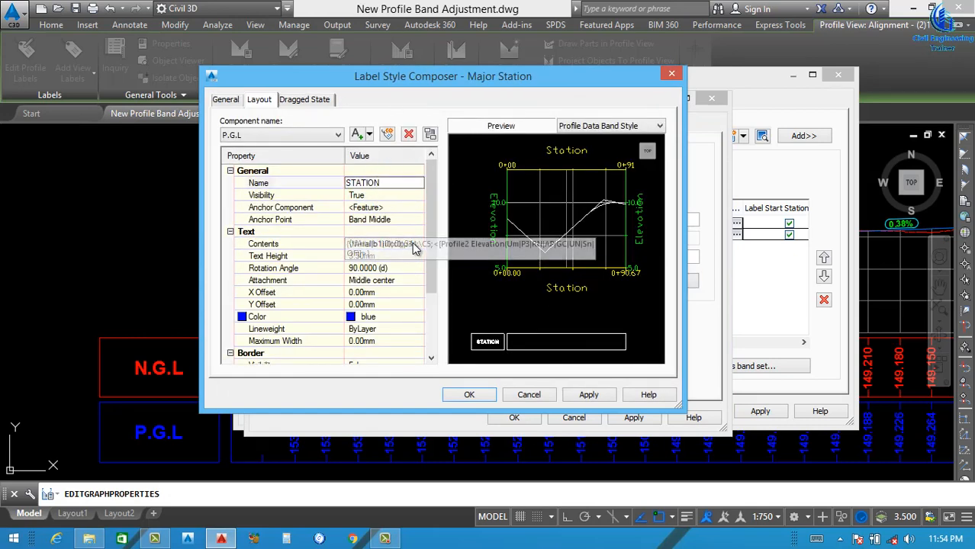
# - Replace the major station label's Profile2 Elevation contents with the Station Value property at a precision of 1
pyautogui.click(382, 244)
pyautogui.click(418, 244)
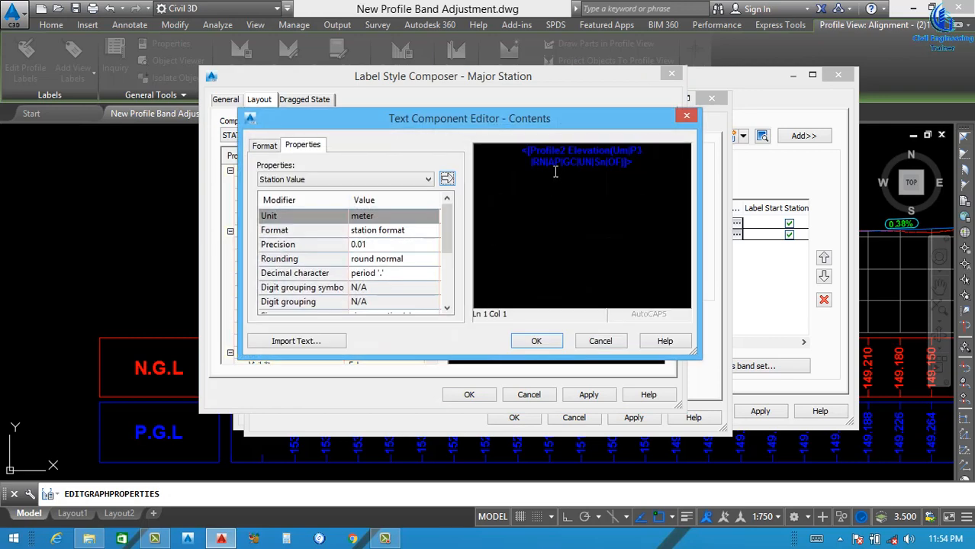
pyautogui.click(566, 162)
pyautogui.click(330, 180)
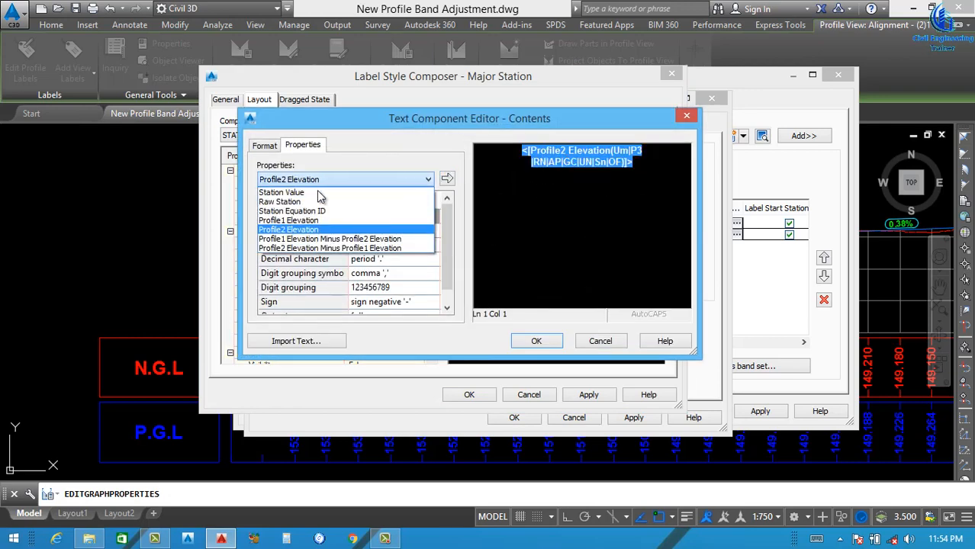
pyautogui.click(290, 191)
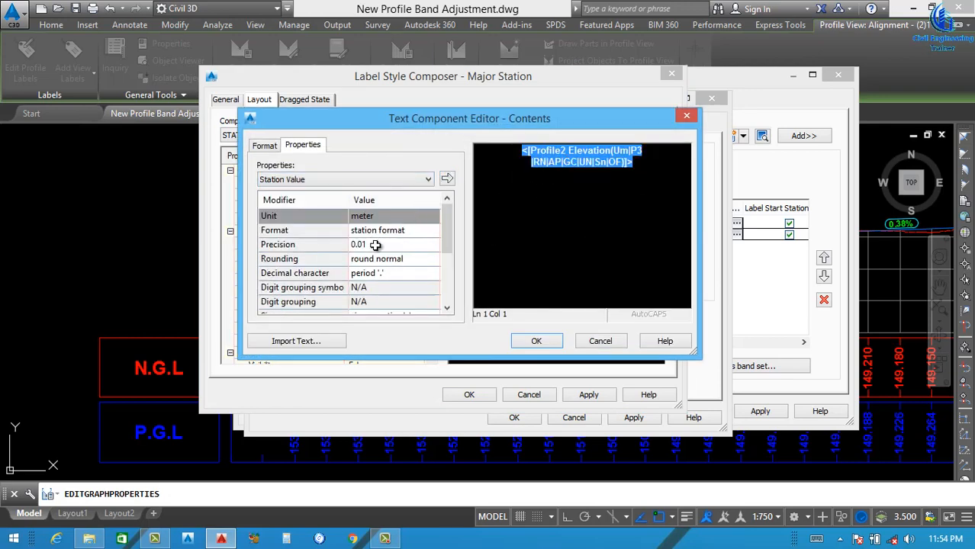
pyautogui.click(375, 245)
pyautogui.click(377, 245)
pyautogui.click(381, 251)
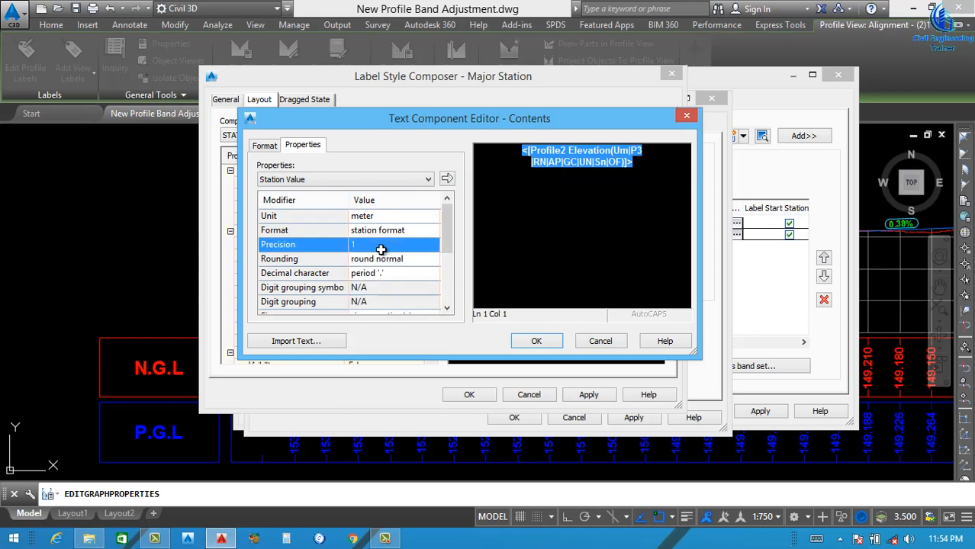
pyautogui.click(447, 180)
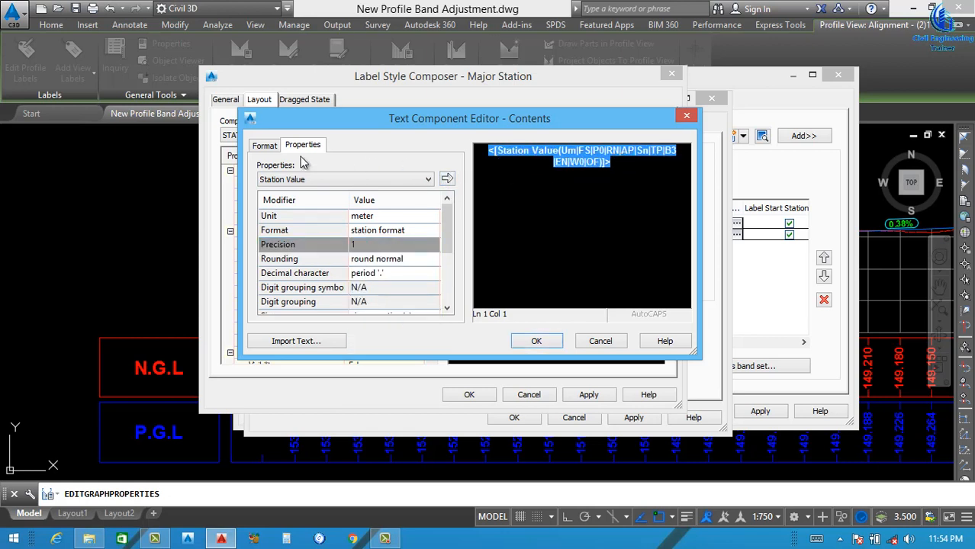
# - Recolor the station value text in its contents, set the STATION component's color to white and save the major station label
pyautogui.click(266, 146)
pyautogui.click(309, 265)
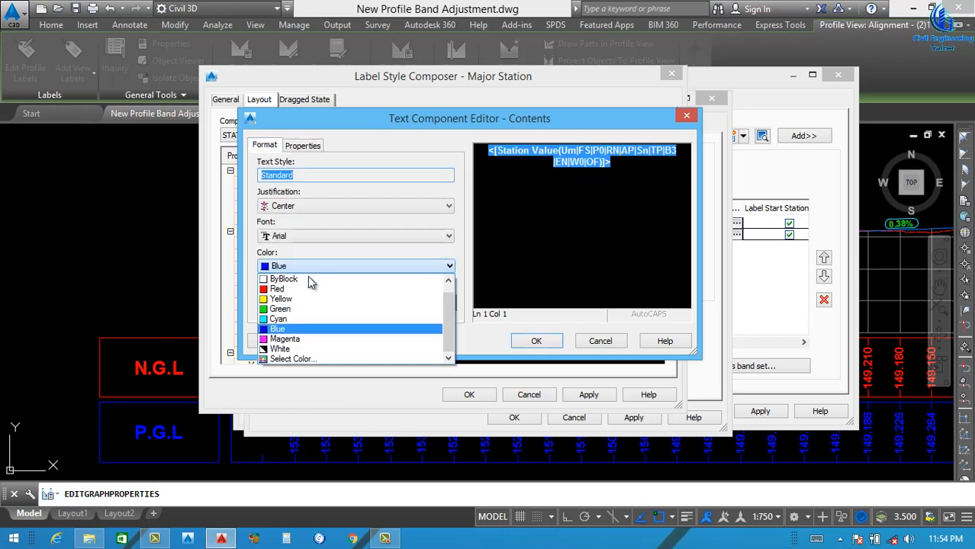
pyautogui.click(294, 333)
pyautogui.click(536, 341)
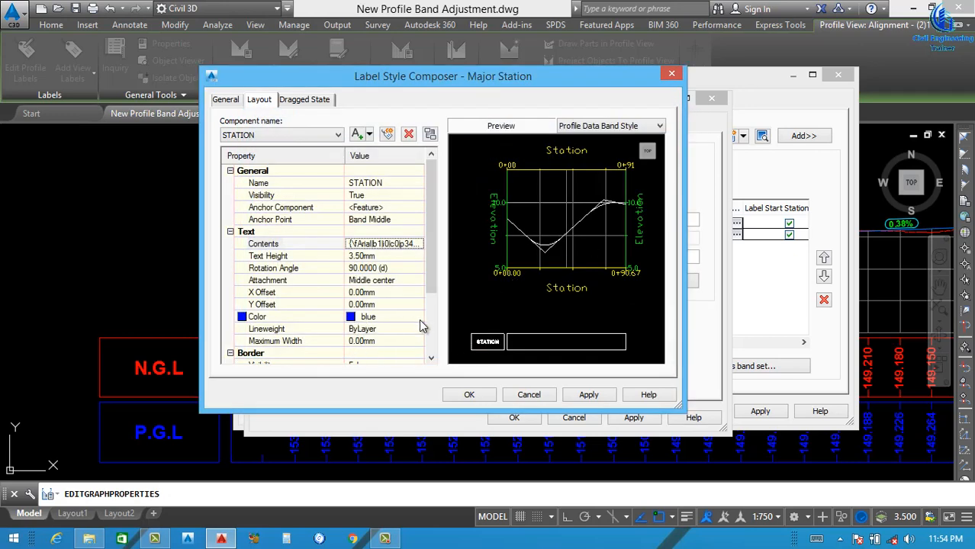
pyautogui.click(420, 320)
pyautogui.click(422, 317)
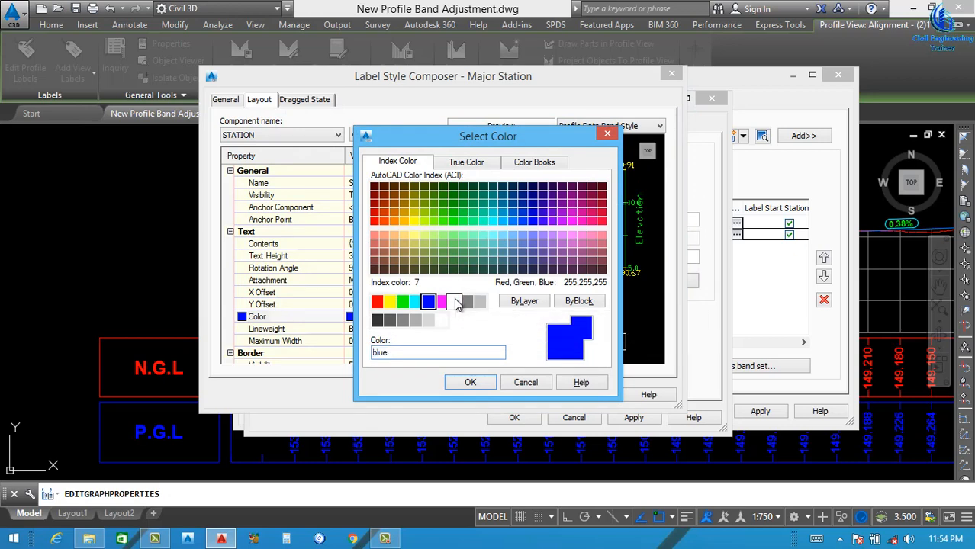
pyautogui.click(455, 302)
pyautogui.click(470, 383)
pyautogui.click(602, 395)
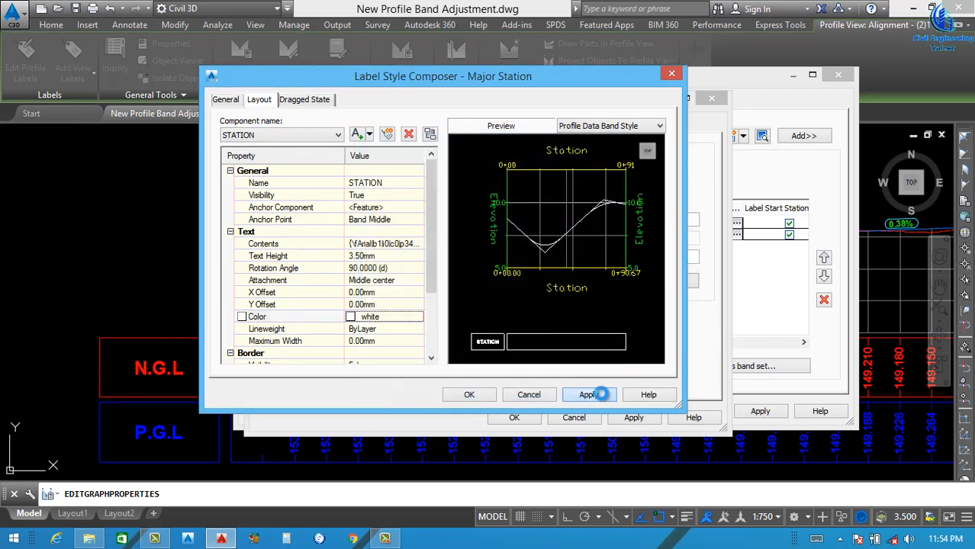
pyautogui.click(470, 395)
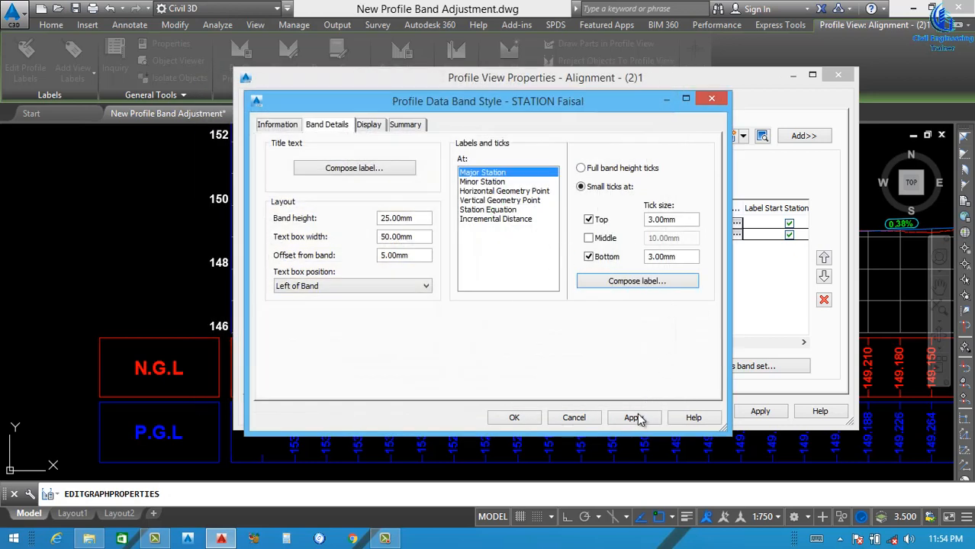
# - Save the STATION band style and add it to the profile view's bands with N.G.L as Profile 1
pyautogui.click(636, 418)
pyautogui.click(515, 417)
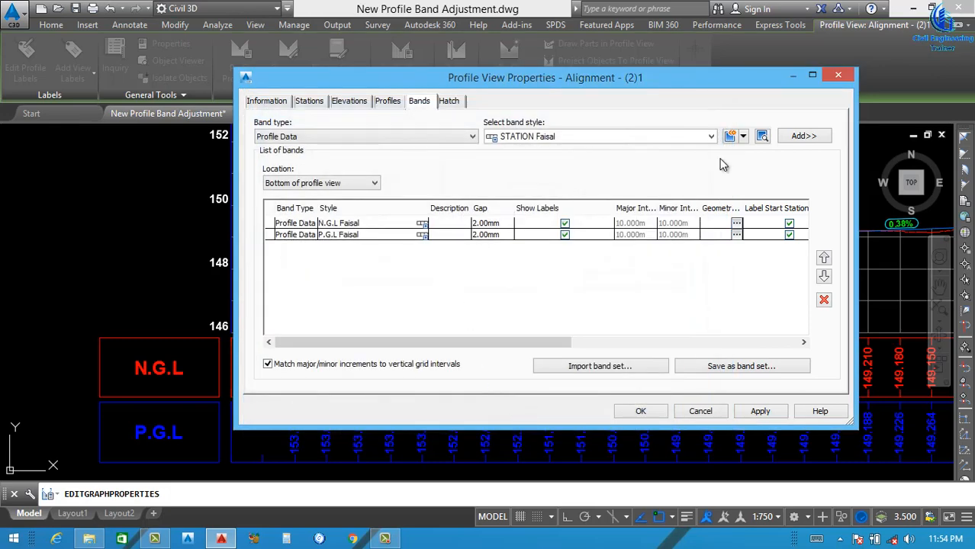
pyautogui.click(736, 223)
pyautogui.click(469, 146)
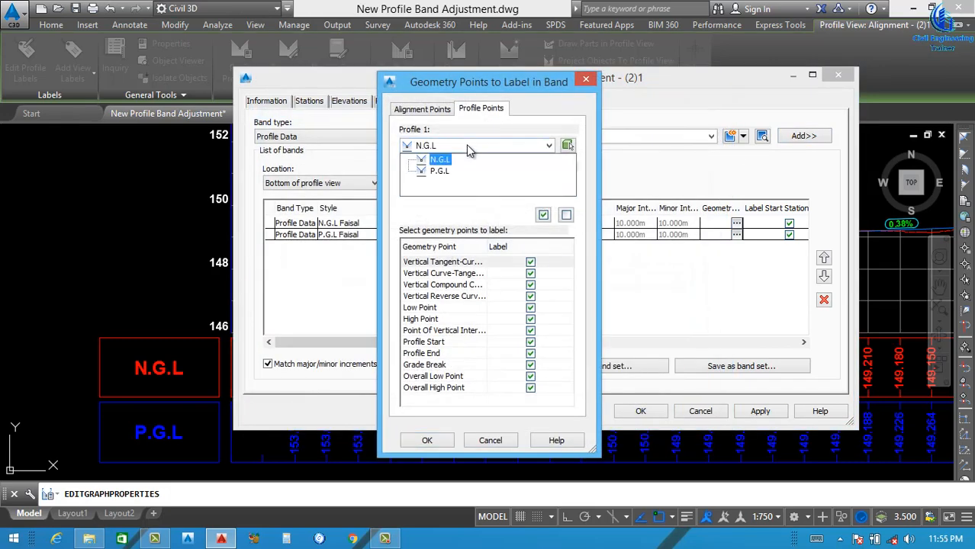
pyautogui.click(442, 160)
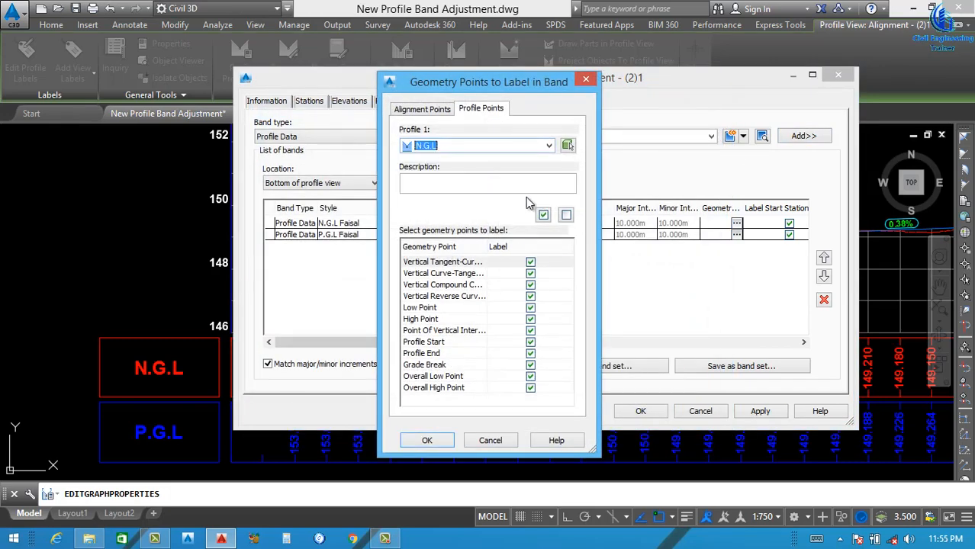
pyautogui.click(431, 442)
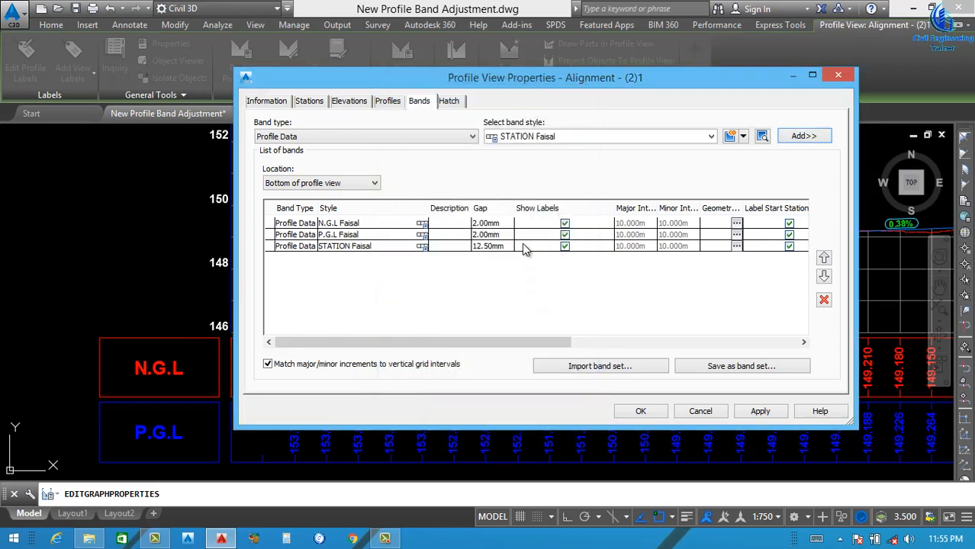
# - Set the STATION band's gap to 2 mm and its Profile2 to P.G.L, and apply the profile view properties
pyautogui.click(492, 246)
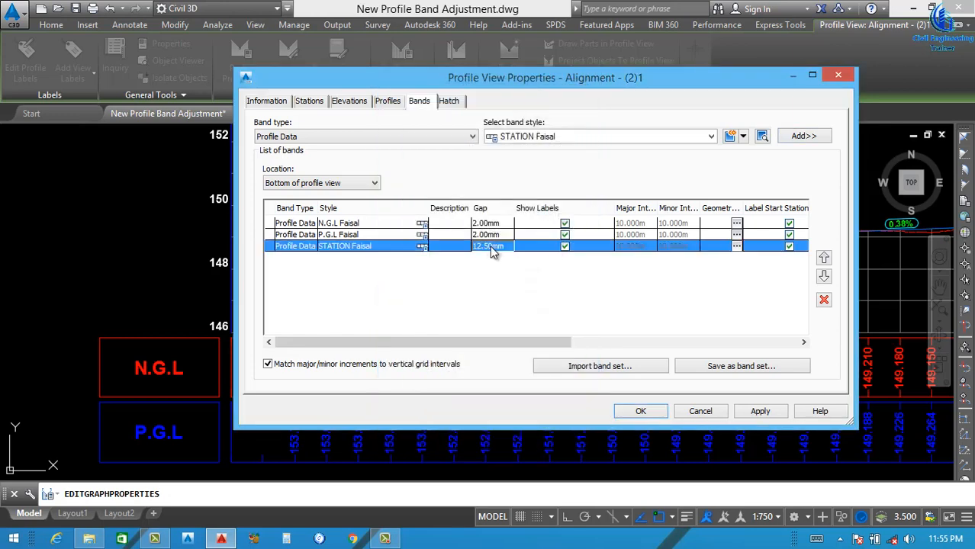
pyautogui.click(497, 248)
pyautogui.write('2')
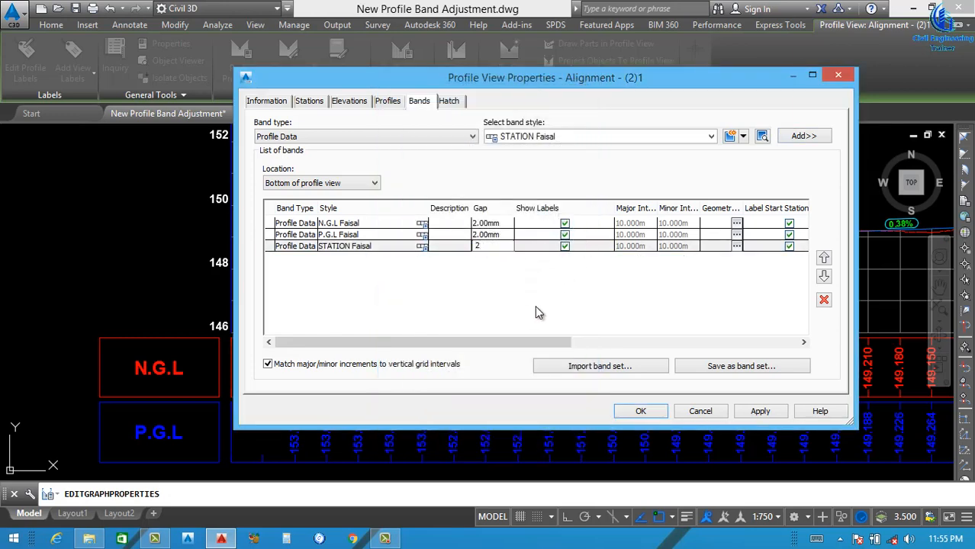
pyautogui.moveTo(481, 342); pyautogui.dragTo(713, 342)
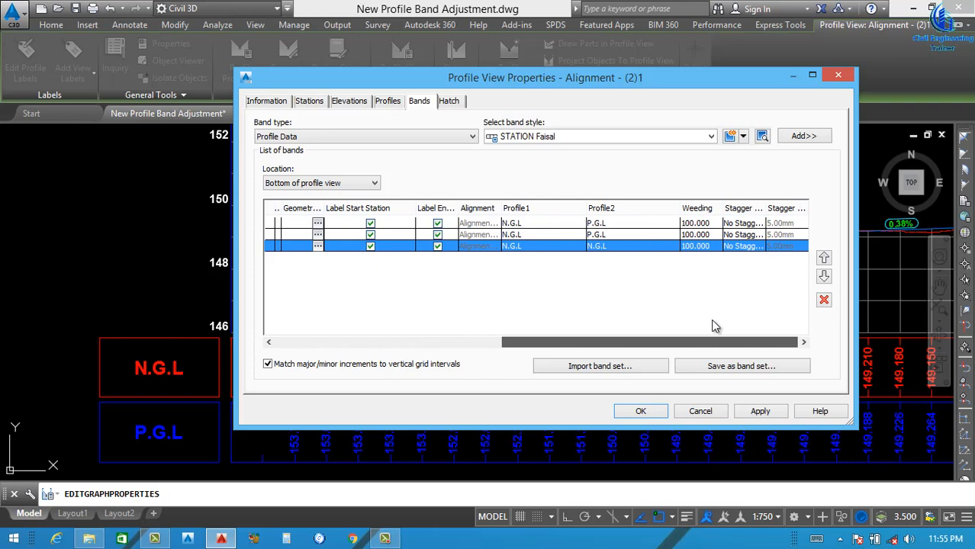
pyautogui.click(608, 248)
pyautogui.click(605, 268)
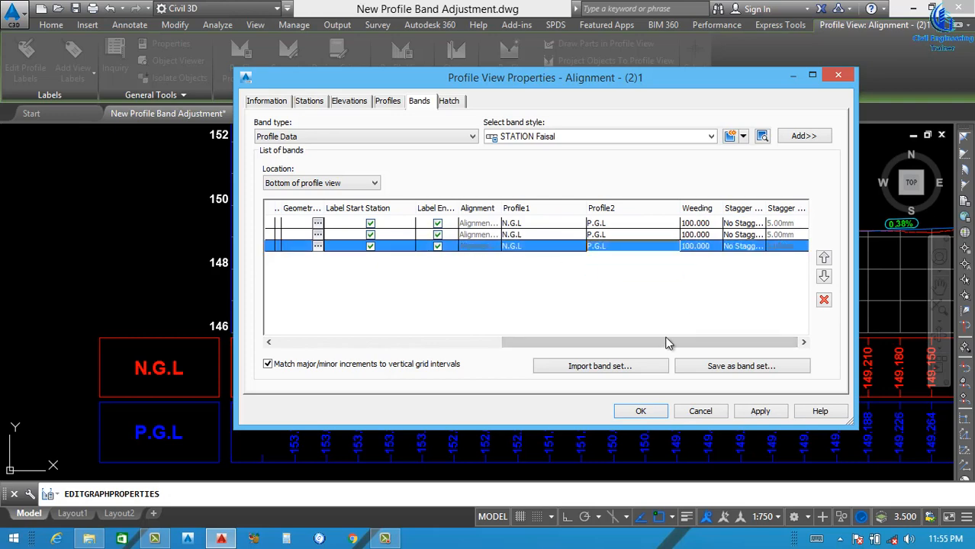
pyautogui.click(754, 412)
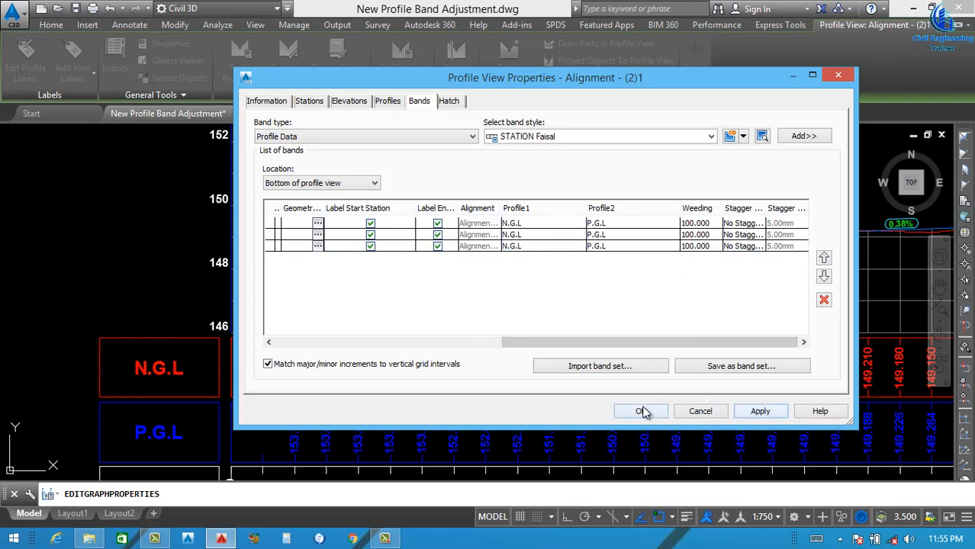
pyautogui.click(640, 410)
pyautogui.press('Escape')
# - Inspect the N.G.L, P.G.L and STATION bands below the profile, especially their starting labels, and select the profile view
pyautogui.scroll(-4, 426, 303)
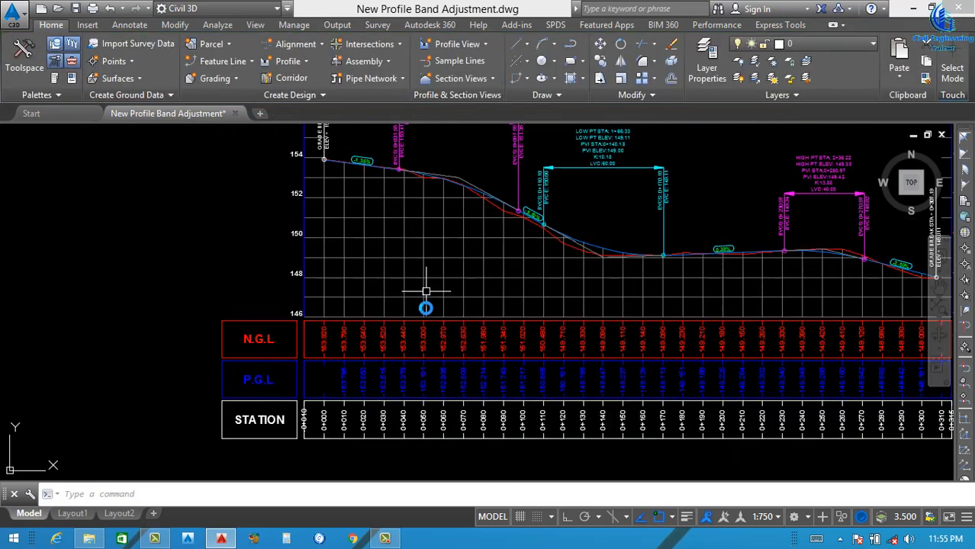
pyautogui.scroll(2, 408, 389)
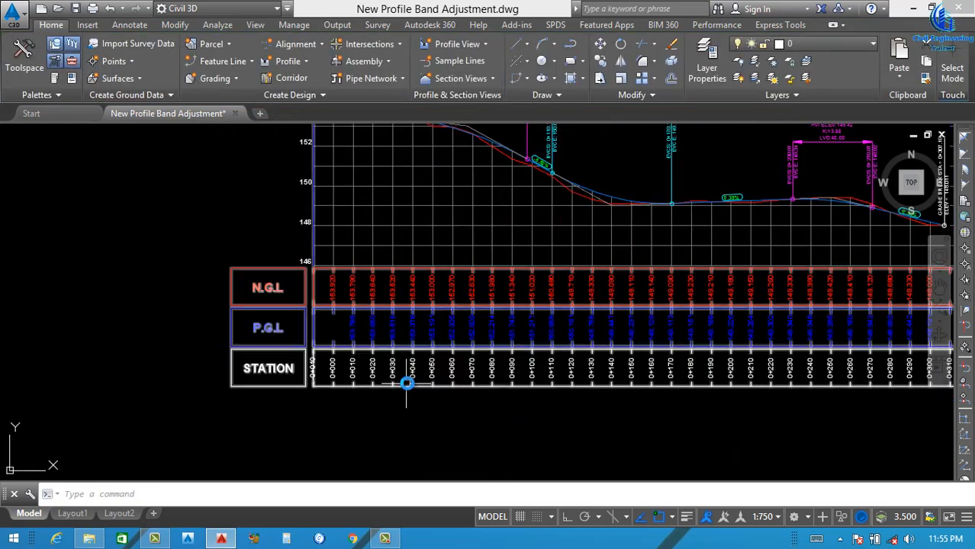
pyautogui.click(317, 370)
pyautogui.scroll(-4, 344, 366)
pyautogui.scroll(5, 402, 371)
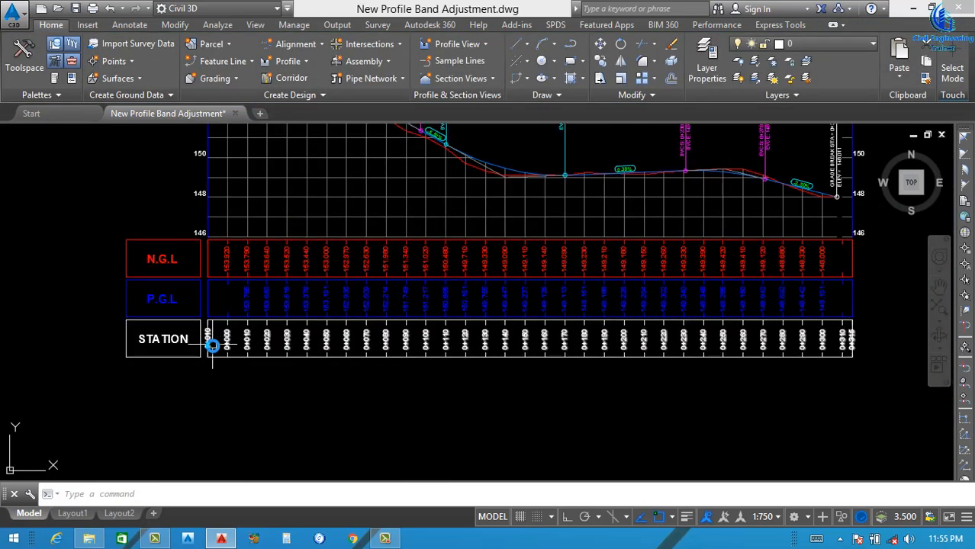
pyautogui.scroll(3, 229, 340)
pyautogui.click(249, 291)
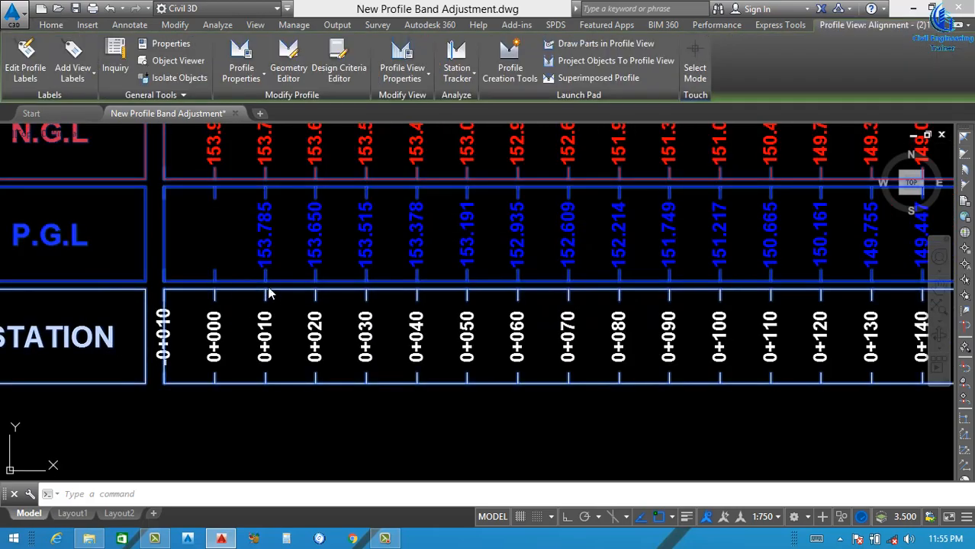
# - Turn off the start station labels for the N.G.L, P.G.L and STATION bands in the profile view properties
pyautogui.rightClick(252, 292)
pyautogui.click(358, 432)
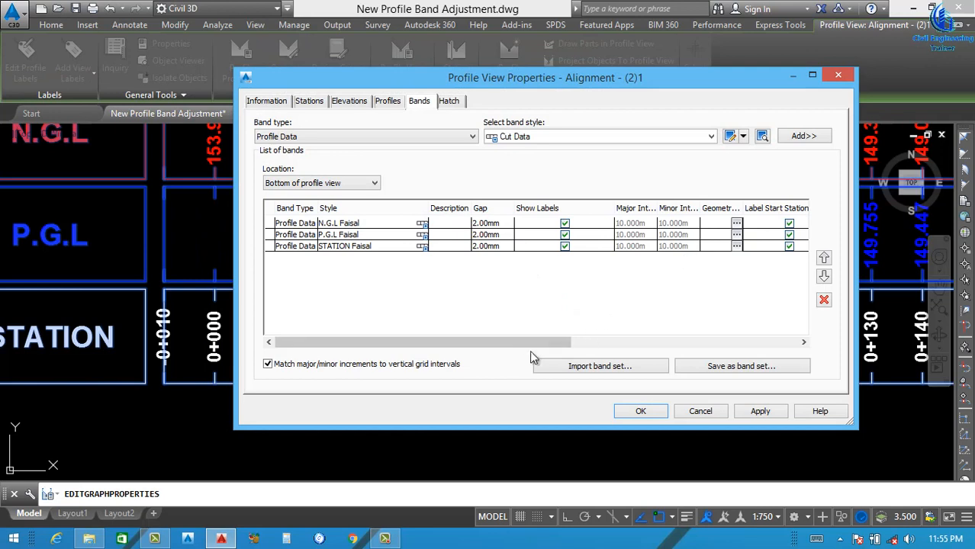
pyautogui.moveTo(513, 343); pyautogui.dragTo(711, 331)
pyautogui.click(458, 246)
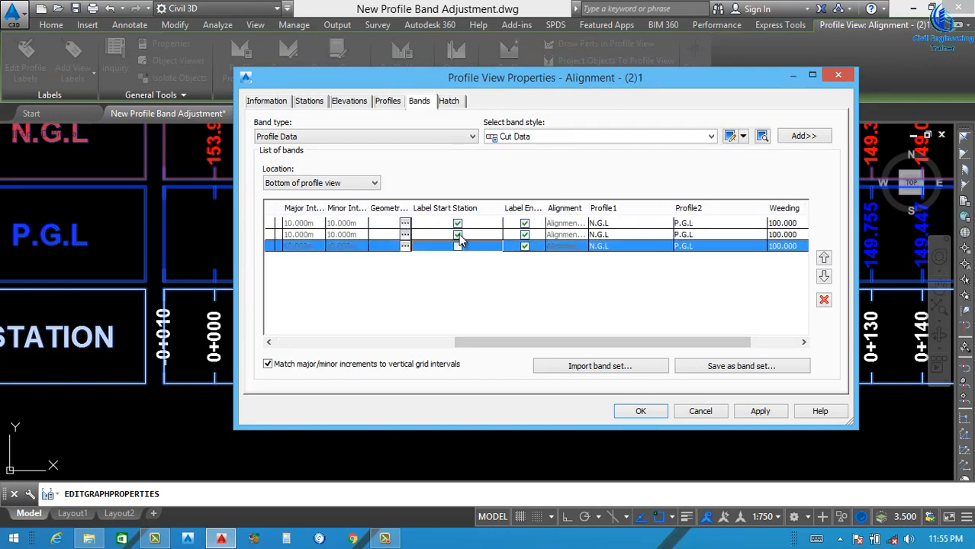
pyautogui.click(458, 235)
pyautogui.click(458, 223)
# - Turn off the end station labels for all three bands and apply the profile view properties
pyautogui.click(525, 223)
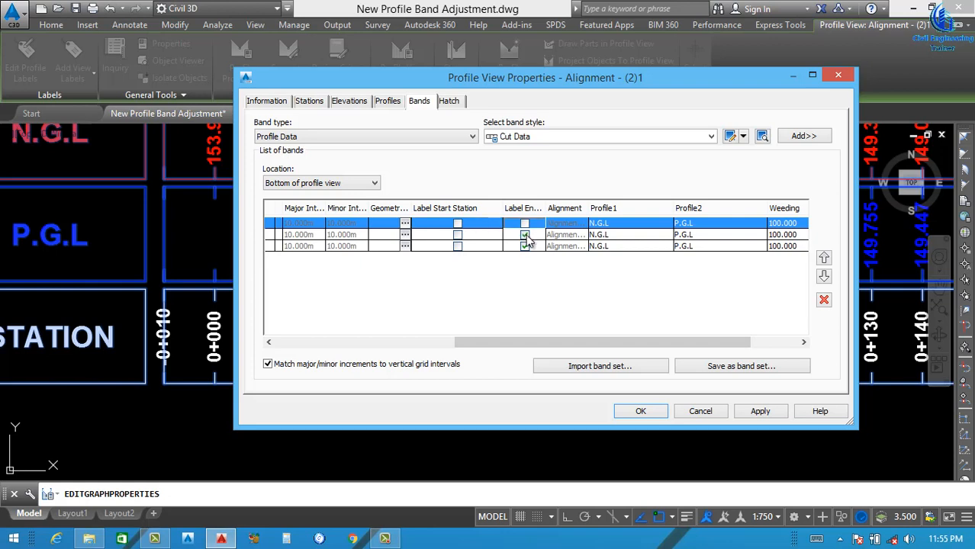
pyautogui.click(525, 234)
pyautogui.click(525, 246)
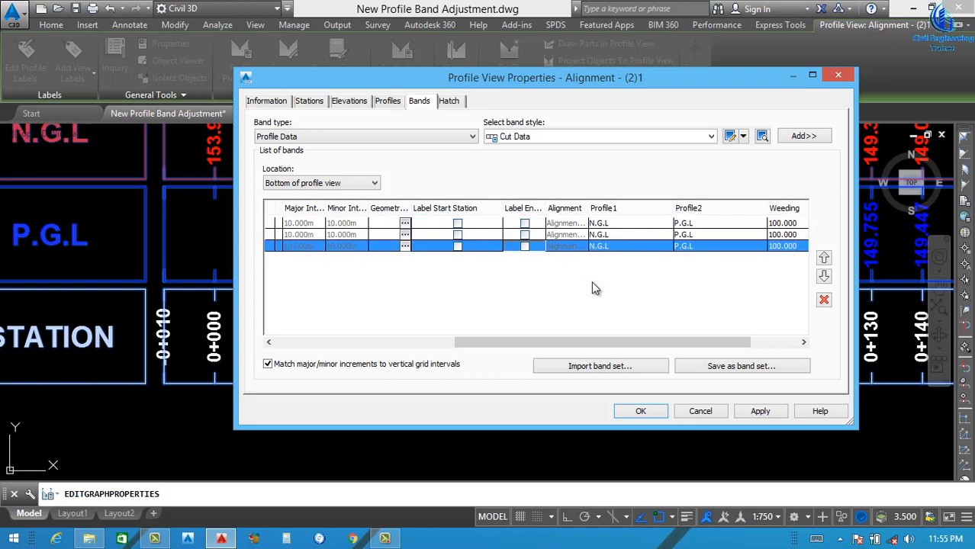
pyautogui.click(759, 412)
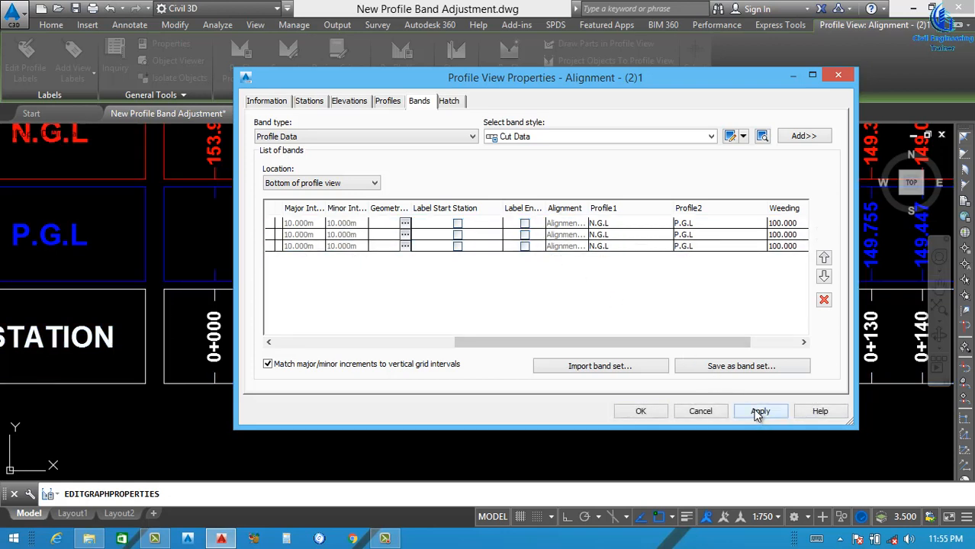
pyautogui.click(641, 409)
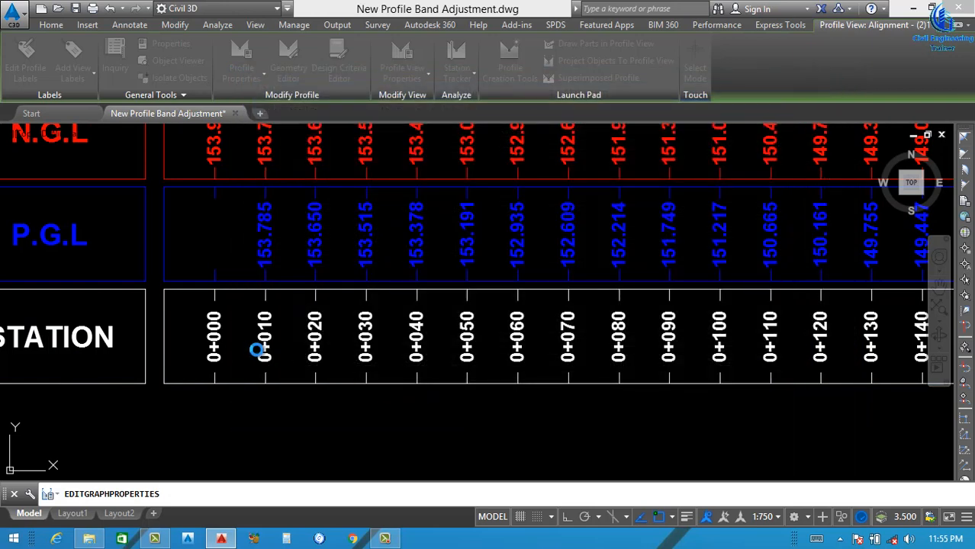
# - Examine the end of the profile and its bands around stations 0+300 to 0+310, including the final grade break
pyautogui.scroll(-5, 246, 342)
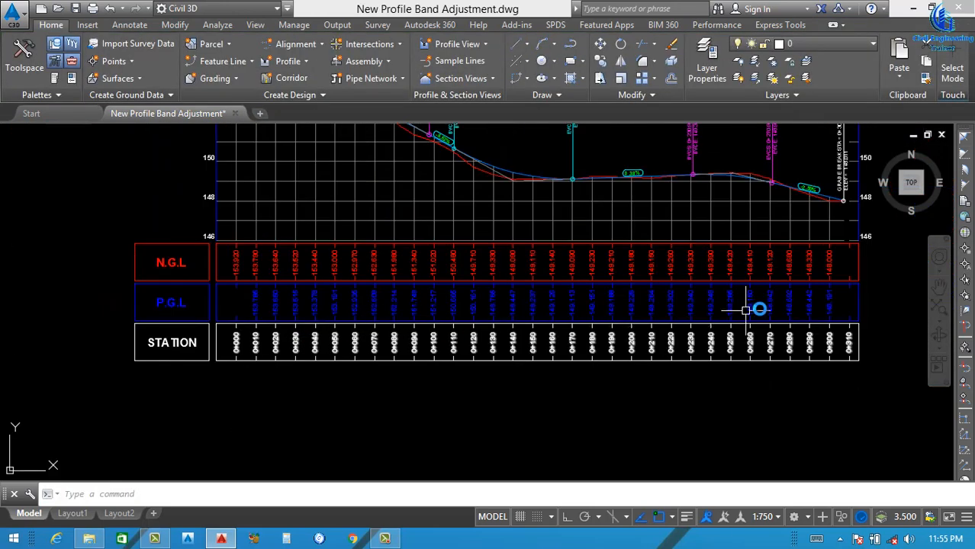
pyautogui.scroll(2, 889, 246)
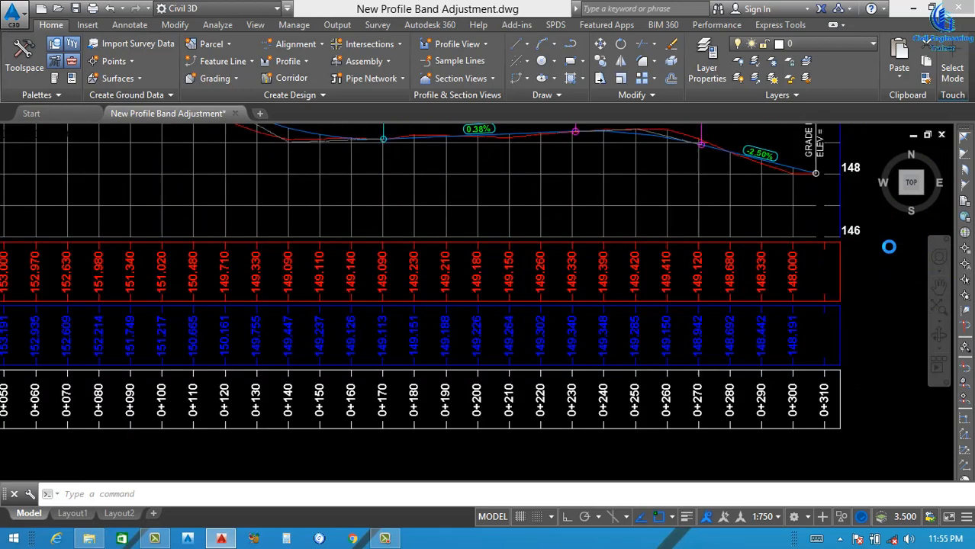
pyautogui.scroll(3, 889, 247)
pyautogui.scroll(-3, 743, 331)
pyautogui.scroll(5, 744, 221)
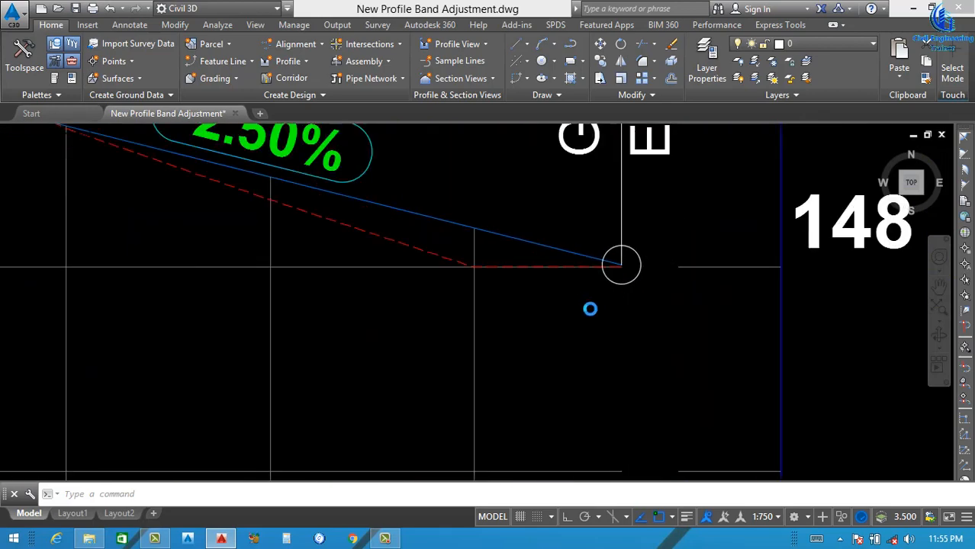
pyautogui.scroll(-5, 590, 309)
pyautogui.scroll(3, 605, 255)
pyautogui.scroll(-2, 610, 229)
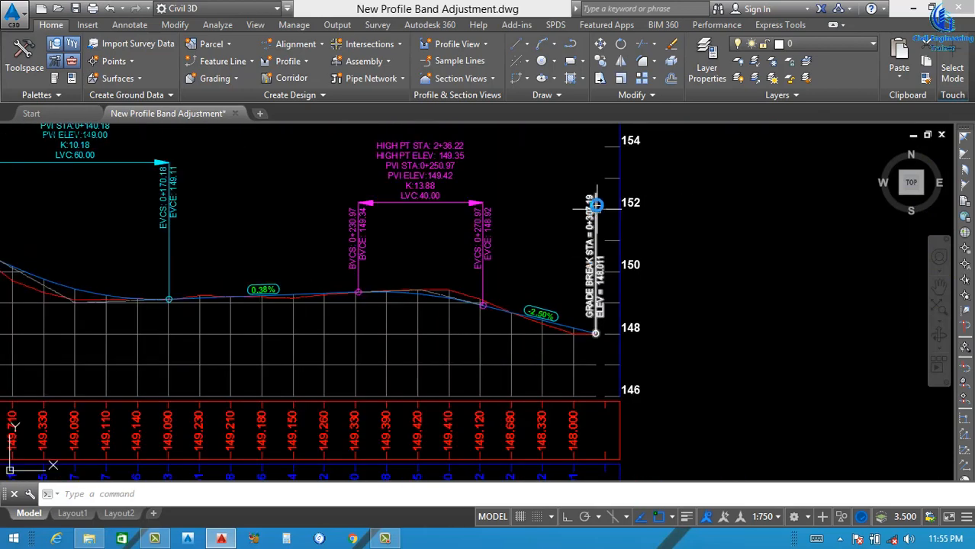
pyautogui.scroll(3, 596, 205)
pyautogui.scroll(-5, 582, 152)
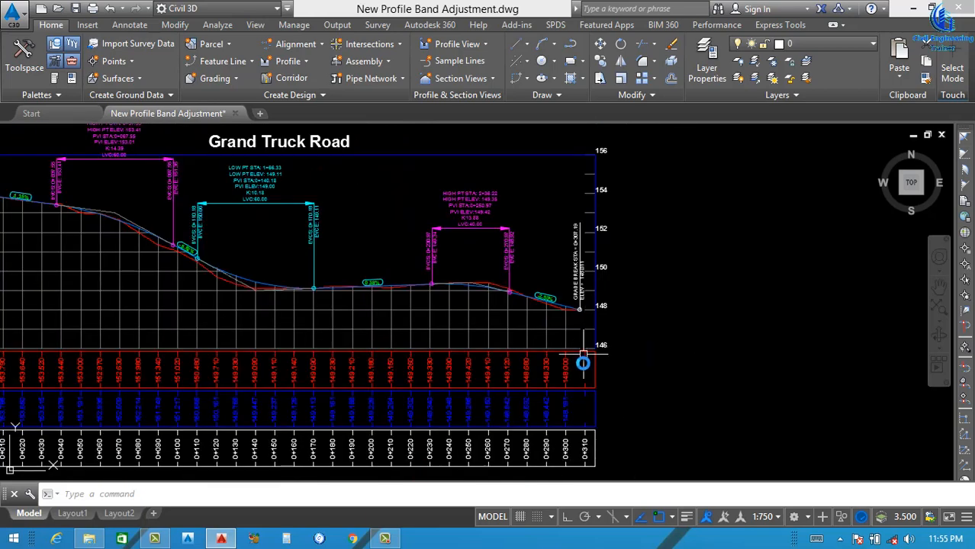
pyautogui.scroll(5, 578, 450)
pyautogui.scroll(-4, 613, 328)
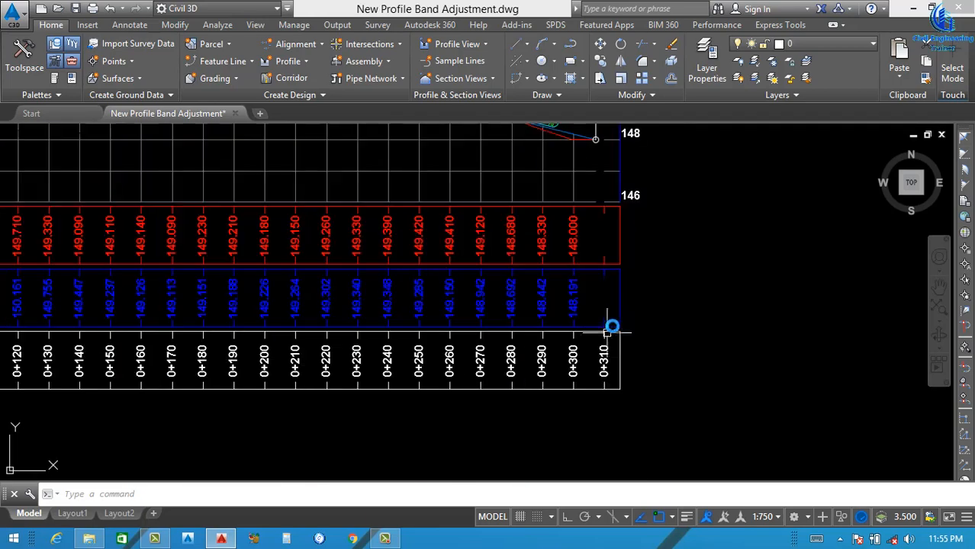
# - Examine the band labels and the grade break at the profile's start, station 0+000, and review the whole profile view
pyautogui.scroll(-4, 612, 328)
pyautogui.scroll(5, 398, 306)
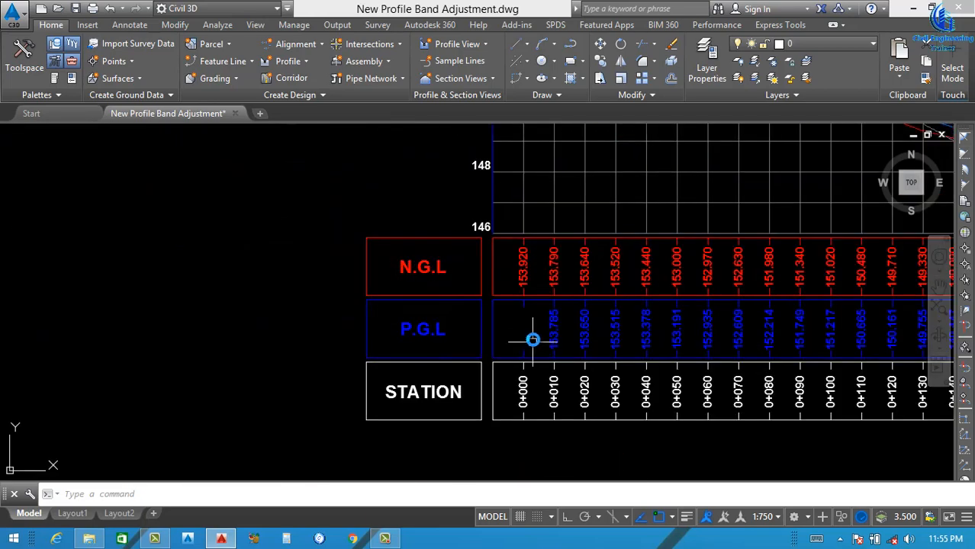
pyautogui.scroll(-4, 532, 340)
pyautogui.scroll(6, 498, 301)
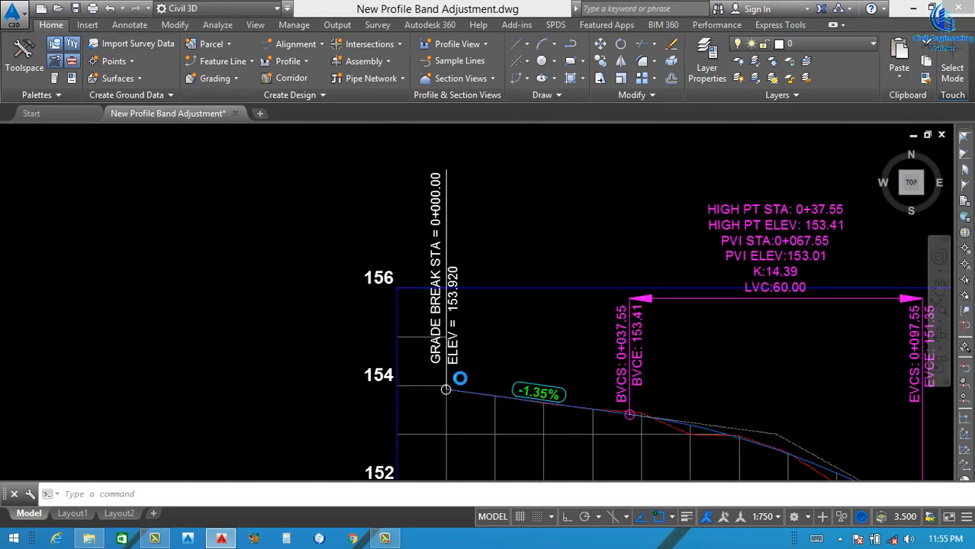
pyautogui.scroll(5, 438, 397)
pyautogui.scroll(-3, 407, 410)
pyautogui.scroll(3, 408, 410)
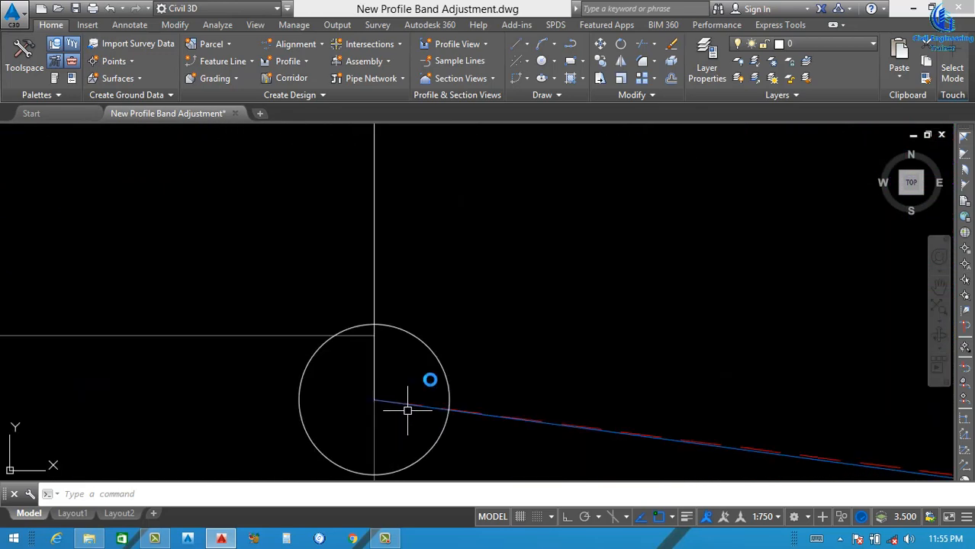
pyautogui.scroll(-4, 408, 410)
pyautogui.scroll(2, 470, 244)
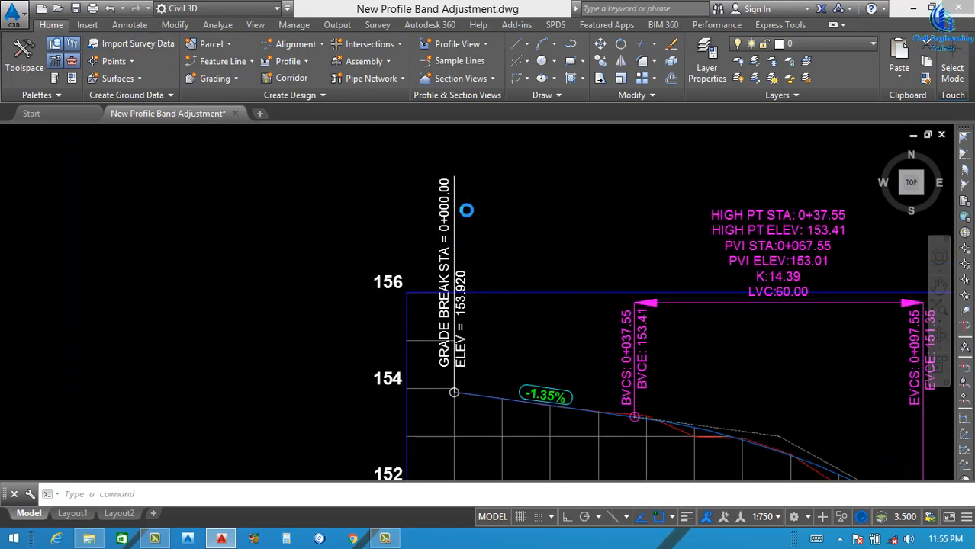
pyautogui.scroll(1, 467, 210)
pyautogui.scroll(-5, 458, 203)
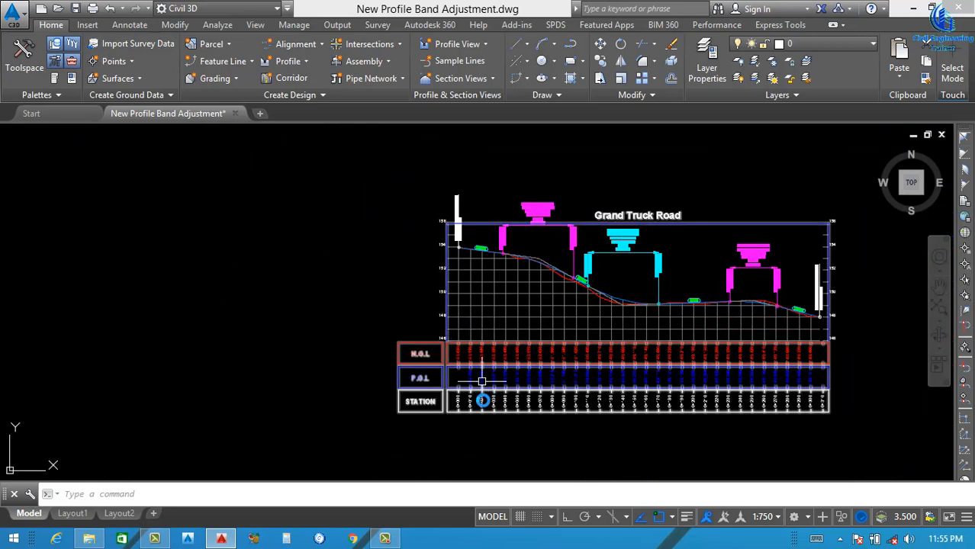
pyautogui.scroll(3, 430, 390)
pyautogui.scroll(-3, 418, 386)
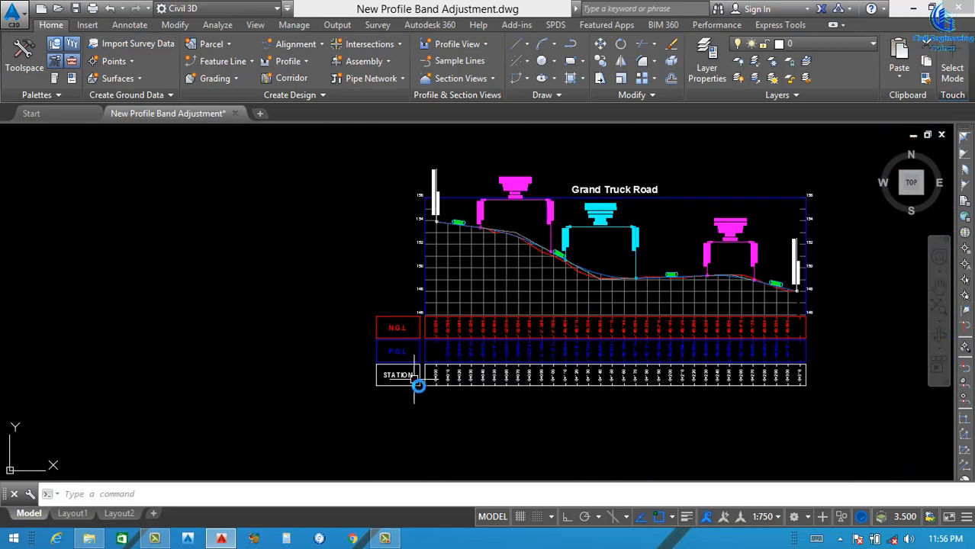
# - Add a cut area hatch and a fill area hatch between the N.G.L and P.G.L profiles and apply them to the profile view
pyautogui.scroll(6, 571, 259)
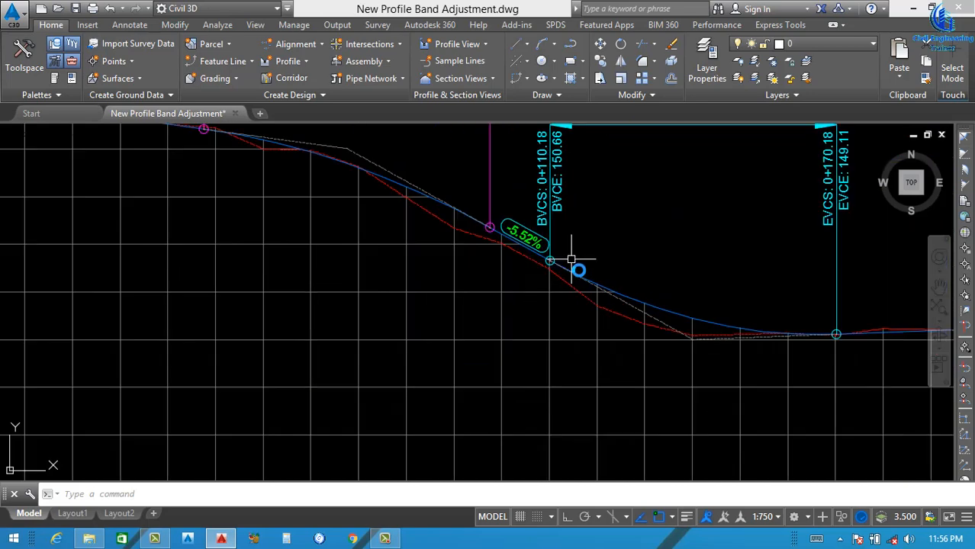
pyautogui.scroll(-2, 453, 287)
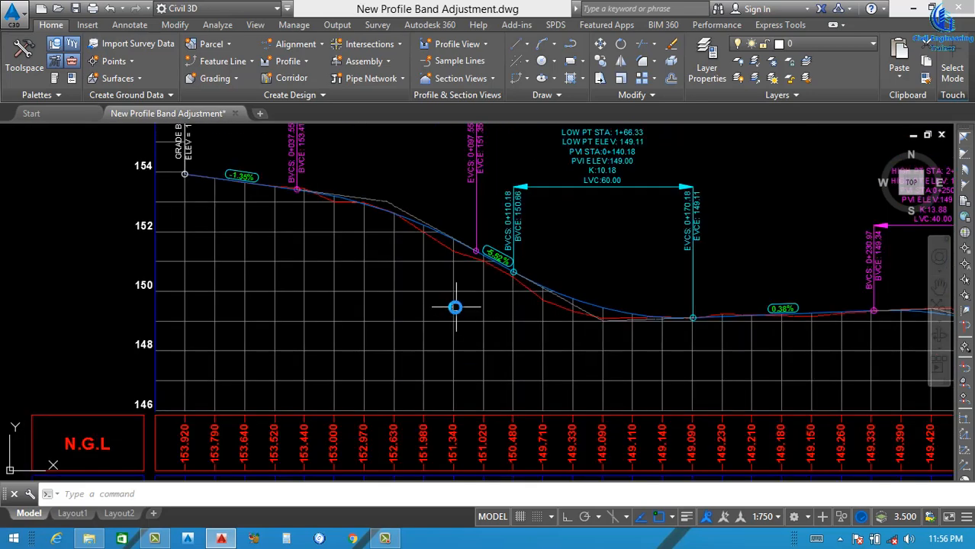
pyautogui.click(455, 308)
pyautogui.rightClick(545, 270)
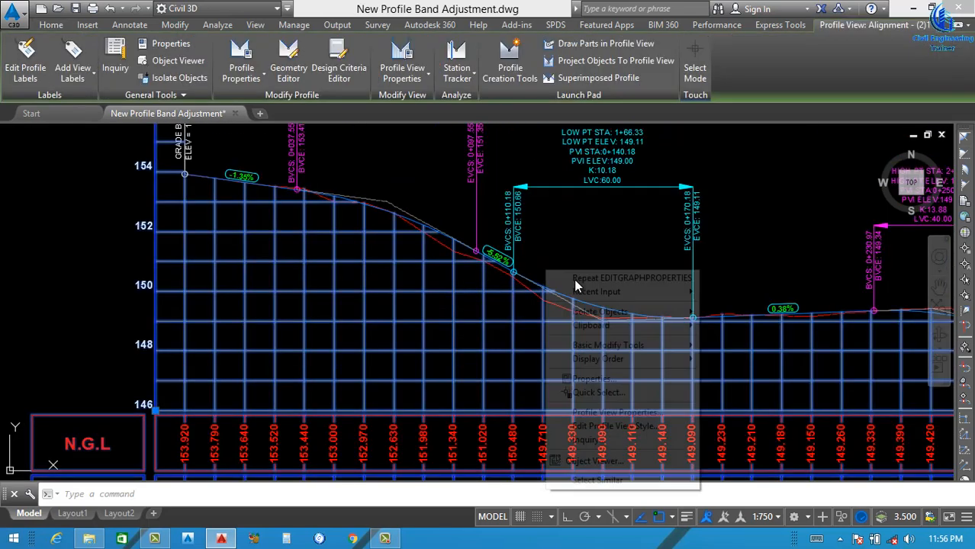
pyautogui.click(606, 415)
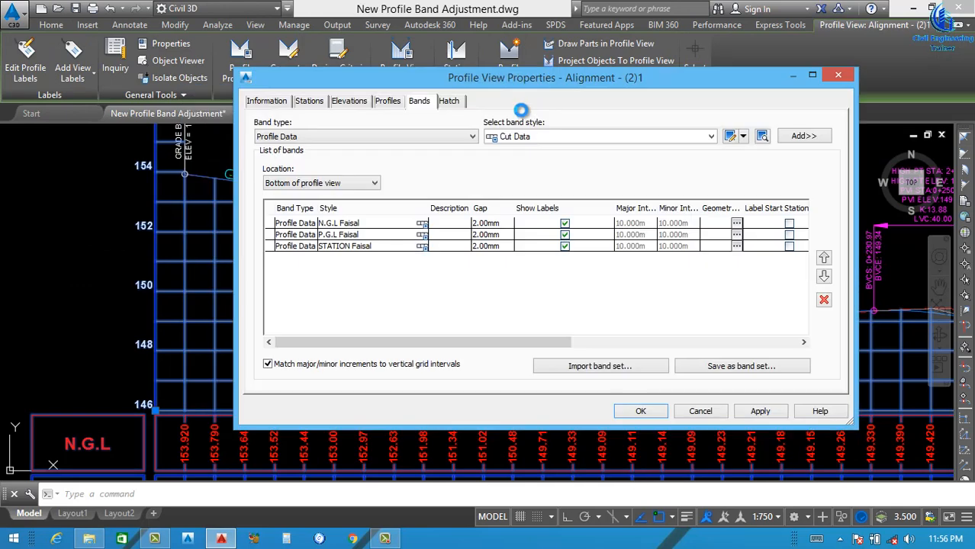
pyautogui.click(450, 102)
pyautogui.click(322, 164)
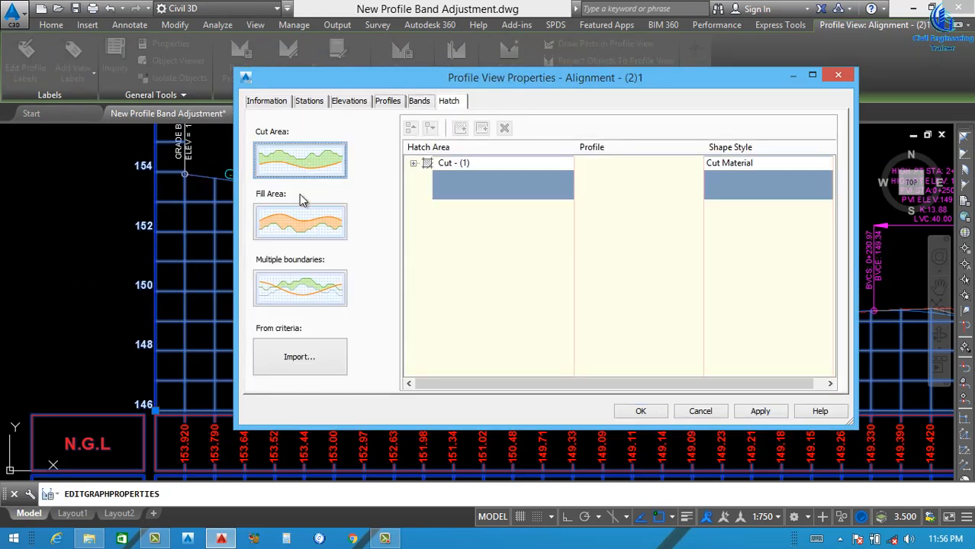
pyautogui.click(299, 219)
pyautogui.click(761, 411)
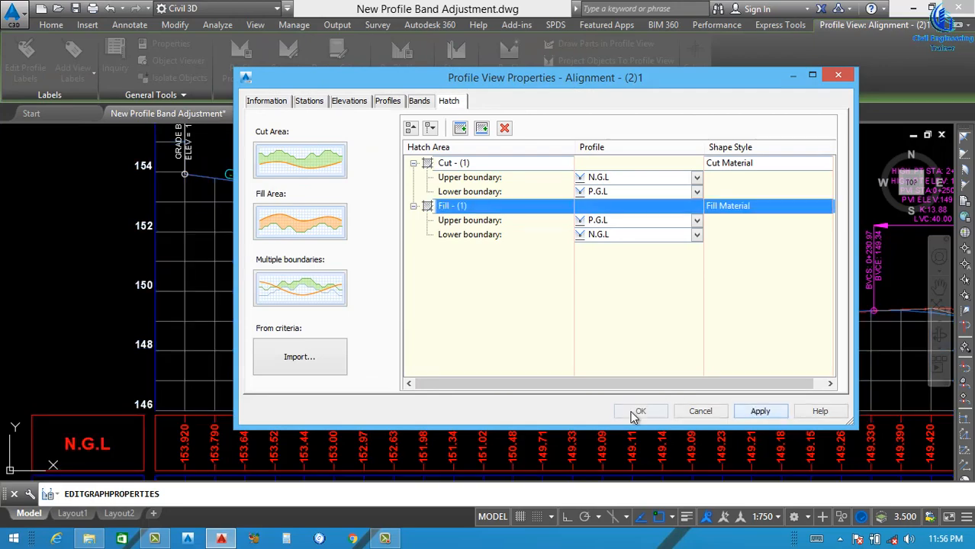
pyautogui.click(639, 411)
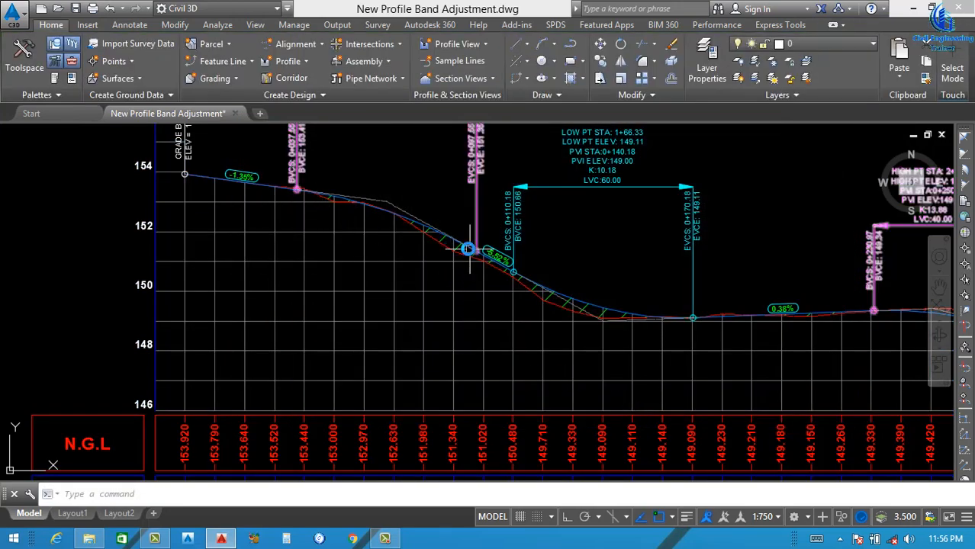
# - Inspect the cut and fill hatching between the ground and design lines along the whole profile
pyautogui.scroll(4, 468, 246)
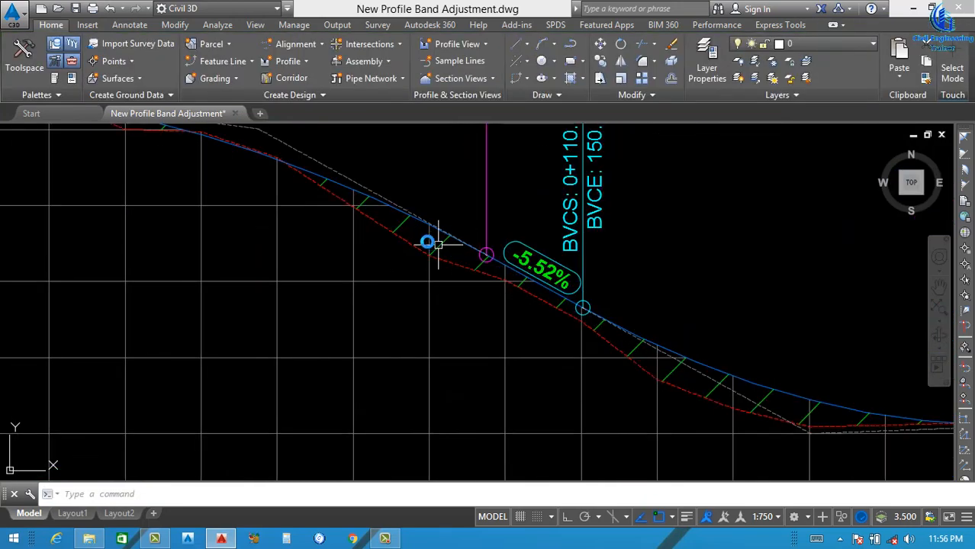
pyautogui.scroll(-5, 488, 276)
pyautogui.scroll(4, 404, 274)
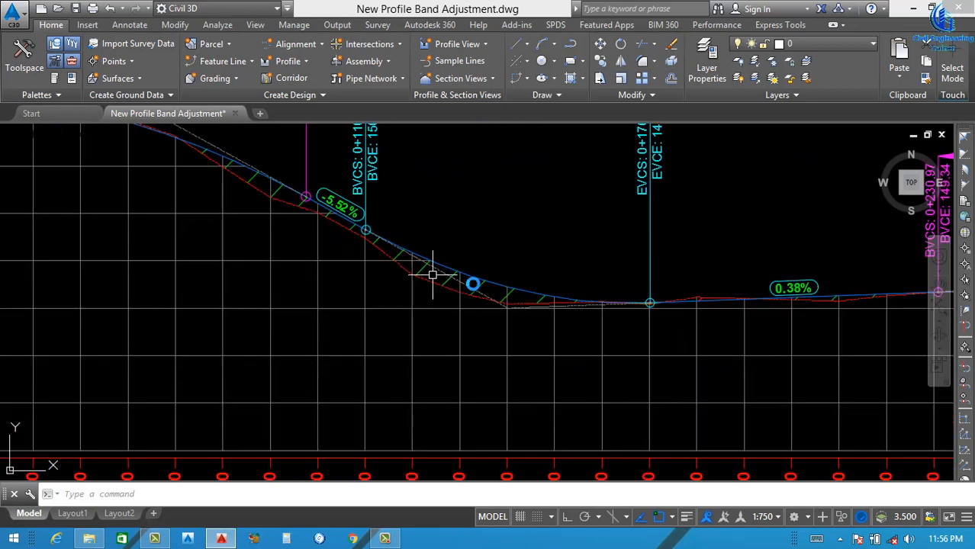
pyautogui.scroll(-5, 703, 294)
pyautogui.scroll(4, 743, 304)
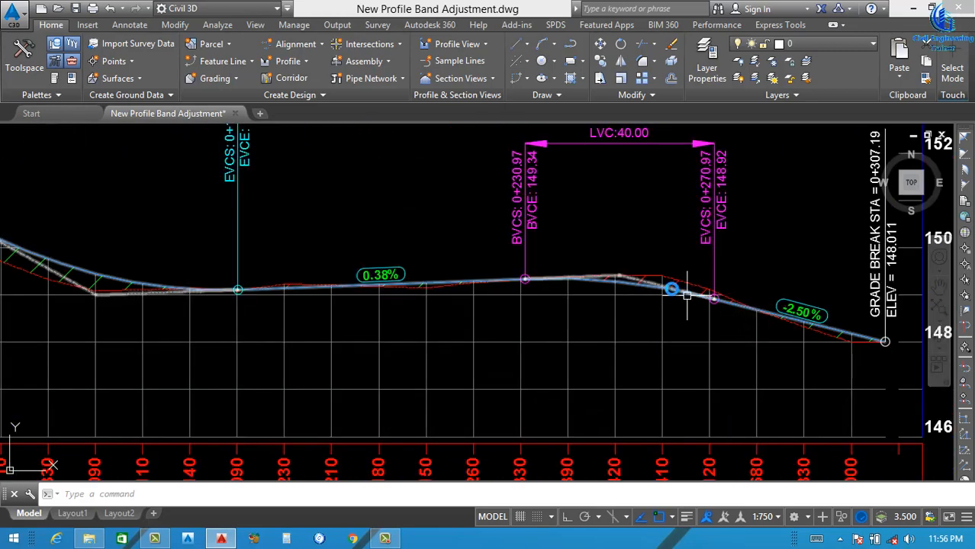
pyautogui.scroll(2, 681, 279)
pyautogui.scroll(-4, 688, 277)
pyautogui.scroll(-5, 689, 274)
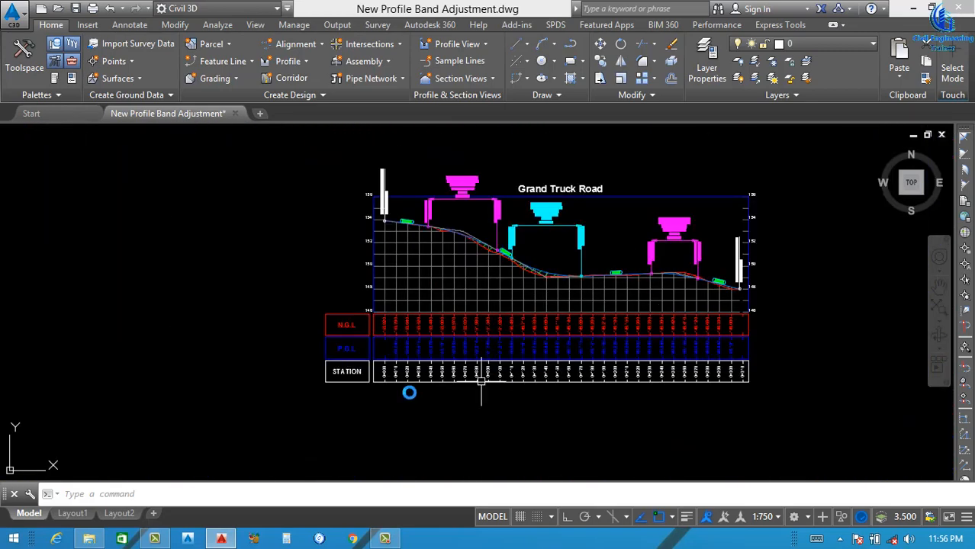
# - Open the profile view's properties and bring up its list of bands
pyautogui.scroll(5, 365, 392)
pyautogui.click(376, 355)
pyautogui.rightClick(376, 355)
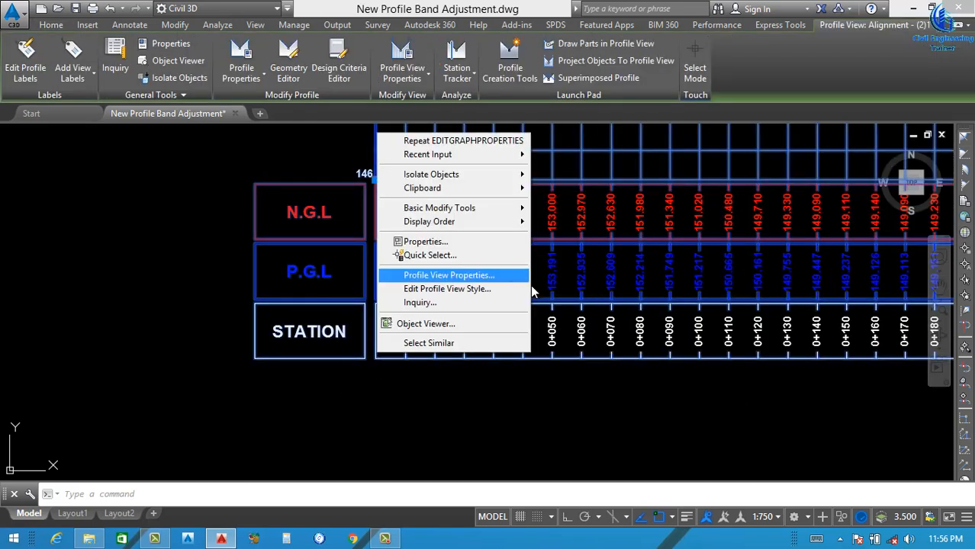
pyautogui.click(496, 273)
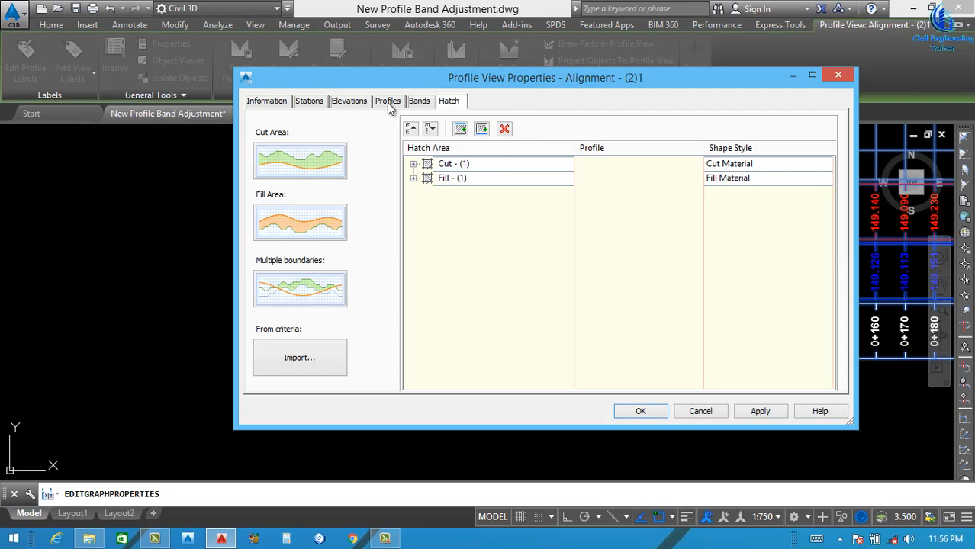
pyautogui.click(386, 102)
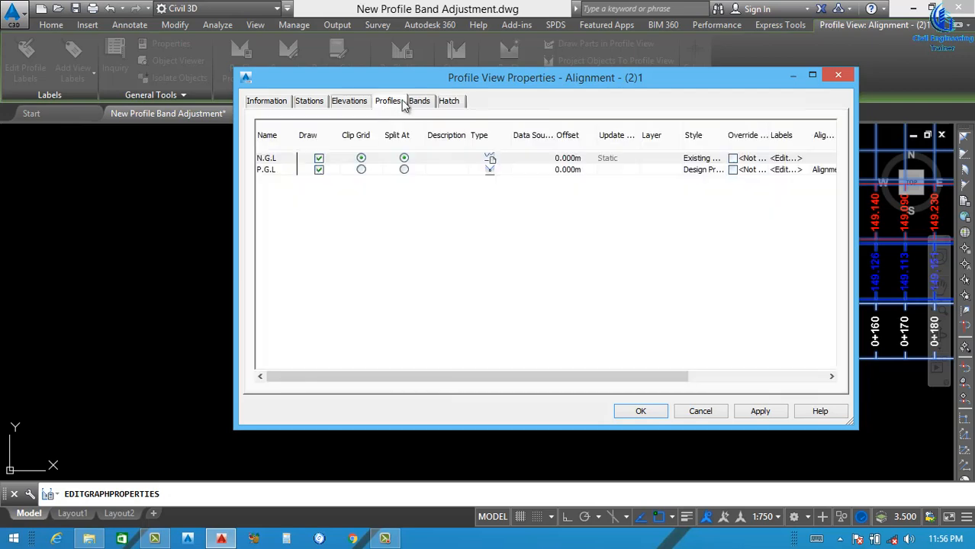
pyautogui.click(419, 101)
pyautogui.click(395, 249)
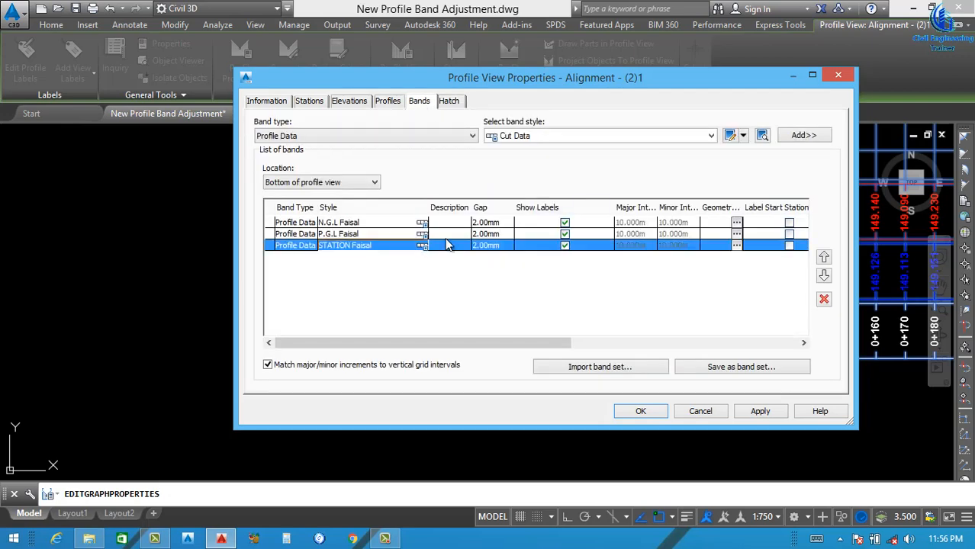
# - Copy the custom STATION profile data band style and rename the copy with Cut-Fill in place of STATION, keeping the personal-name suffix
pyautogui.click(635, 135)
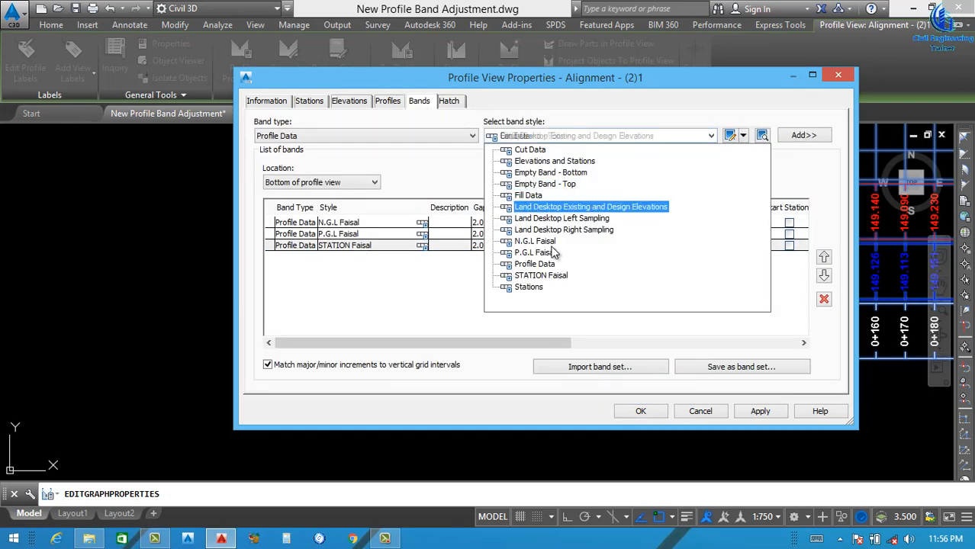
pyautogui.click(538, 276)
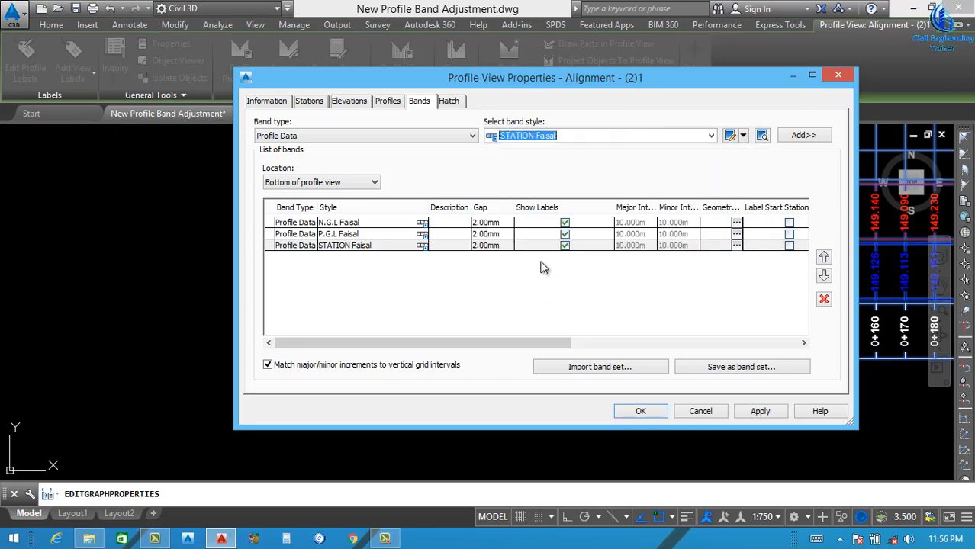
pyautogui.click(742, 136)
pyautogui.click(763, 166)
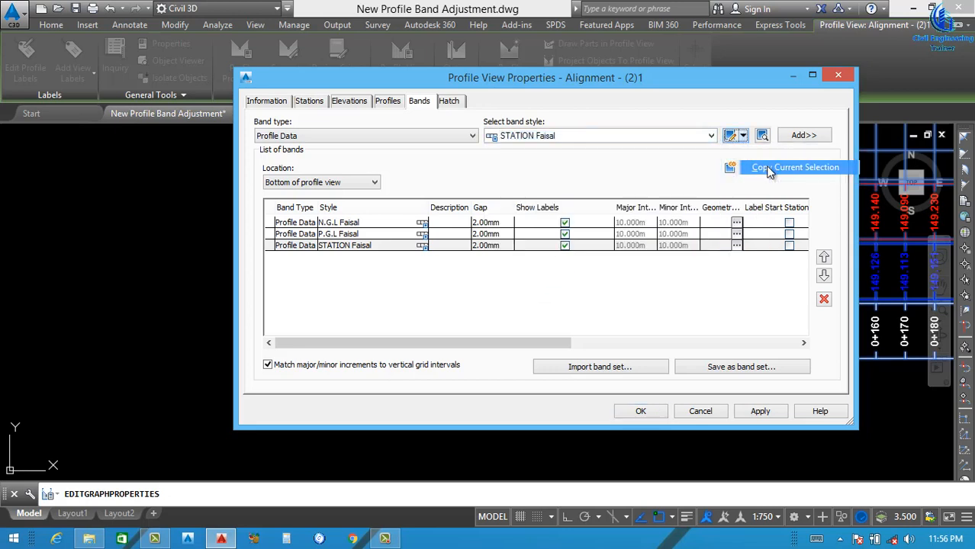
pyautogui.click(294, 125)
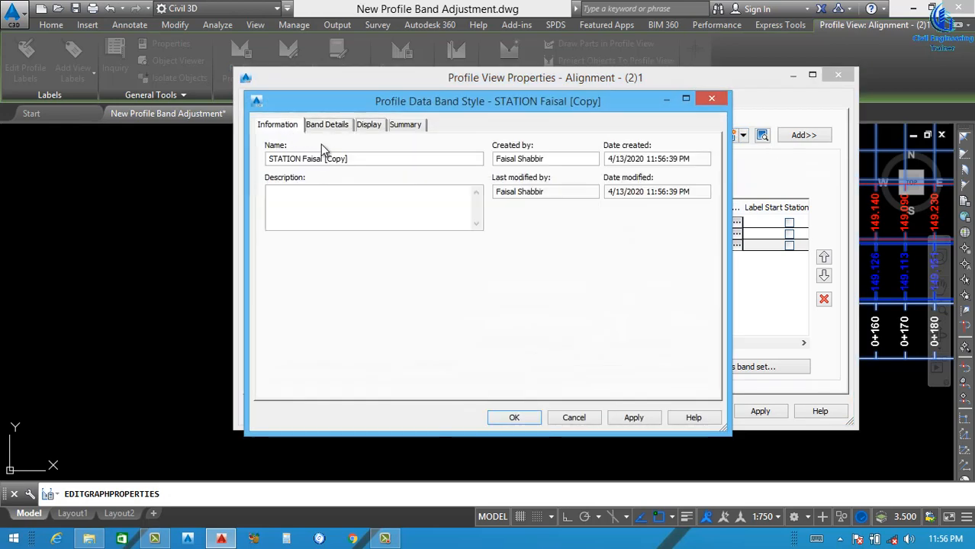
pyautogui.moveTo(349, 159); pyautogui.dragTo(326, 159)
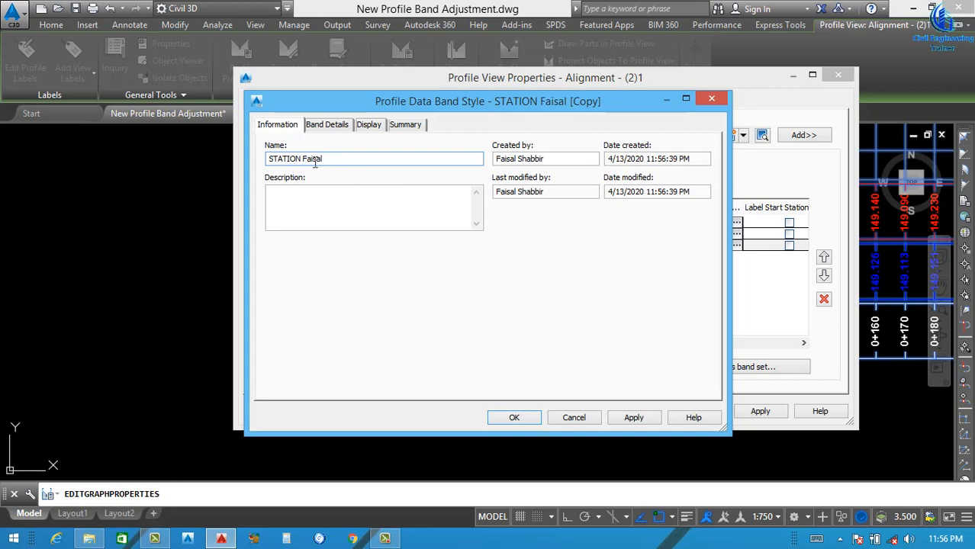
pyautogui.moveTo(301, 159); pyautogui.dragTo(236, 185)
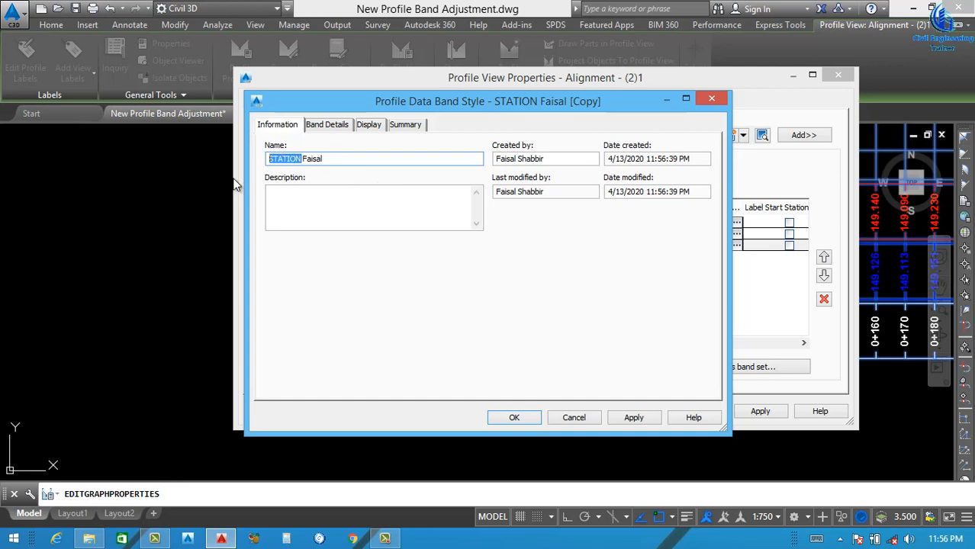
pyautogui.write('cU')
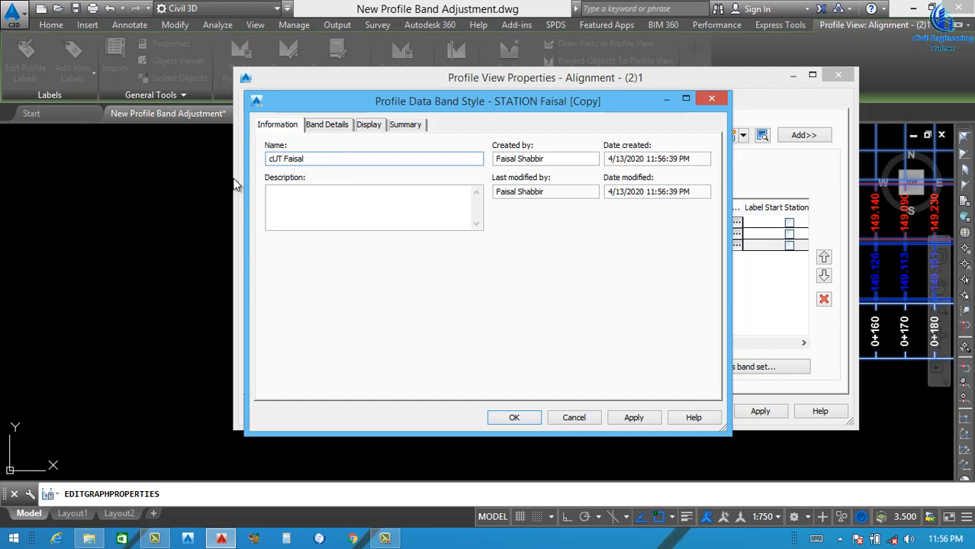
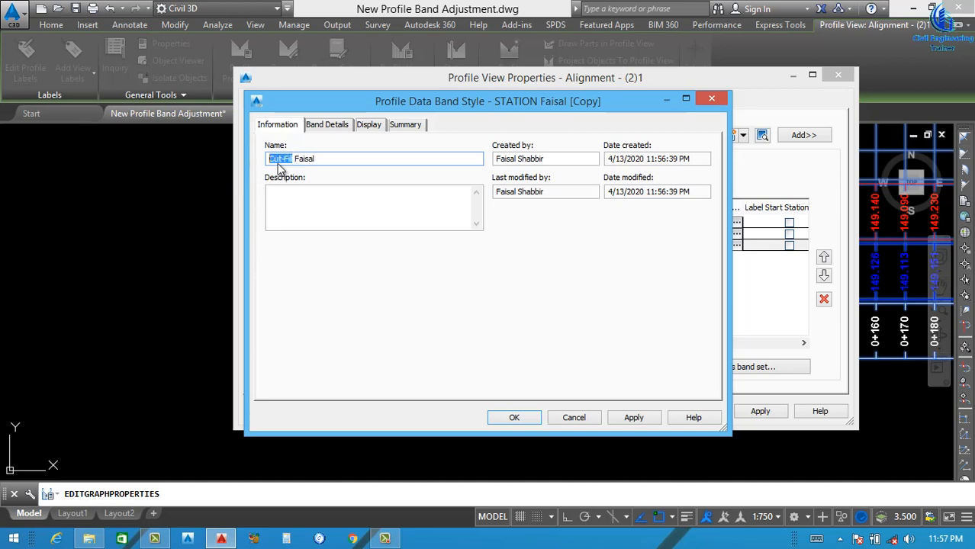
# - In the new band style's title label, rename the text component to Cut-Fil and replace its contents with Cut-Fil
pyautogui.click(328, 126)
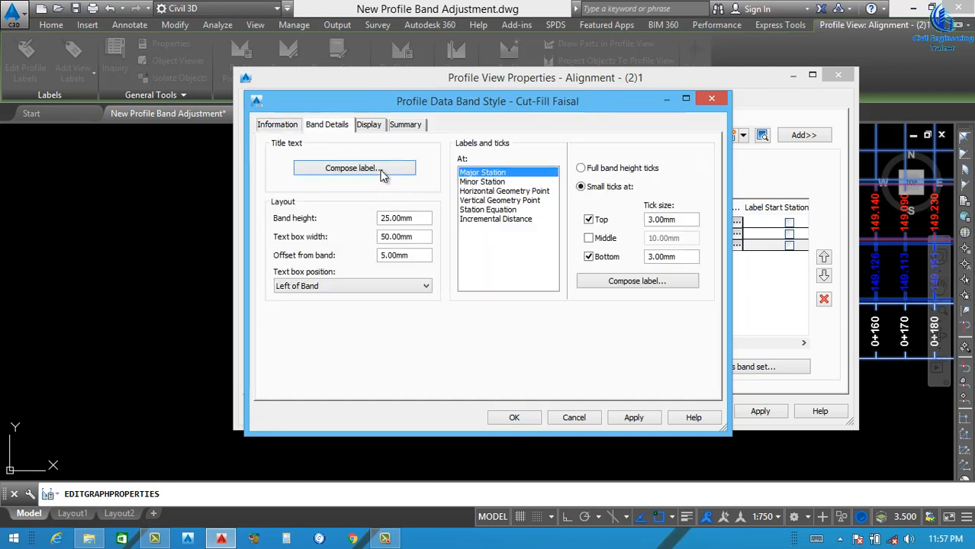
pyautogui.click(357, 177)
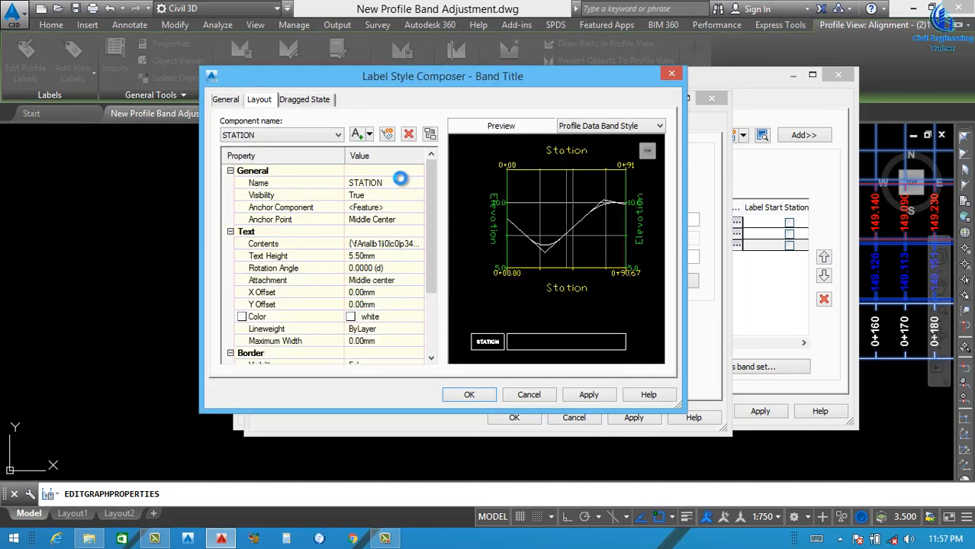
pyautogui.click(400, 182)
pyautogui.write('Cut-Fil')
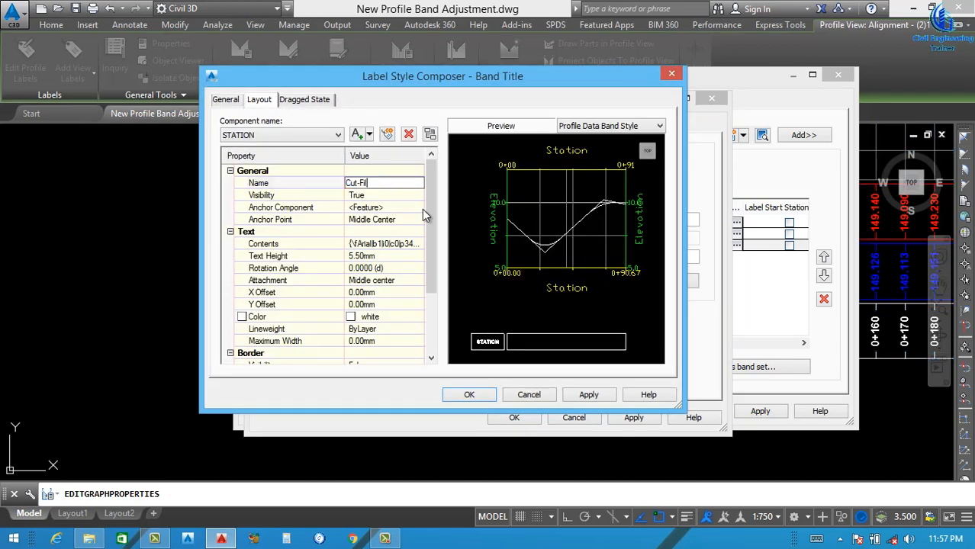
pyautogui.click(410, 244)
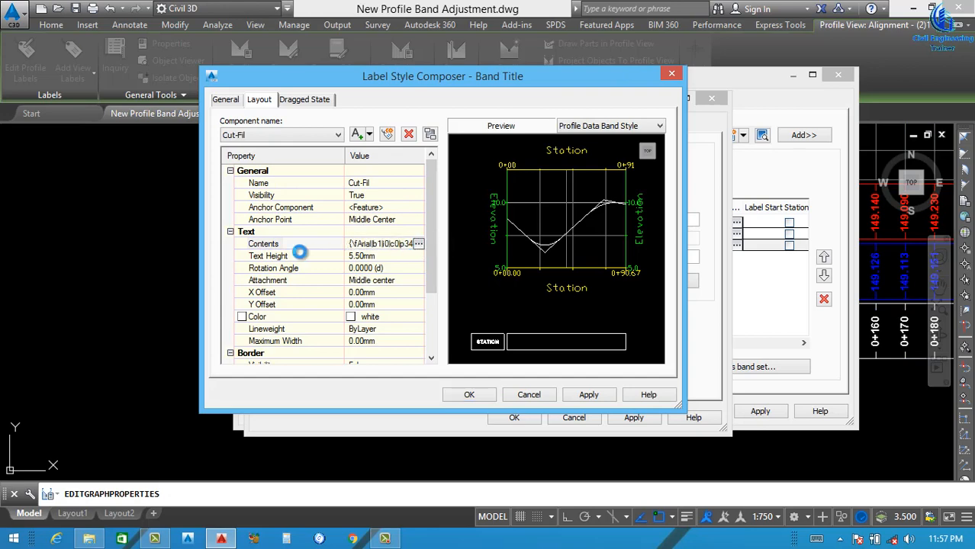
pyautogui.click(419, 244)
pyautogui.moveTo(607, 156); pyautogui.dragTo(503, 194)
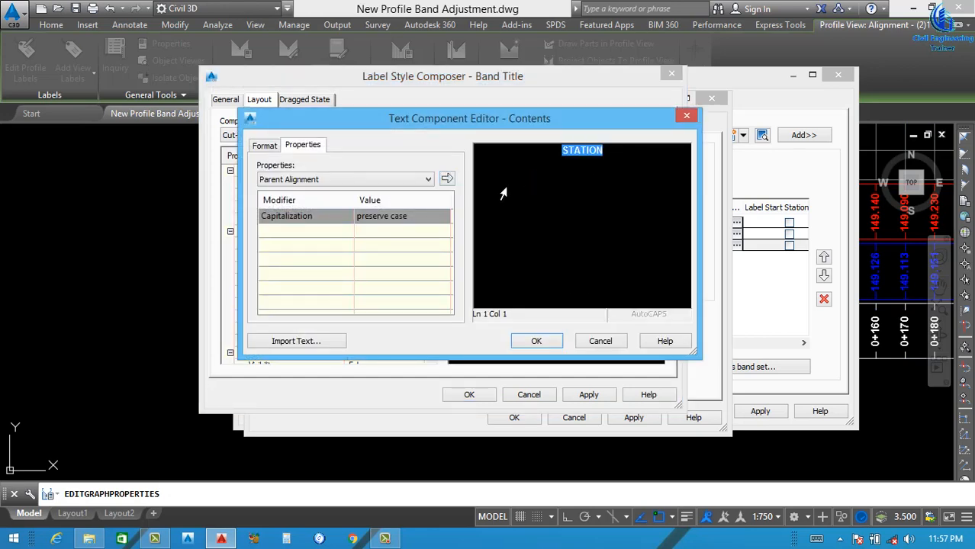
pyautogui.write('Cut-Fil')
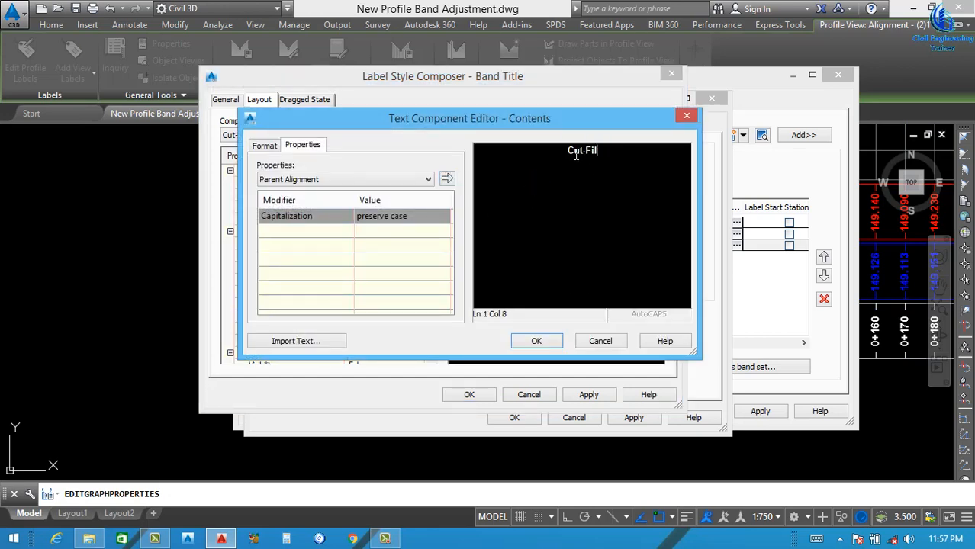
# - Format the band title's text contents as yellow and bold
pyautogui.click(267, 147)
pyautogui.moveTo(616, 157); pyautogui.dragTo(517, 175)
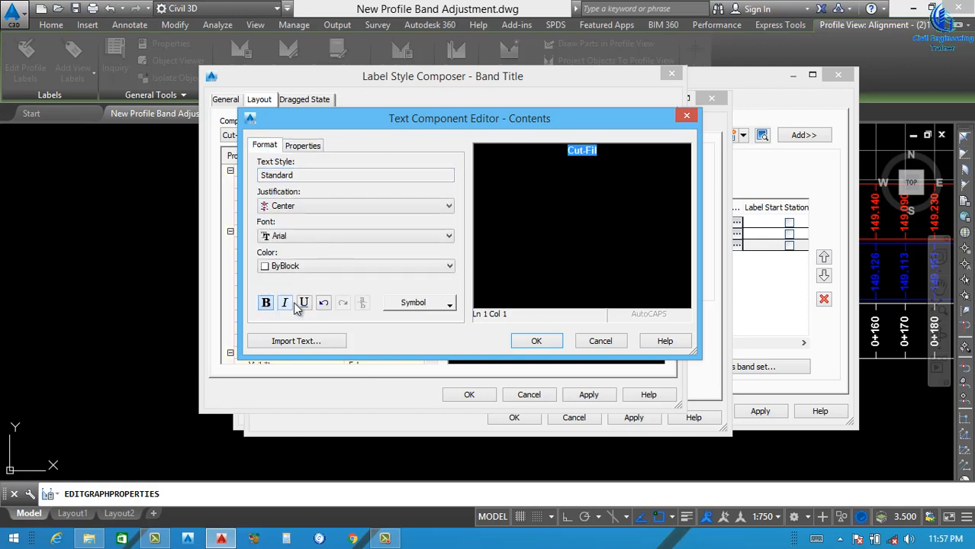
pyautogui.click(341, 269)
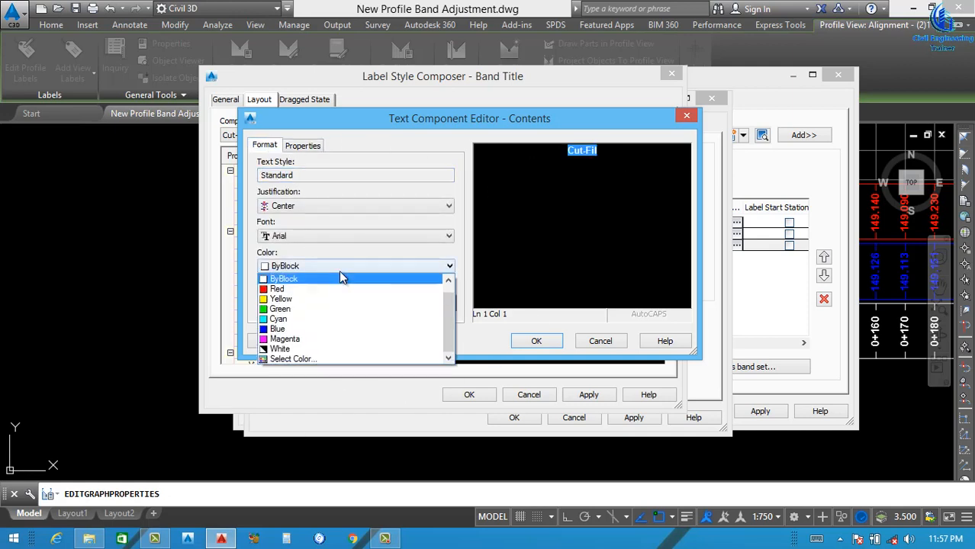
pyautogui.click(281, 299)
pyautogui.click(267, 304)
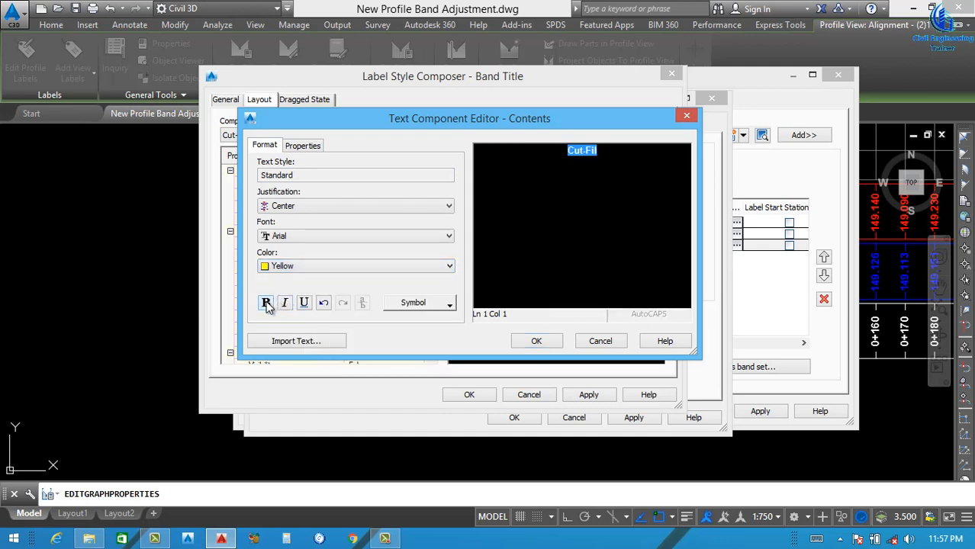
pyautogui.click(539, 342)
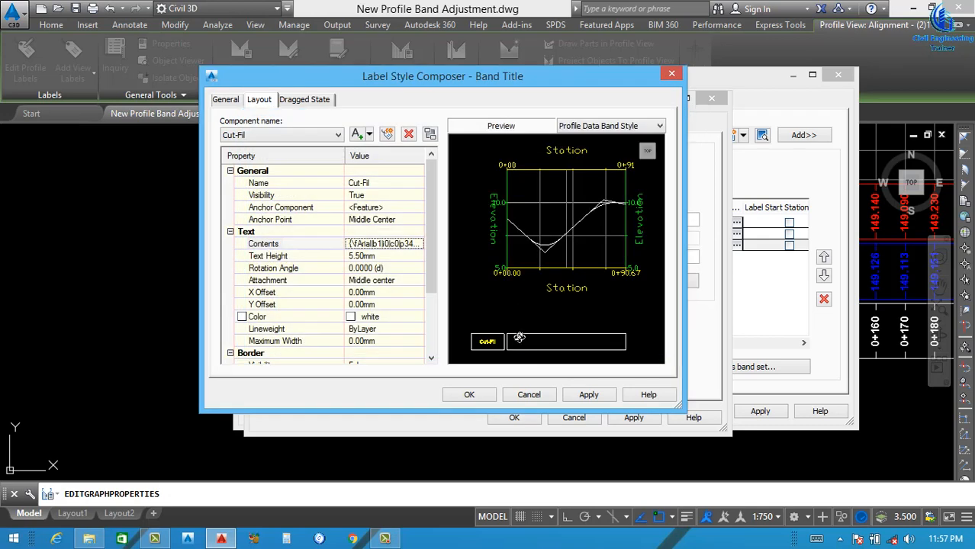
# - Correct the band title's component name and its text contents to Cut-Fill
pyautogui.click(386, 183)
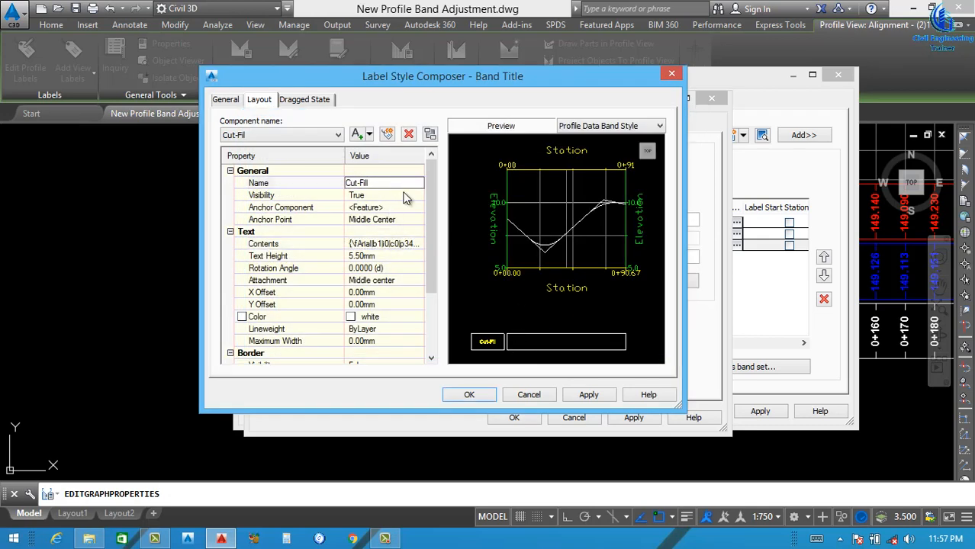
pyautogui.click(412, 246)
pyautogui.click(427, 244)
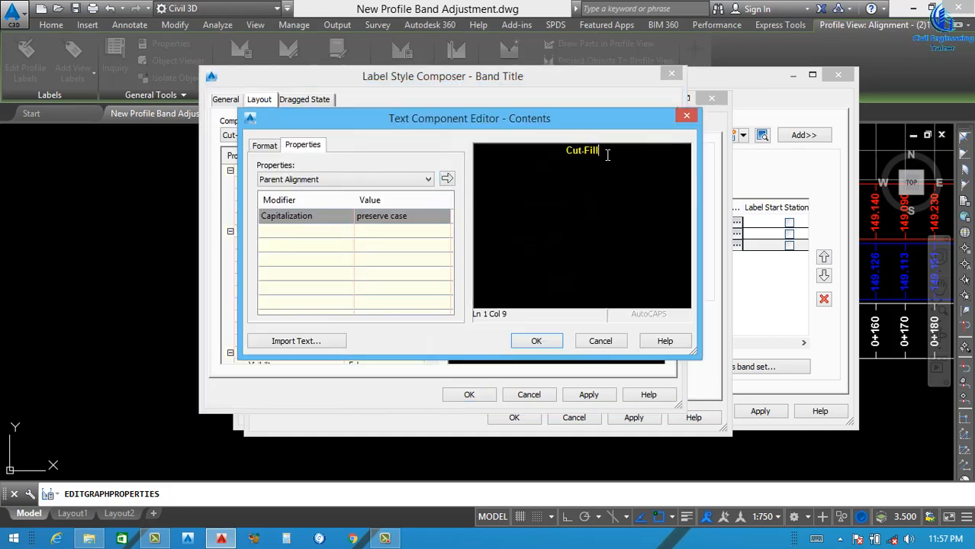
pyautogui.click(537, 342)
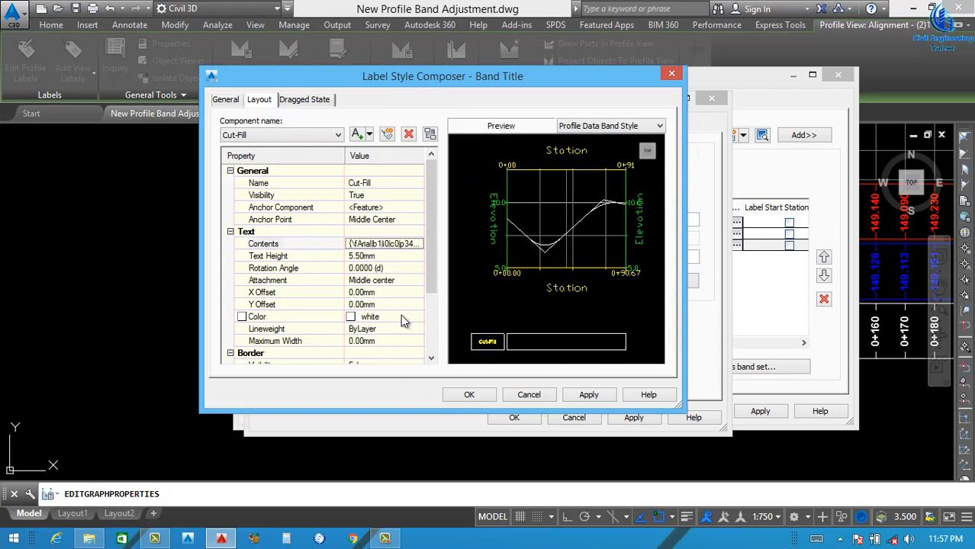
# - Set the Cut-Fill title component's color to yellow and apply the title label changes
pyautogui.click(406, 319)
pyautogui.click(419, 316)
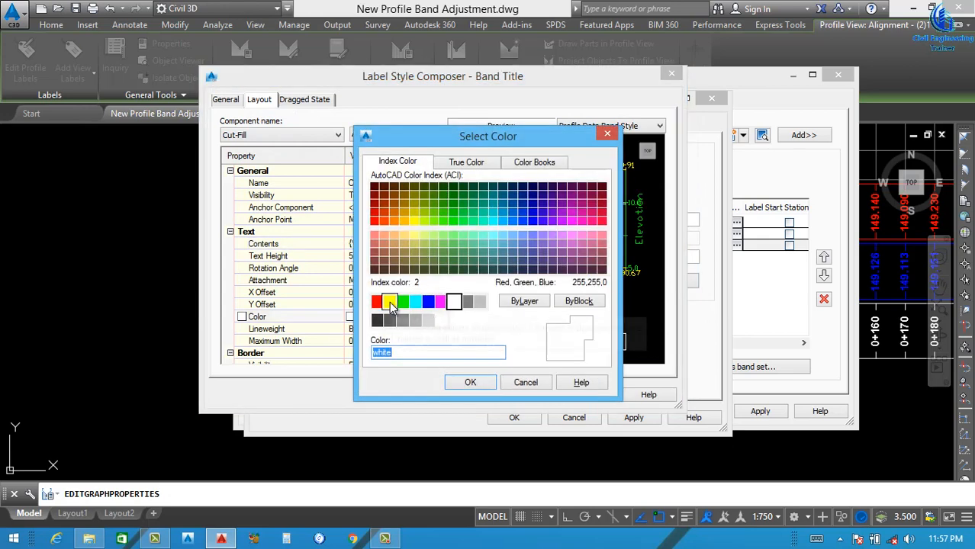
pyautogui.click(389, 302)
pyautogui.click(470, 382)
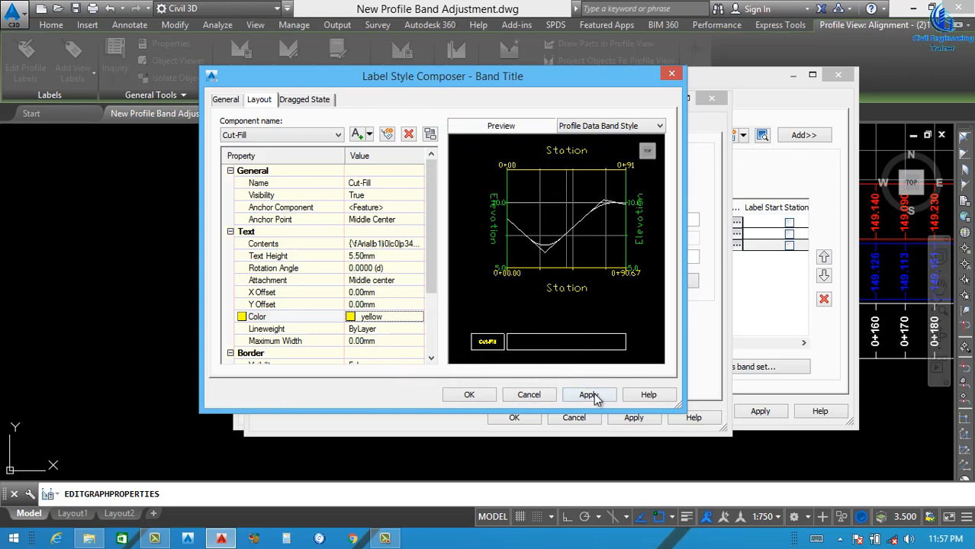
pyautogui.click(592, 395)
pyautogui.click(472, 395)
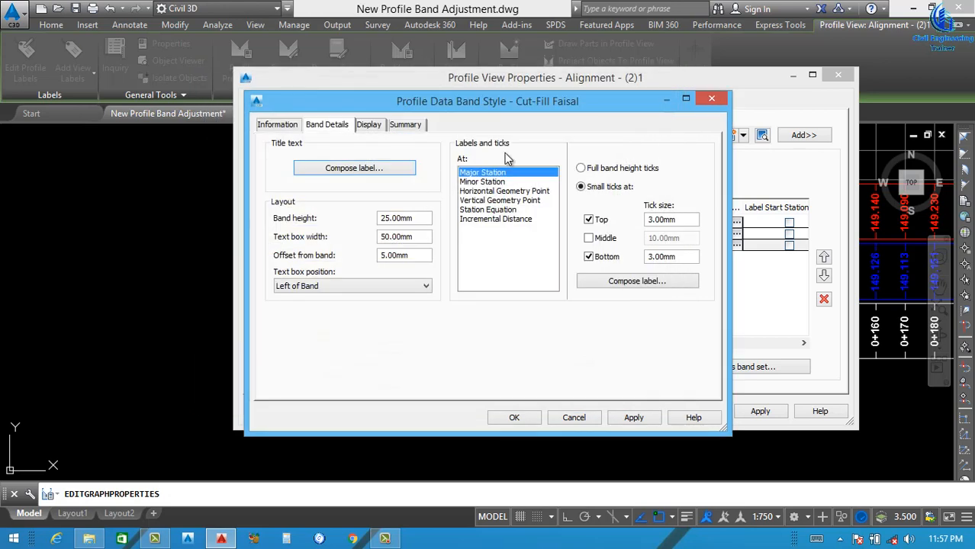
# - Set the display color of the Cut-Fill band's border, title box and major ticks to yellow and apply it
pyautogui.click(370, 125)
pyautogui.click(474, 207)
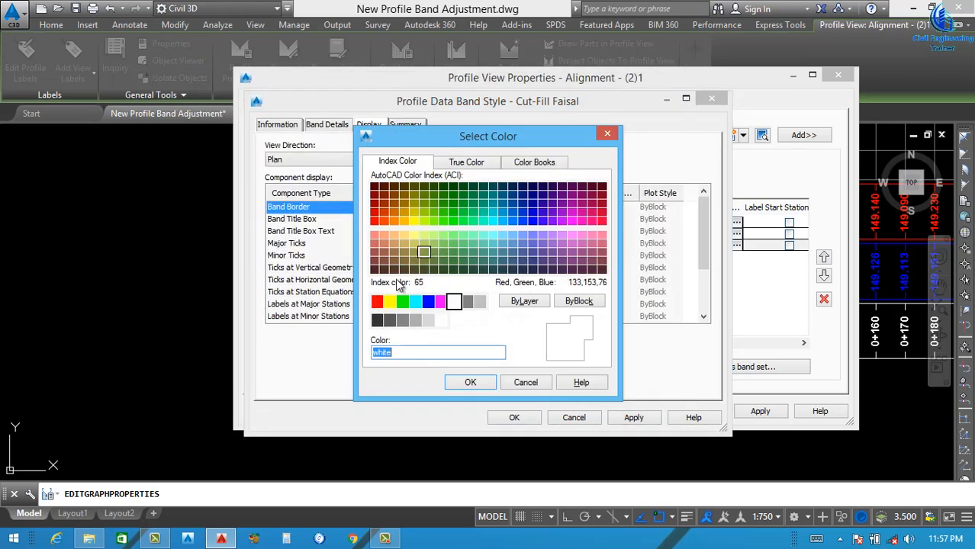
pyautogui.click(389, 302)
pyautogui.click(470, 383)
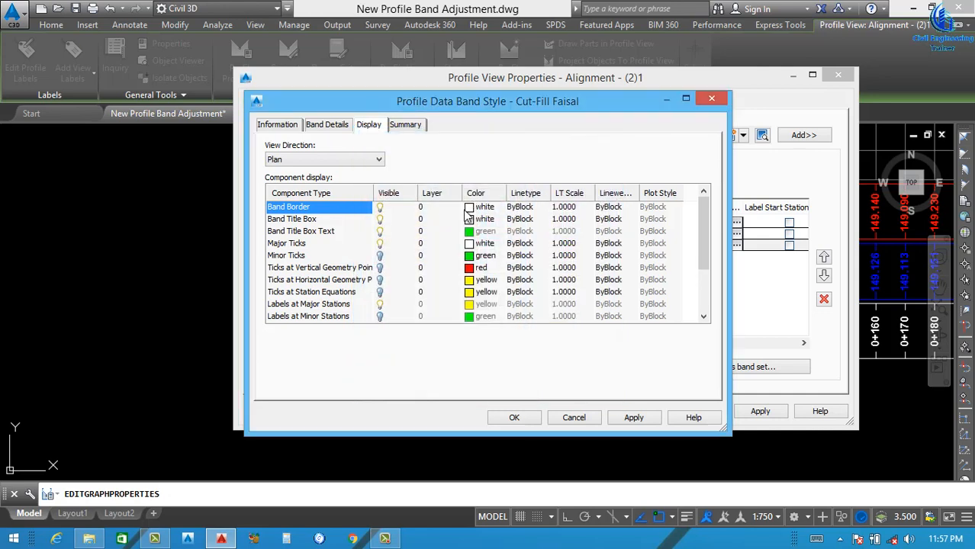
pyautogui.click(471, 221)
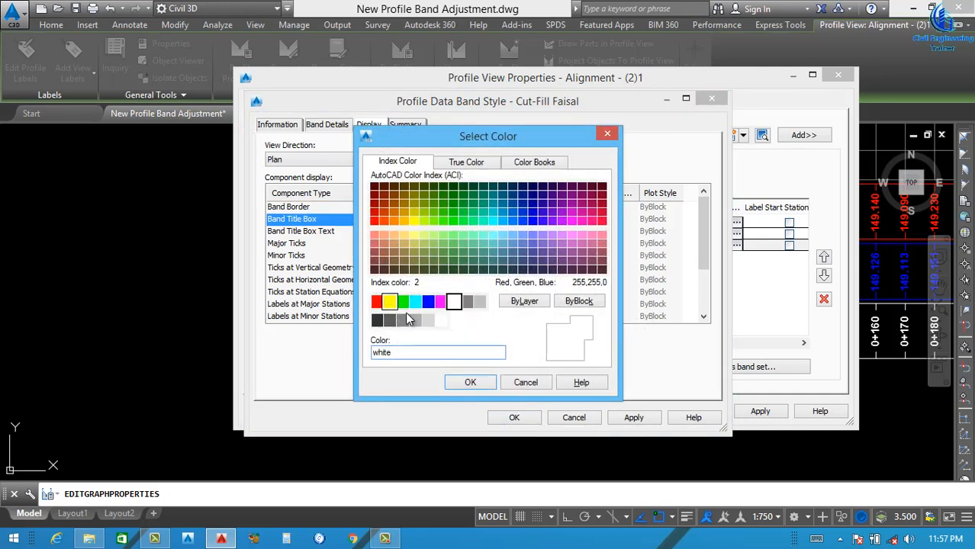
pyautogui.click(389, 301)
pyautogui.click(470, 381)
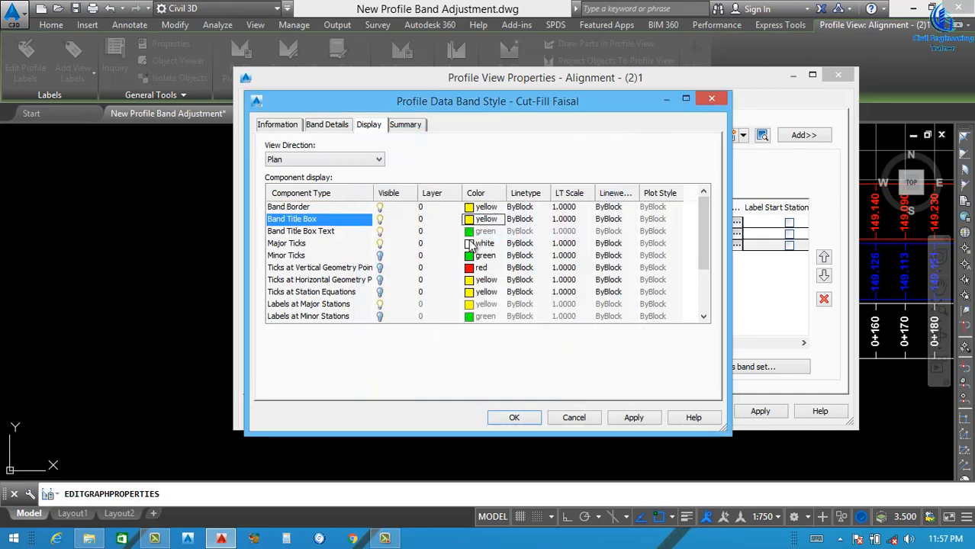
pyautogui.click(470, 244)
pyautogui.click(390, 301)
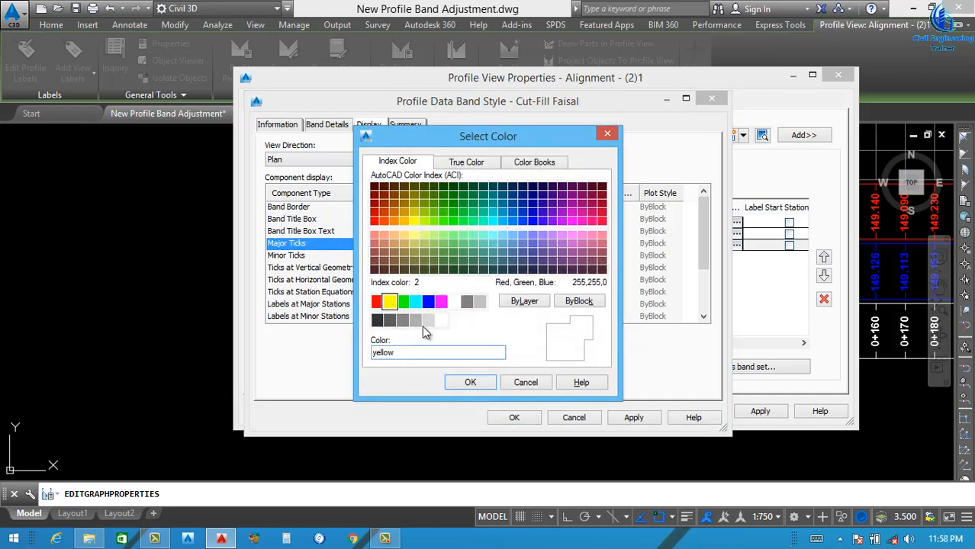
pyautogui.click(470, 383)
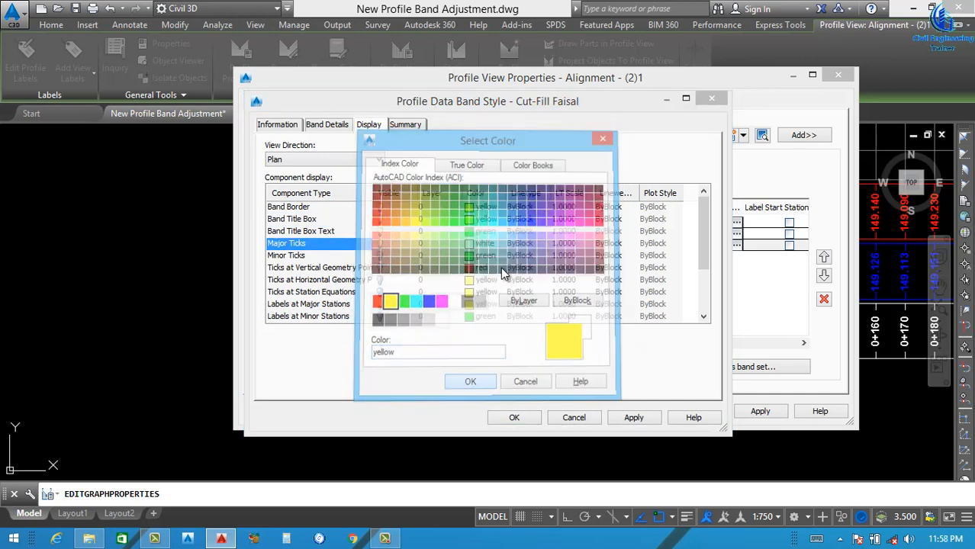
pyautogui.click(636, 419)
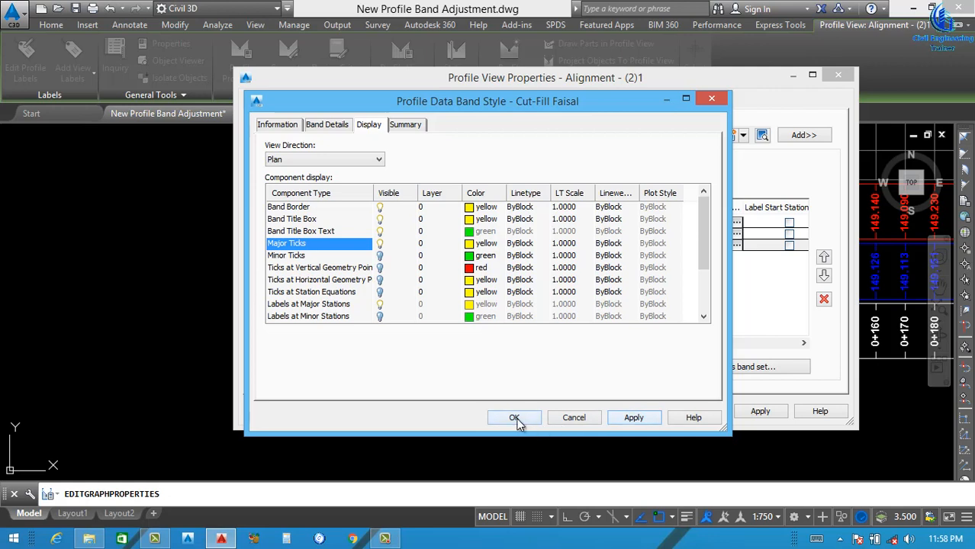
# - Rename the text component of the Cut-Fill band's major station label to Cut-Fil
pyautogui.click(340, 130)
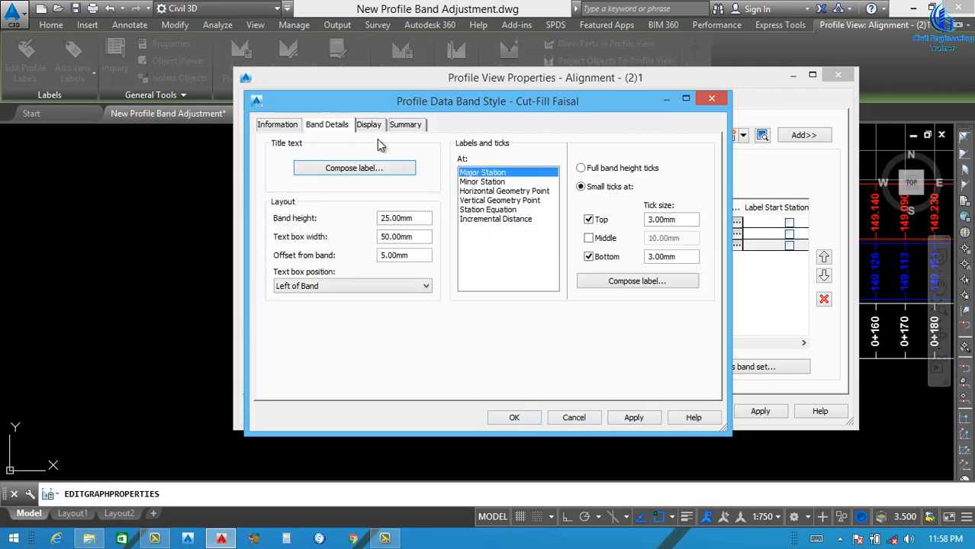
pyautogui.click(622, 281)
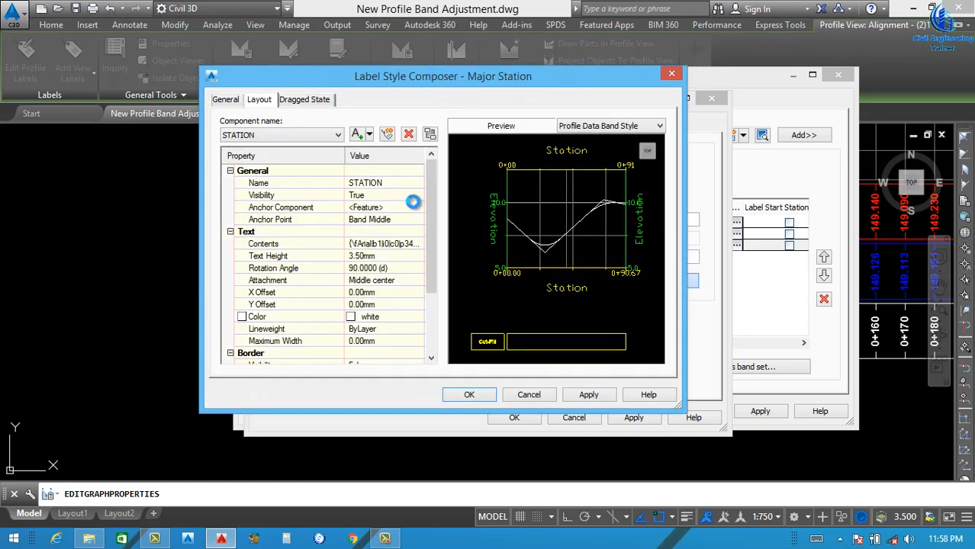
pyautogui.click(394, 183)
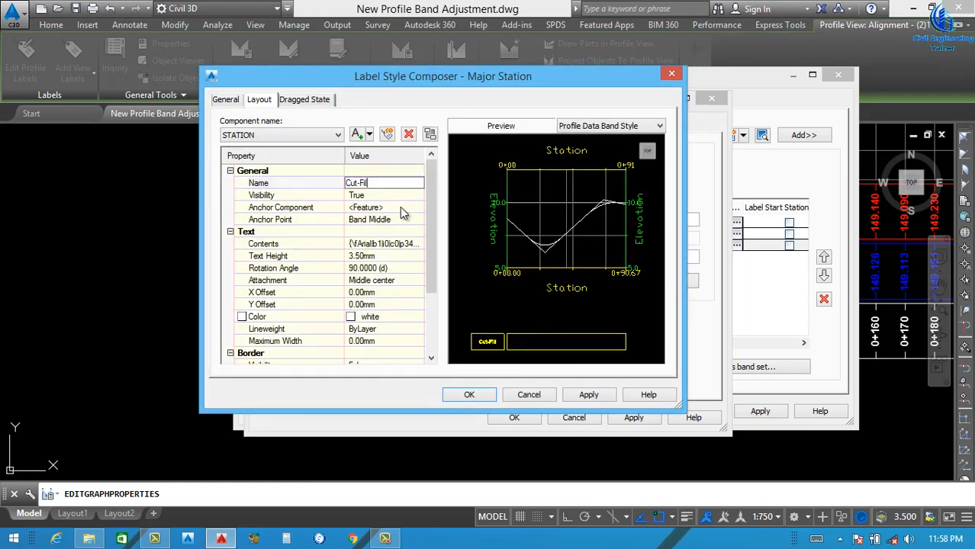
pyautogui.write('Cut-Fil')
# - Replace the major station label's contents with the Profile2 Elevation Minus Profile1 Elevation property in meters at 0.01 precision
pyautogui.click(412, 244)
pyautogui.click(418, 243)
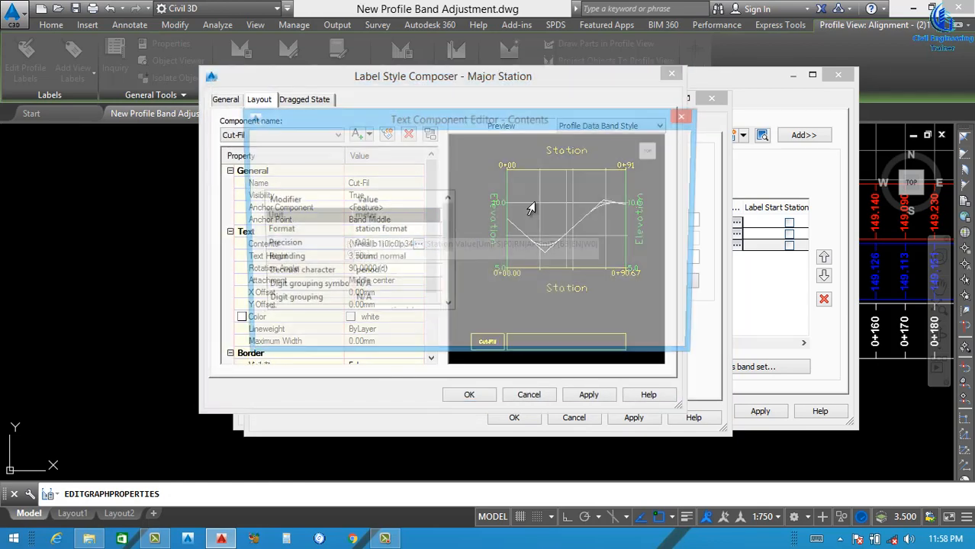
pyautogui.click(566, 164)
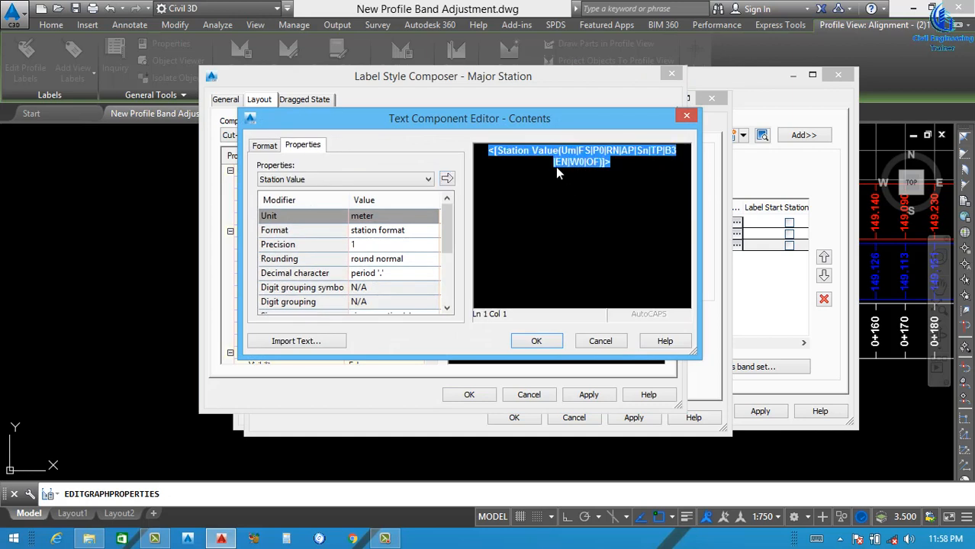
pyautogui.click(326, 180)
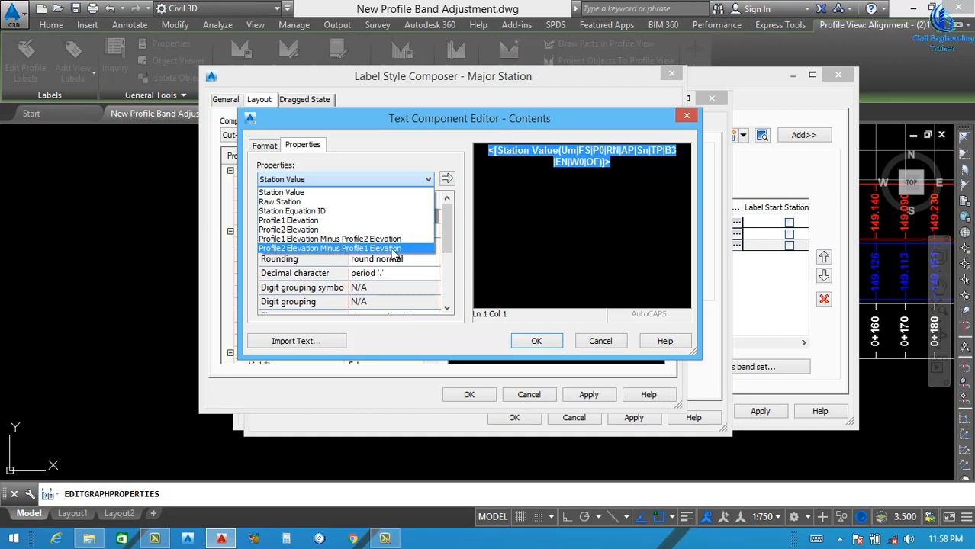
pyautogui.click(348, 249)
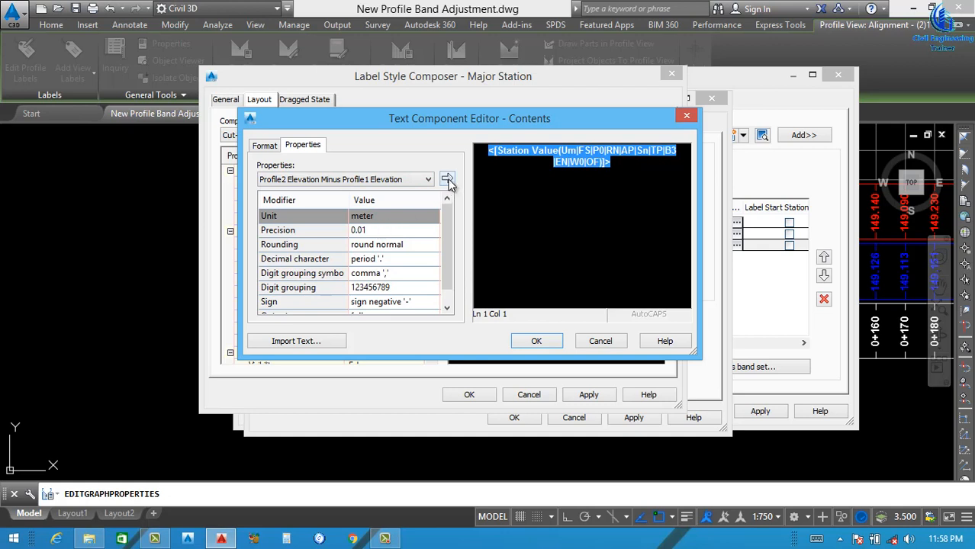
pyautogui.click(447, 179)
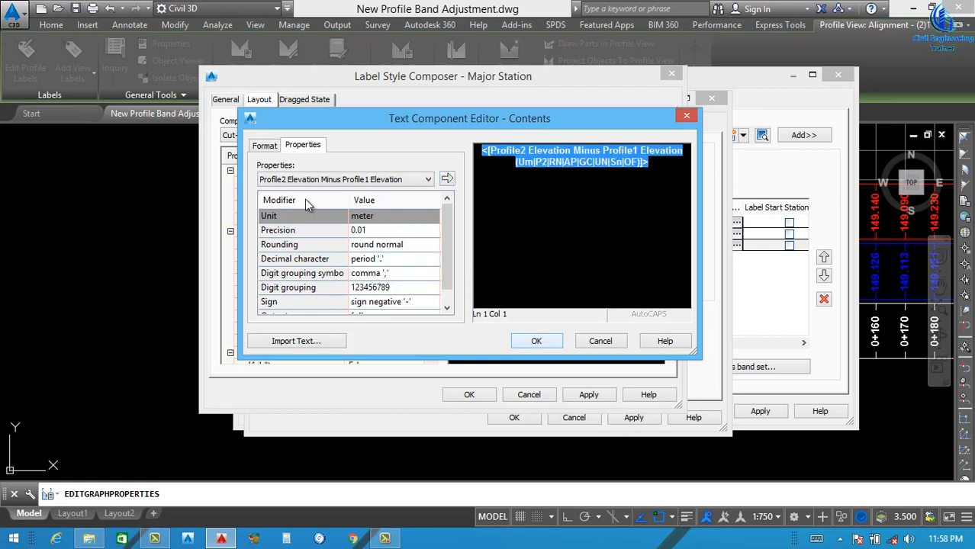
# - Format the elevation difference text as yellow and bold and accept the label contents
pyautogui.click(264, 146)
pyautogui.click(319, 266)
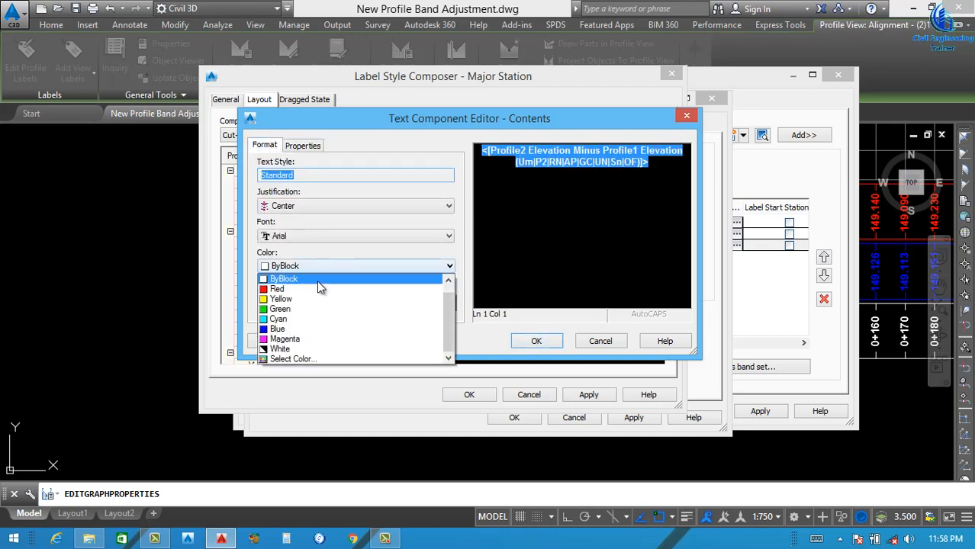
pyautogui.click(280, 299)
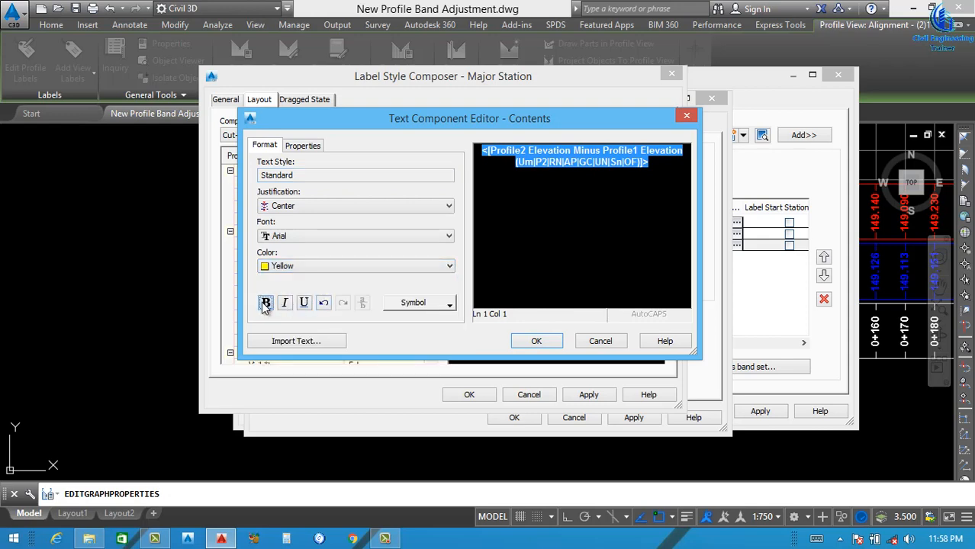
pyautogui.click(264, 304)
pyautogui.click(543, 341)
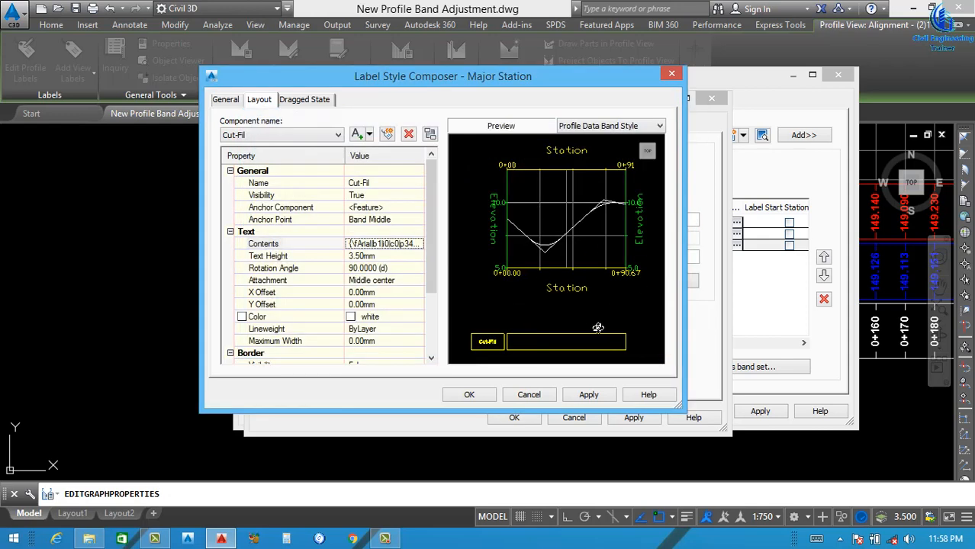
# - Set the major station label component's color to yellow and apply the label and Cut-Fill band style changes
pyautogui.click(405, 319)
pyautogui.click(420, 318)
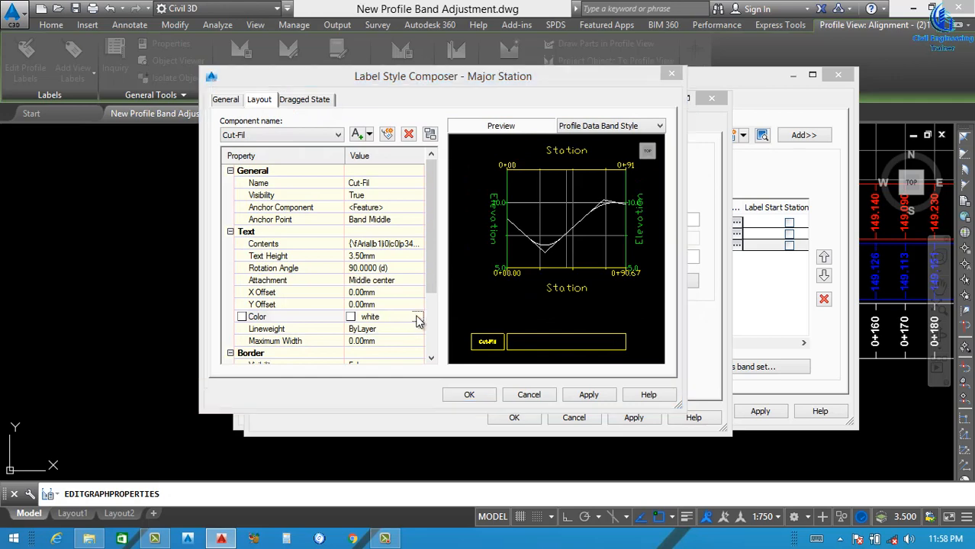
pyautogui.click(389, 302)
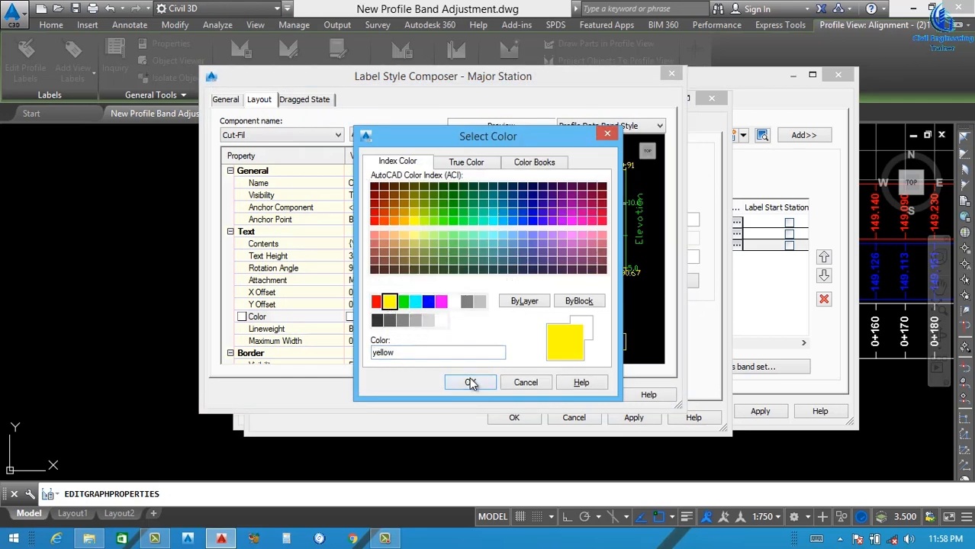
pyautogui.click(471, 383)
pyautogui.click(589, 395)
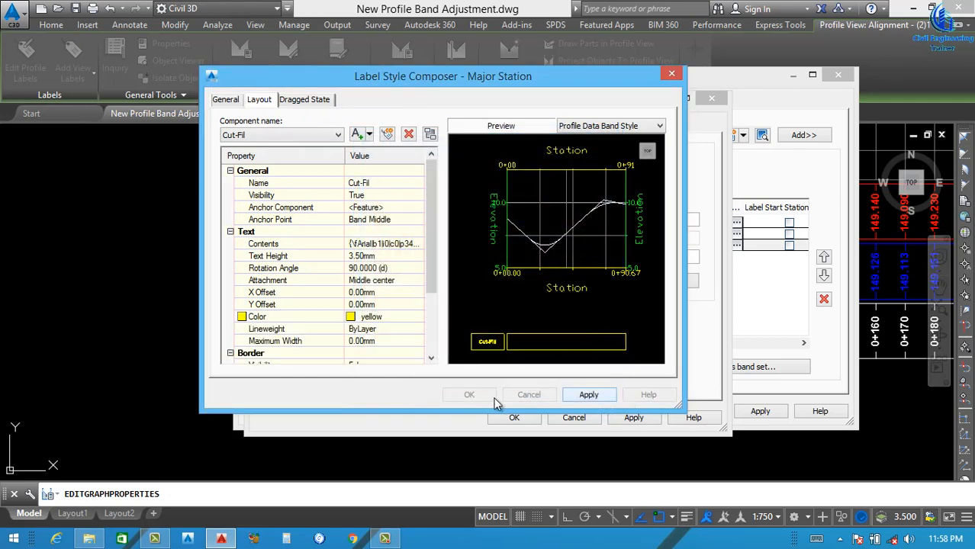
pyautogui.click(469, 394)
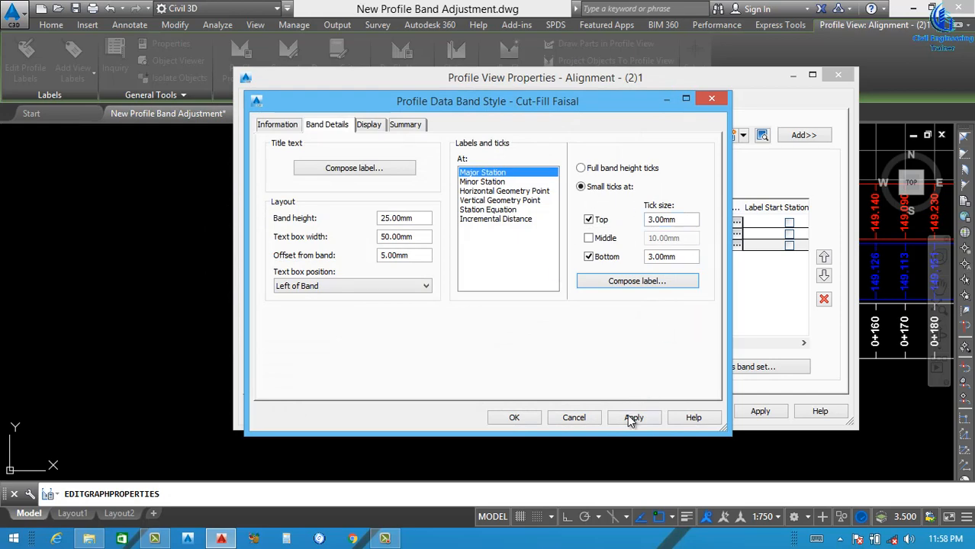
pyautogui.click(632, 418)
pyautogui.click(514, 417)
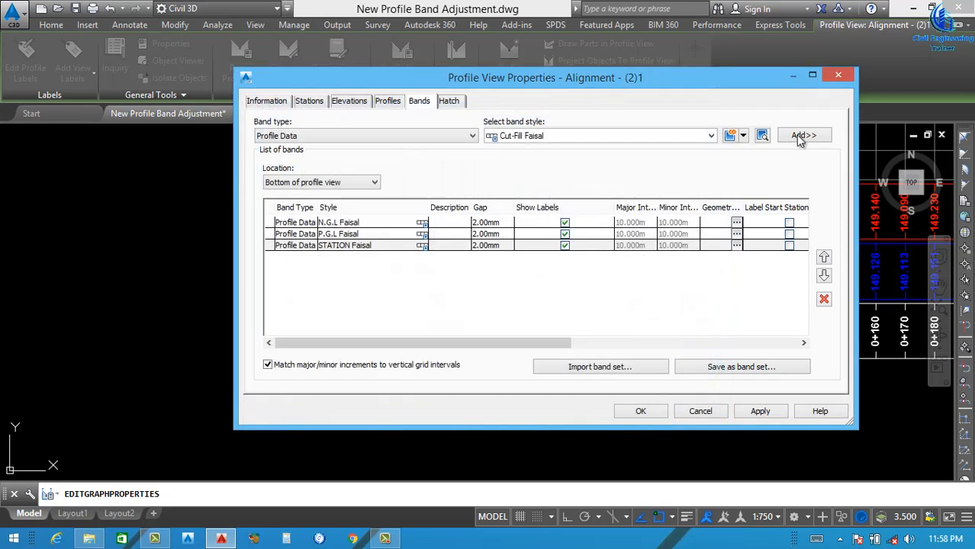
# - Add the Cut-Fill band below the profile view, with P.G.L as its geometry points profile and a 2 mm gap
pyautogui.click(801, 136)
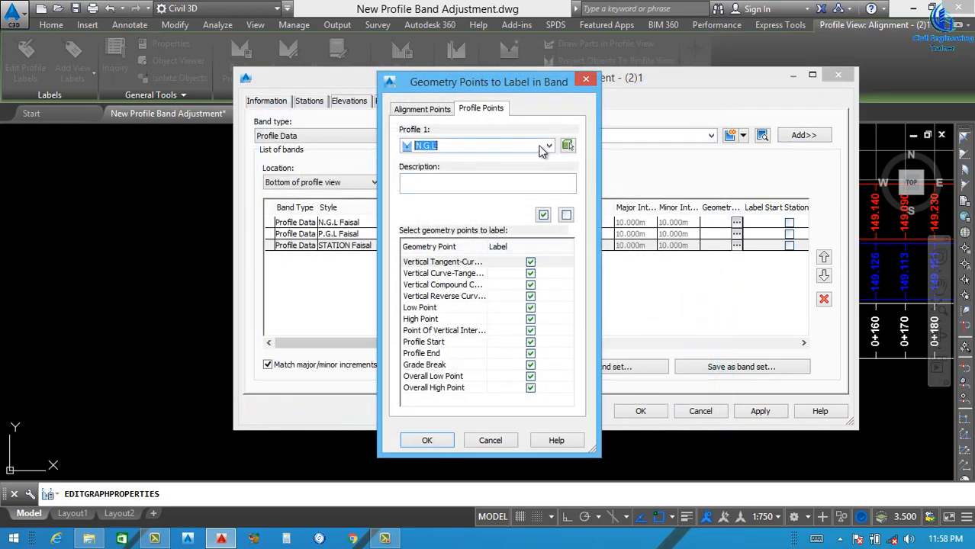
pyautogui.click(539, 150)
pyautogui.click(444, 169)
pyautogui.click(428, 441)
pyautogui.click(487, 257)
pyautogui.click(500, 257)
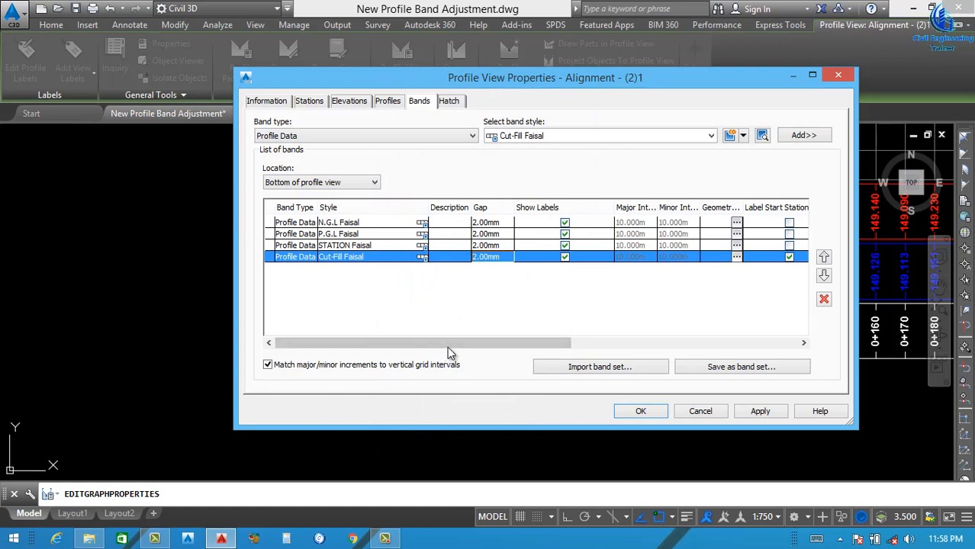
# - Set the Cut-Fill band's Profile1 to N.G.L and Profile2 to P.G.L, and apply the profile view properties
pyautogui.moveTo(447, 344); pyautogui.dragTo(693, 331)
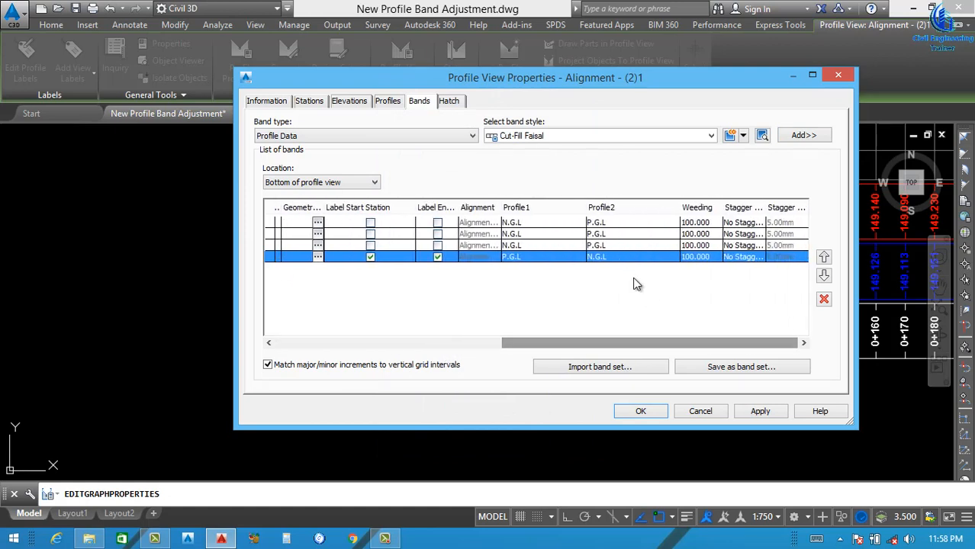
pyautogui.click(619, 257)
pyautogui.click(599, 281)
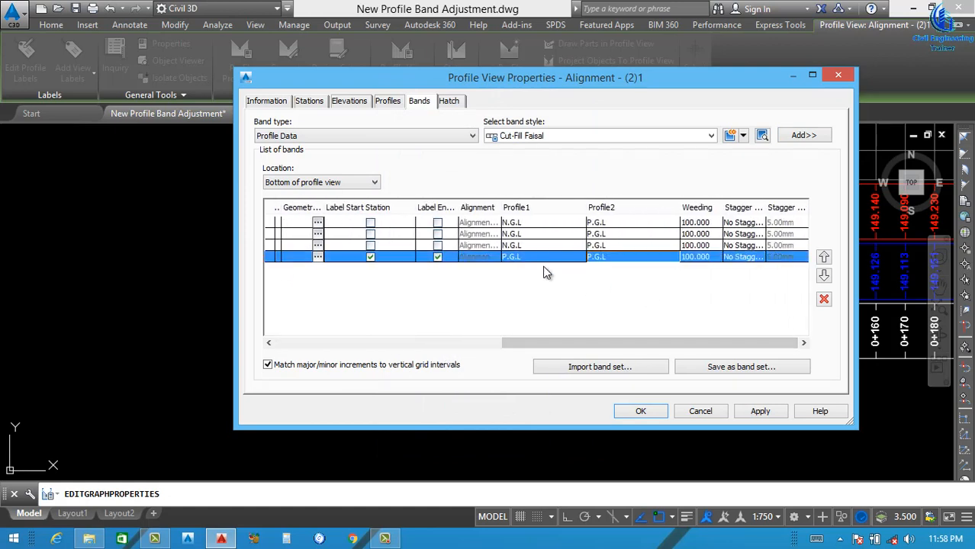
pyautogui.click(533, 257)
pyautogui.click(541, 282)
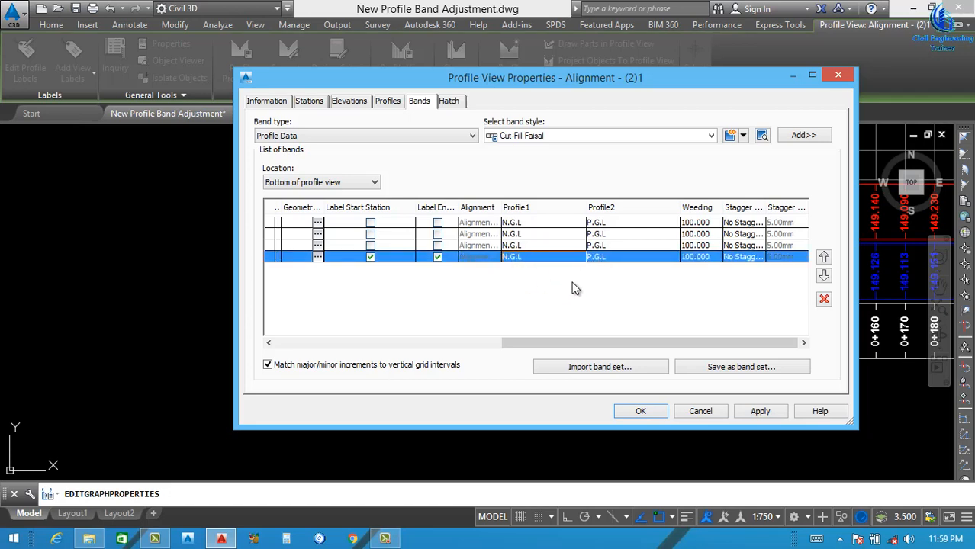
pyautogui.click(755, 414)
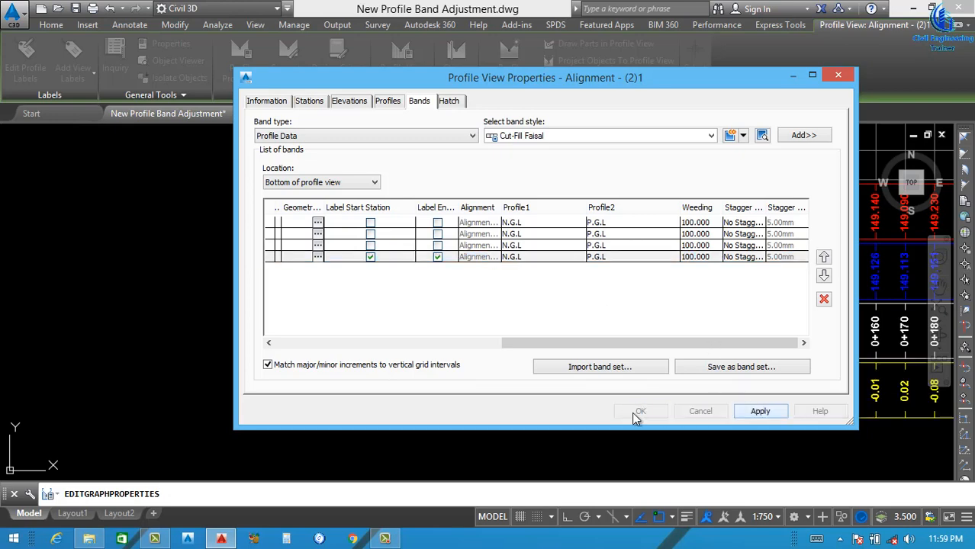
pyautogui.click(635, 412)
pyautogui.press('Escape')
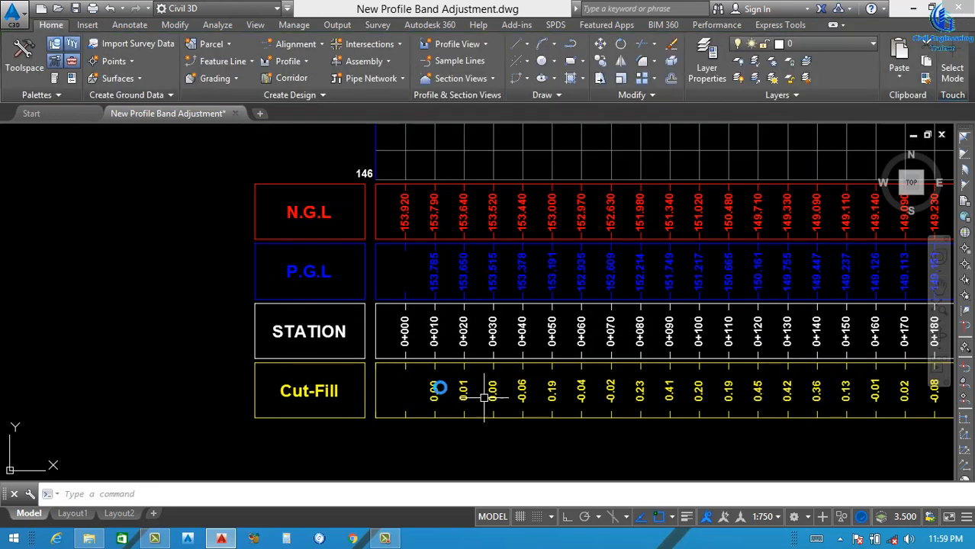
# - Examine the Cut-Fill band's values along the stations and compare them with the N.G.L and P.G.L profile lines
pyautogui.scroll(-4, 394, 393)
pyautogui.scroll(8, 496, 233)
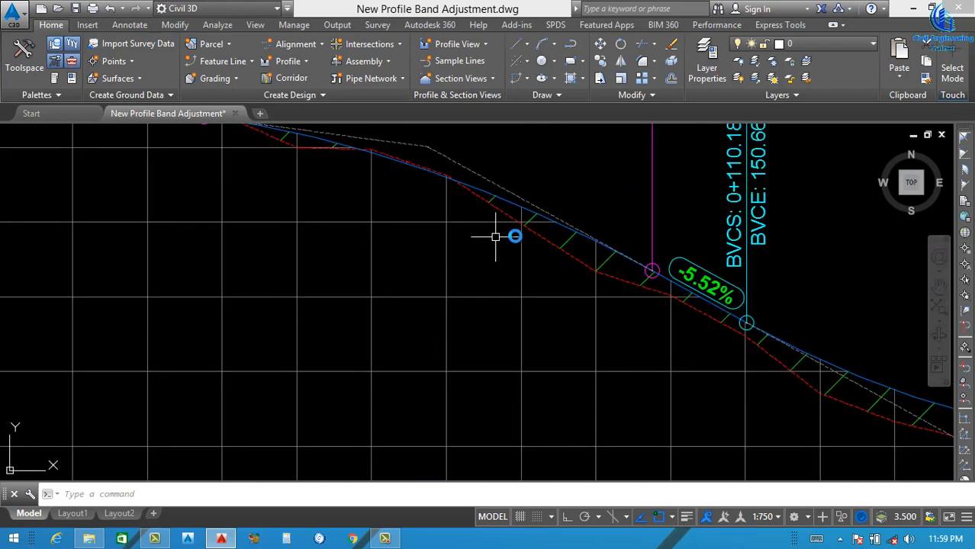
pyautogui.scroll(-4, 582, 245)
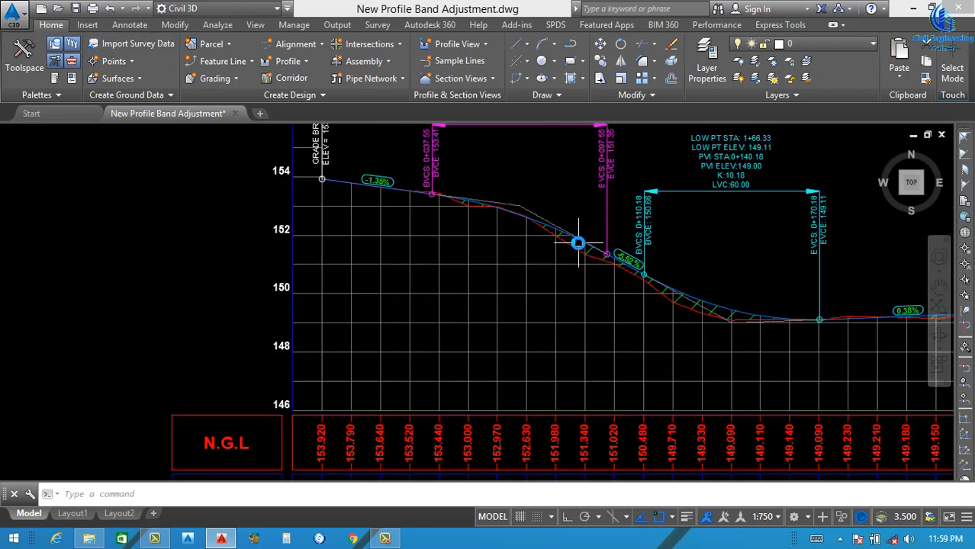
pyautogui.scroll(-3, 578, 378)
pyautogui.scroll(5, 578, 431)
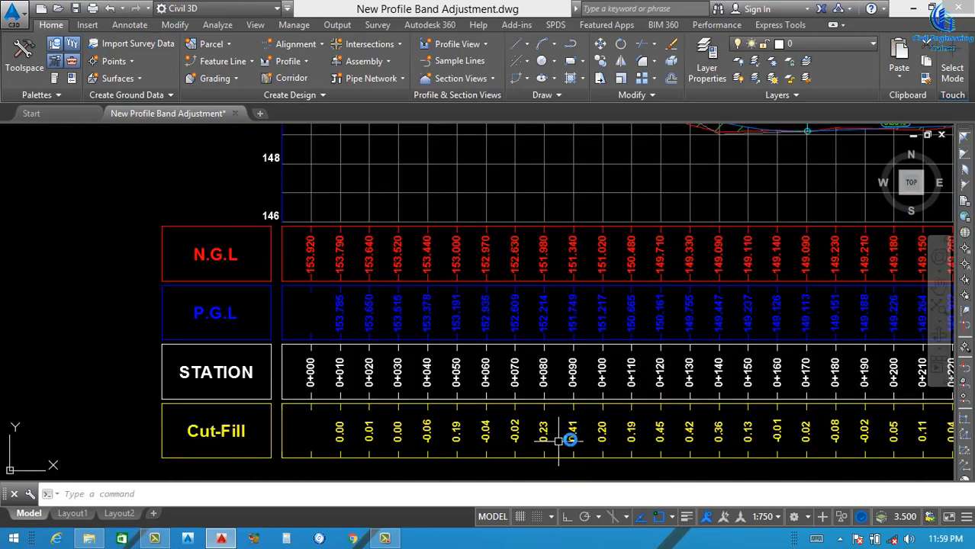
pyautogui.scroll(3, 562, 432)
pyautogui.scroll(-4, 473, 412)
pyautogui.scroll(-2, 577, 367)
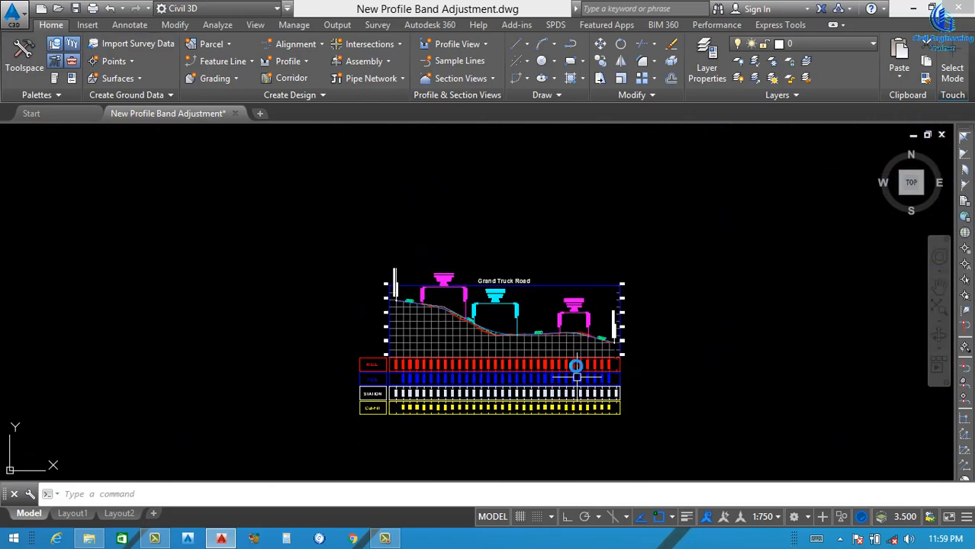
pyautogui.scroll(5, 572, 332)
pyautogui.scroll(3, 603, 319)
pyautogui.scroll(2, 606, 319)
pyautogui.scroll(-6, 599, 320)
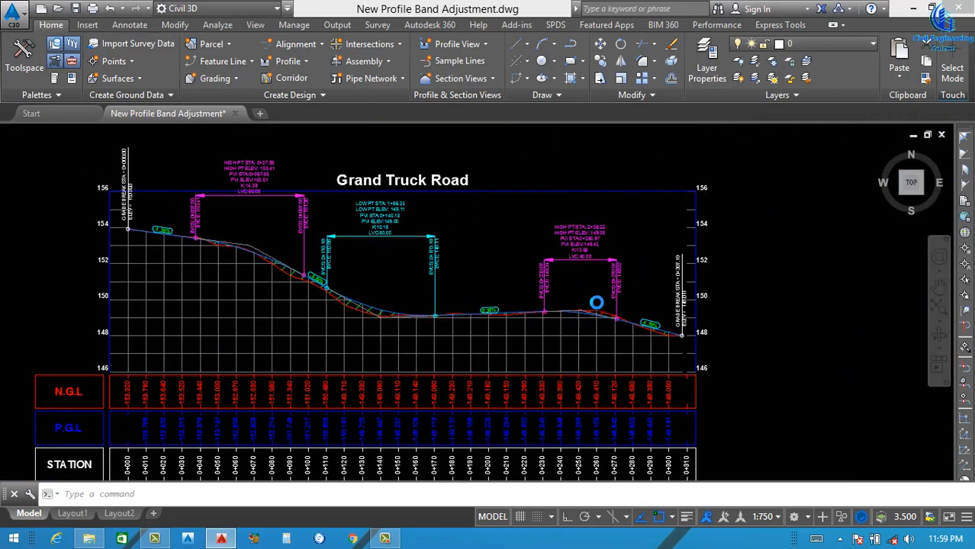
pyautogui.scroll(6, 603, 431)
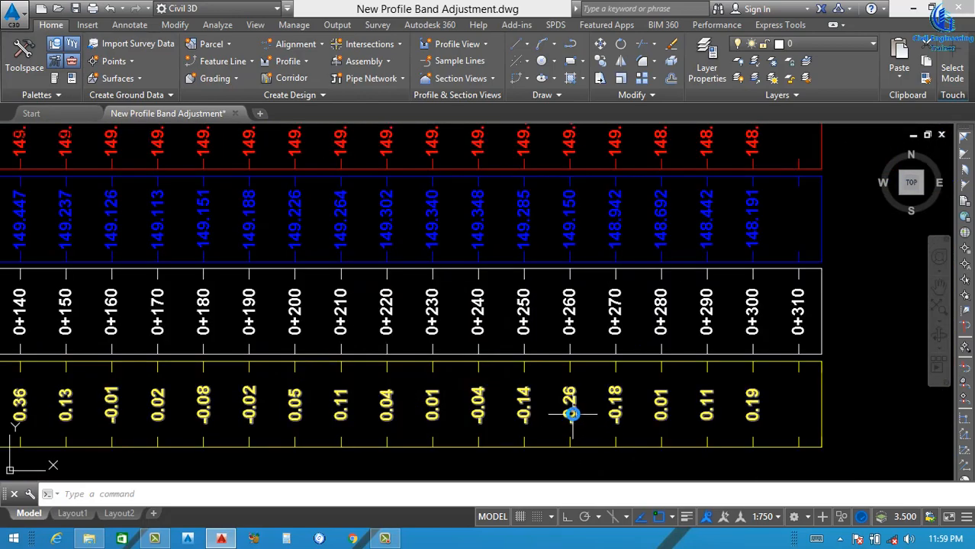
pyautogui.scroll(-8, 570, 412)
pyautogui.scroll(10, 527, 402)
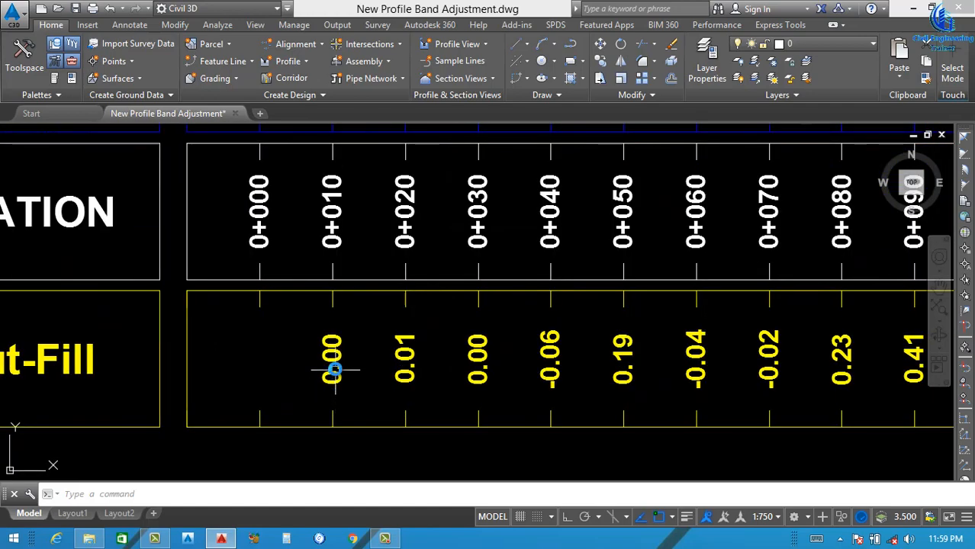
pyautogui.scroll(-4, 374, 340)
pyautogui.scroll(2, 361, 334)
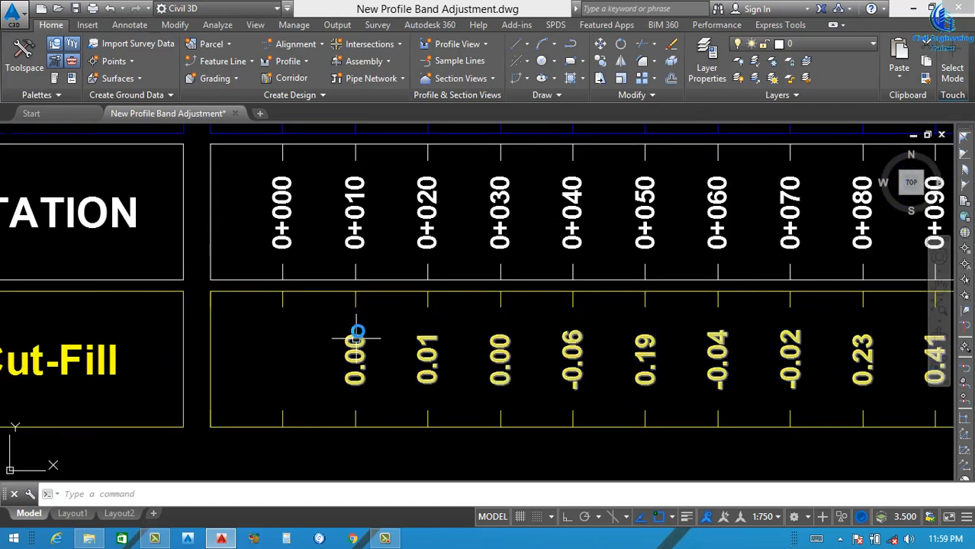
# - Set the precision of the Profile2 minus Profile1 elevation value in the Cut-Fill band's major station label to 0.001
pyautogui.click(374, 291)
pyautogui.rightClick(375, 293)
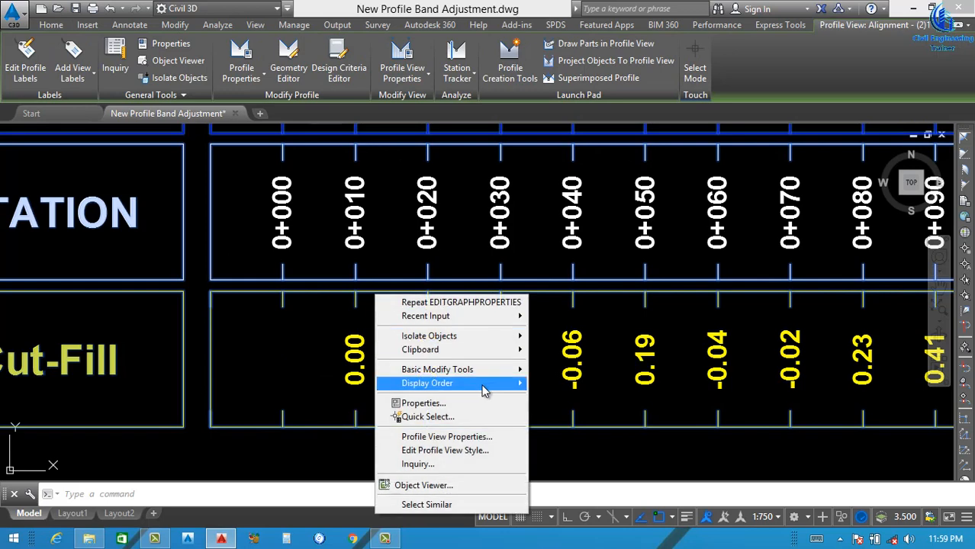
pyautogui.click(446, 437)
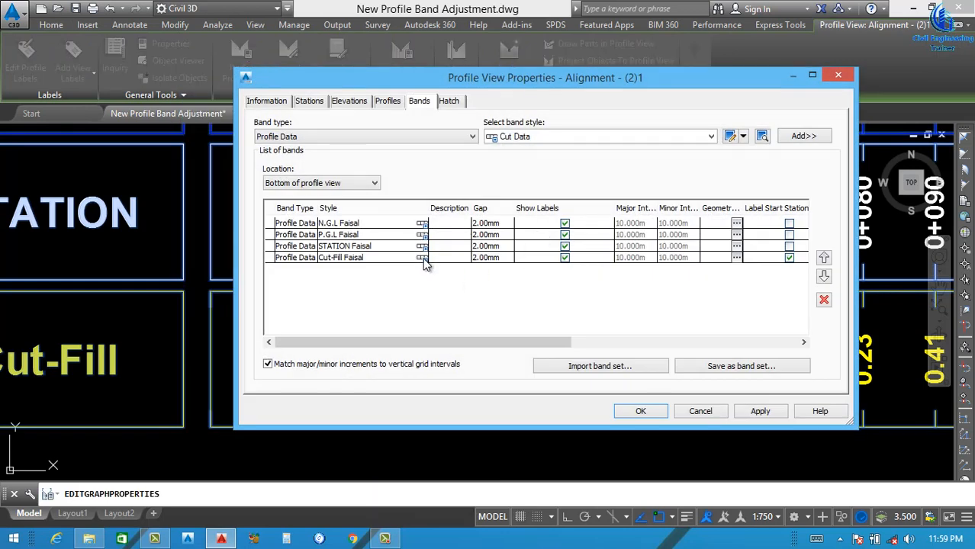
pyautogui.click(423, 259)
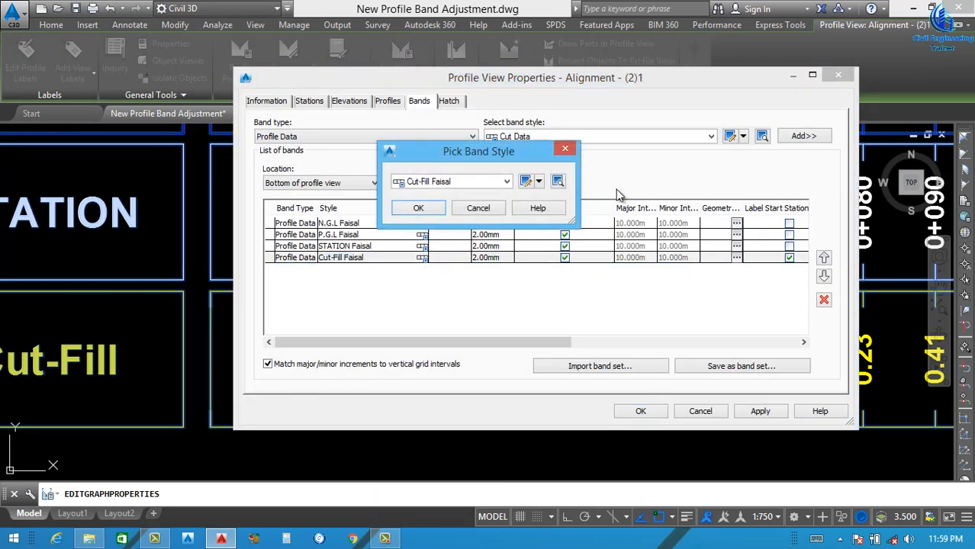
pyautogui.click(525, 181)
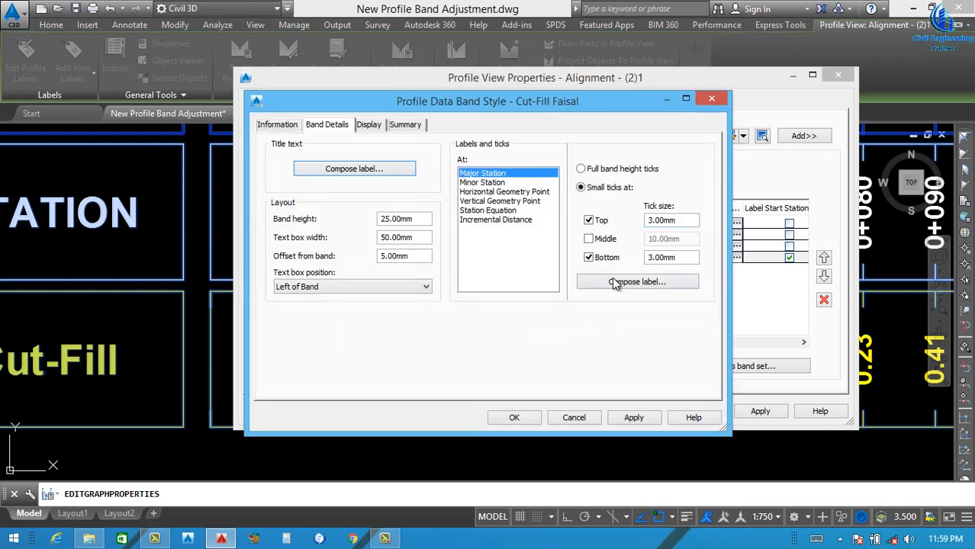
pyautogui.click(615, 284)
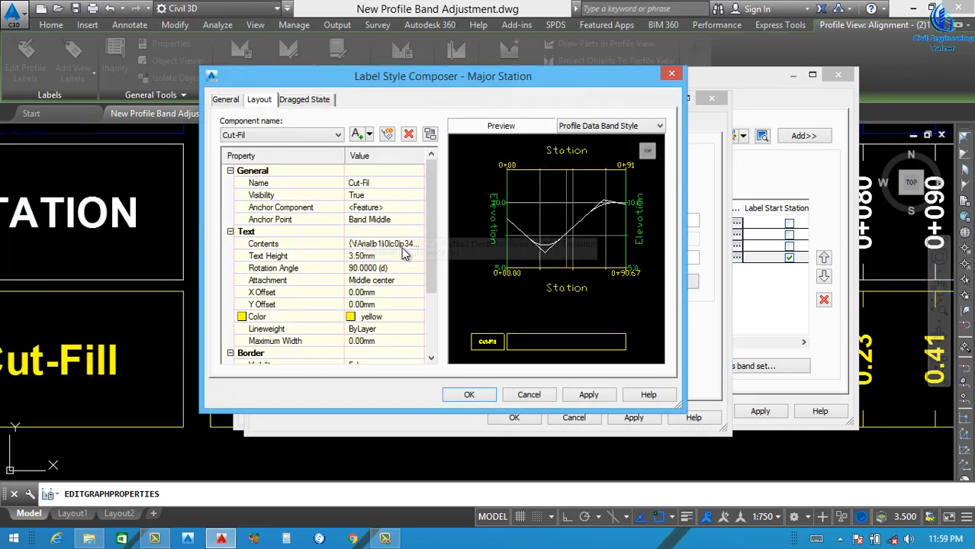
pyautogui.click(416, 244)
pyautogui.click(420, 243)
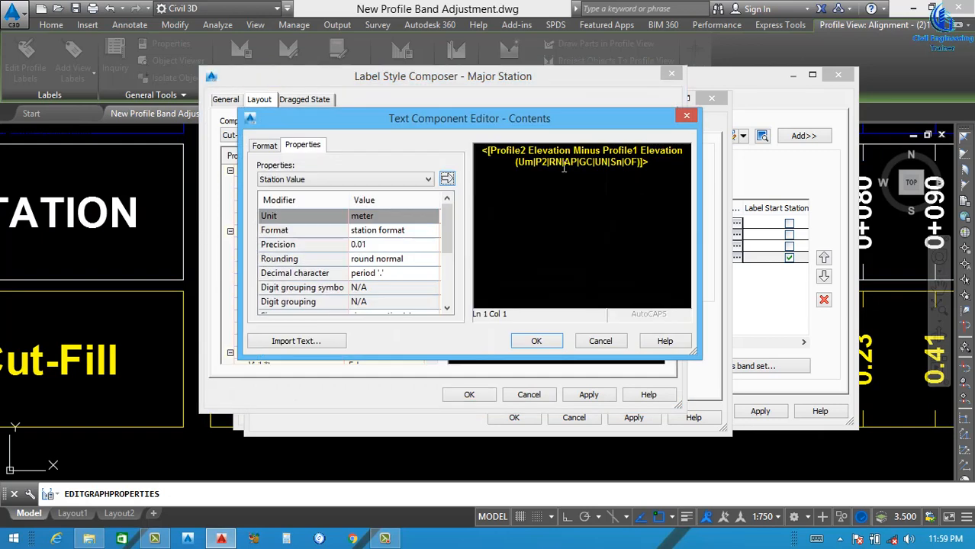
pyautogui.click(386, 233)
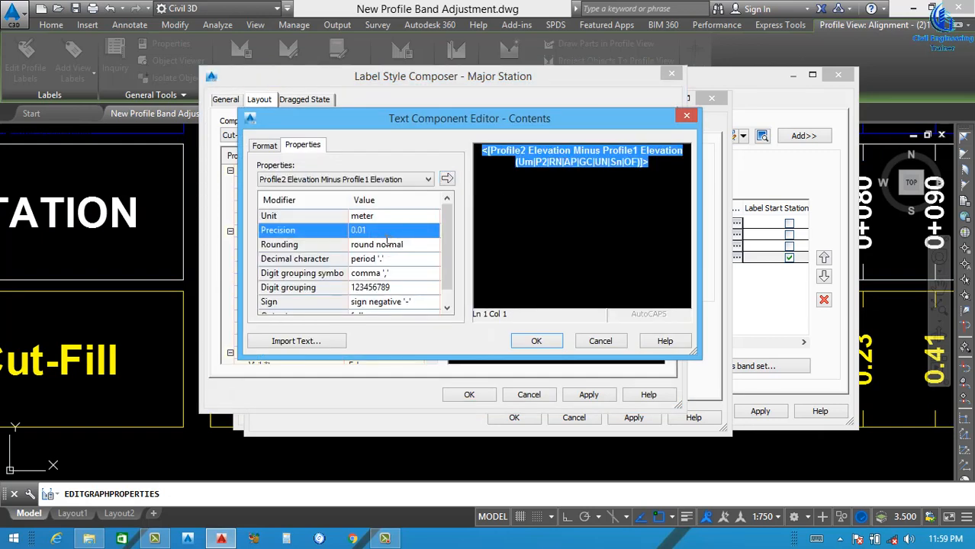
pyautogui.click(389, 229)
pyautogui.click(365, 273)
pyautogui.click(448, 180)
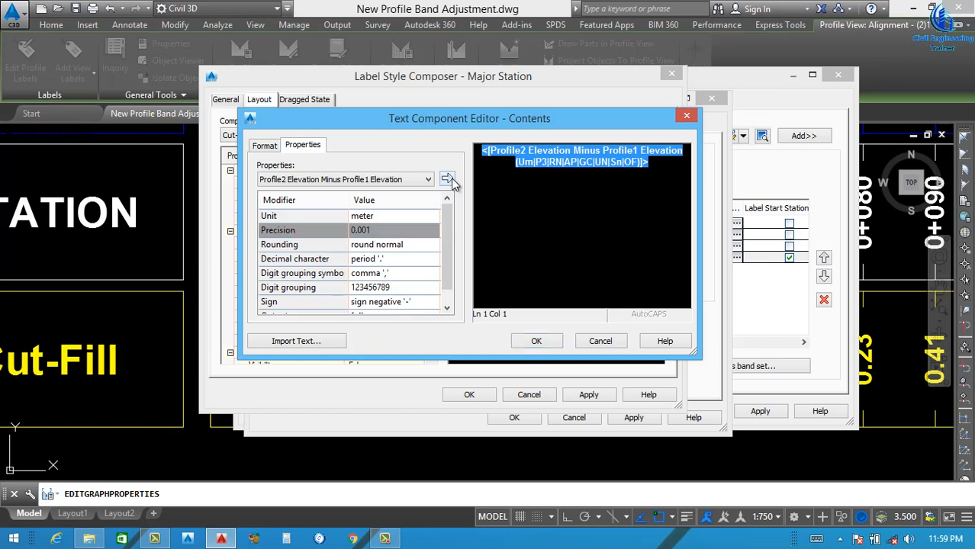
# - Apply the edited label contents, the Cut-Fill band style and the profile view properties
pyautogui.click(534, 341)
pyautogui.click(588, 395)
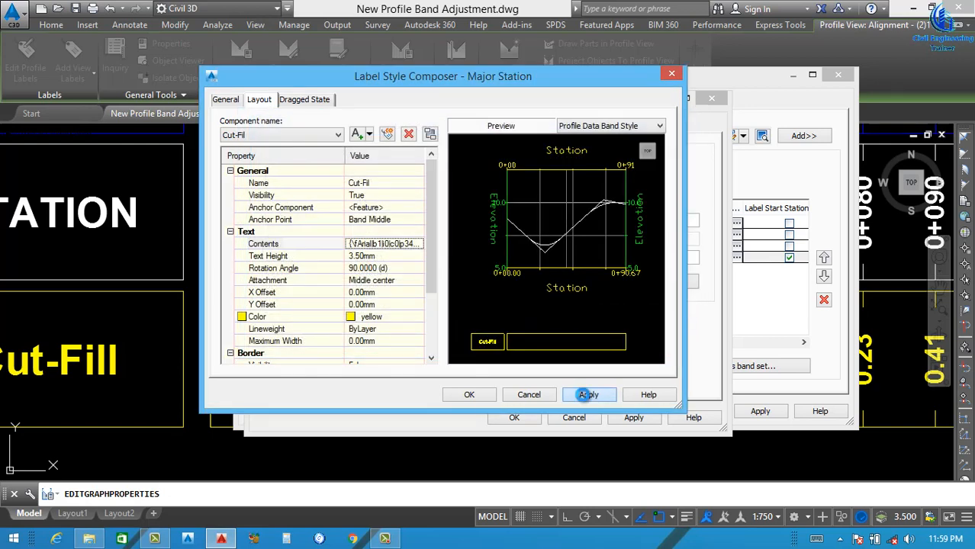
pyautogui.click(469, 394)
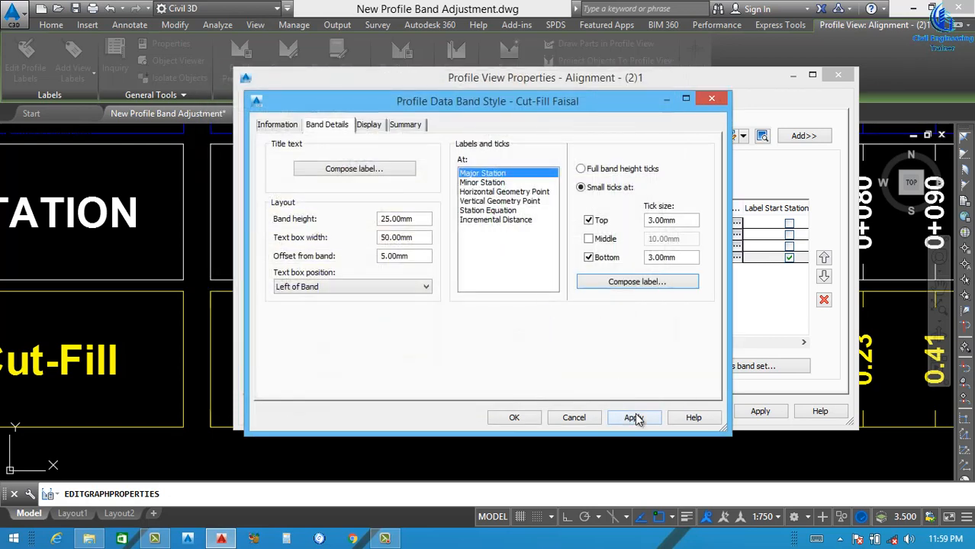
pyautogui.click(515, 424)
pyautogui.click(420, 208)
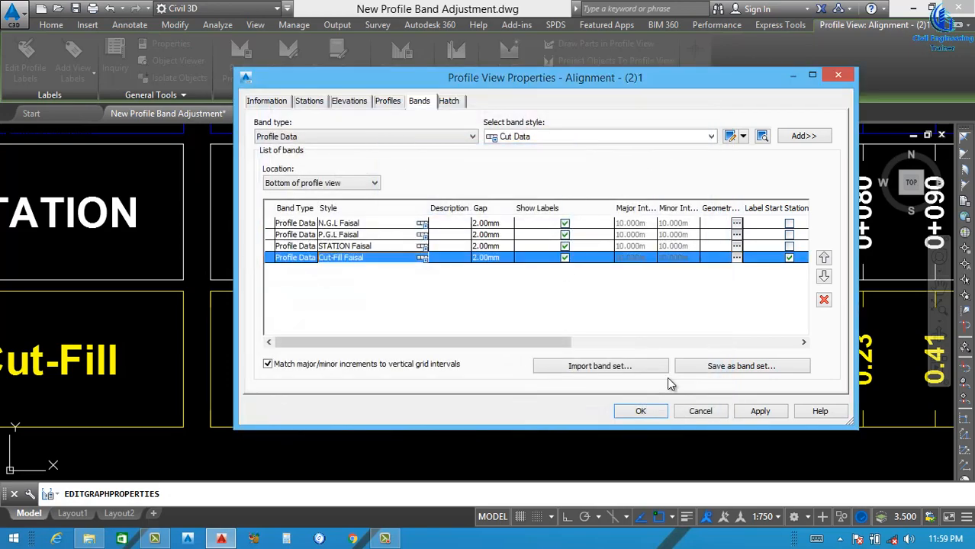
pyautogui.click(760, 412)
pyautogui.click(637, 412)
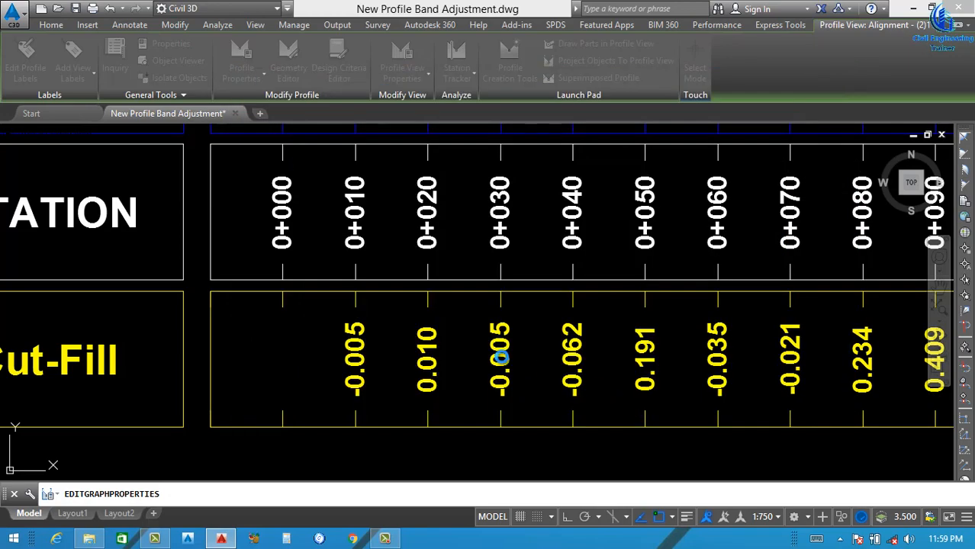
pyautogui.press('Escape')
# - Examine the Cut-Fill band's values along the stations and the overall profile view with its four bands
pyautogui.scroll(-3, 380, 331)
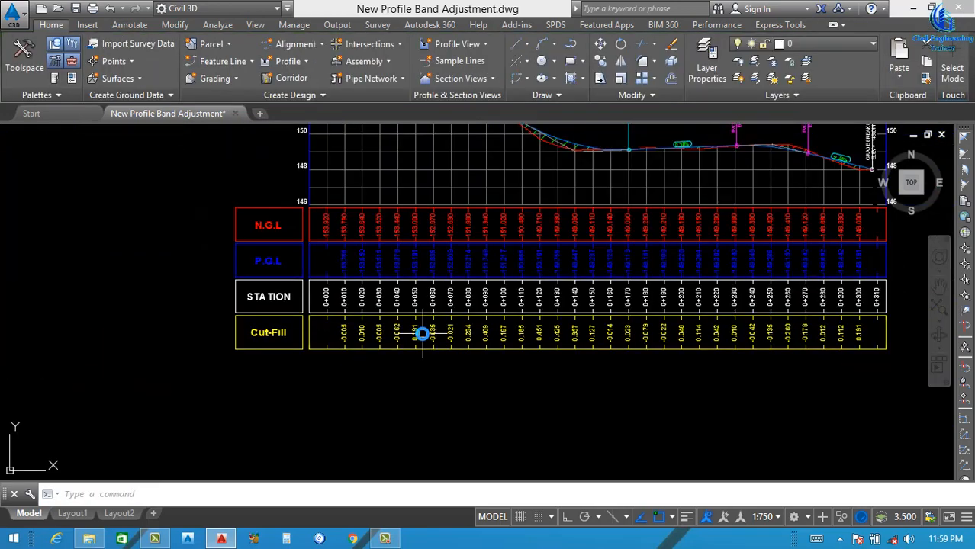
pyautogui.scroll(3, 420, 332)
pyautogui.scroll(-4, 437, 377)
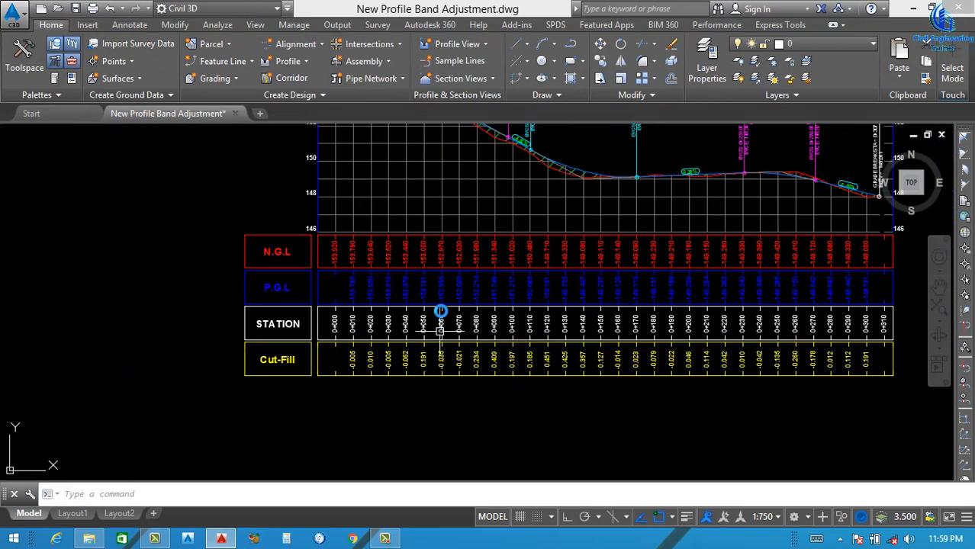
pyautogui.scroll(-2, 454, 256)
pyautogui.scroll(6, 494, 200)
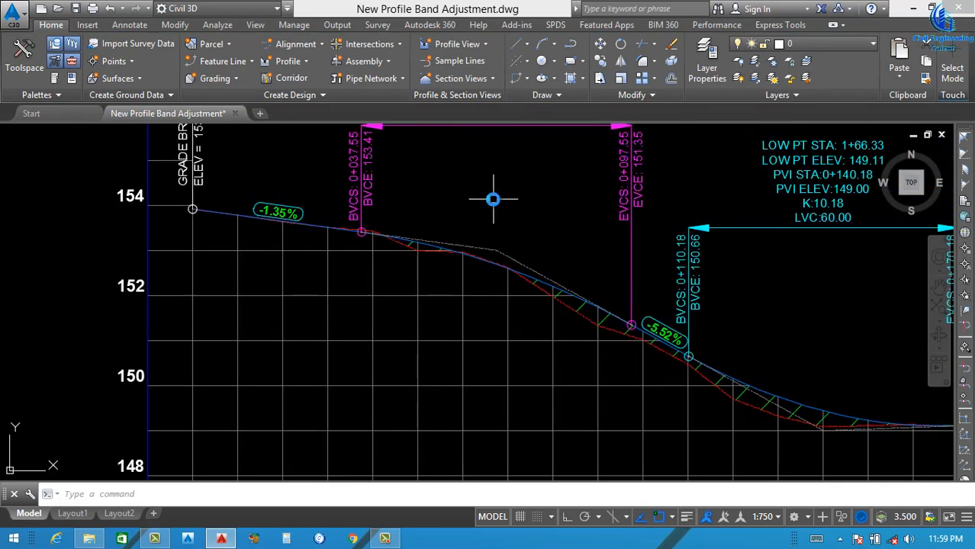
pyautogui.scroll(-6, 446, 221)
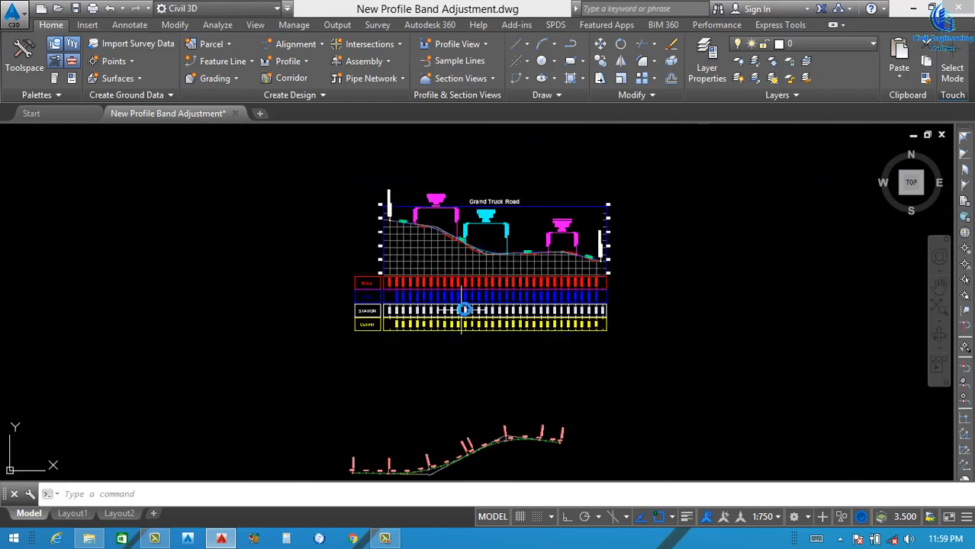
pyautogui.scroll(4, 465, 305)
pyautogui.scroll(-5, 394, 341)
pyautogui.scroll(5, 383, 348)
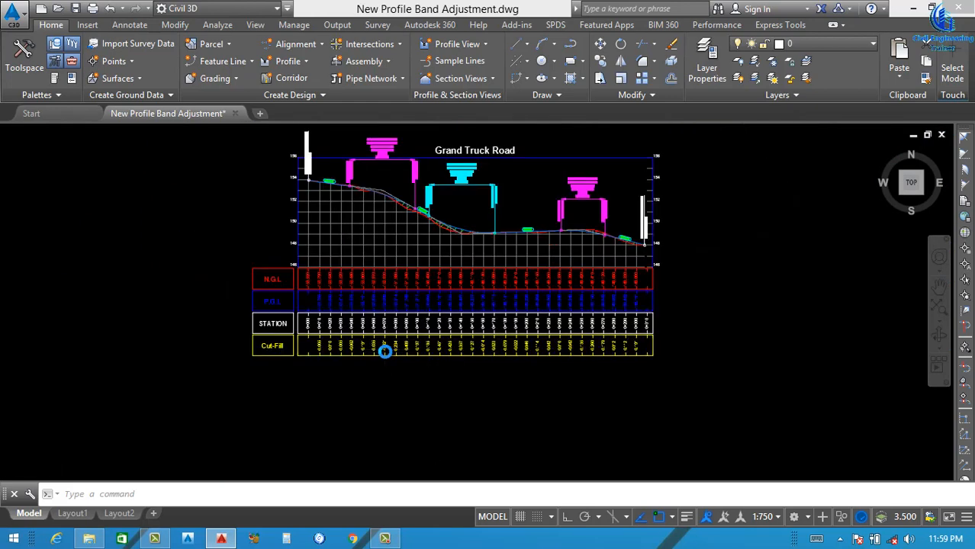
pyautogui.scroll(-2, 350, 392)
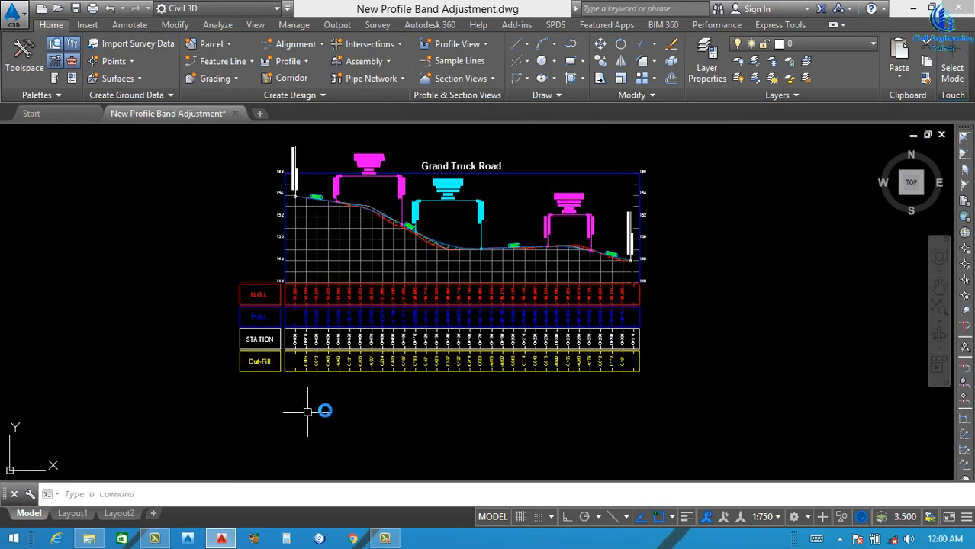
pyautogui.scroll(-3, 355, 336)
pyautogui.scroll(4, 420, 276)
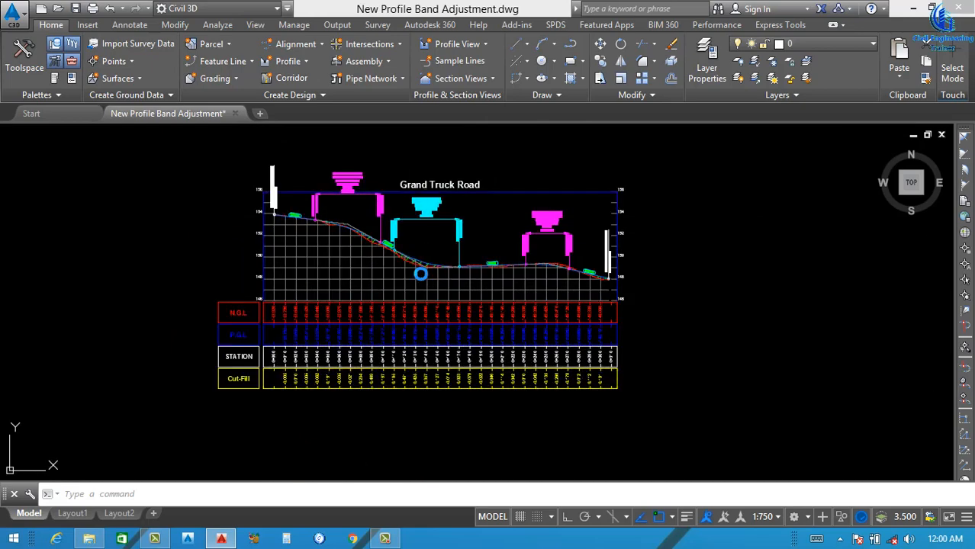
# - Add a Vertical Geometry band with the Geometry style at the bottom of the profile view, with a 2 mm gap
pyautogui.click(354, 267)
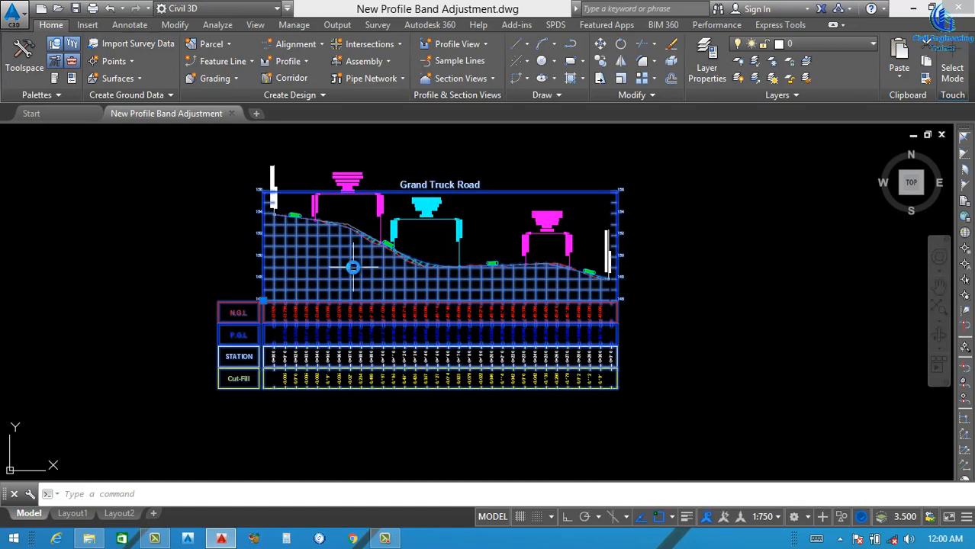
pyautogui.rightClick(494, 360)
pyautogui.click(565, 405)
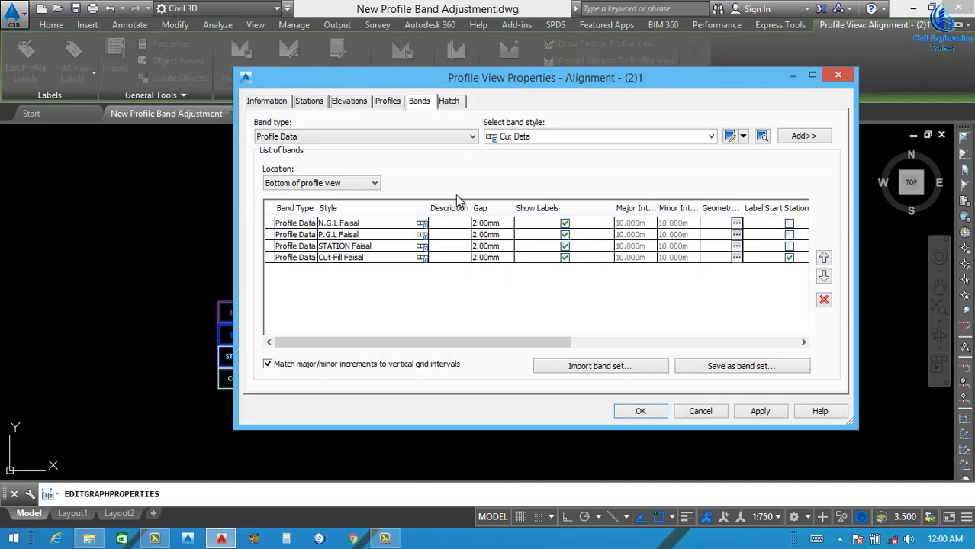
pyautogui.click(430, 139)
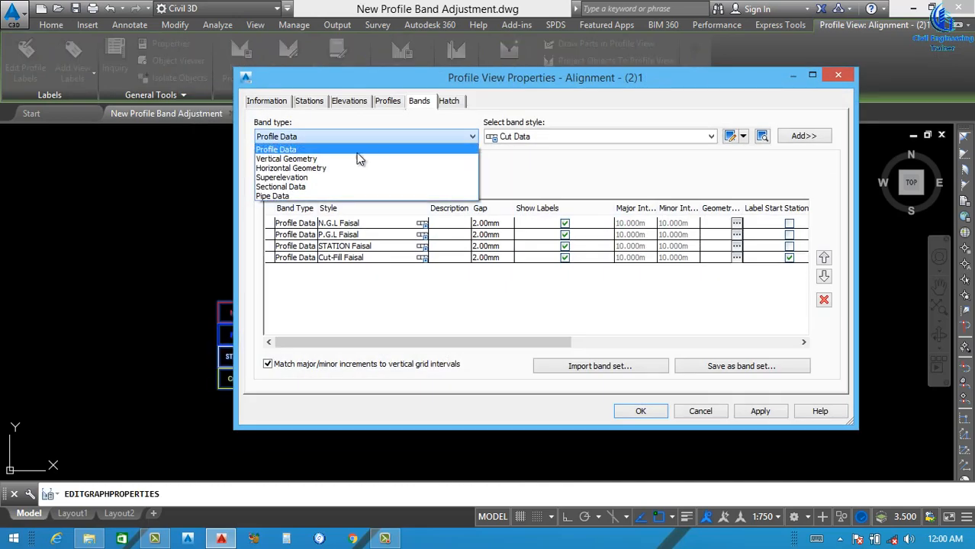
pyautogui.click(285, 160)
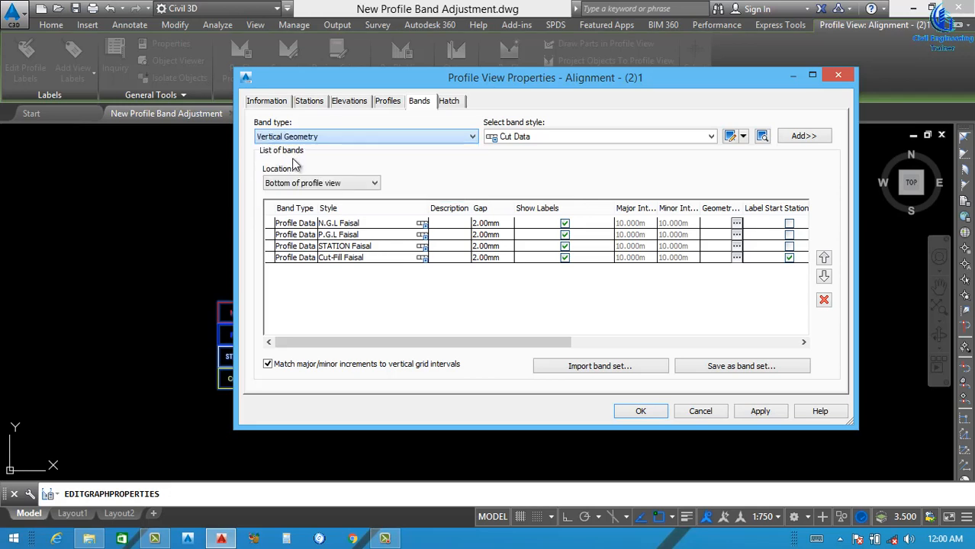
pyautogui.click(710, 138)
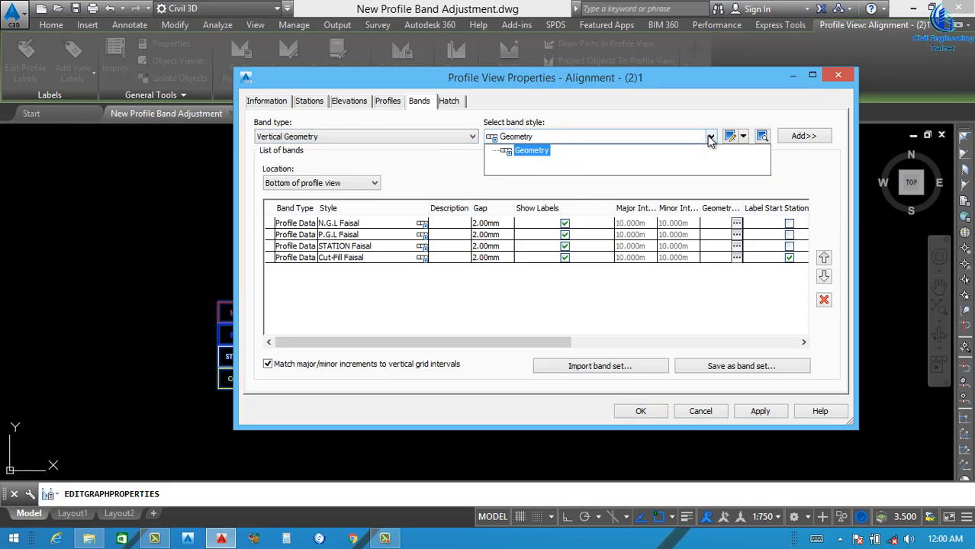
pyautogui.click(534, 152)
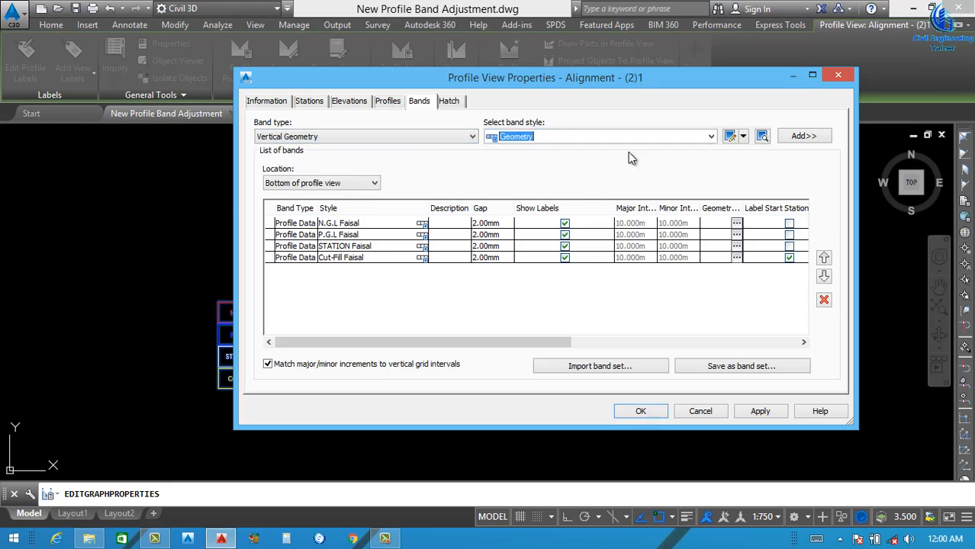
pyautogui.click(801, 137)
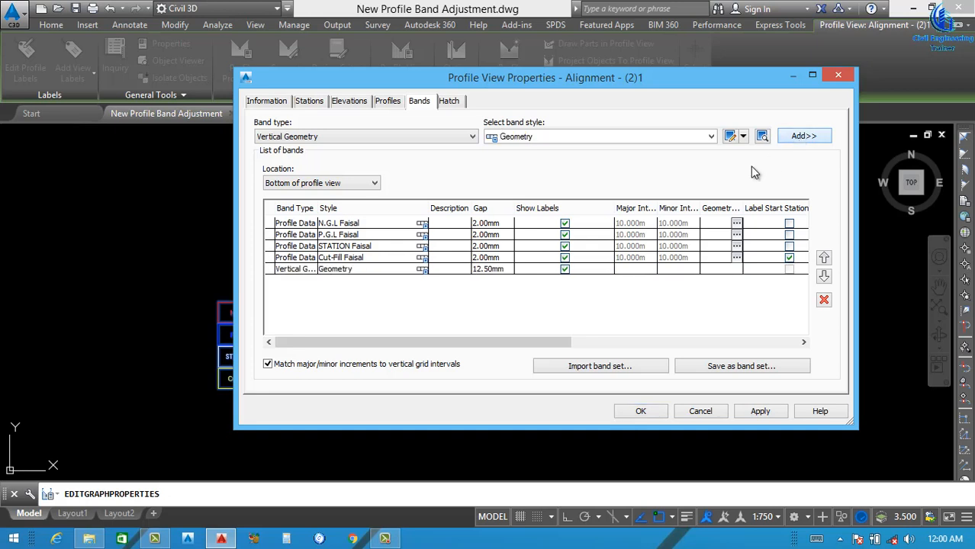
pyautogui.click(487, 269)
pyautogui.click(500, 269)
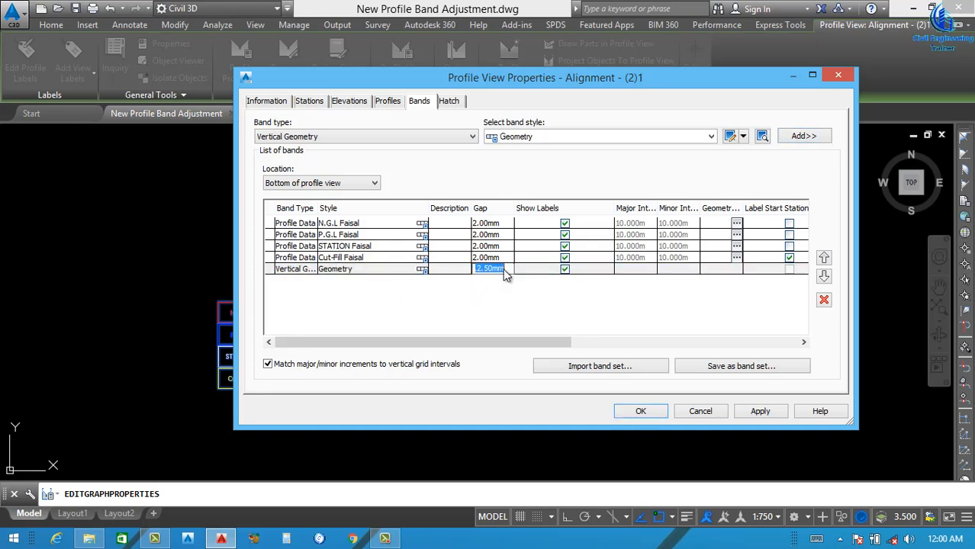
pyautogui.click(446, 321)
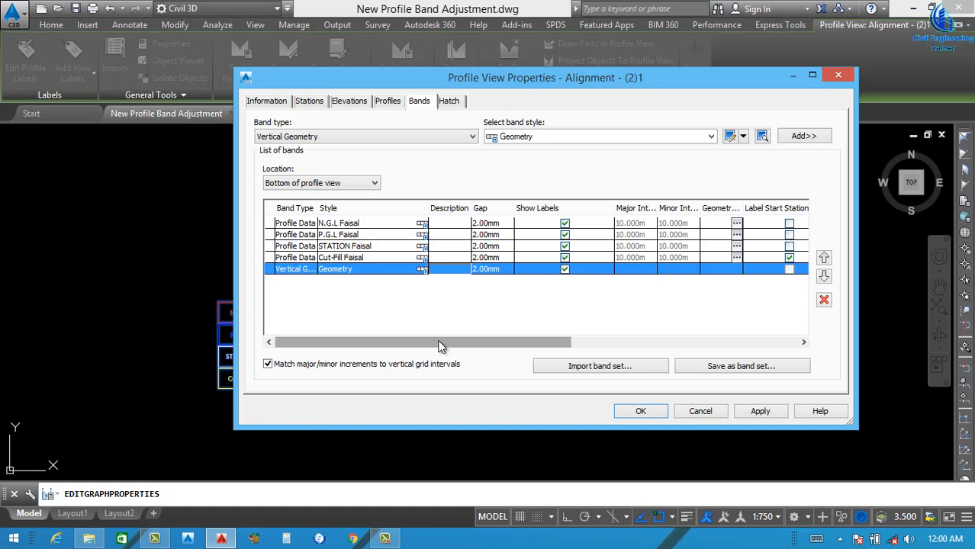
# - Set the Vertical Geometry band's Profile1 to P.G.L and apply the profile view properties
pyautogui.moveTo(438, 345); pyautogui.dragTo(588, 328)
pyautogui.click(623, 271)
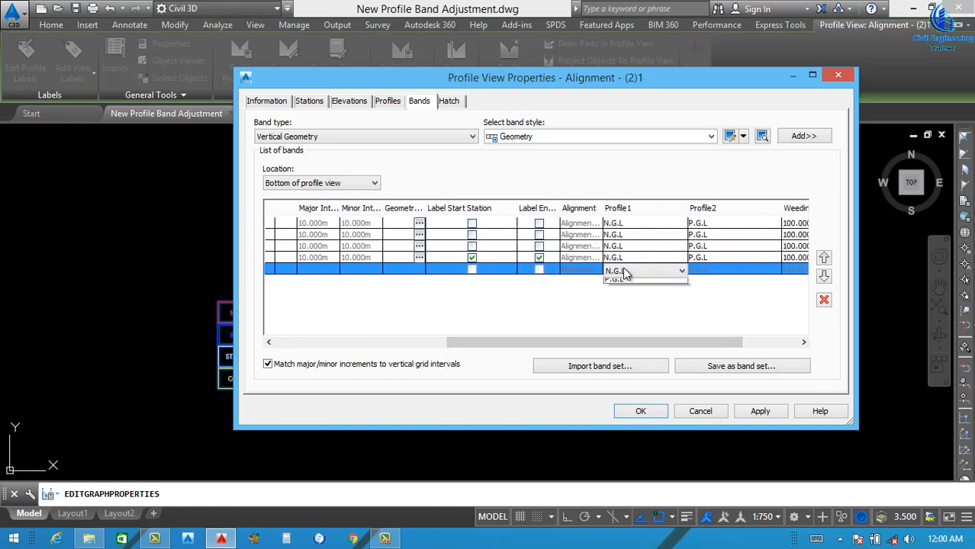
pyautogui.click(620, 293)
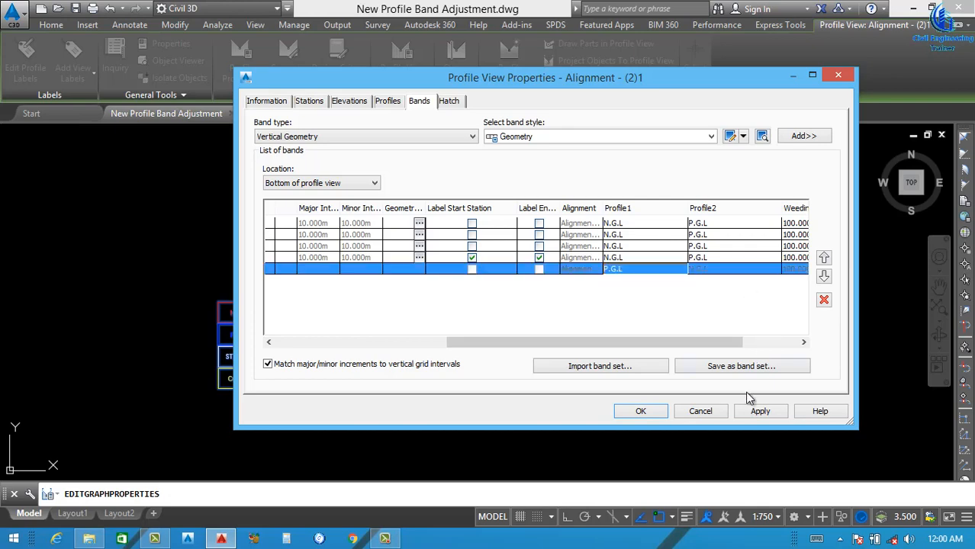
pyautogui.click(759, 412)
pyautogui.click(639, 413)
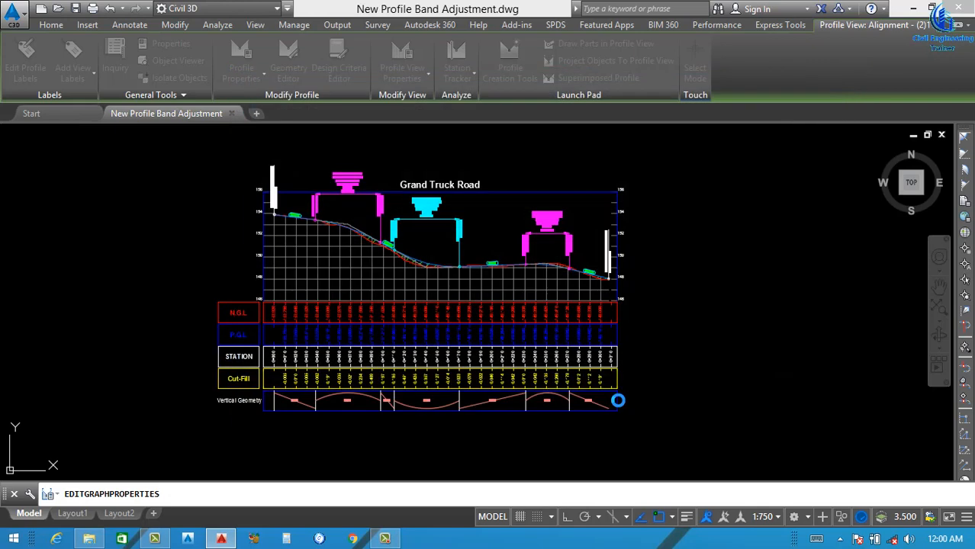
# - Examine the Vertical Geometry band's tangents, curves, length labels and title below the Cut-Fill band
pyautogui.scroll(4, 294, 433)
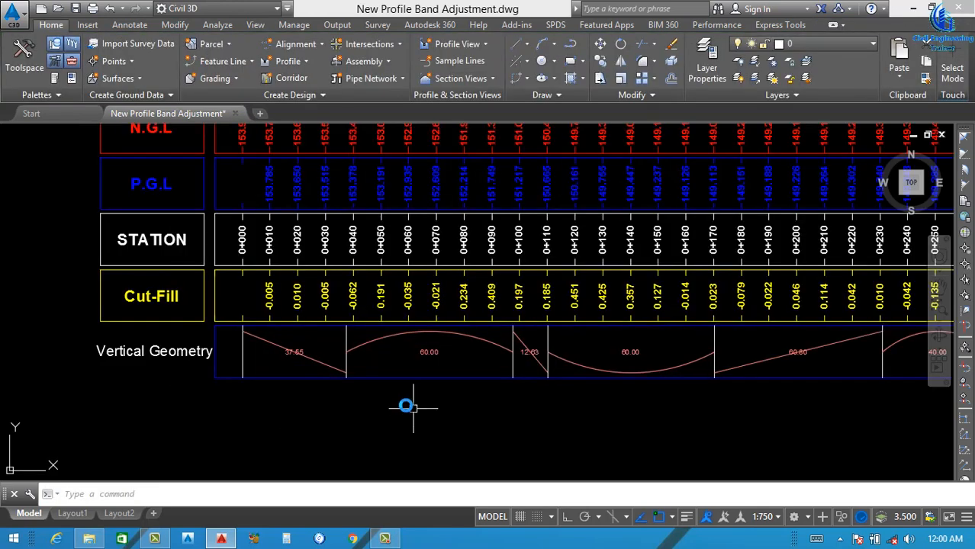
pyautogui.scroll(2, 469, 363)
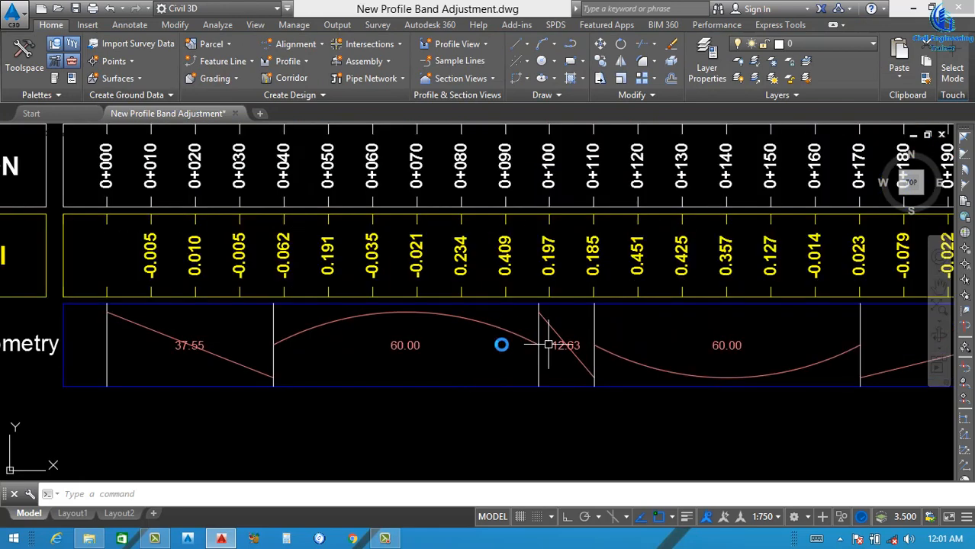
pyautogui.scroll(-2, 571, 349)
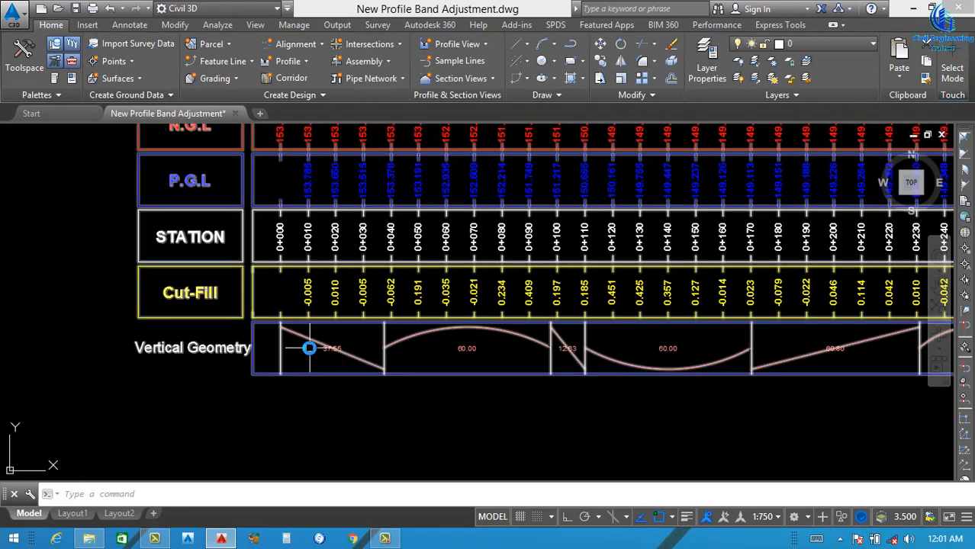
pyautogui.scroll(-2, 312, 344)
pyautogui.scroll(2, 279, 348)
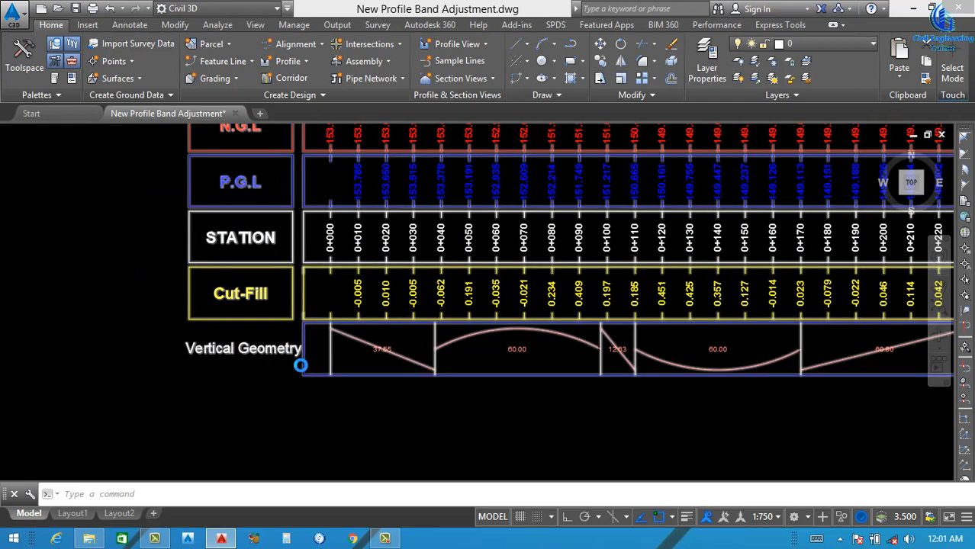
# - In the Vertical Geometry band's style, set the offset from band to 5 mm and the text box width to 50 mm
pyautogui.scroll(-2, 328, 364)
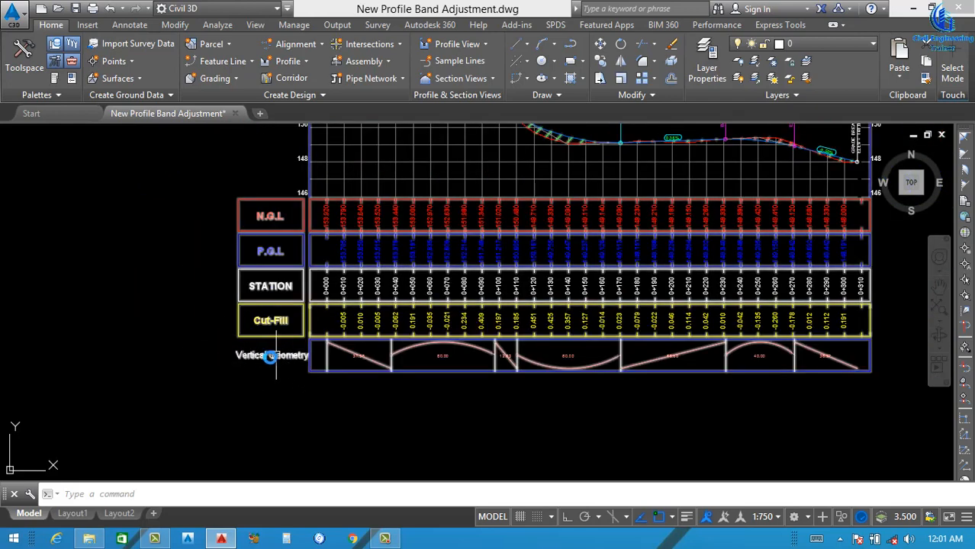
pyautogui.scroll(-2, 333, 372)
pyautogui.scroll(2, 305, 369)
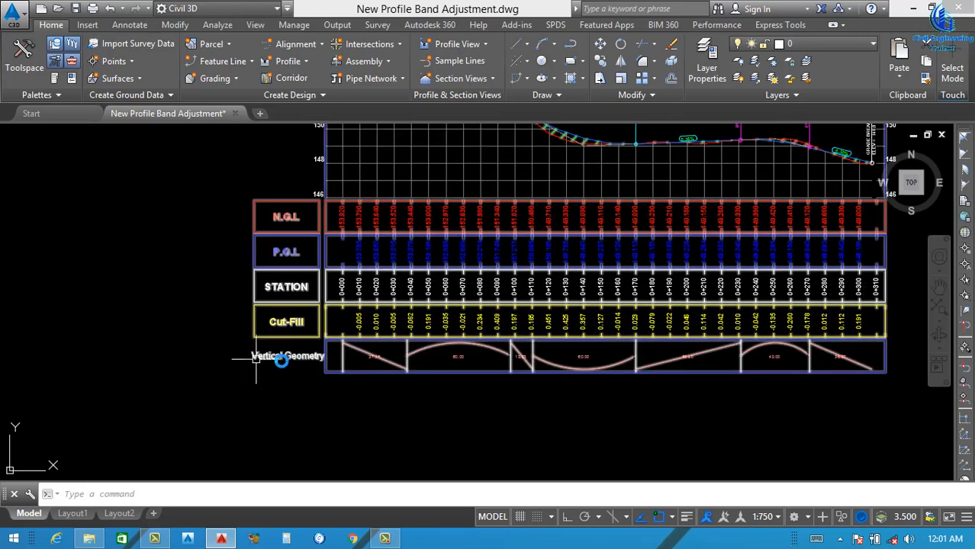
pyautogui.click(324, 363)
pyautogui.rightClick(323, 143)
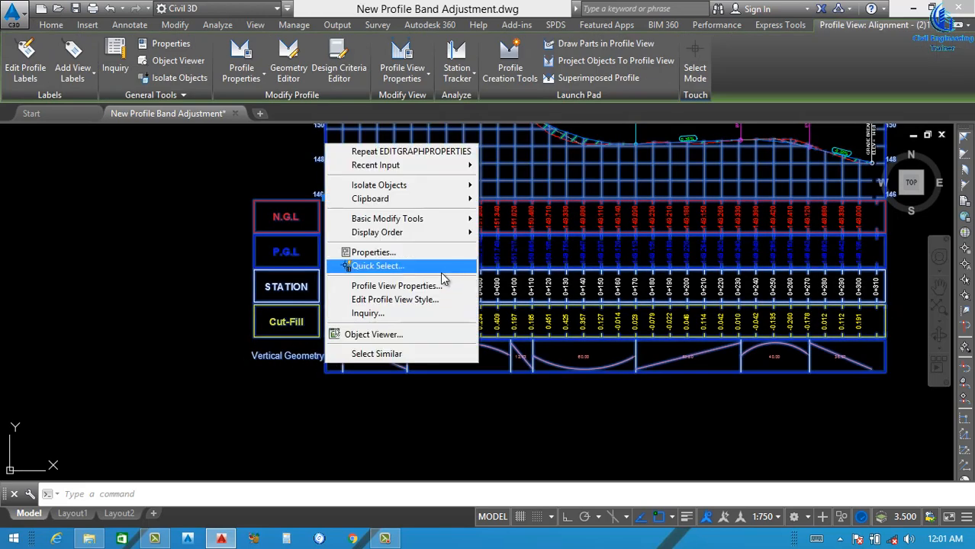
pyautogui.click(427, 286)
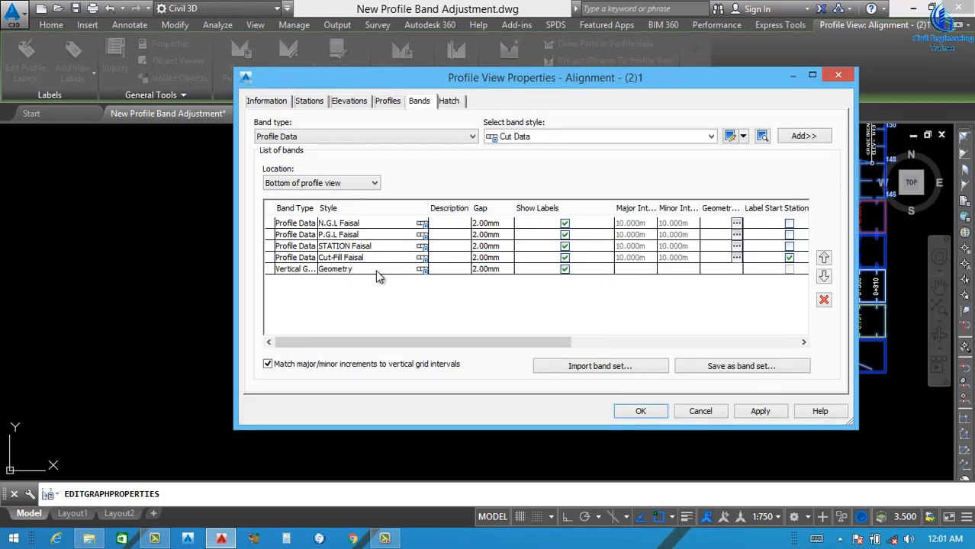
pyautogui.click(407, 271)
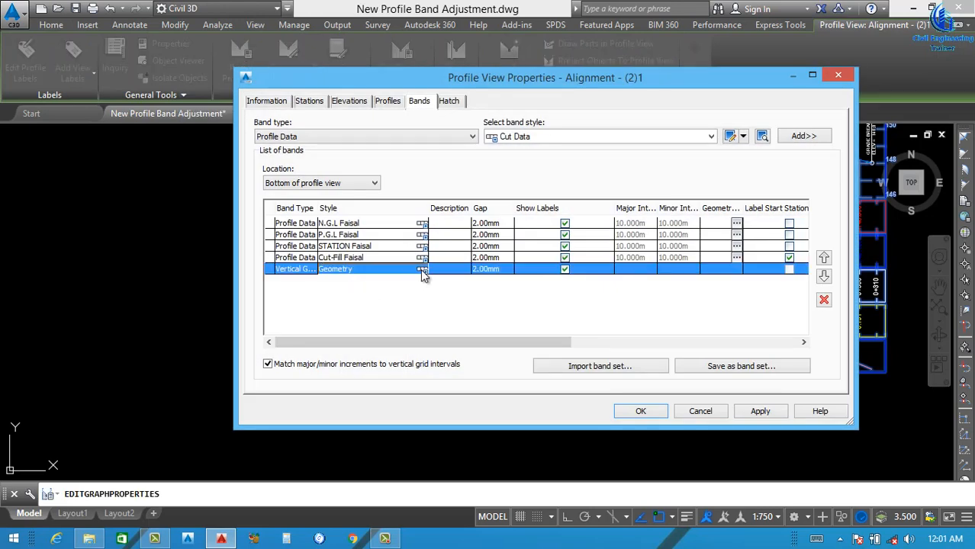
pyautogui.click(422, 271)
pyautogui.click(525, 181)
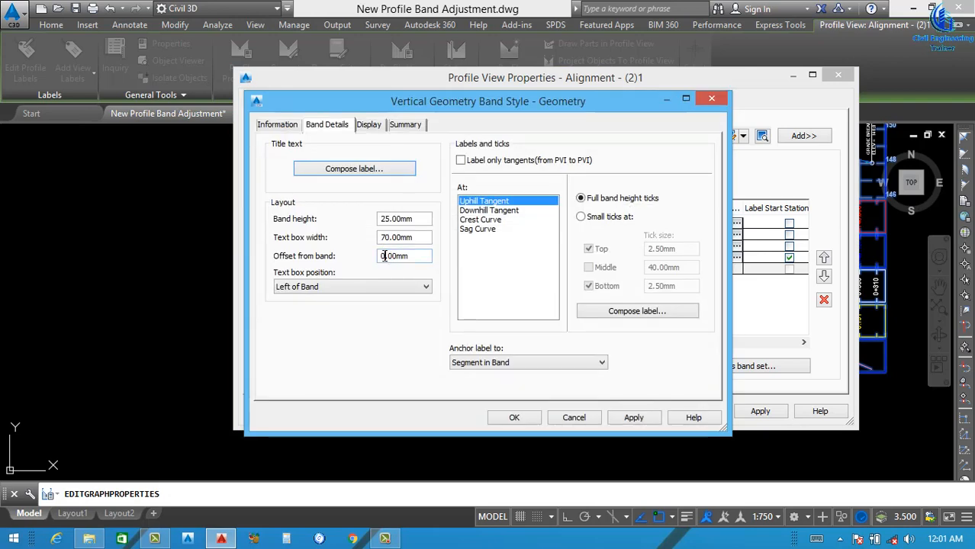
pyautogui.moveTo(384, 257); pyautogui.dragTo(374, 261)
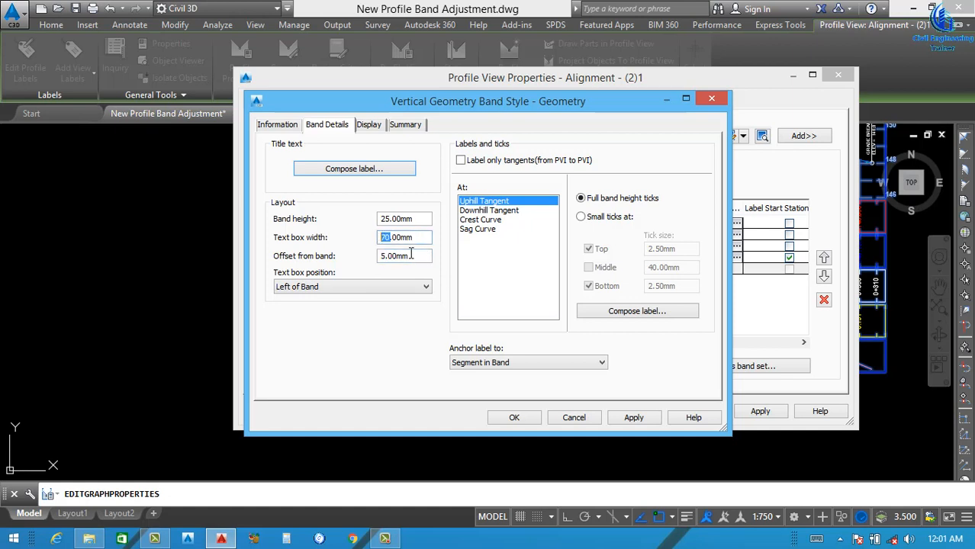
pyautogui.write('50')
# - Make the band title box visible and colour both the band border and the title box green
pyautogui.click(368, 126)
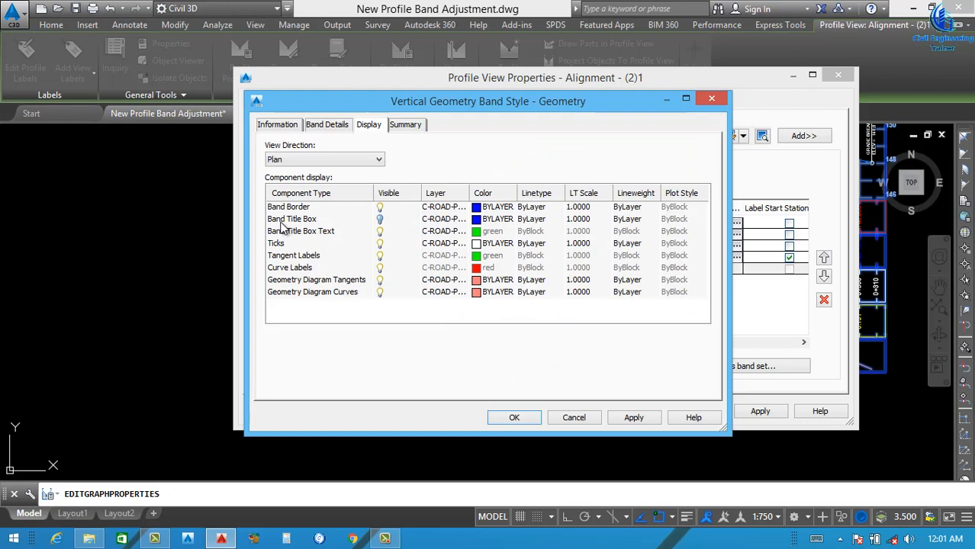
pyautogui.click(381, 220)
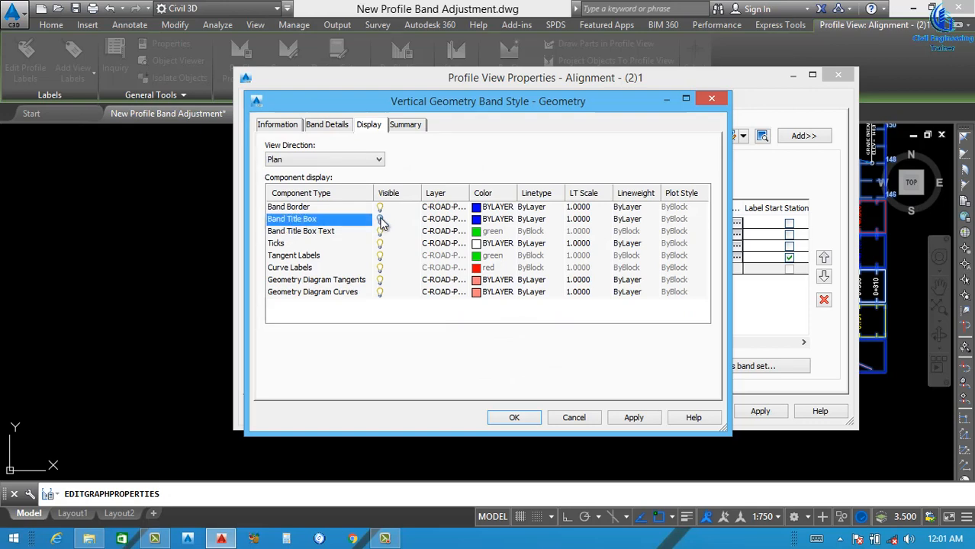
pyautogui.click(482, 207)
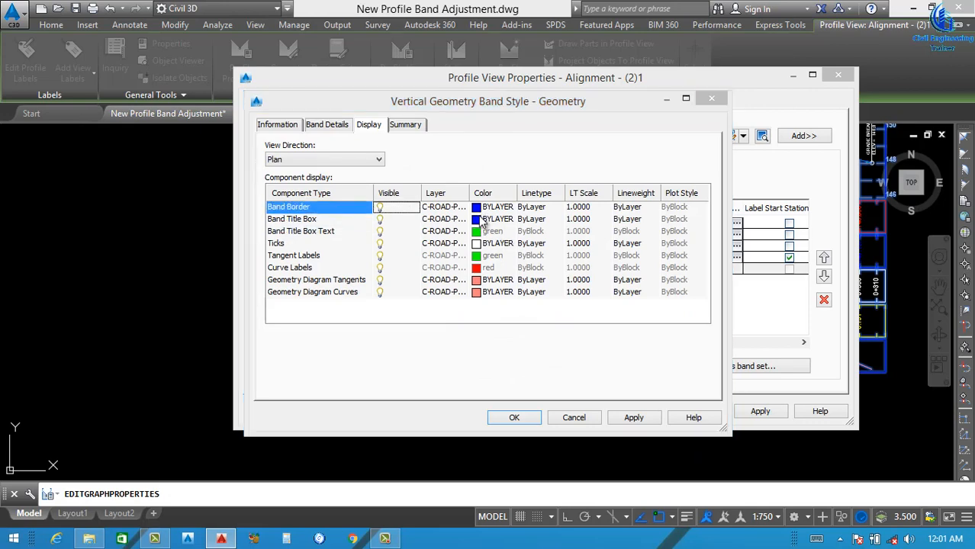
pyautogui.click(403, 302)
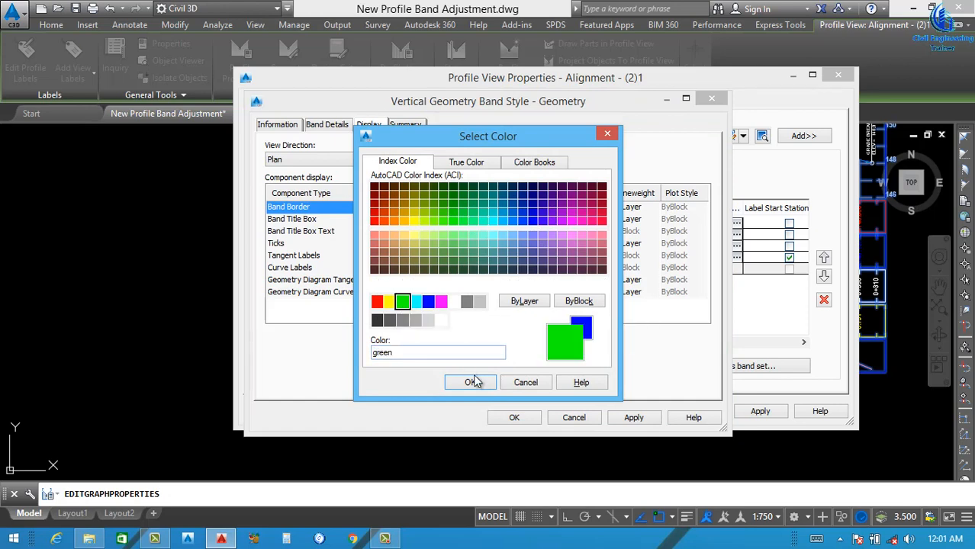
pyautogui.click(471, 383)
pyautogui.click(482, 220)
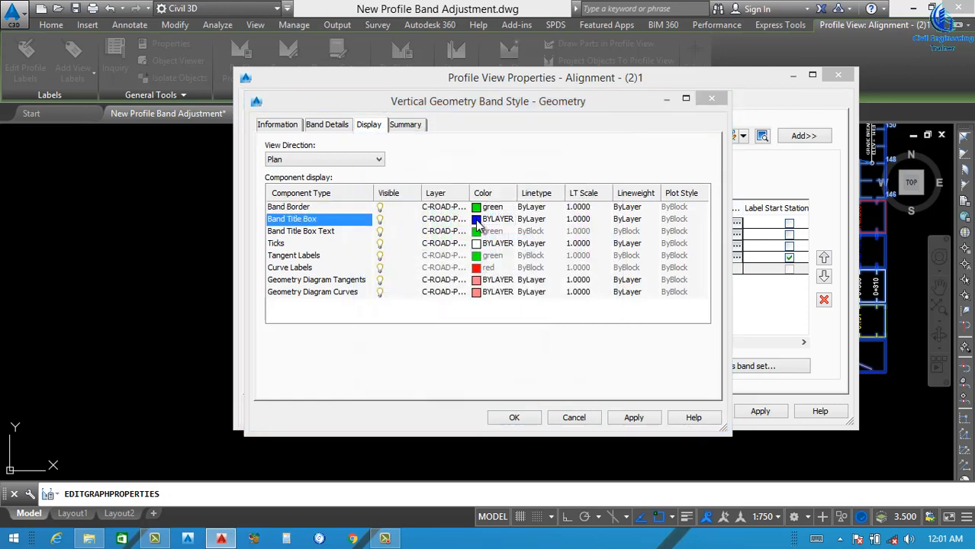
pyautogui.click(402, 302)
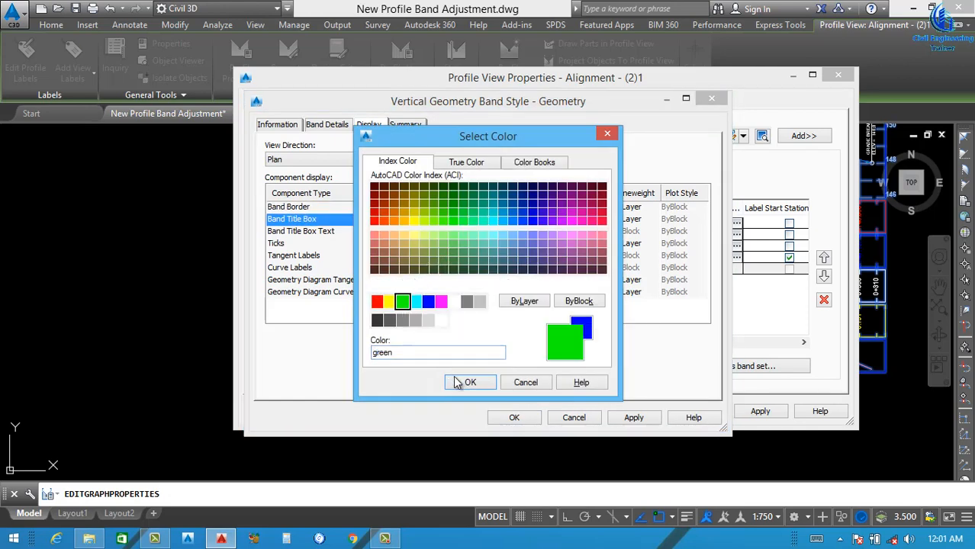
pyautogui.press('Return')
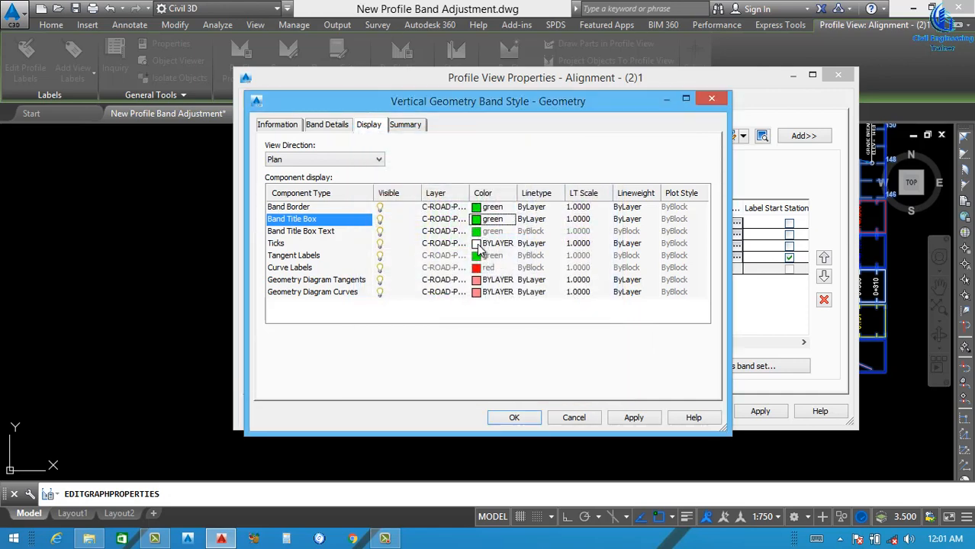
pyautogui.click(479, 244)
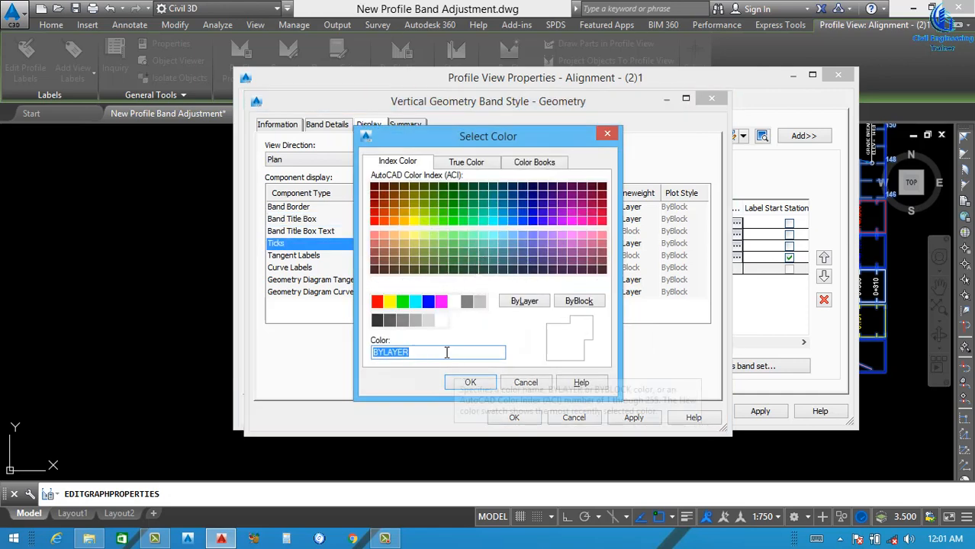
pyautogui.click(405, 305)
pyautogui.click(479, 383)
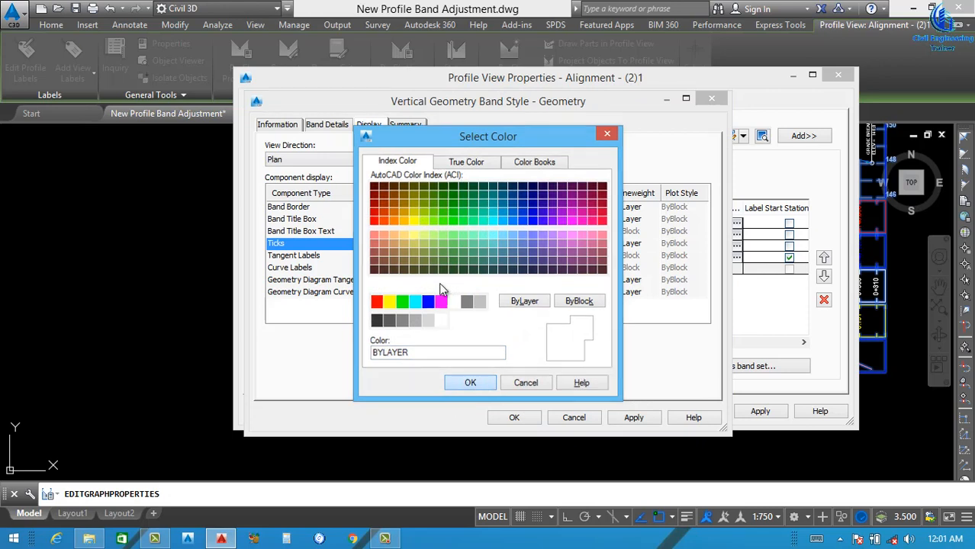
pyautogui.press('Return')
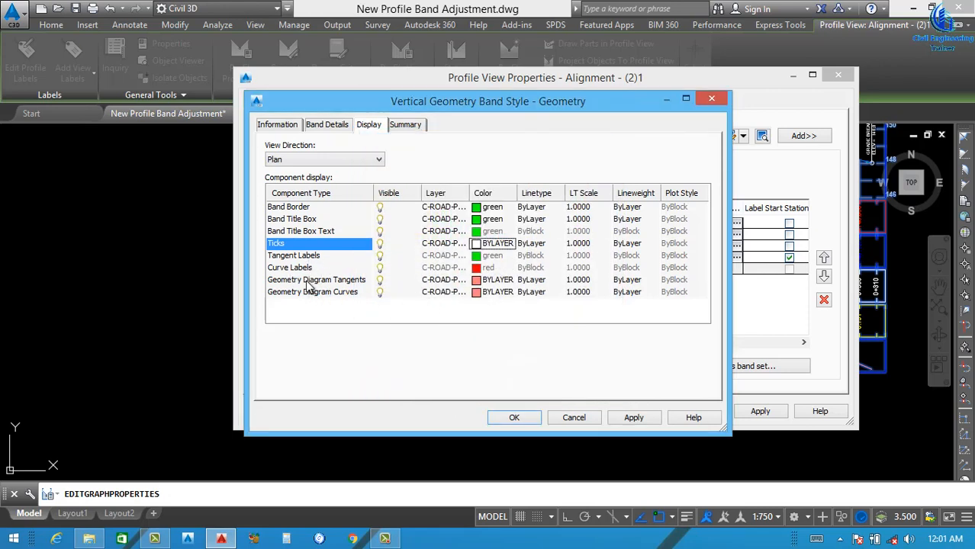
# - Set the colour of the Geometry Diagram Tangents and Geometry Diagram Curves to cyan
pyautogui.click(479, 280)
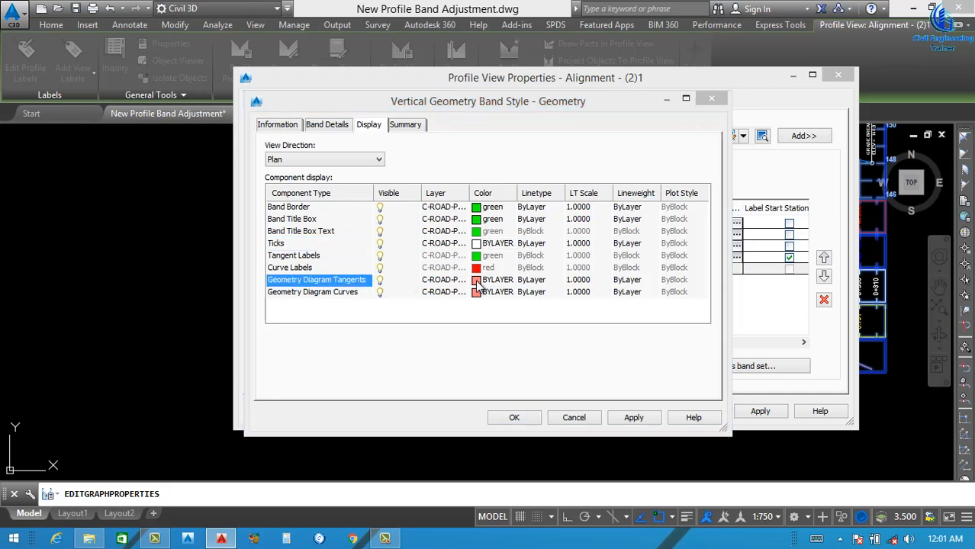
pyautogui.click(403, 303)
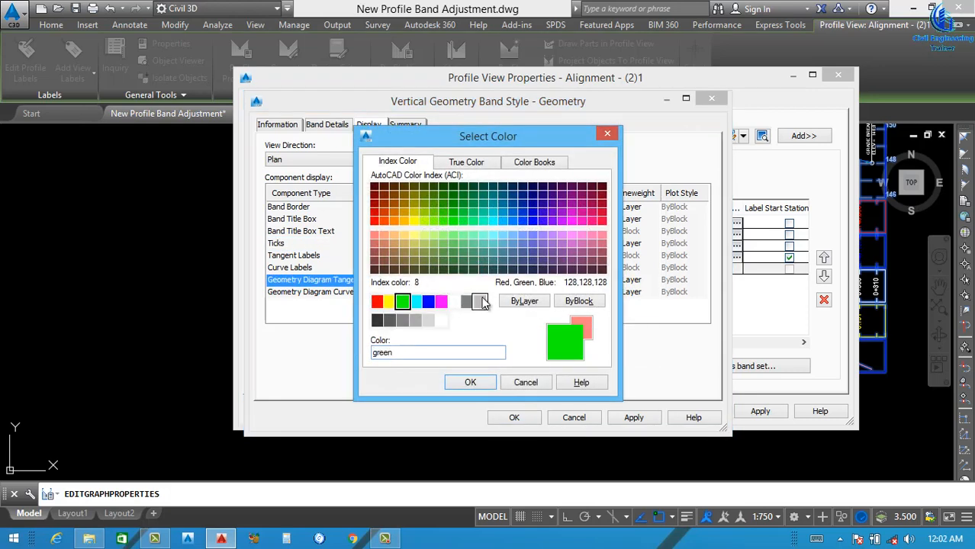
pyautogui.click(417, 303)
pyautogui.click(470, 382)
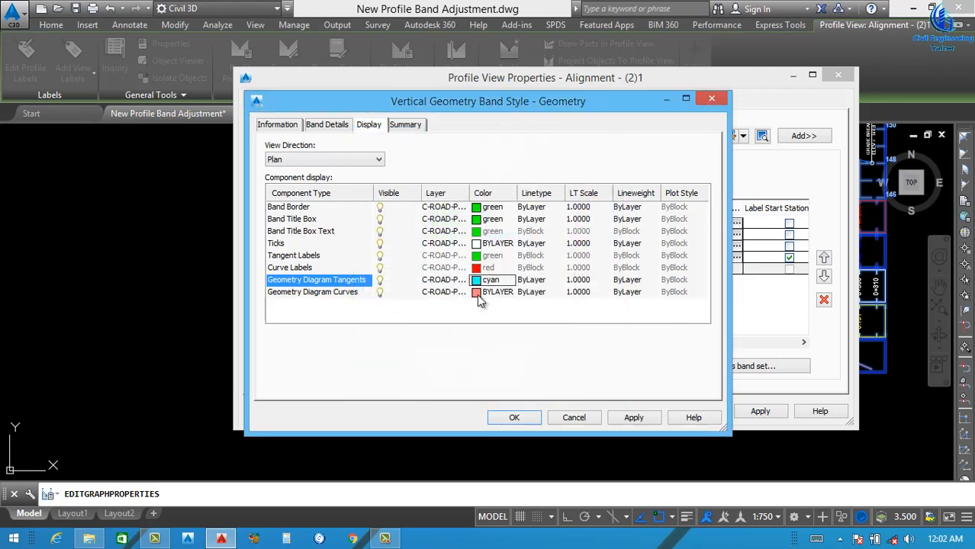
pyautogui.click(476, 293)
pyautogui.click(476, 292)
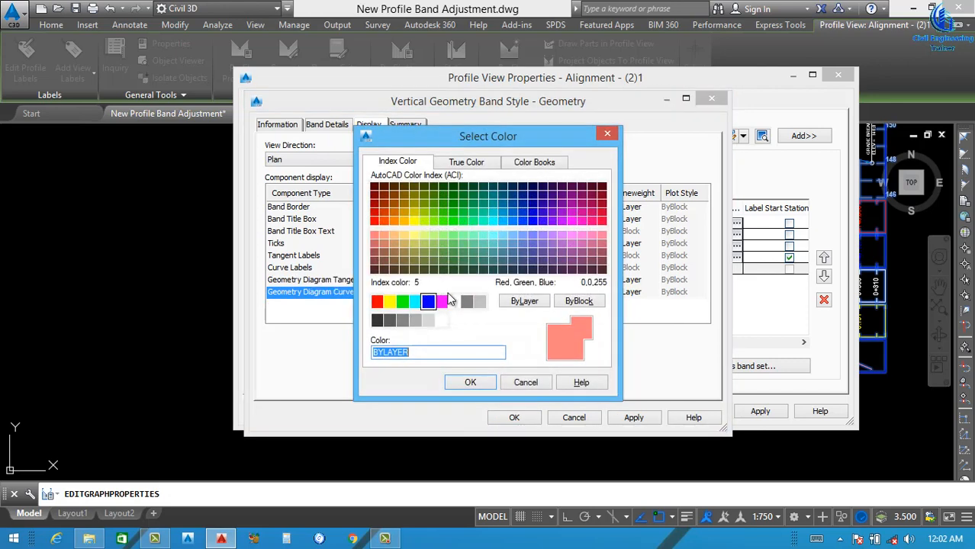
pyautogui.click(415, 302)
pyautogui.click(470, 382)
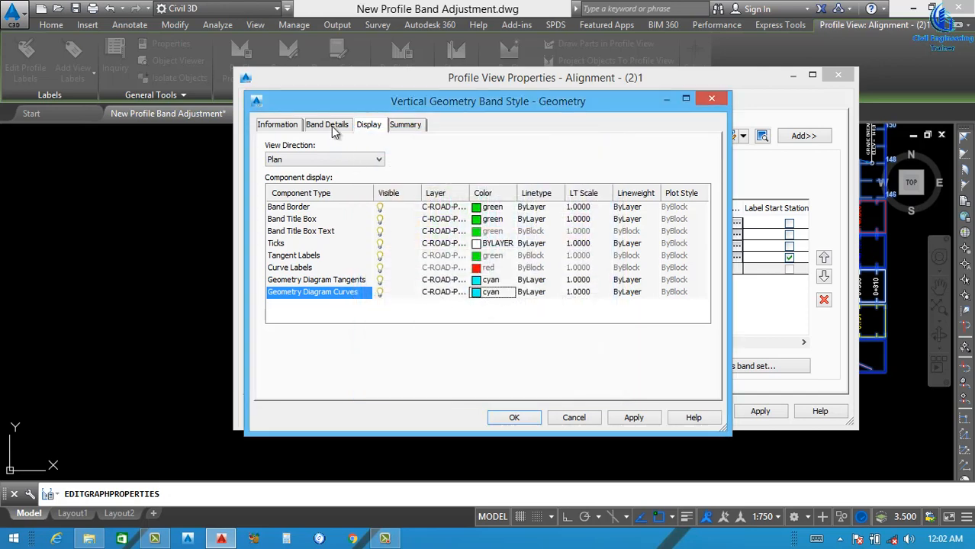
# - Rename the Geometry band style as Vertical Geometry
pyautogui.click(332, 126)
pyautogui.click(294, 127)
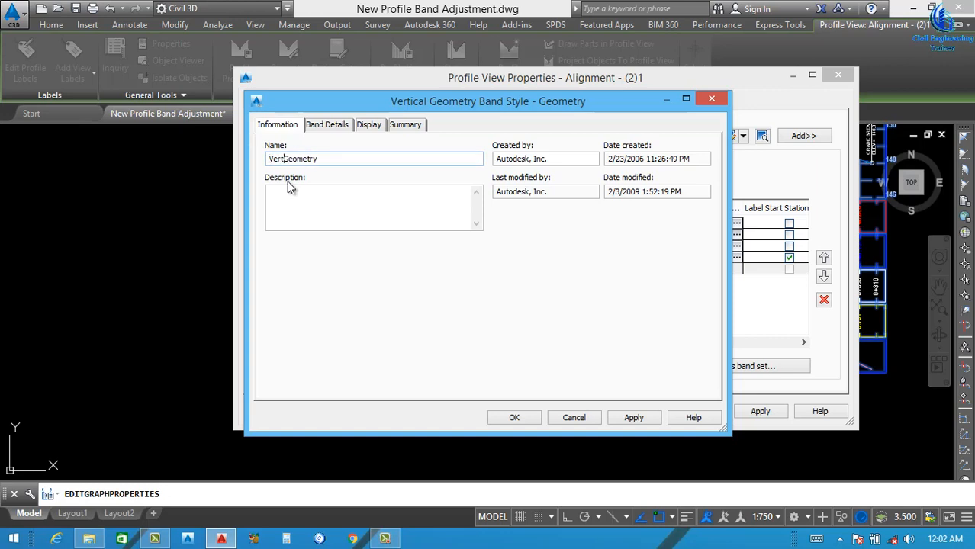
pyautogui.write('cal')
pyautogui.moveTo(351, 158); pyautogui.dragTo(278, 162)
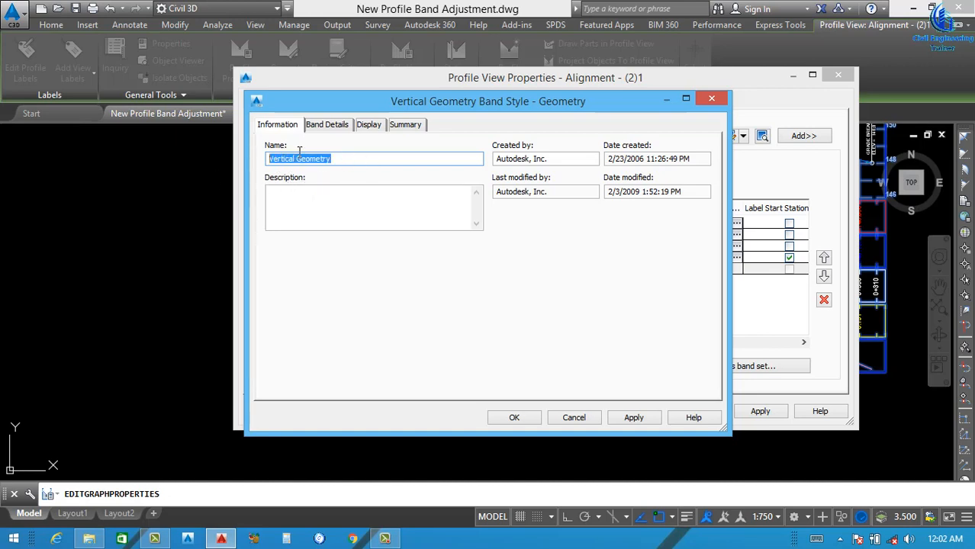
# - Open the band title's label composer and name its text component Vertical Geometry
pyautogui.click(329, 126)
pyautogui.click(374, 169)
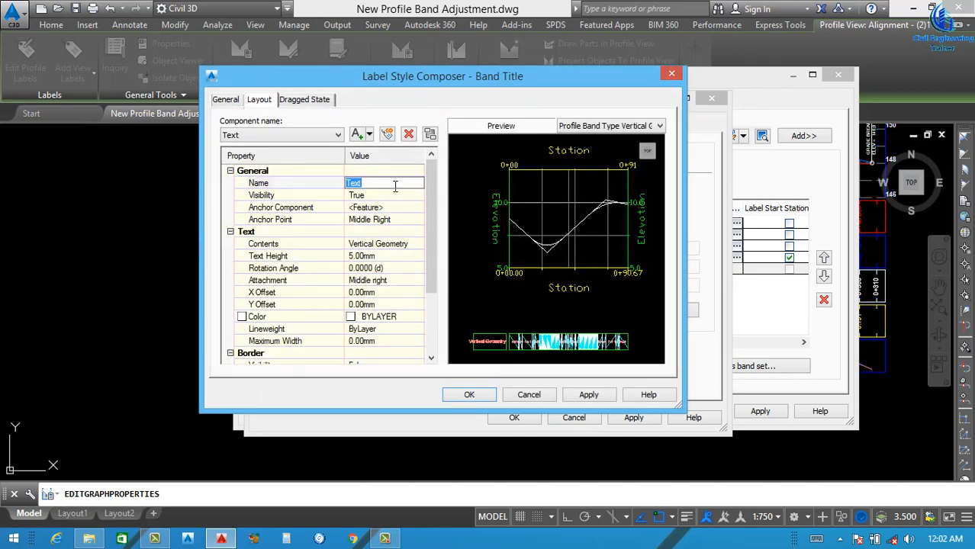
pyautogui.write('Vertical Geometry')
# - Split the title's text contents into two lines, Vertical above Geometry
pyautogui.click(412, 244)
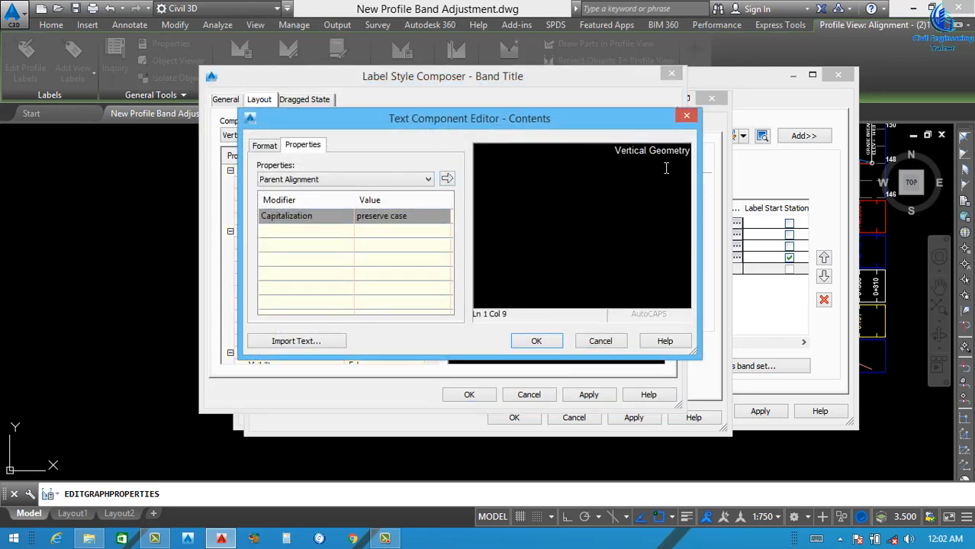
pyautogui.press('Return')
pyautogui.moveTo(649, 164); pyautogui.dragTo(687, 147)
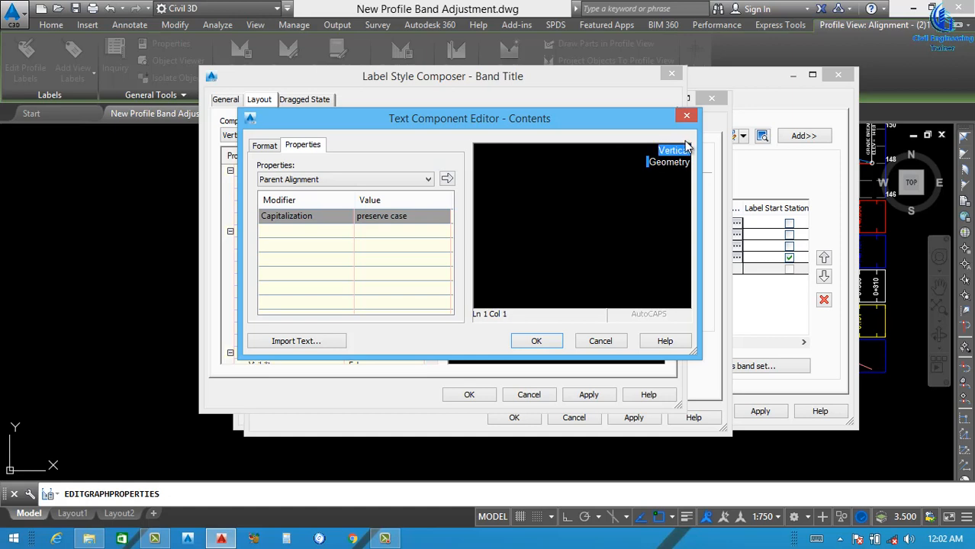
pyautogui.click(680, 170)
# - Format the whole title text as centred, bold and green, and accept the contents
pyautogui.hotkey('ctrl', 'a')
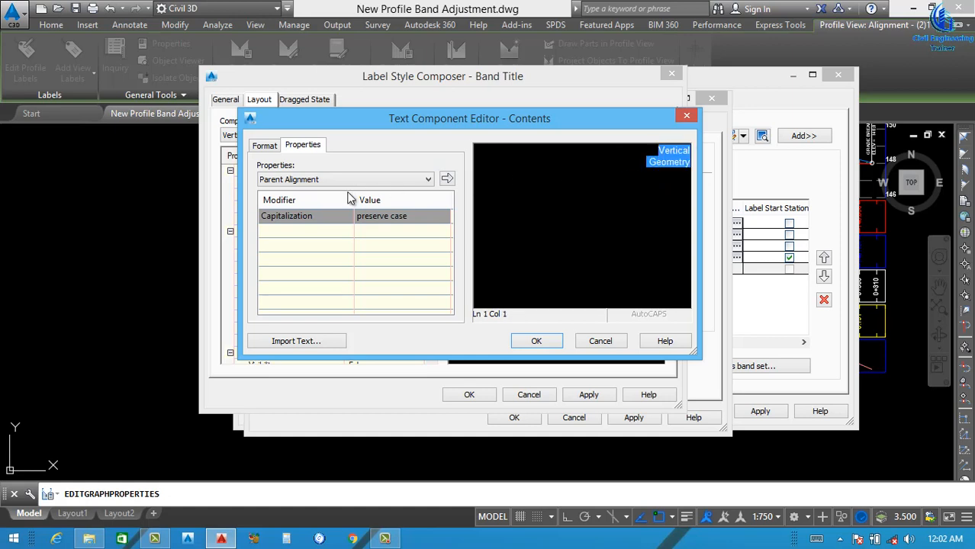
pyautogui.click(273, 148)
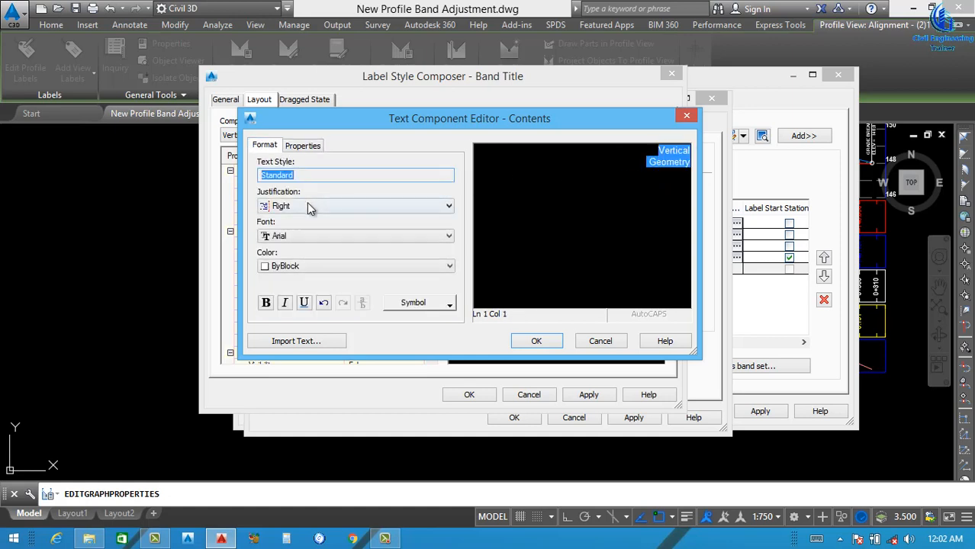
pyautogui.click(306, 204)
pyautogui.click(301, 230)
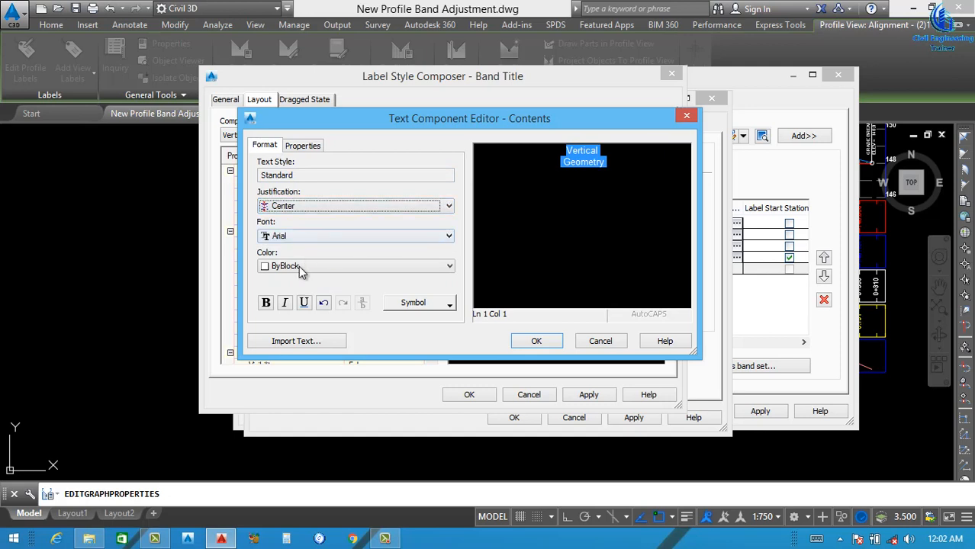
pyautogui.click(343, 265)
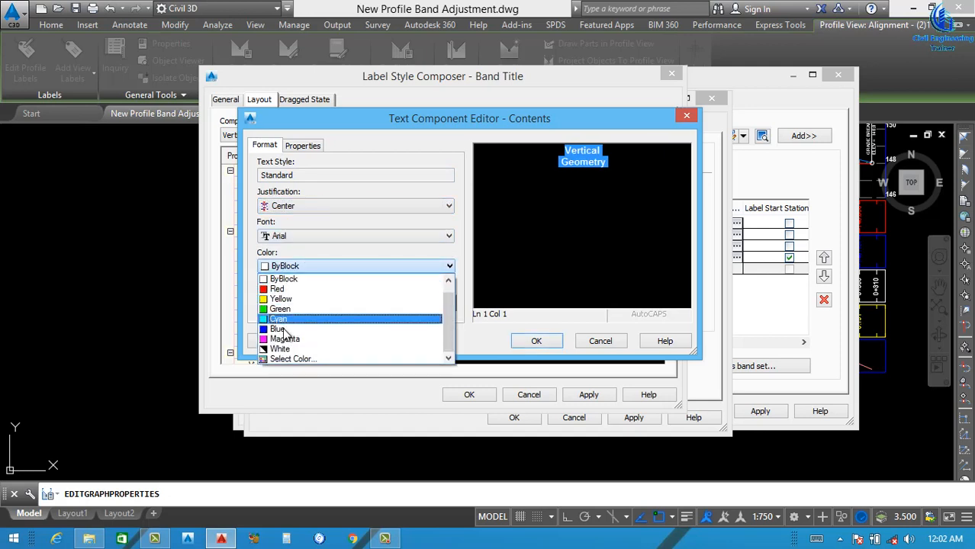
pyautogui.click(288, 309)
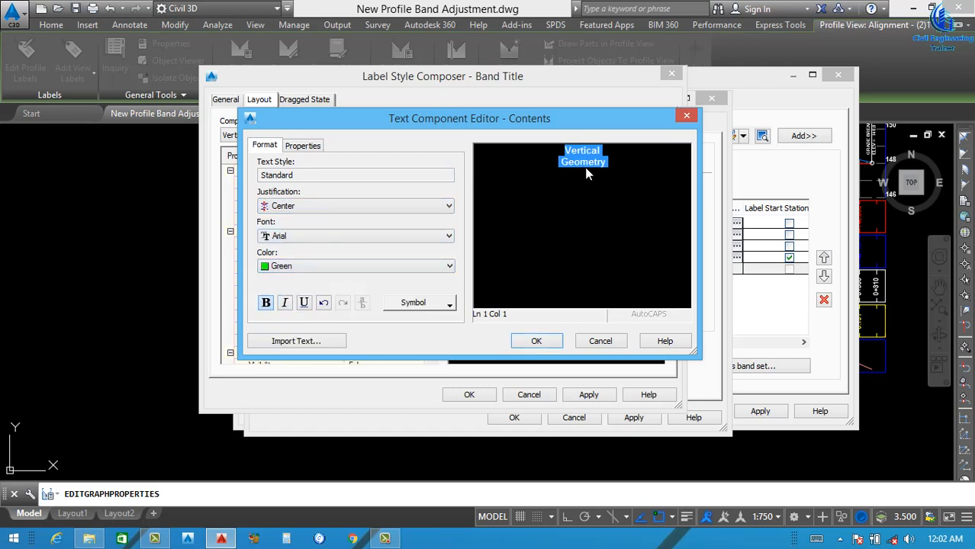
pyautogui.click(538, 341)
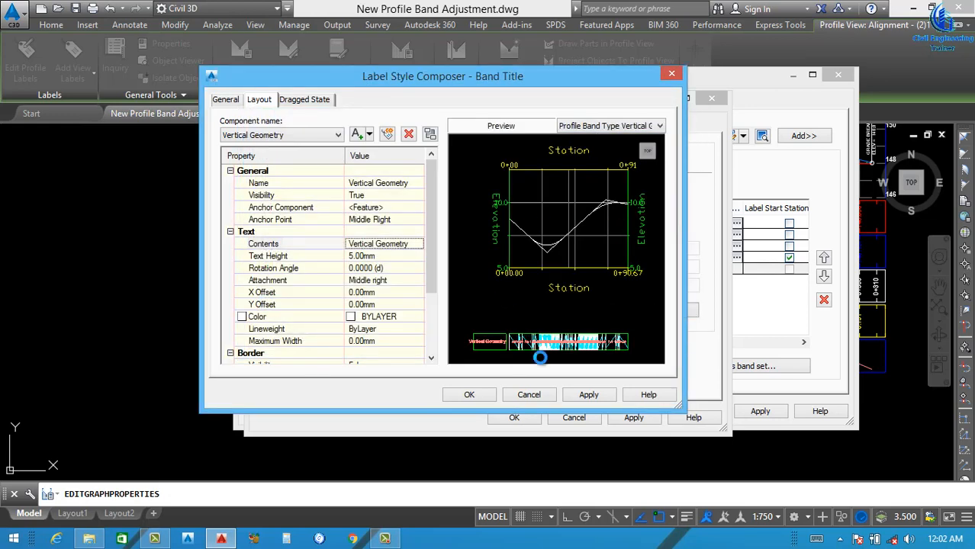
# - Set the band title text's attachment to Middle center
pyautogui.click(385, 282)
pyautogui.click(385, 282)
pyautogui.click(372, 329)
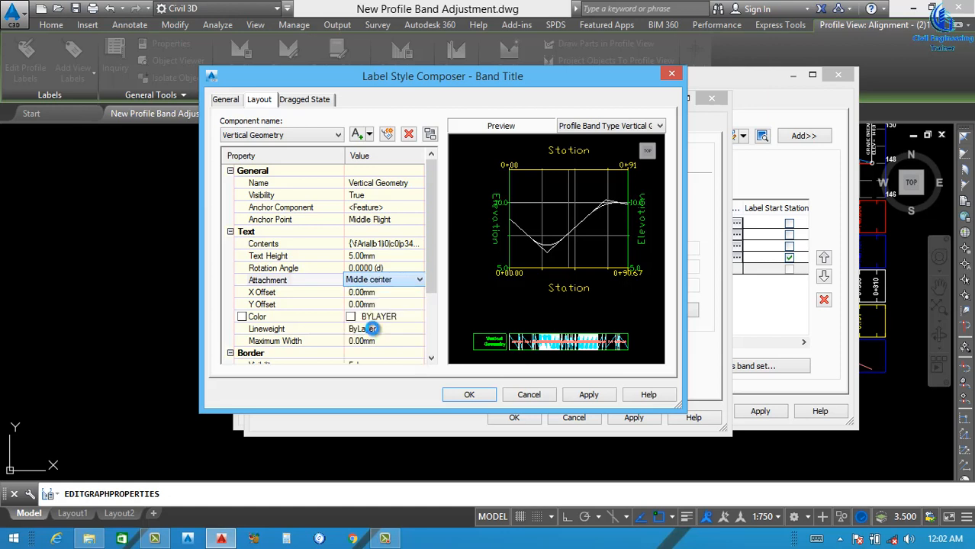
pyautogui.click(390, 260)
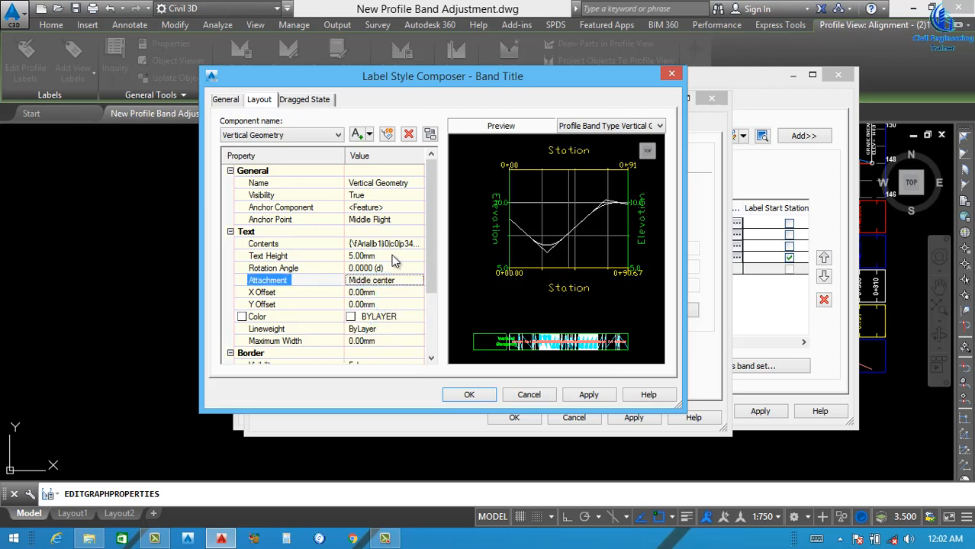
pyautogui.click(394, 256)
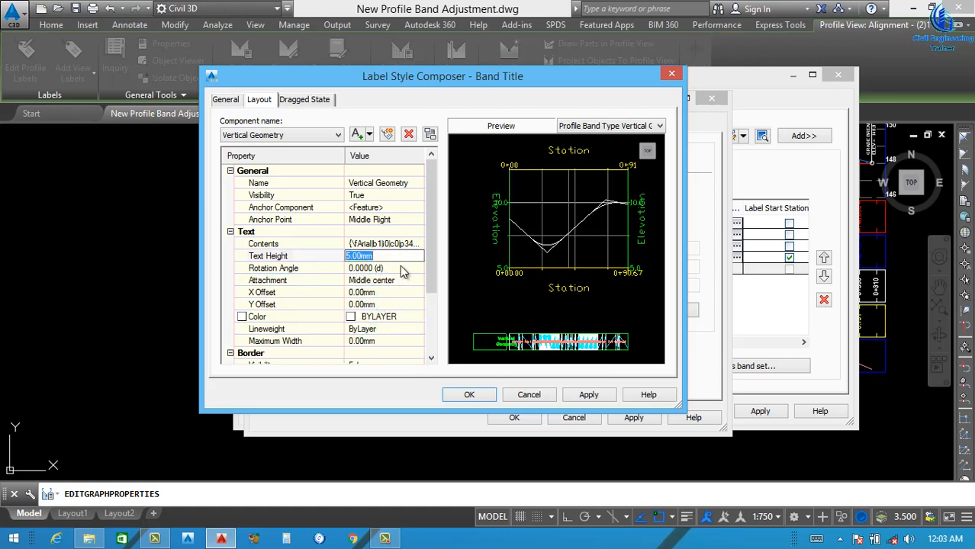
pyautogui.click(397, 243)
pyautogui.click(418, 243)
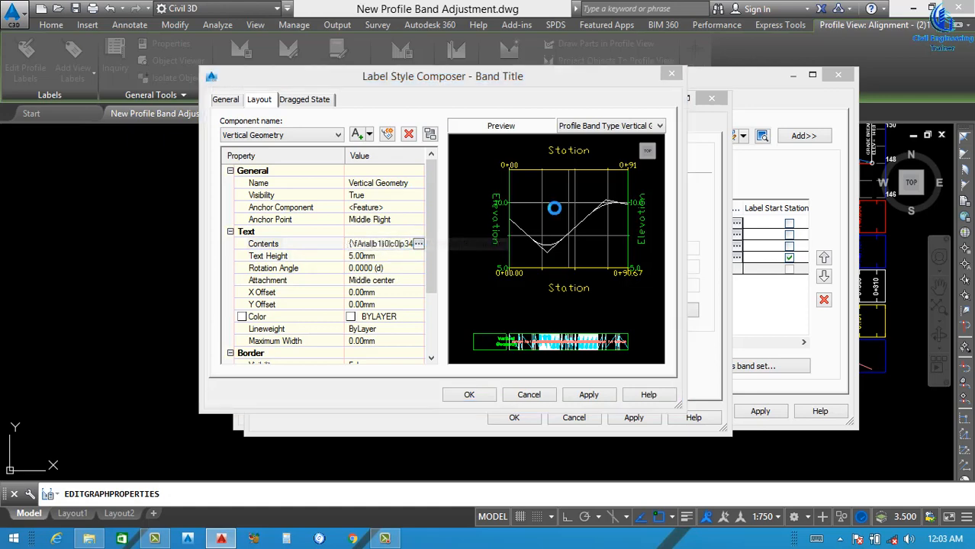
pyautogui.click(532, 341)
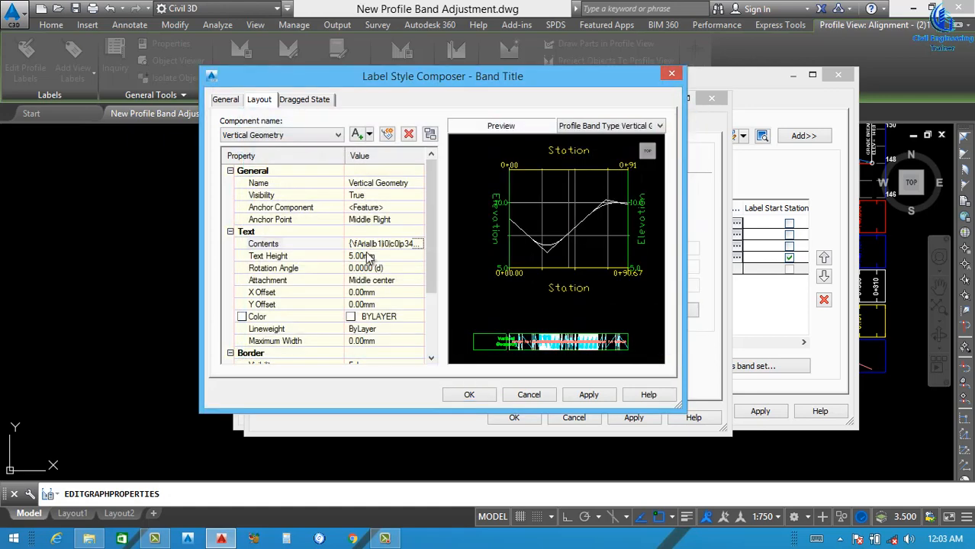
# - Set the band title text's anchor point to Middle Center
pyautogui.click(386, 220)
pyautogui.click(386, 219)
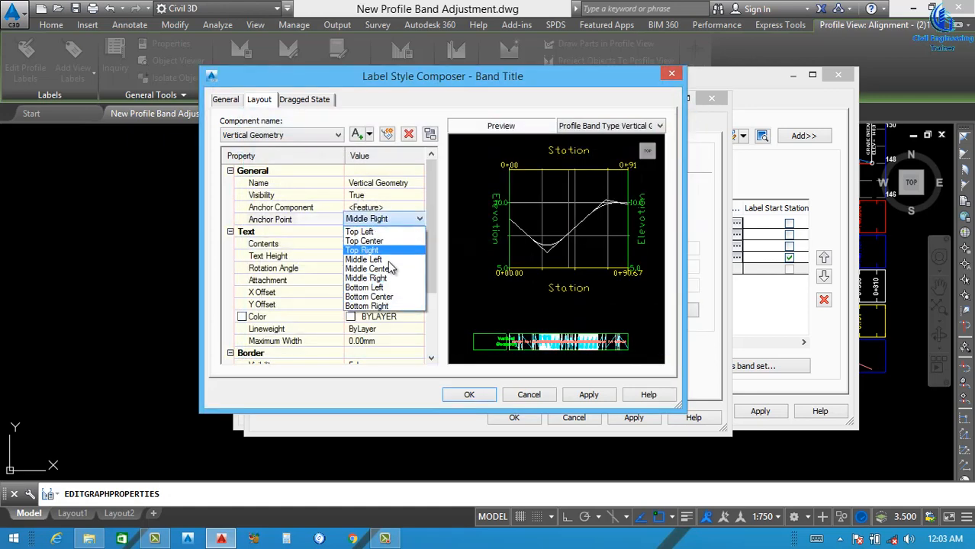
pyautogui.click(379, 268)
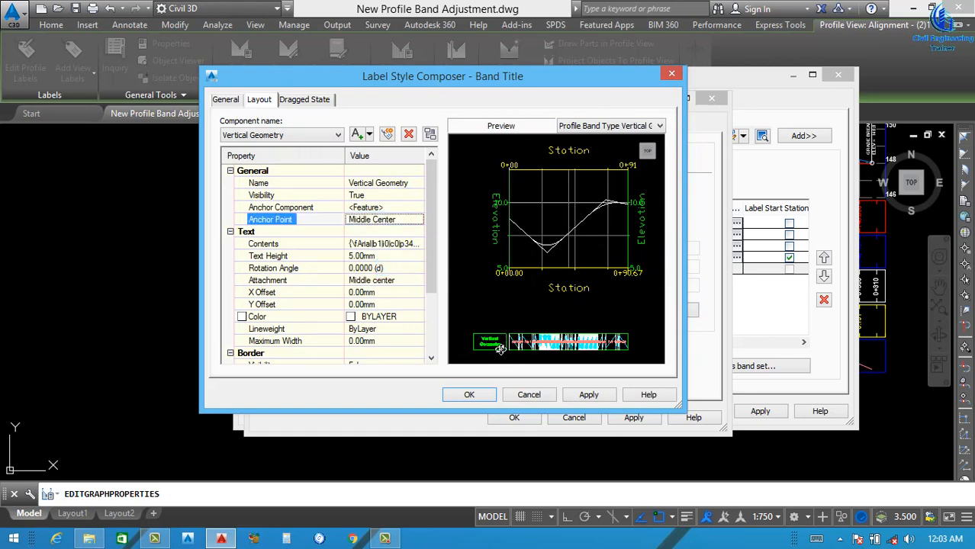
# - Set the band title component's color to green, then apply and accept the title label style
pyautogui.click(410, 319)
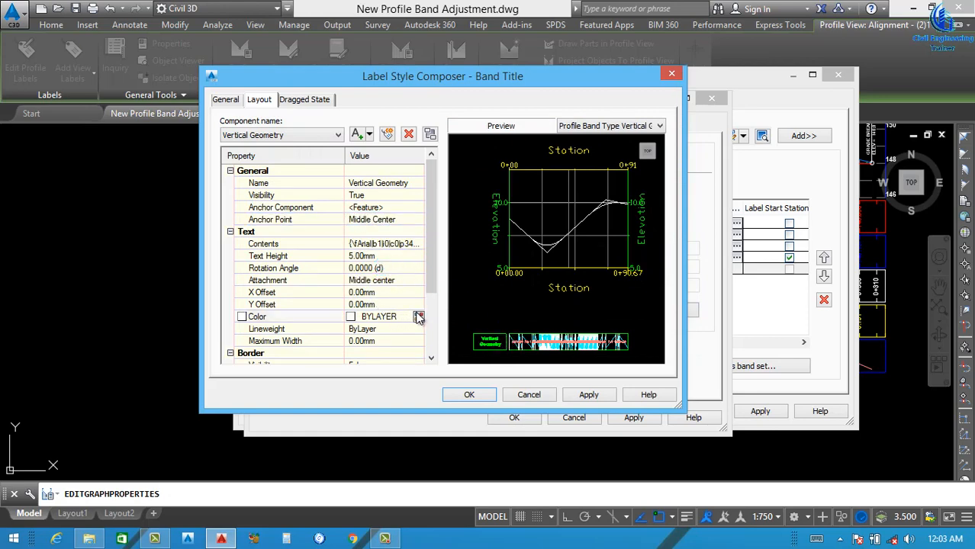
pyautogui.click(419, 316)
pyautogui.click(403, 302)
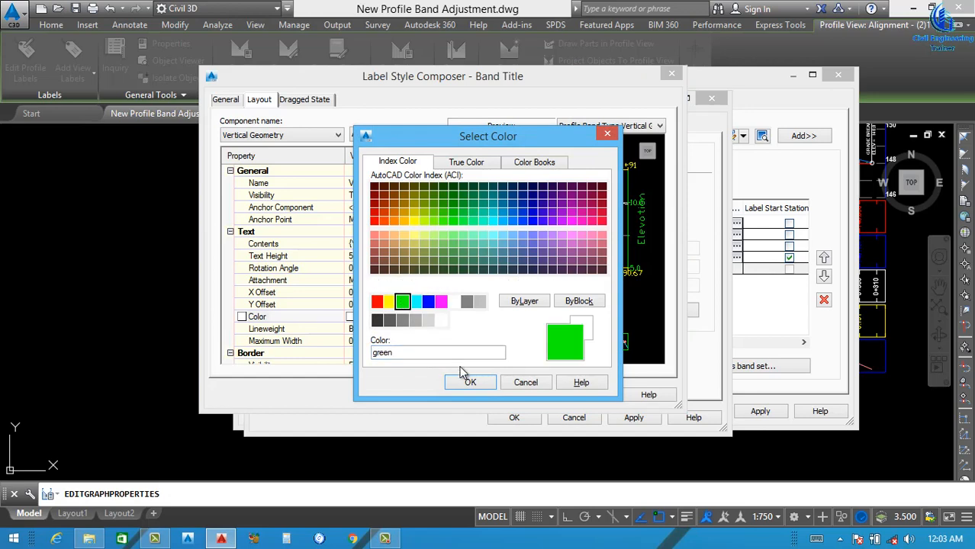
pyautogui.click(460, 381)
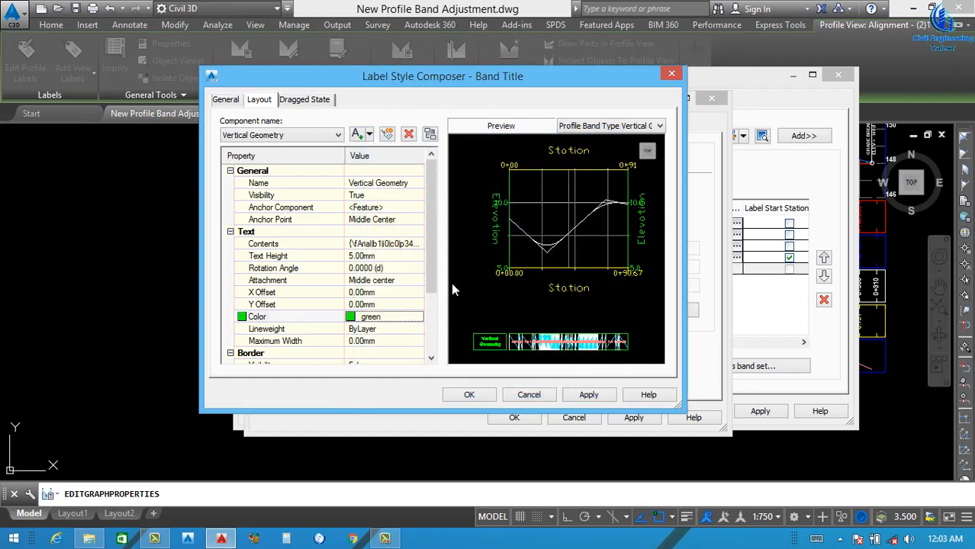
pyautogui.click(589, 395)
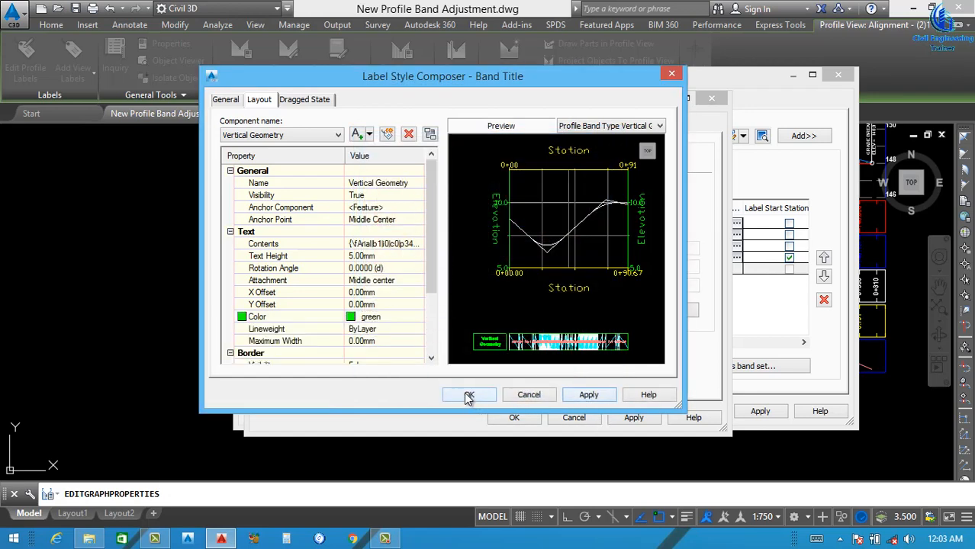
pyautogui.click(468, 396)
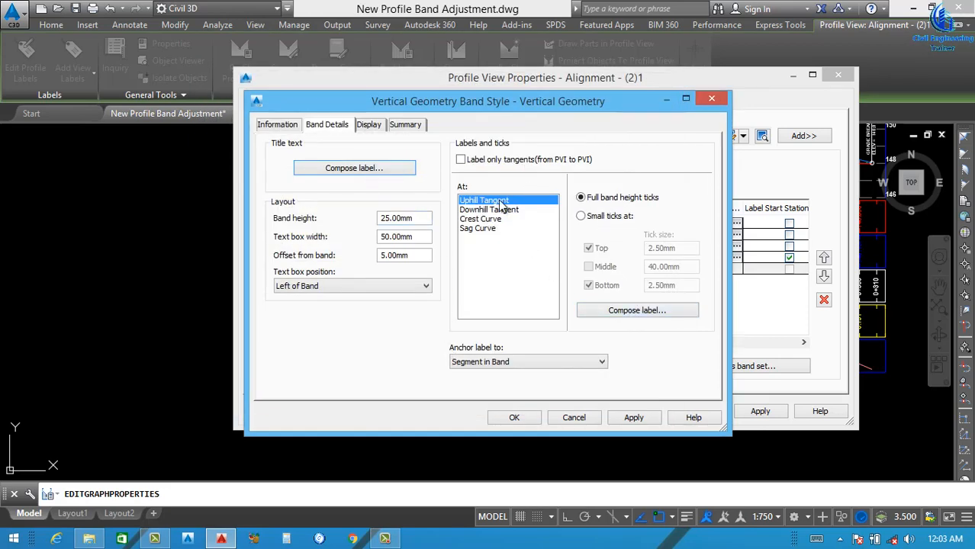
# - Open the Uphill Tangent label's Up Tangent Length contents for editing and choose the Tangent Horizontal Length property
pyautogui.click(627, 310)
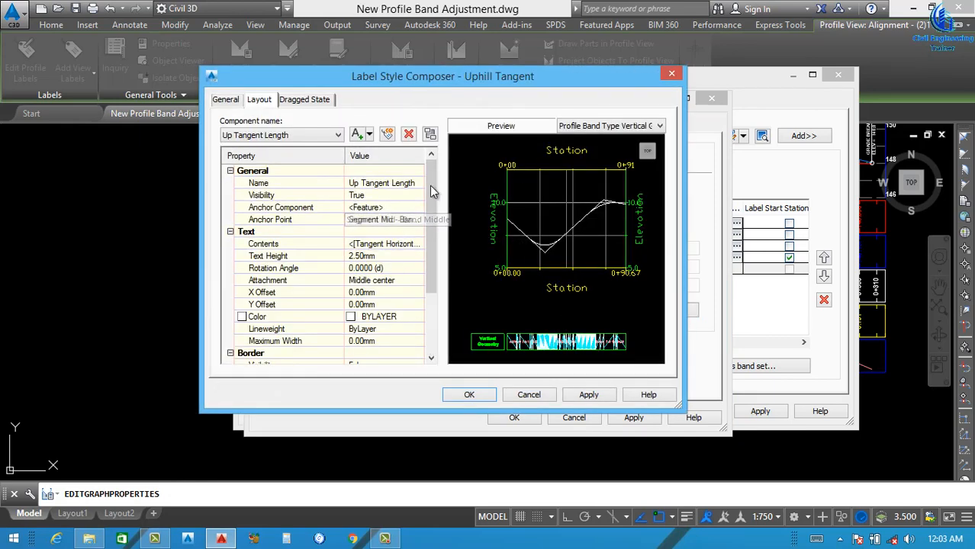
pyautogui.click(383, 243)
pyautogui.click(424, 244)
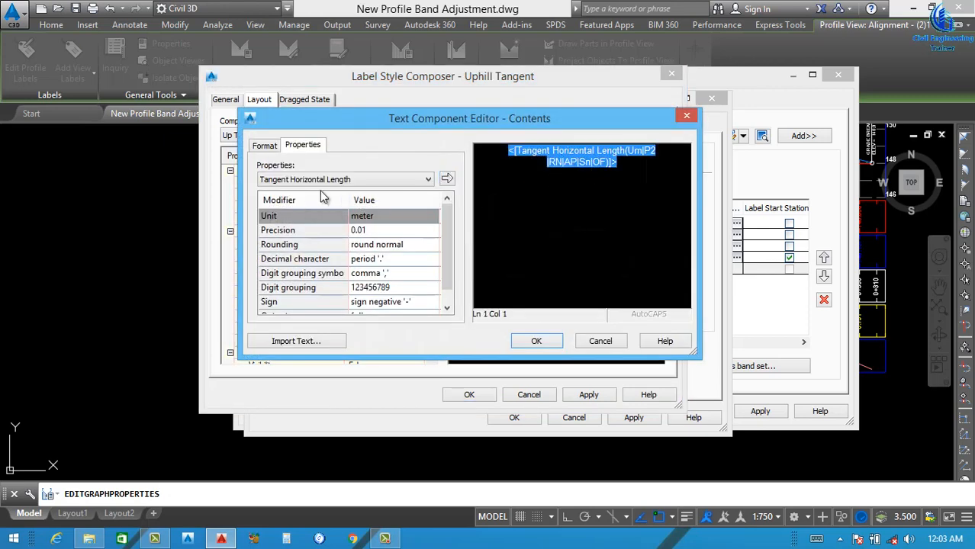
pyautogui.click(366, 180)
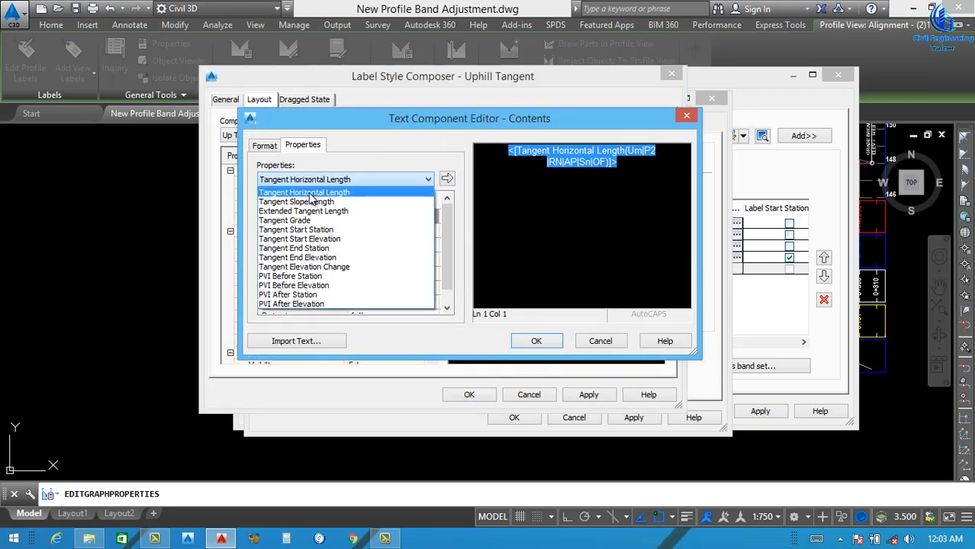
pyautogui.click(321, 195)
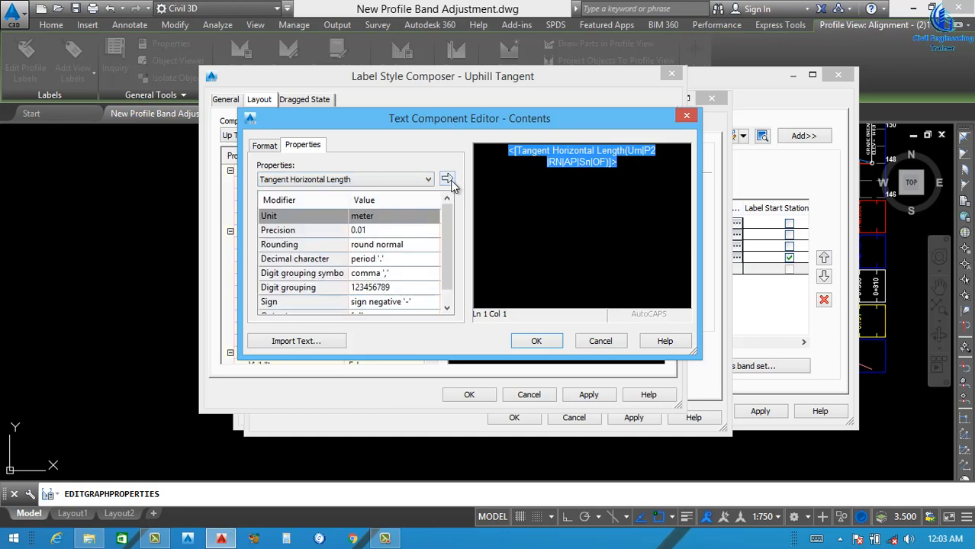
# - Format the uphill tangent length text as white and bold, and accept the contents
pyautogui.click(264, 146)
pyautogui.click(322, 265)
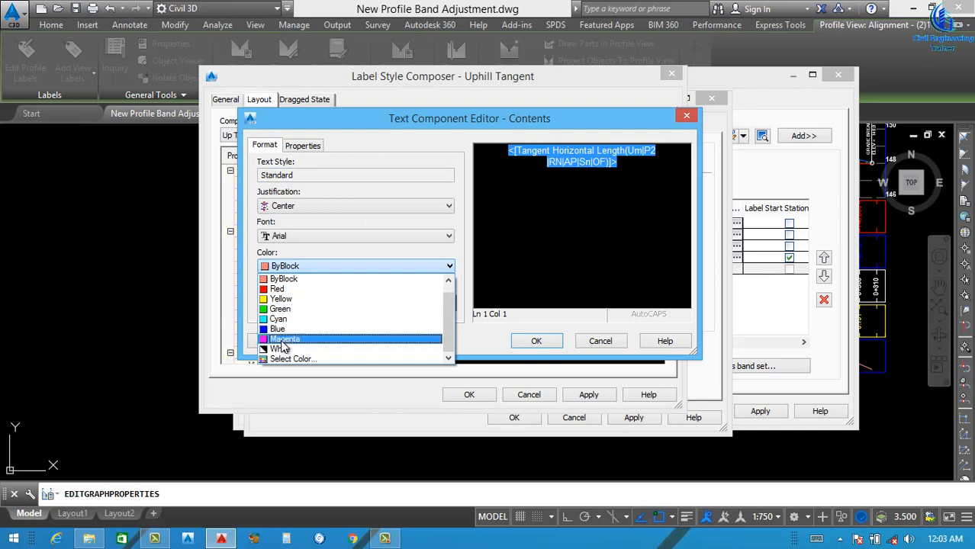
pyautogui.click(281, 349)
pyautogui.click(266, 303)
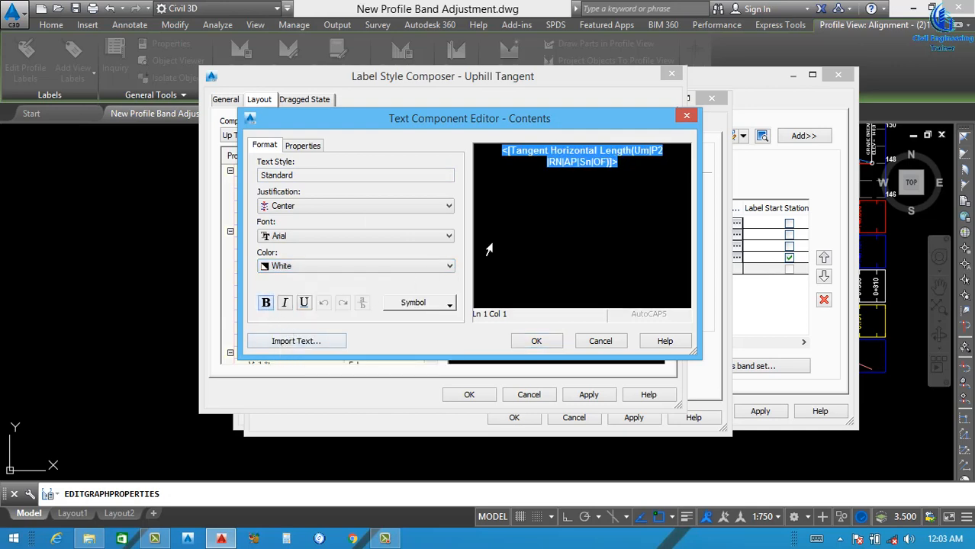
pyautogui.click(535, 341)
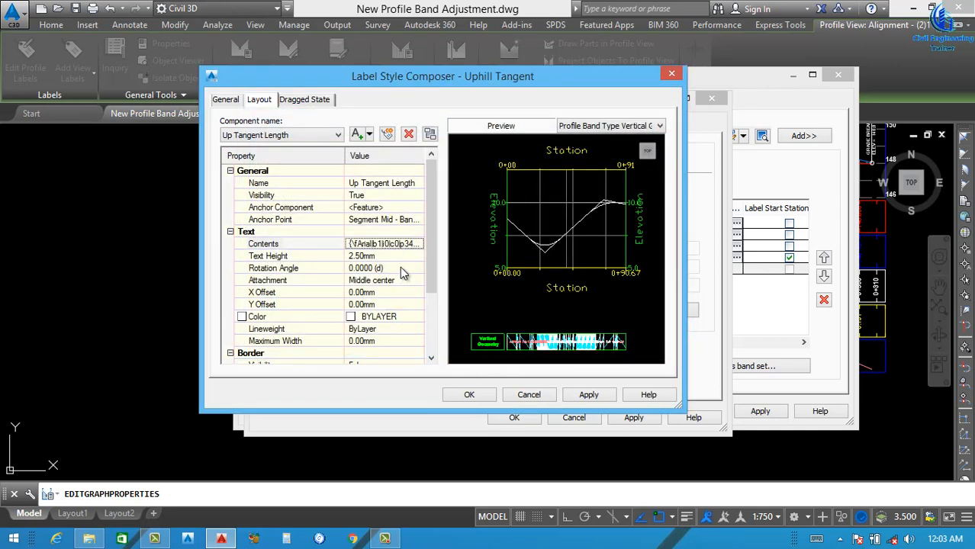
# - Set the Up Tangent Length component's color to white and accept the Uphill Tangent label style
pyautogui.click(417, 316)
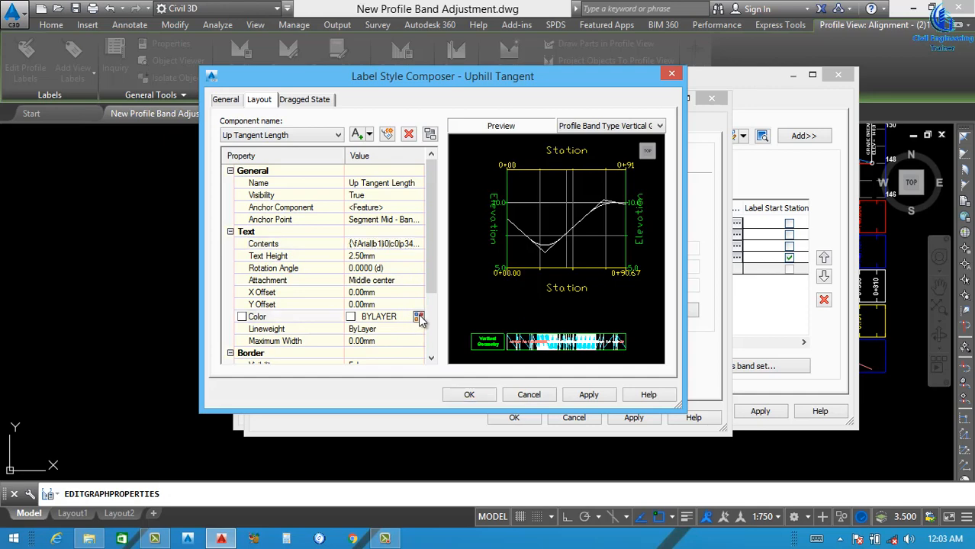
pyautogui.click(418, 317)
pyautogui.click(453, 302)
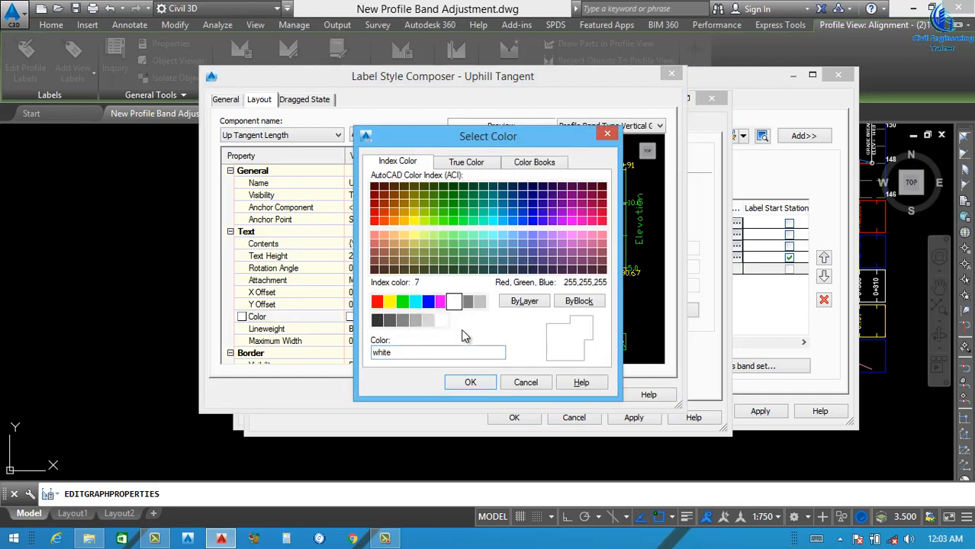
pyautogui.click(473, 380)
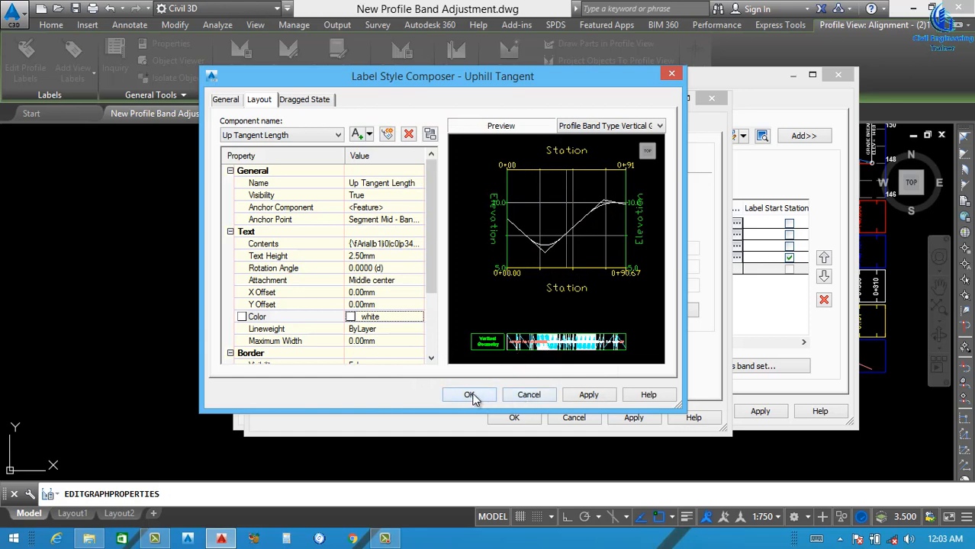
pyautogui.click(306, 138)
pyautogui.click(282, 146)
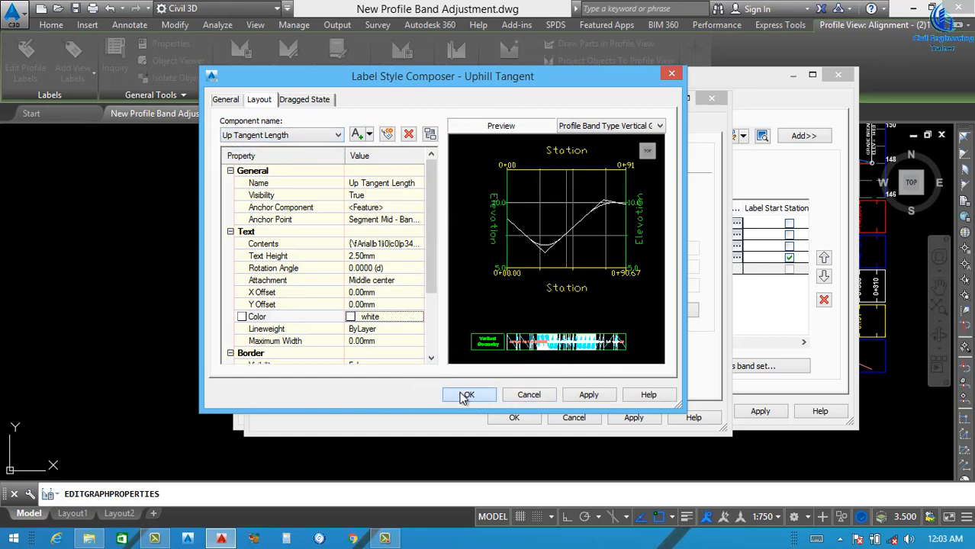
pyautogui.click(485, 395)
# - Open the Downhill Tangent label's contents and replace the selected field with the Tangent Horizontal Length property in meters at 0.01 precision
pyautogui.click(508, 211)
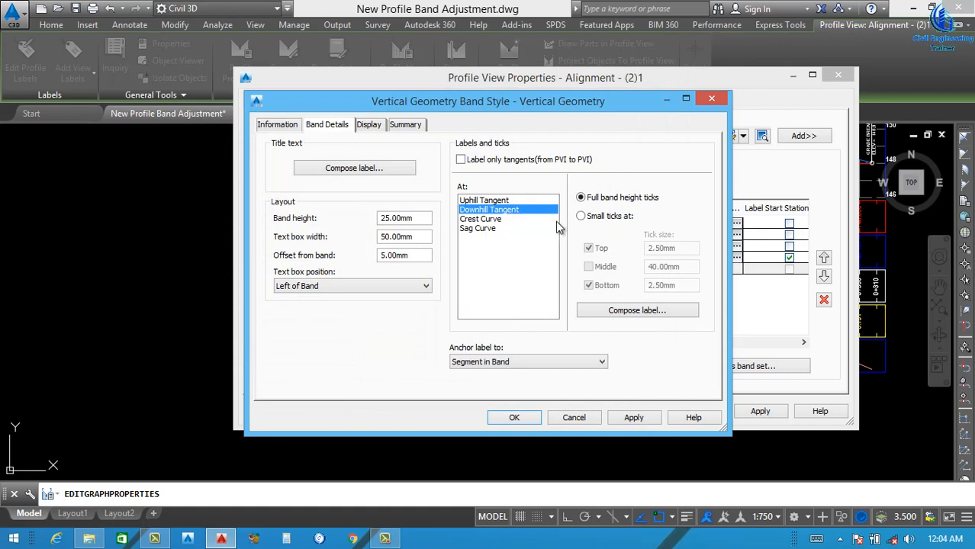
pyautogui.click(631, 315)
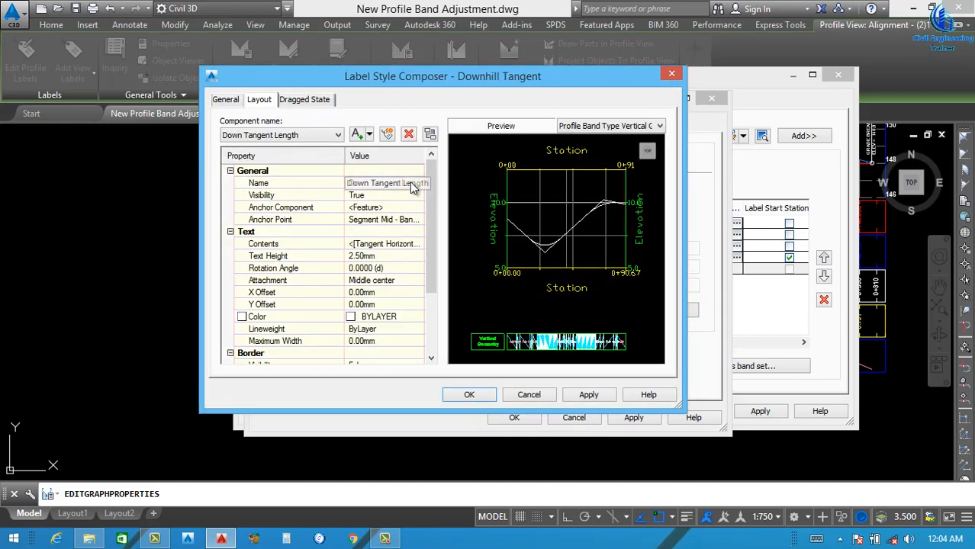
pyautogui.click(397, 243)
pyautogui.click(418, 243)
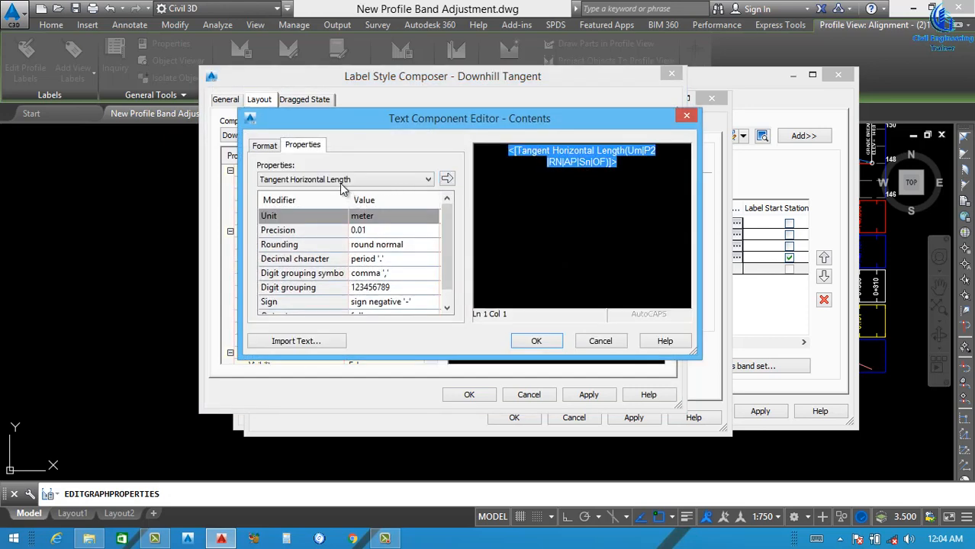
pyautogui.click(342, 181)
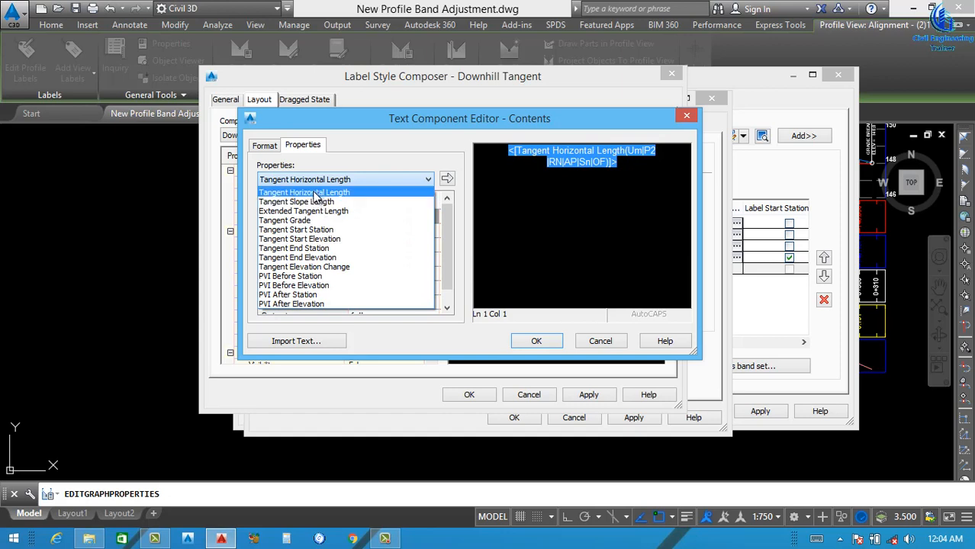
pyautogui.click(419, 180)
pyautogui.click(447, 180)
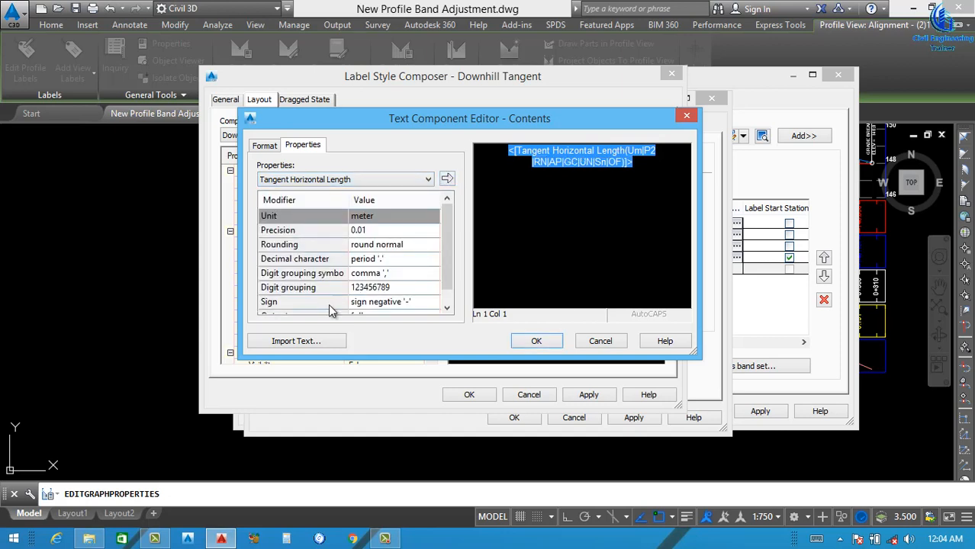
# - Format the Downhill Tangent label text as bold and white, and accept the contents
pyautogui.click(265, 145)
pyautogui.click(266, 303)
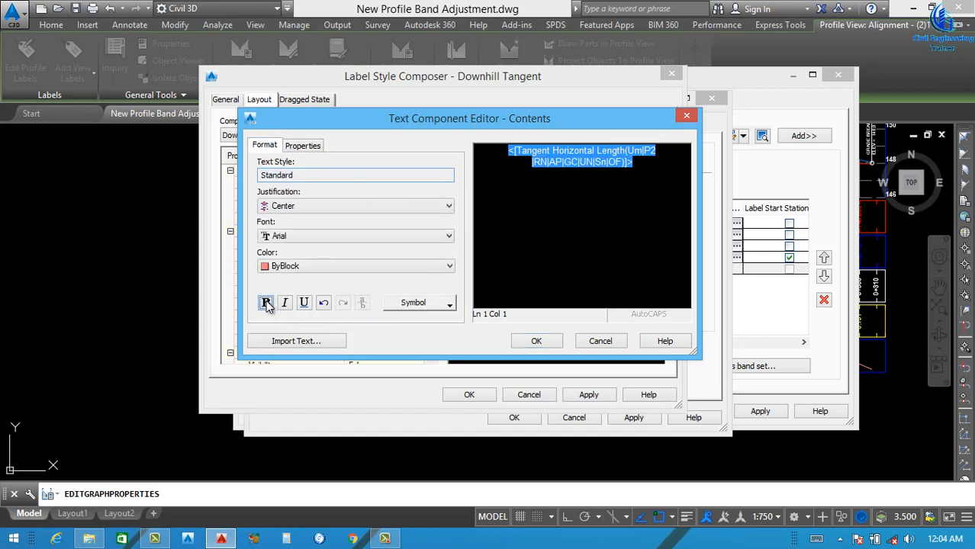
pyautogui.click(336, 266)
pyautogui.click(290, 344)
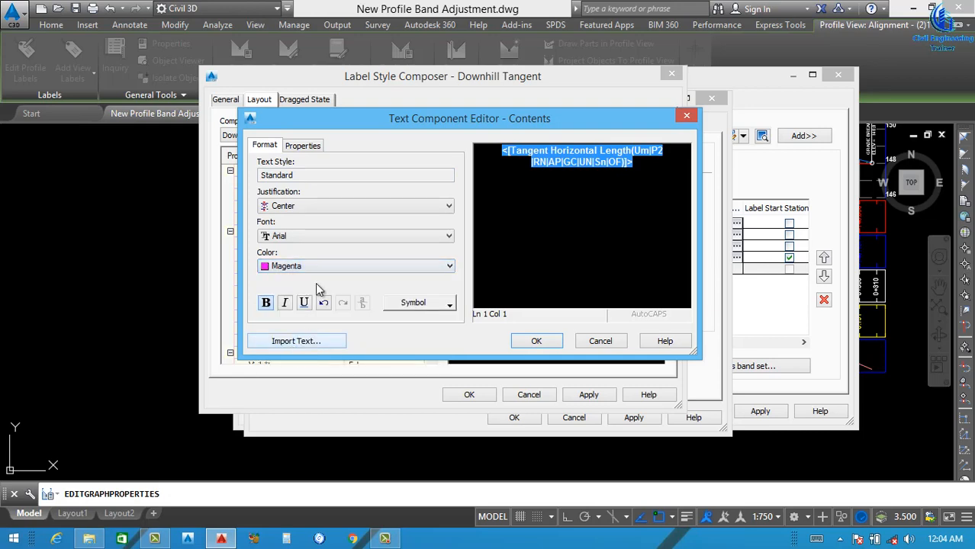
pyautogui.click(332, 264)
pyautogui.click(283, 350)
pyautogui.click(532, 342)
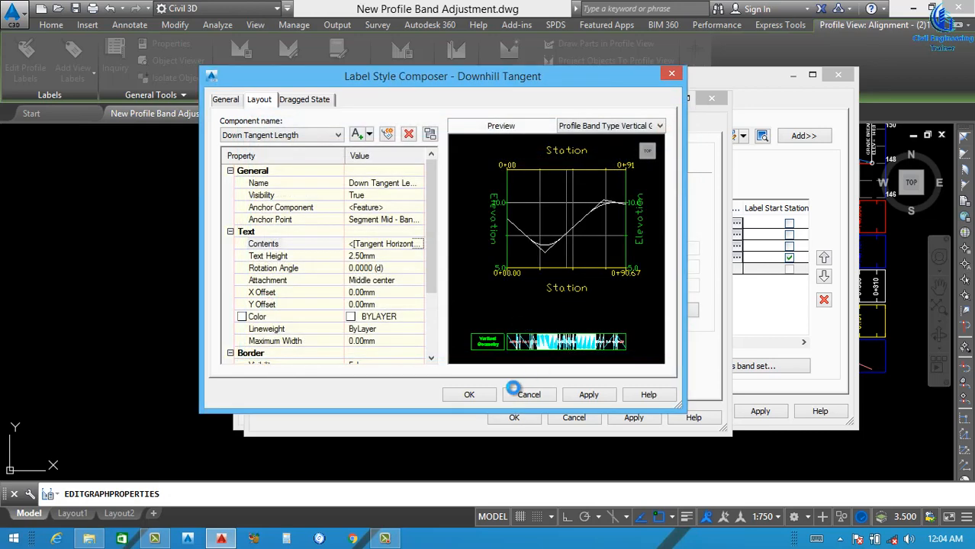
# - Set the Down Tangent Length component's color to white and accept the Downhill Tangent label style
pyautogui.click(412, 320)
pyautogui.click(418, 317)
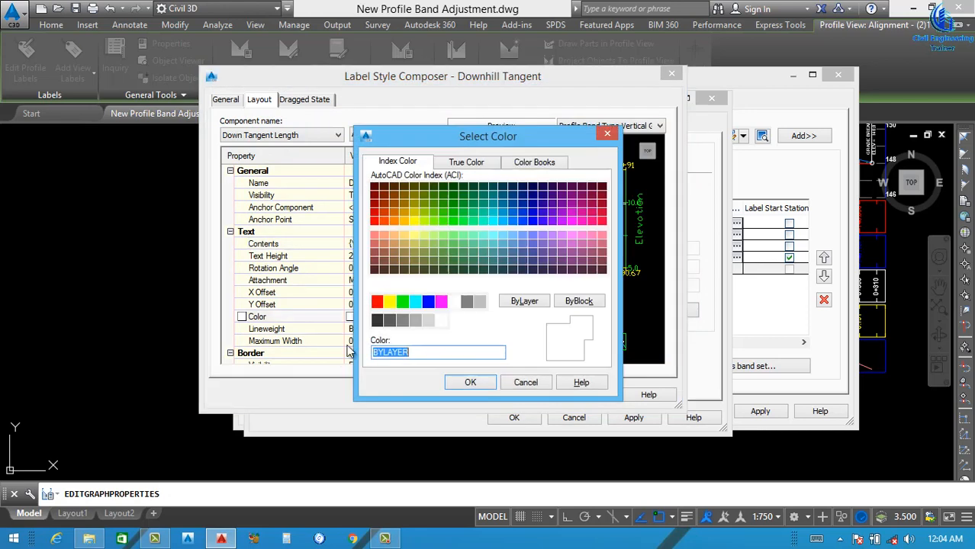
pyautogui.click(441, 320)
pyautogui.click(467, 382)
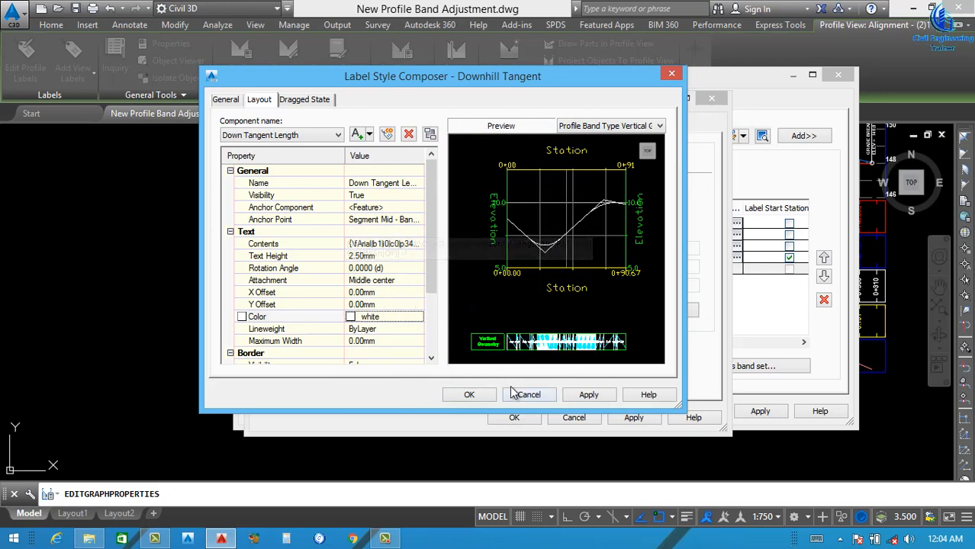
pyautogui.click(472, 395)
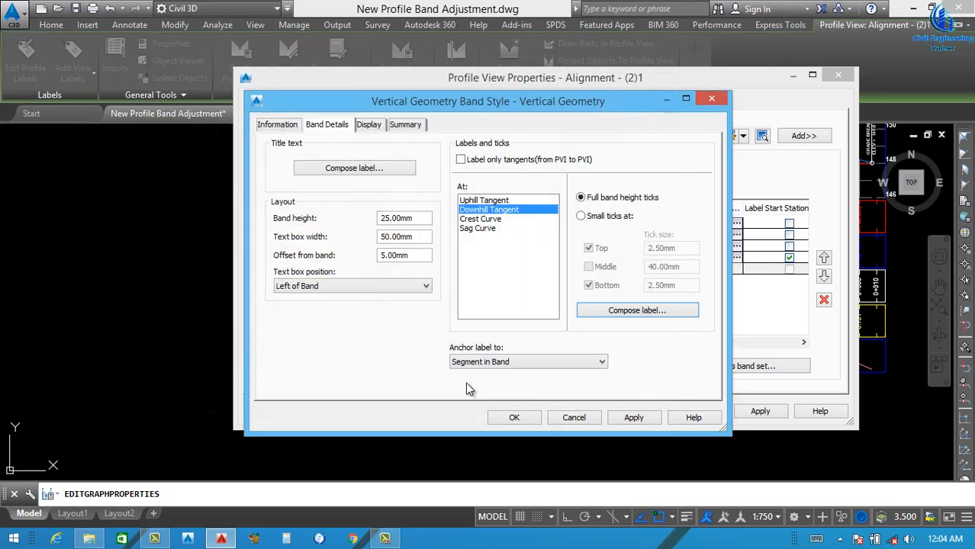
# - Open the Crest Curve label's contents and replace the selected field with the Profile Curve Length property in meters at 0.01 precision
pyautogui.click(485, 219)
pyautogui.click(634, 312)
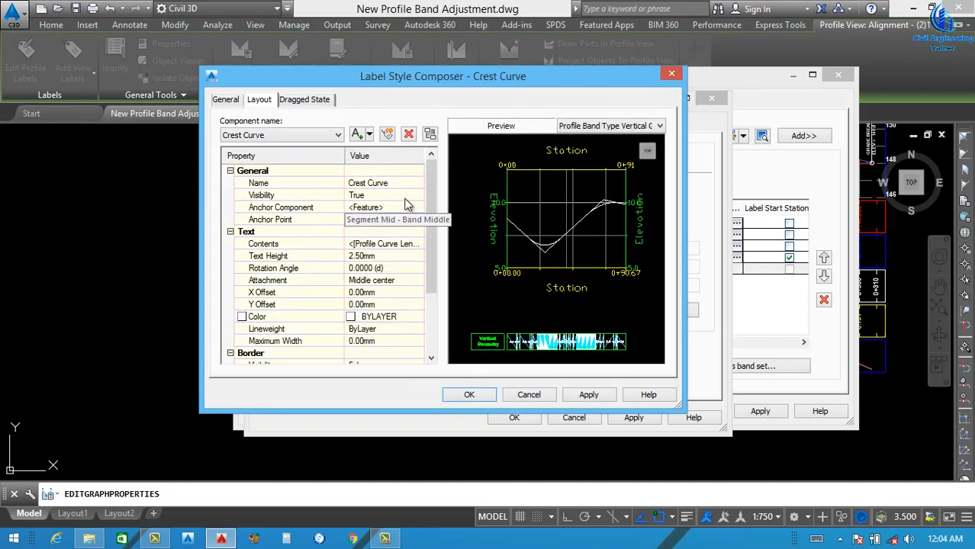
pyautogui.doubleClick(423, 244)
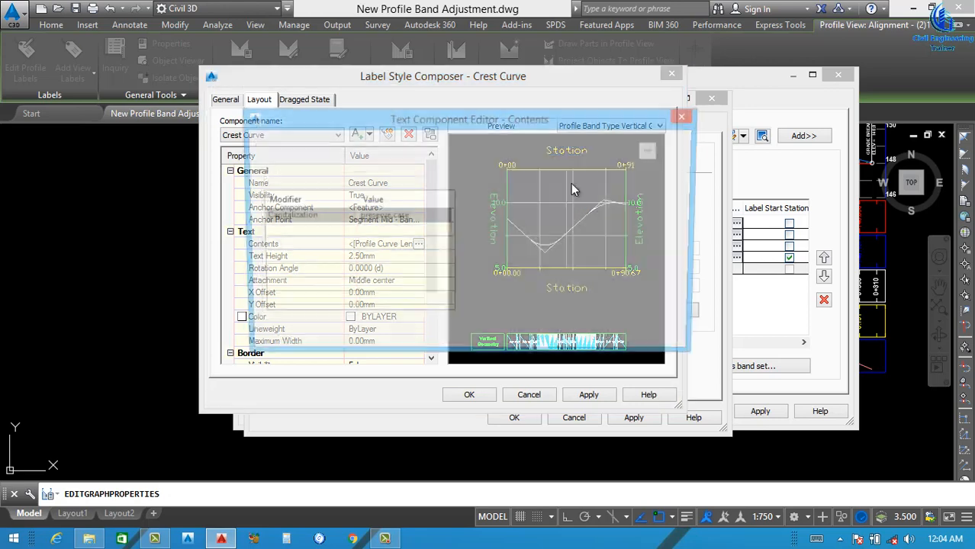
pyautogui.click(364, 180)
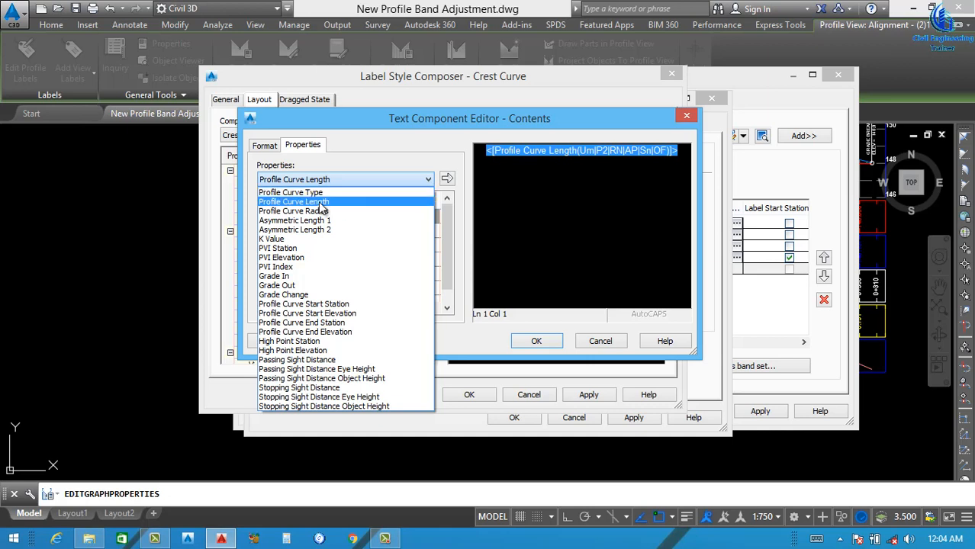
pyautogui.click(321, 203)
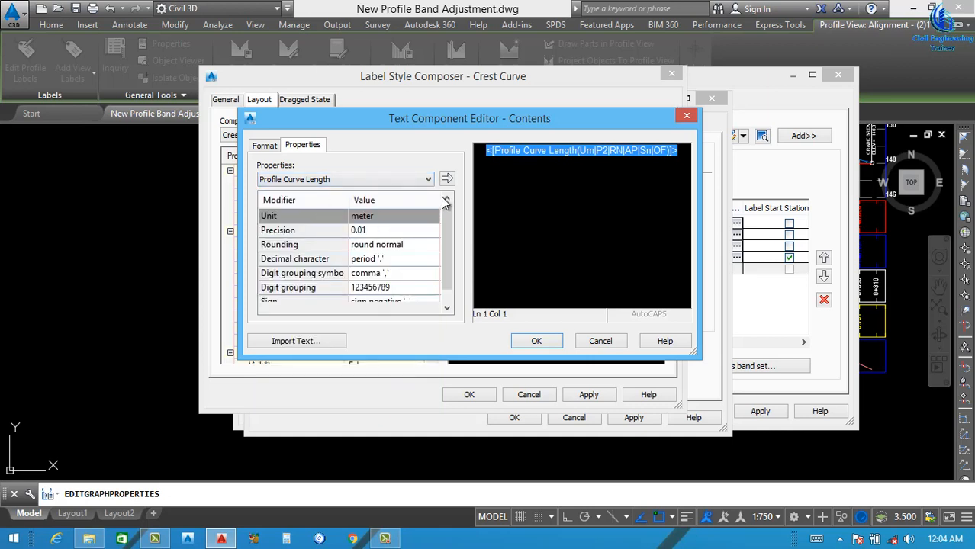
pyautogui.click(448, 180)
# - Add the Profile Curve Radius property on a new line below the curve length field
pyautogui.click(652, 196)
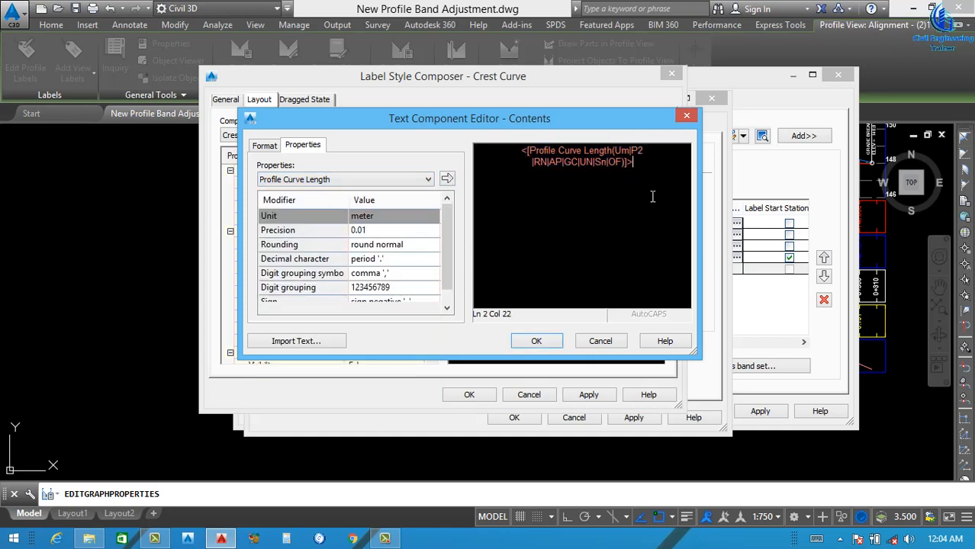
pyautogui.click(383, 179)
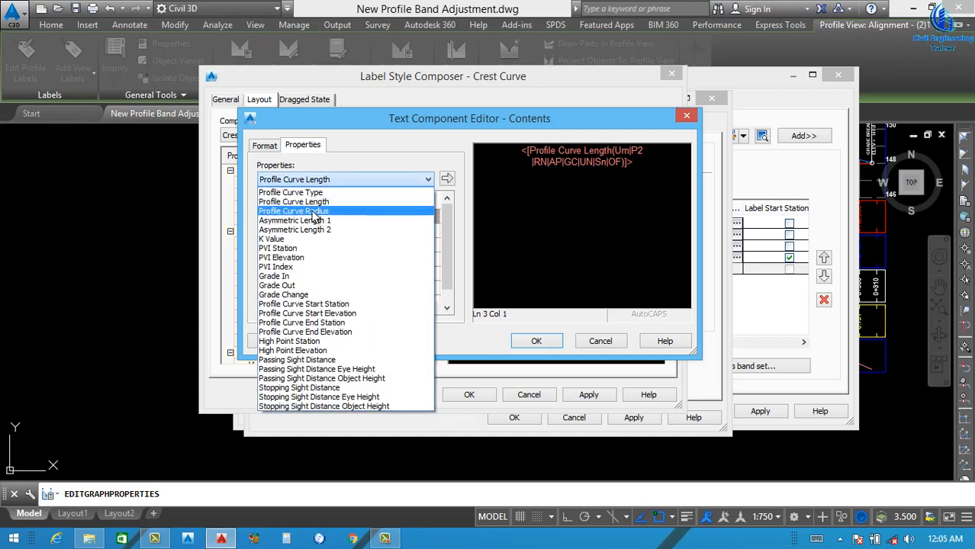
pyautogui.click(322, 212)
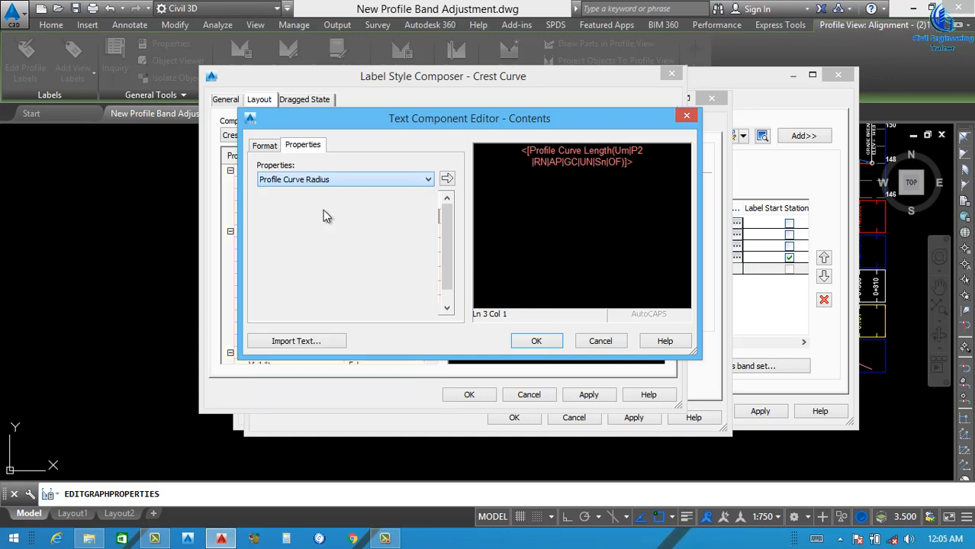
pyautogui.click(446, 178)
# - Prefix the curve length field with "L=" and the radius field with "R", and add the suffix "m" to both
pyautogui.click(527, 151)
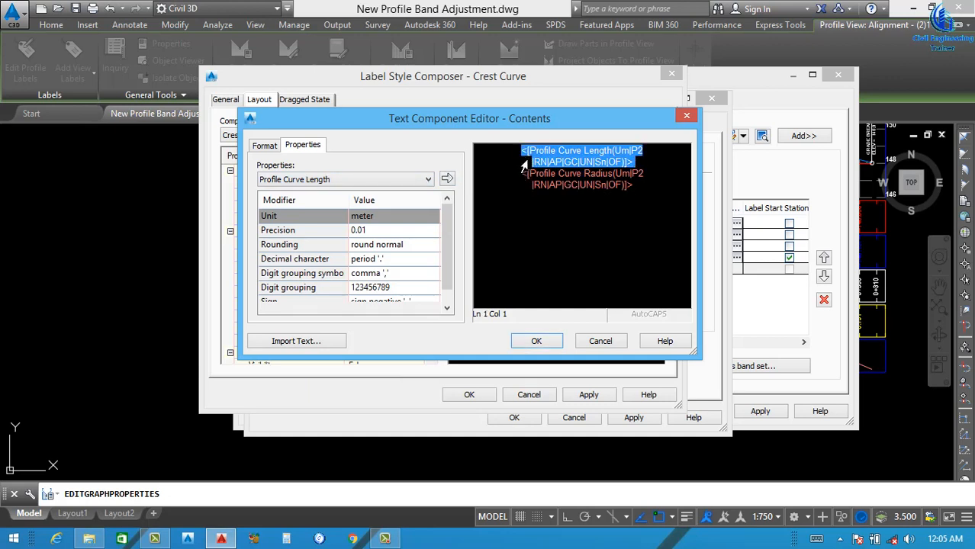
pyautogui.press('Left')
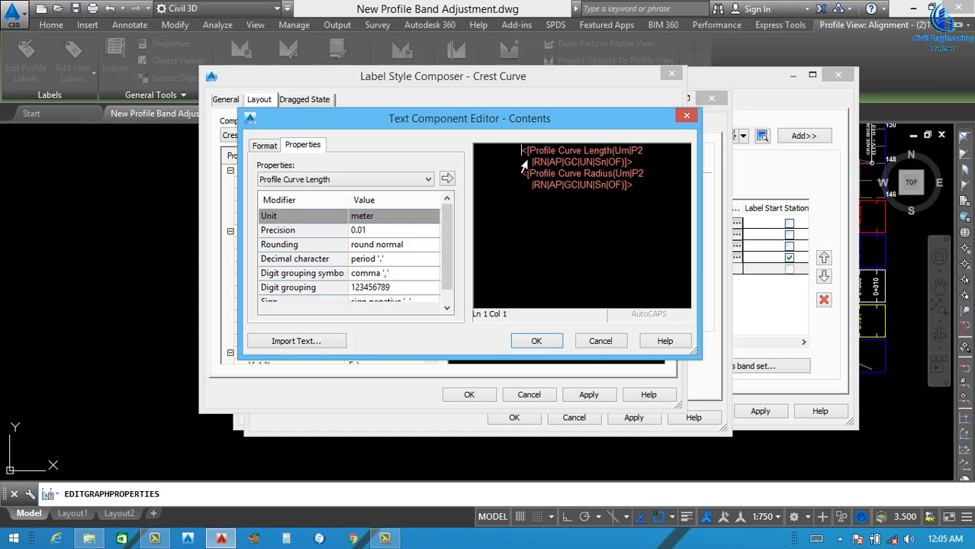
pyautogui.write('L=')
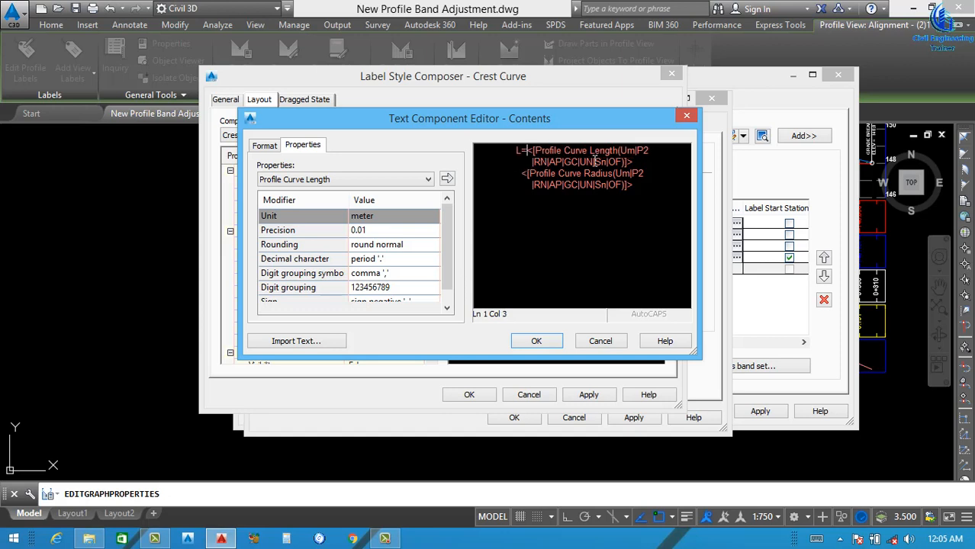
pyautogui.write('m')
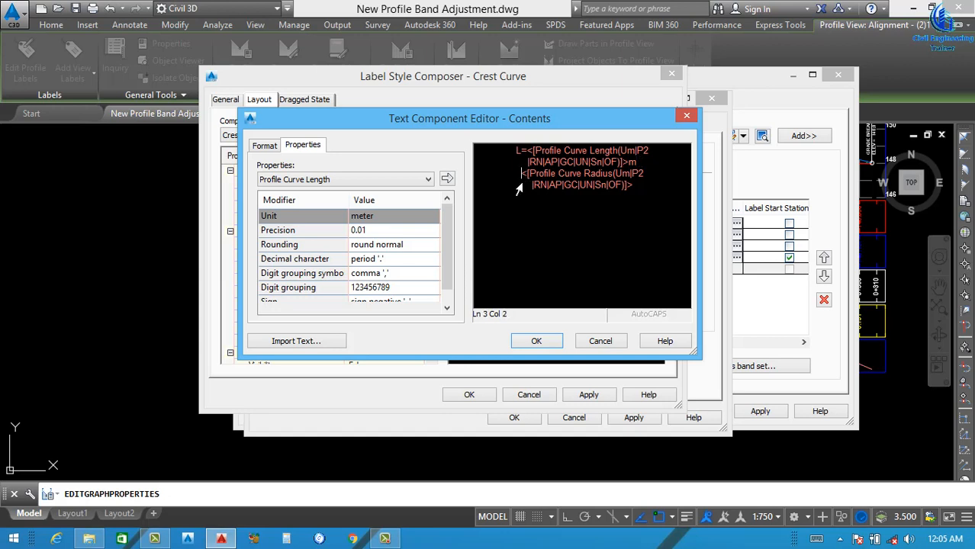
pyautogui.write('R')
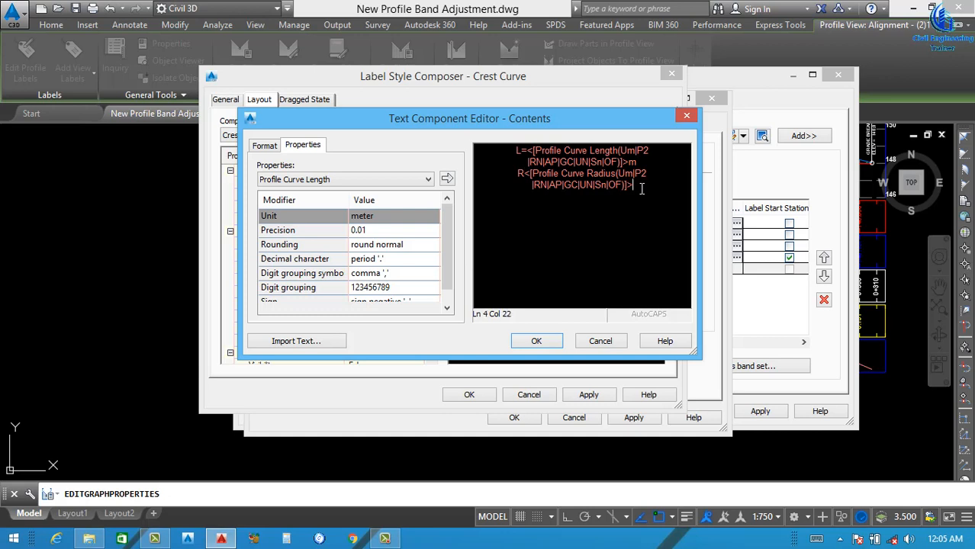
pyautogui.write('m')
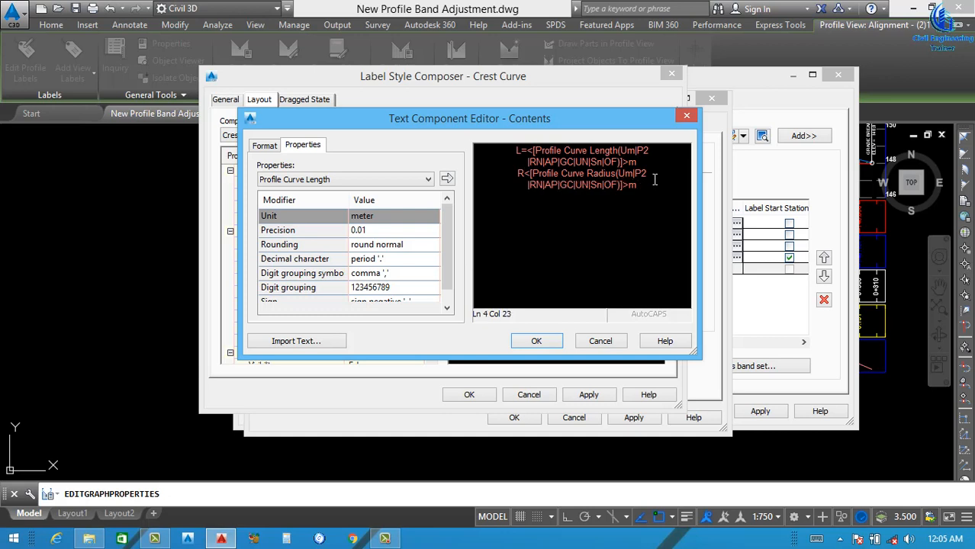
# - Format all of the Crest Curve label text as green and bold, and accept the contents
pyautogui.moveTo(644, 189); pyautogui.dragTo(456, 158)
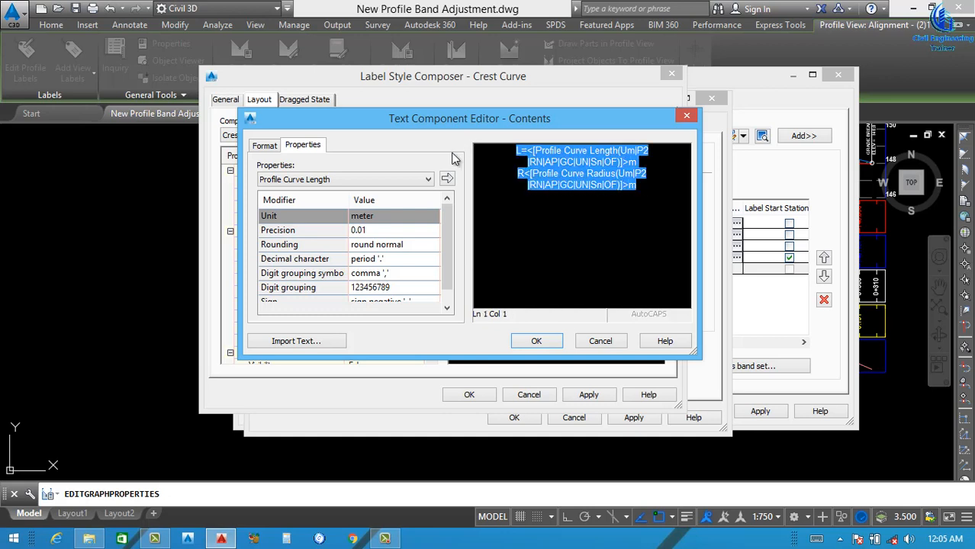
pyautogui.click(265, 145)
pyautogui.click(320, 267)
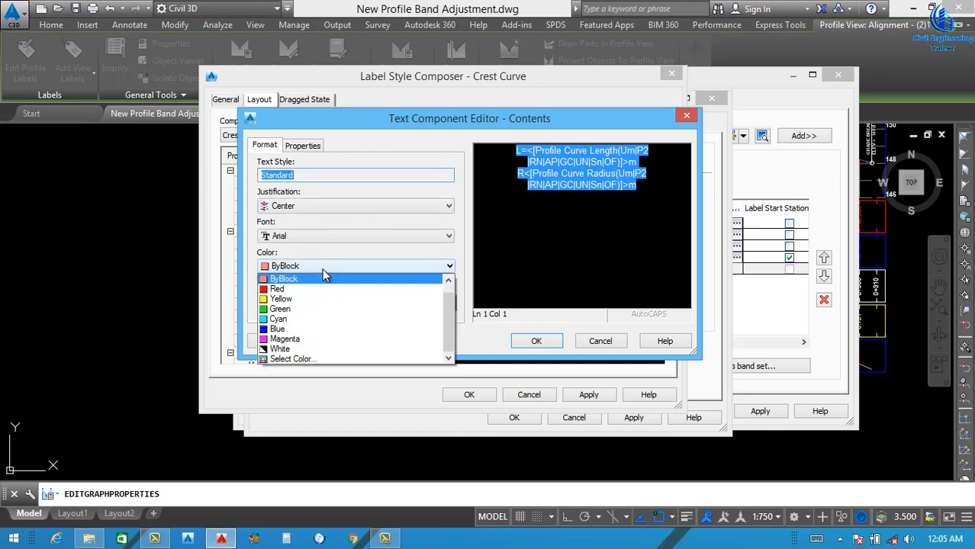
pyautogui.click(293, 309)
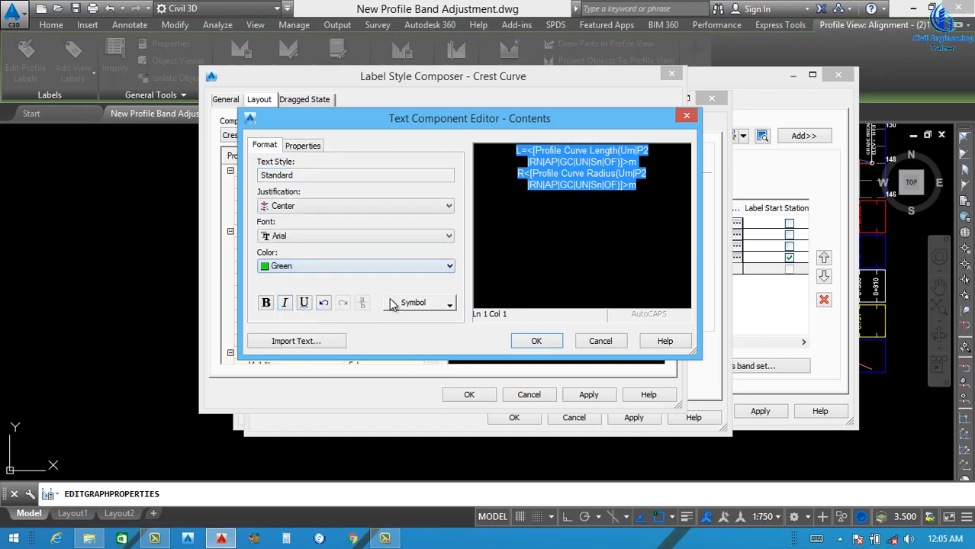
pyautogui.click(266, 303)
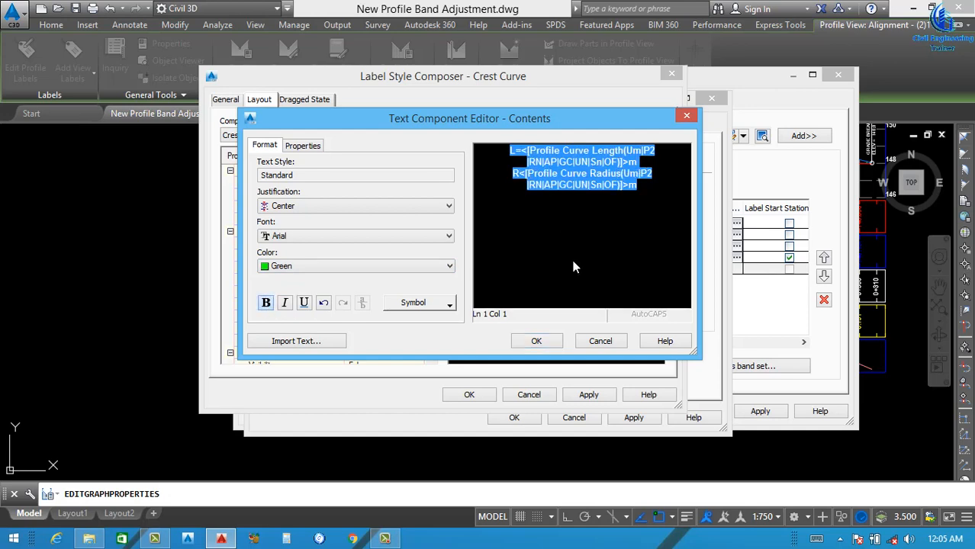
pyautogui.click(537, 342)
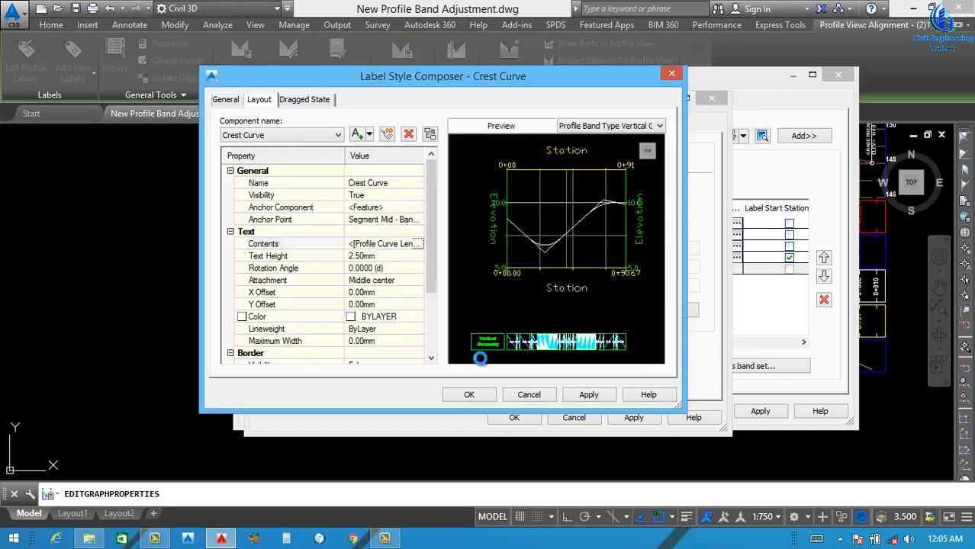
# - Set the Crest Curve label's color to green (index color 3), then apply and accept the label style
pyautogui.click(418, 322)
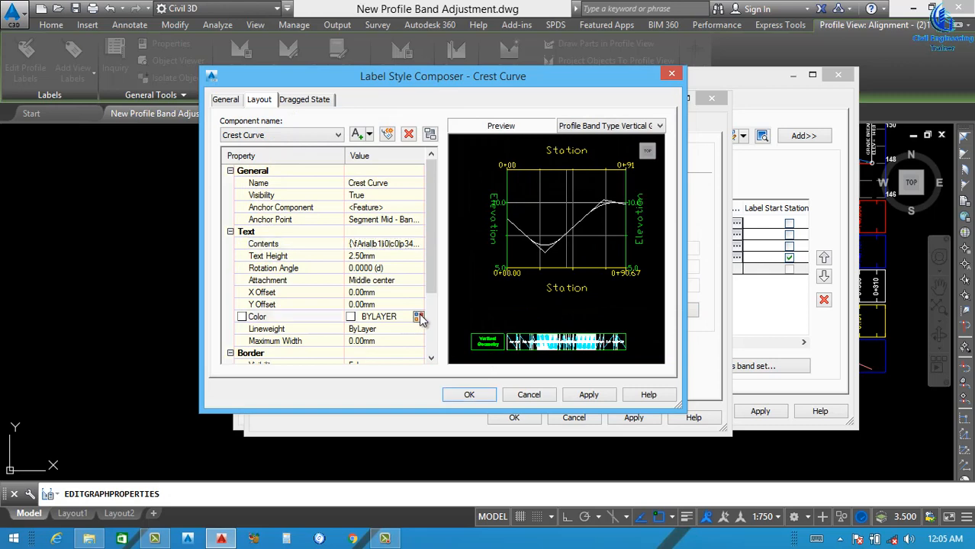
pyautogui.click(420, 319)
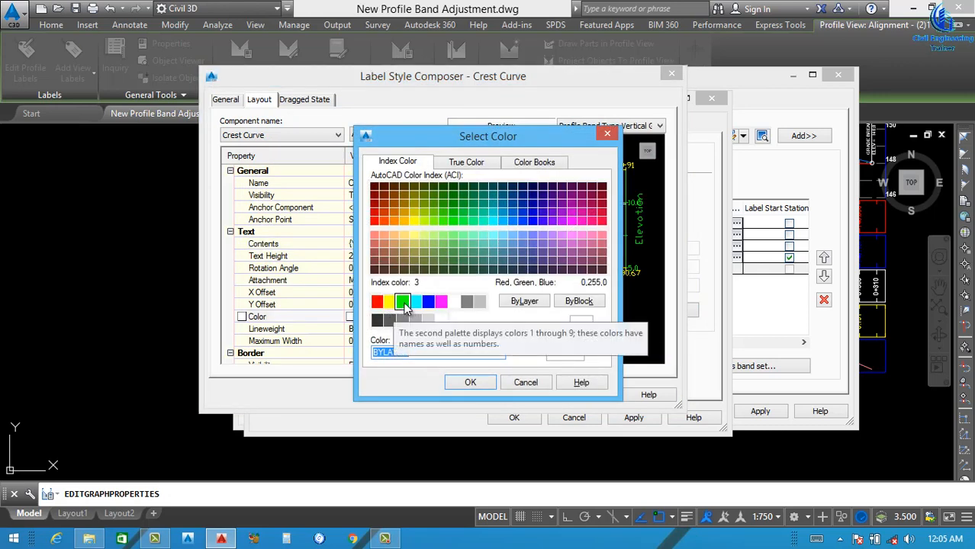
pyautogui.click(402, 302)
pyautogui.click(470, 383)
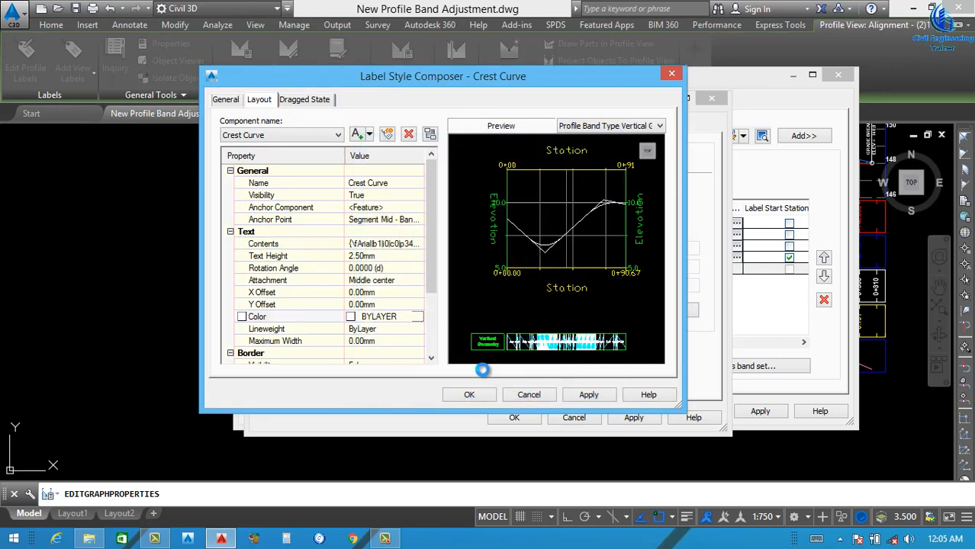
pyautogui.click(589, 395)
pyautogui.click(469, 394)
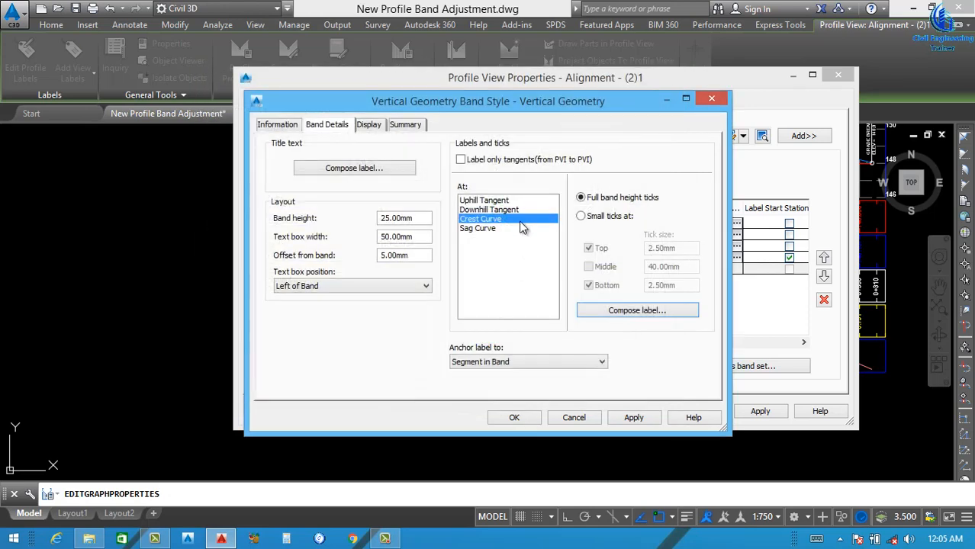
# - Open the Sag Curve label's contents and replace the existing field with the two lines "L=m" and "R=m"
pyautogui.click(481, 229)
pyautogui.click(629, 313)
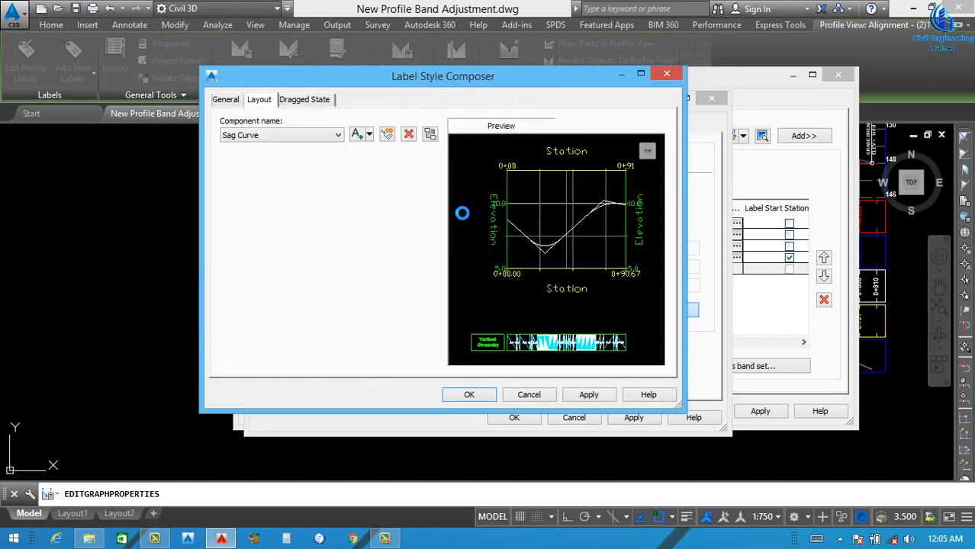
pyautogui.click(418, 244)
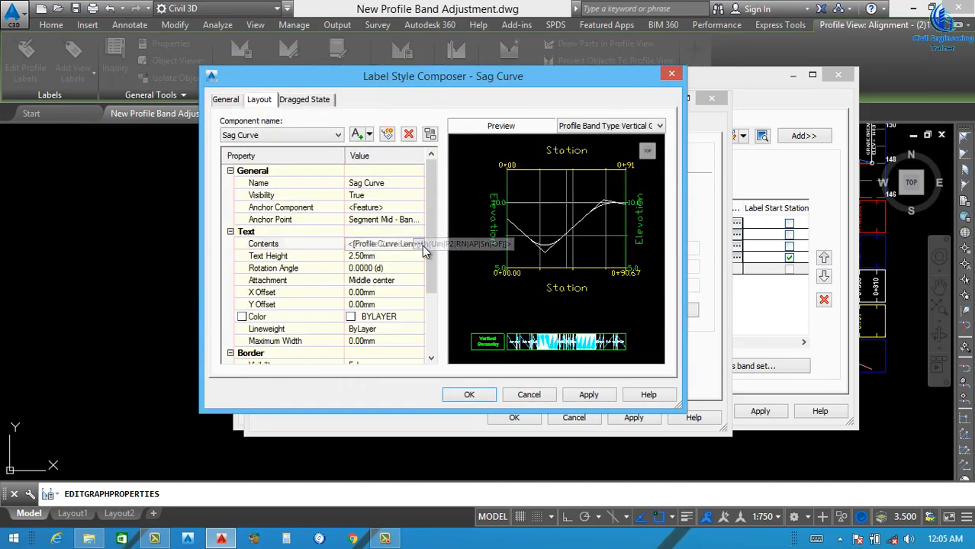
pyautogui.click(432, 244)
pyautogui.doubleClick(607, 160)
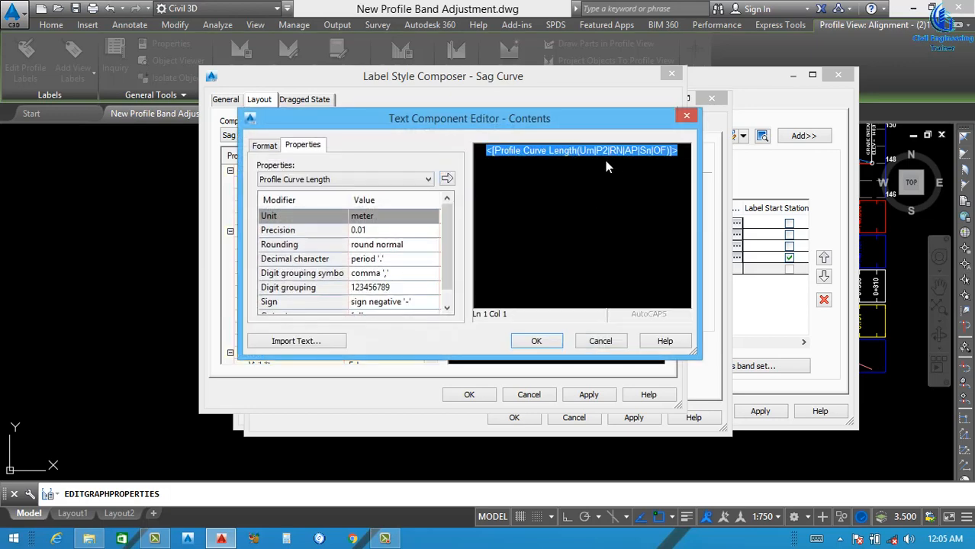
pyautogui.press('Delete')
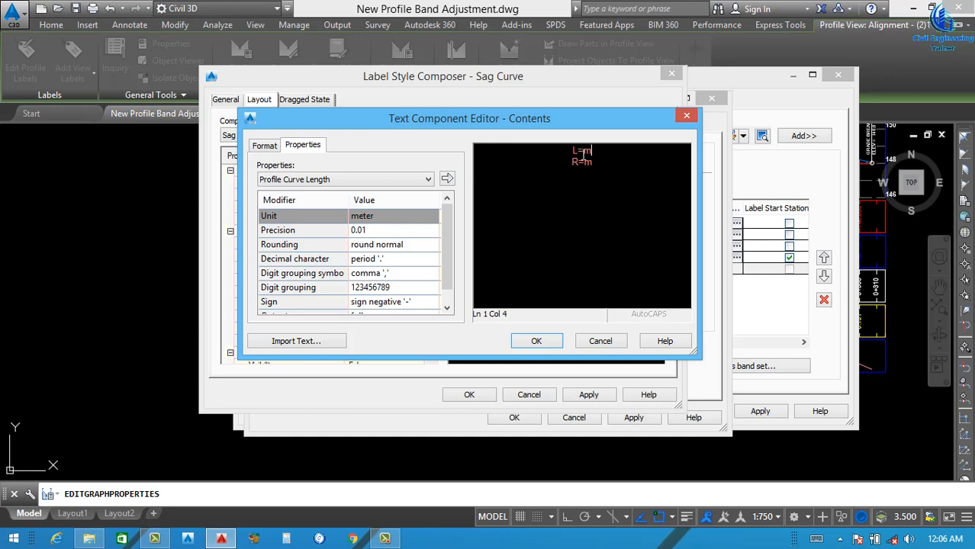
# - Insert the Profile Curve Length property after "L=" and the Profile Curve Radius property after "R=" in the Sag Curve label
pyautogui.click(369, 183)
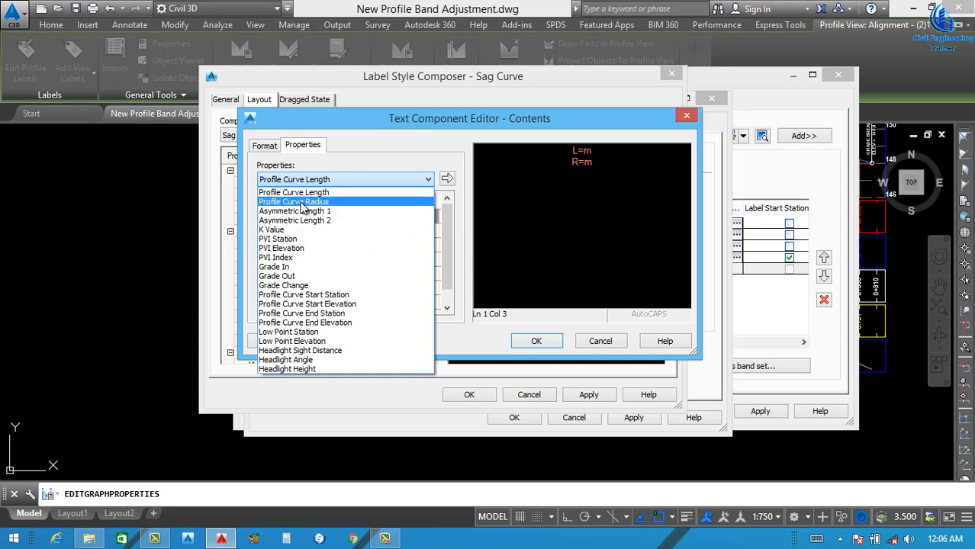
pyautogui.click(317, 193)
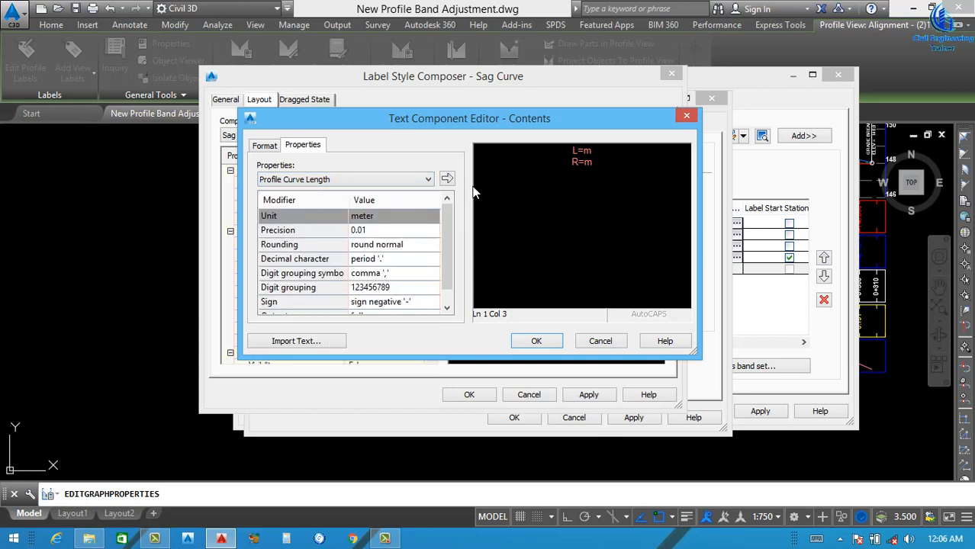
pyautogui.click(447, 178)
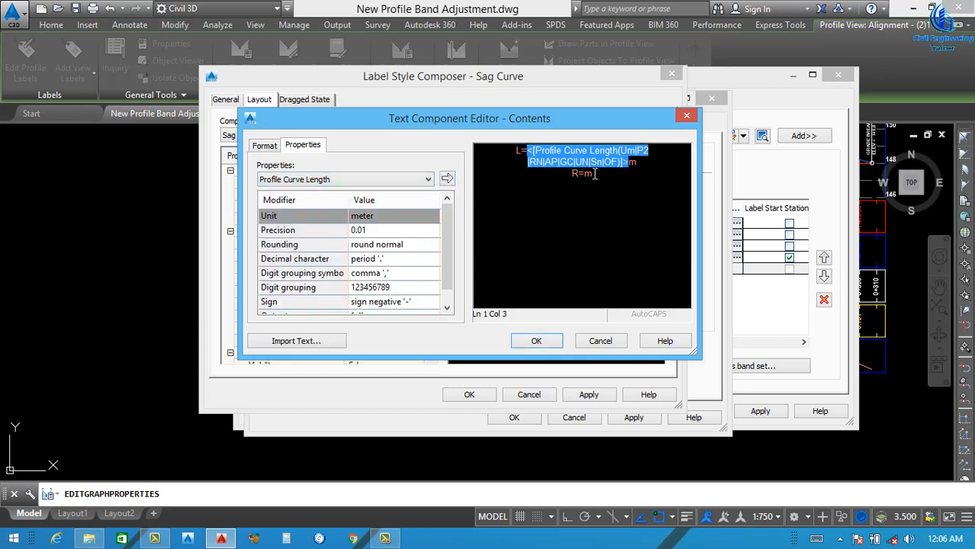
pyautogui.click(583, 174)
pyautogui.click(357, 181)
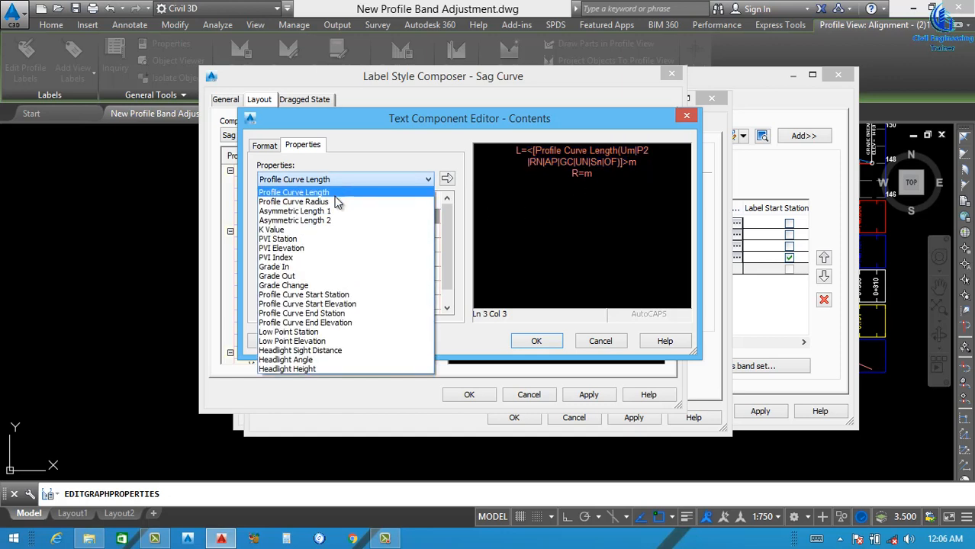
pyautogui.click(327, 202)
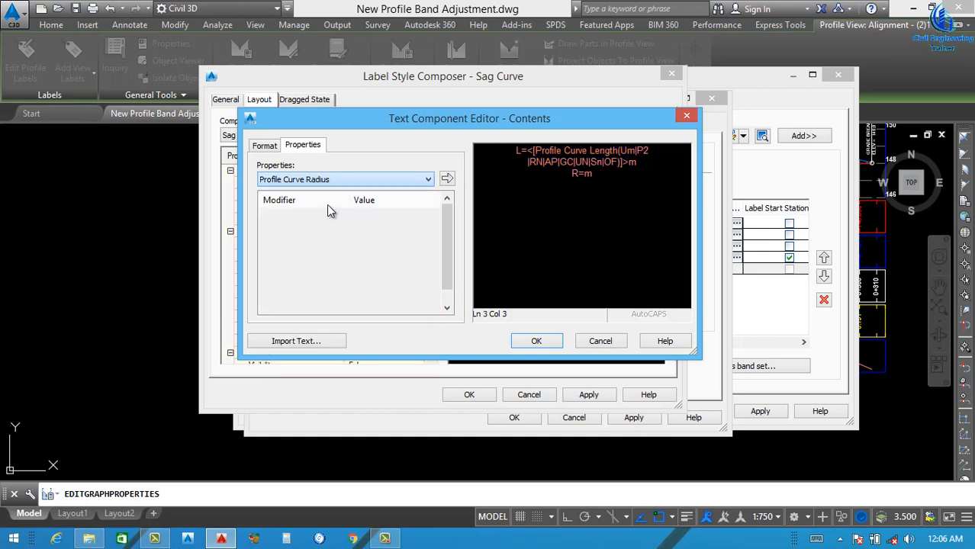
pyautogui.click(447, 179)
# - Format all of the Sag Curve label text as cyan and bold, then apply and accept the label style
pyautogui.moveTo(653, 186); pyautogui.dragTo(472, 143)
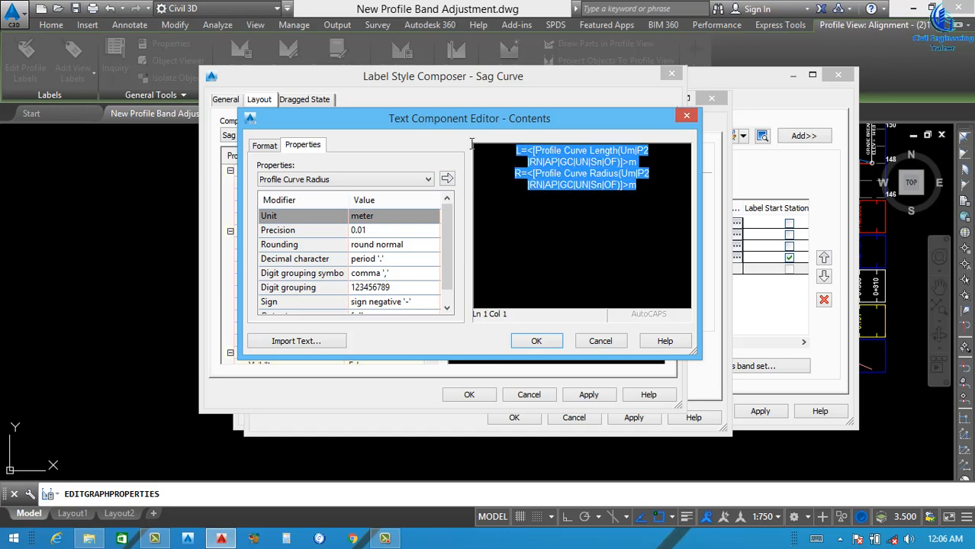
pyautogui.click(266, 146)
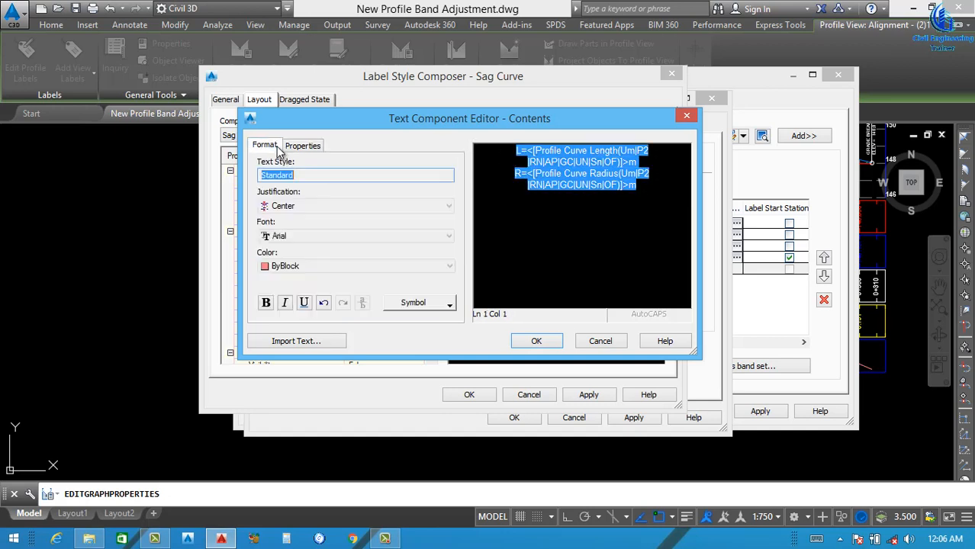
pyautogui.click(321, 265)
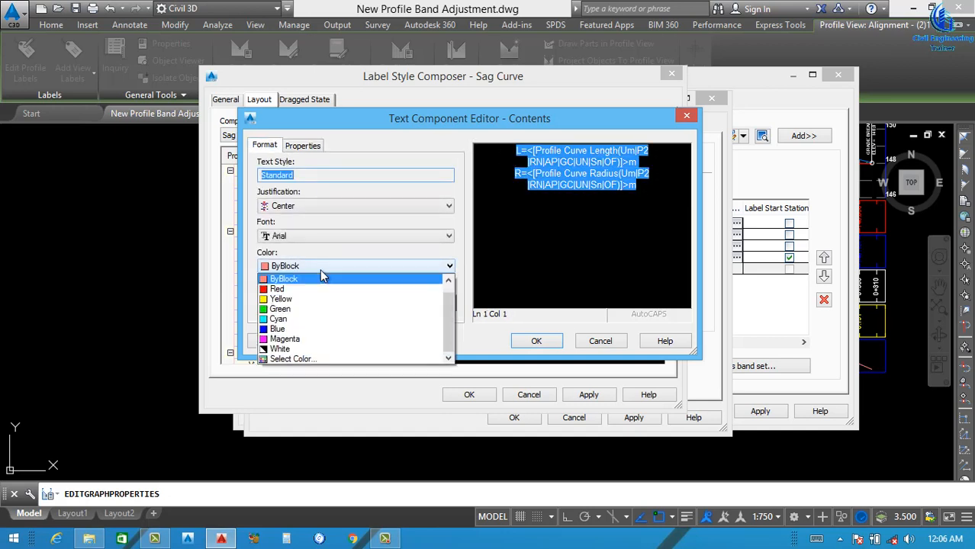
pyautogui.click(307, 321)
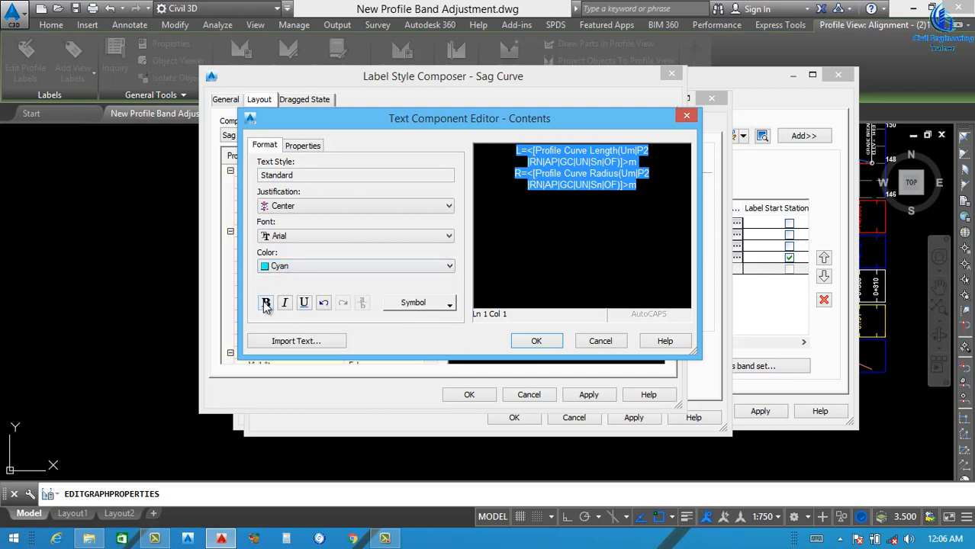
pyautogui.click(266, 302)
pyautogui.click(540, 342)
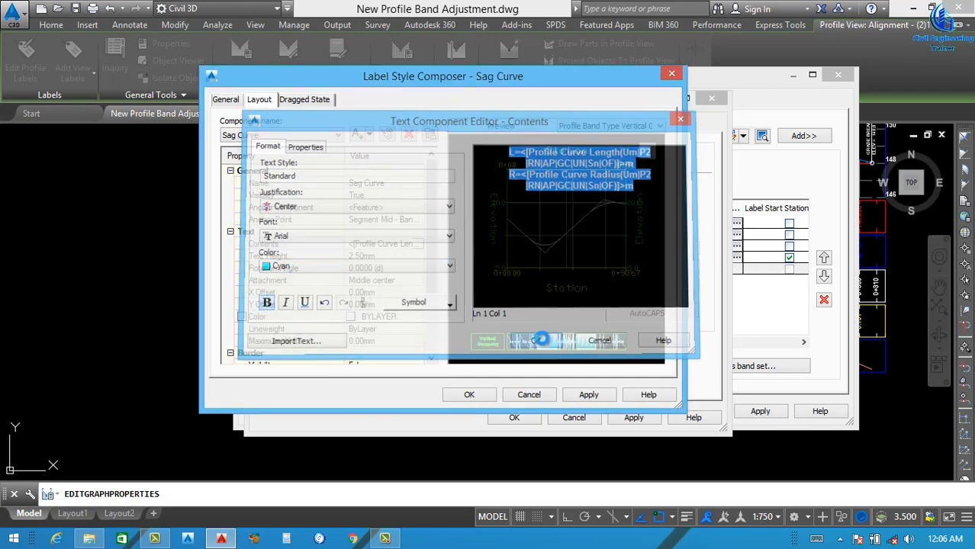
pyautogui.click(593, 397)
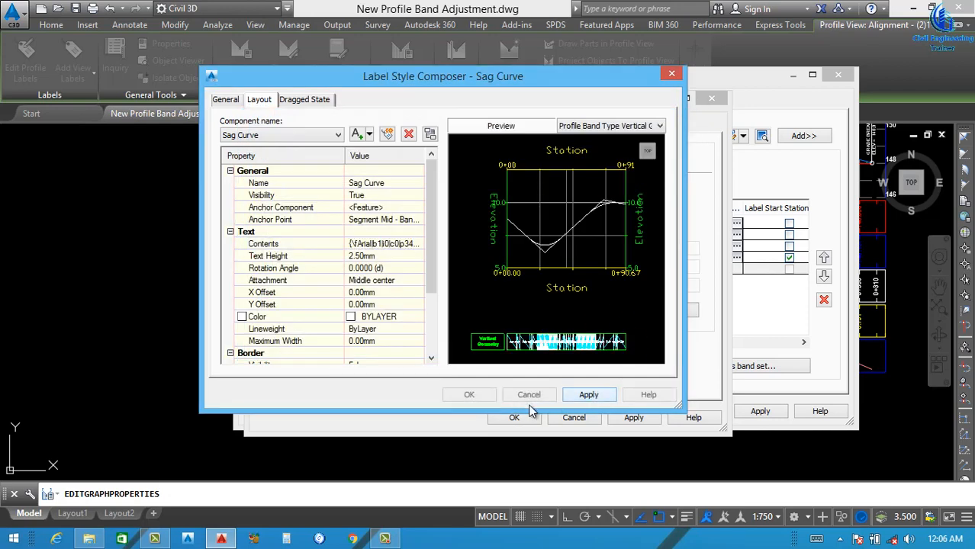
pyautogui.click(468, 395)
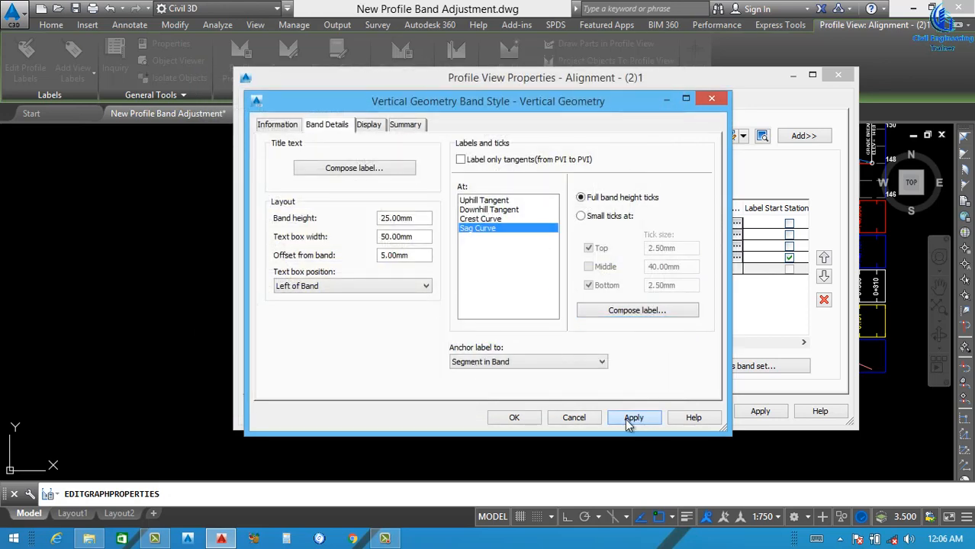
# - Accept the Vertical Geometry band style and apply the updated bands to the profile view
pyautogui.click(514, 418)
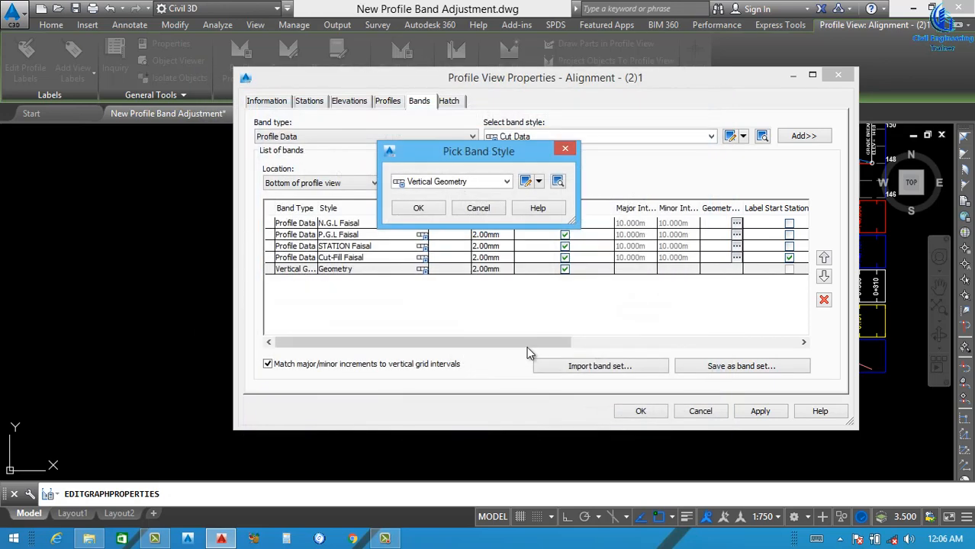
pyautogui.click(417, 208)
pyautogui.moveTo(546, 344); pyautogui.dragTo(689, 342)
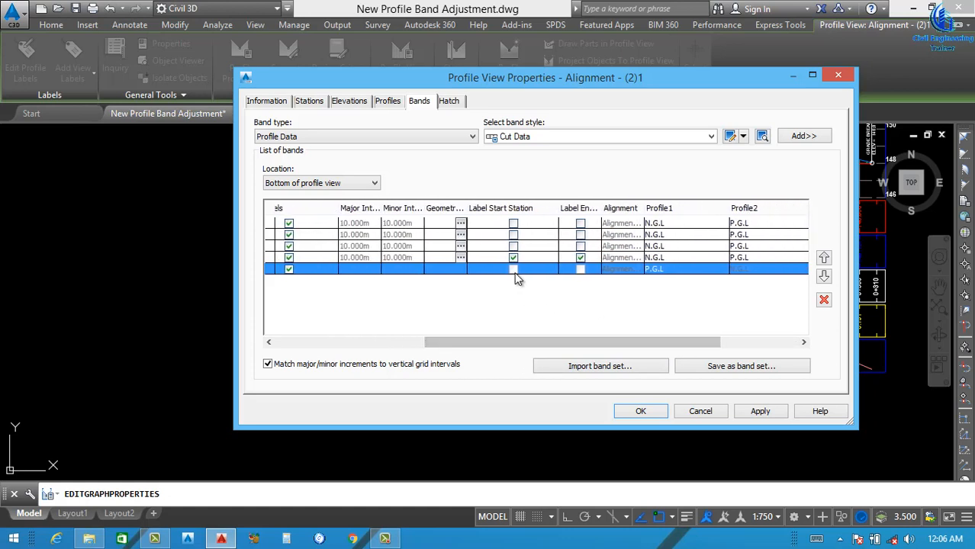
pyautogui.click(582, 271)
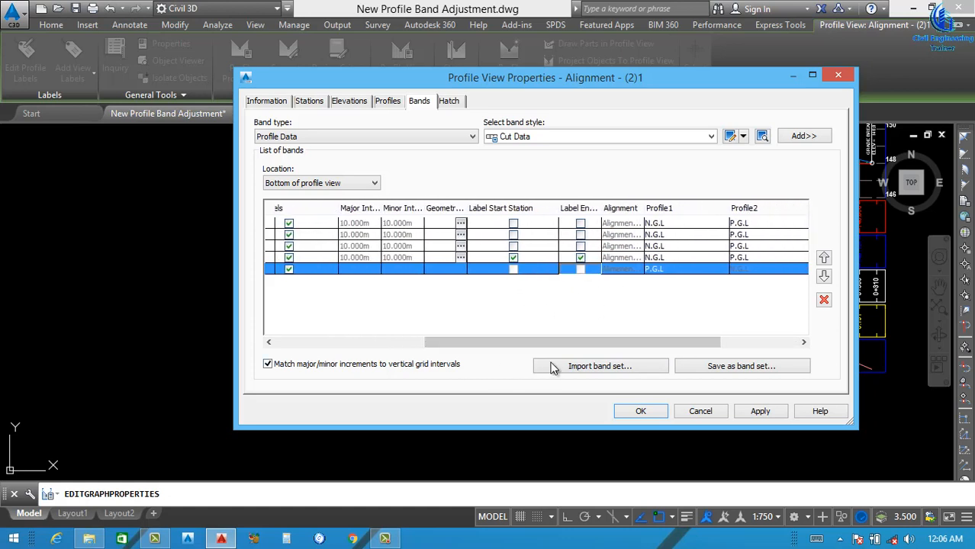
pyautogui.click(757, 412)
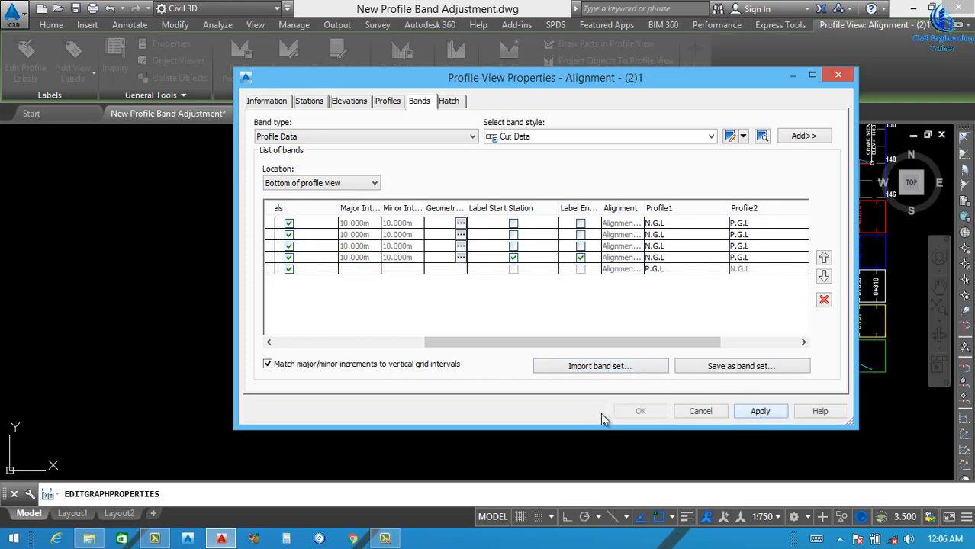
pyautogui.click(636, 411)
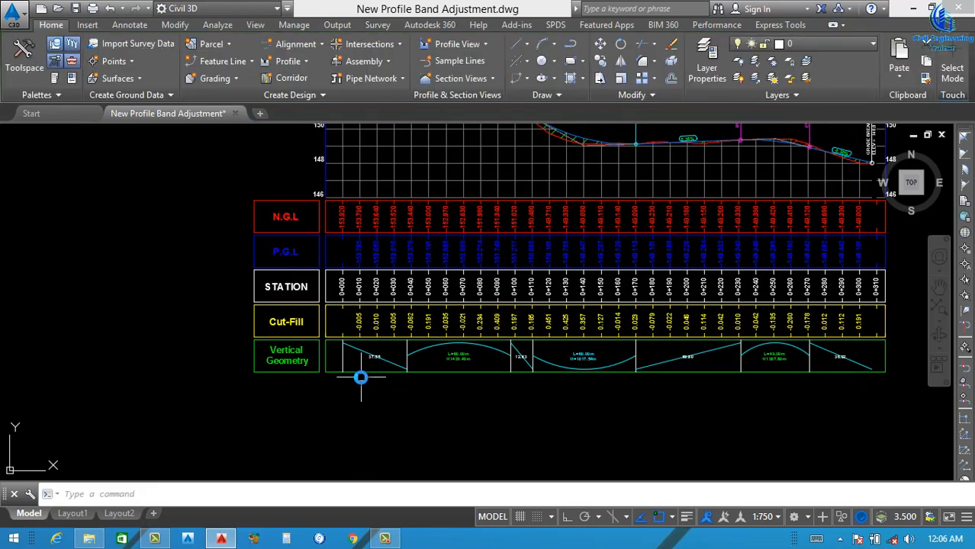
# - Examine the tangent and curve labels along the Vertical Geometry band beneath the profile view
pyautogui.scroll(5, 458, 377)
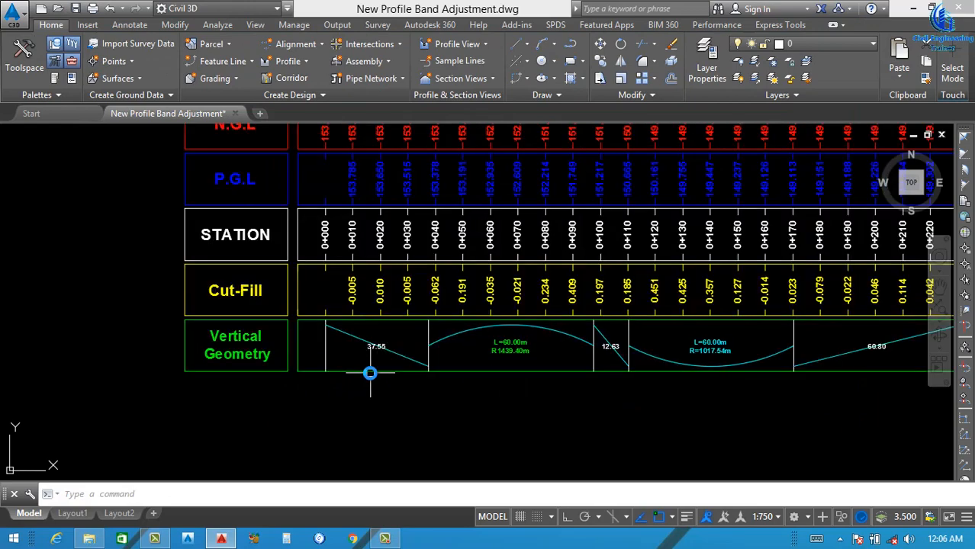
pyautogui.scroll(-4, 372, 359)
pyautogui.scroll(4, 496, 360)
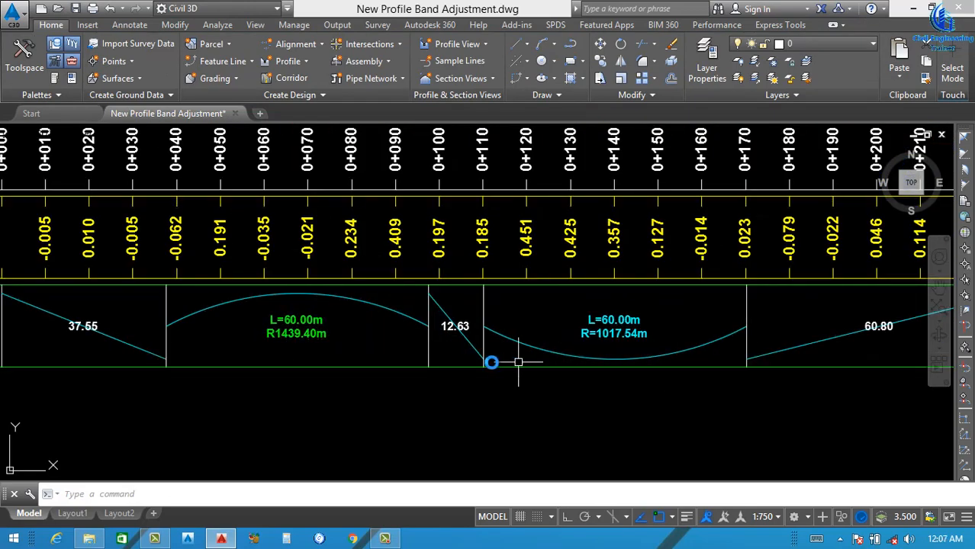
pyautogui.scroll(-4, 492, 364)
pyautogui.scroll(4, 728, 352)
pyautogui.scroll(-3, 549, 347)
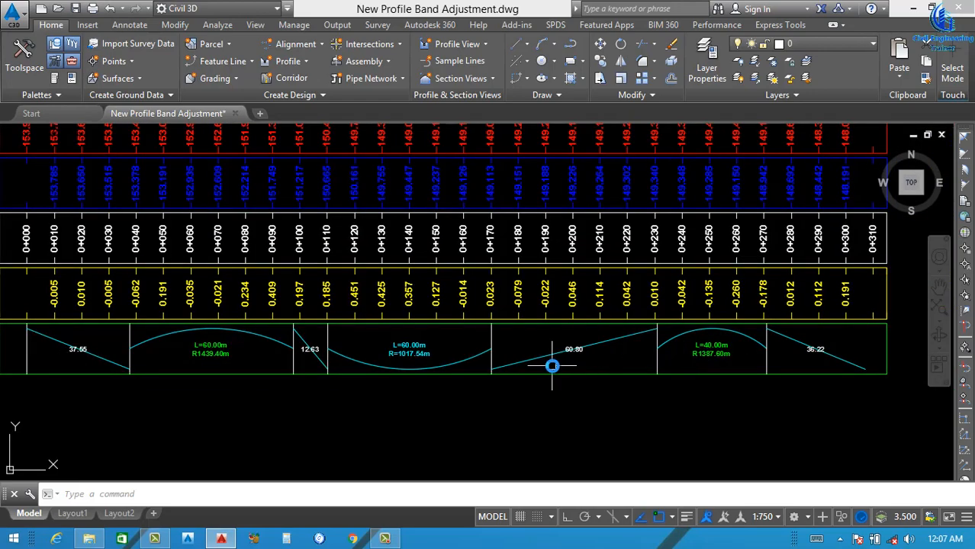
pyautogui.scroll(5, 555, 342)
pyautogui.scroll(-4, 428, 374)
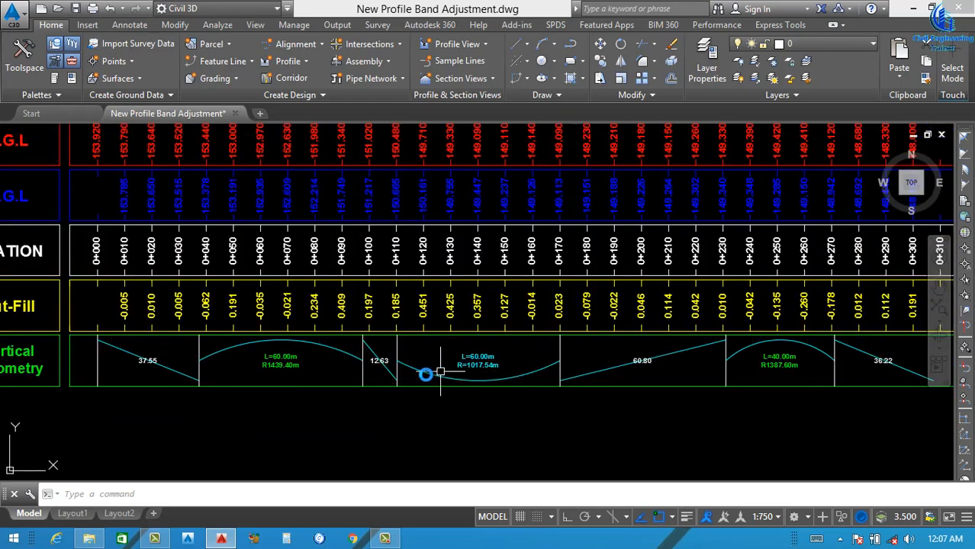
pyautogui.scroll(4, 313, 382)
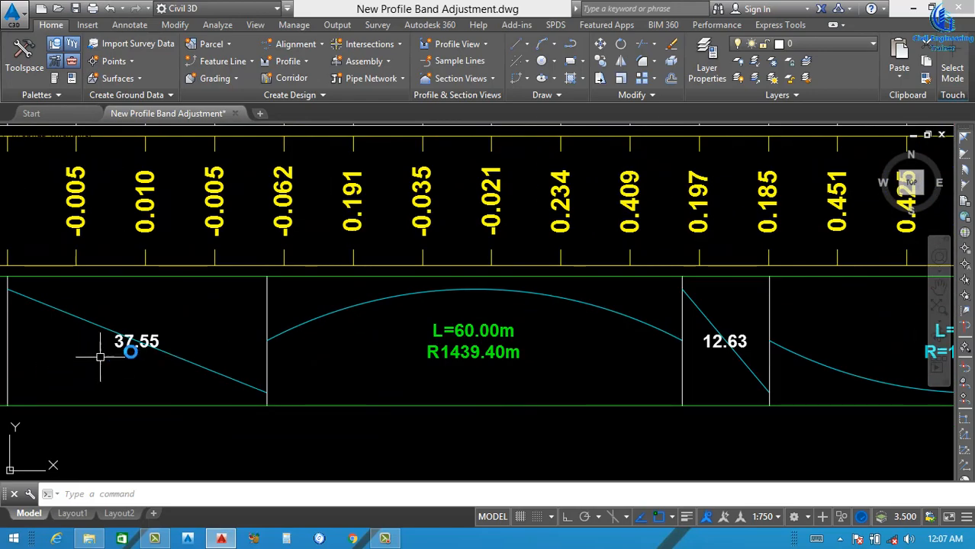
pyautogui.scroll(-5, 182, 337)
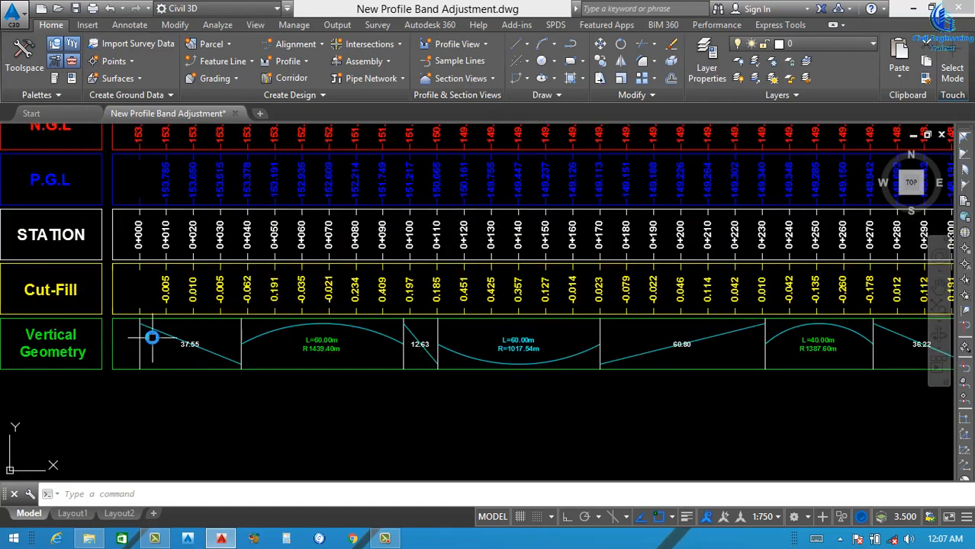
pyautogui.scroll(3, 155, 336)
pyautogui.scroll(-4, 267, 366)
pyautogui.scroll(5, 261, 366)
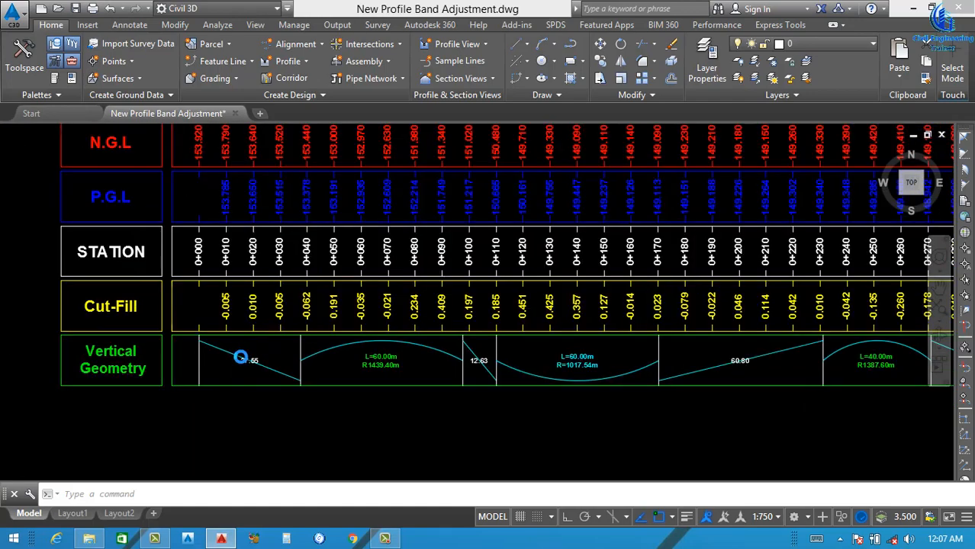
# - Open the Vertical Geometry band's style for editing from the profile view's properties
pyautogui.click(278, 323)
pyautogui.rightClick(279, 324)
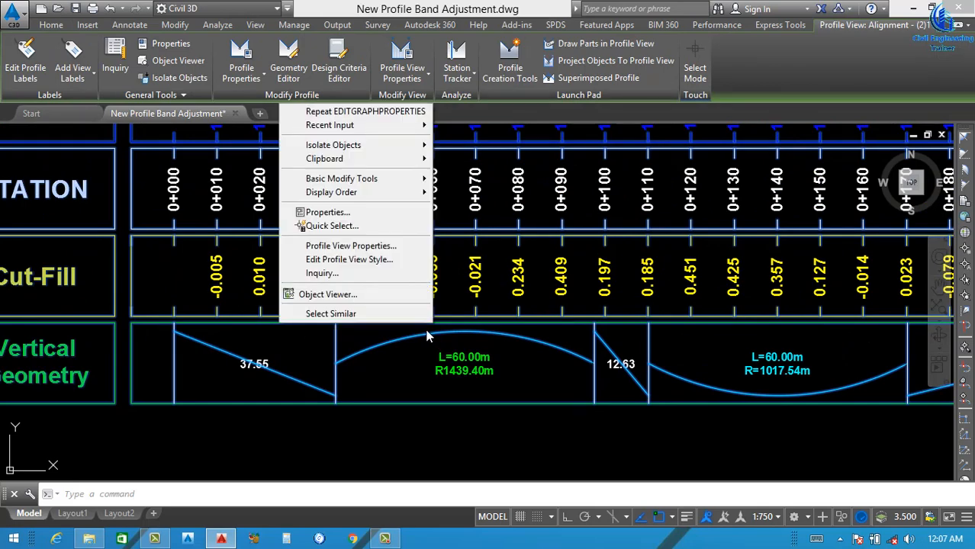
pyautogui.click(377, 248)
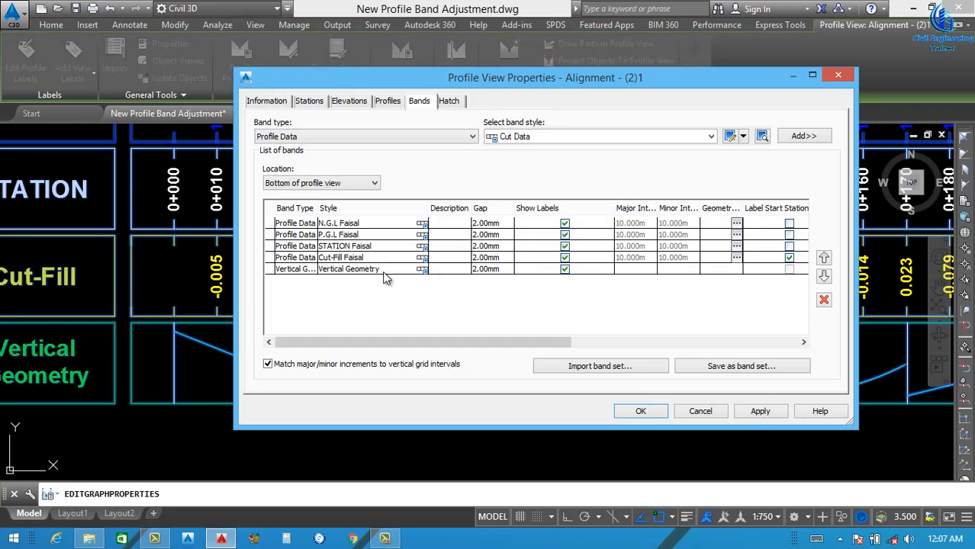
pyautogui.click(424, 271)
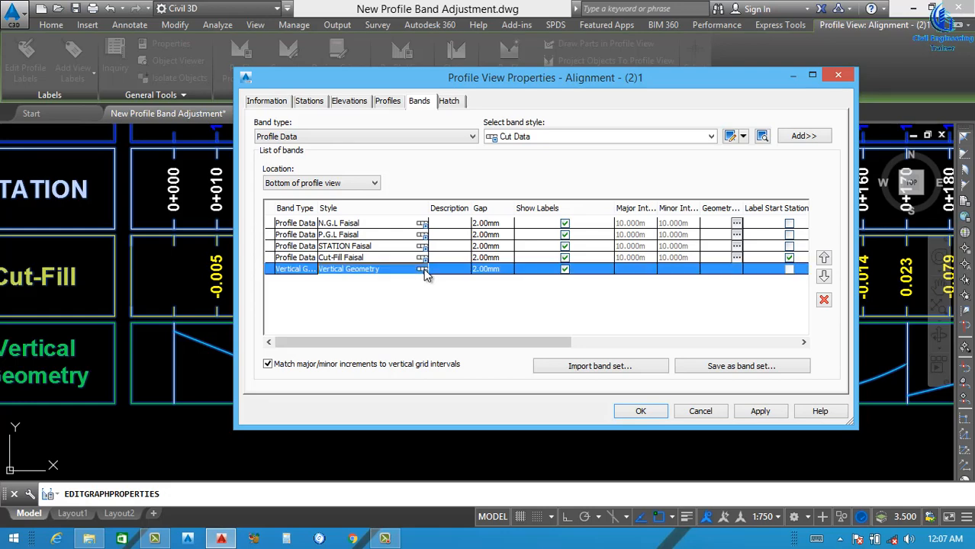
pyautogui.click(526, 183)
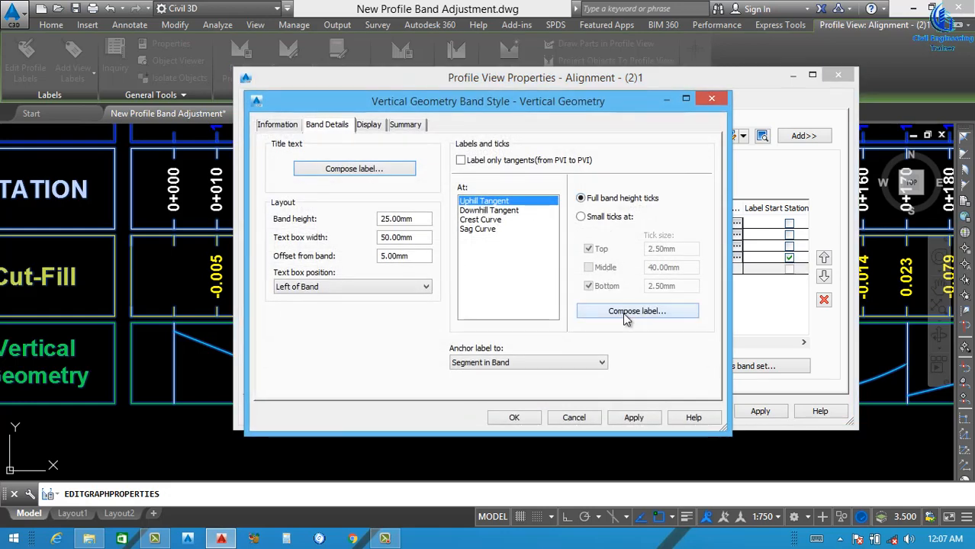
# - Add "L=" before and "m" after the Tangent Horizontal Length property in the Uphill Tangent label and accept the label style
pyautogui.click(626, 319)
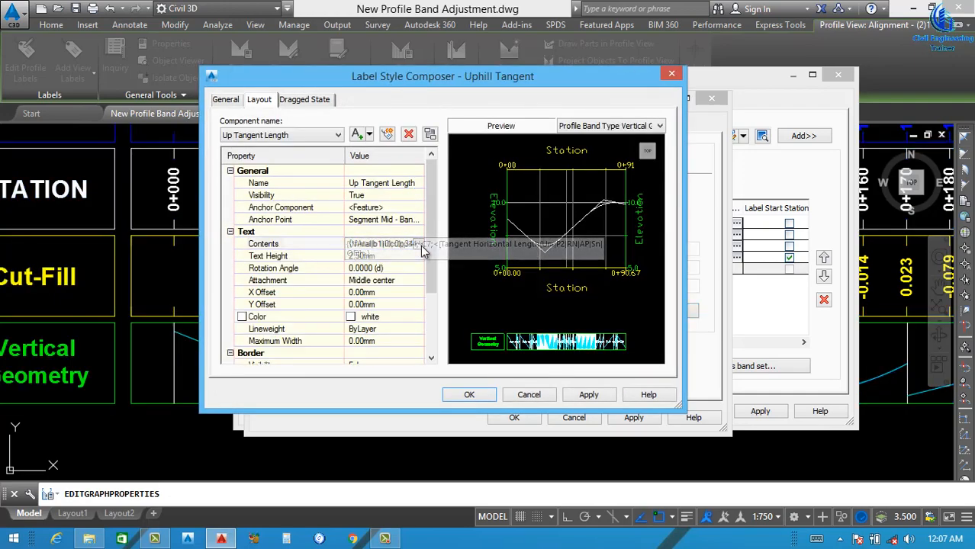
pyautogui.click(419, 244)
pyautogui.click(510, 156)
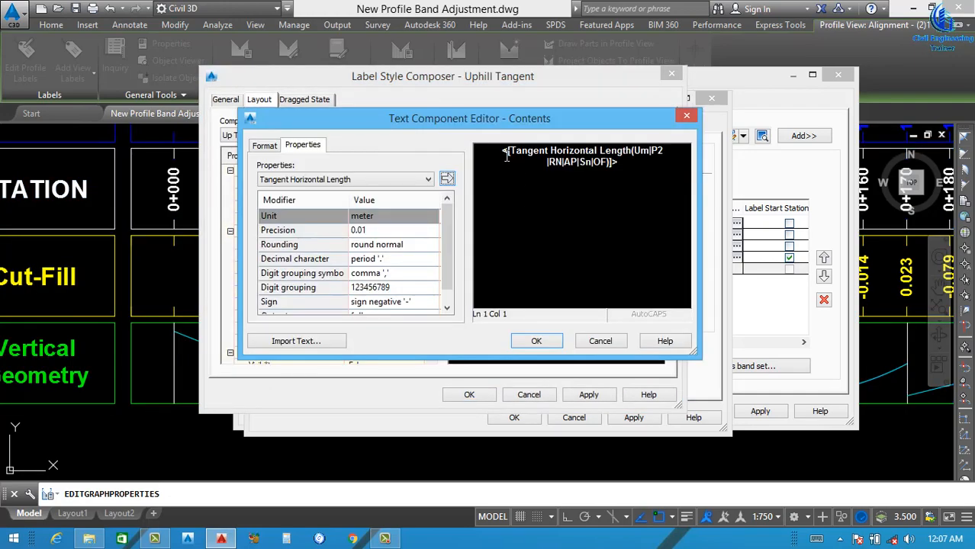
pyautogui.write('L=')
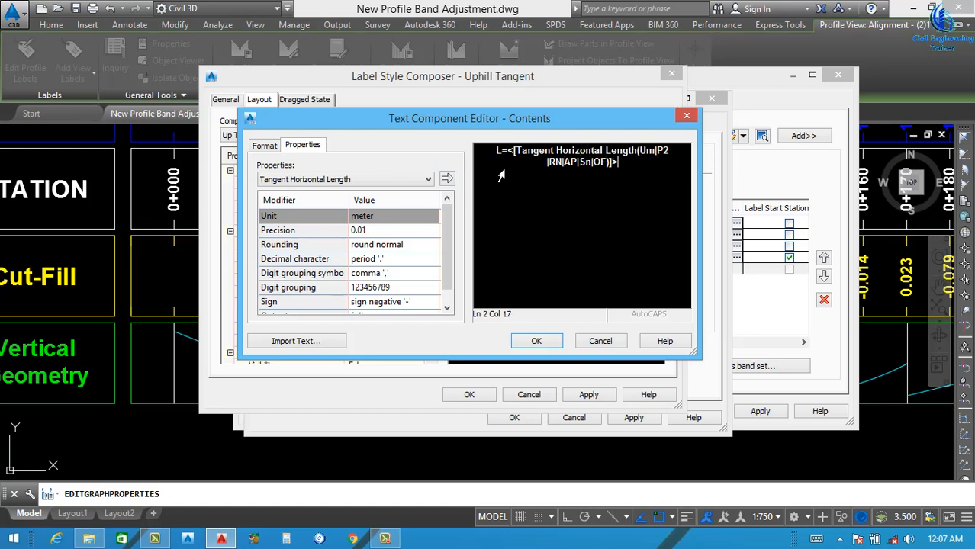
pyautogui.write('m')
pyautogui.click(534, 343)
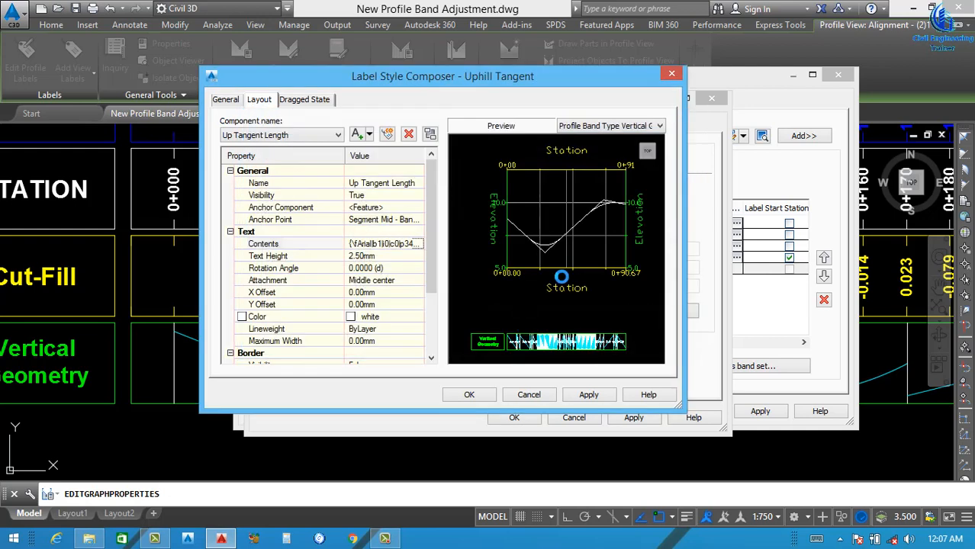
pyautogui.click(471, 396)
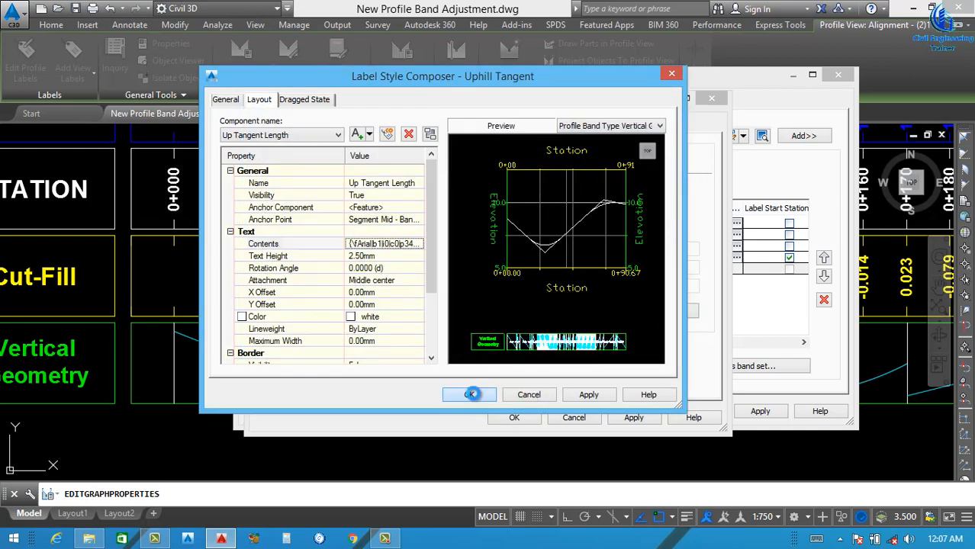
# - Add "L=" before and "m" after the Tangent Horizontal Length property in the Downhill Tangent label, then apply and accept the label style
pyautogui.click(494, 211)
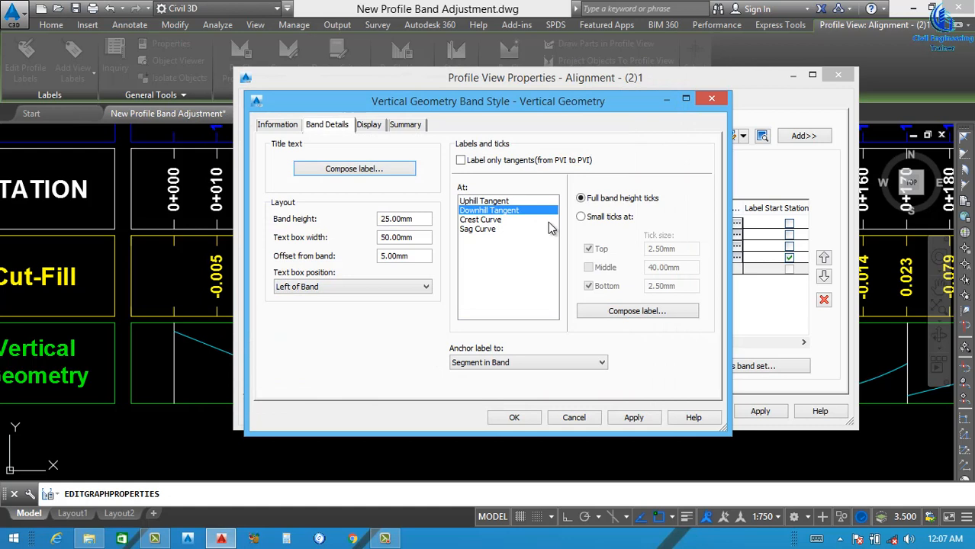
pyautogui.click(614, 315)
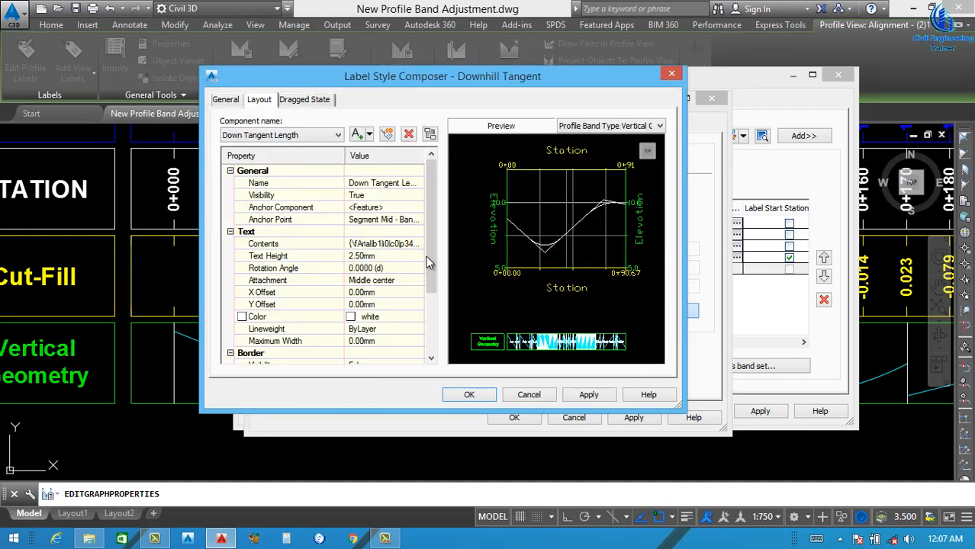
pyautogui.click(381, 244)
pyautogui.click(418, 243)
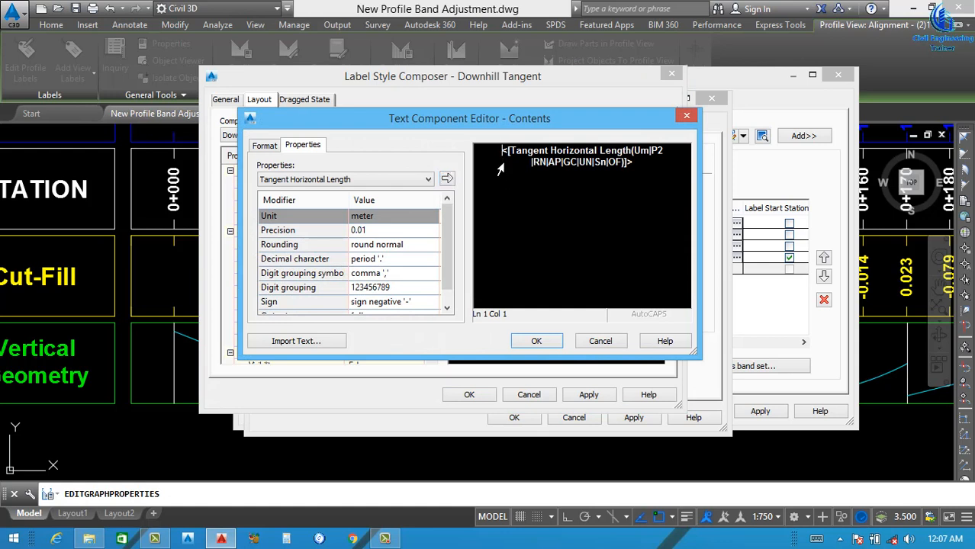
pyautogui.write('L=')
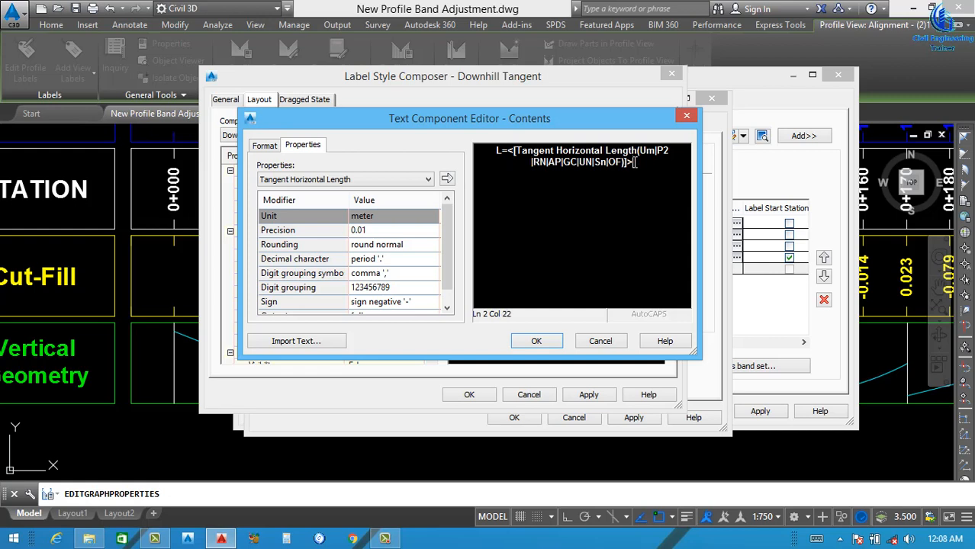
pyautogui.write('m')
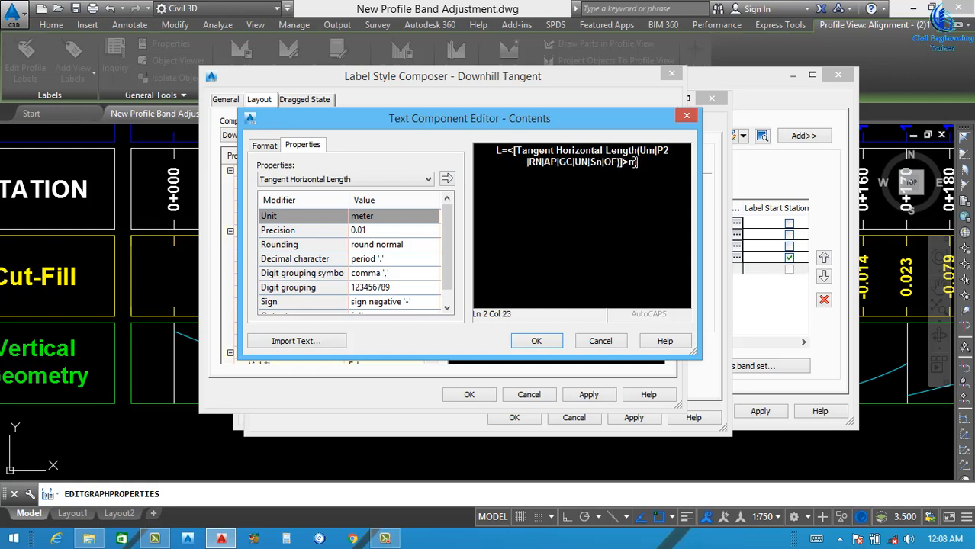
pyautogui.click(537, 341)
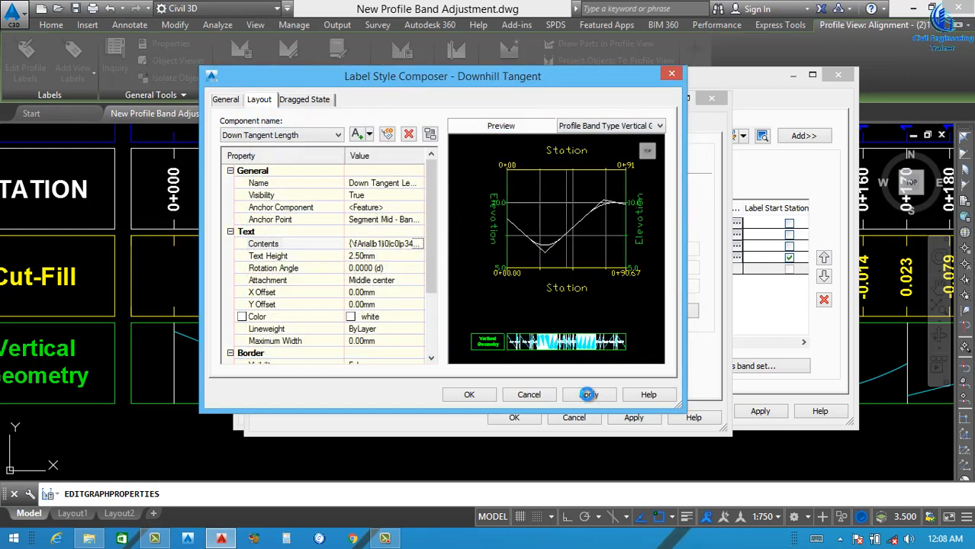
pyautogui.click(589, 395)
pyautogui.click(470, 394)
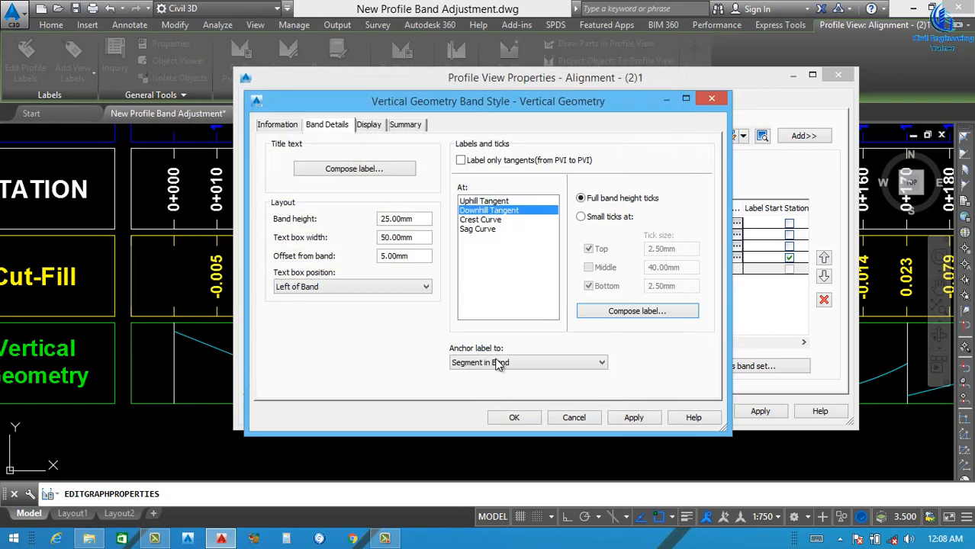
# - Apply and accept the Vertical Geometry band style, then update the profile view with the changed bands
pyautogui.click(633, 417)
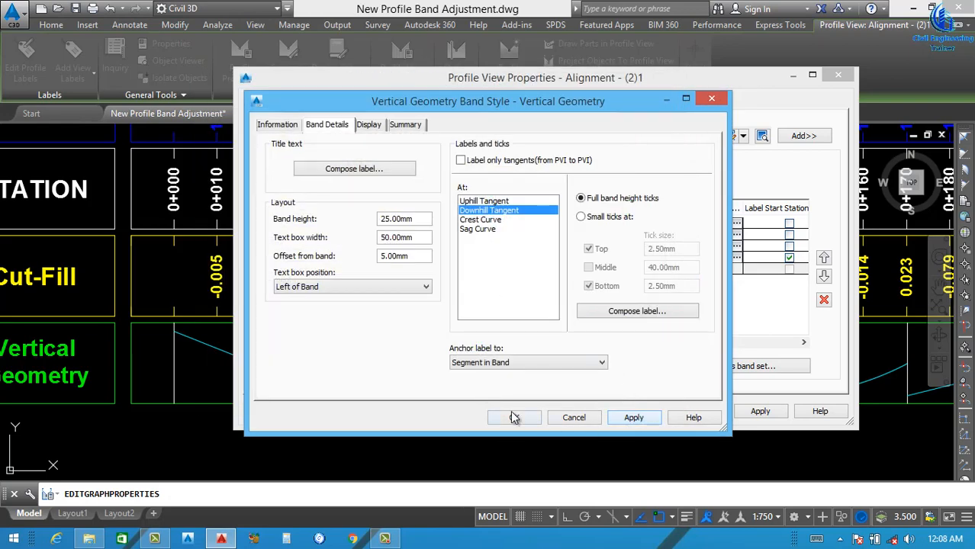
pyautogui.click(513, 418)
pyautogui.click(419, 209)
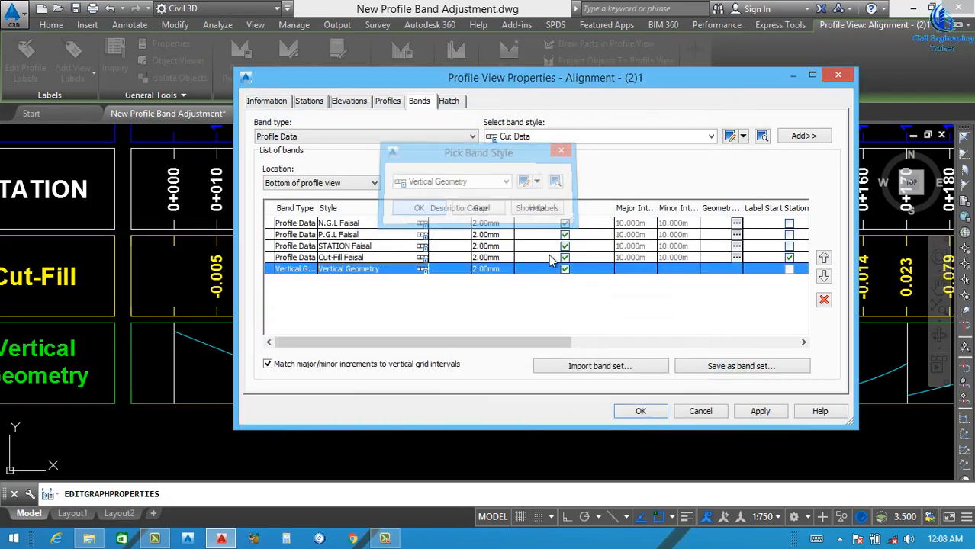
pyautogui.click(757, 411)
pyautogui.click(635, 412)
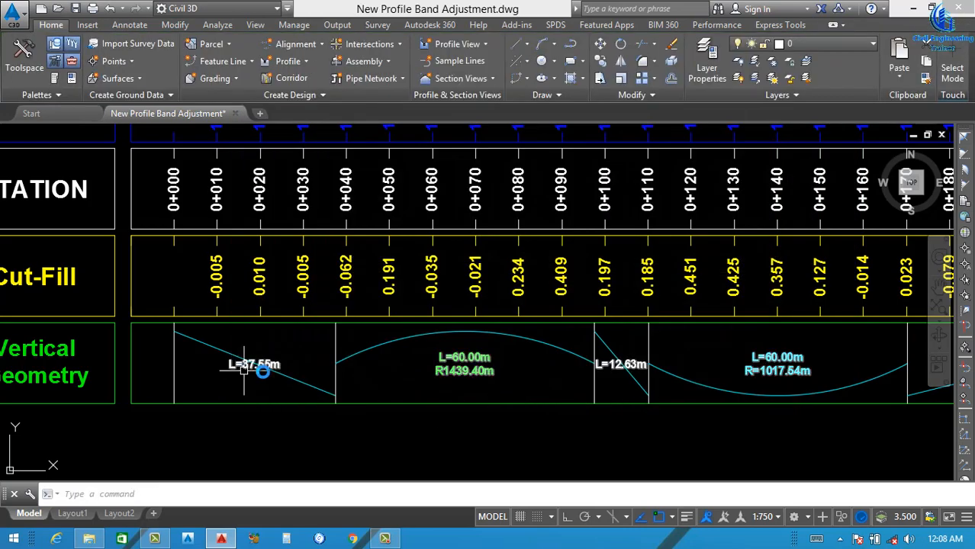
# - Check the tangent labels along the Vertical Geometry band and reopen the profile view's properties
pyautogui.scroll(-3, 698, 373)
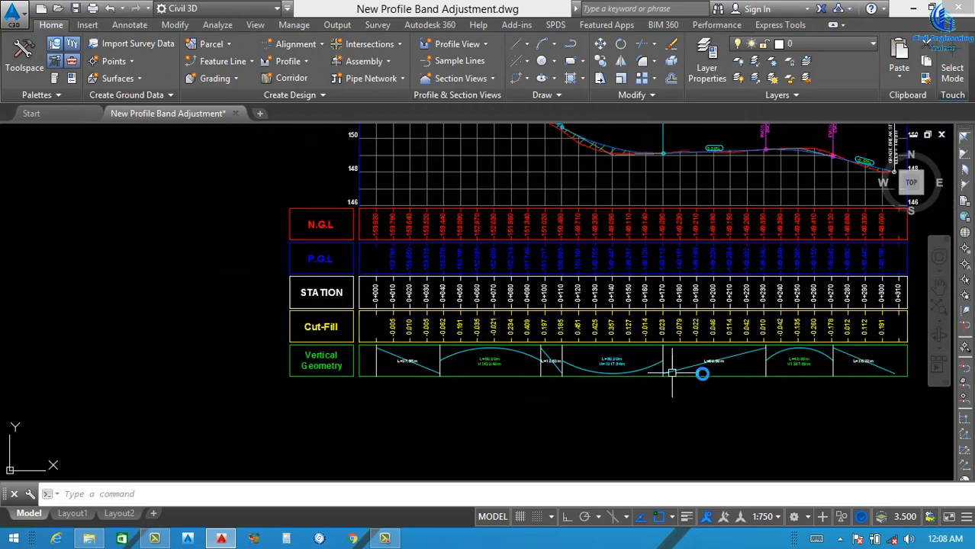
pyautogui.scroll(2, 833, 364)
pyautogui.scroll(-3, 387, 359)
pyautogui.scroll(4, 355, 347)
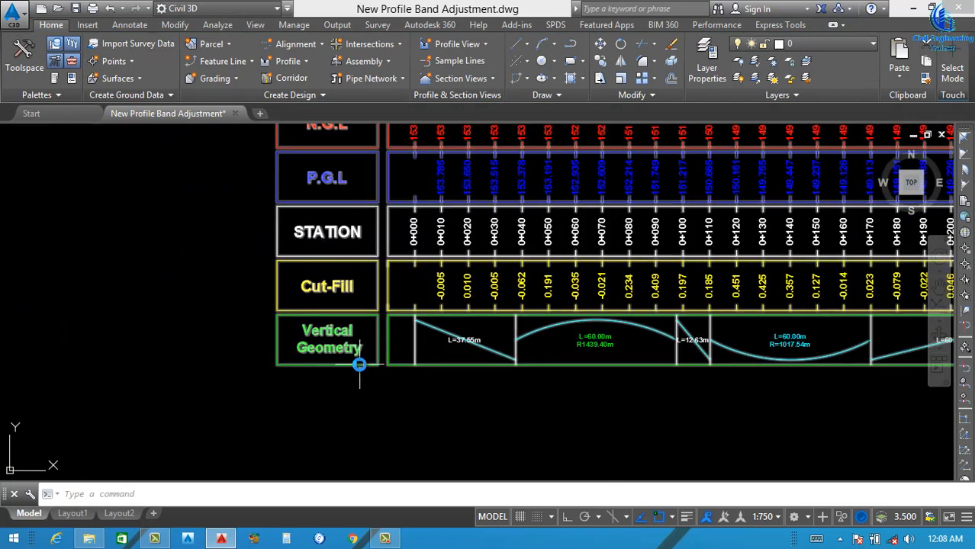
pyautogui.scroll(-2, 359, 364)
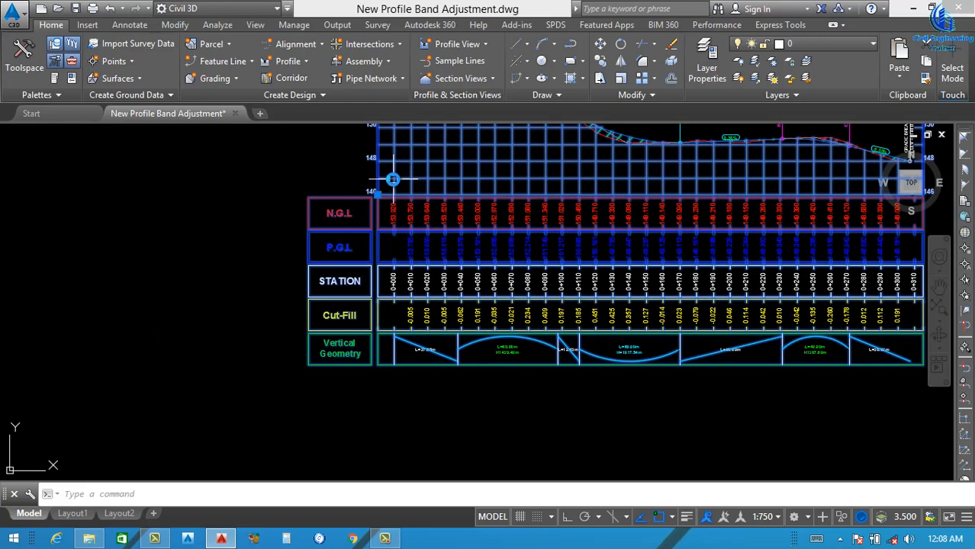
pyautogui.click(392, 180)
pyautogui.rightClick(471, 189)
pyautogui.click(527, 330)
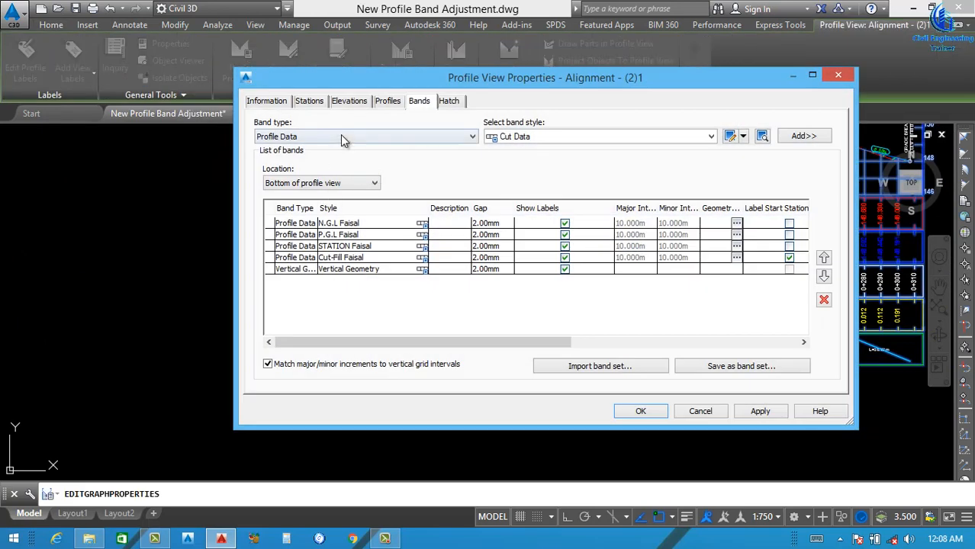
# - Add a Horizontal Geometry band with the Geometry style to the bands at the bottom of the profile view
pyautogui.click(340, 135)
pyautogui.click(343, 165)
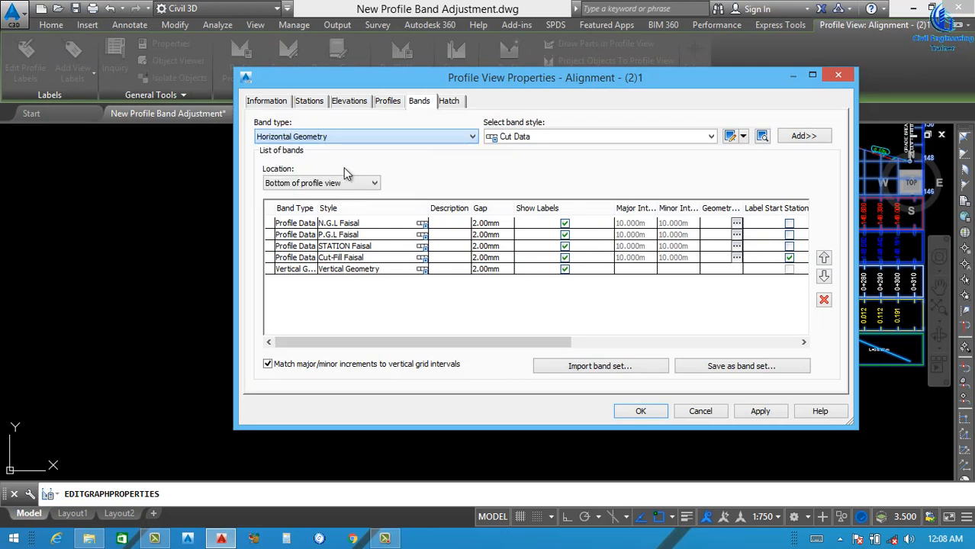
pyautogui.click(566, 139)
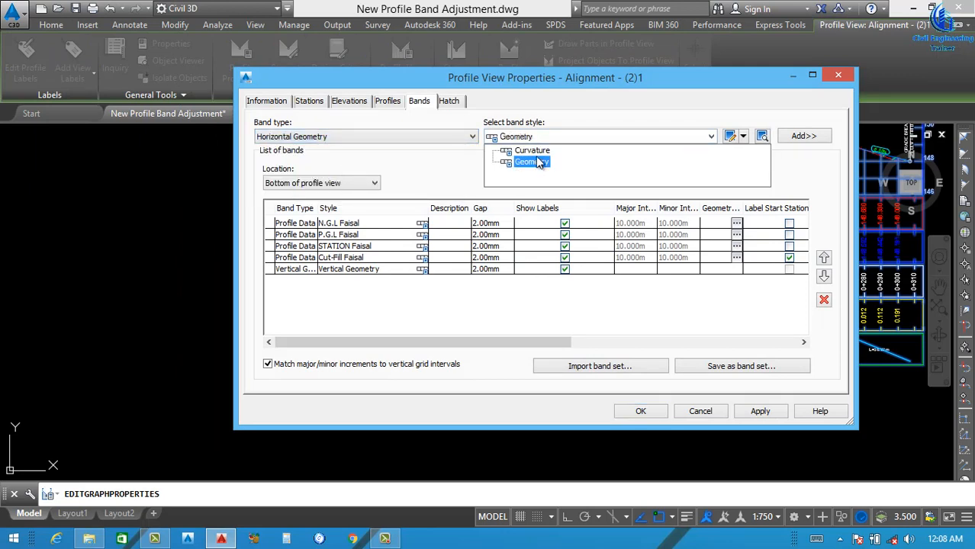
pyautogui.click(537, 163)
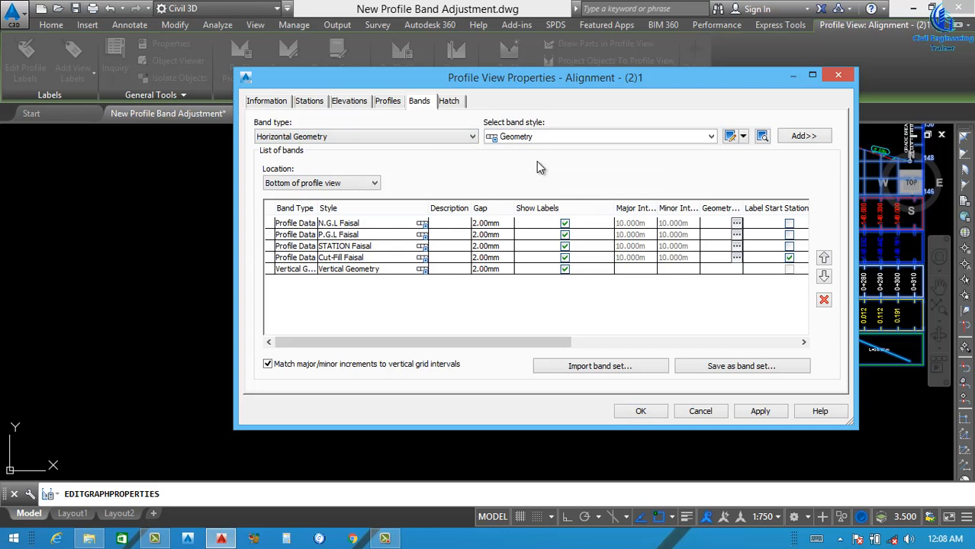
pyautogui.click(803, 137)
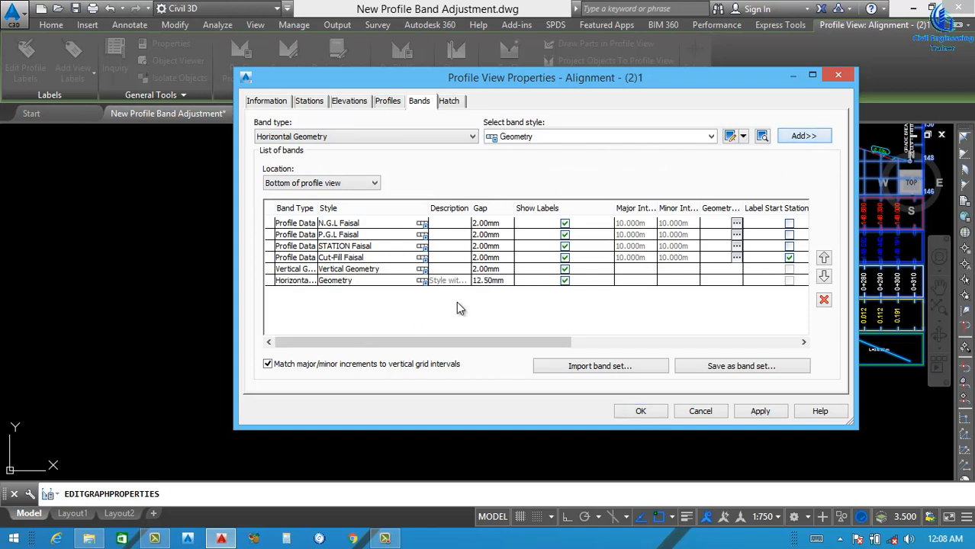
# - Set the Horizontal Geometry band's gap to 2 mm and apply the band list to the profile view
pyautogui.click(503, 283)
pyautogui.click(501, 282)
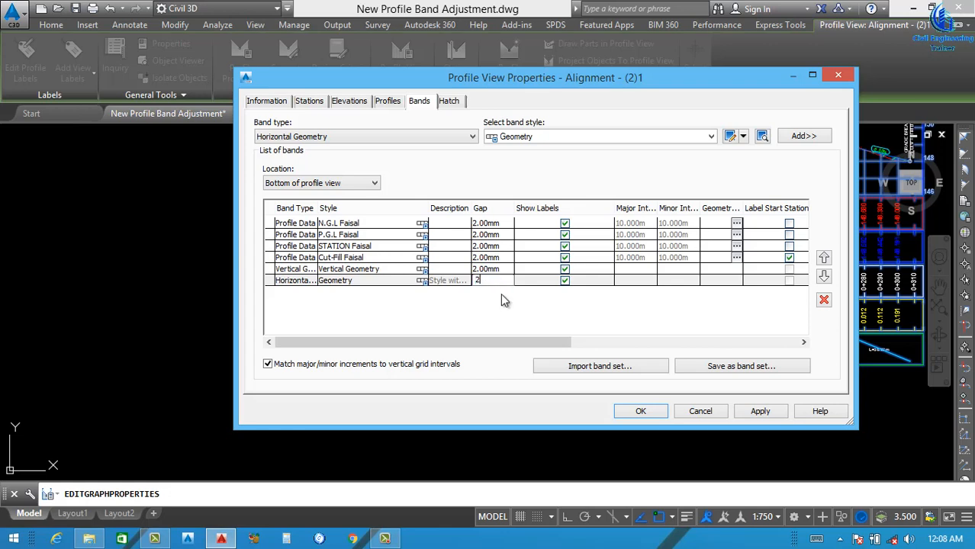
pyautogui.moveTo(492, 339); pyautogui.dragTo(702, 316)
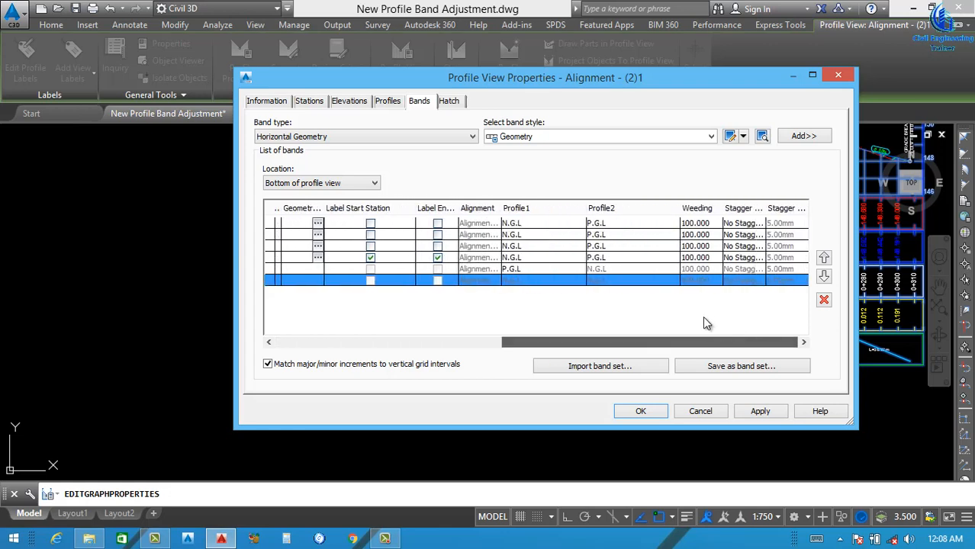
pyautogui.moveTo(571, 343); pyautogui.dragTo(324, 348)
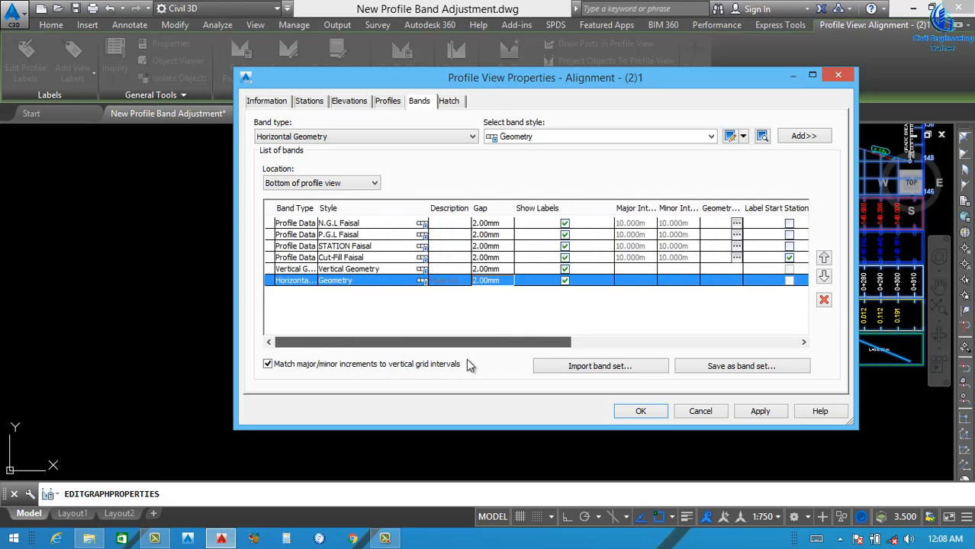
pyautogui.click(758, 411)
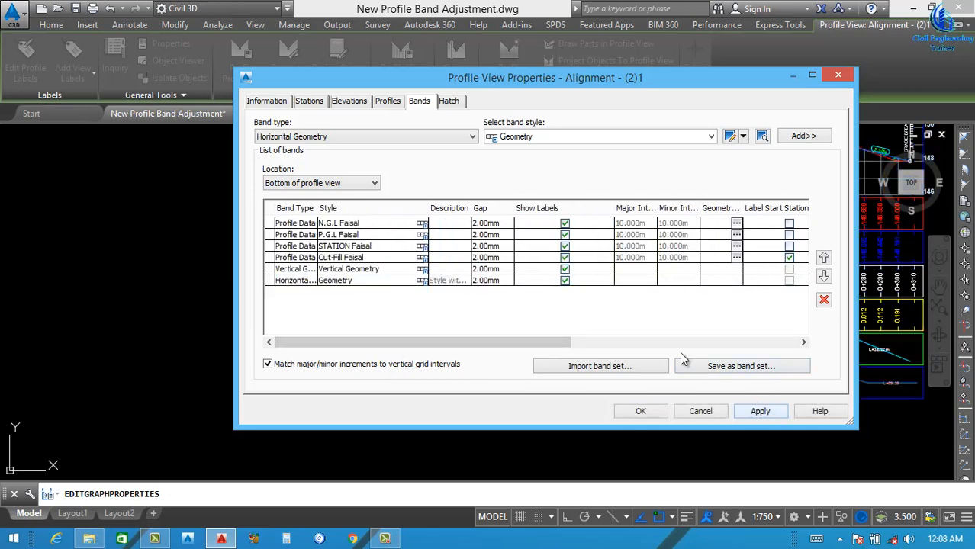
# - Check the new Horizontal Geometry band in the drawing and open its Geometry band style for editing
pyautogui.moveTo(492, 84); pyautogui.dragTo(552, 461)
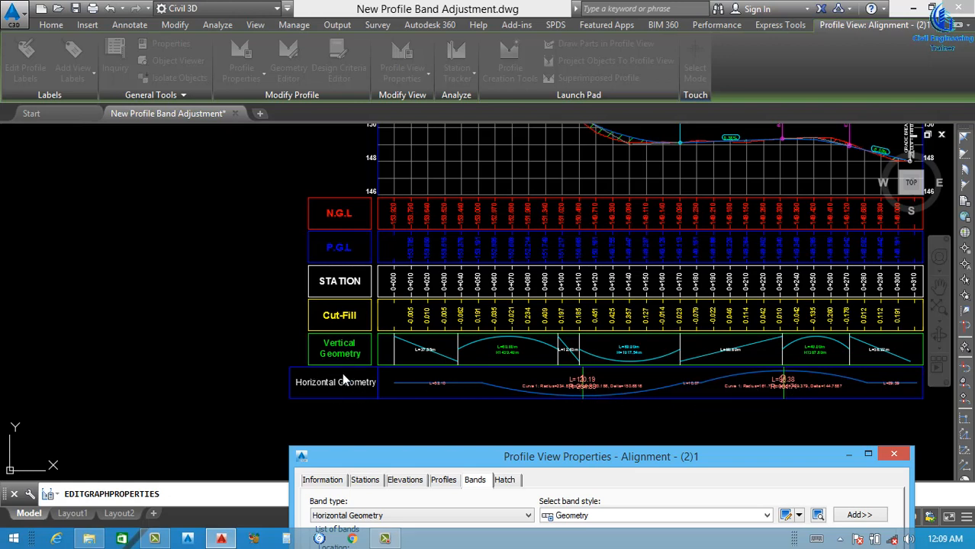
pyautogui.moveTo(639, 467); pyautogui.dragTo(610, 234)
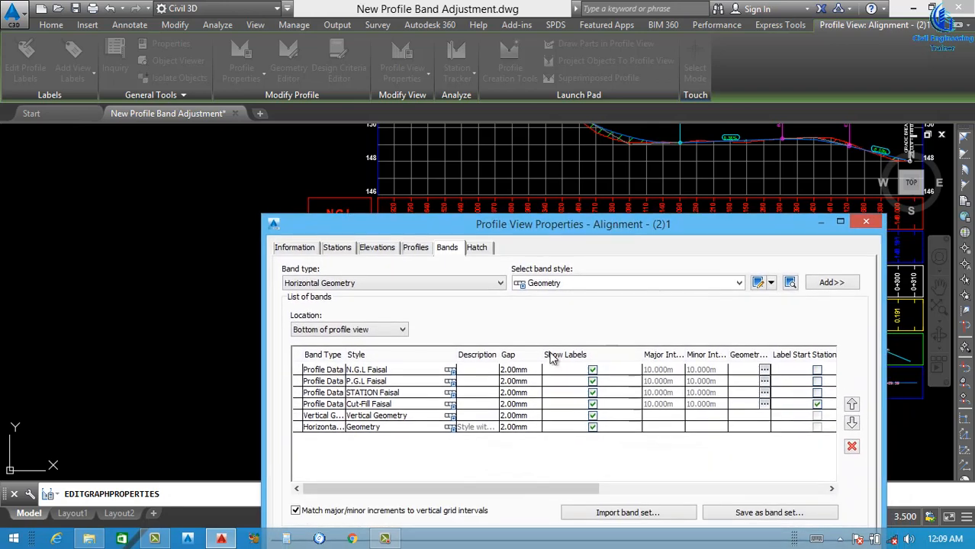
pyautogui.click(451, 427)
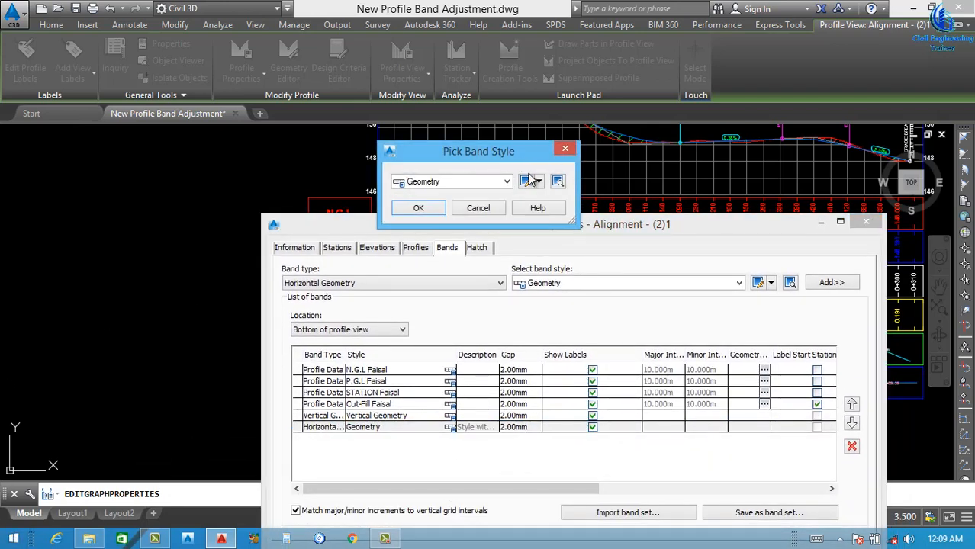
pyautogui.click(527, 182)
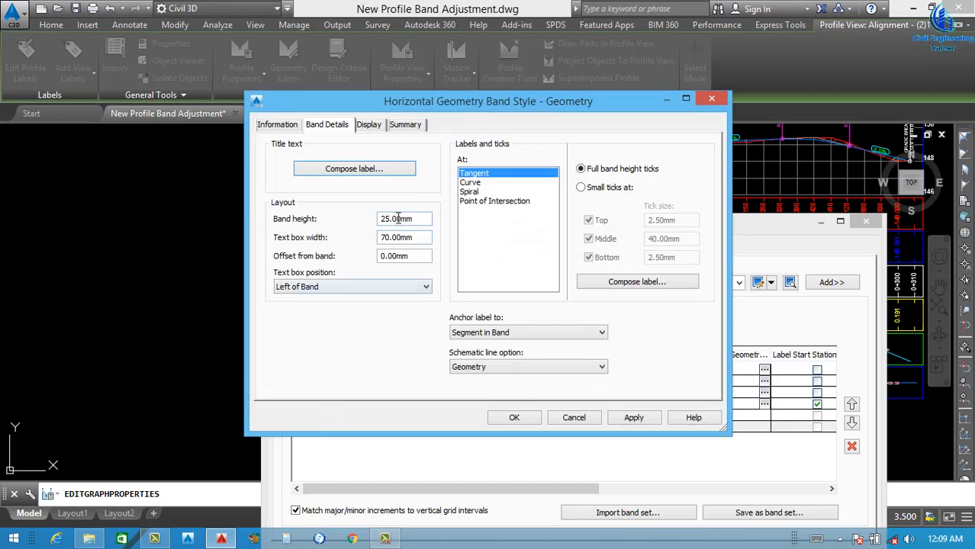
# - Set the band style's offset from band to 5 mm and its text box width to 50 mm
pyautogui.press('Delete')
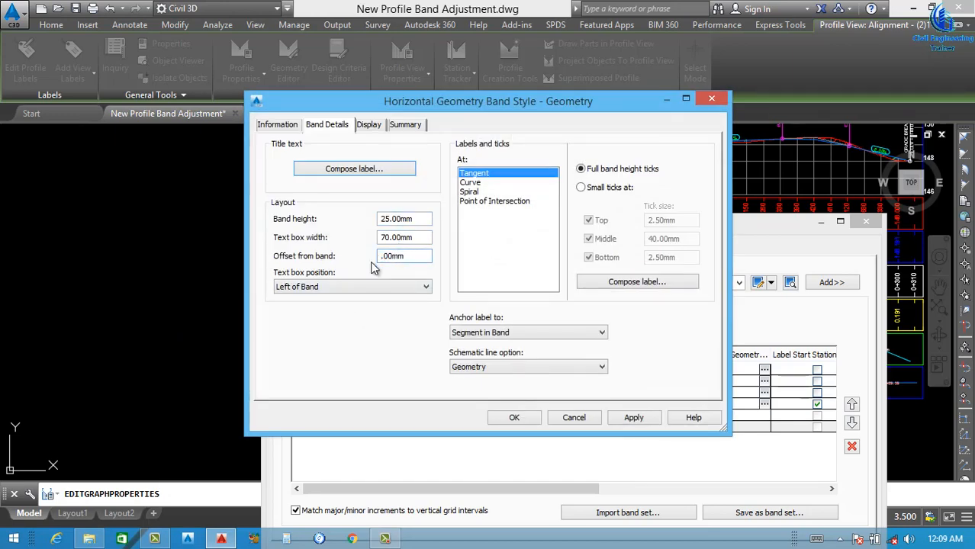
pyautogui.write('5')
pyautogui.moveTo(386, 238); pyautogui.dragTo(379, 251)
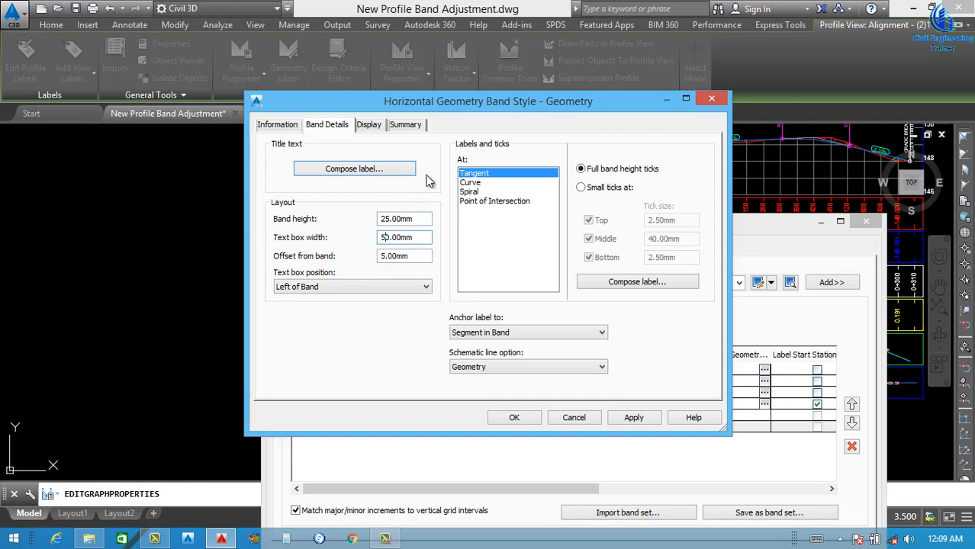
# - Rename the band style as Horizontal Geometry and copy the new name
pyautogui.click(278, 125)
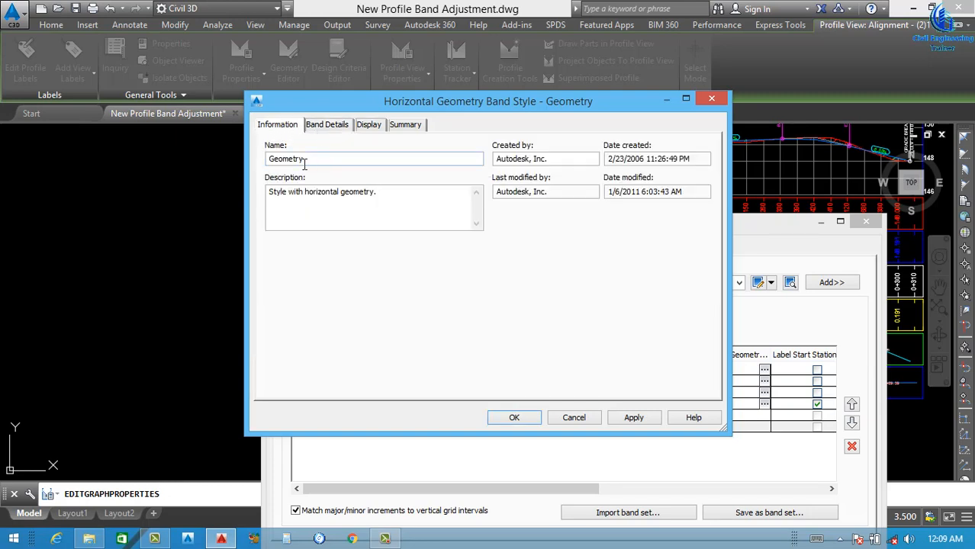
pyautogui.click(271, 161)
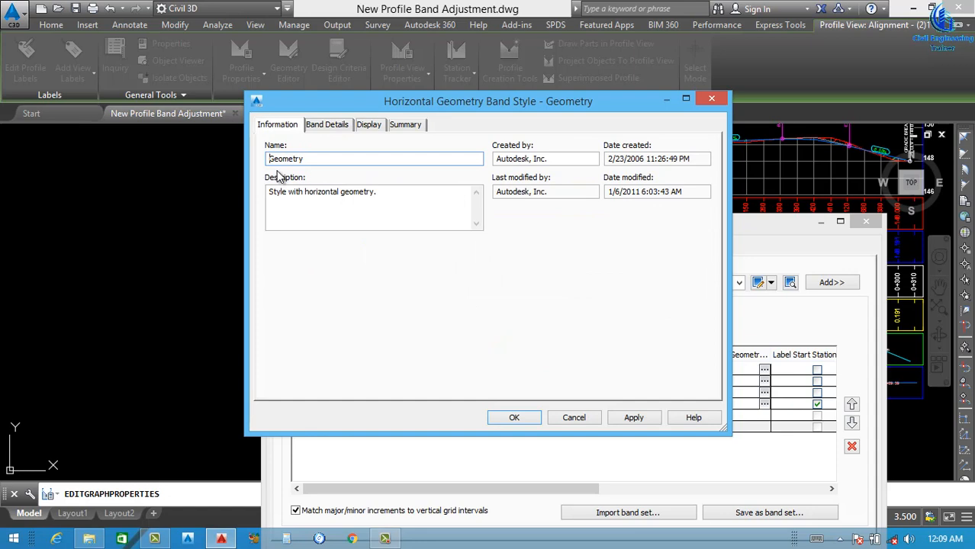
pyautogui.write('Horizontal')
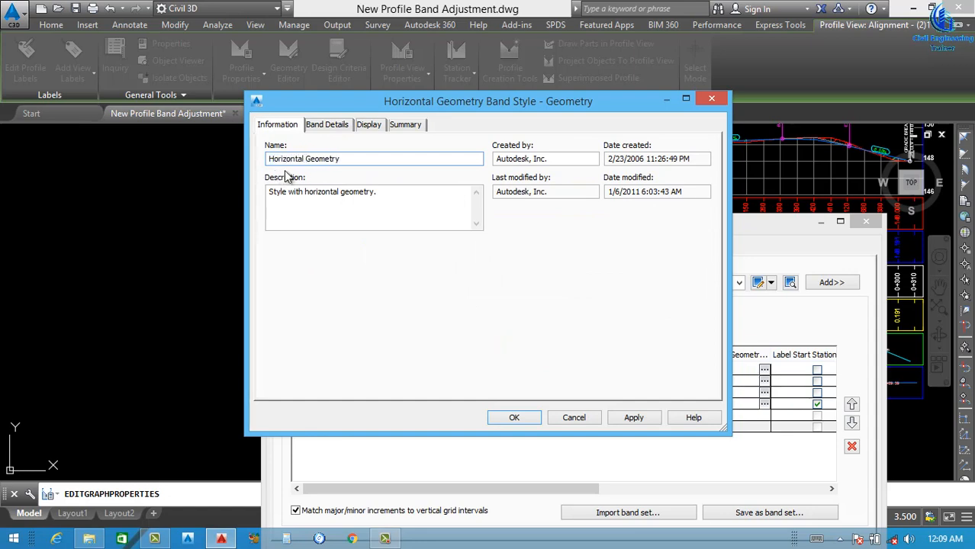
pyautogui.moveTo(346, 159); pyautogui.dragTo(259, 178)
pyautogui.hotkey('ctrl', 'c')
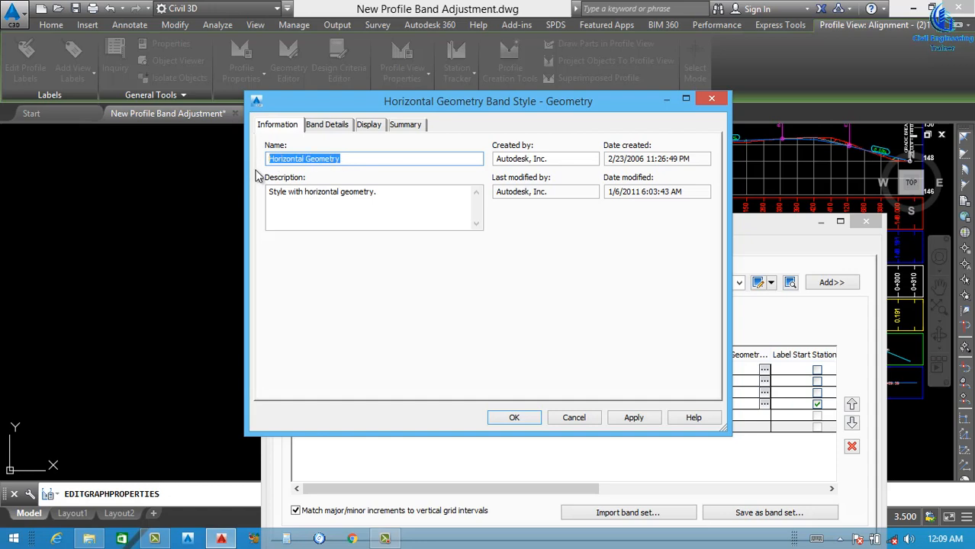
# - In the band title label, rename the text component as Horizontal Geometry and set its anchor point to Middle Center
pyautogui.click(329, 126)
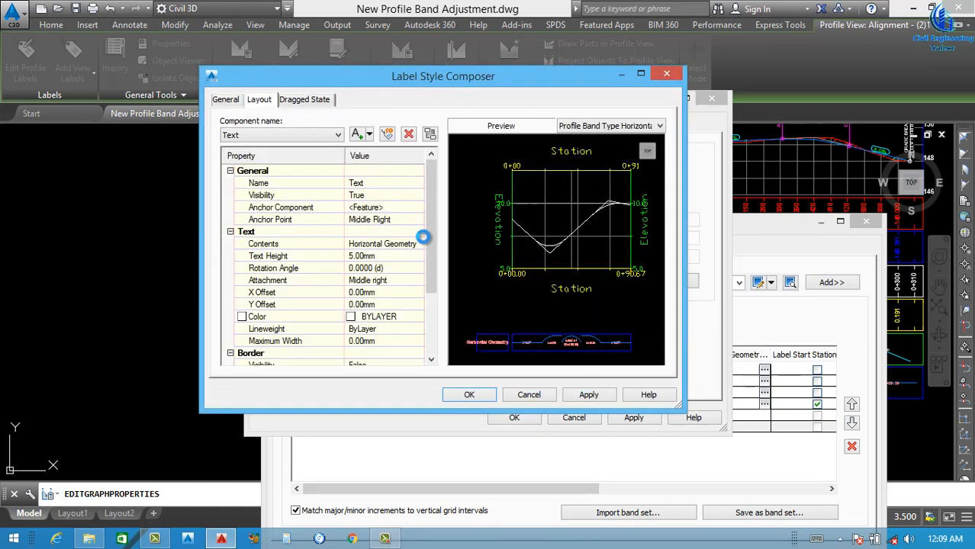
pyautogui.click(392, 183)
pyautogui.hotkey('ctrl', 'v')
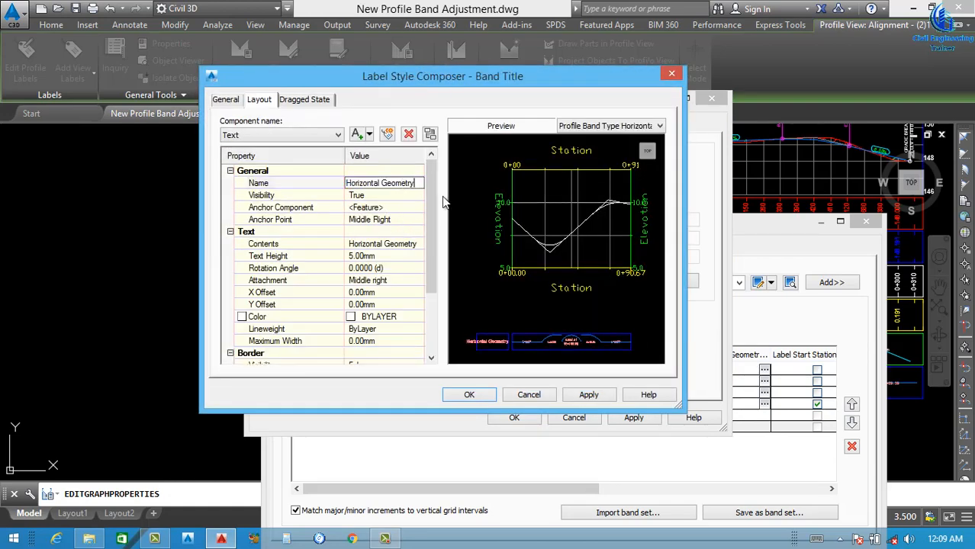
pyautogui.click(412, 243)
pyautogui.click(387, 219)
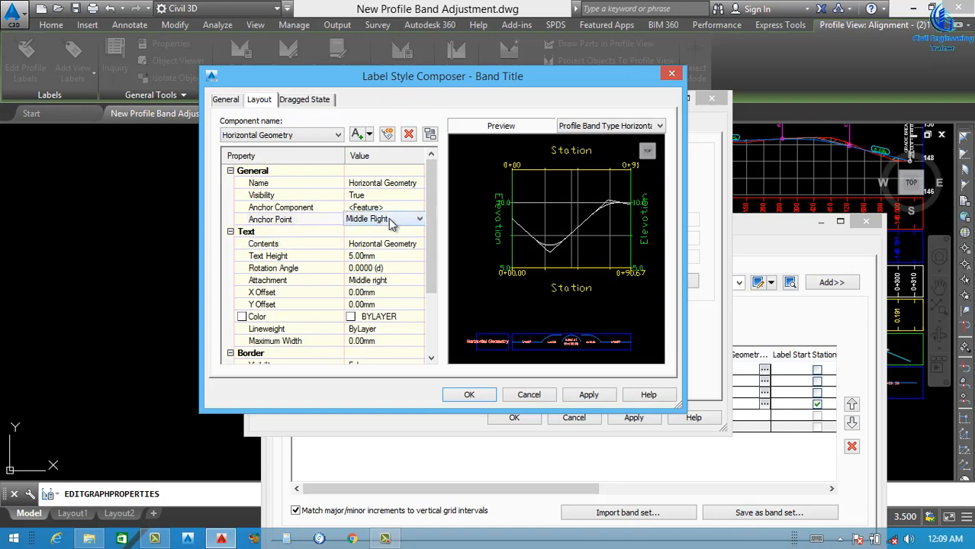
pyautogui.click(419, 219)
pyautogui.click(404, 267)
# - Split the title contents into two lines, Horizontal above Geometry, and center-justify them
pyautogui.click(412, 243)
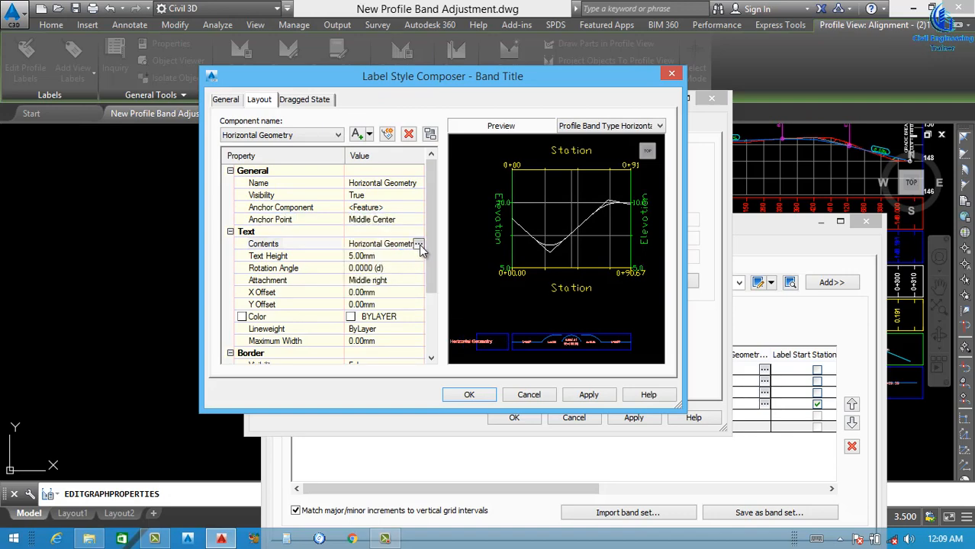
pyautogui.click(418, 243)
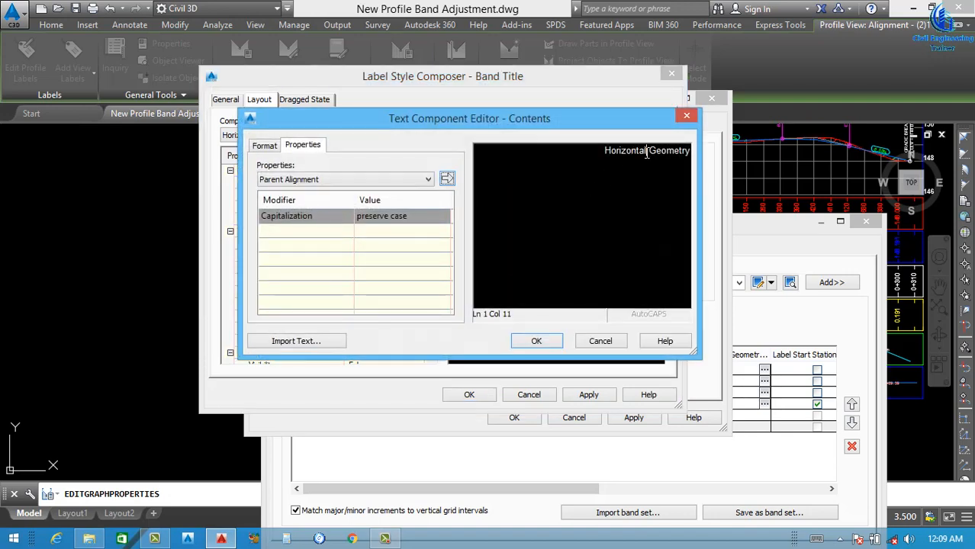
pyautogui.press('Return')
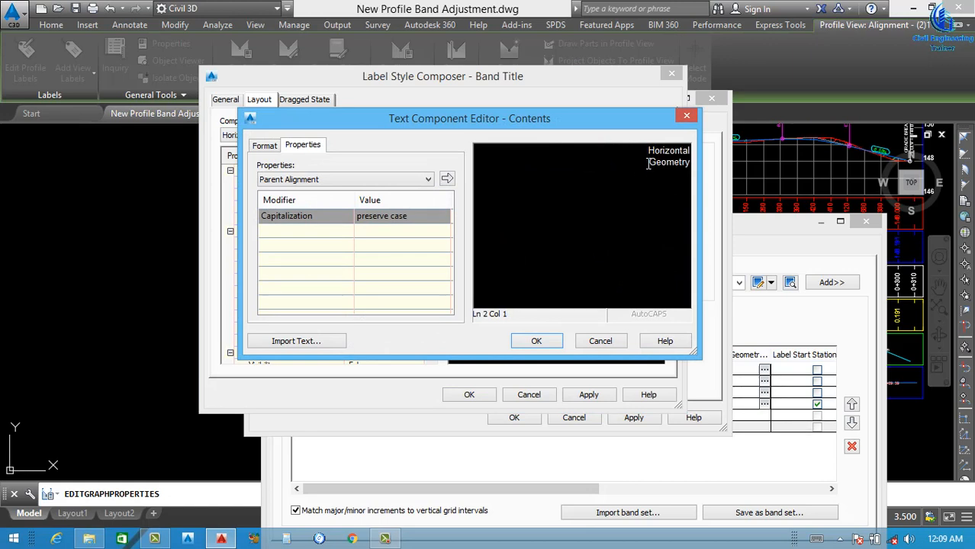
pyautogui.moveTo(655, 151); pyautogui.dragTo(690, 150)
pyautogui.hotkey('ctrl', 'a')
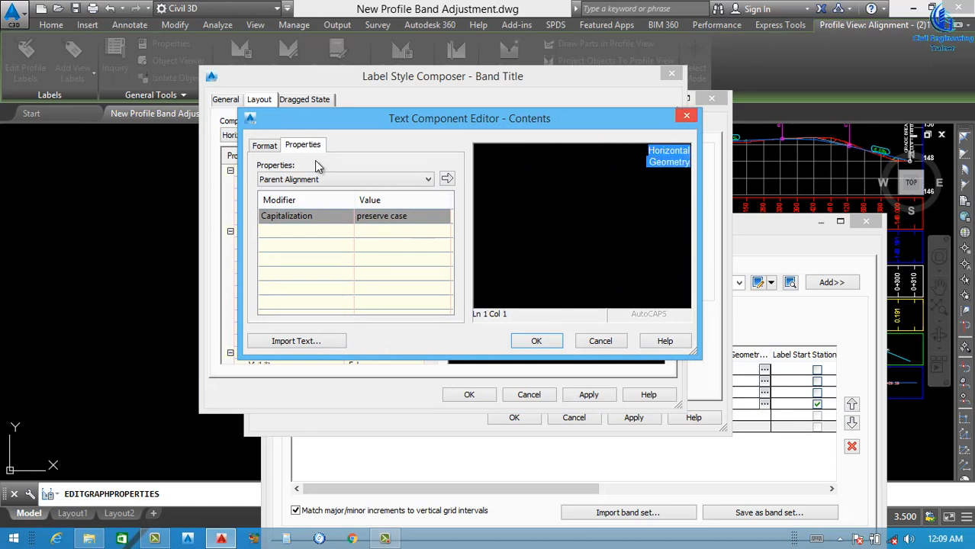
pyautogui.click(265, 145)
pyautogui.click(305, 207)
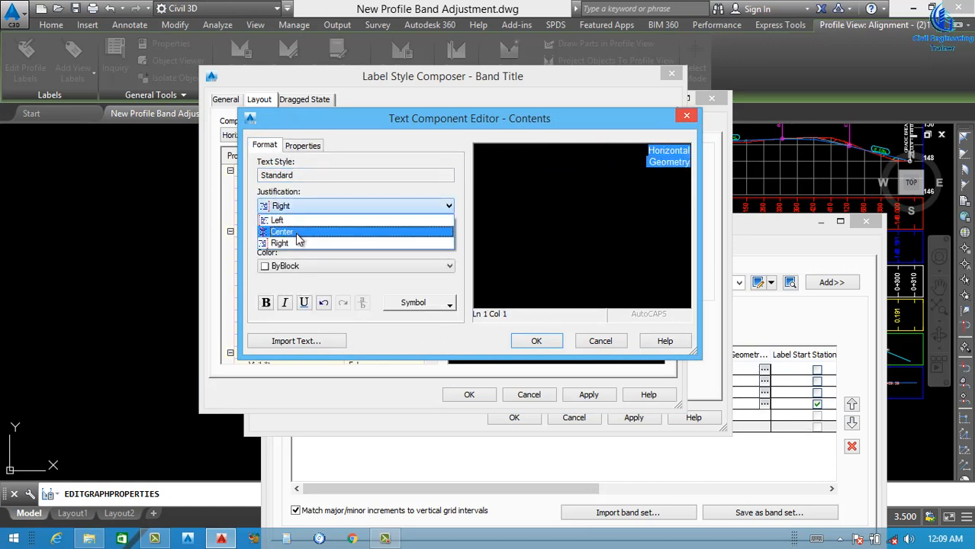
pyautogui.click(296, 232)
# - Make the two-line title text bold and cyan, and accept the edited contents
pyautogui.click(267, 302)
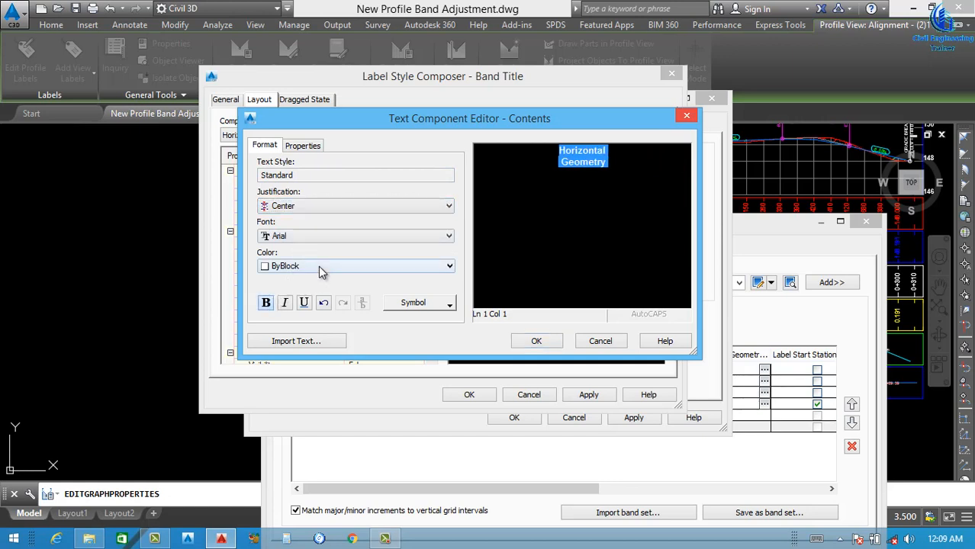
pyautogui.click(319, 269)
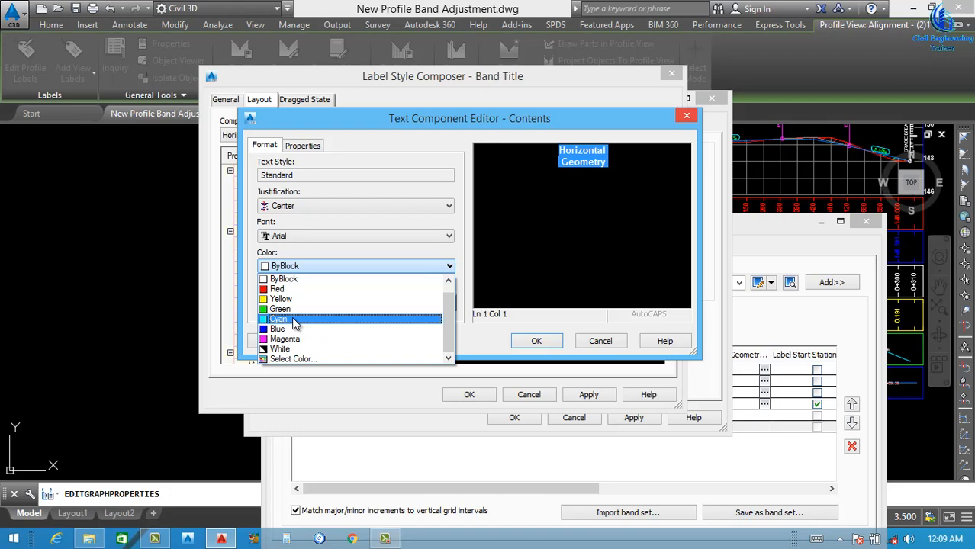
pyautogui.click(296, 323)
pyautogui.click(266, 303)
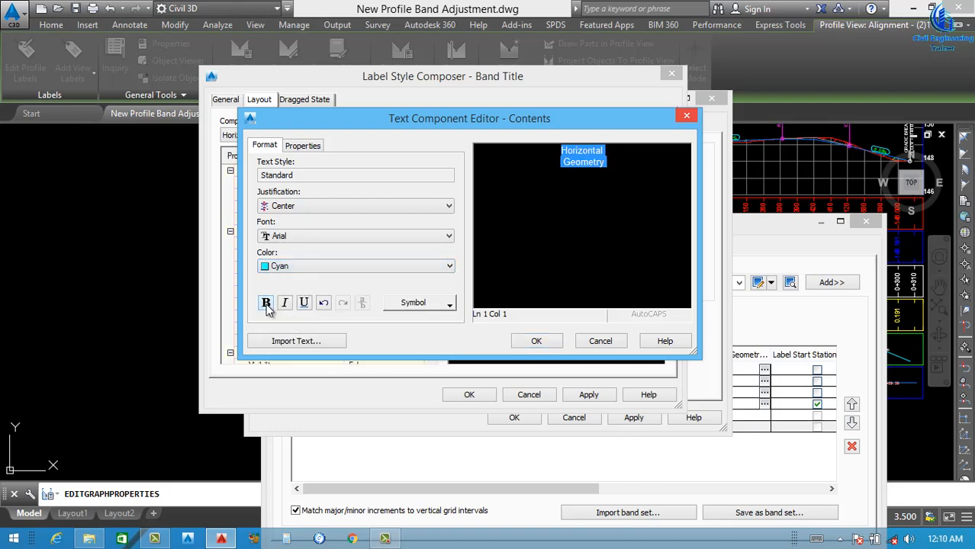
pyautogui.click(536, 343)
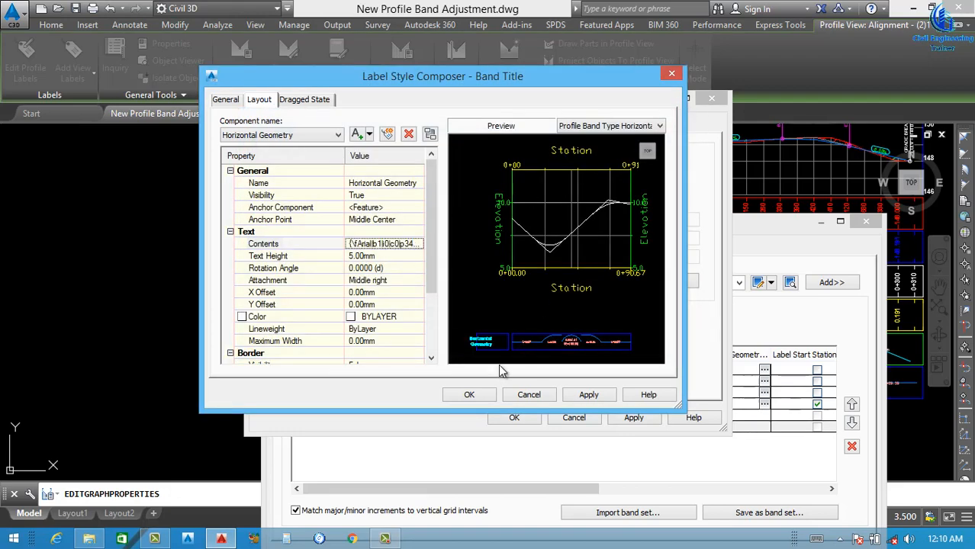
# - Set the title component's attachment to Middle center and its color to cyan, and apply the label style
pyautogui.click(402, 283)
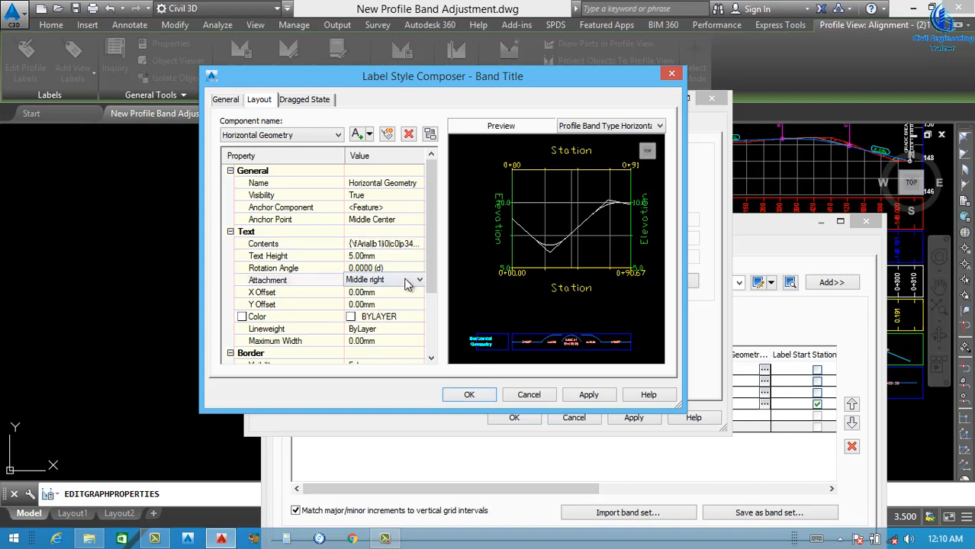
pyautogui.click(419, 280)
pyautogui.click(412, 333)
pyautogui.click(419, 317)
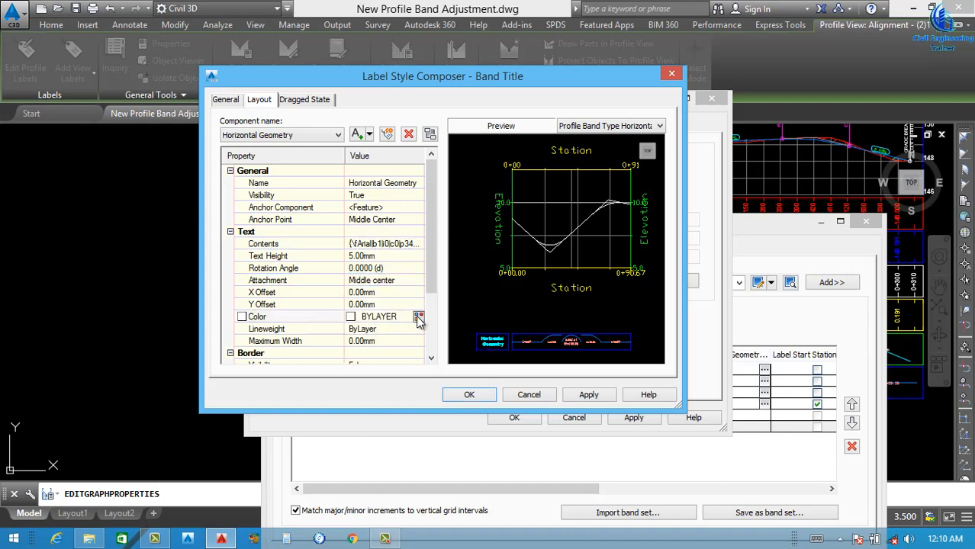
pyautogui.click(418, 317)
pyautogui.click(416, 303)
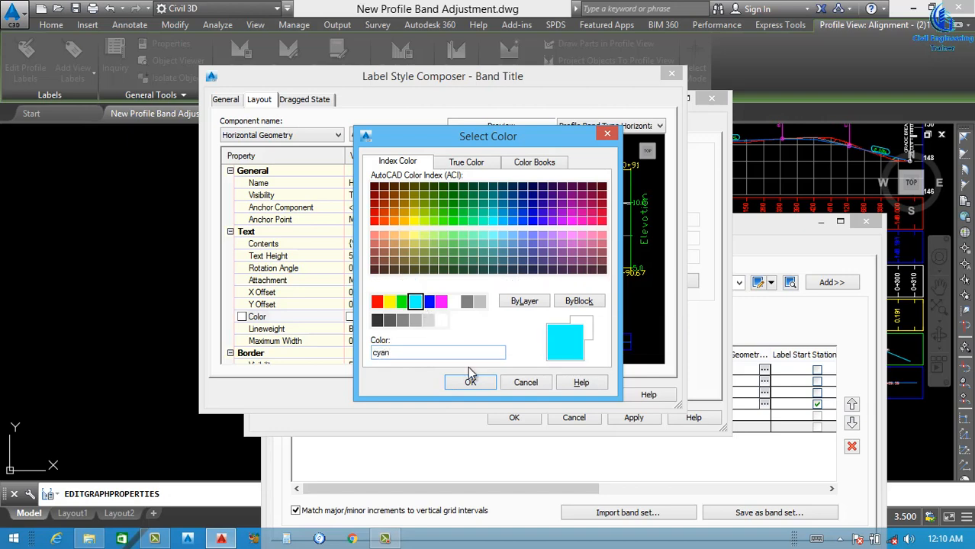
pyautogui.click(469, 383)
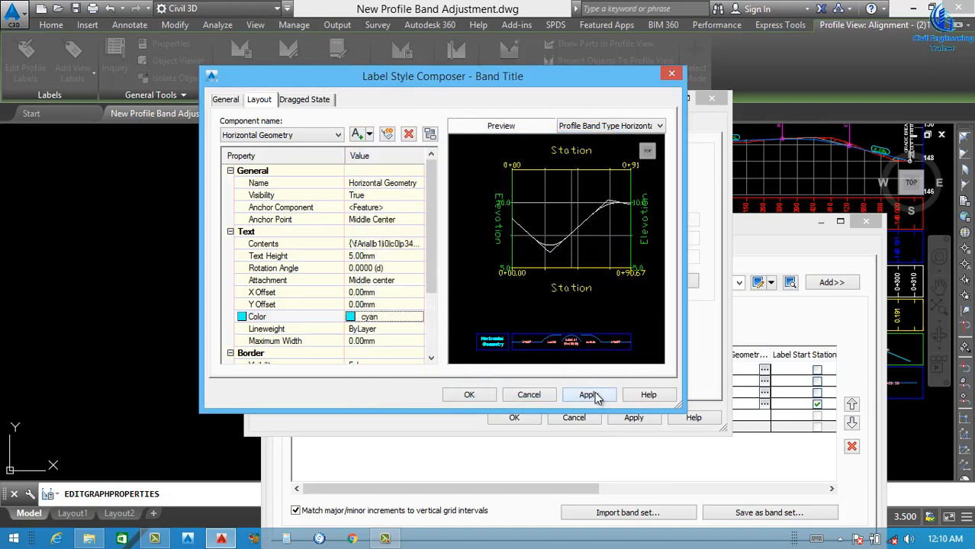
pyautogui.click(589, 394)
pyautogui.click(469, 394)
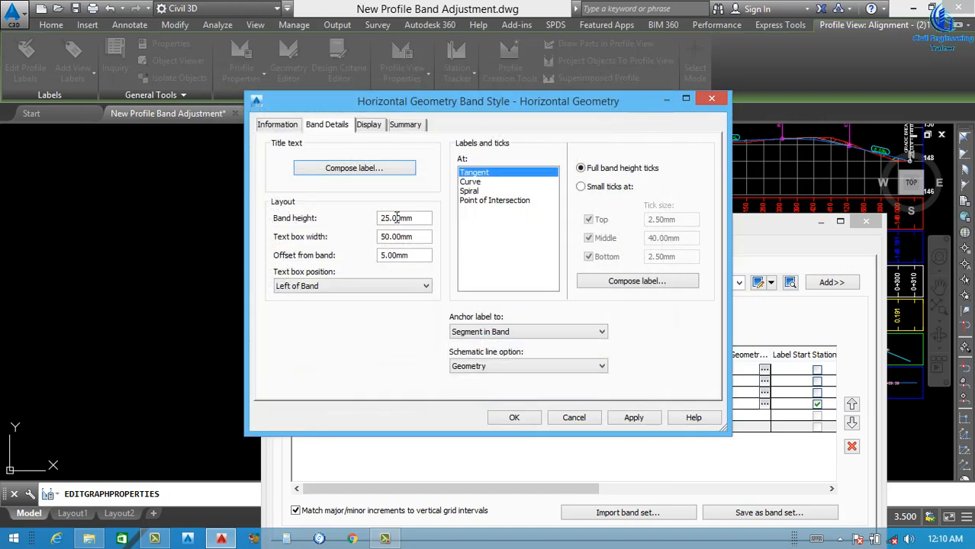
# - Set the display colors of the Band Border and Band Title Box to cyan and apply the band style
pyautogui.click(369, 125)
pyautogui.click(473, 218)
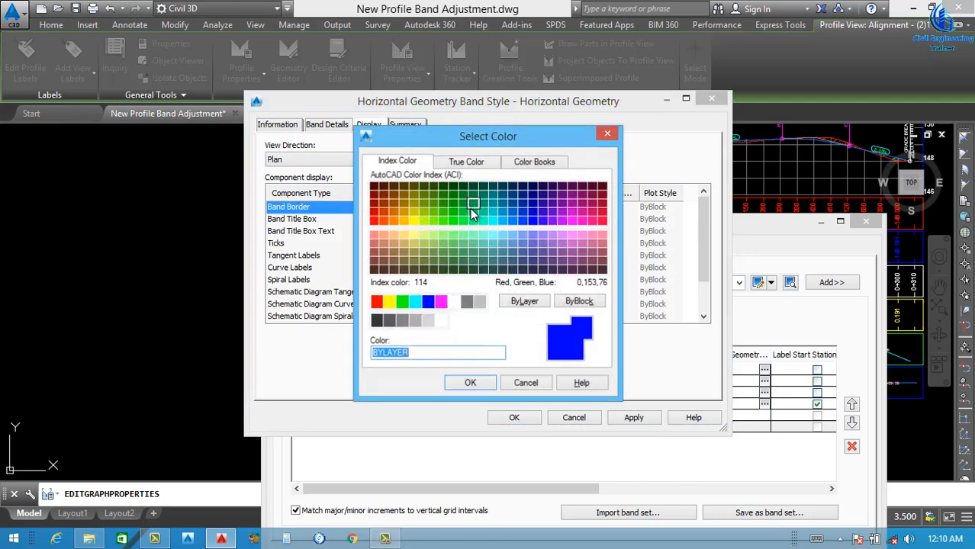
pyautogui.click(416, 302)
pyautogui.click(470, 380)
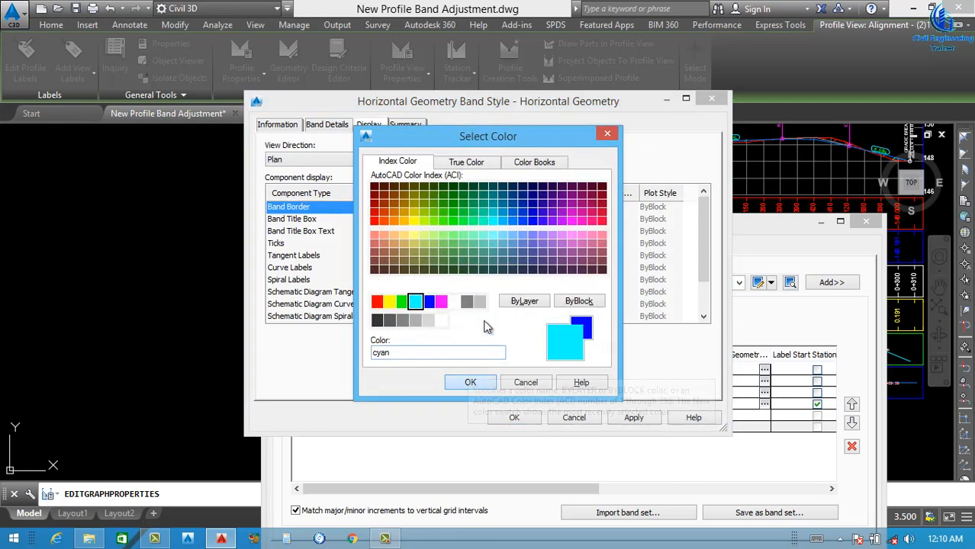
pyautogui.click(470, 219)
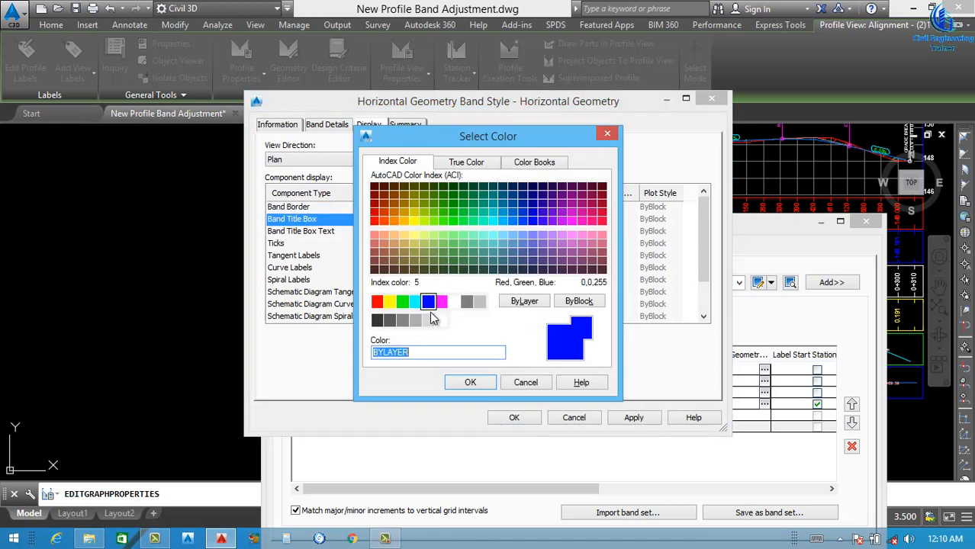
pyautogui.click(415, 302)
pyautogui.press('Return')
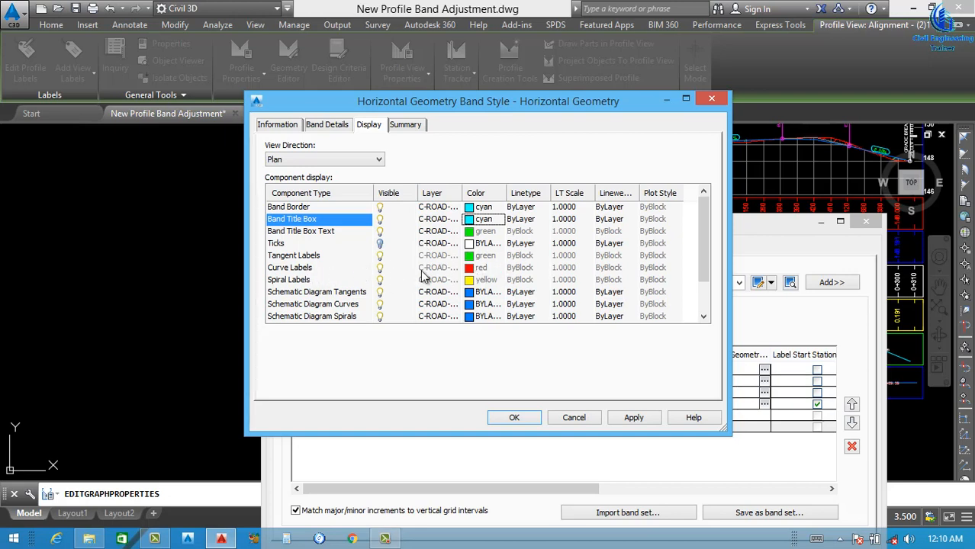
pyautogui.click(470, 270)
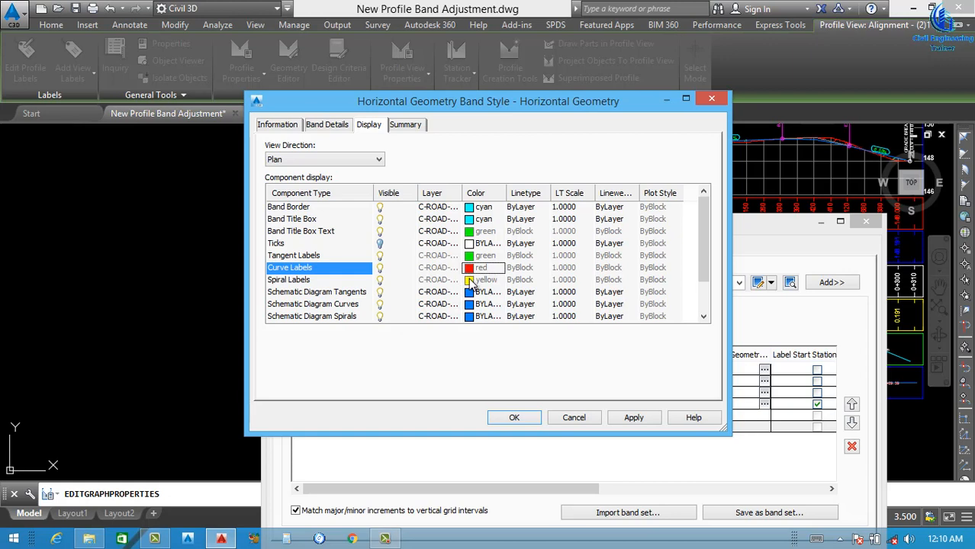
pyautogui.click(472, 281)
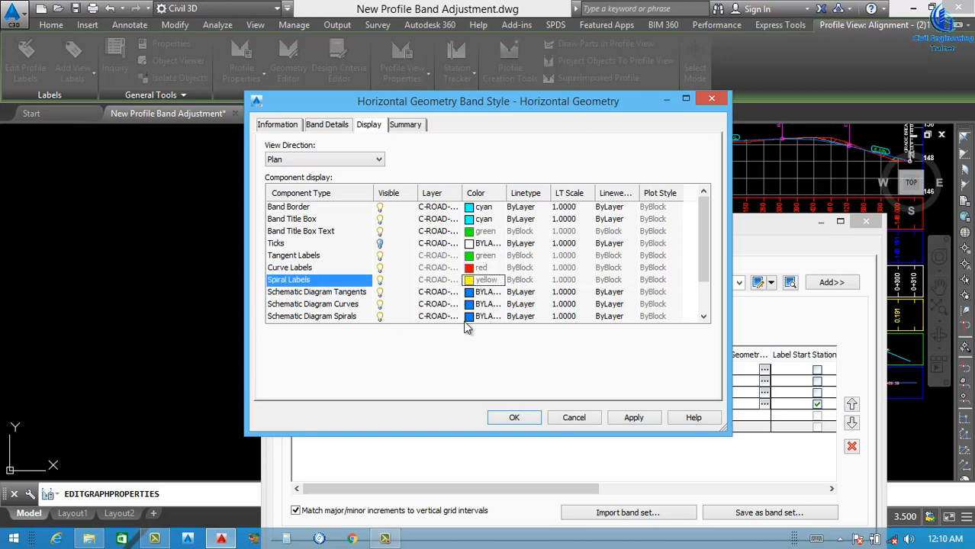
pyautogui.scroll(-1, 352, 319)
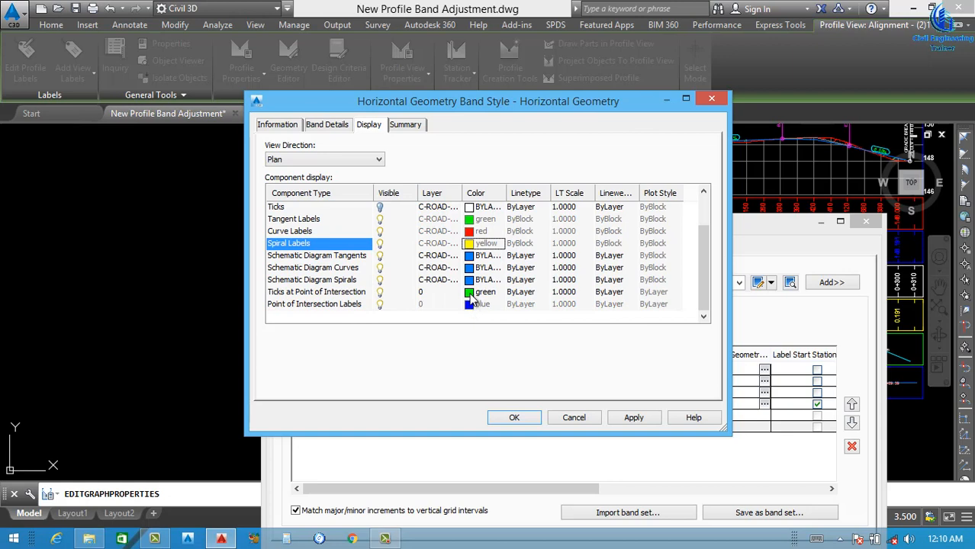
pyautogui.click(634, 419)
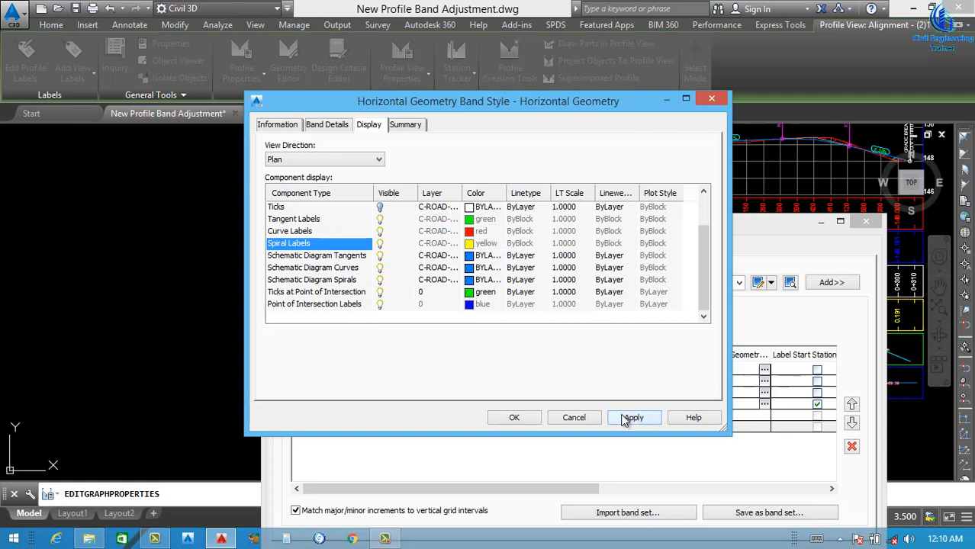
# - Edit the contents of the band's Tangent label, adding the unit m after the Length expression
pyautogui.click(347, 126)
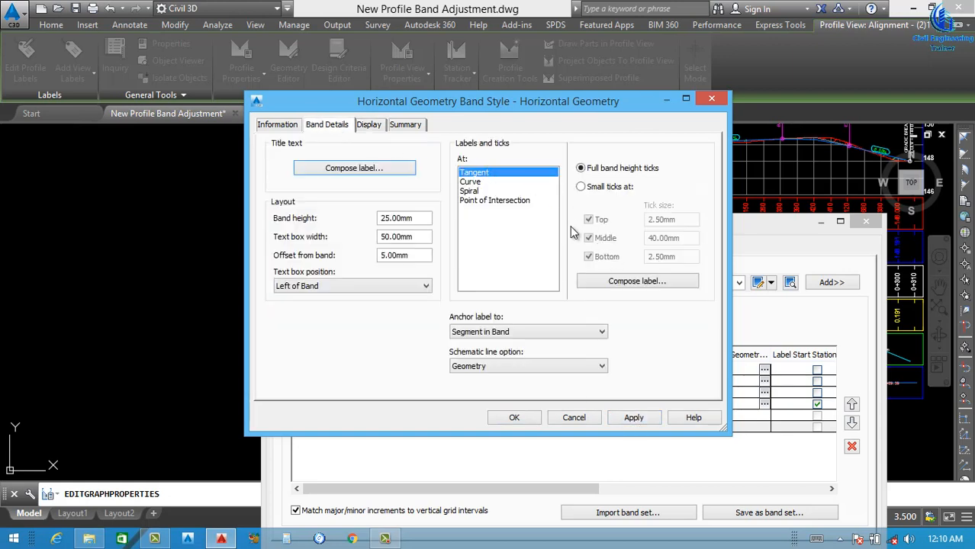
pyautogui.click(613, 281)
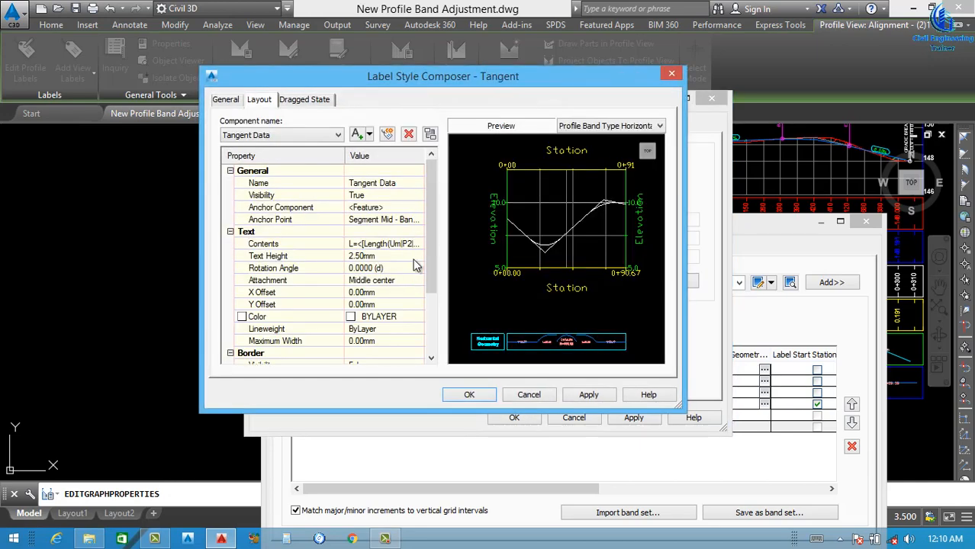
pyautogui.click(418, 243)
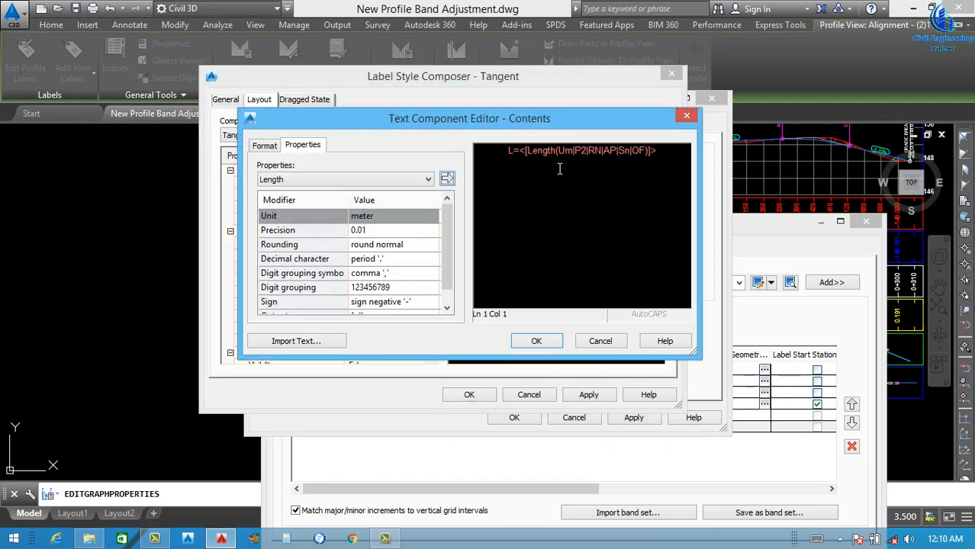
pyautogui.click(658, 152)
pyautogui.write('m')
# - Make the entire tangent label text white and bold, and accept the edited contents
pyautogui.moveTo(660, 151); pyautogui.dragTo(404, 170)
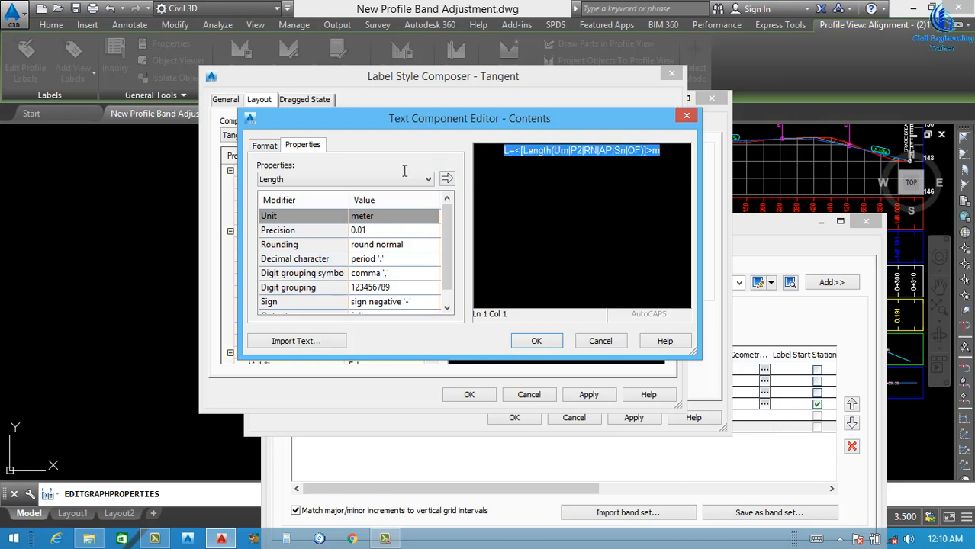
pyautogui.click(267, 148)
pyautogui.click(296, 267)
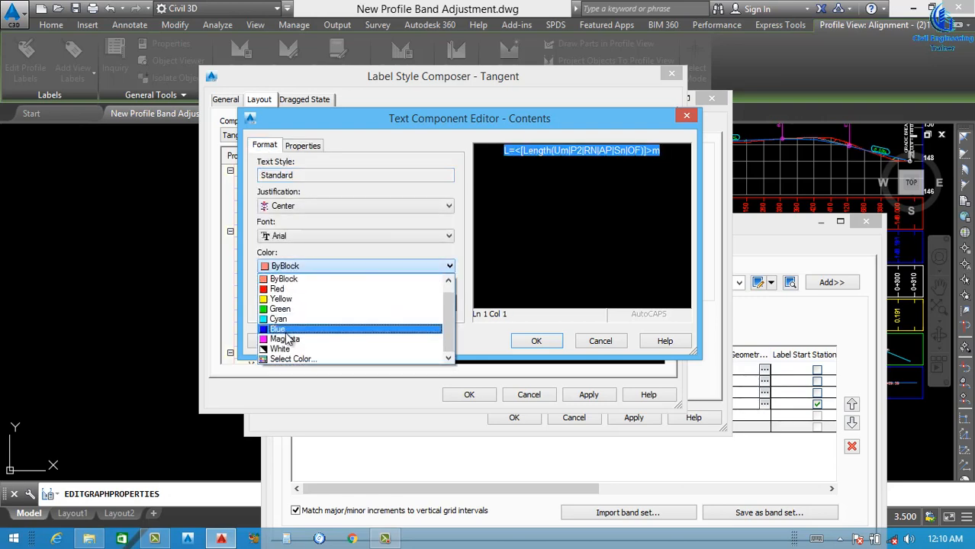
pyautogui.click(280, 350)
pyautogui.click(266, 303)
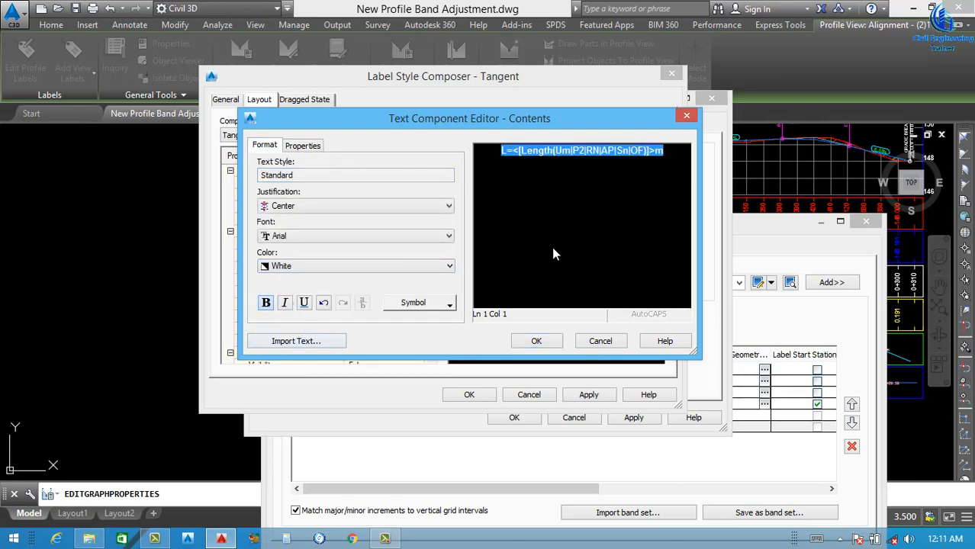
pyautogui.click(537, 342)
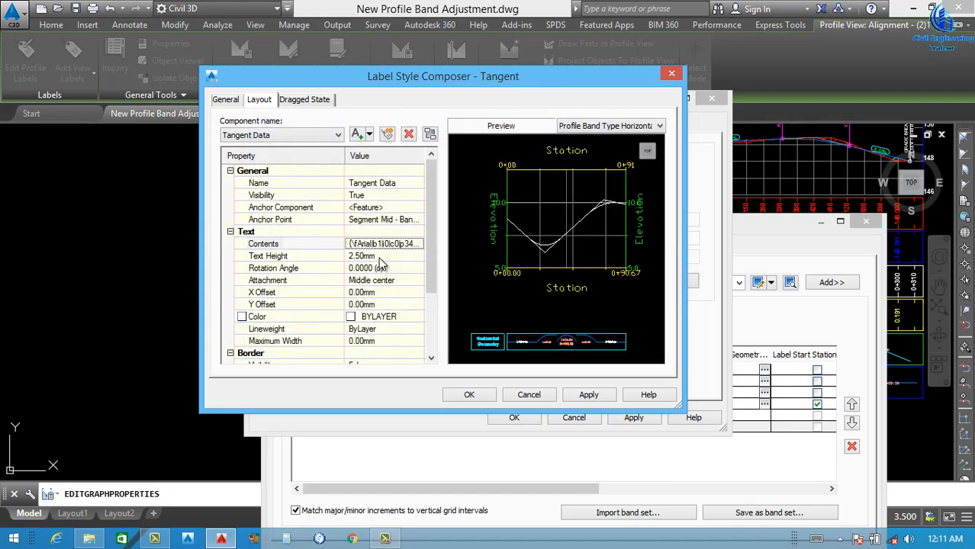
# - Set the Tangent Data component's text color property to white
pyautogui.click(418, 320)
pyautogui.click(420, 317)
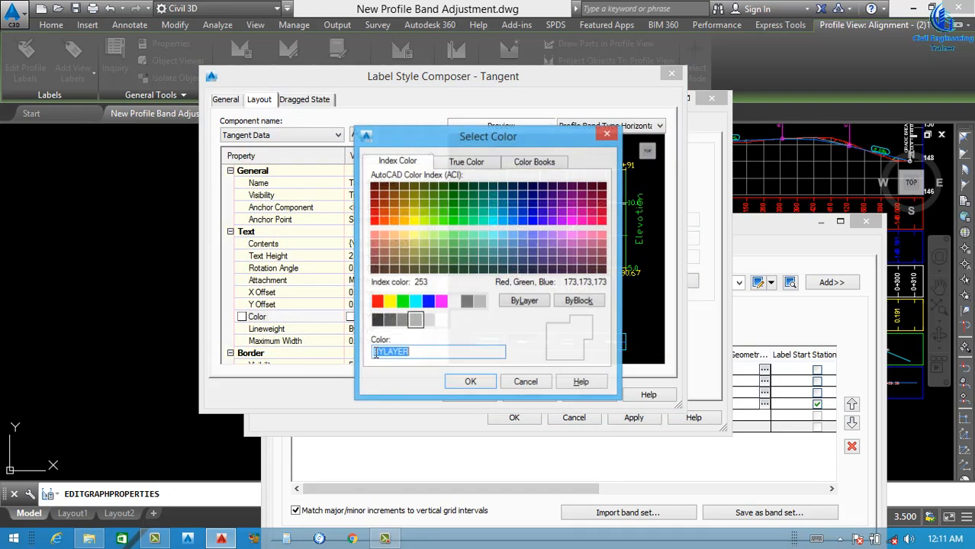
pyautogui.click(453, 303)
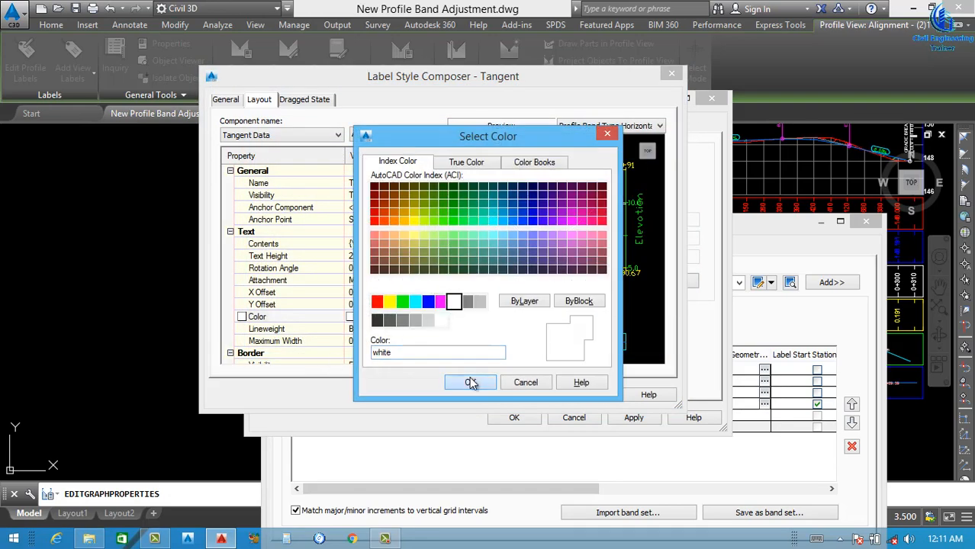
pyautogui.click(470, 381)
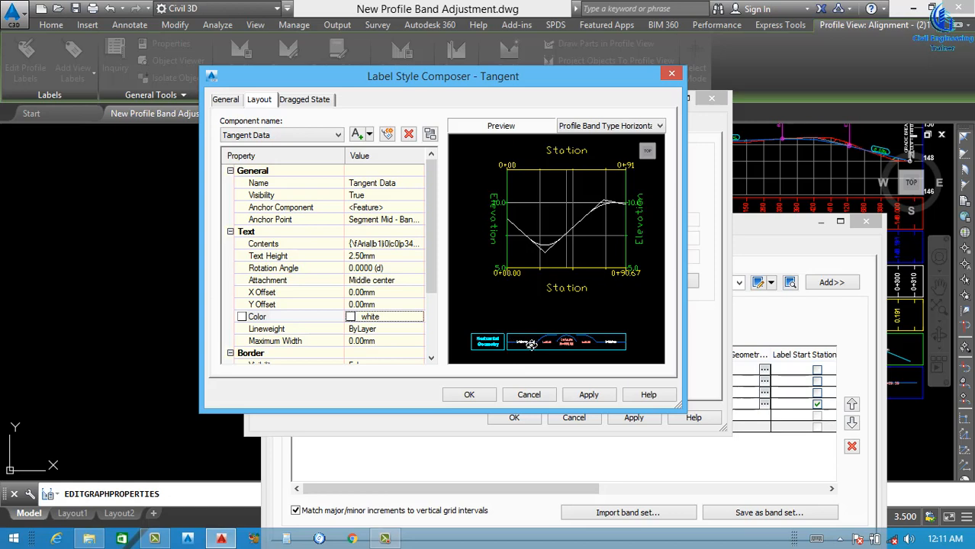
# - Set the Tangent Data component's Y offset to 3 mm, then apply and accept the tangent label style
pyautogui.click(386, 304)
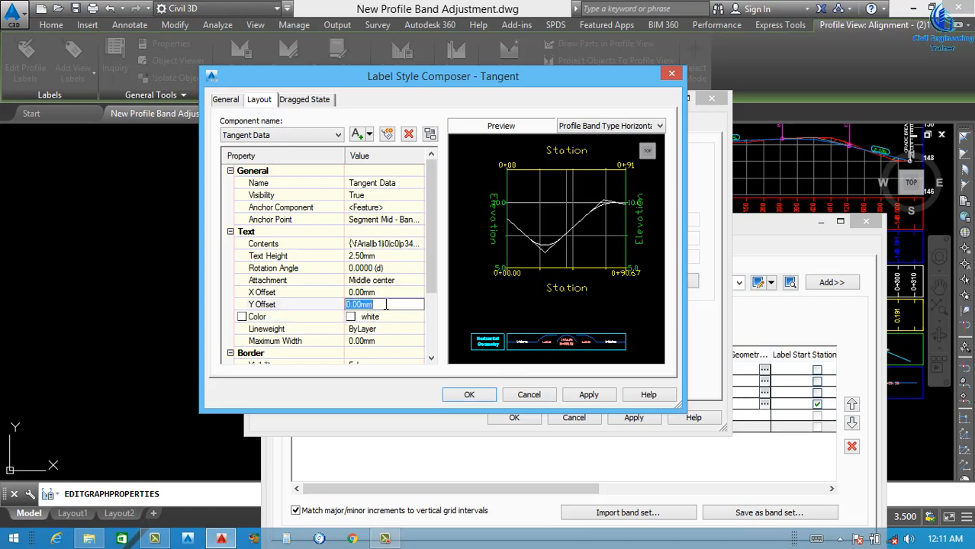
pyautogui.write('3')
pyautogui.click(405, 293)
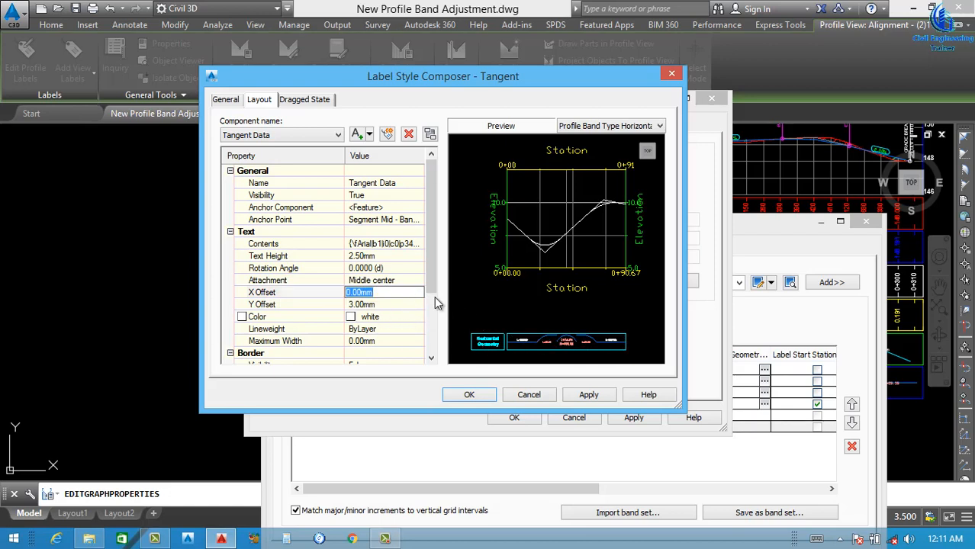
pyautogui.click(308, 137)
pyautogui.click(308, 146)
pyautogui.click(588, 393)
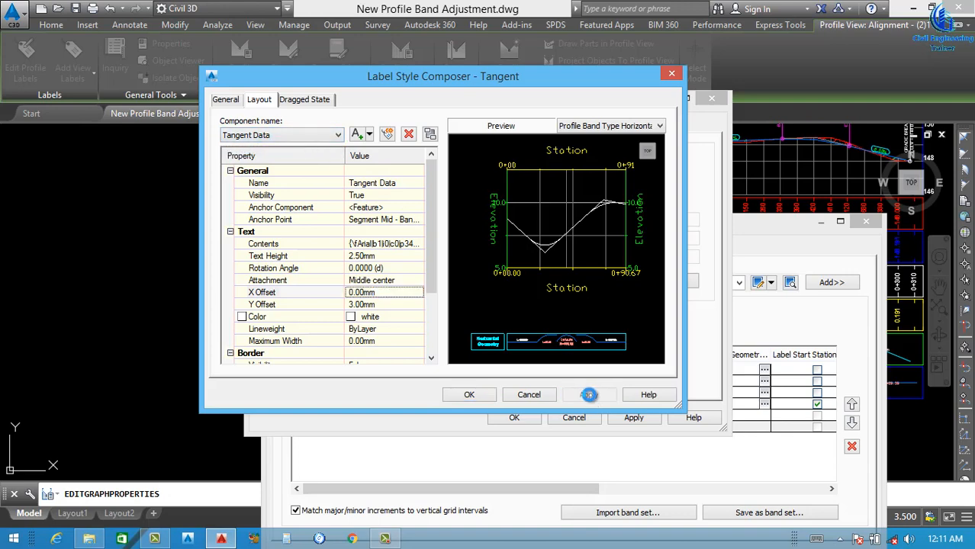
pyautogui.click(465, 393)
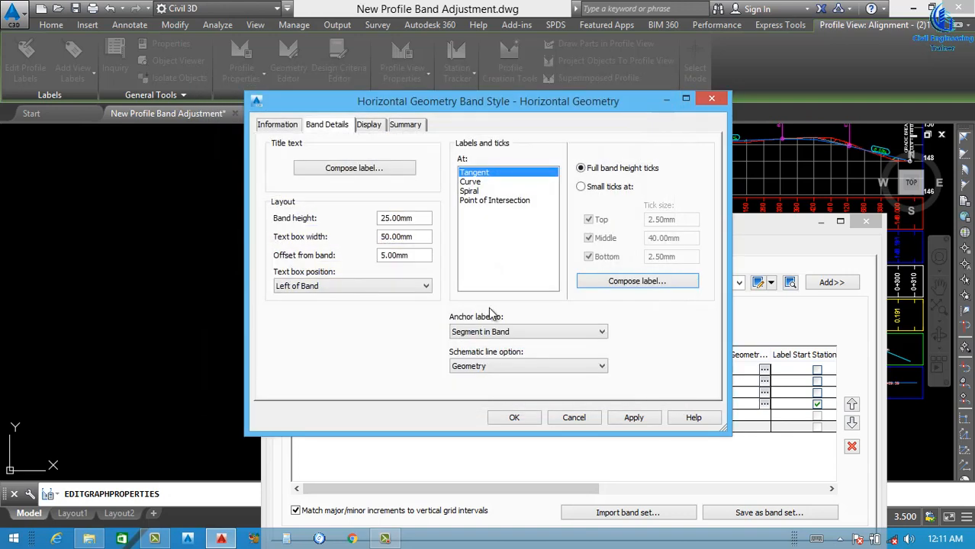
# - Edit the contents of the band's Curve label, adding the unit m after both the Length and Radius expressions
pyautogui.click(476, 182)
pyautogui.click(634, 282)
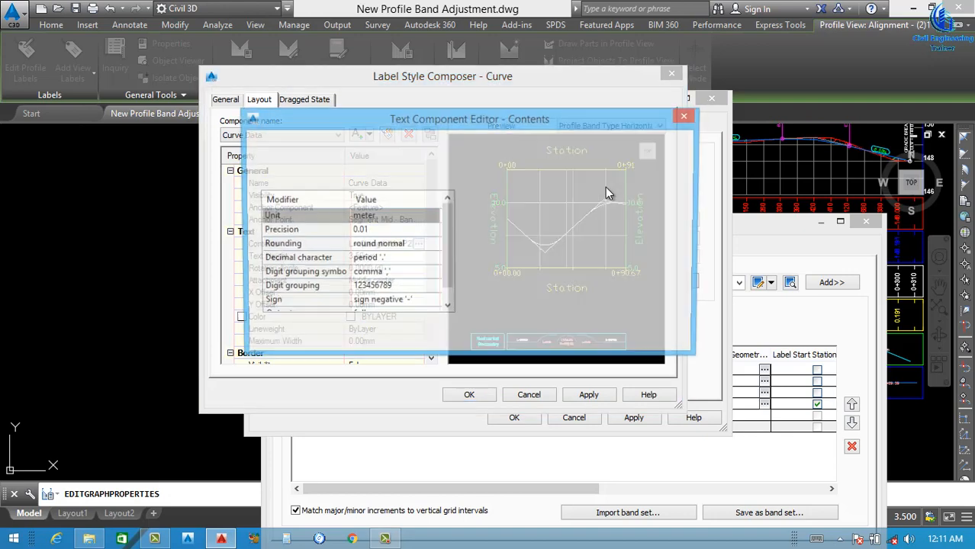
pyautogui.click(663, 161)
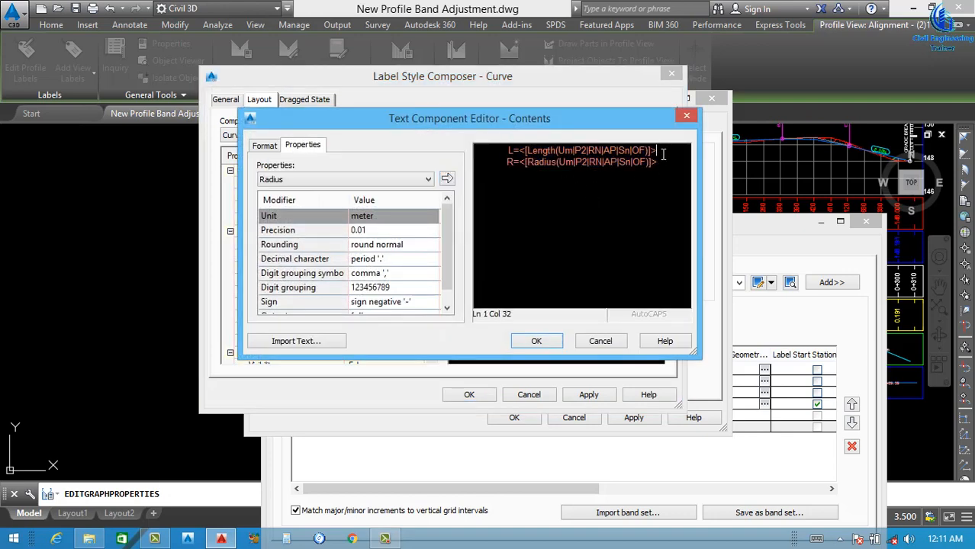
pyautogui.write('m')
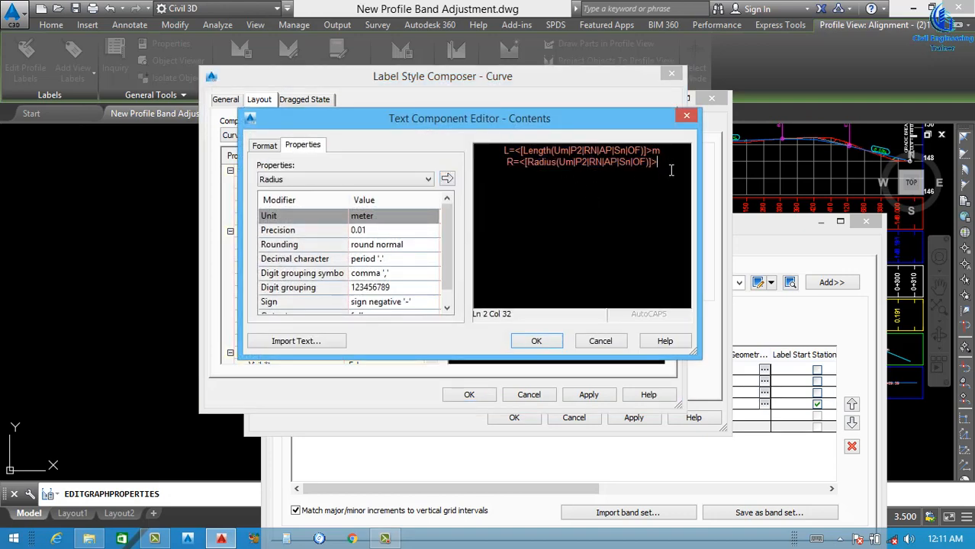
pyautogui.write('m')
# - Make both lines of the curve label text yellow and bold, and accept the edited contents
pyautogui.moveTo(673, 167); pyautogui.dragTo(338, 157)
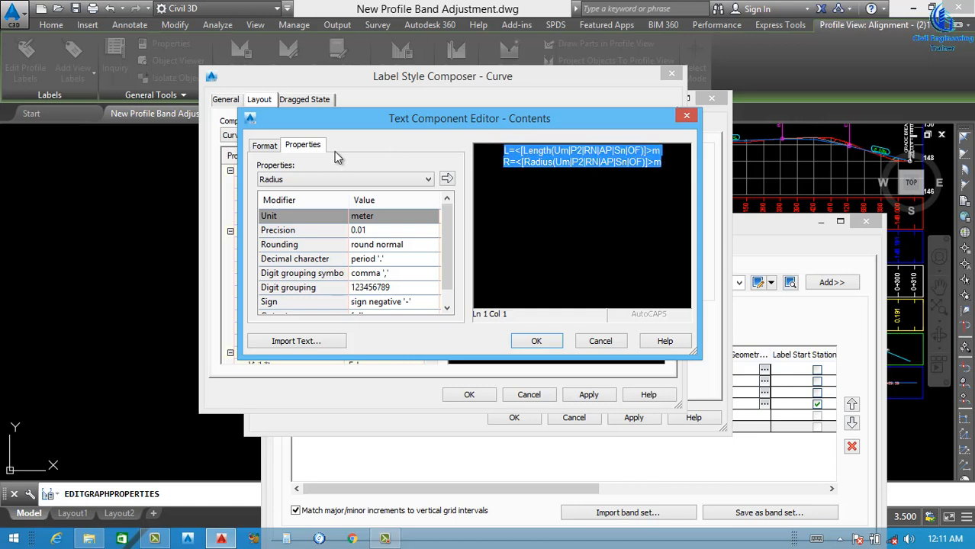
pyautogui.click(279, 146)
pyautogui.click(324, 265)
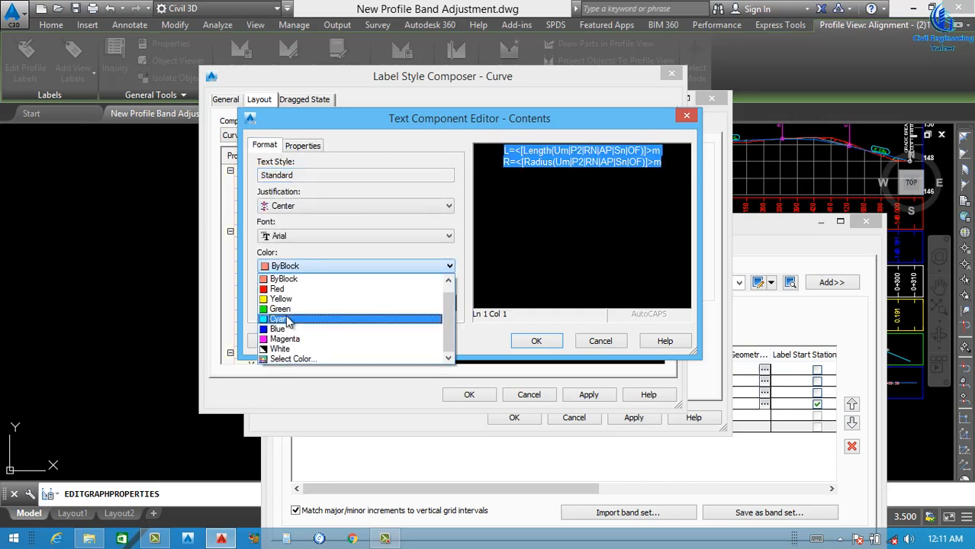
pyautogui.click(289, 299)
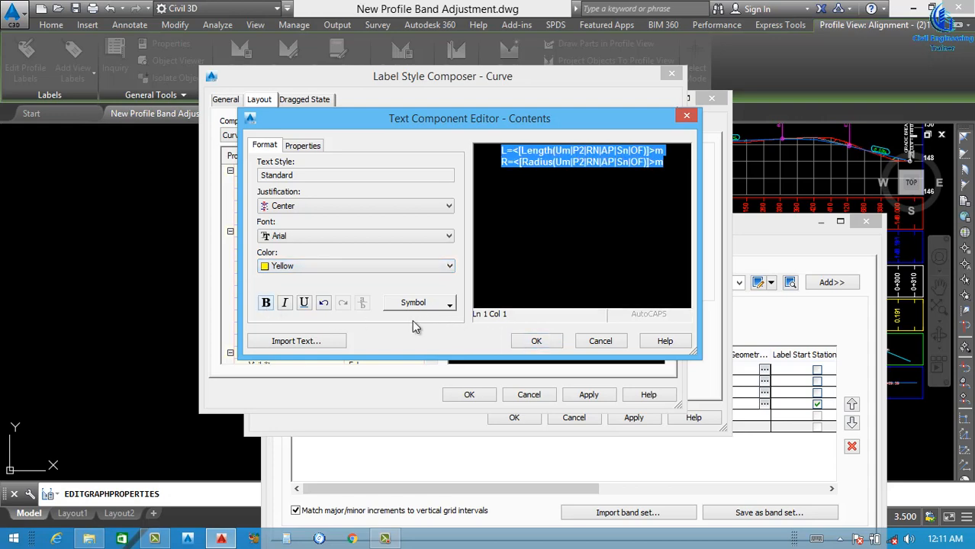
pyautogui.click(533, 341)
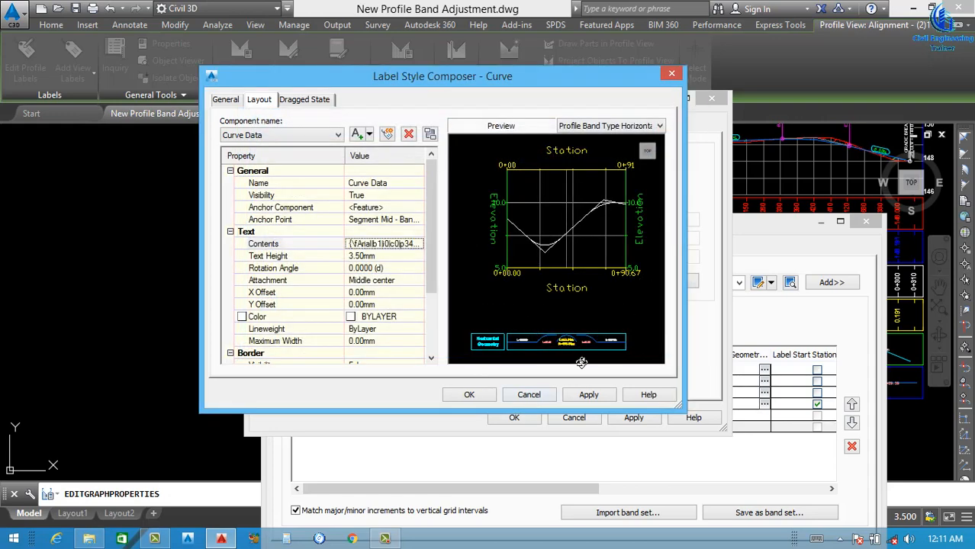
# - Set the Curve Data component's text color property to yellow, then apply and accept the curve label style
pyautogui.click(418, 321)
pyautogui.click(422, 320)
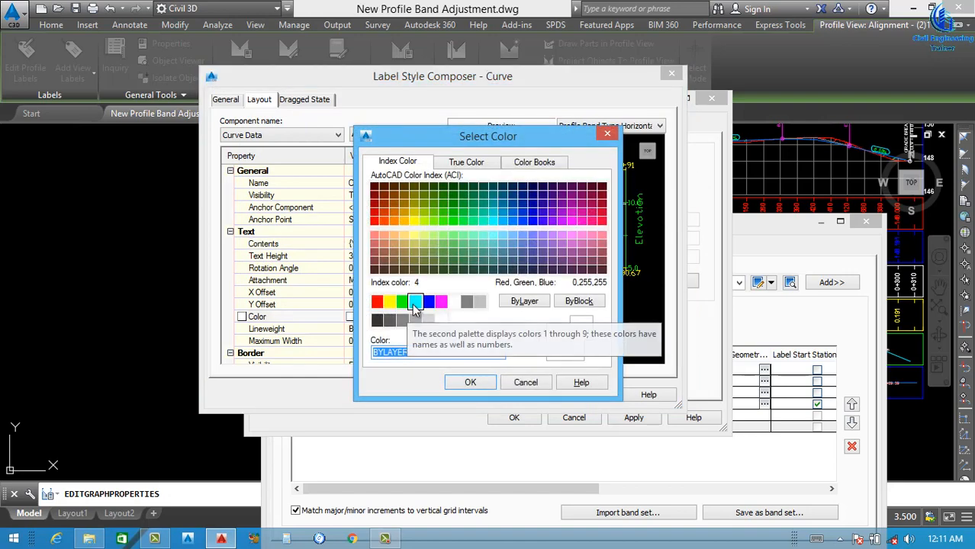
pyautogui.click(387, 302)
pyautogui.click(469, 382)
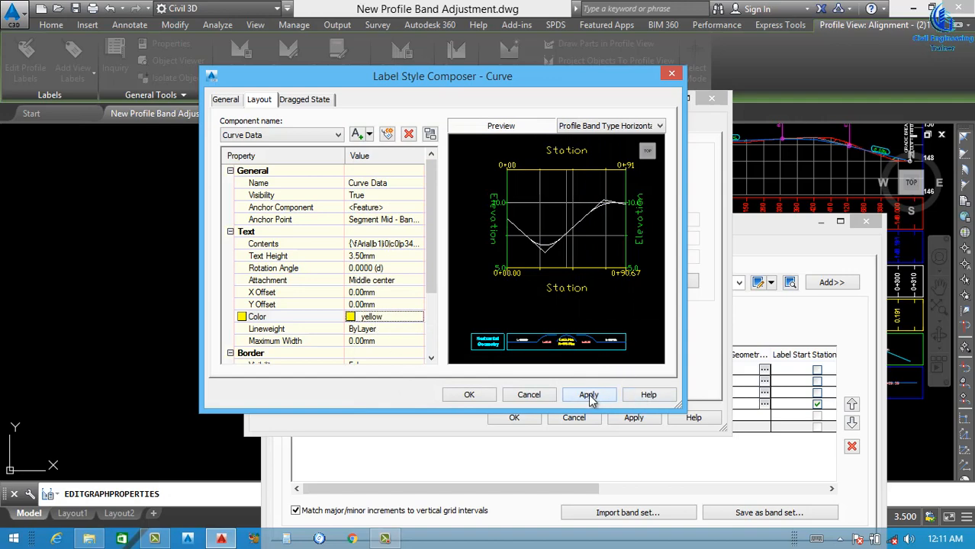
pyautogui.click(589, 395)
pyautogui.click(469, 394)
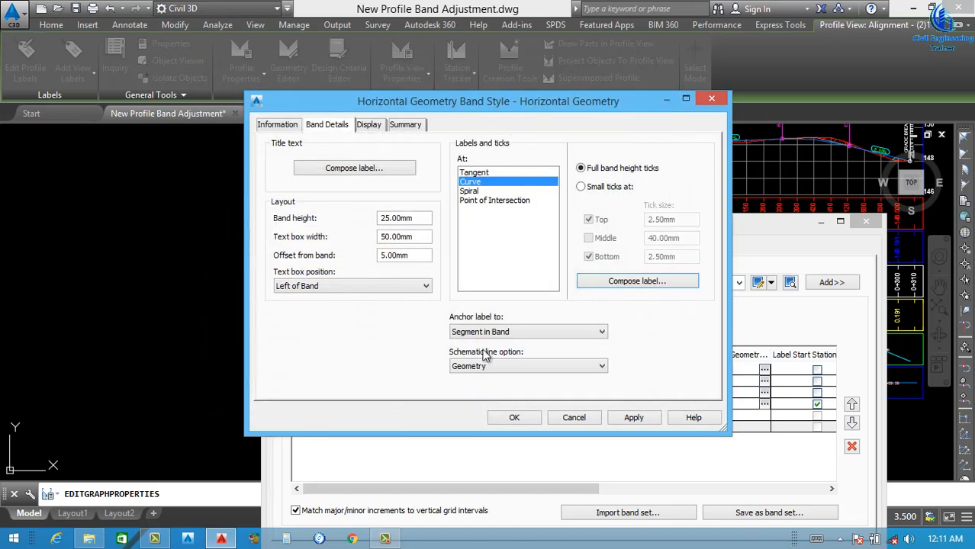
# - Edit the band's Spiral label contents so the prefix reads Ls= and the unit m follows the Length expression
pyautogui.click(470, 192)
pyautogui.click(616, 282)
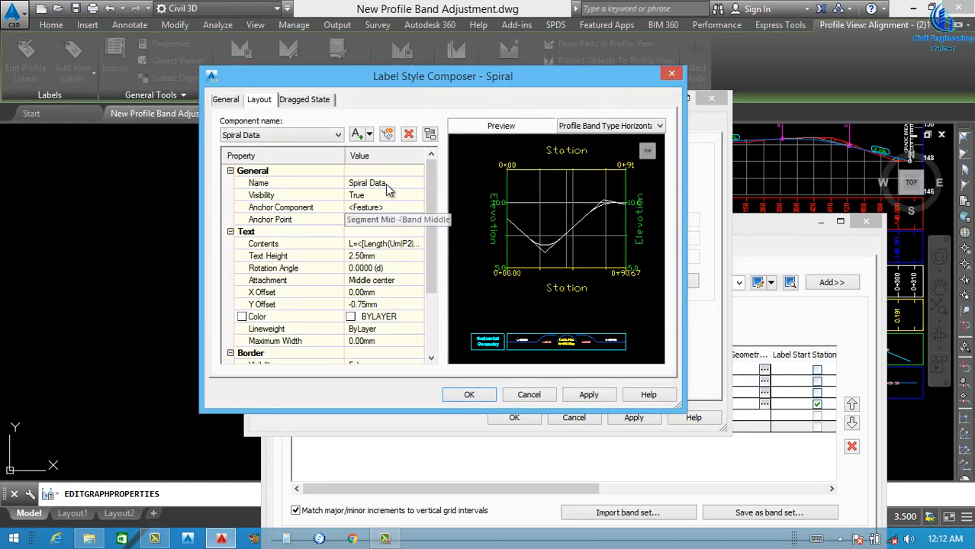
pyautogui.click(405, 244)
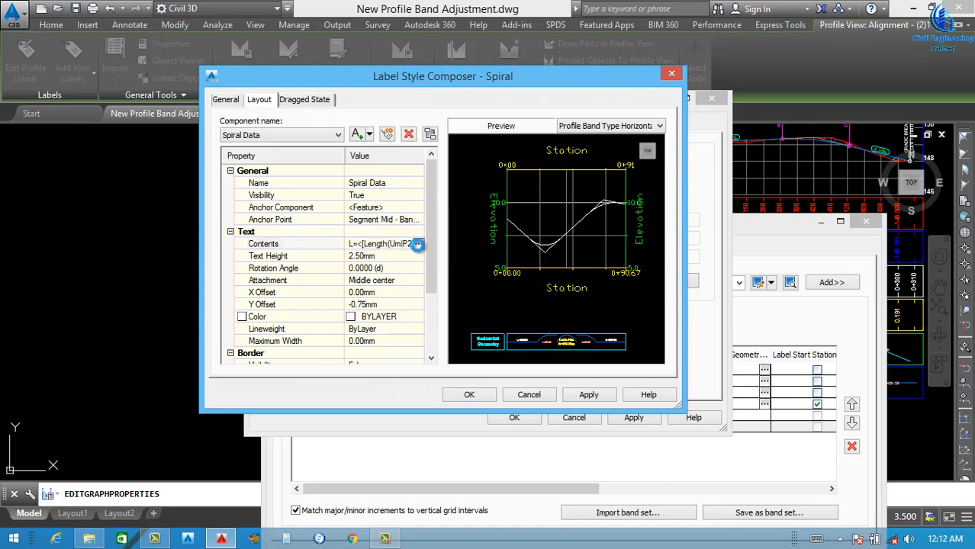
pyautogui.click(418, 244)
pyautogui.click(514, 152)
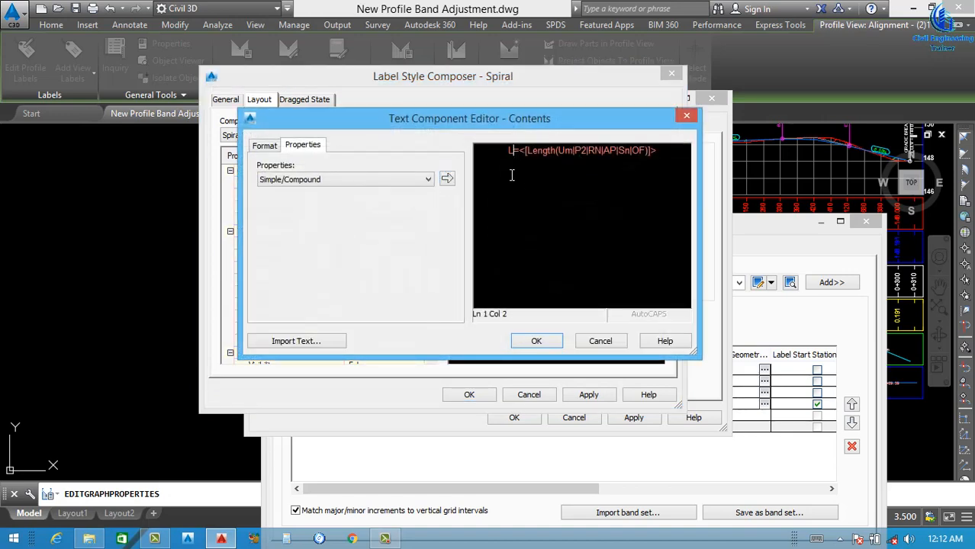
pyautogui.write('s')
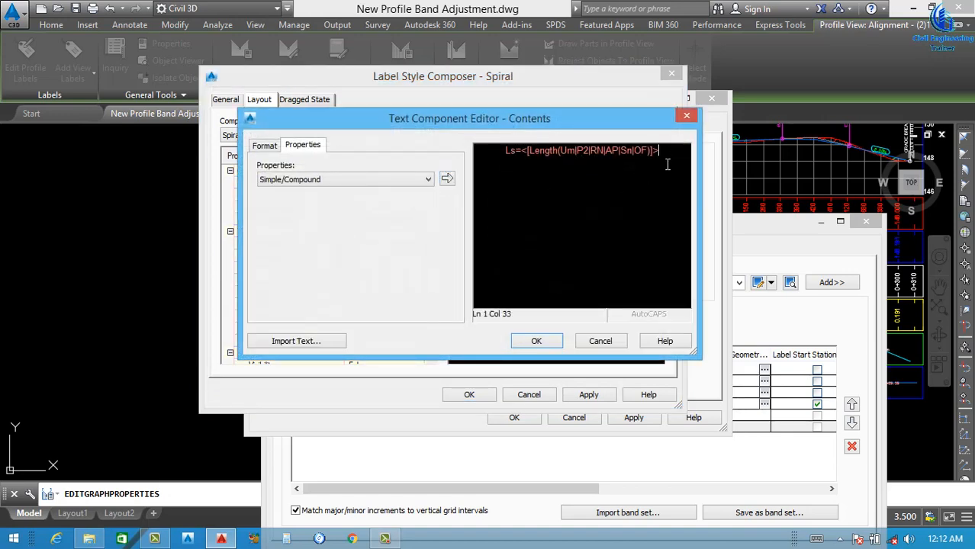
pyautogui.write('m')
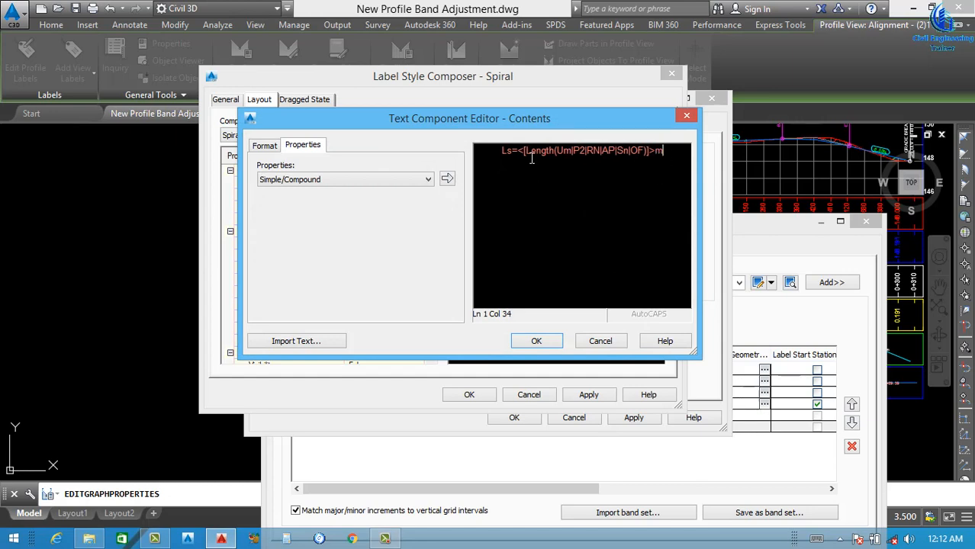
# - Make the entire spiral label text blue and bold, and accept the edited contents
pyautogui.hotkey('ctrl', 'a')
pyautogui.click(273, 151)
pyautogui.click(317, 265)
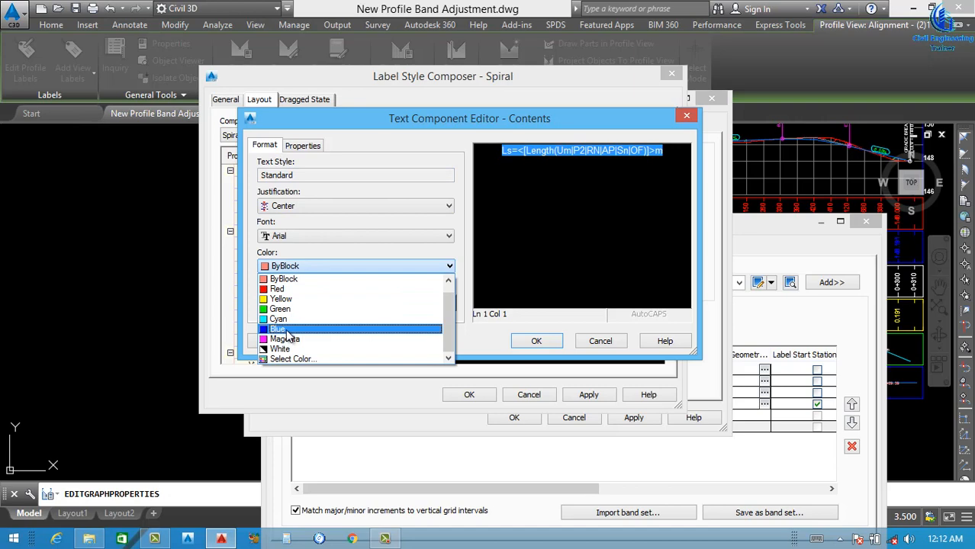
pyautogui.click(287, 329)
pyautogui.click(265, 302)
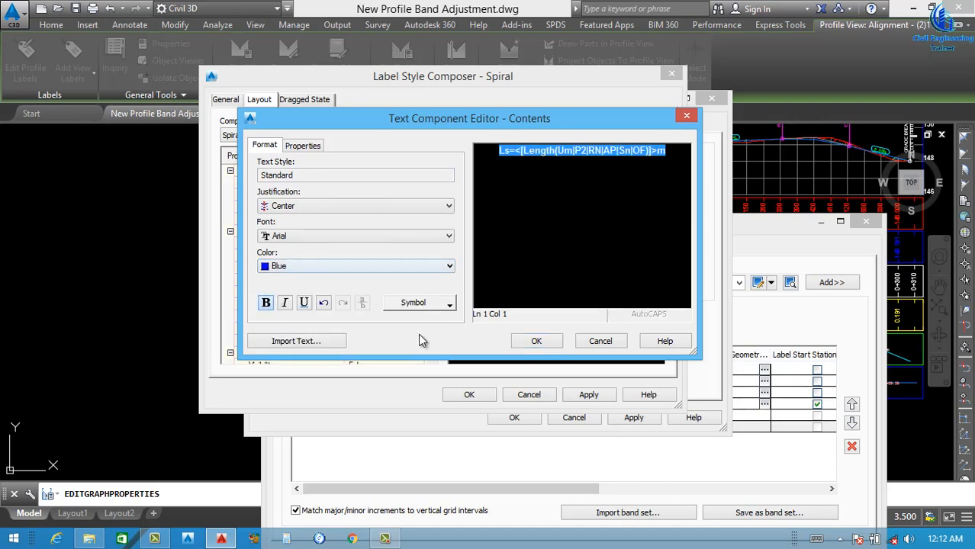
pyautogui.click(536, 342)
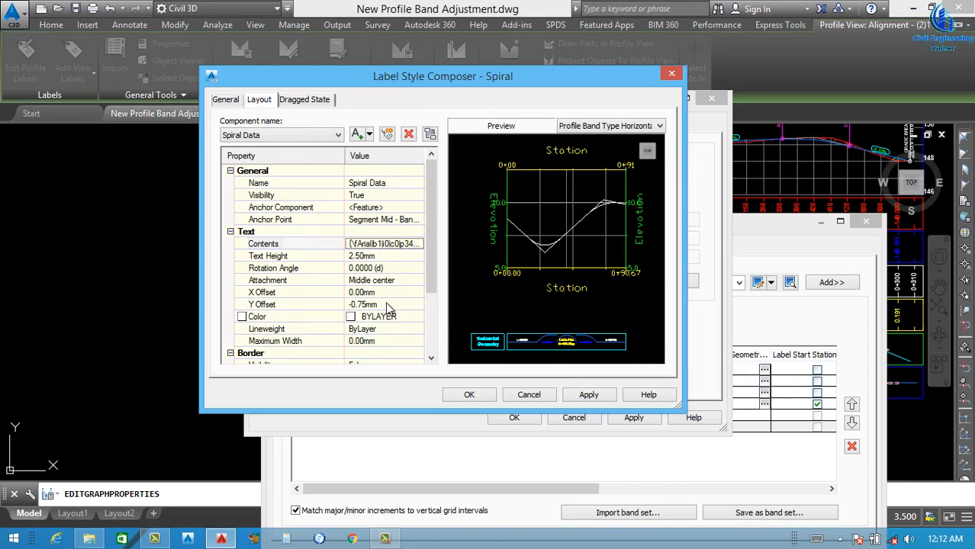
# - Set the Spiral Data component's text color property to blue
pyautogui.click(414, 319)
pyautogui.click(418, 317)
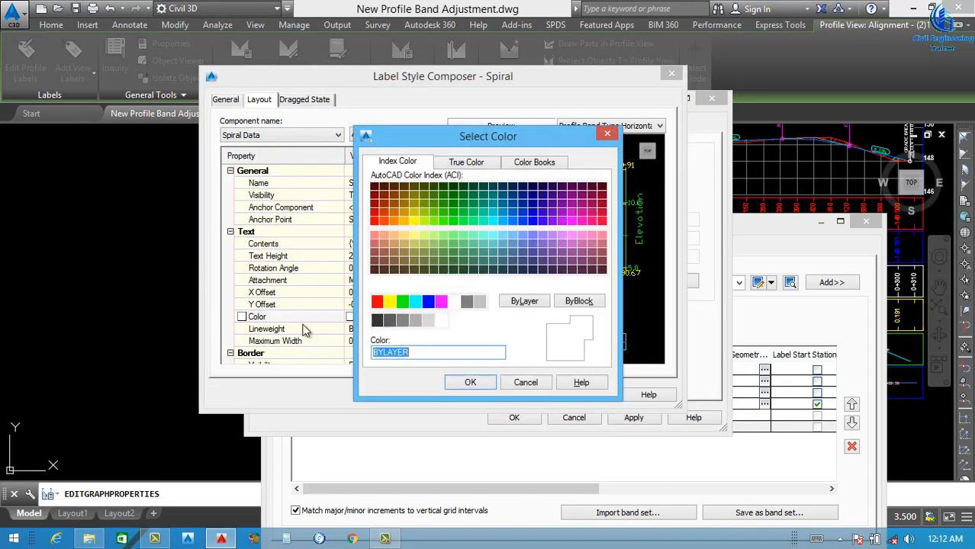
pyautogui.click(428, 302)
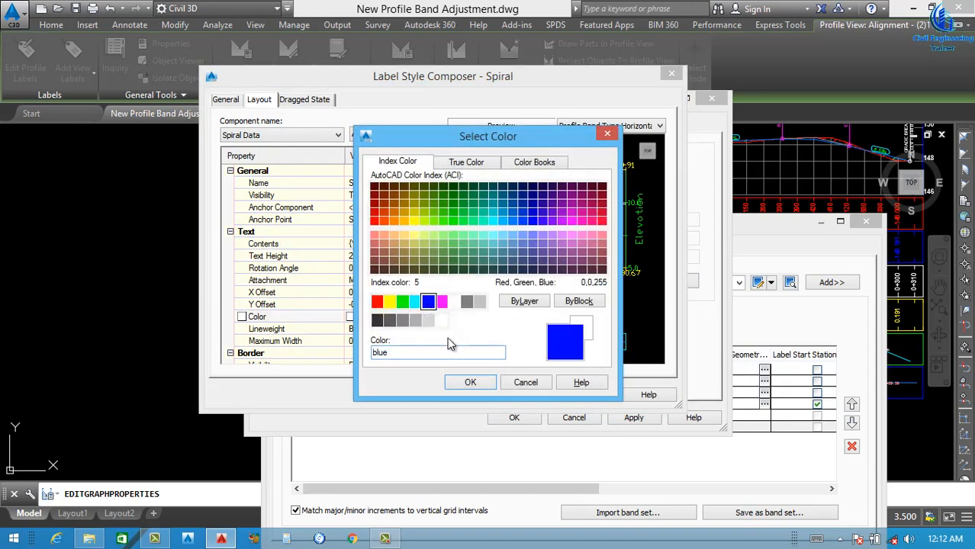
pyautogui.click(468, 380)
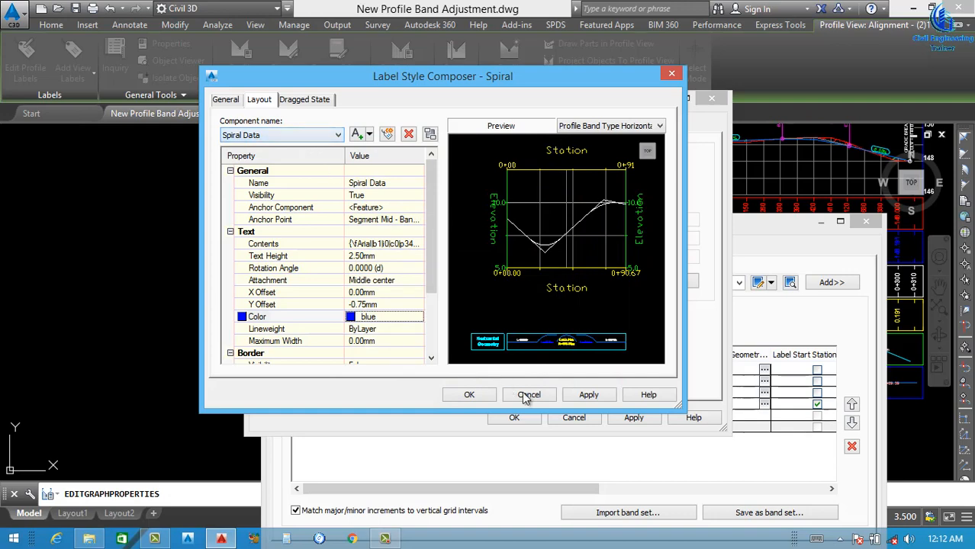
# - Apply and accept the spiral label style, and open the Point of Intersection label style for composing
pyautogui.click(589, 395)
pyautogui.click(470, 395)
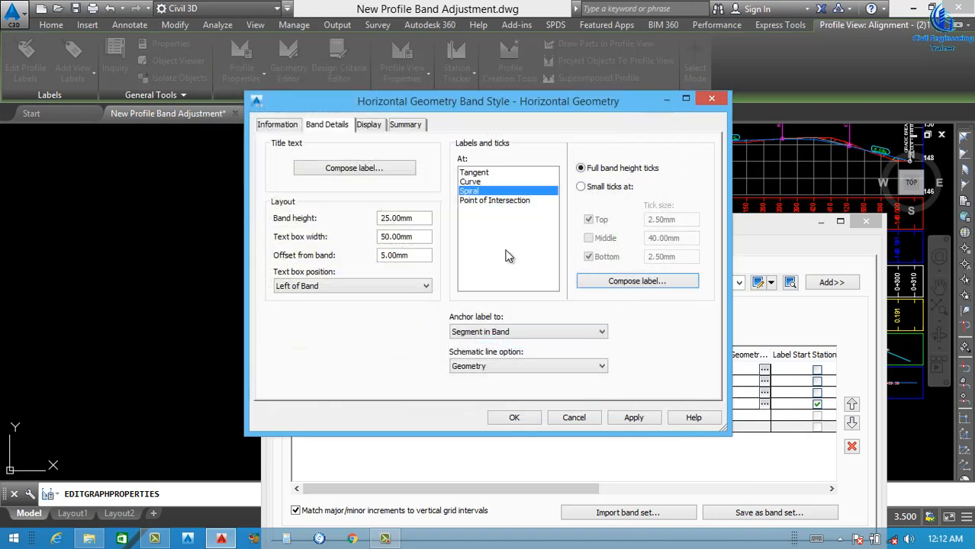
pyautogui.click(498, 199)
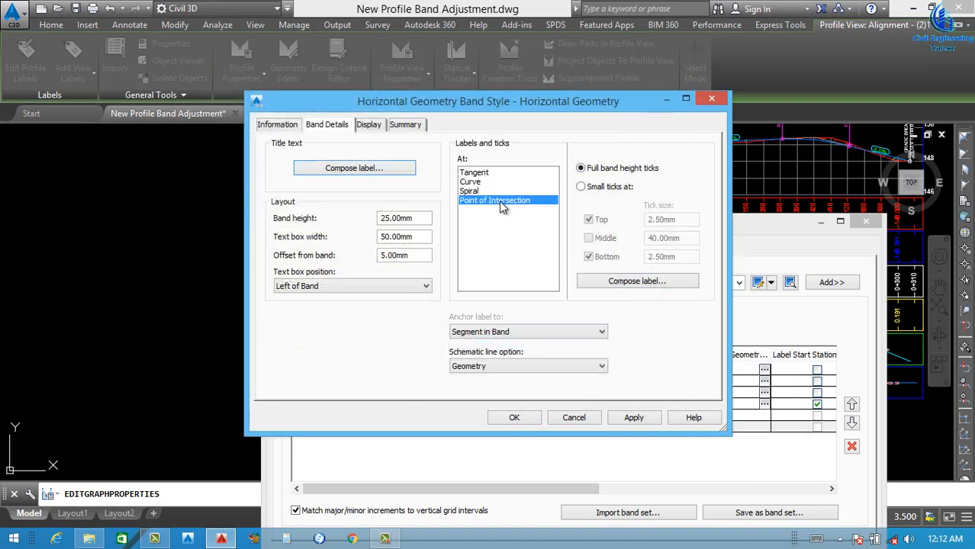
pyautogui.click(639, 282)
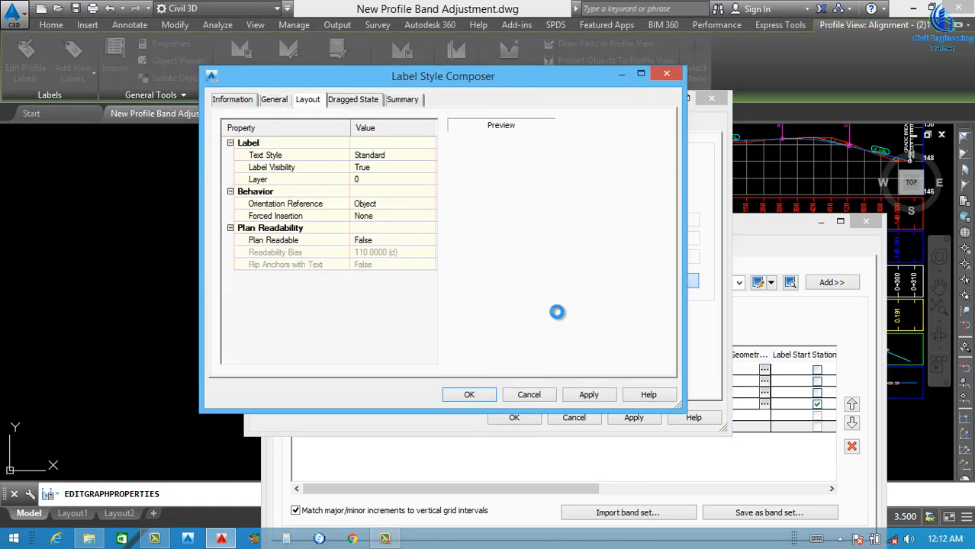
# - Examine the Alignment PI Index contents of the Point of Intersection label and the properties available for it
pyautogui.click(408, 252)
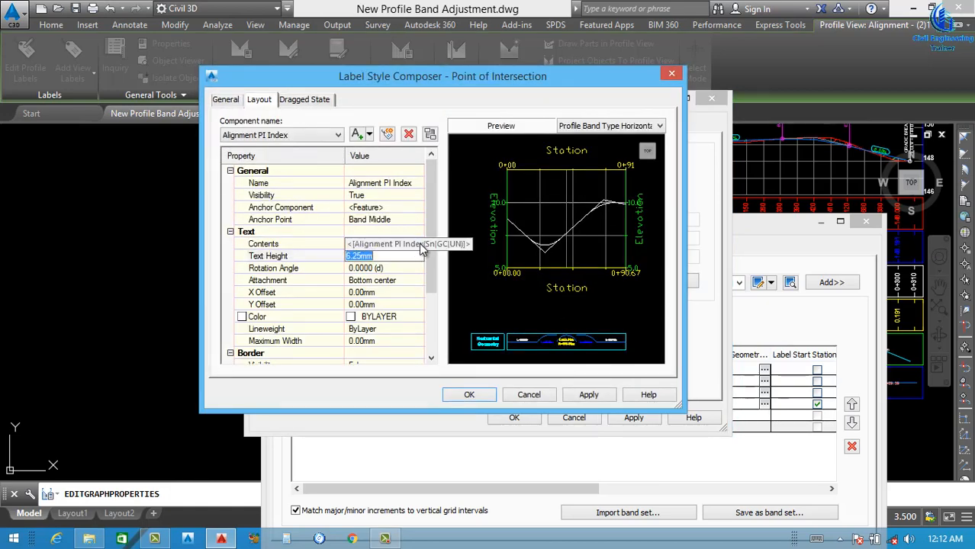
pyautogui.click(422, 245)
pyautogui.click(421, 243)
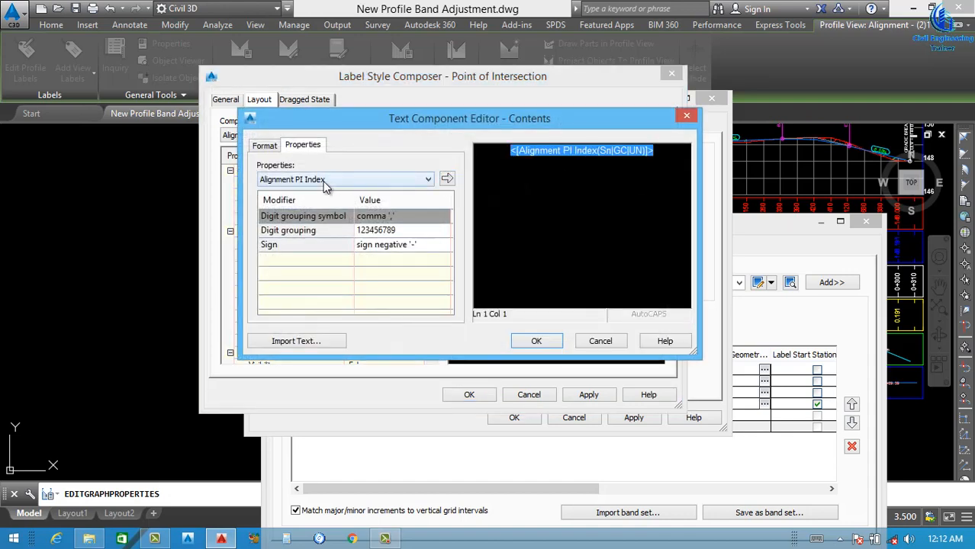
pyautogui.click(332, 181)
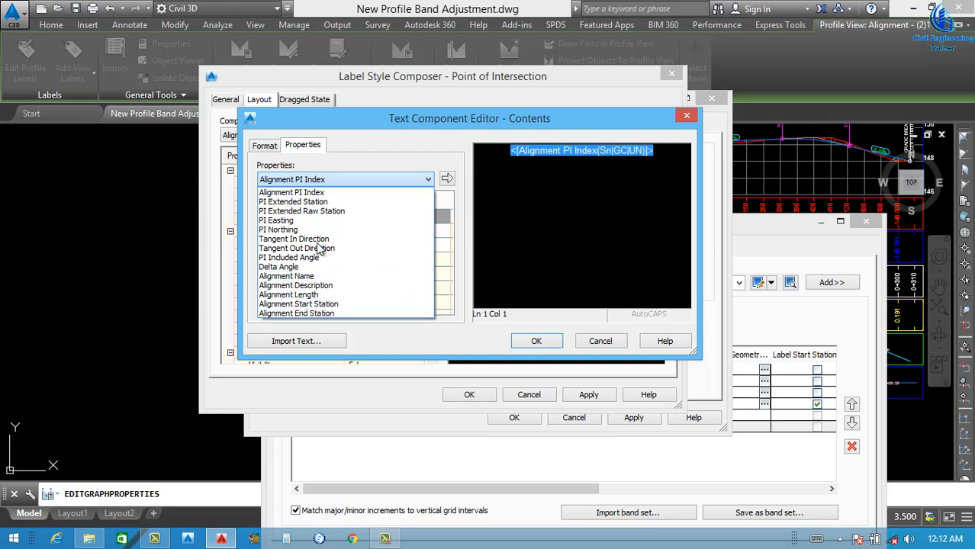
pyautogui.click(479, 178)
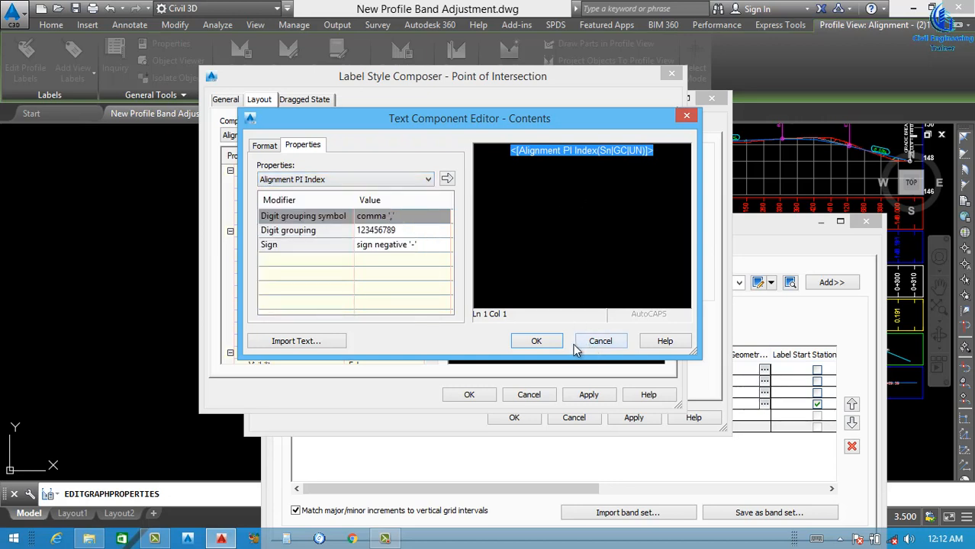
pyautogui.click(536, 341)
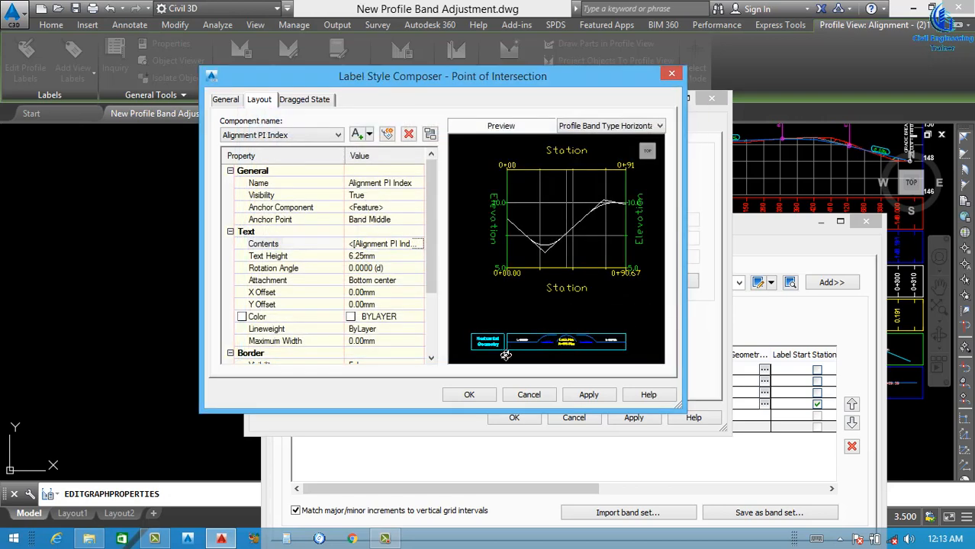
# - Delete the Alignment PI Index component from the Point of Intersection label and accept the label style
pyautogui.click(410, 135)
pyautogui.click(409, 135)
pyautogui.click(409, 135)
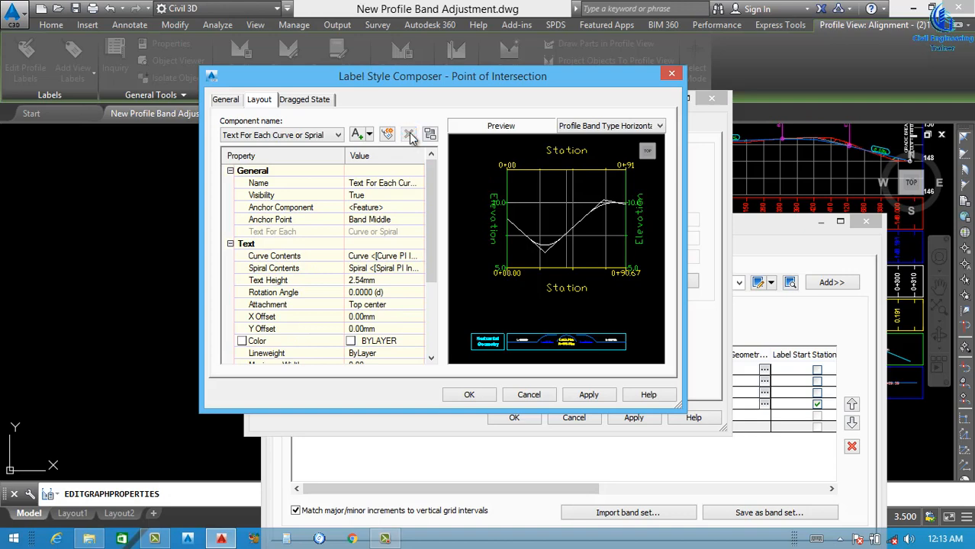
pyautogui.click(471, 395)
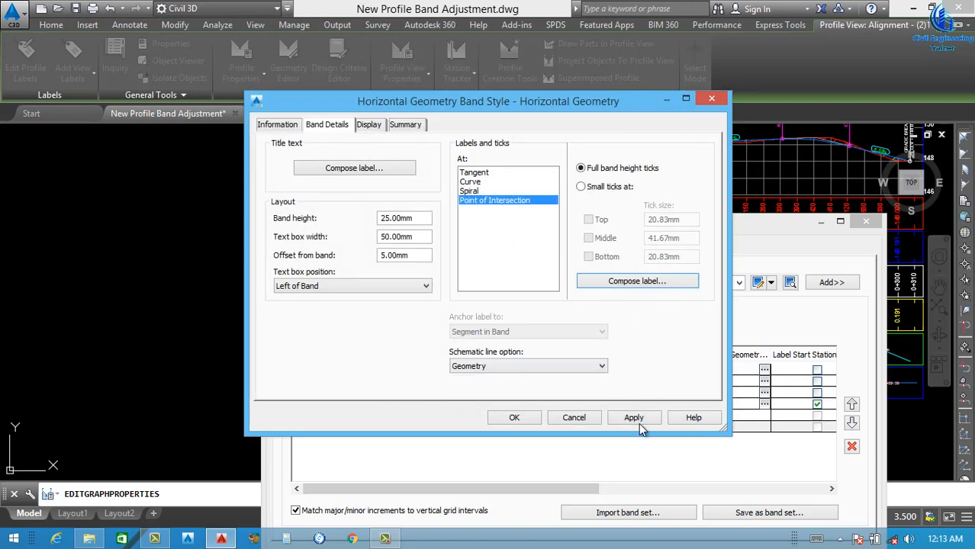
# - Accept the Horizontal Geometry band style, assign it to the horizontal geometry band, and apply the profile view properties
pyautogui.click(633, 420)
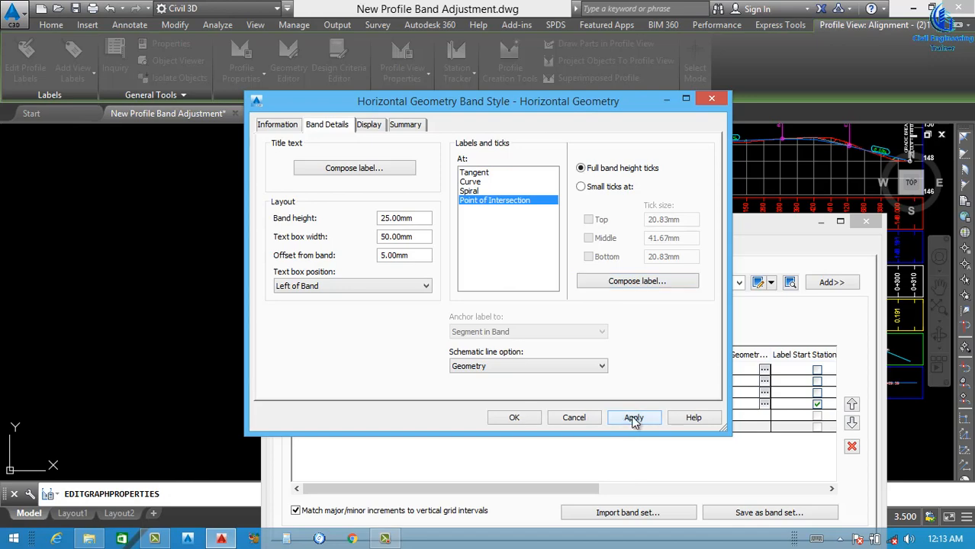
pyautogui.click(515, 421)
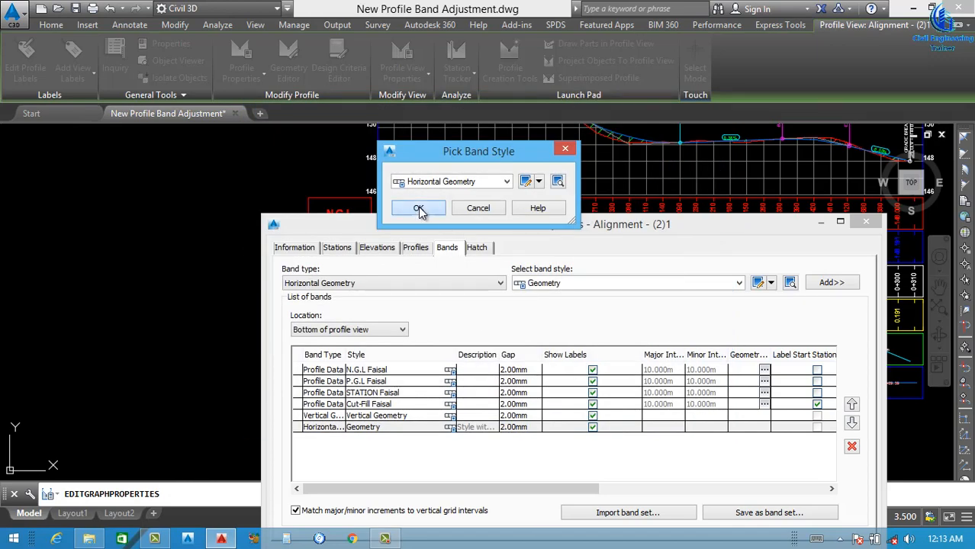
pyautogui.click(418, 209)
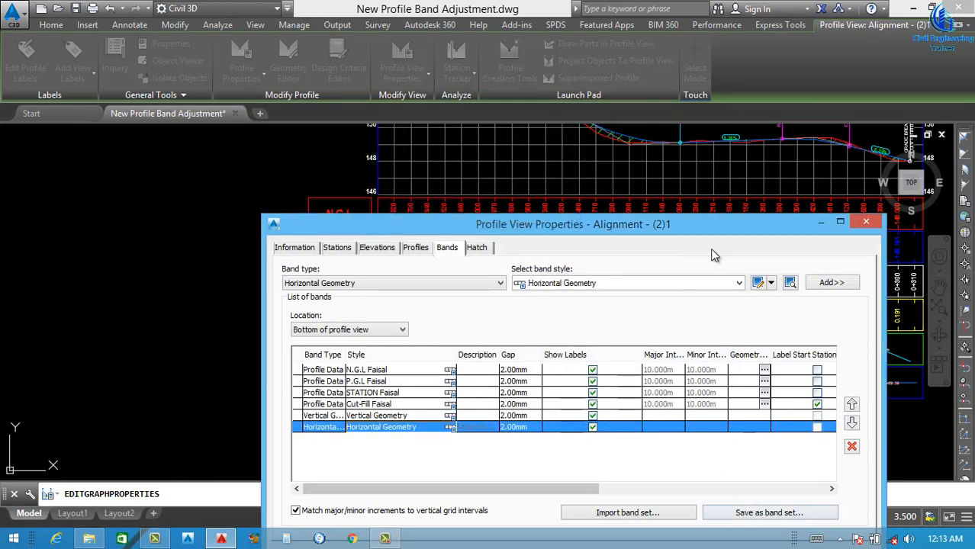
pyautogui.moveTo(705, 223); pyautogui.dragTo(639, 118)
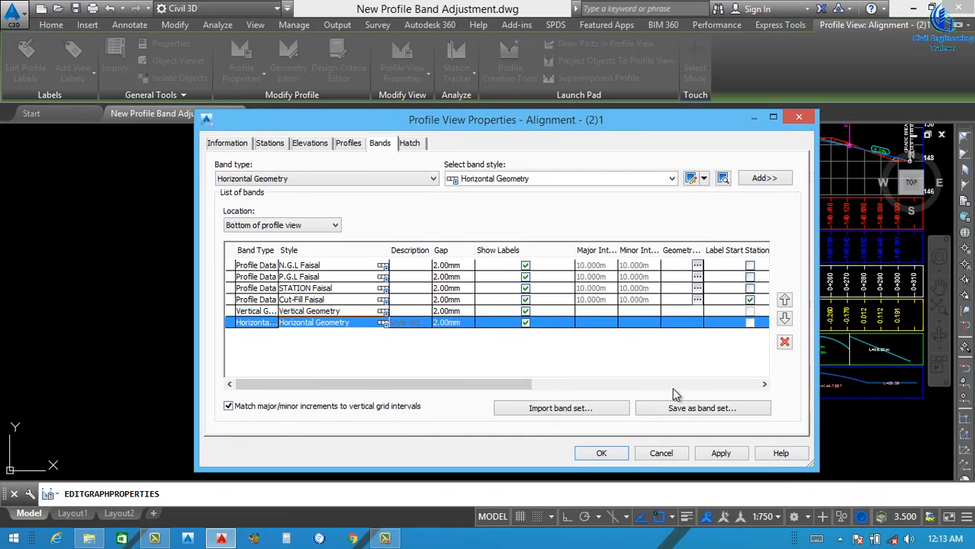
pyautogui.click(720, 454)
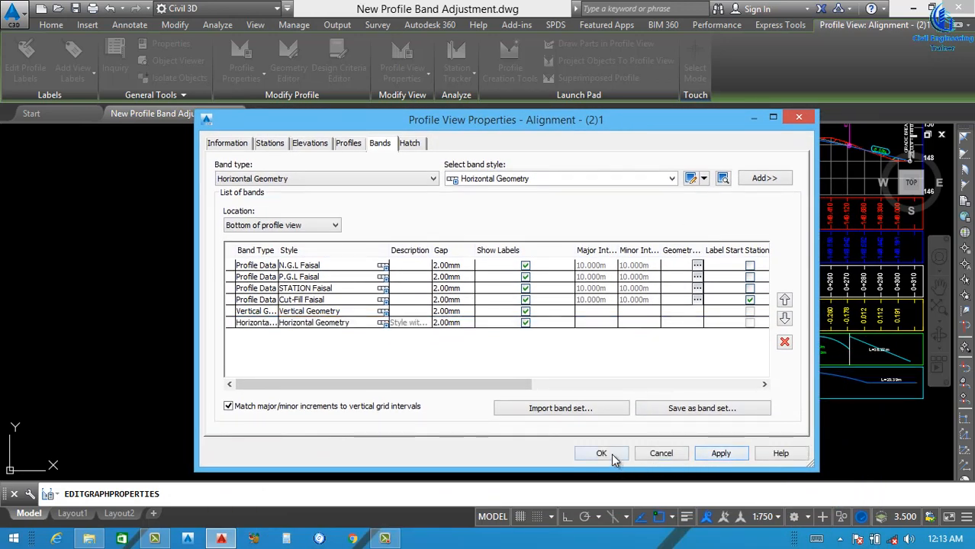
pyautogui.click(602, 454)
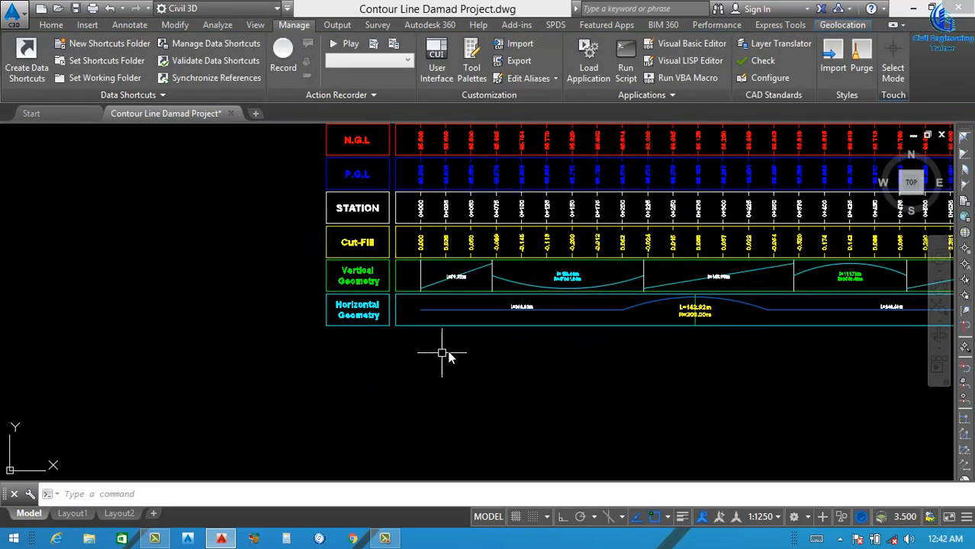
# - Select the alignment near station 0+200 in the Contour Line Damad Project drawing and start calculating its superelevation
pyautogui.scroll(-3, 450, 352)
pyautogui.scroll(-2, 454, 352)
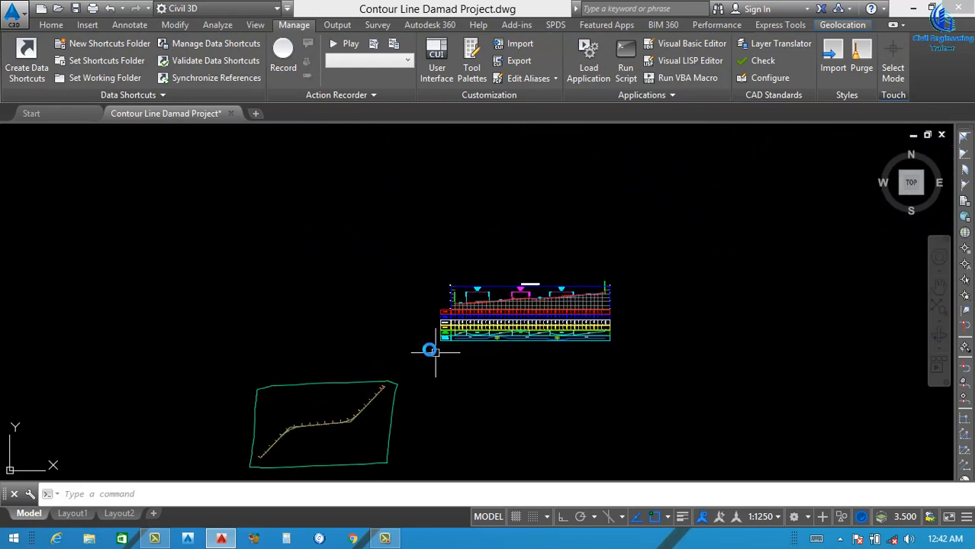
pyautogui.scroll(6, 260, 412)
pyautogui.scroll(2, 322, 342)
pyautogui.scroll(-4, 311, 363)
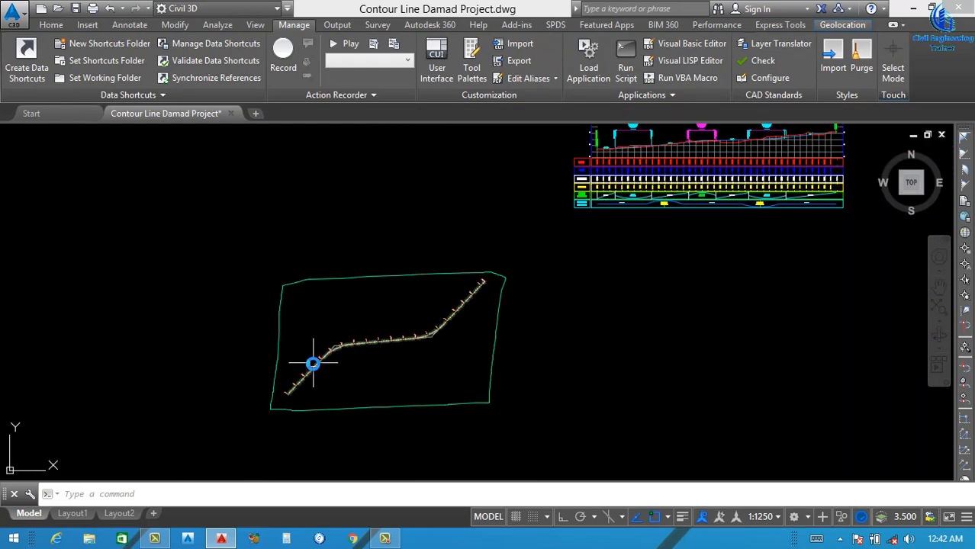
pyautogui.scroll(6, 342, 361)
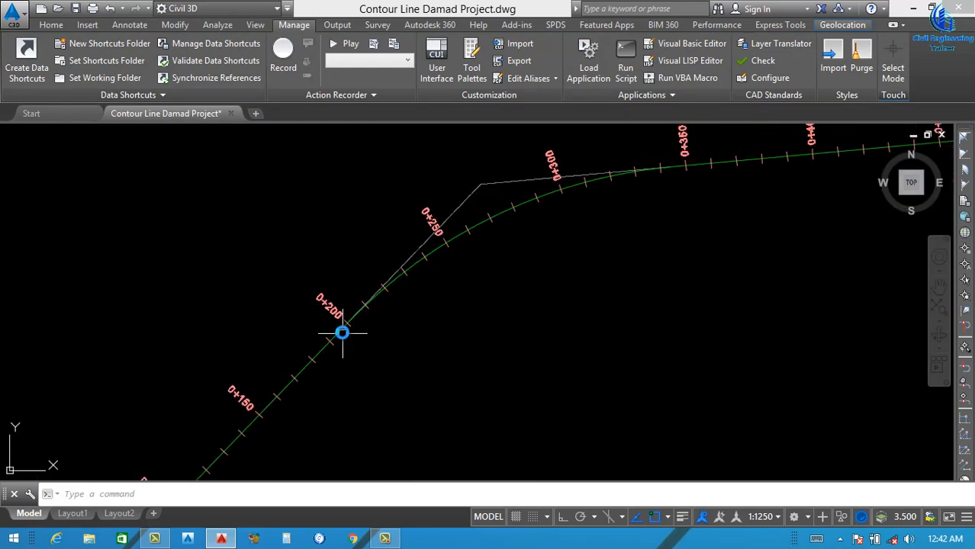
pyautogui.click(340, 333)
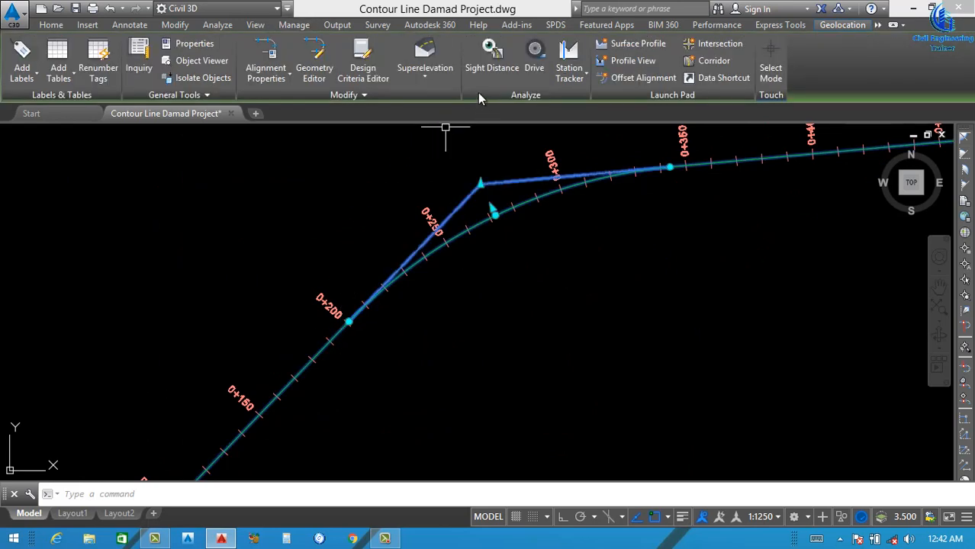
pyautogui.click(427, 75)
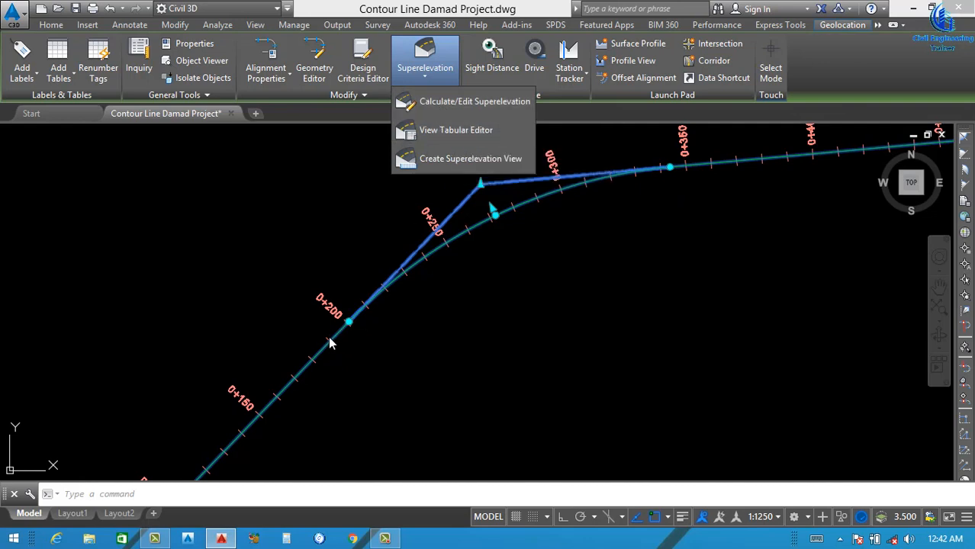
pyautogui.click(441, 103)
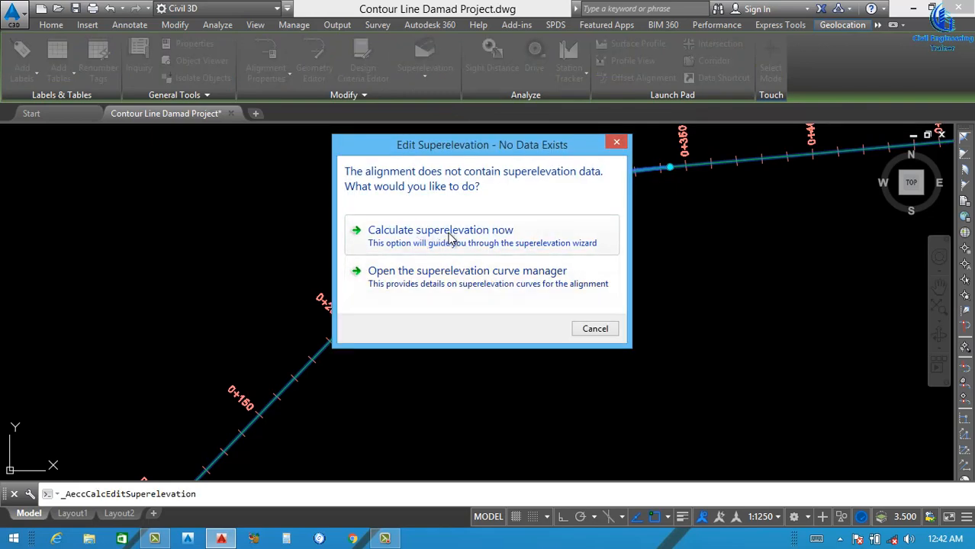
pyautogui.click(450, 238)
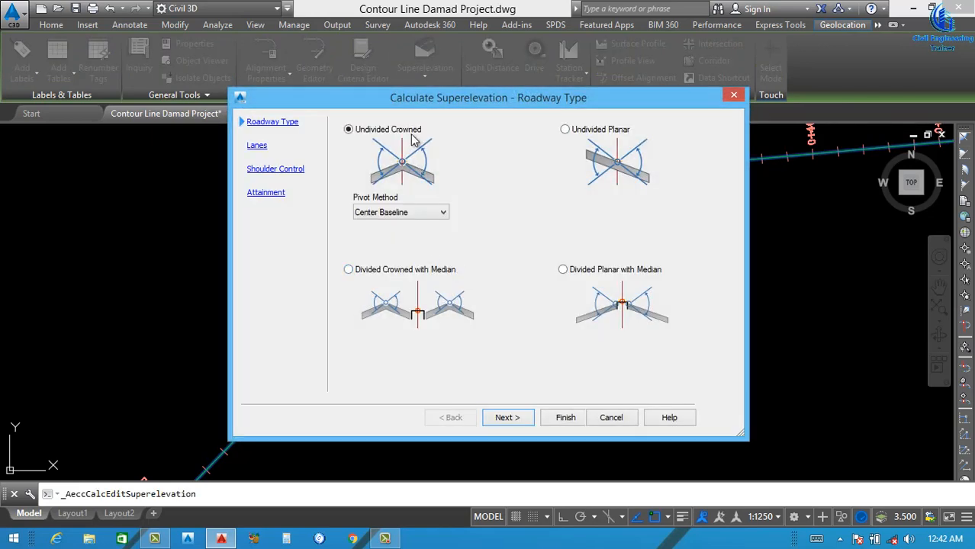
# - For the Undivided Crowned roadway type, set the pivot method to Outside Of Curve and continue to the lane settings
pyautogui.moveTo(450, 102)
pyautogui.mouseDown()
pyautogui.moveTo(572, 173)
pyautogui.moveTo(554, 44)
pyautogui.mouseUp()
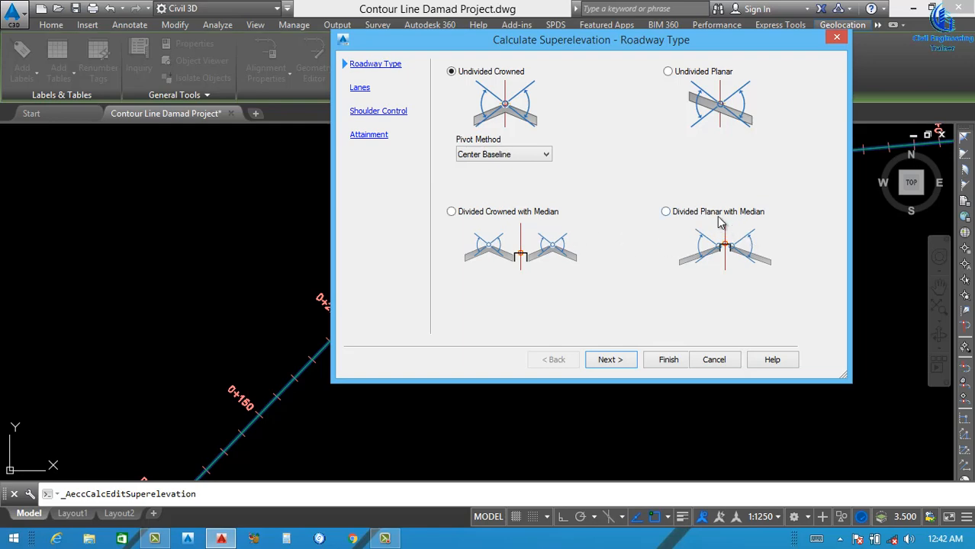
pyautogui.moveTo(565, 43); pyautogui.dragTo(727, 14)
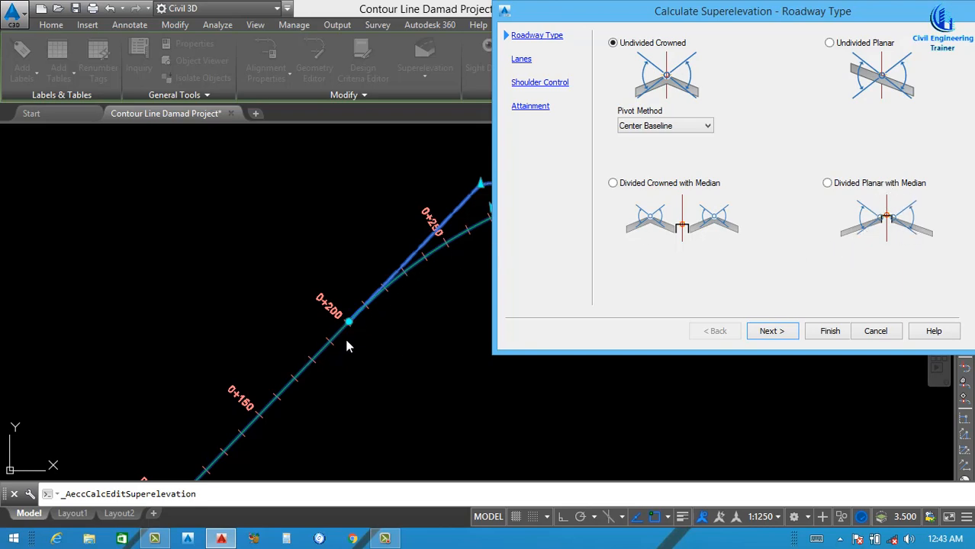
pyautogui.moveTo(692, 26); pyautogui.dragTo(553, 41)
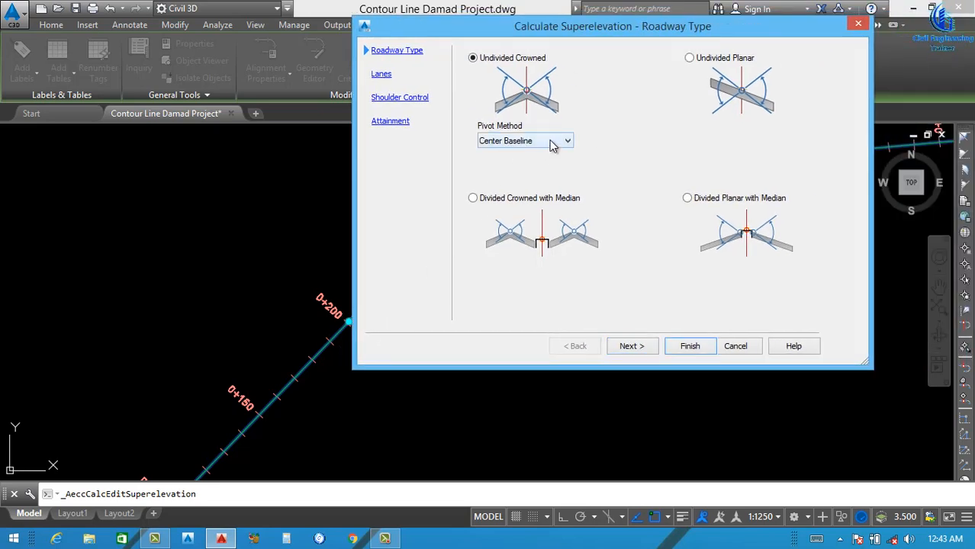
pyautogui.click(555, 143)
pyautogui.click(518, 180)
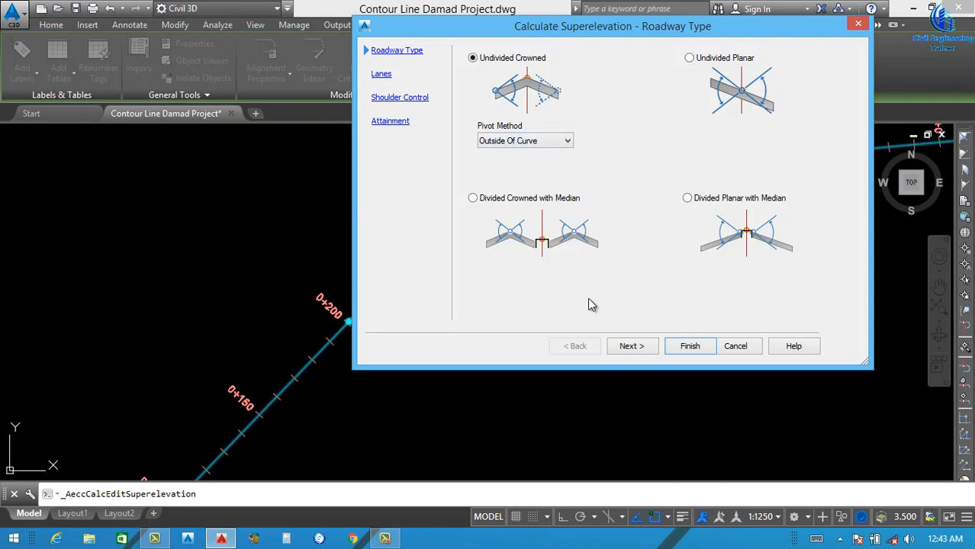
pyautogui.click(632, 346)
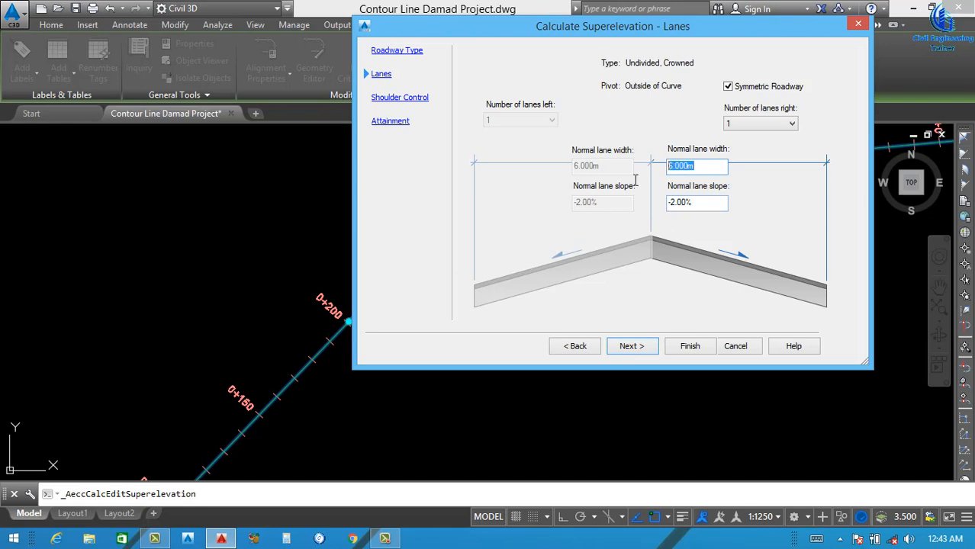
# - Set the normal lane width to 10 m and turn off the calculation of the outside edge shoulders
pyautogui.write('10')
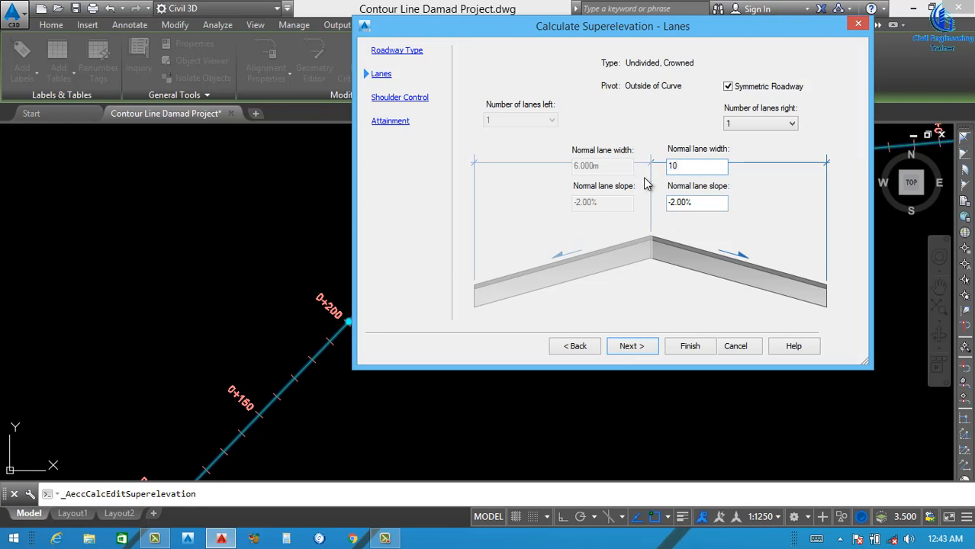
pyautogui.click(632, 345)
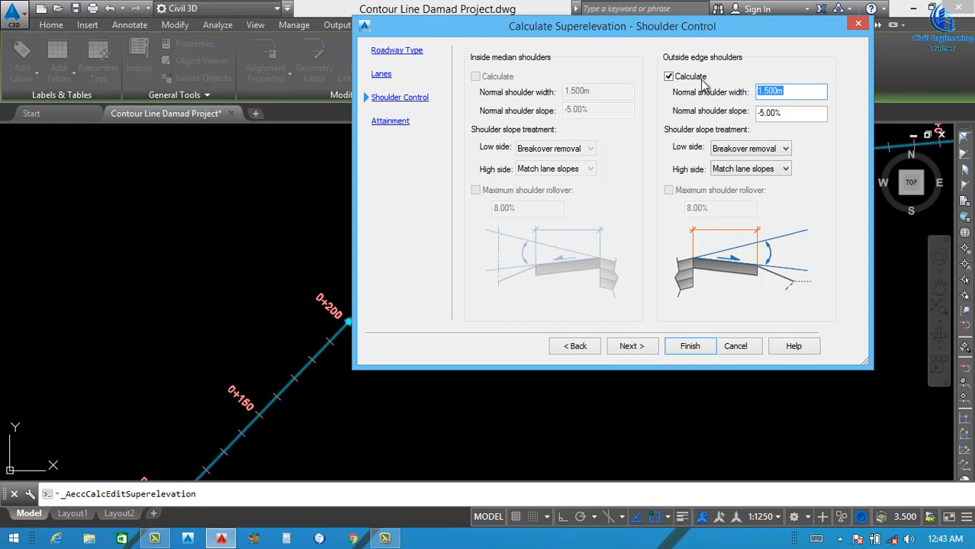
pyautogui.click(670, 77)
pyautogui.click(627, 345)
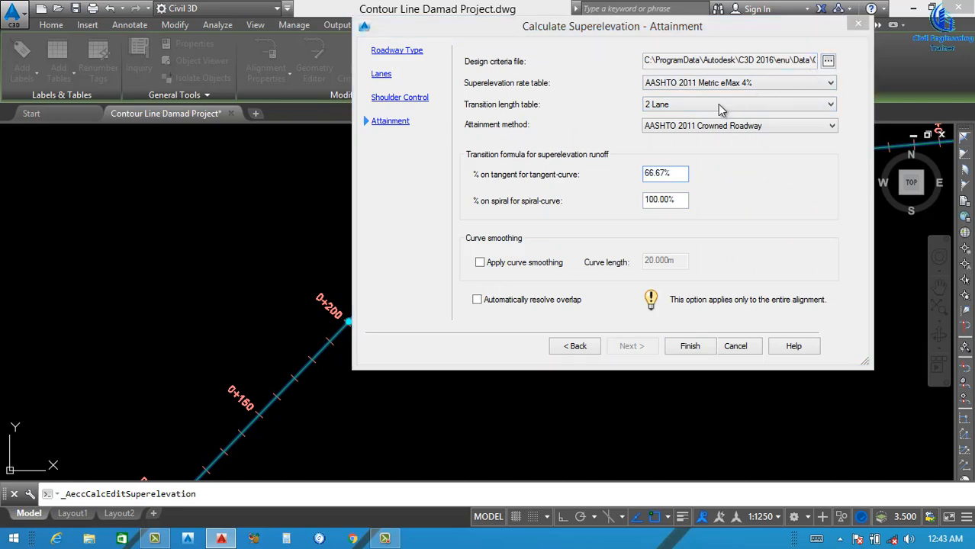
# - Load the _Autodesk Civil 3D Metric (2011) Roadway Design Standards criteria file and choose the AASHTO 2011 Metric eMax 4% superelevation rate table
pyautogui.click(828, 62)
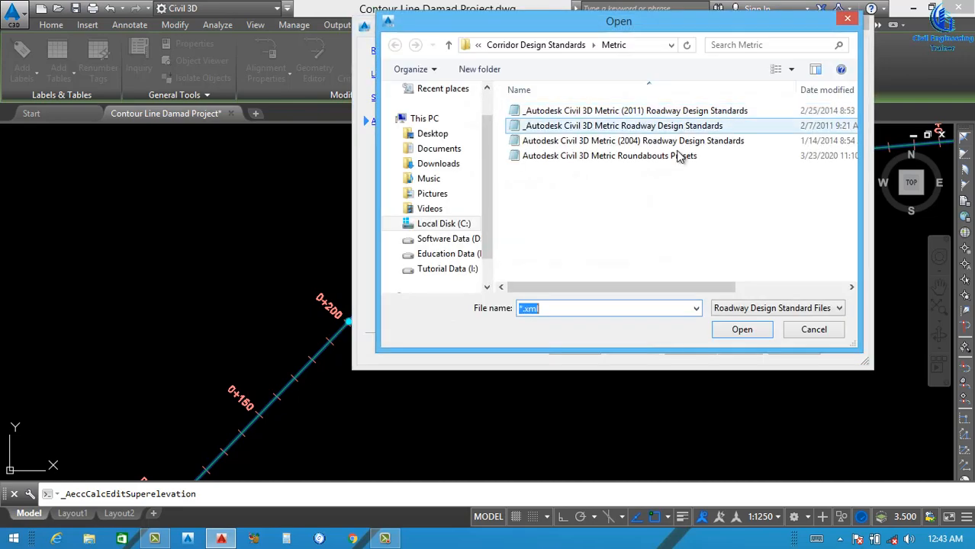
pyautogui.click(672, 111)
pyautogui.click(742, 330)
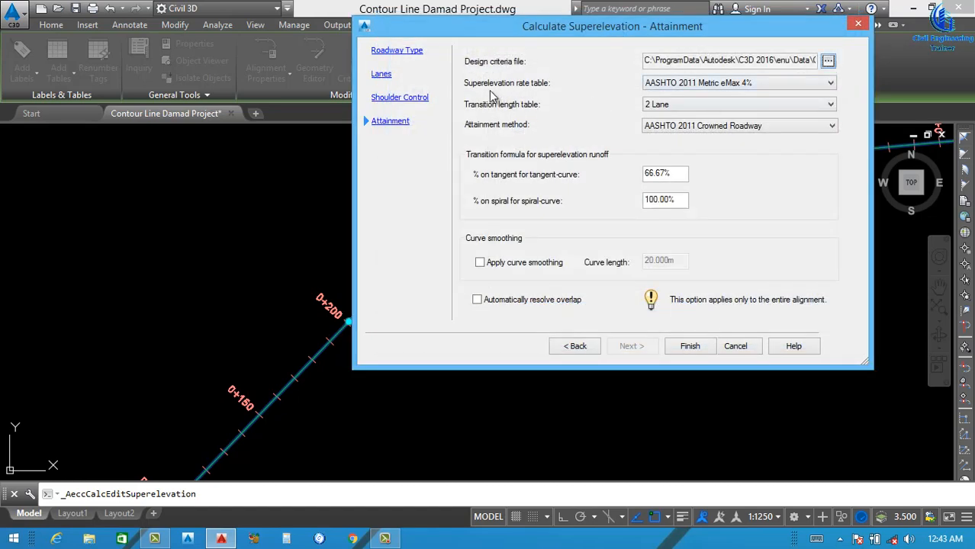
pyautogui.click(829, 83)
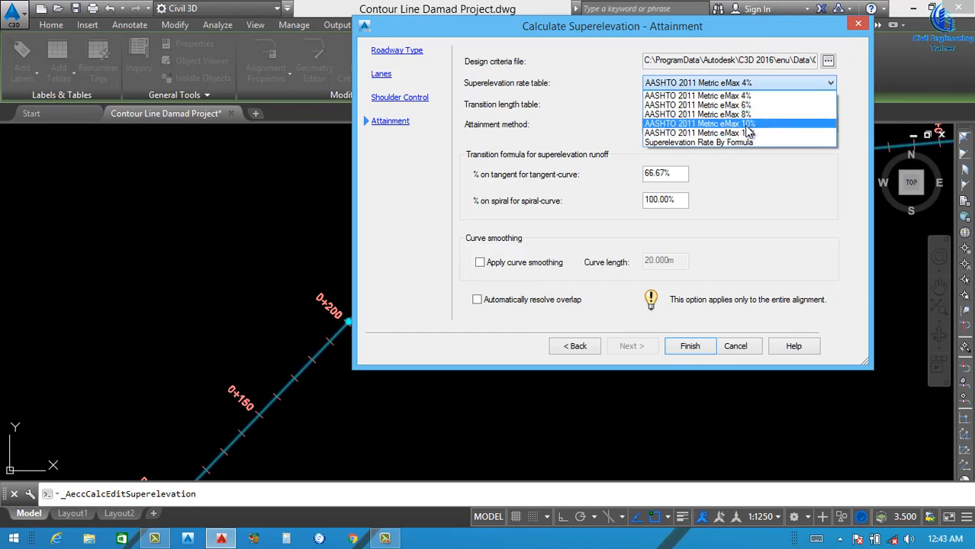
pyautogui.click(734, 97)
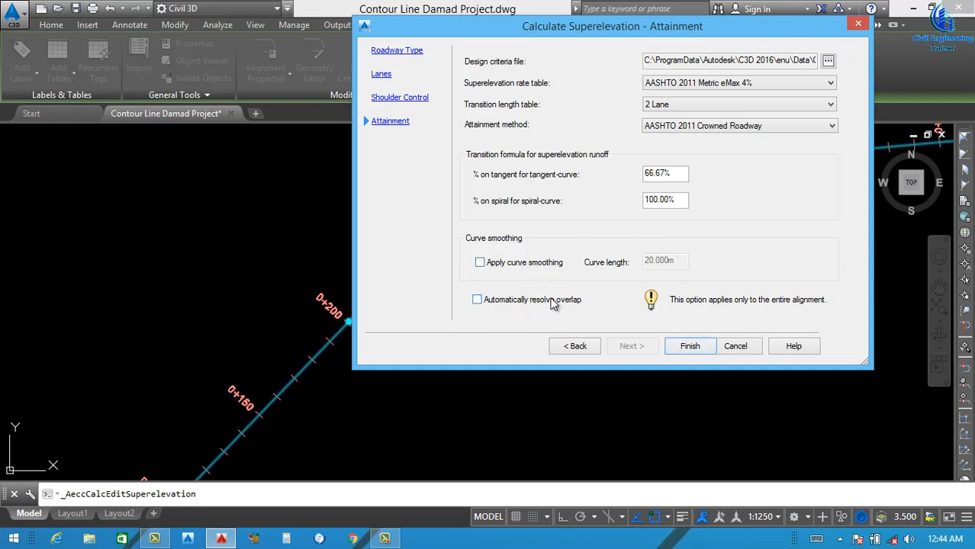
# - Finish the superelevation calculation, widen the Superelevation Curve column of the resulting table for review, and close the table
pyautogui.click(689, 346)
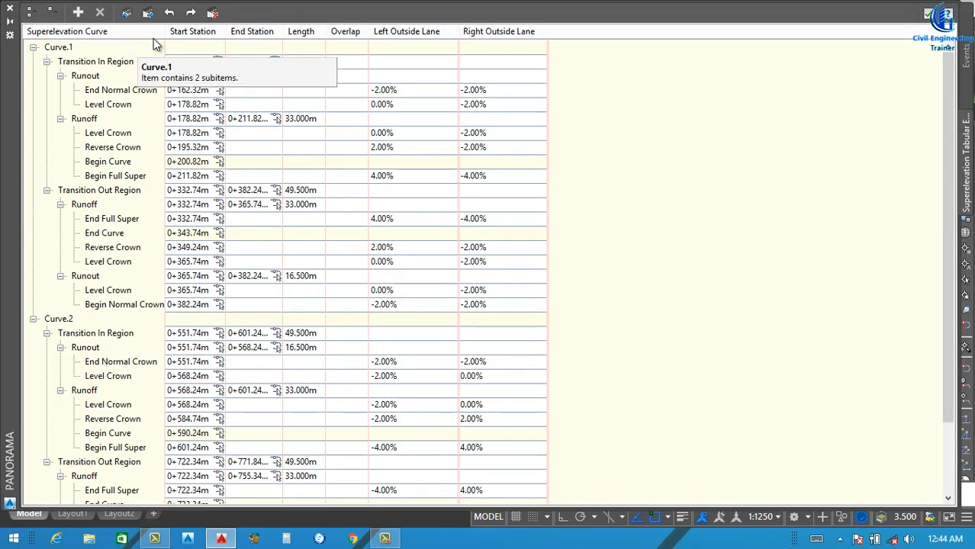
pyautogui.moveTo(164, 31); pyautogui.dragTo(214, 32)
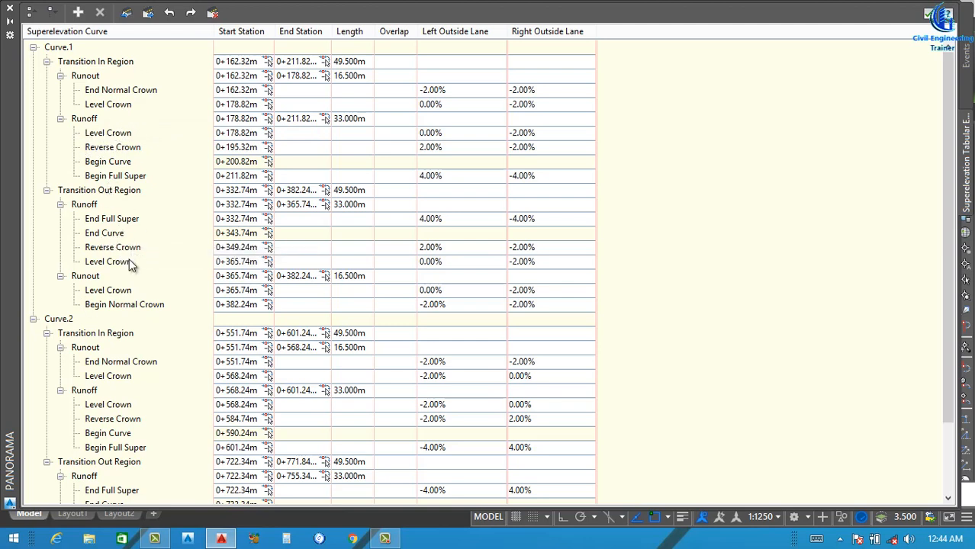
pyautogui.click(921, 15)
pyautogui.click(928, 14)
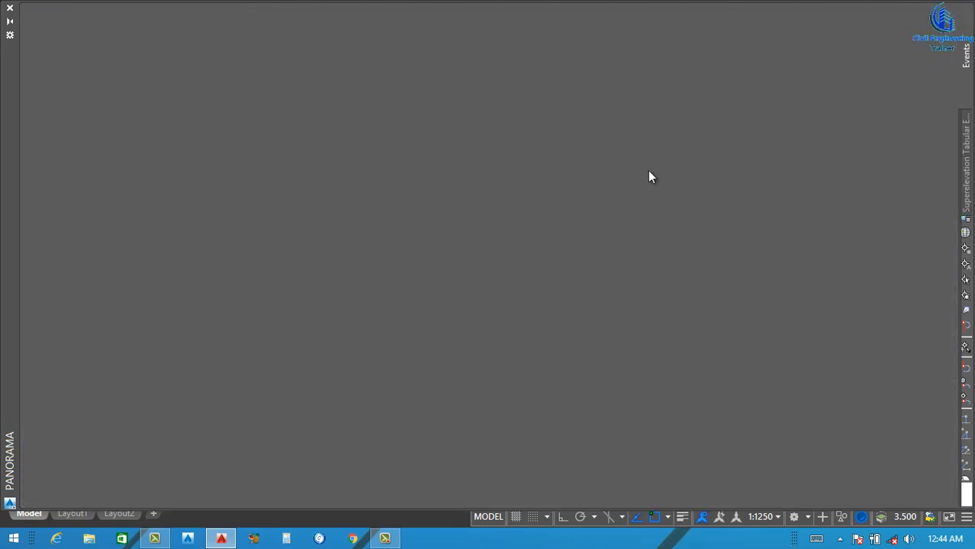
# - Open the alignment's label settings and add Superelevation Critical Points labels in the Basic style
pyautogui.scroll(-3, 357, 296)
pyautogui.scroll(3, 351, 298)
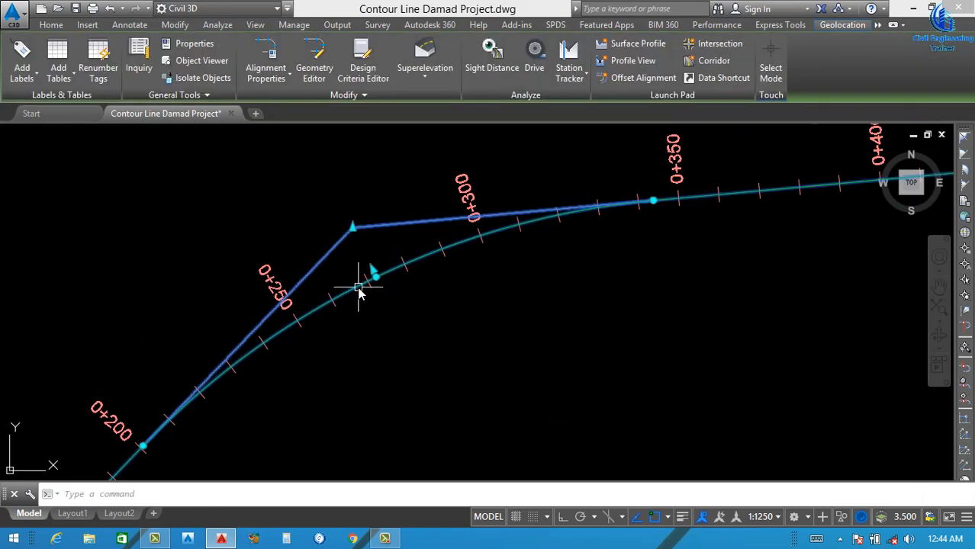
pyautogui.rightClick(357, 288)
pyautogui.click(456, 410)
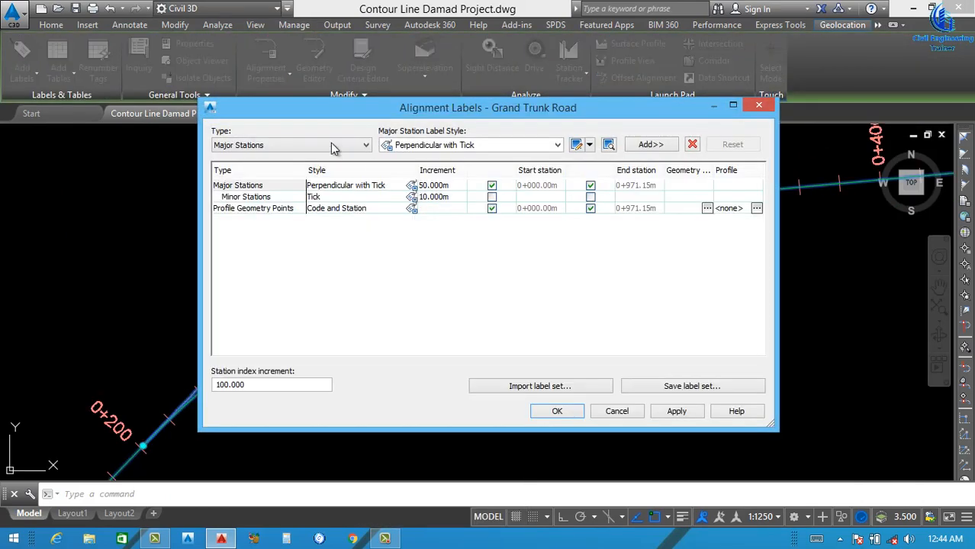
pyautogui.click(337, 146)
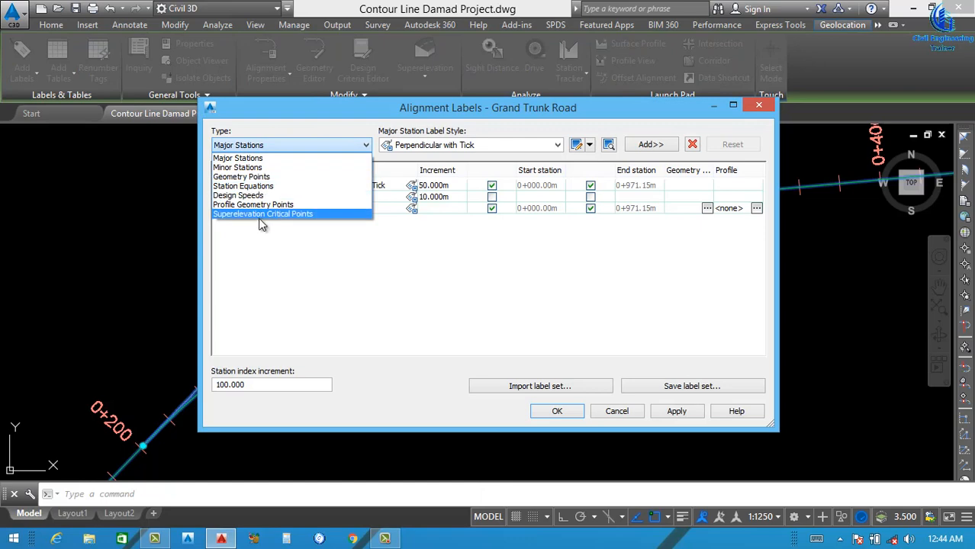
pyautogui.click(263, 214)
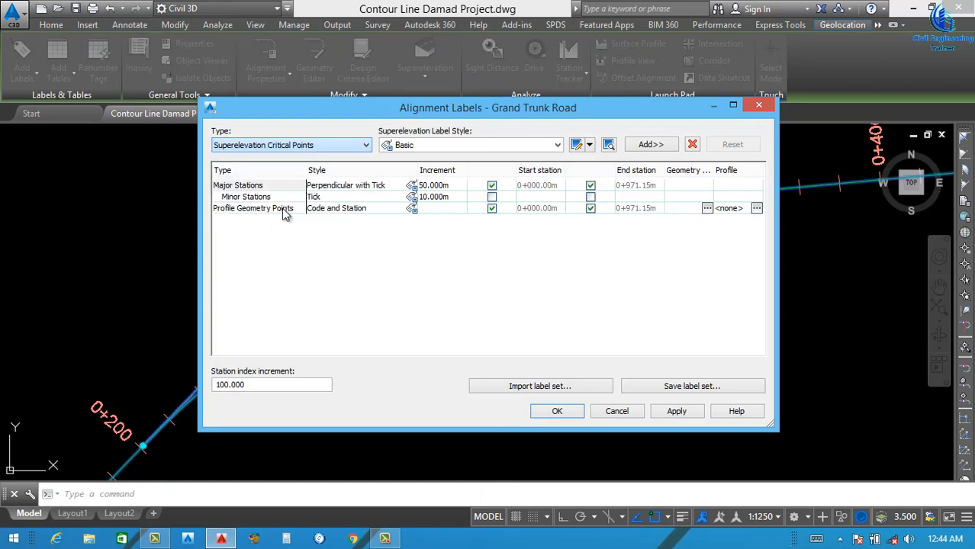
pyautogui.click(649, 144)
pyautogui.click(469, 380)
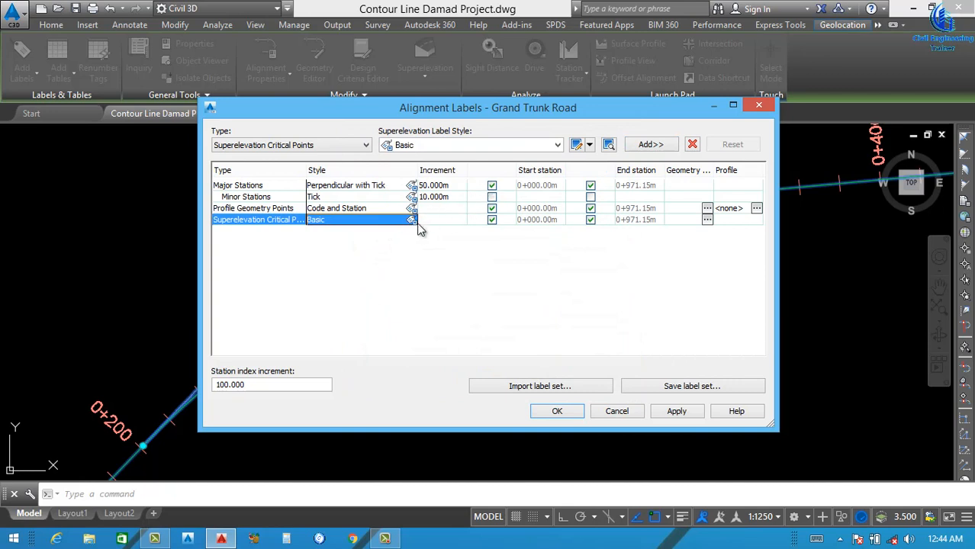
# - Change the Superelevation Critical Points label style to Critical Points and apply the labels to the alignment
pyautogui.click(412, 221)
pyautogui.click(506, 182)
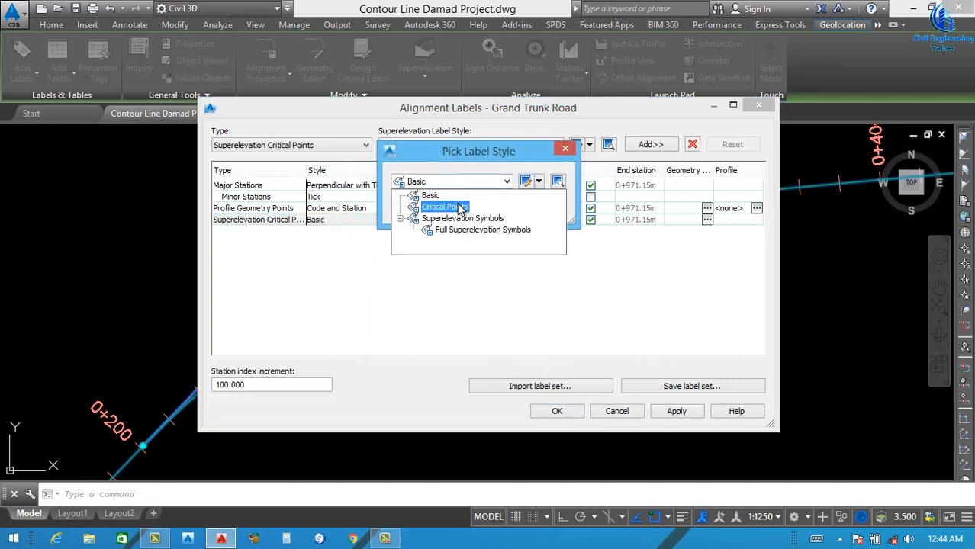
pyautogui.click(461, 207)
pyautogui.click(424, 213)
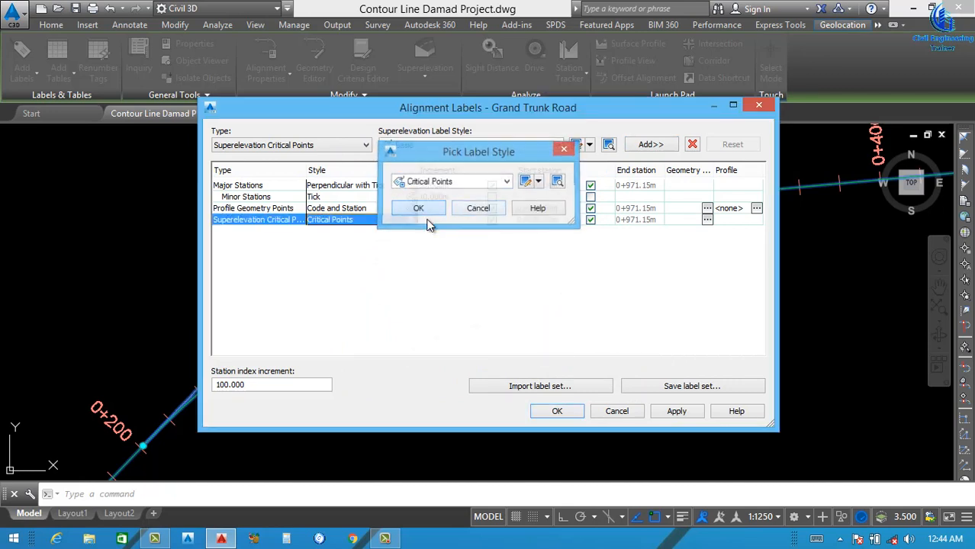
pyautogui.click(677, 411)
pyautogui.click(556, 411)
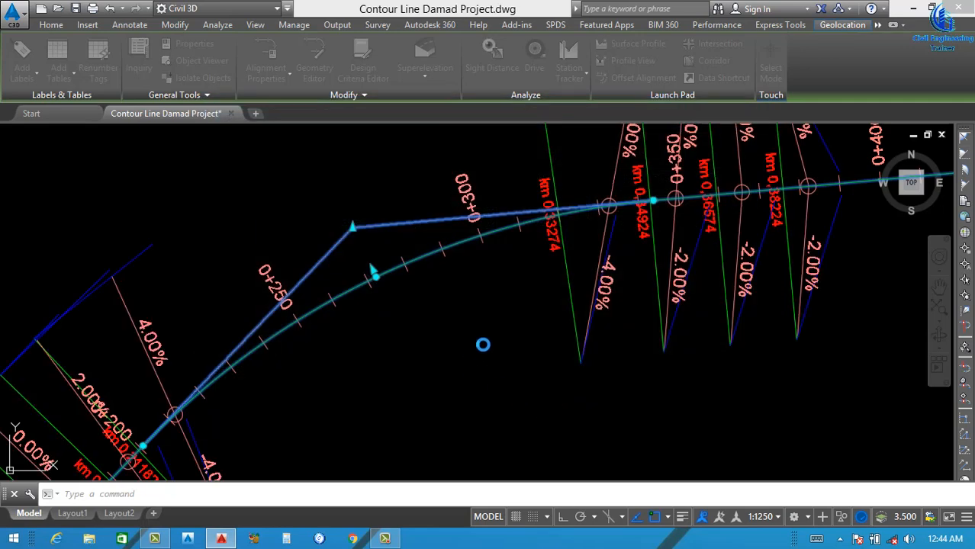
# - Set the drawing's annotation scale to 1:750 and deselect the alignment
pyautogui.scroll(-5, 473, 321)
pyautogui.scroll(3, 420, 324)
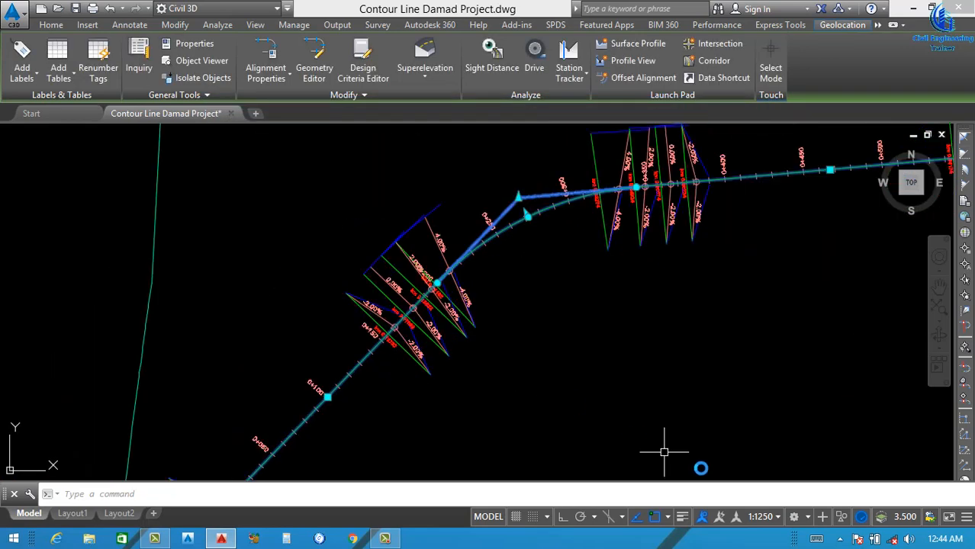
pyautogui.click(762, 516)
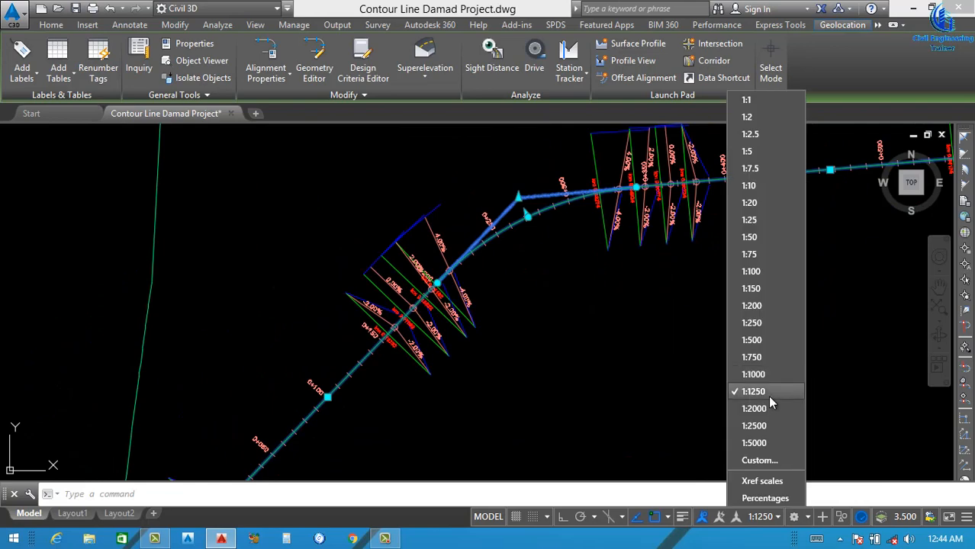
pyautogui.click(751, 357)
pyautogui.press('Escape')
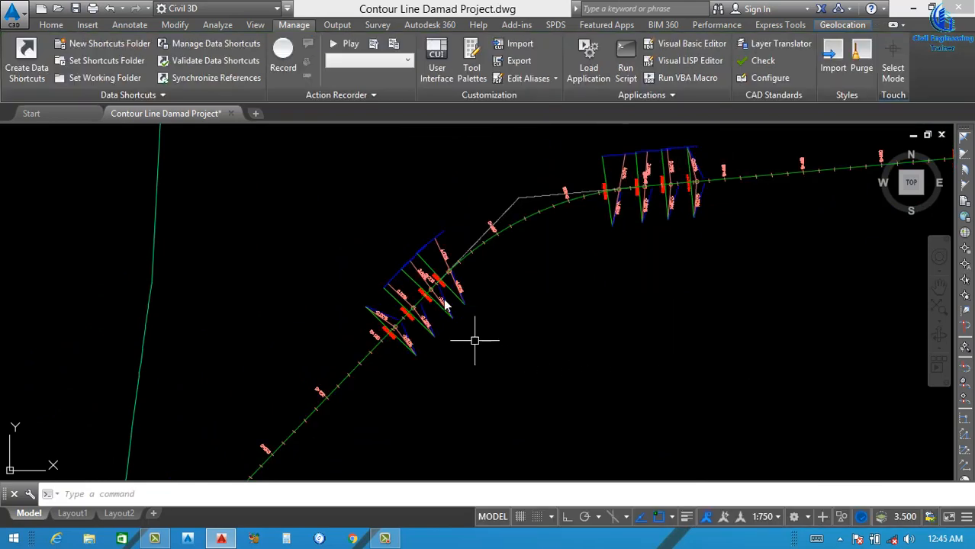
# - Inspect the superelevation label at the start of the alignment
pyautogui.scroll(-2, 414, 365)
pyautogui.scroll(5, 362, 396)
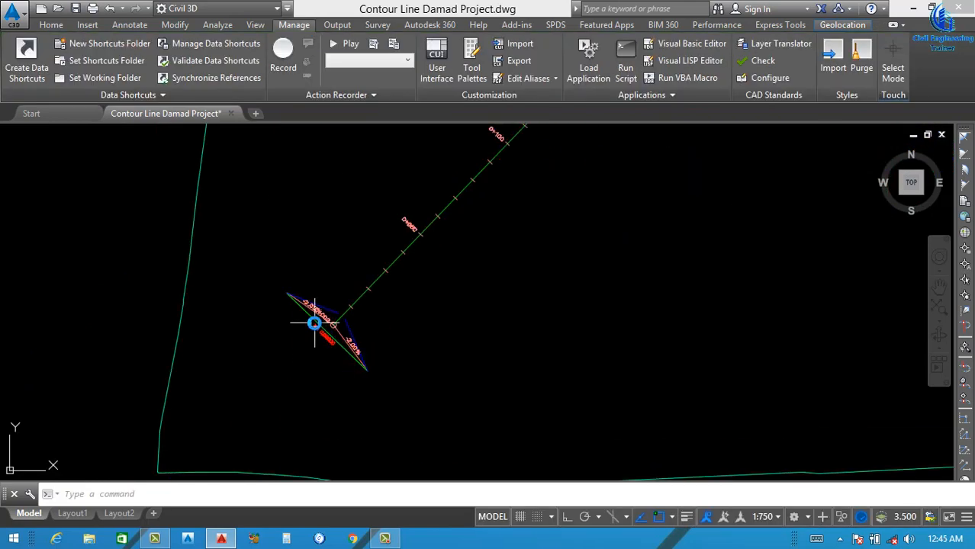
pyautogui.scroll(2, 314, 326)
pyautogui.scroll(-2, 370, 337)
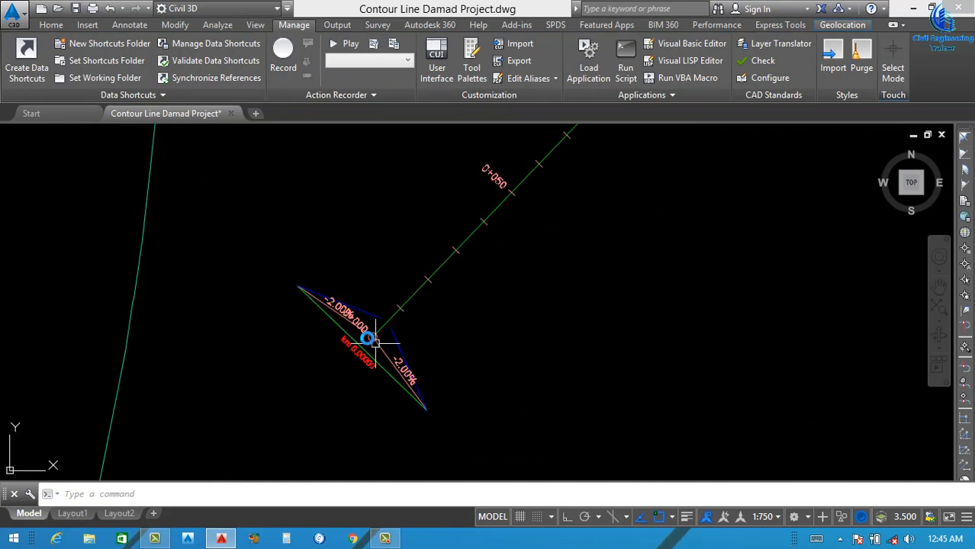
pyautogui.scroll(1, 348, 318)
pyautogui.scroll(1, 347, 319)
pyautogui.scroll(-3, 464, 388)
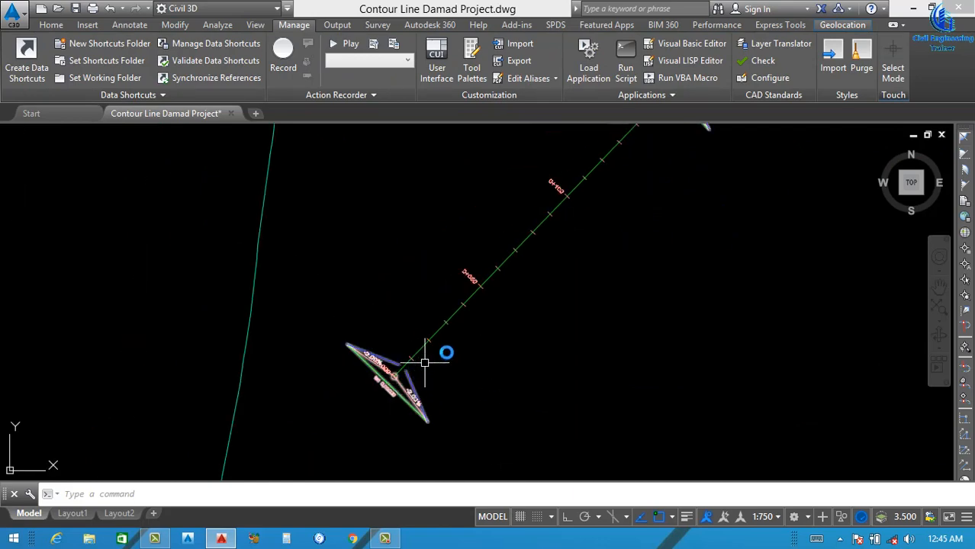
# - Examine the cross slopes and stations labelled along the transition into the first curve, between stations 0+150 and 0+250
pyautogui.moveTo(447, 348); pyautogui.dragTo(257, 491, button='middle')
pyautogui.scroll(4, 493, 210)
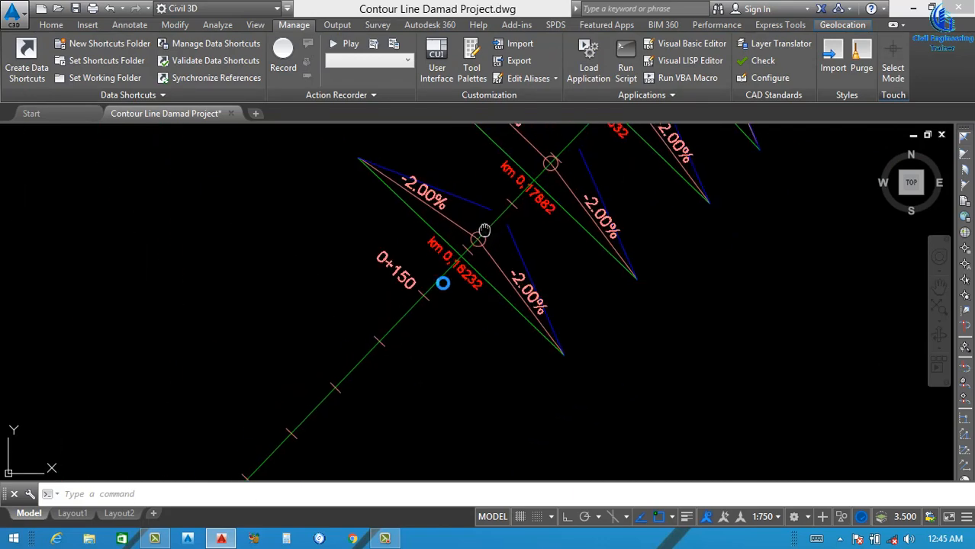
pyautogui.moveTo(441, 281); pyautogui.dragTo(338, 396, button='middle')
pyautogui.moveTo(429, 366); pyautogui.dragTo(372, 430, button='middle')
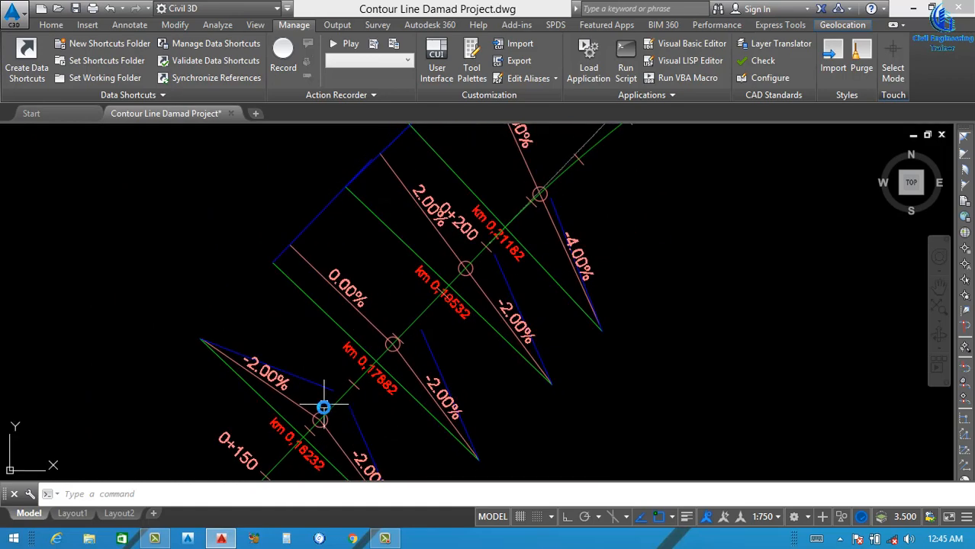
pyautogui.scroll(-5, 381, 370)
pyautogui.scroll(5, 338, 420)
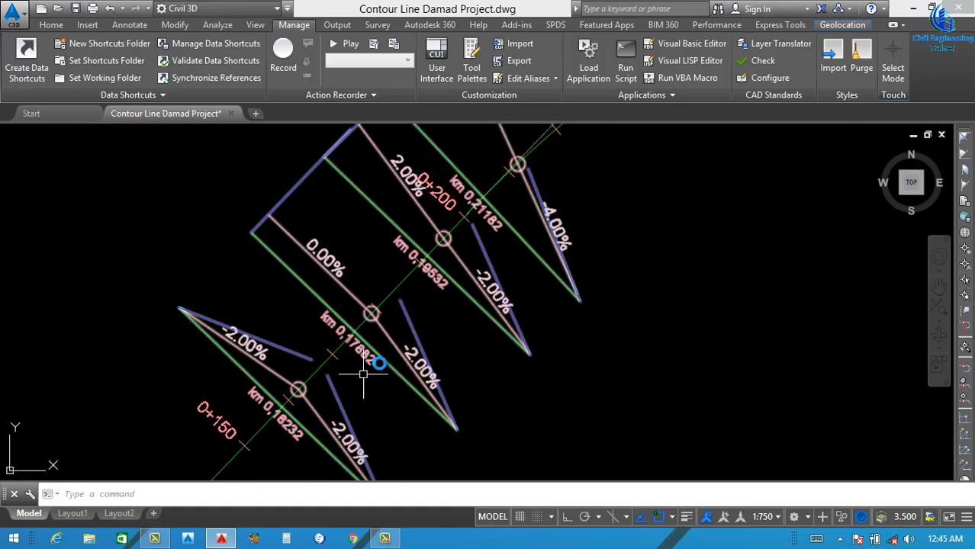
pyautogui.moveTo(374, 314); pyautogui.dragTo(388, 374, button='middle')
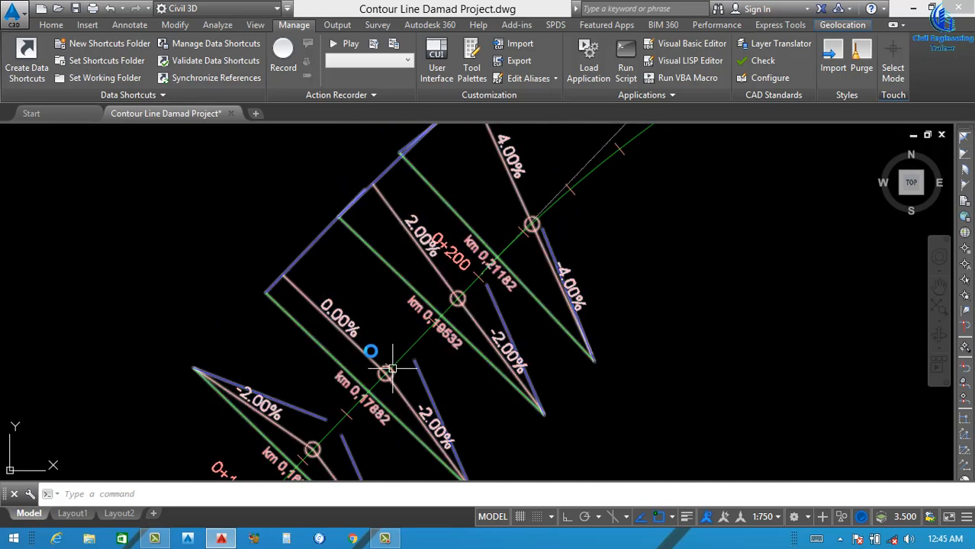
pyautogui.moveTo(381, 370); pyautogui.dragTo(391, 398, button='middle')
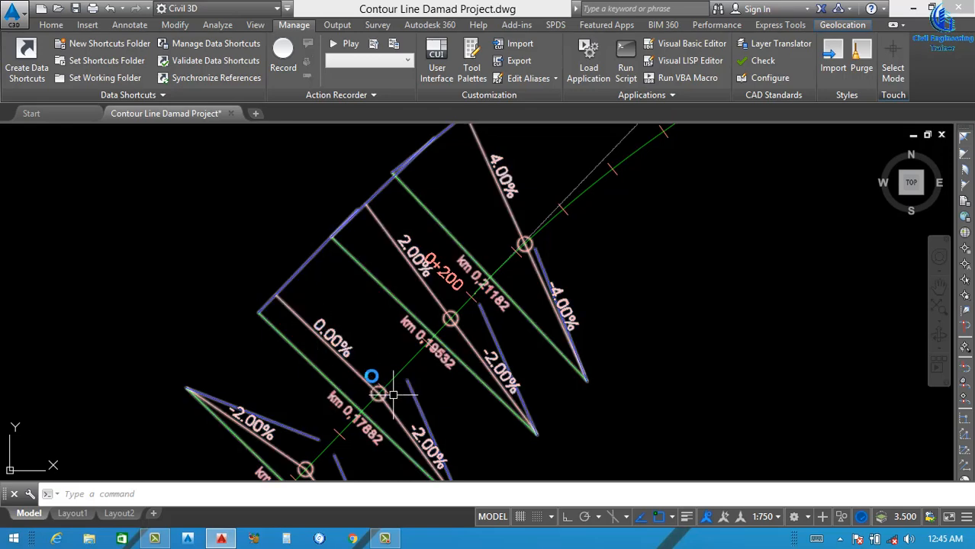
pyautogui.moveTo(418, 359); pyautogui.dragTo(359, 427, button='middle')
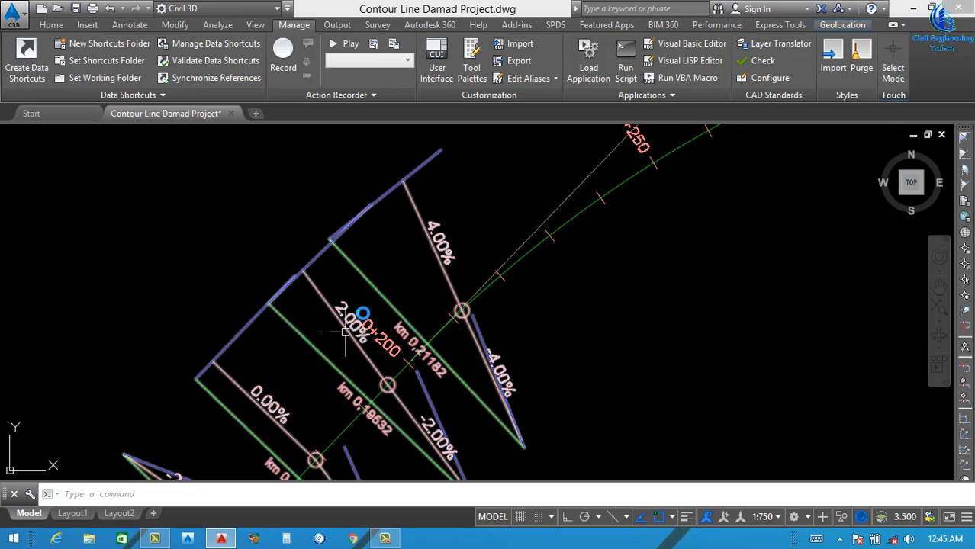
pyautogui.scroll(-2, 446, 327)
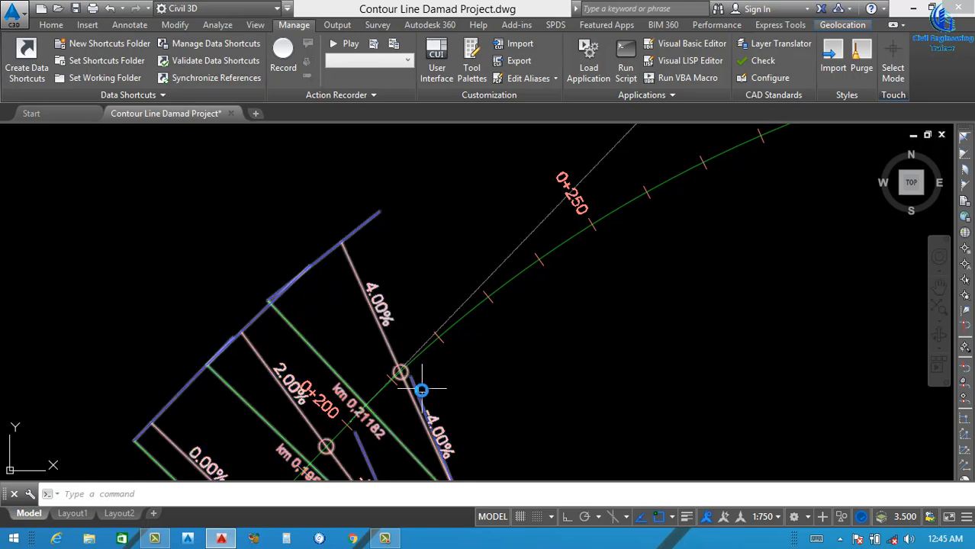
pyautogui.scroll(-1, 414, 333)
pyautogui.scroll(-1, 610, 252)
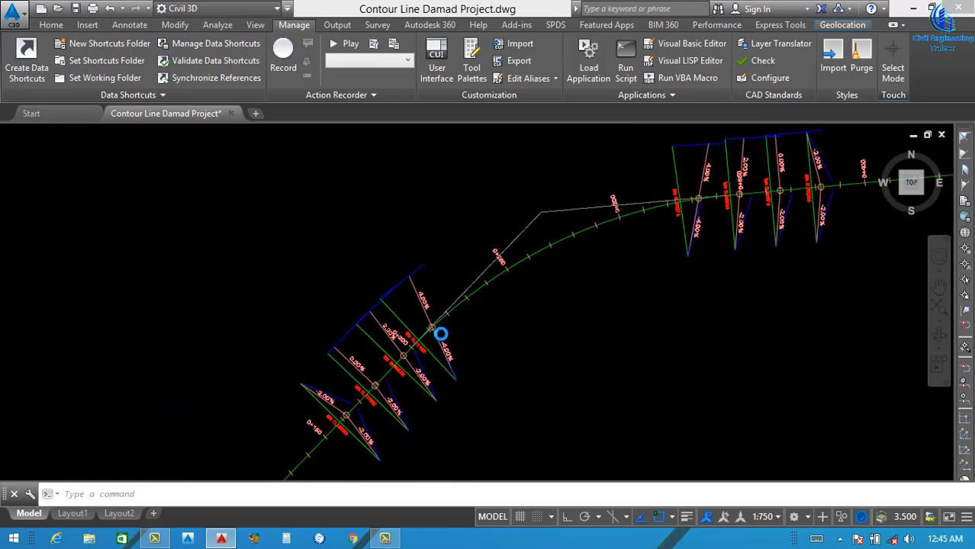
pyautogui.scroll(1, 403, 370)
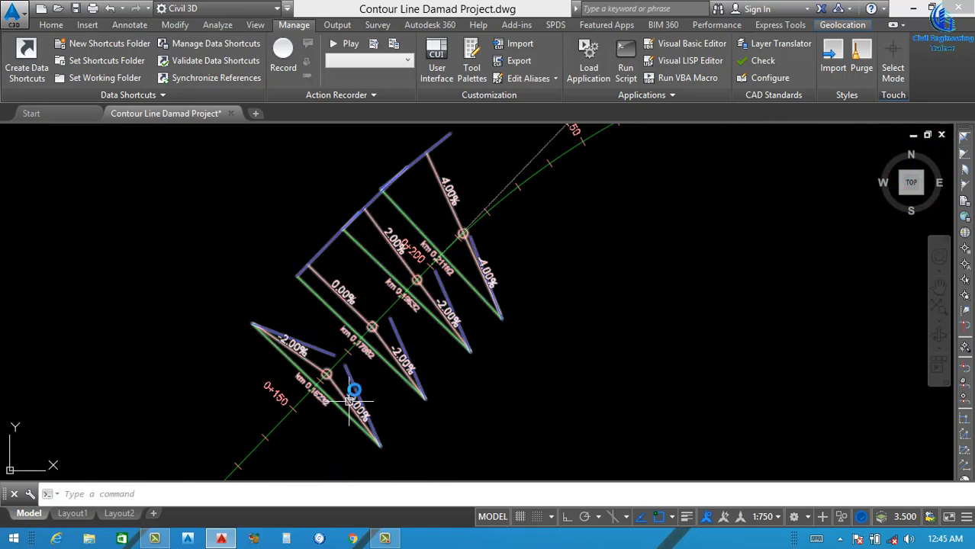
pyautogui.scroll(2, 385, 320)
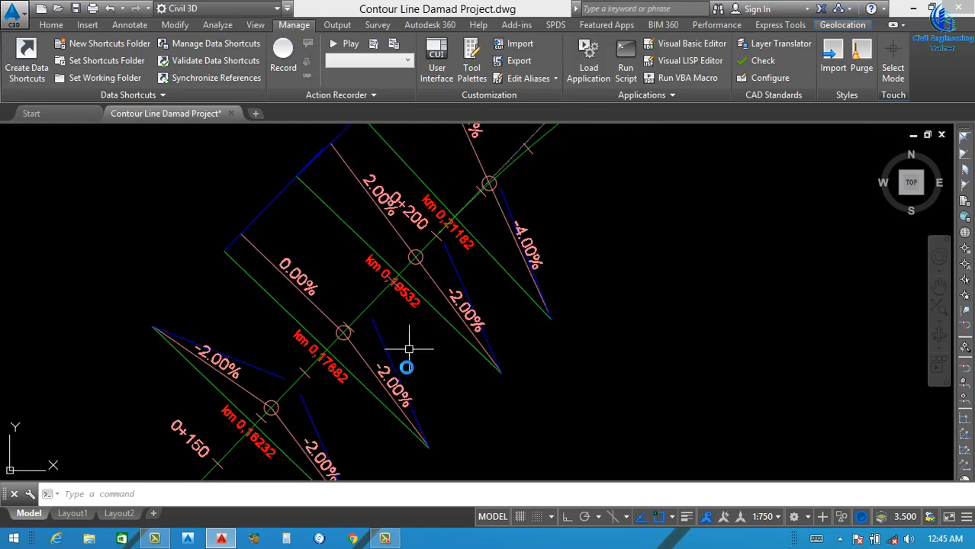
pyautogui.moveTo(377, 226); pyautogui.dragTo(349, 290, button='middle')
pyautogui.moveTo(452, 371); pyautogui.dragTo(350, 468, button='middle')
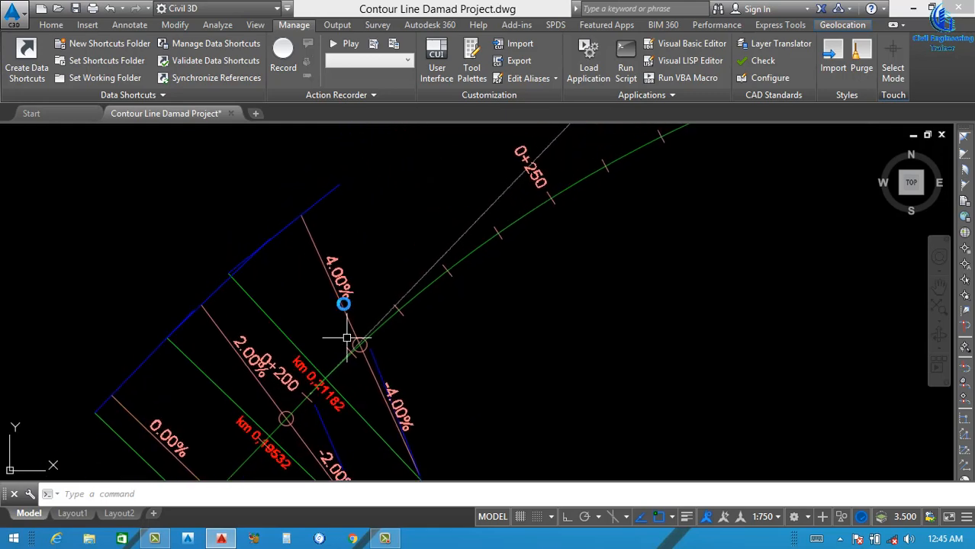
# - Examine the cross slope labels along the transition out of the first curve, between stations 0+300 and 0+400
pyautogui.scroll(-5, 283, 384)
pyautogui.scroll(5, 486, 281)
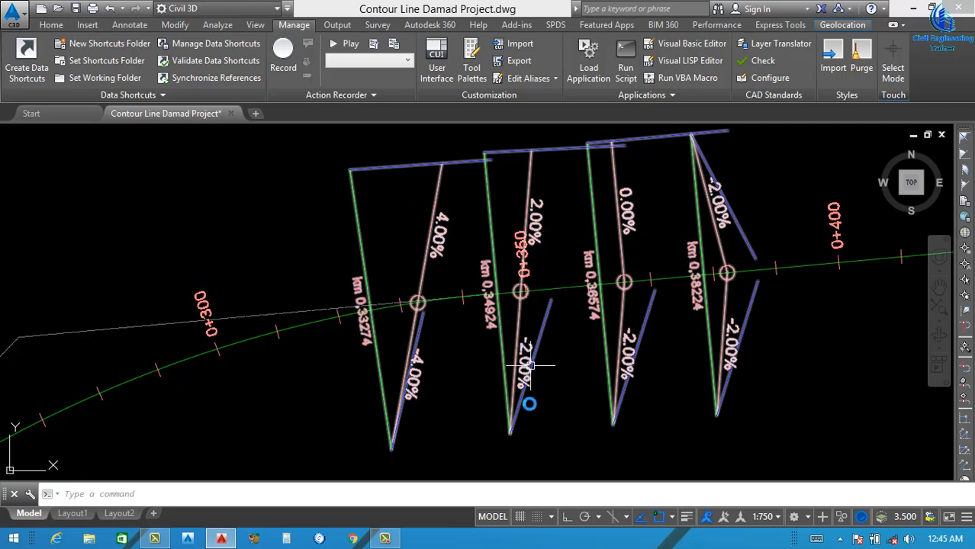
pyautogui.moveTo(515, 249); pyautogui.dragTo(405, 307, button='middle')
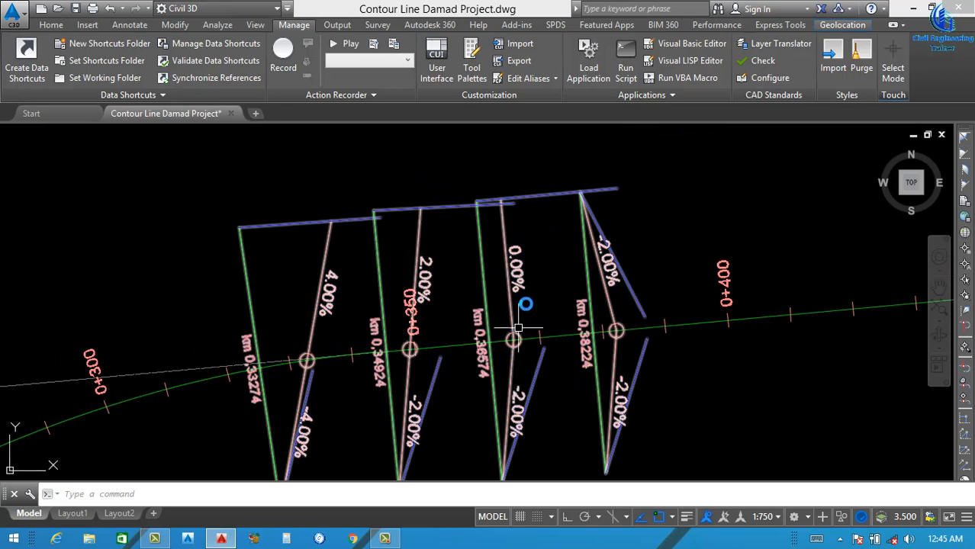
pyautogui.moveTo(568, 290); pyautogui.dragTo(406, 309, button='middle')
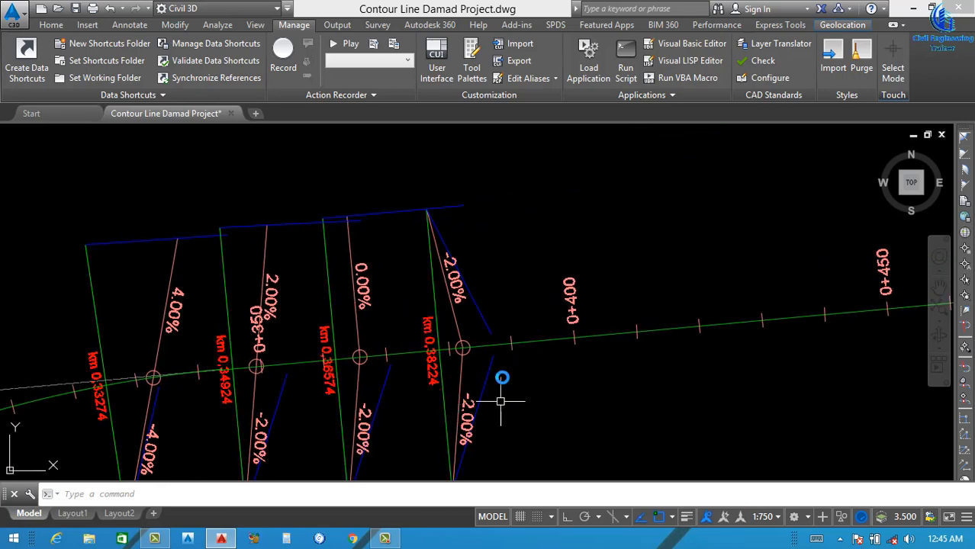
pyautogui.scroll(-5, 450, 339)
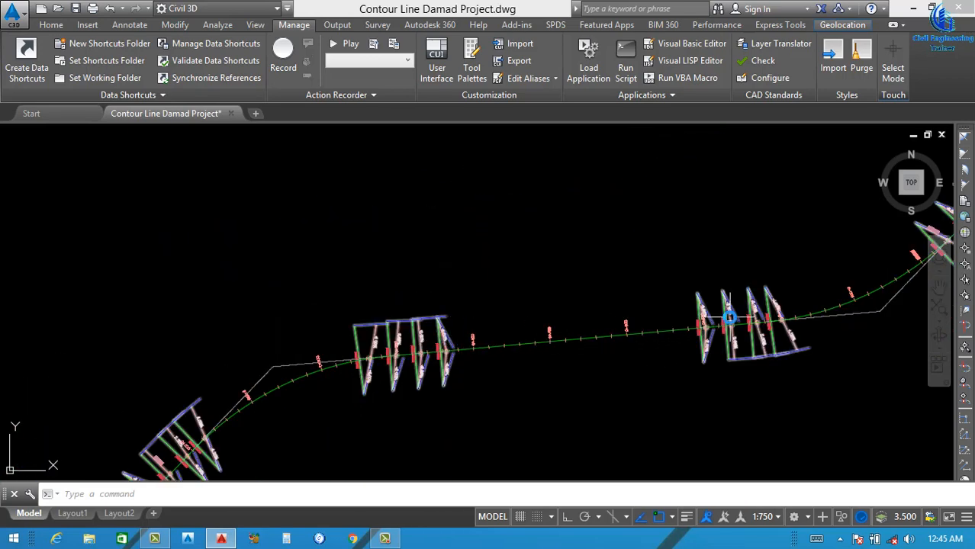
# - Examine the superelevation labels on the transitions into and out of the second curve, up to station 0+800
pyautogui.scroll(4, 717, 328)
pyautogui.moveTo(708, 342); pyautogui.dragTo(514, 356, button='middle')
pyautogui.scroll(2, 468, 361)
pyautogui.scroll(-1, 463, 366)
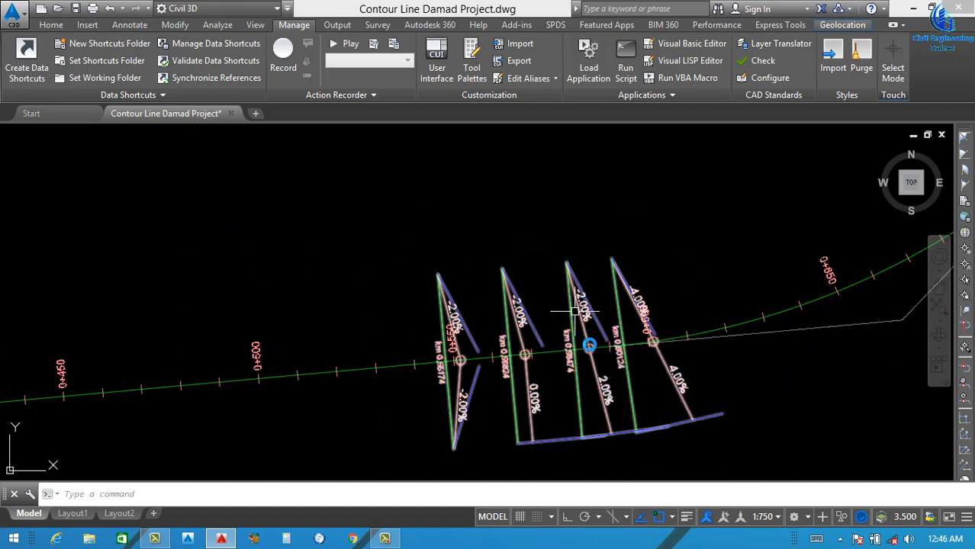
pyautogui.moveTo(689, 403); pyautogui.dragTo(436, 467, button='middle')
pyautogui.scroll(-2, 436, 467)
pyautogui.scroll(4, 708, 329)
pyautogui.moveTo(708, 329); pyautogui.dragTo(510, 448, button='middle')
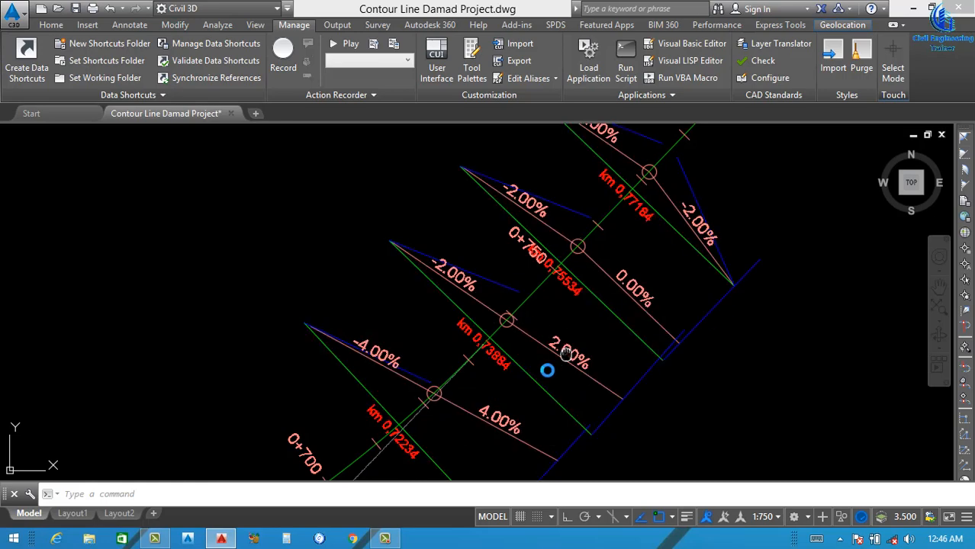
pyautogui.moveTo(548, 370); pyautogui.dragTo(433, 440, button='middle')
pyautogui.moveTo(556, 315); pyautogui.dragTo(454, 430, button='middle')
pyautogui.scroll(-1, 452, 392)
pyautogui.scroll(1, 399, 452)
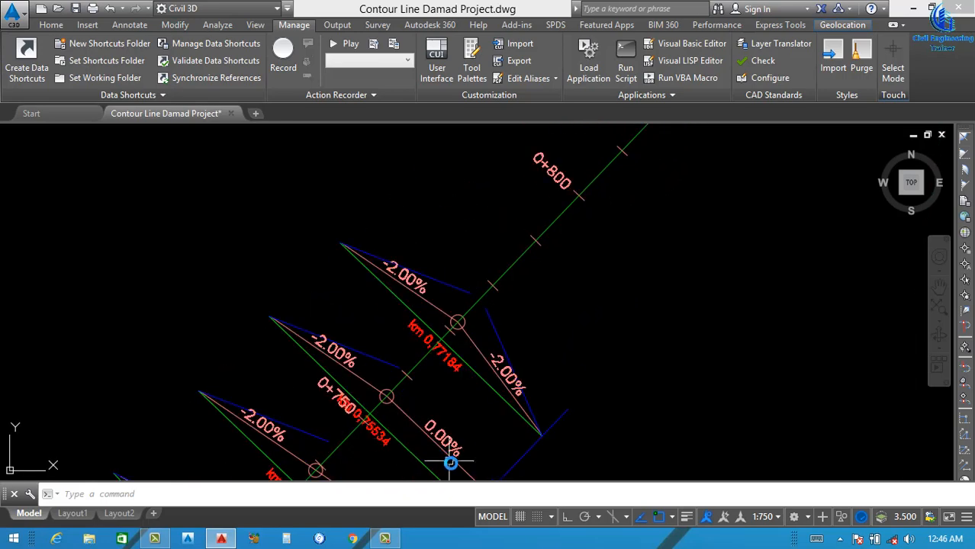
# - Review the superelevation labels along the whole alignment, ending at the transitions around the first curve
pyautogui.scroll(-3, 507, 366)
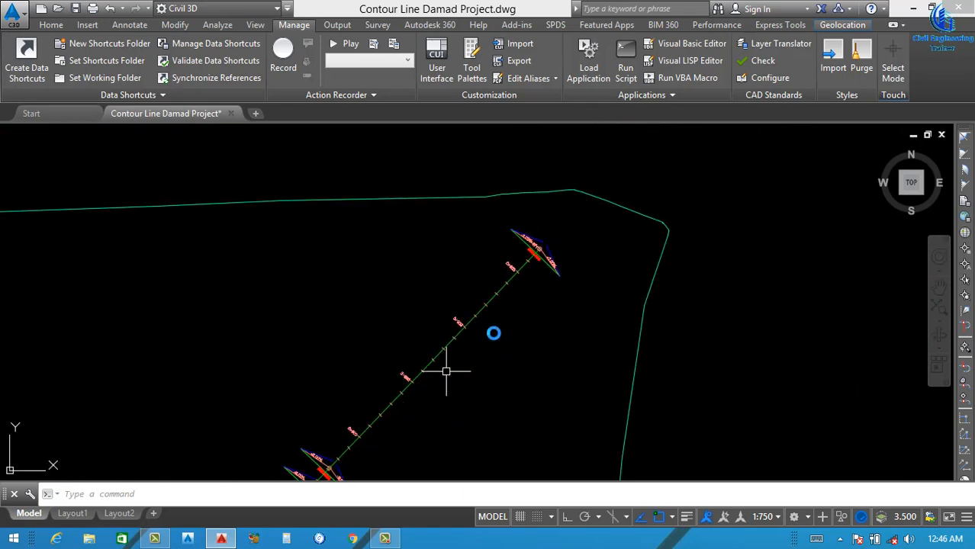
pyautogui.scroll(-5, 534, 263)
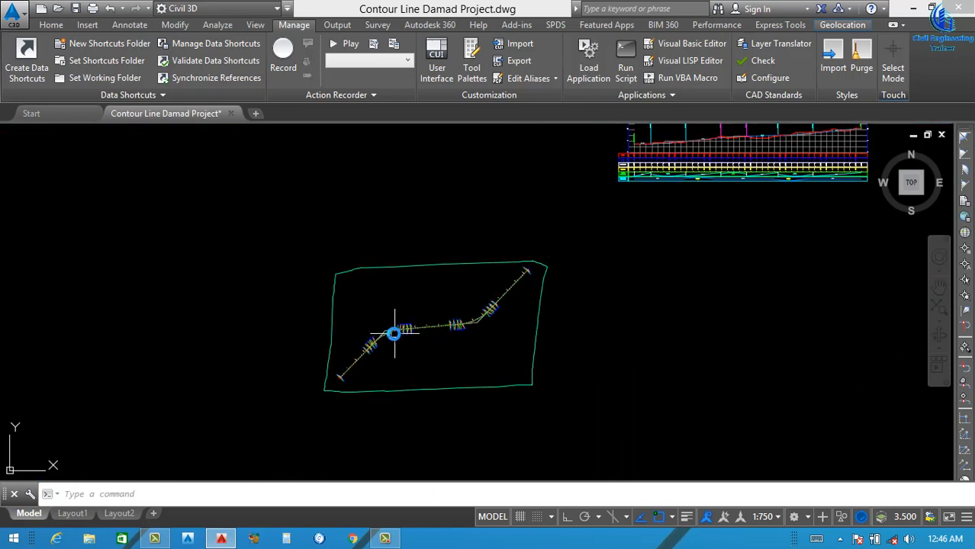
pyautogui.scroll(4, 492, 321)
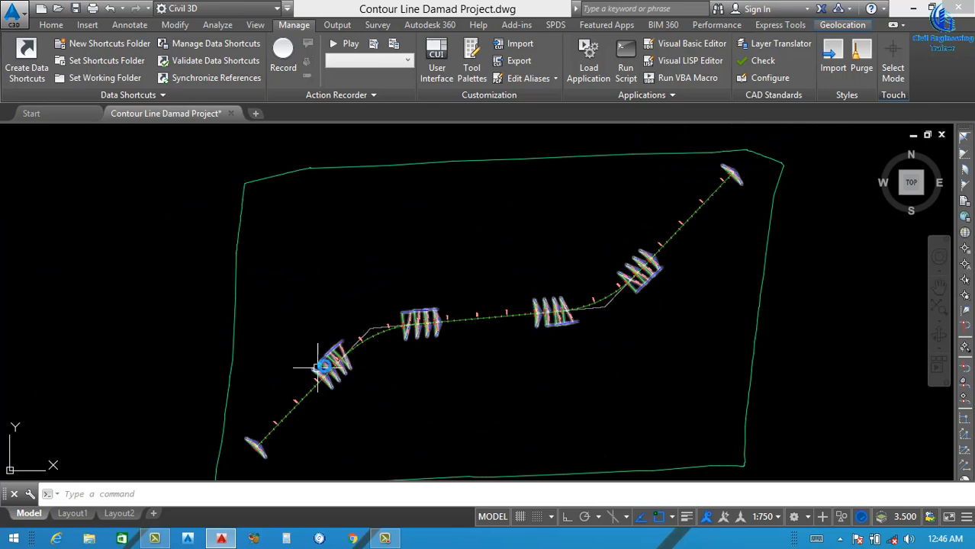
pyautogui.scroll(2, 336, 364)
pyautogui.scroll(1, 315, 404)
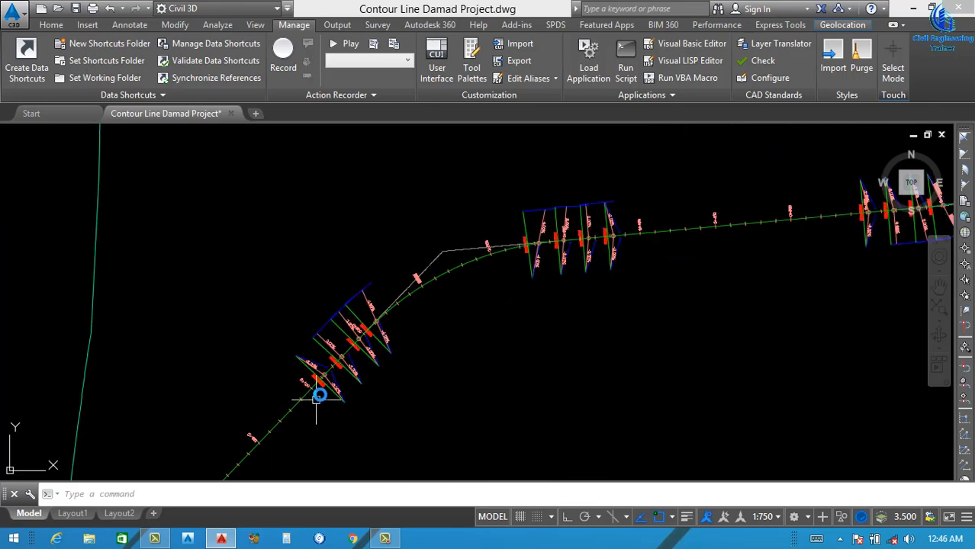
# - Add a Superelevation band with the Undivided - No Shoulders style below the profile view
pyautogui.scroll(-10, 462, 278)
pyautogui.scroll(5, 455, 271)
pyautogui.scroll(2, 456, 271)
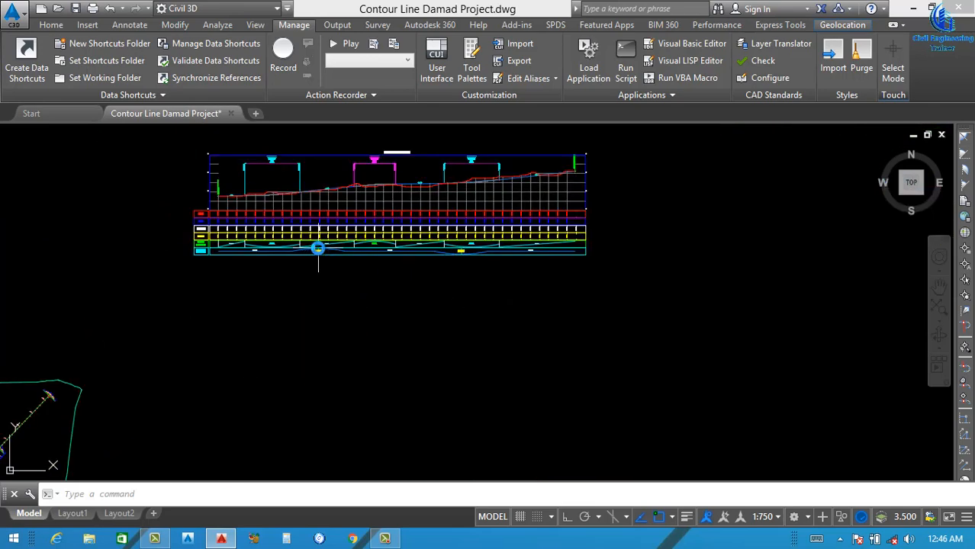
pyautogui.scroll(-2, 342, 273)
pyautogui.scroll(4, 307, 242)
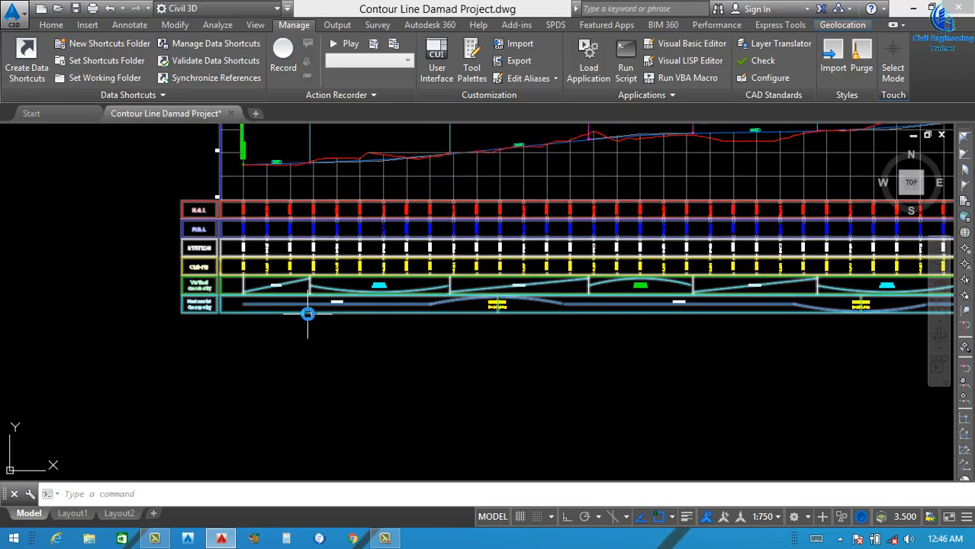
pyautogui.click(309, 314)
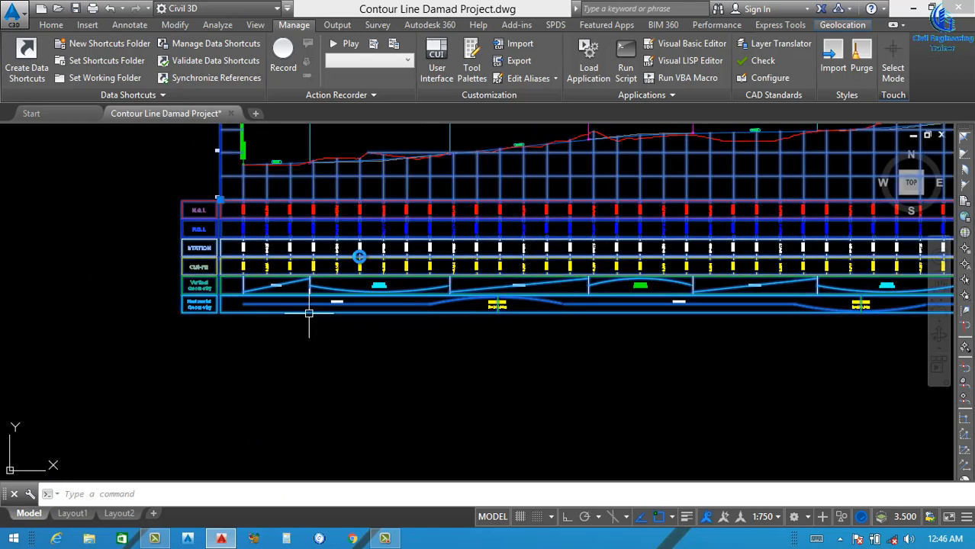
pyautogui.rightClick(411, 250)
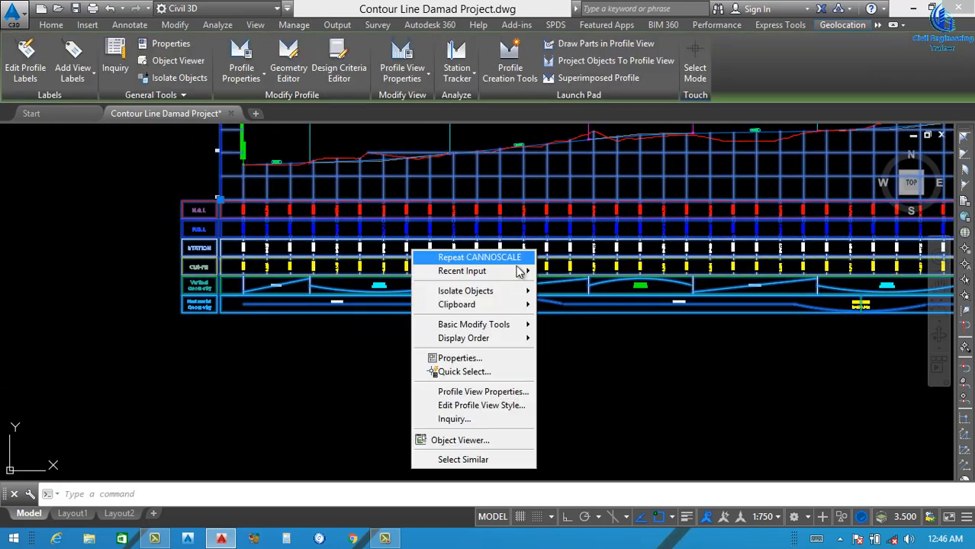
pyautogui.click(479, 393)
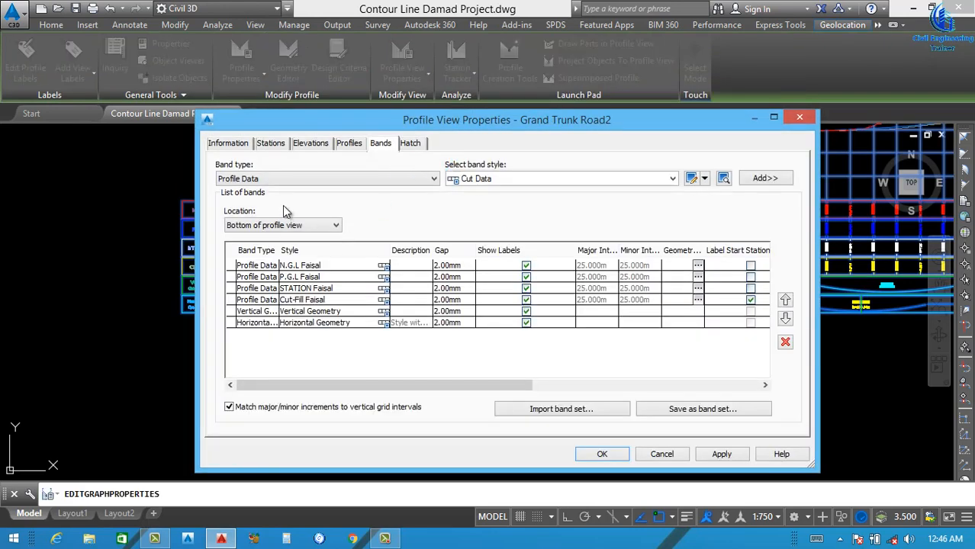
pyautogui.click(342, 183)
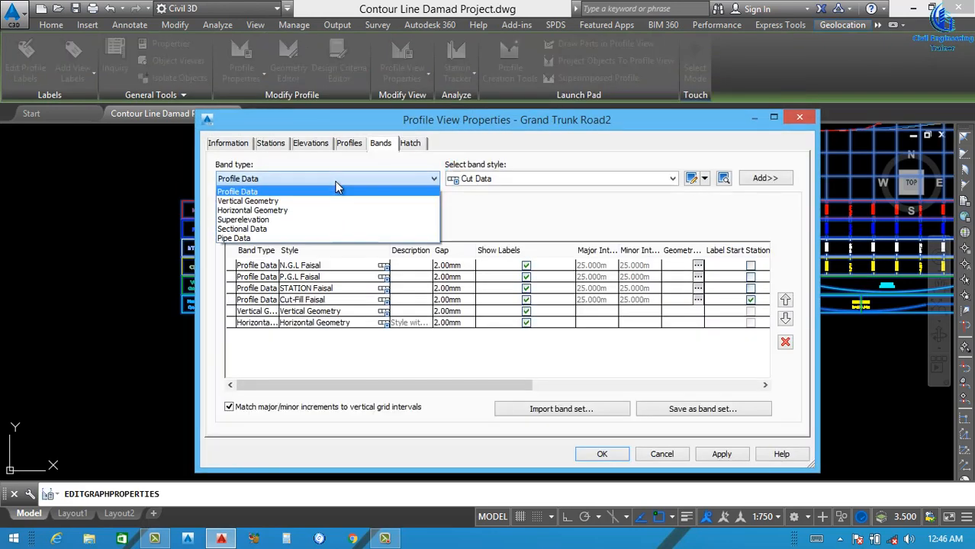
pyautogui.click(252, 221)
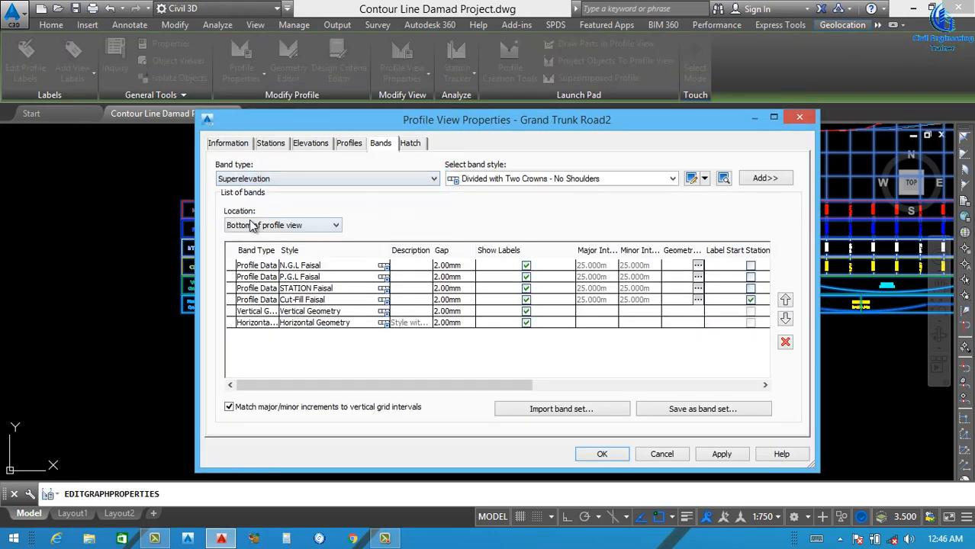
pyautogui.click(609, 178)
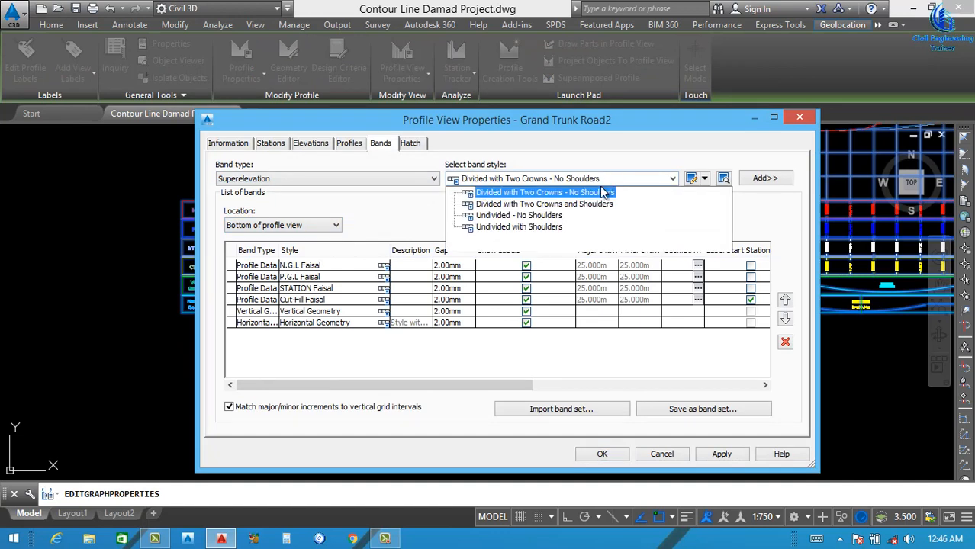
pyautogui.click(548, 217)
pyautogui.click(763, 182)
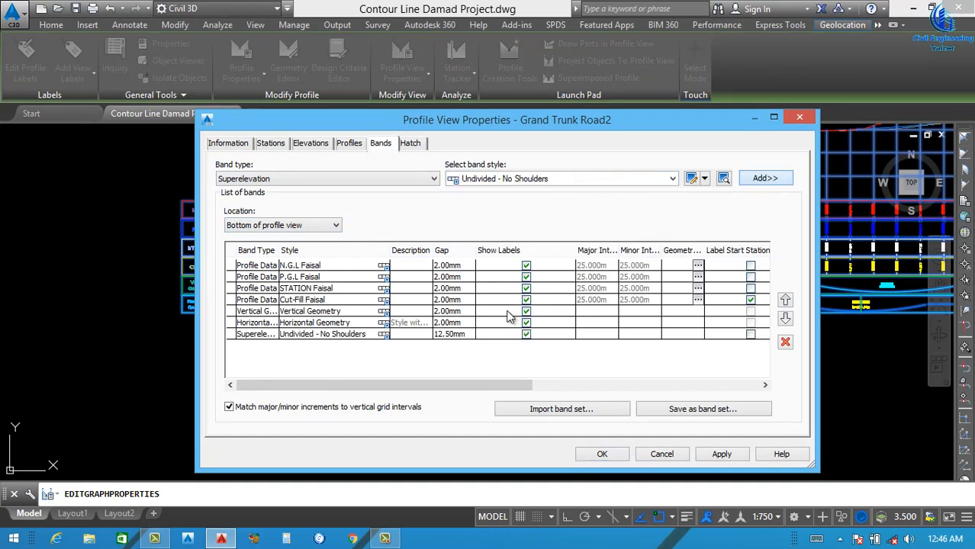
# - Set the superelevation band's gap to 2.00 mm and apply the band changes to the profile view
pyautogui.click(462, 335)
pyautogui.click(461, 336)
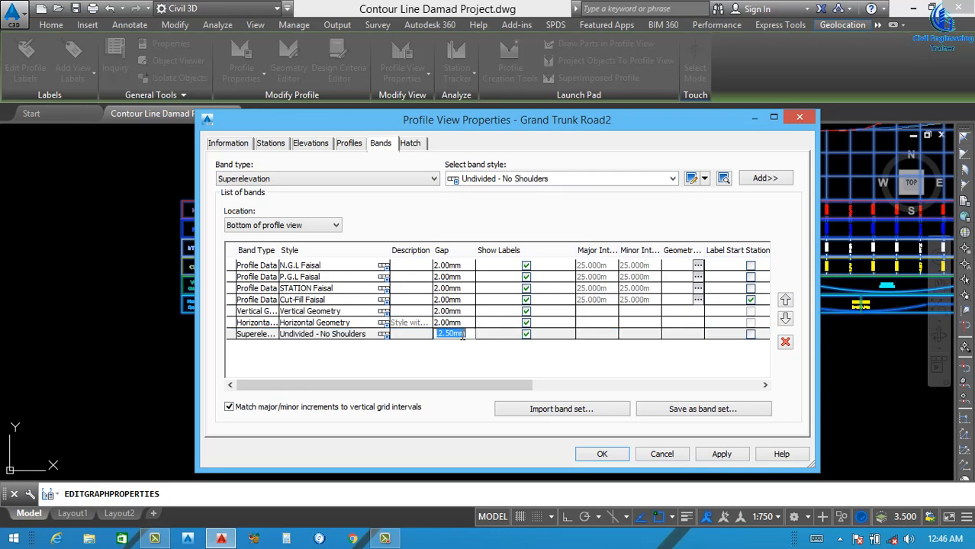
pyautogui.press('Return')
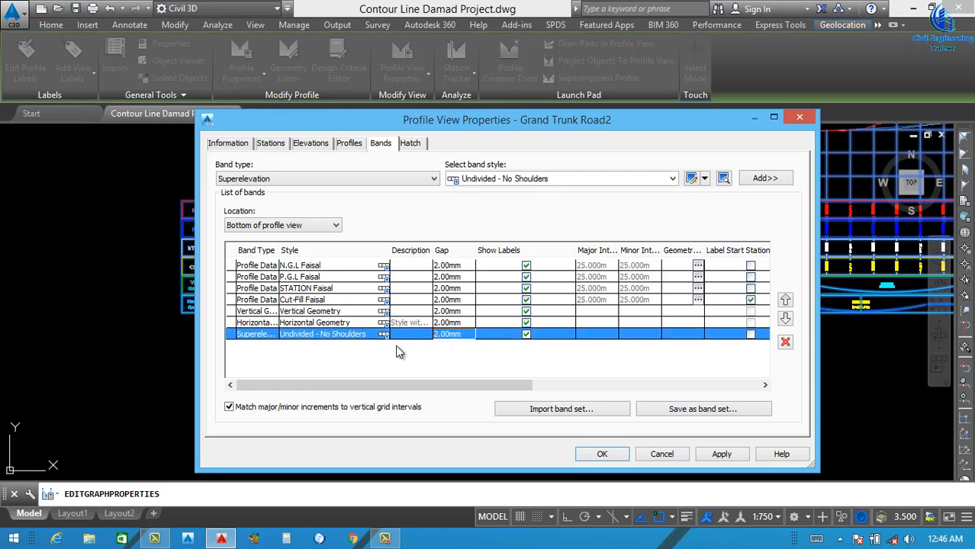
pyautogui.click(721, 455)
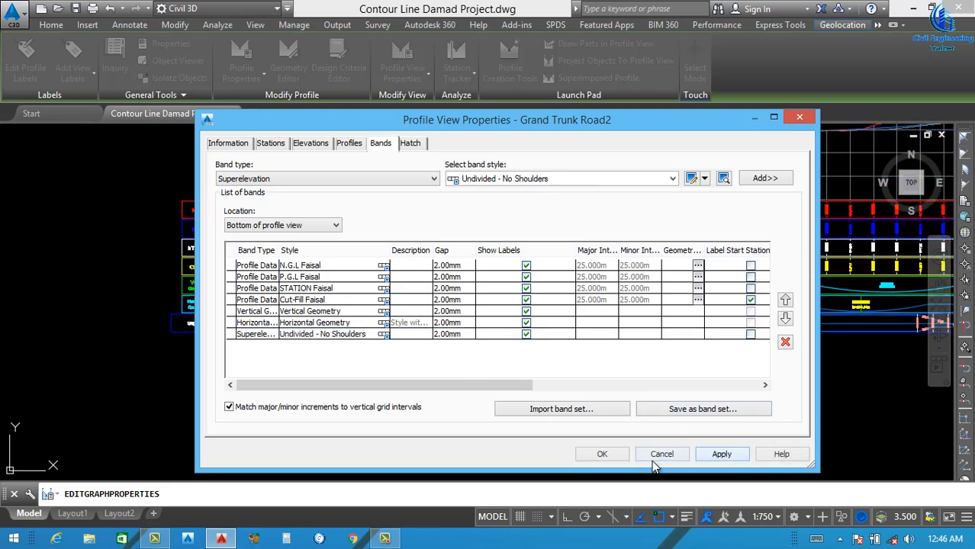
pyautogui.click(599, 455)
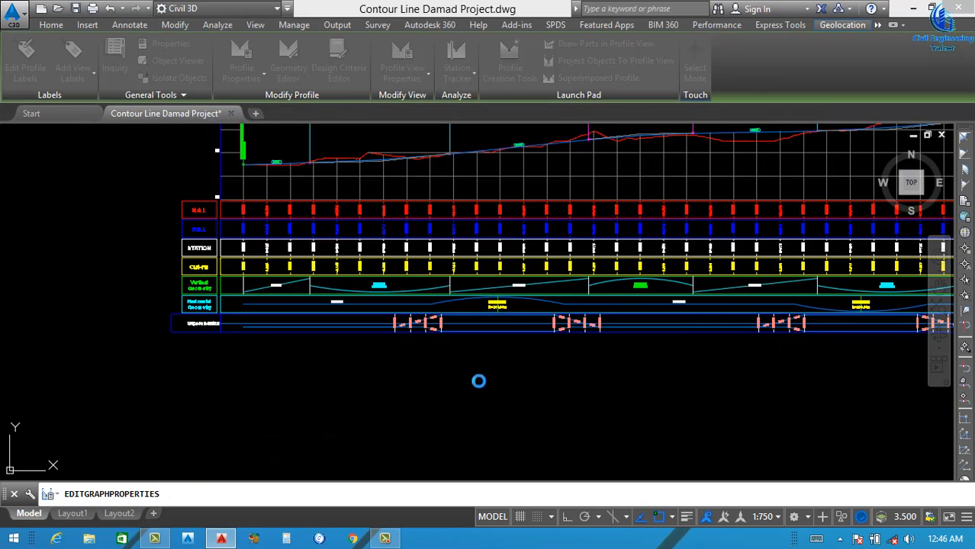
pyautogui.press('Escape')
# - Examine the superelevation band along the transition into the first curve, between stations 0+162.32 and 0+211.82
pyautogui.scroll(4, 424, 351)
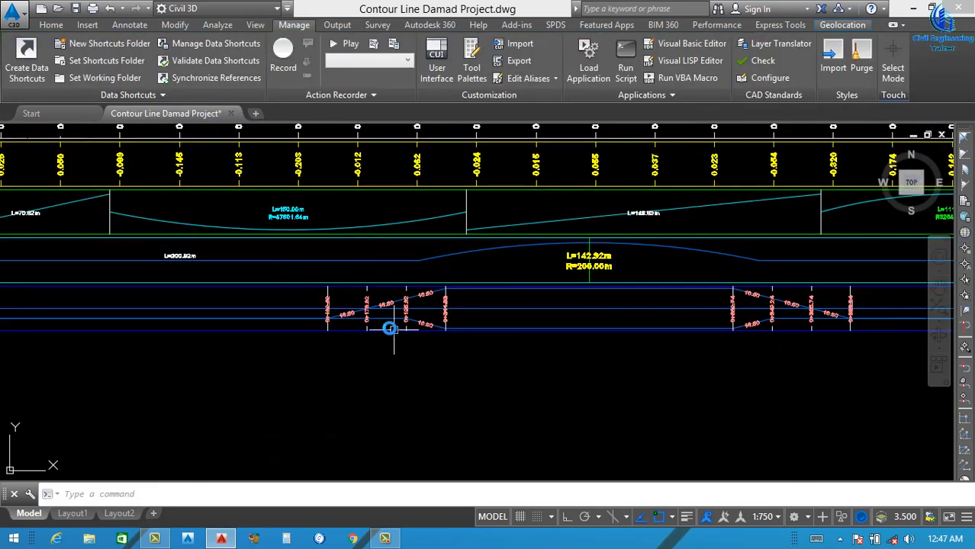
pyautogui.scroll(4, 390, 328)
pyautogui.scroll(-2, 267, 318)
pyautogui.moveTo(304, 326); pyautogui.dragTo(359, 391, button='middle')
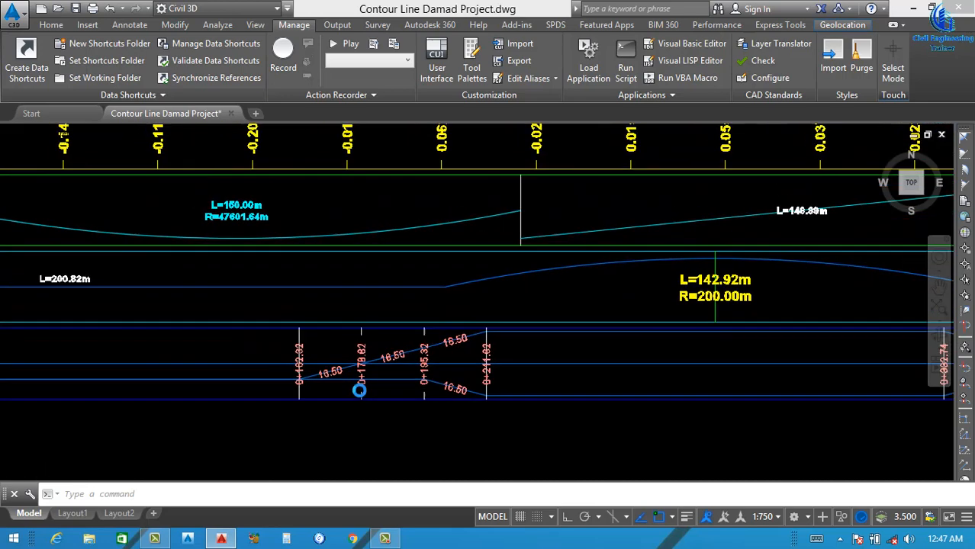
pyautogui.scroll(4, 300, 389)
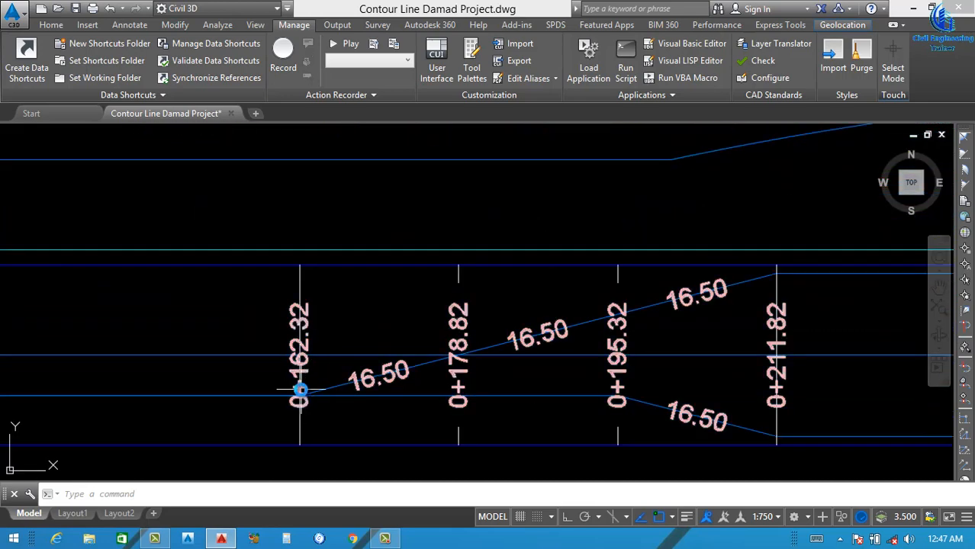
pyautogui.scroll(-3, 302, 389)
pyautogui.scroll(3, 391, 370)
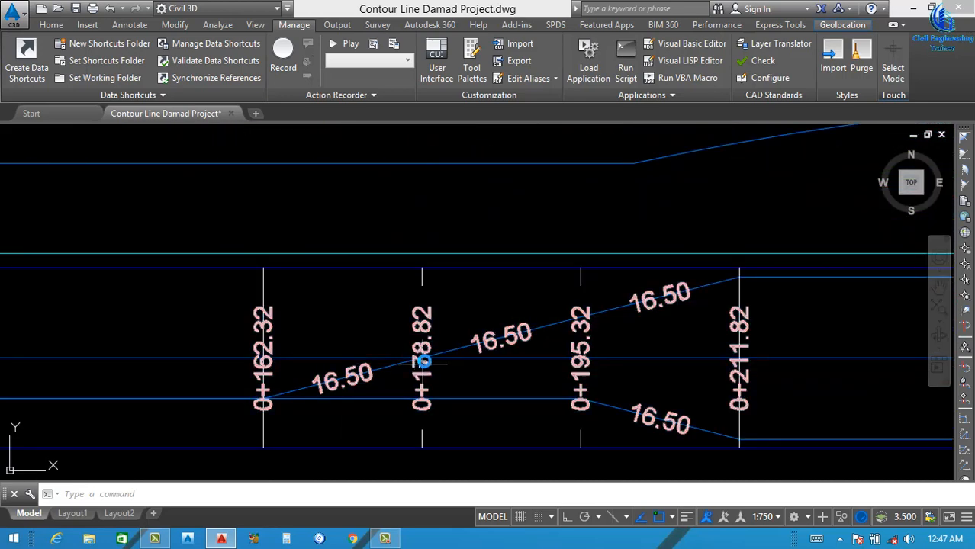
pyautogui.moveTo(428, 367); pyautogui.dragTo(314, 380, button='middle')
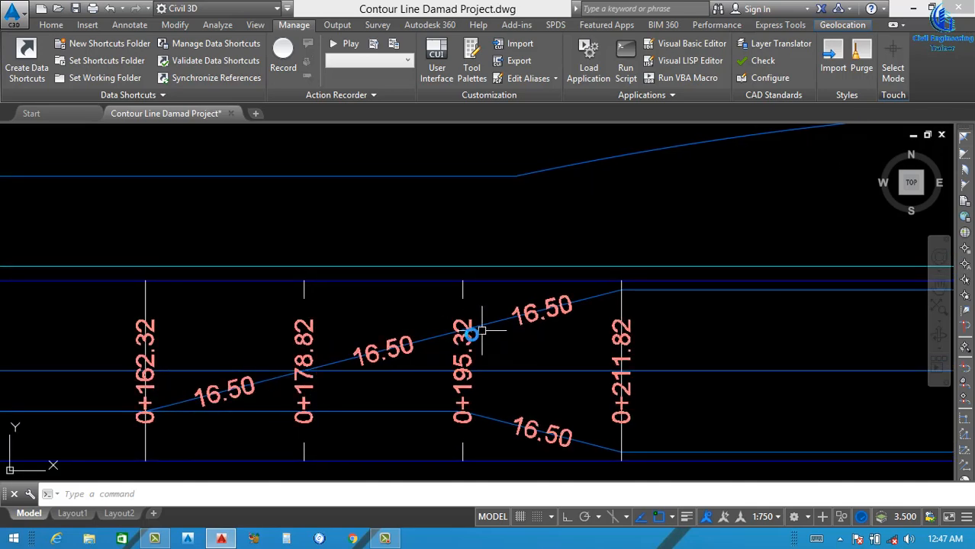
pyautogui.moveTo(468, 330); pyautogui.dragTo(343, 348, button='middle')
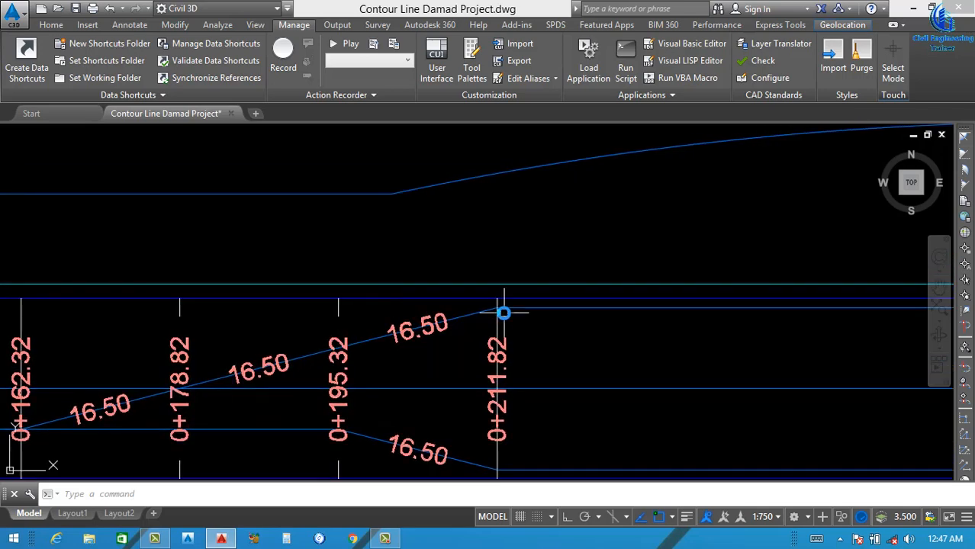
# - Examine the superelevation band along the transition out of the first curve, between stations 0+332.74 and 0+382.24
pyautogui.scroll(-4, 506, 312)
pyautogui.moveTo(589, 311); pyautogui.dragTo(208, 344, button='middle')
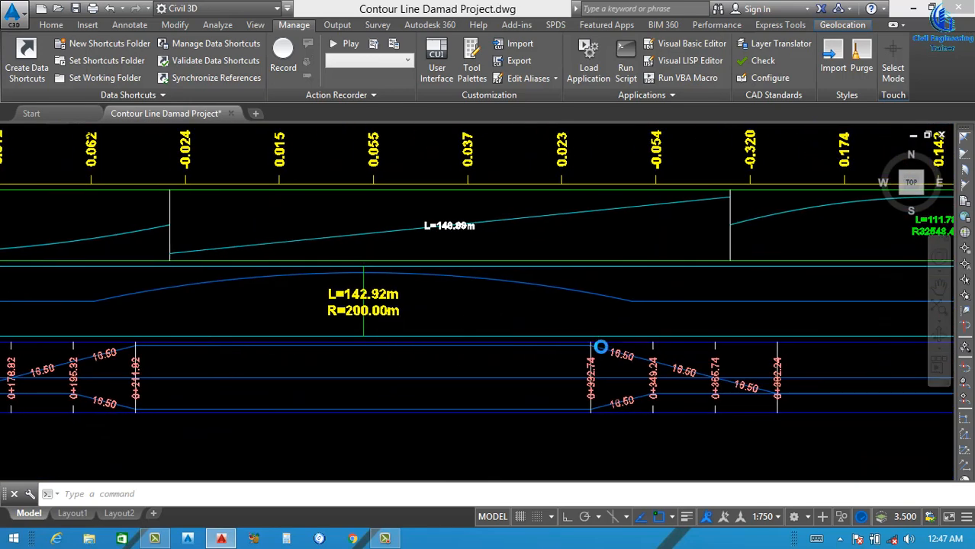
pyautogui.scroll(4, 601, 344)
pyautogui.moveTo(585, 347)
pyautogui.mouseDown(button='middle')
pyautogui.moveTo(464, 359)
pyautogui.moveTo(346, 353)
pyautogui.mouseUp(button='middle')
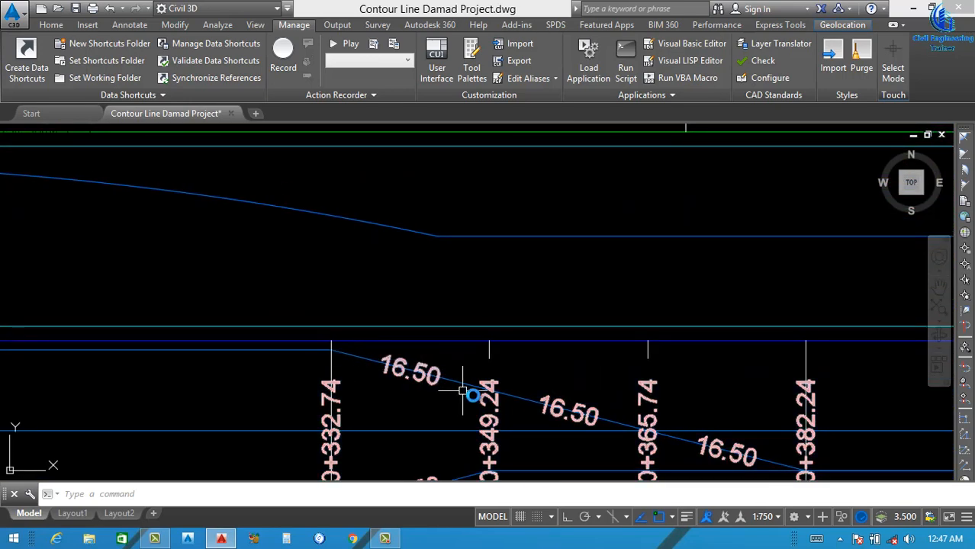
pyautogui.moveTo(542, 425); pyautogui.dragTo(395, 333, button='middle')
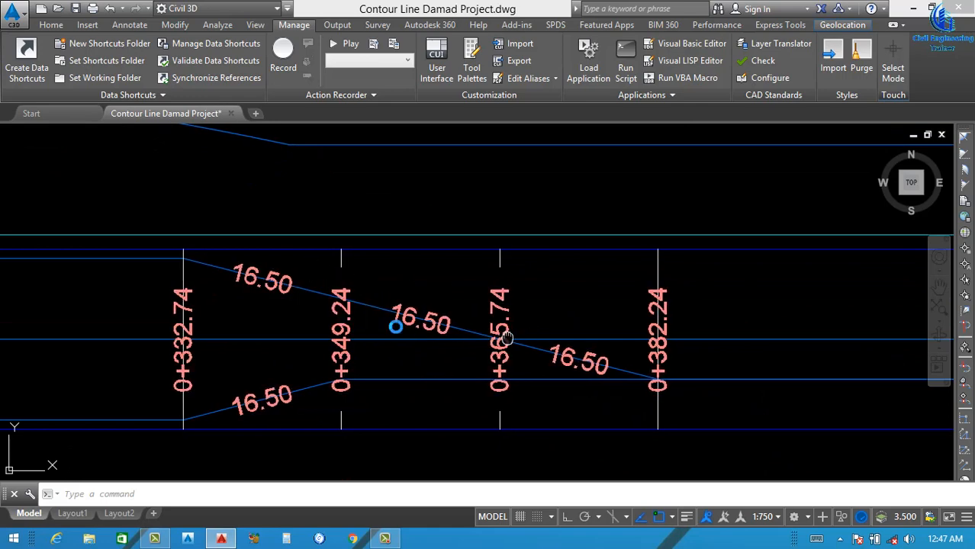
pyautogui.moveTo(525, 344); pyautogui.dragTo(411, 334, button='middle')
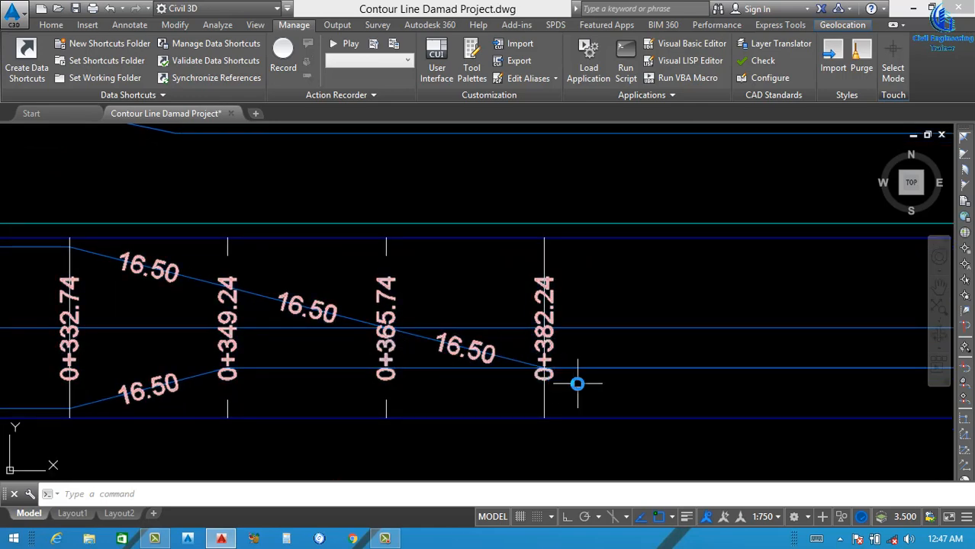
pyautogui.scroll(-5, 577, 384)
pyautogui.moveTo(674, 380); pyautogui.dragTo(592, 394, button='middle')
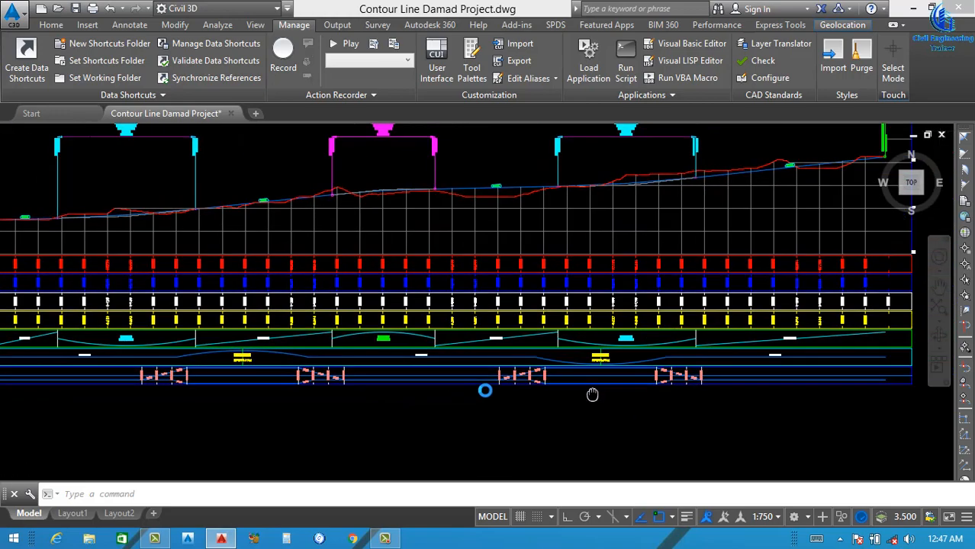
# - Open the superelevation band's style from the profile view's band properties and rename the style as Superelevation
pyautogui.scroll(-5, 618, 391)
pyautogui.scroll(12, 435, 381)
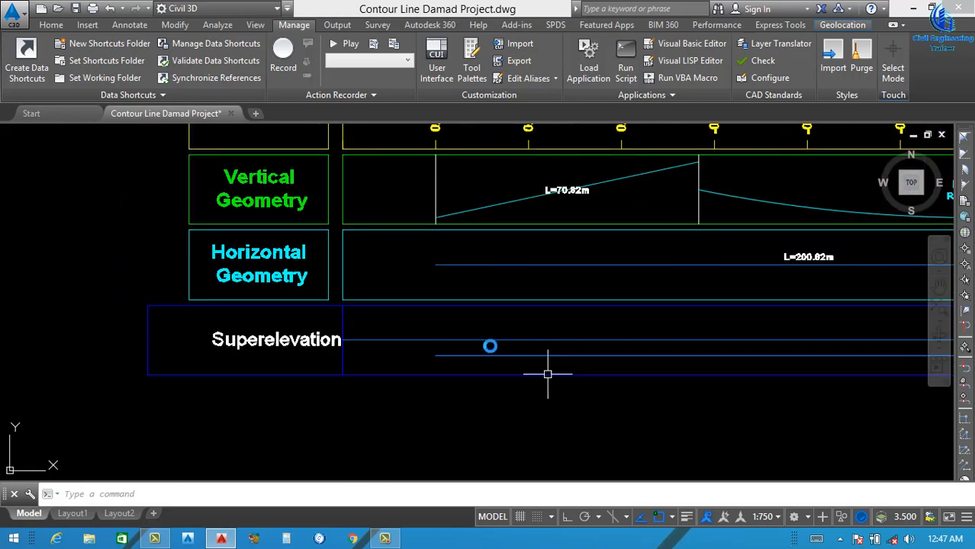
pyautogui.scroll(2, 398, 337)
pyautogui.click(389, 341)
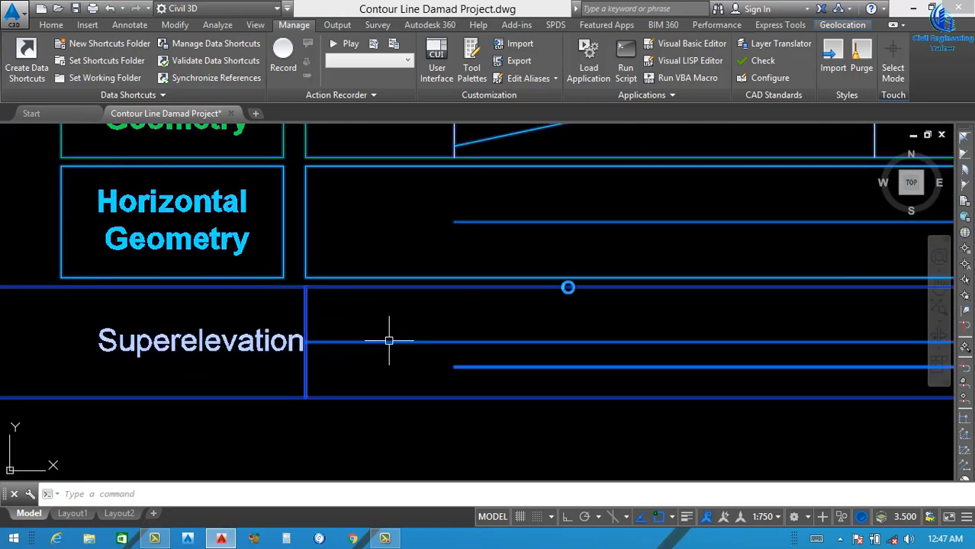
pyautogui.rightClick(574, 303)
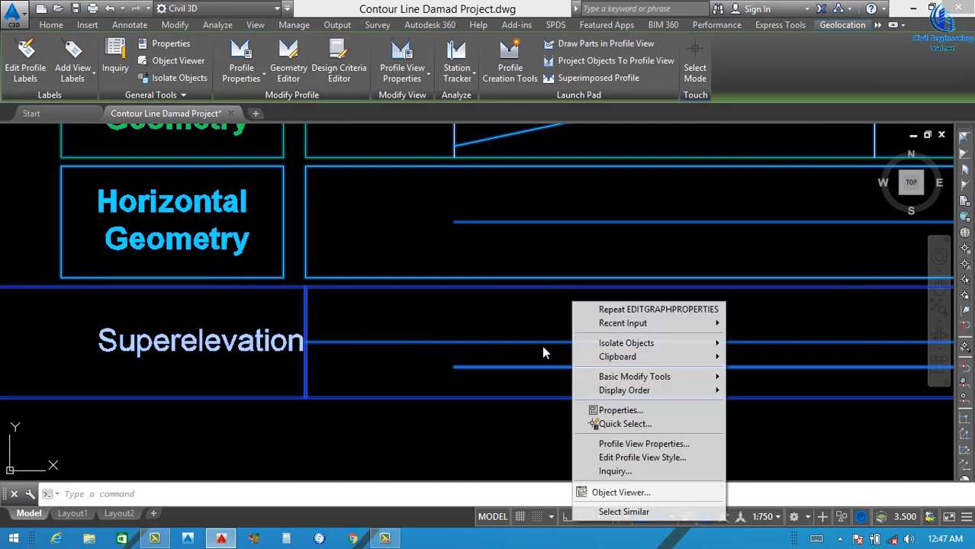
pyautogui.click(623, 443)
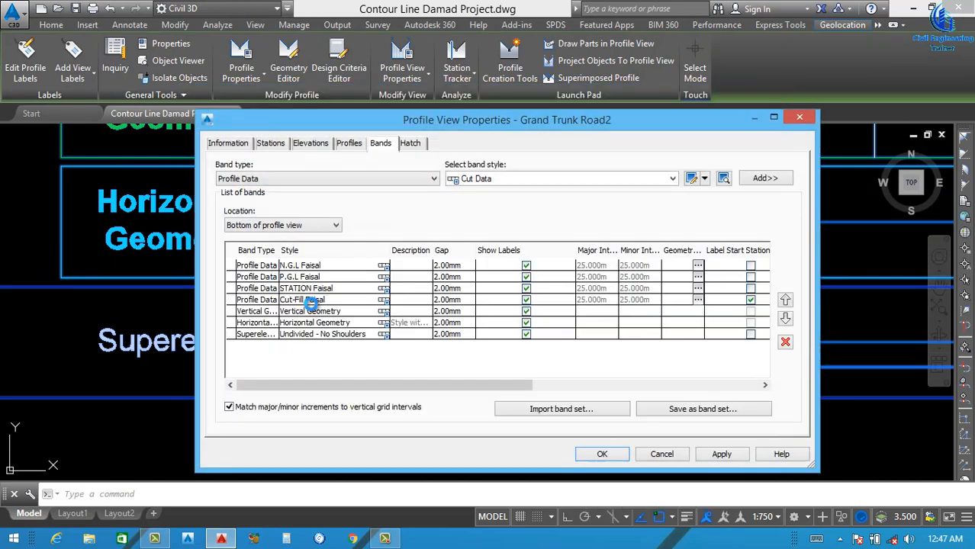
pyautogui.click(374, 336)
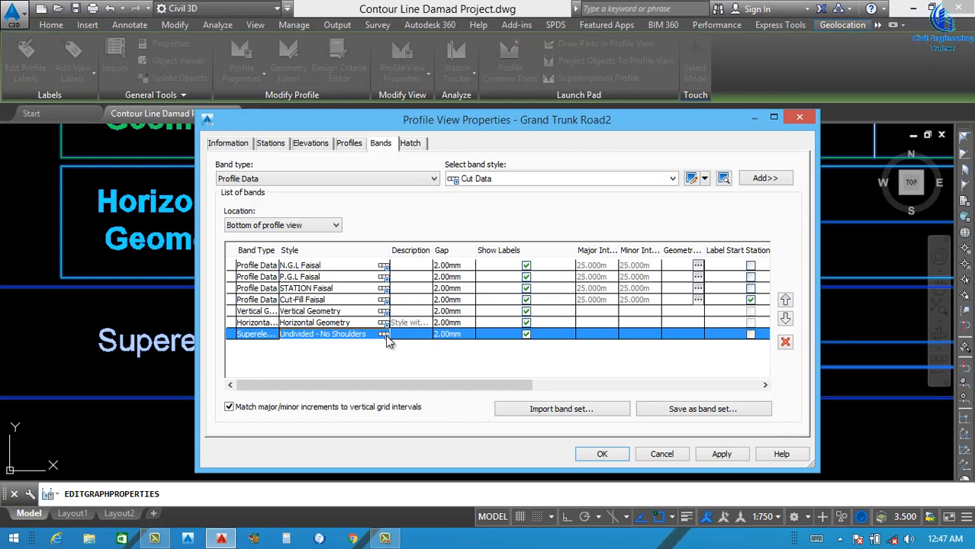
pyautogui.click(383, 335)
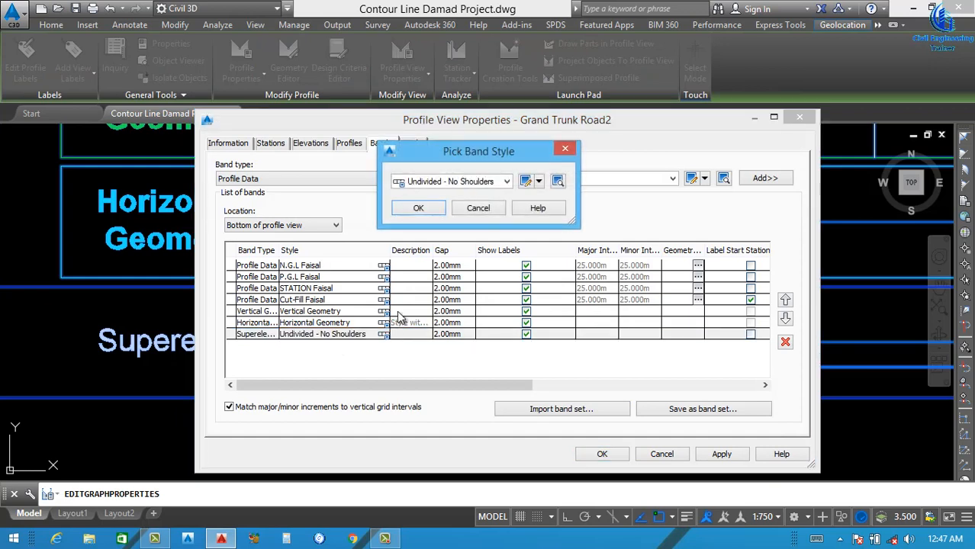
pyautogui.click(525, 181)
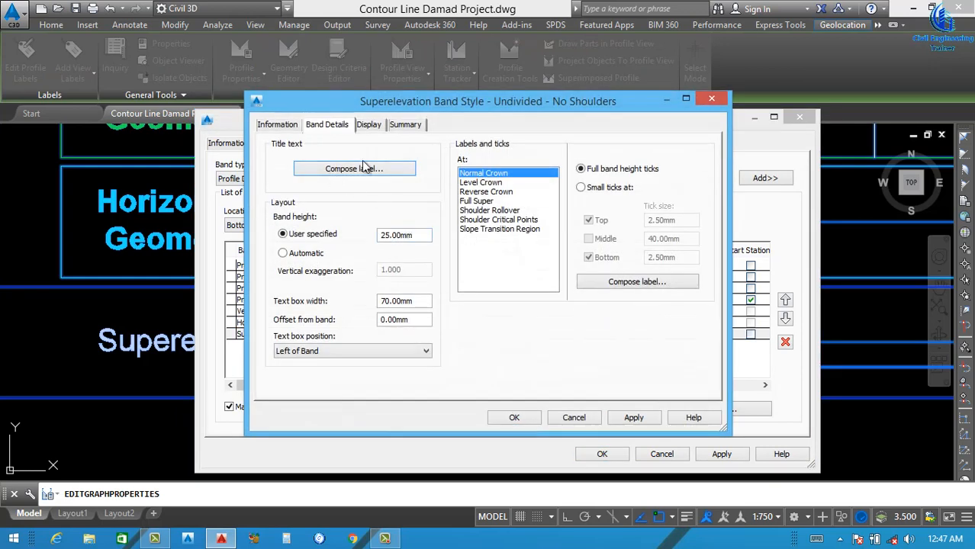
pyautogui.click(279, 125)
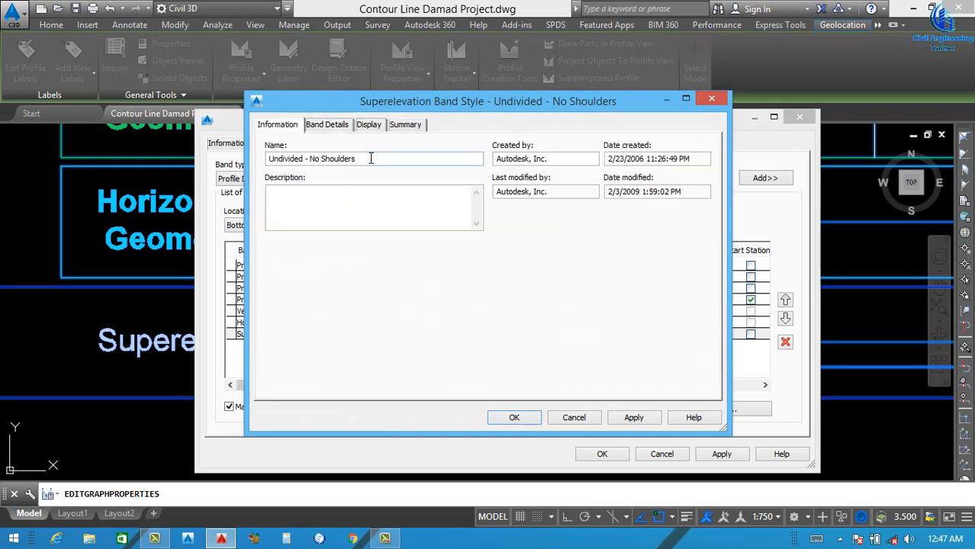
pyautogui.moveTo(371, 158); pyautogui.dragTo(242, 175)
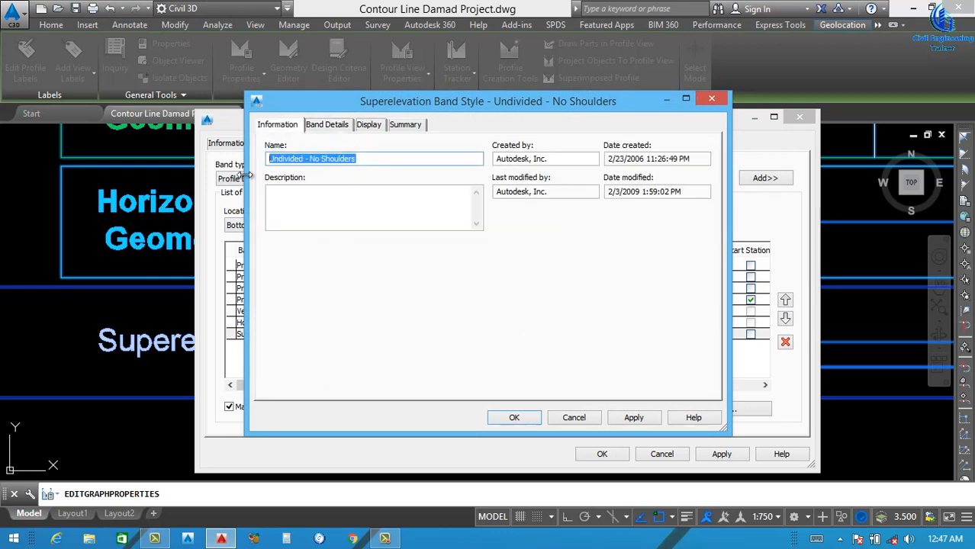
pyautogui.write('Superelevation')
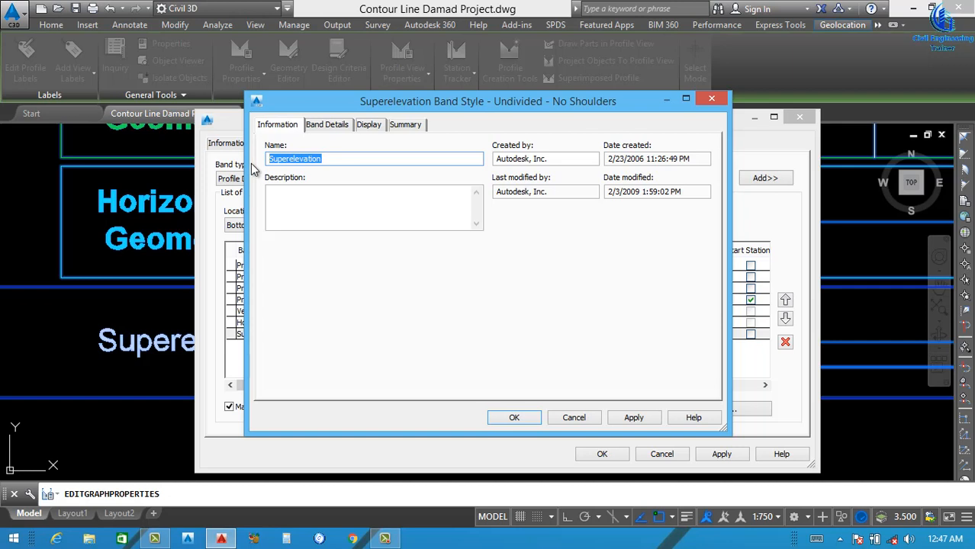
# - Name the band title's text component Superelevation and set its anchor point to Middle Center
pyautogui.click(320, 129)
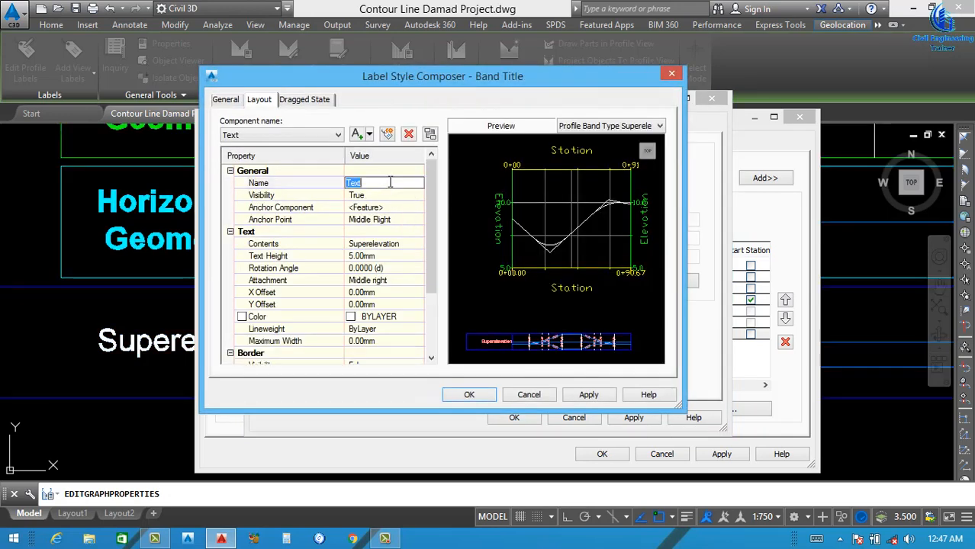
pyautogui.click(407, 219)
pyautogui.click(405, 220)
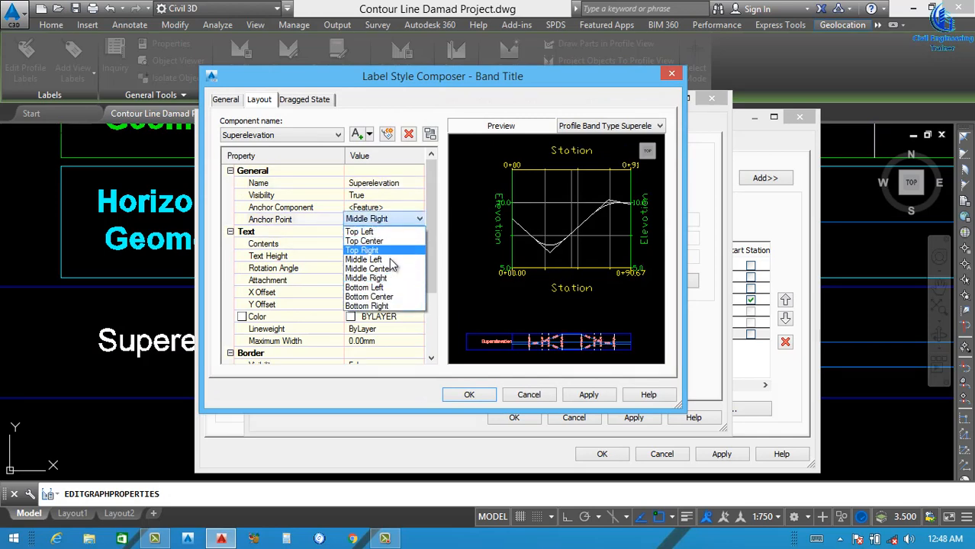
pyautogui.click(385, 268)
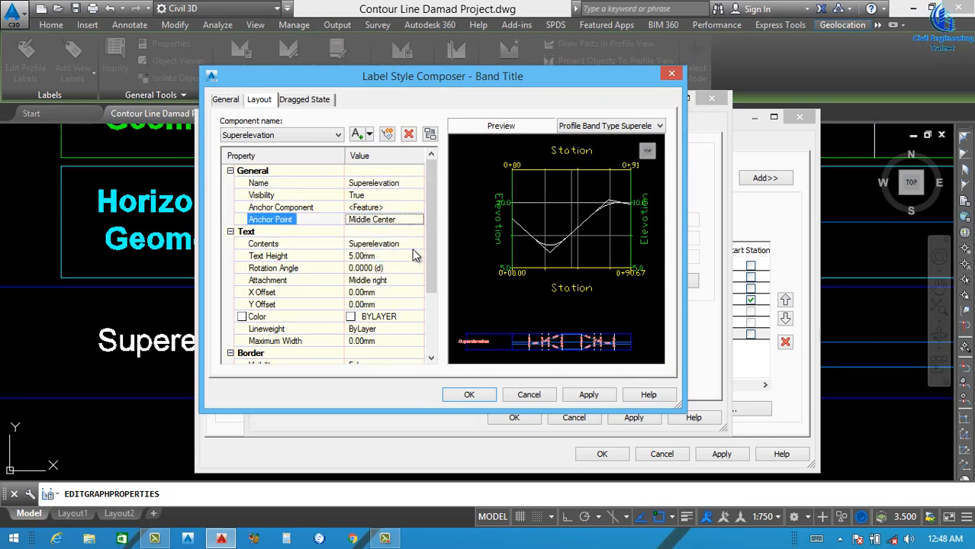
# - Split the band title contents into two lines, Super and -elevation, with center justification and color 48
pyautogui.click(417, 243)
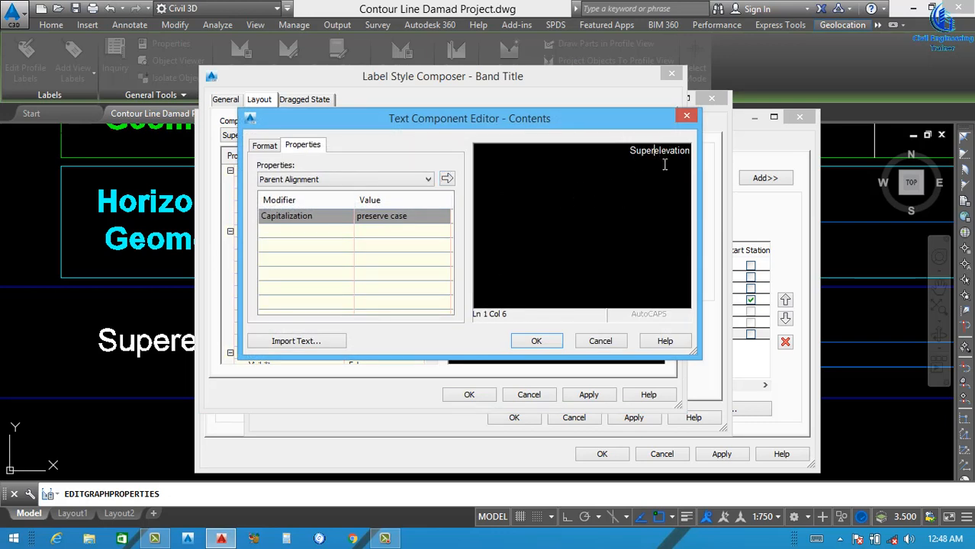
pyautogui.press('Return')
pyautogui.moveTo(631, 185); pyautogui.dragTo(669, 140)
pyautogui.click(265, 145)
pyautogui.click(318, 206)
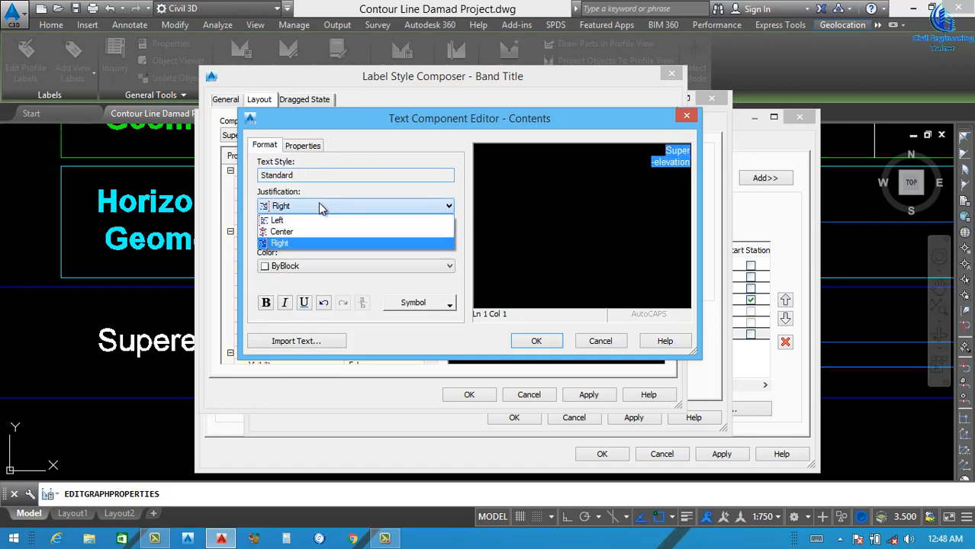
pyautogui.click(303, 232)
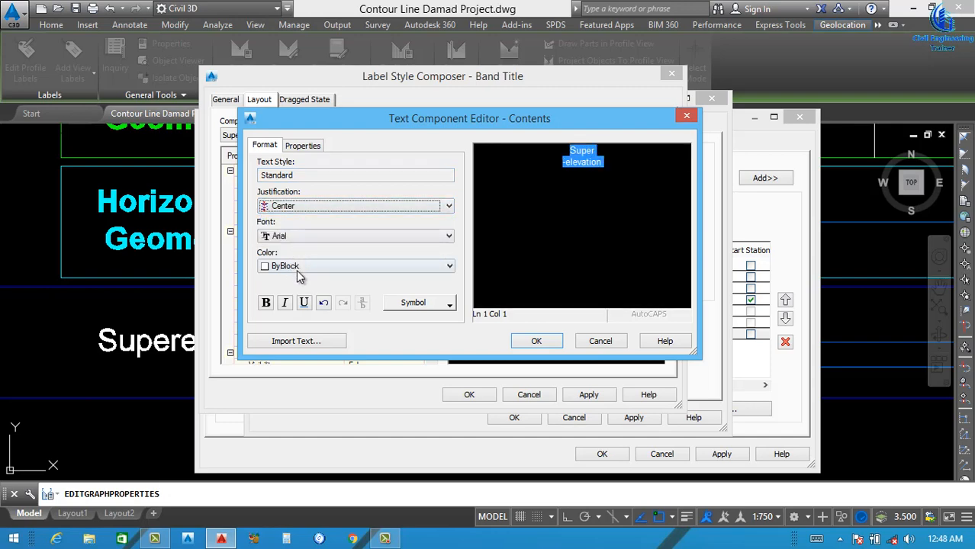
pyautogui.click(298, 268)
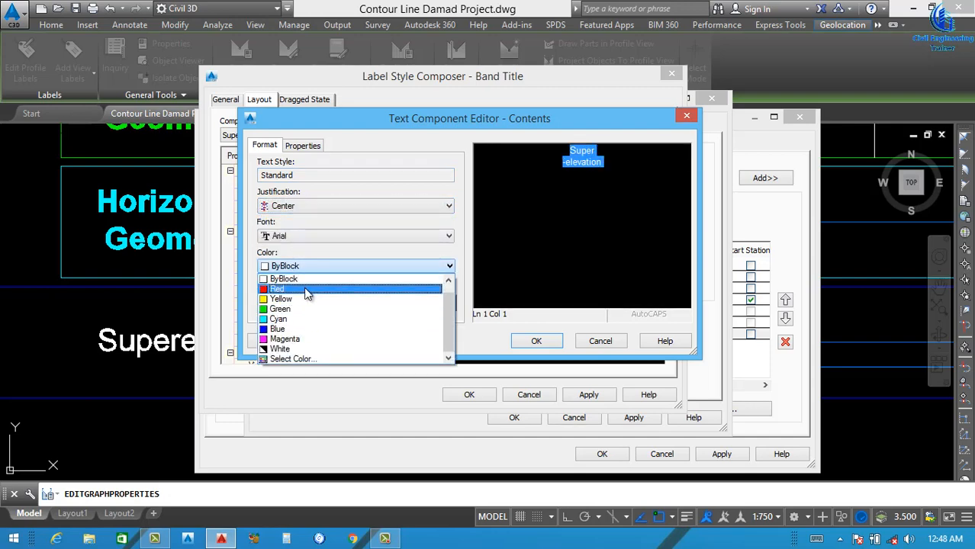
pyautogui.click(292, 358)
pyautogui.click(470, 381)
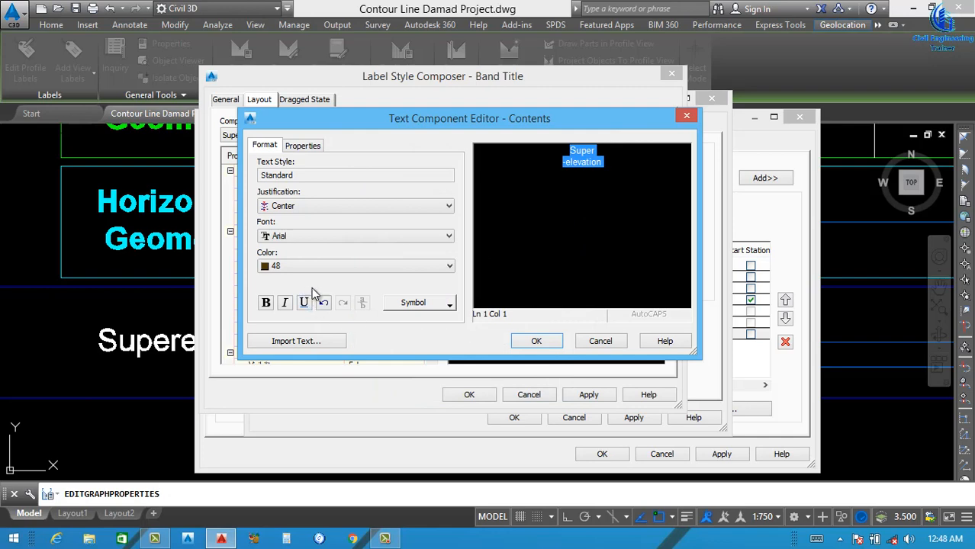
pyautogui.click(537, 343)
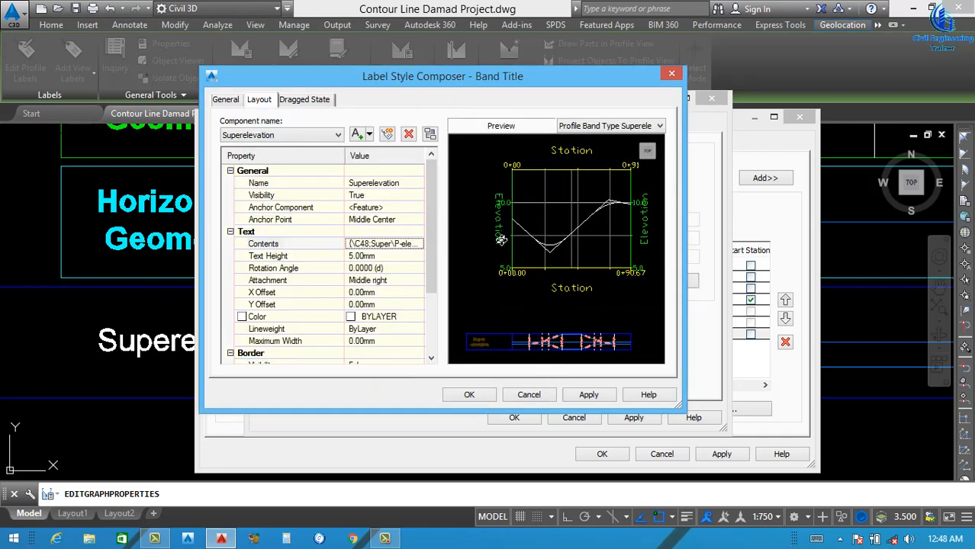
# - Make both lines of the superelevation band title text bold
pyautogui.click(386, 244)
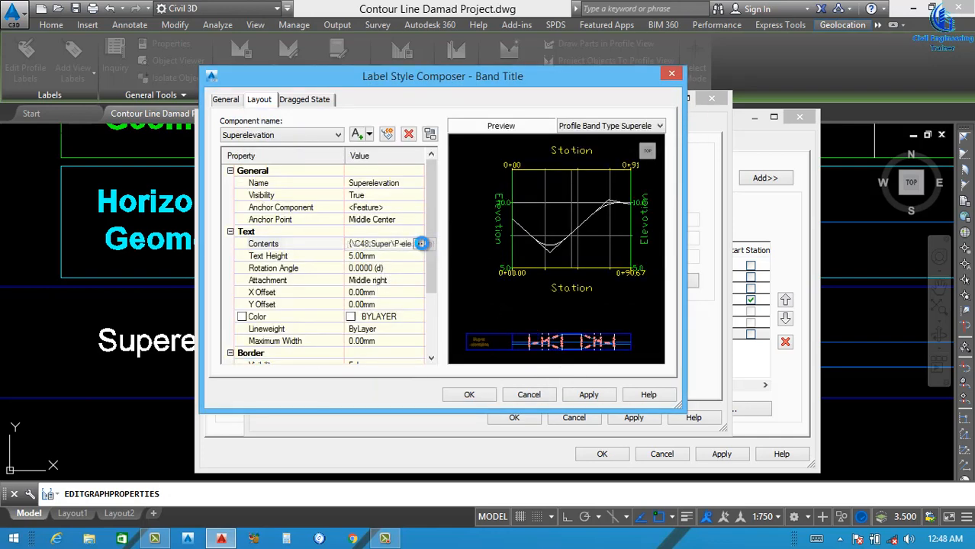
pyautogui.click(419, 244)
pyautogui.moveTo(604, 164); pyautogui.dragTo(515, 151)
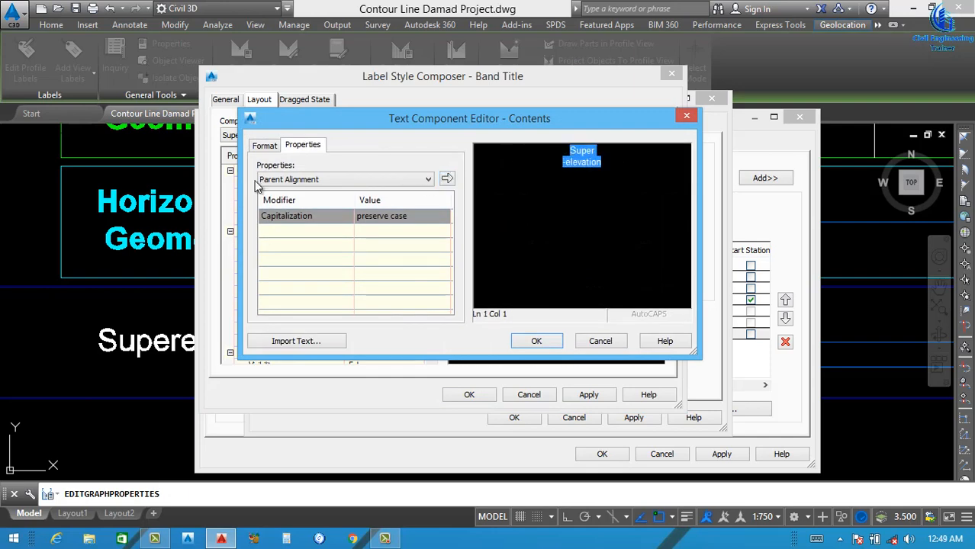
pyautogui.click(265, 144)
pyautogui.click(265, 303)
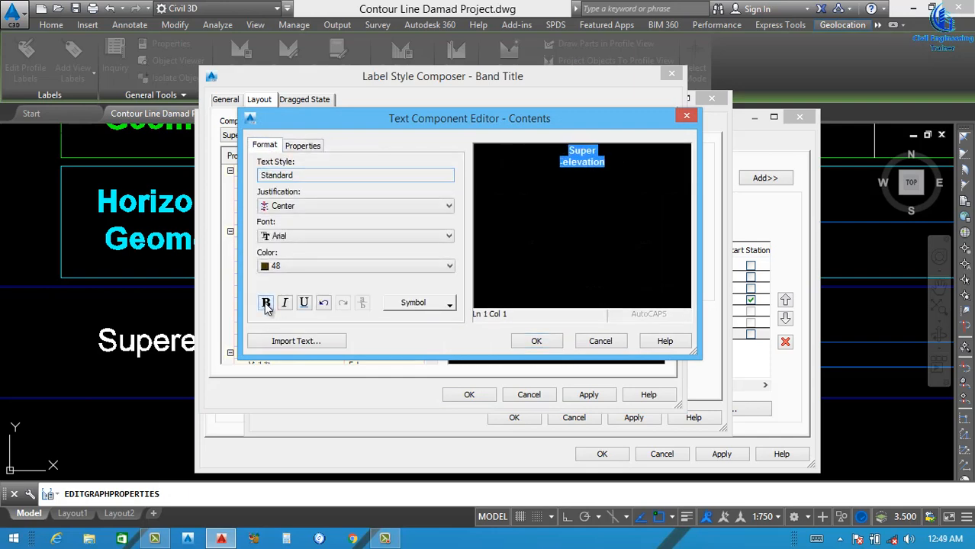
pyautogui.click(540, 343)
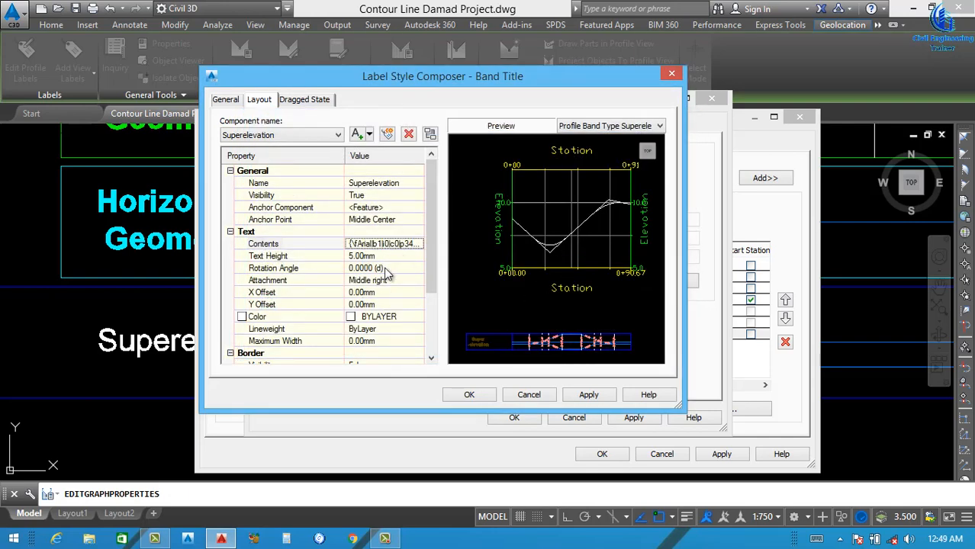
# - Set the title text component's color property to 48 and apply the label changes
pyautogui.scroll(-2, 419, 272)
pyautogui.click(405, 292)
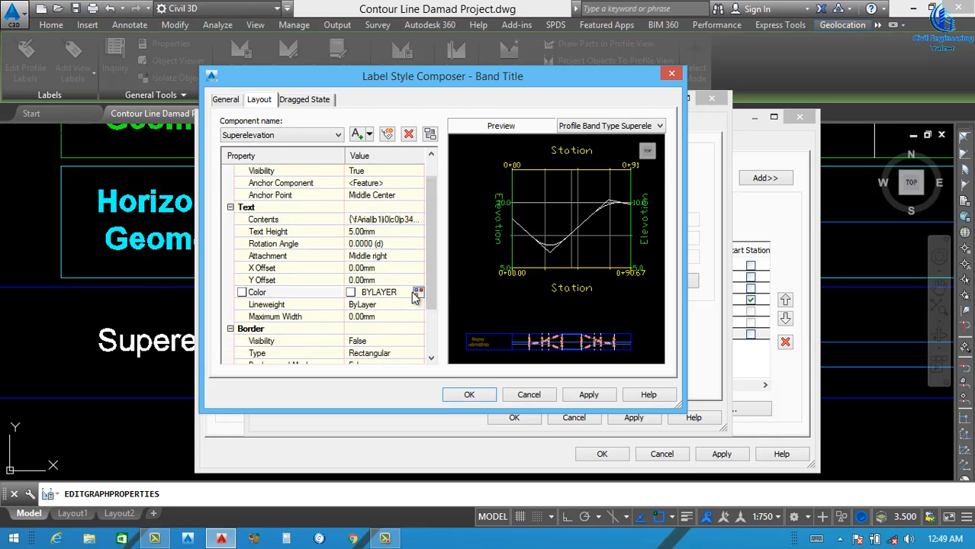
pyautogui.click(418, 293)
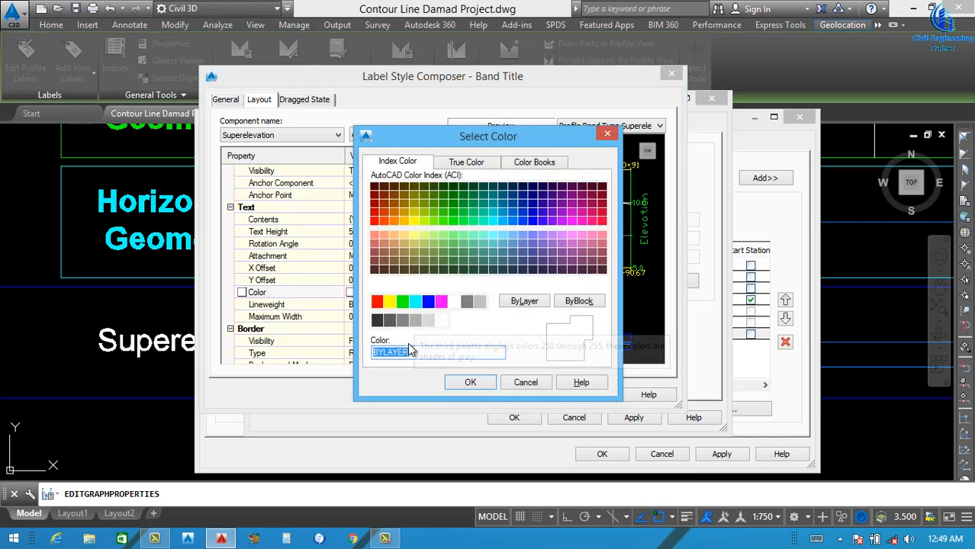
pyautogui.write('48')
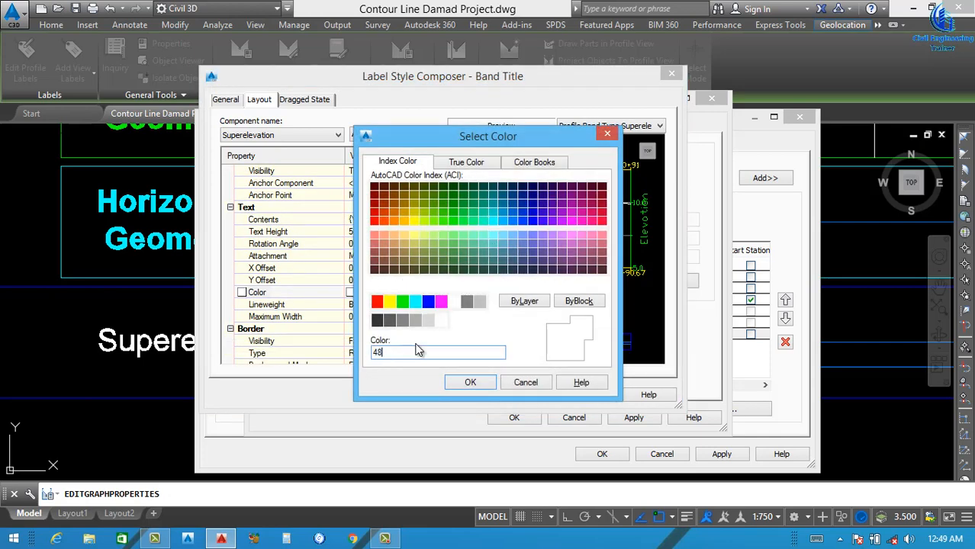
pyautogui.click(490, 387)
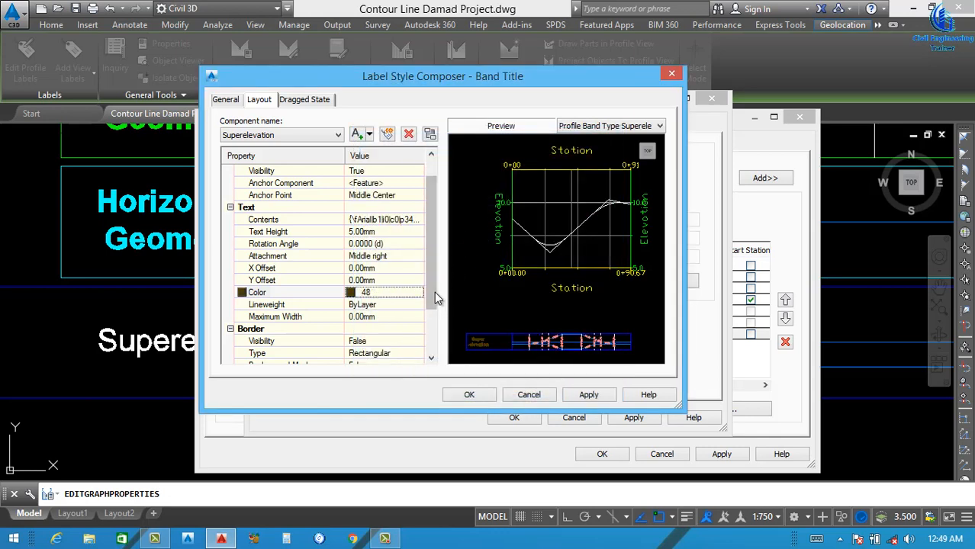
pyautogui.scroll(-2, 434, 291)
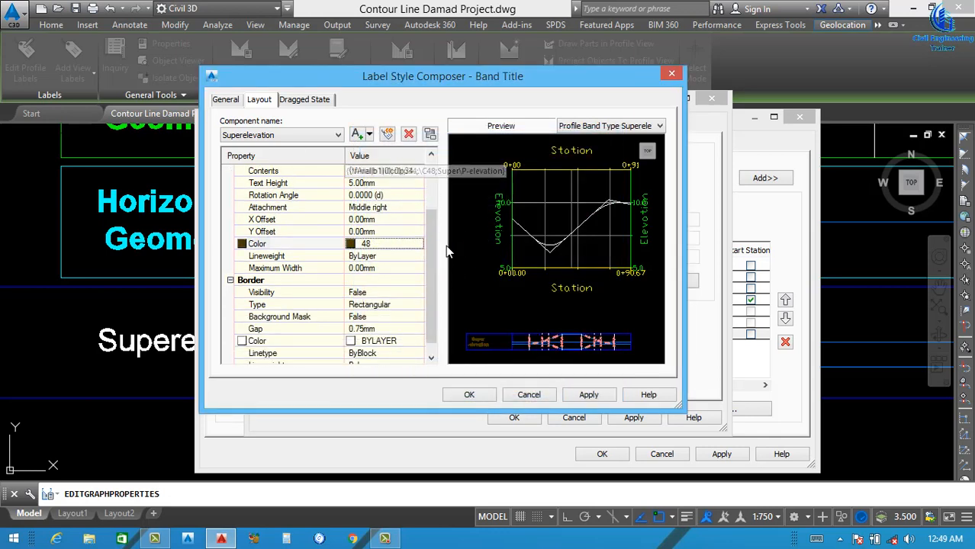
pyautogui.click(588, 395)
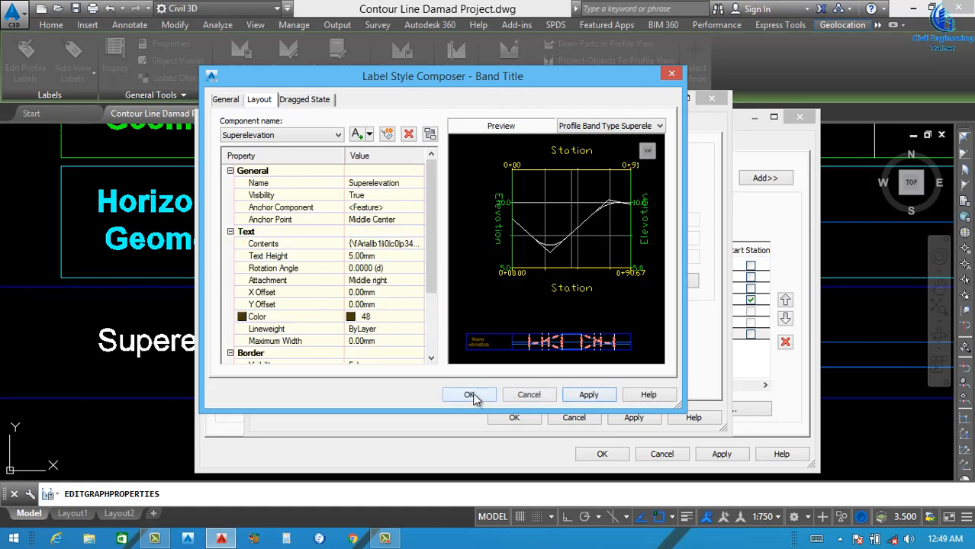
# - Set the band title text's attachment to Middle center and accept the title label style
pyautogui.click(398, 279)
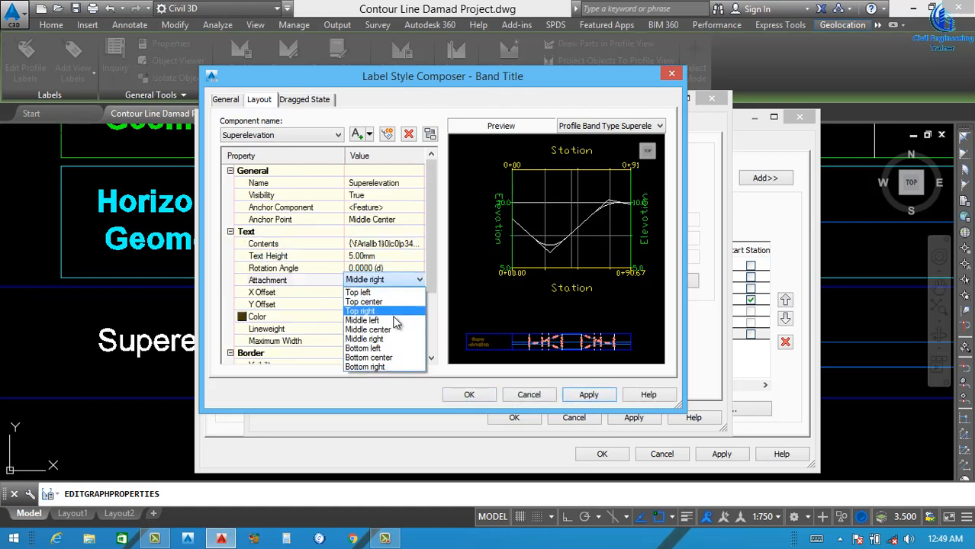
pyautogui.click(386, 328)
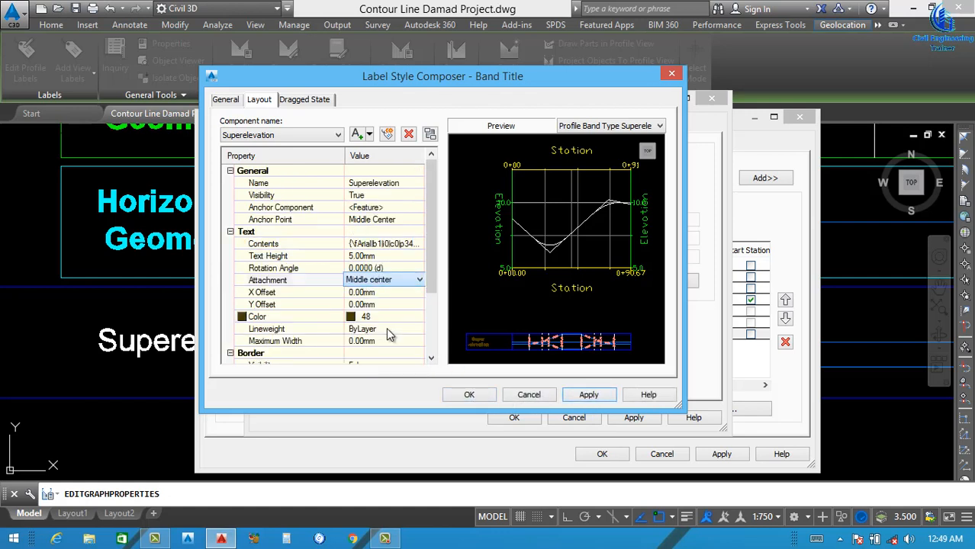
pyautogui.click(469, 396)
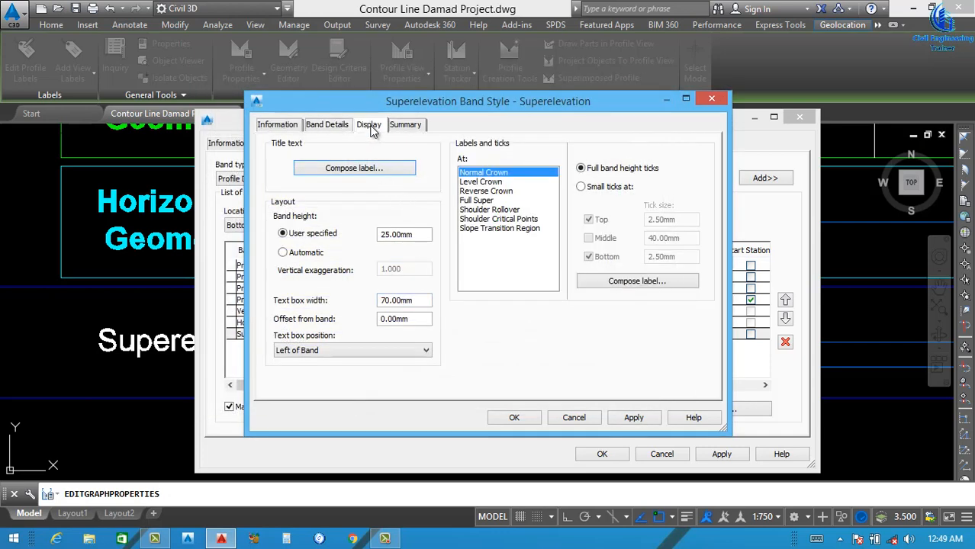
# - Set the display color of the superelevation band's Band Border and Band Title Box components to 48
pyautogui.click(369, 125)
pyautogui.click(476, 210)
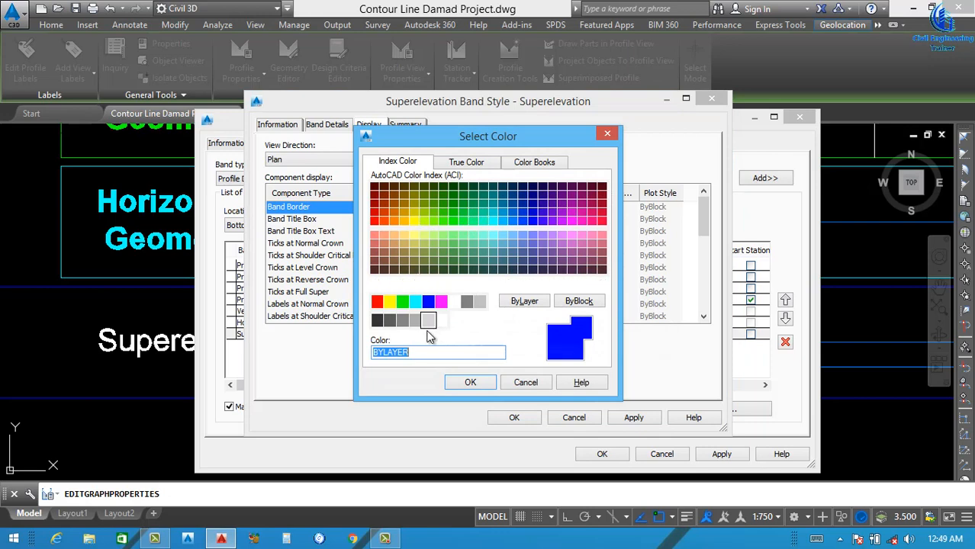
pyautogui.write('48')
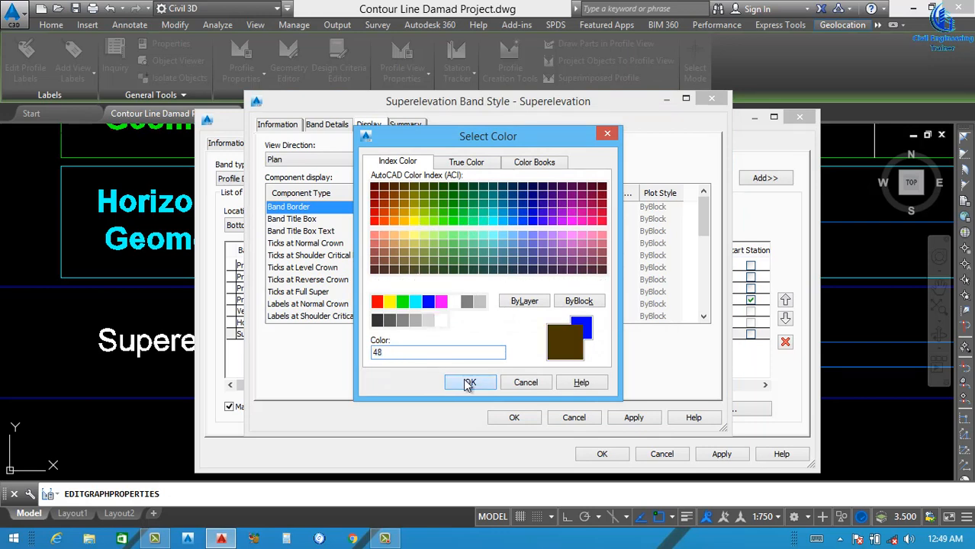
pyautogui.click(470, 382)
pyautogui.click(470, 221)
pyautogui.click(473, 221)
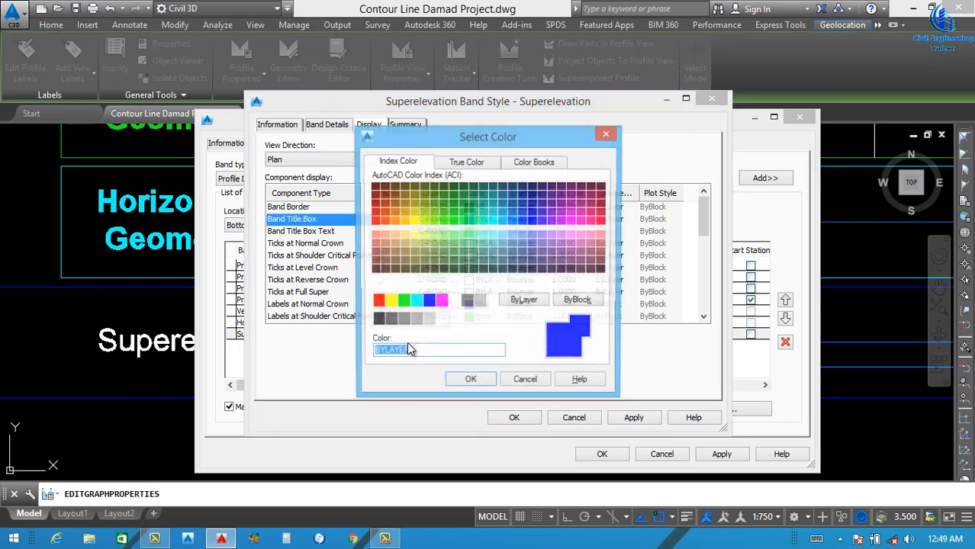
pyautogui.write('48')
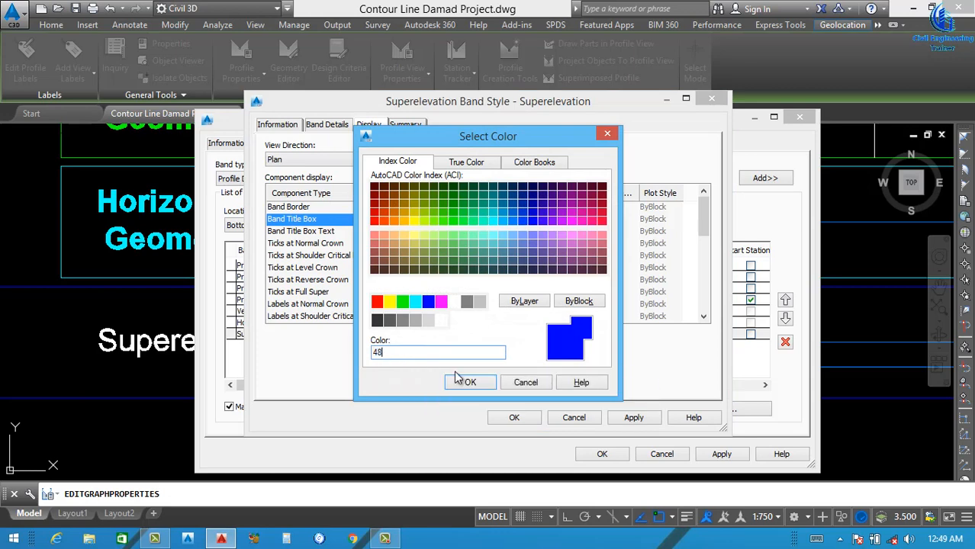
pyautogui.click(470, 382)
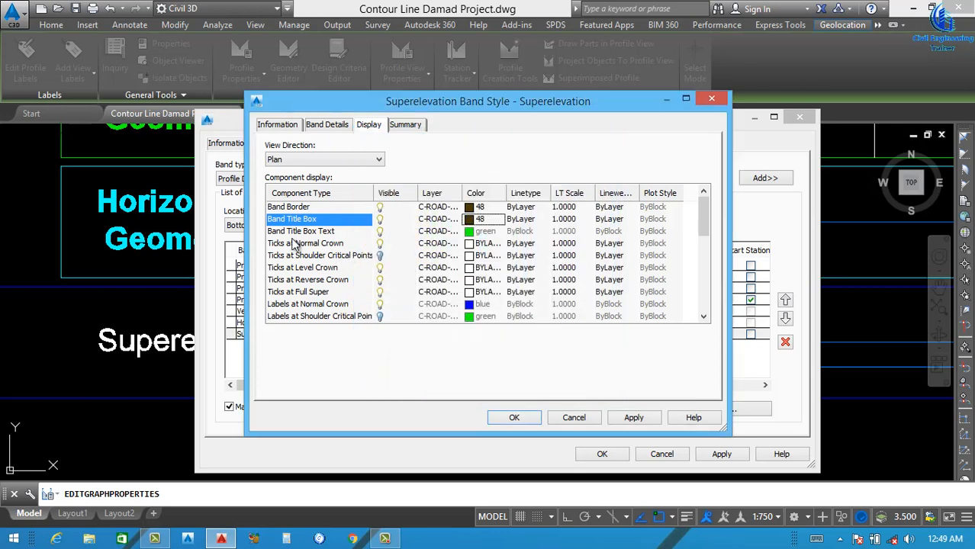
# - Set the display color of Ticks at Normal Crown to 48 and apply the superelevation band style changes
pyautogui.click(475, 244)
pyautogui.click(474, 244)
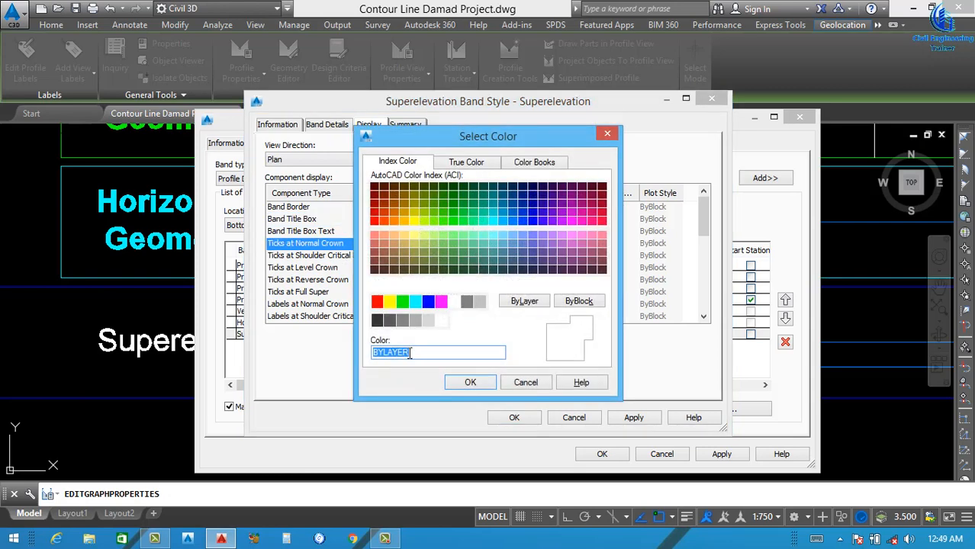
pyautogui.write('48')
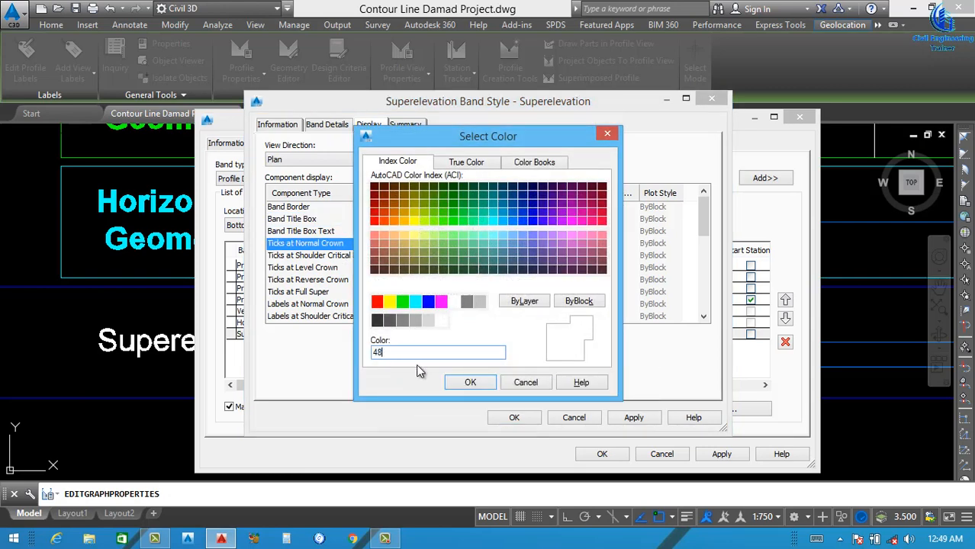
pyautogui.click(470, 383)
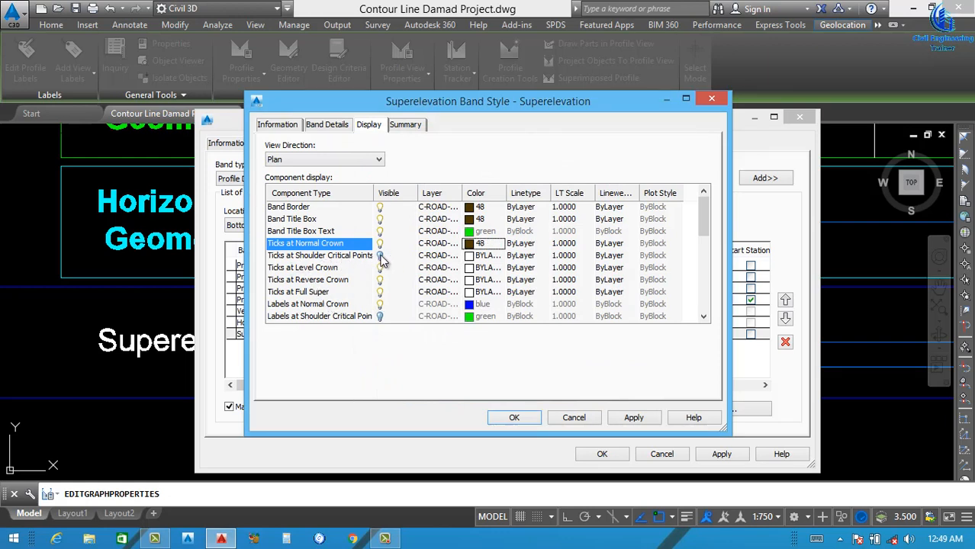
pyautogui.click(380, 256)
pyautogui.moveTo(373, 193); pyautogui.dragTo(402, 193)
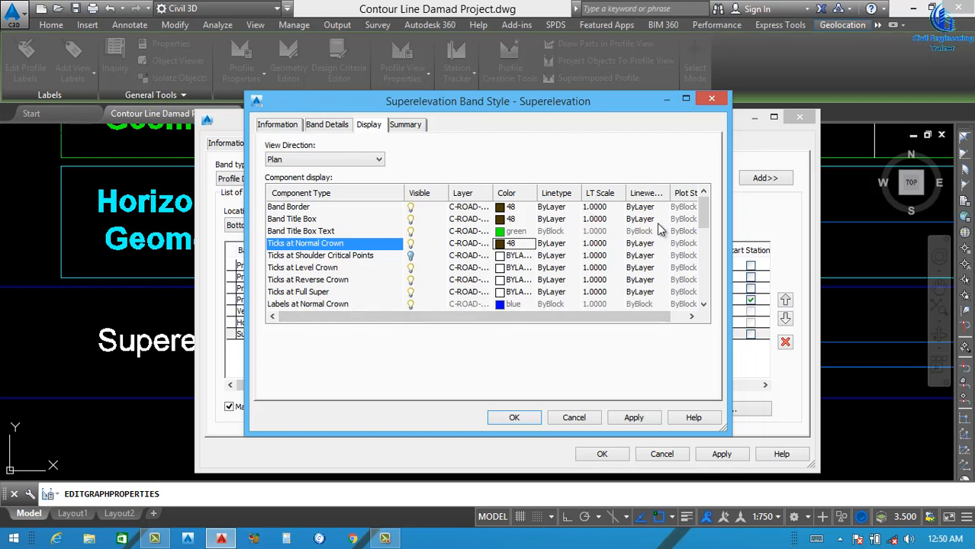
pyautogui.moveTo(702, 221); pyautogui.dragTo(702, 237)
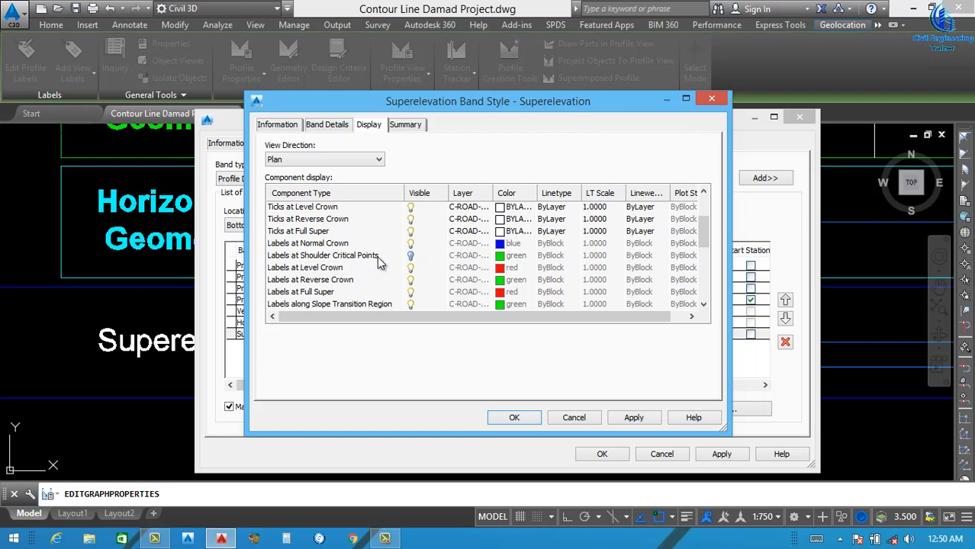
pyautogui.scroll(-5, 482, 286)
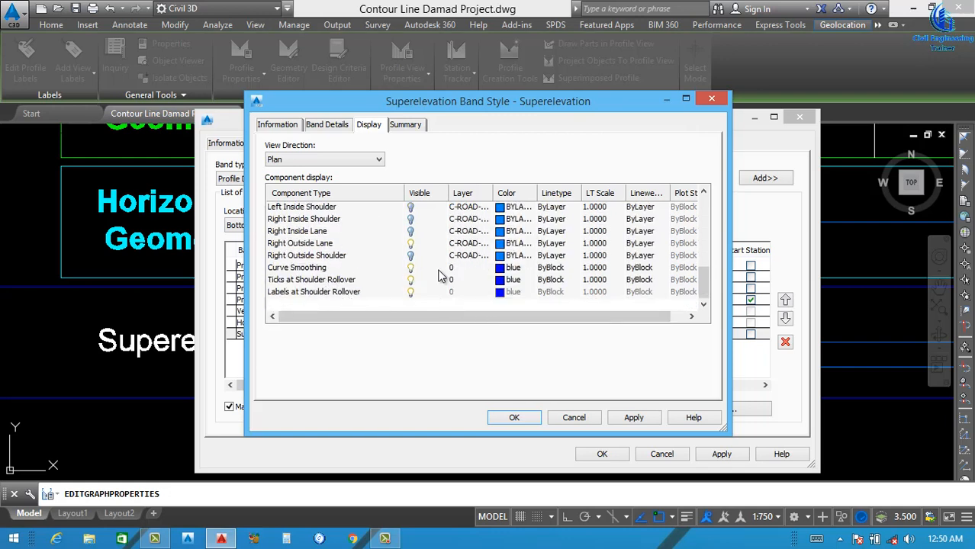
pyautogui.click(643, 422)
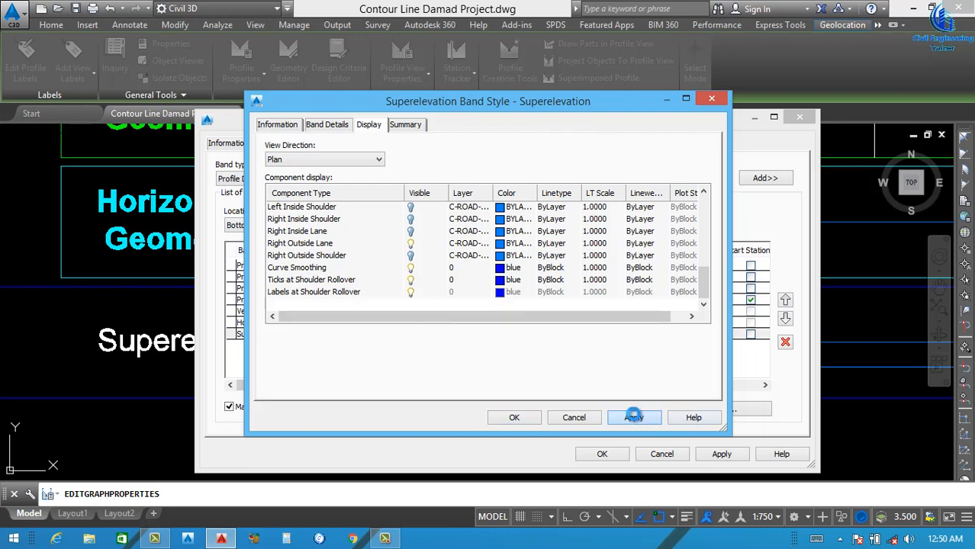
# - Make the Normal Crown label's Station Value text white and bold, and accept the label style
pyautogui.click(335, 126)
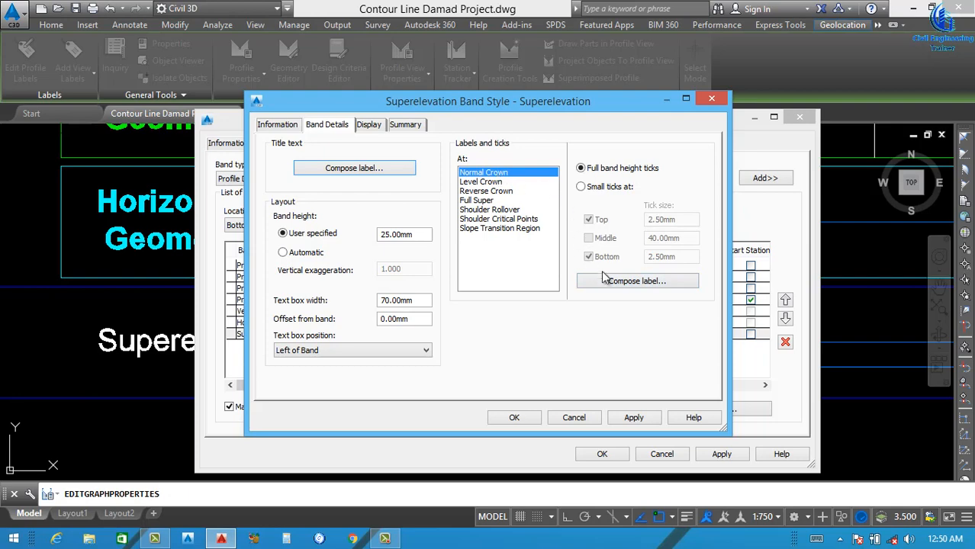
pyautogui.click(626, 281)
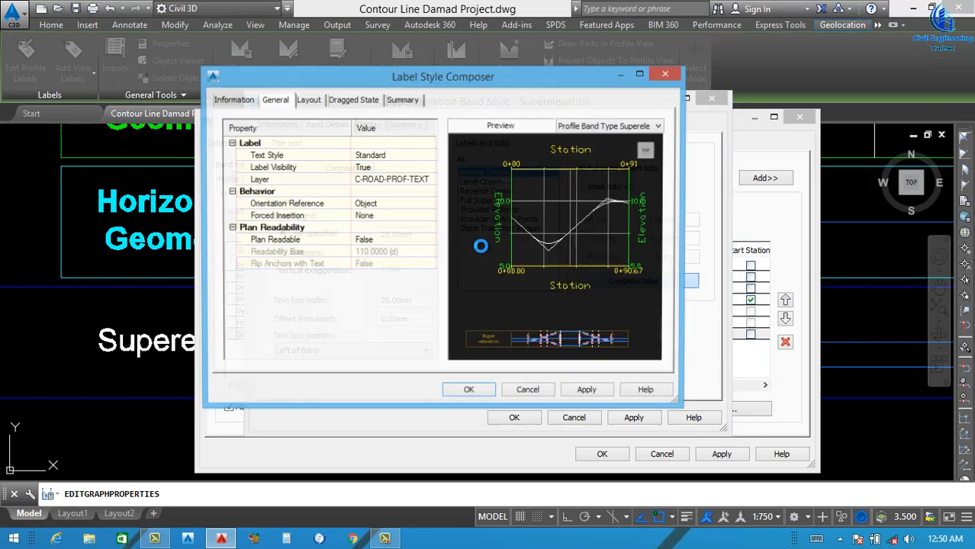
pyautogui.click(416, 244)
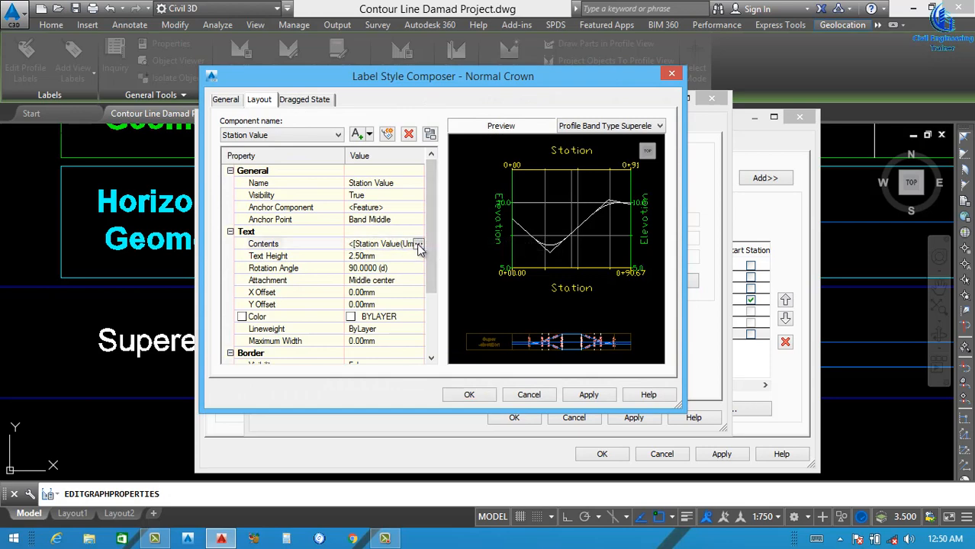
pyautogui.click(418, 244)
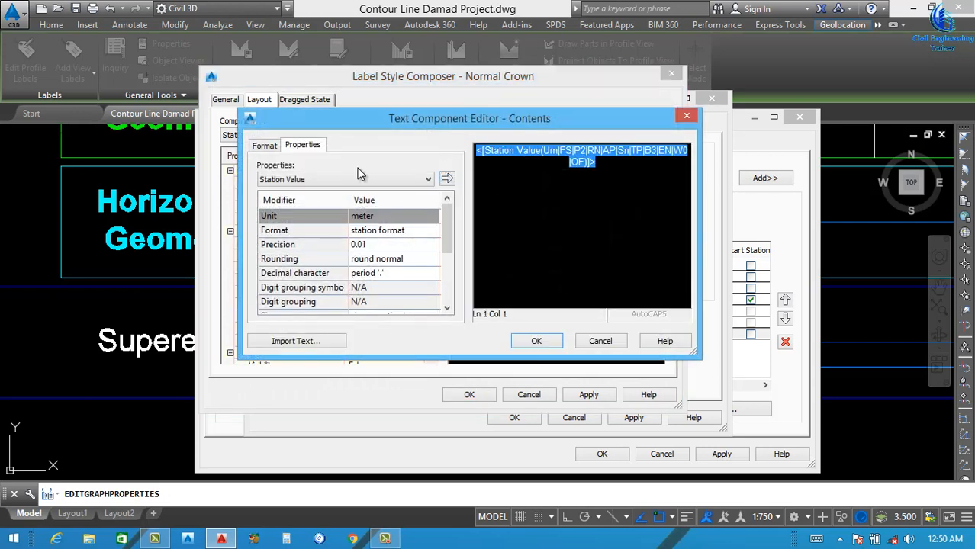
pyautogui.click(321, 180)
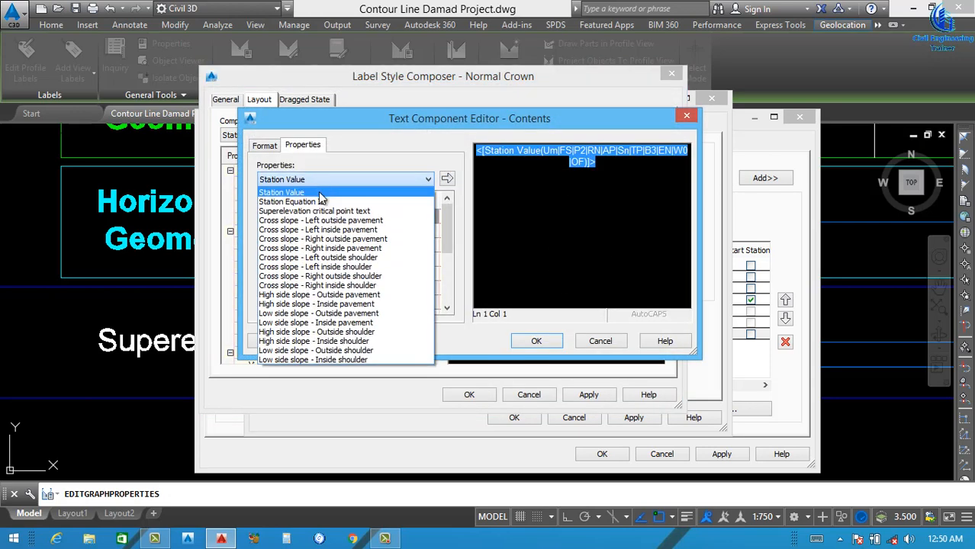
pyautogui.click(321, 192)
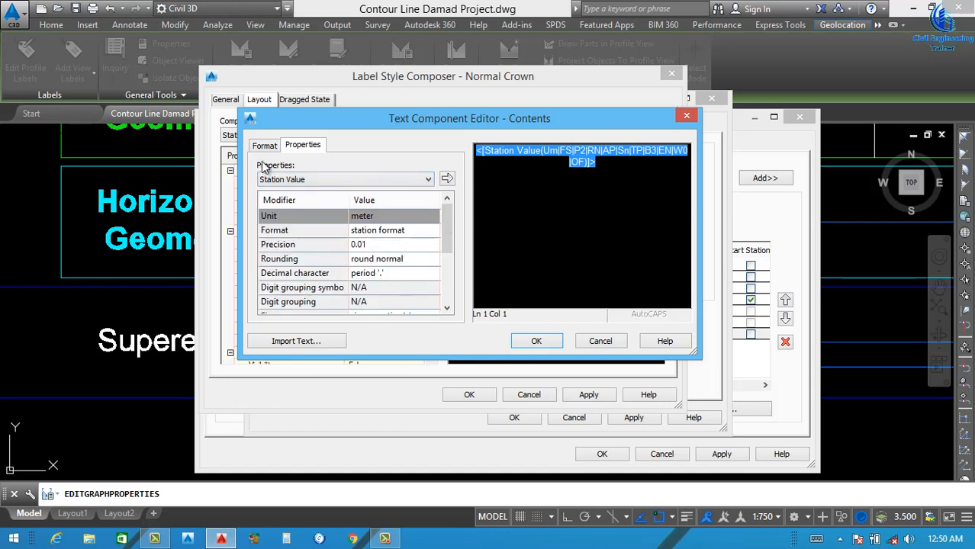
pyautogui.click(265, 145)
pyautogui.click(325, 266)
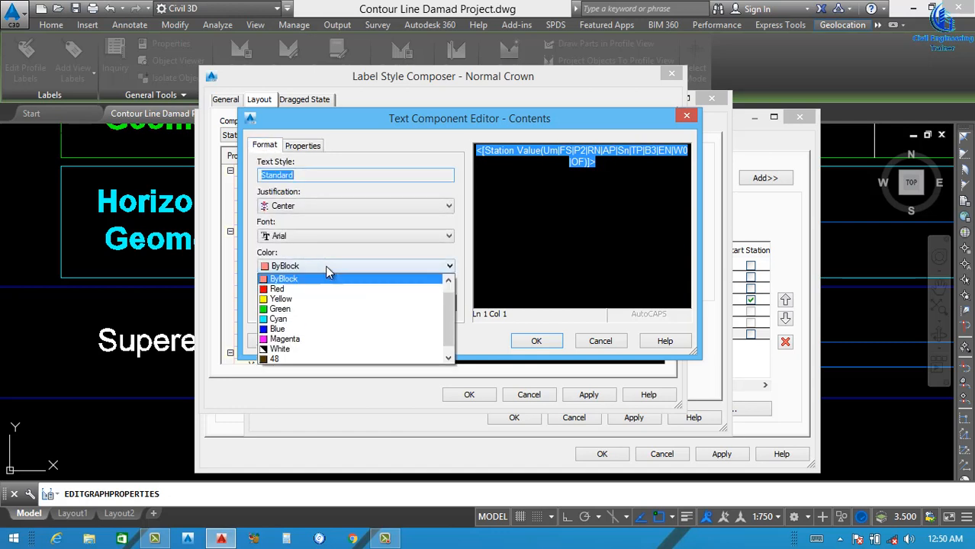
pyautogui.click(282, 348)
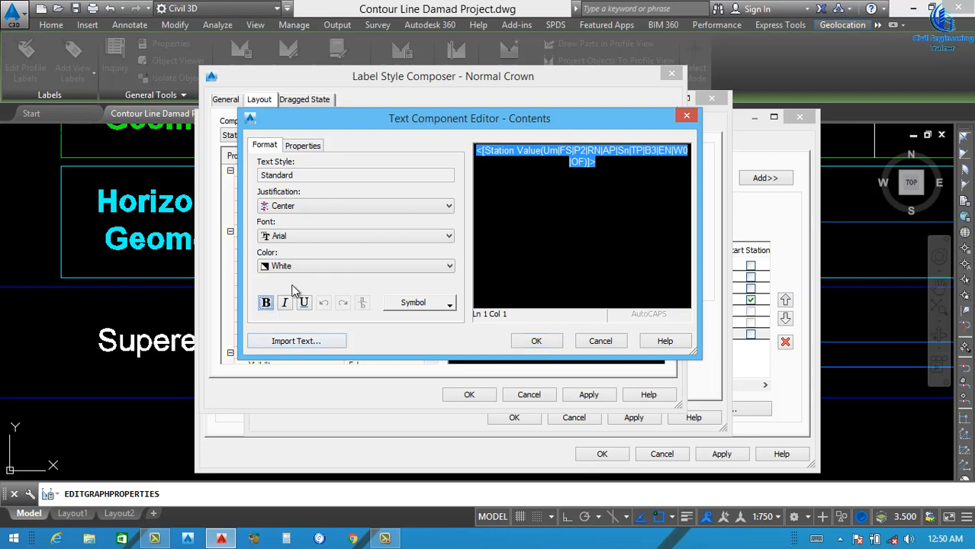
pyautogui.click(265, 302)
pyautogui.click(535, 342)
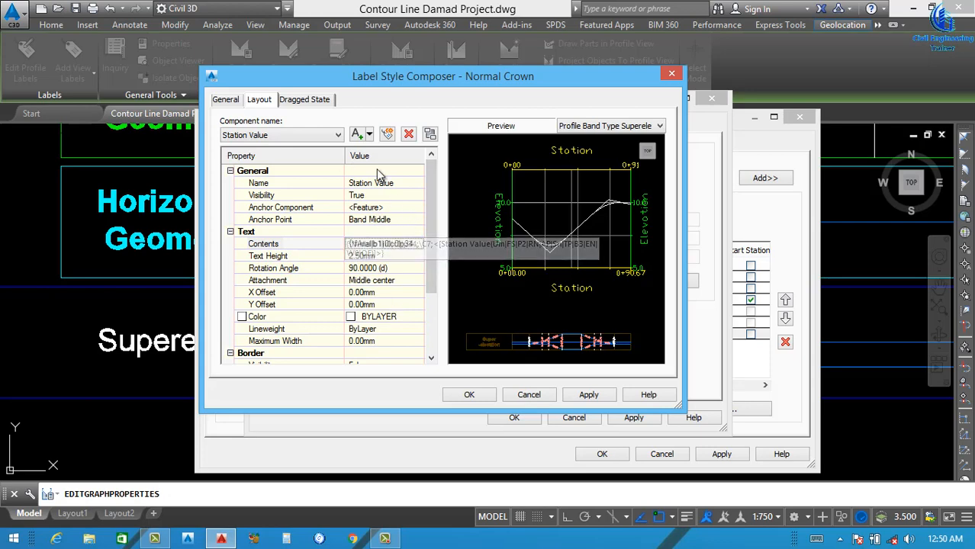
pyautogui.click(260, 134)
pyautogui.click(260, 149)
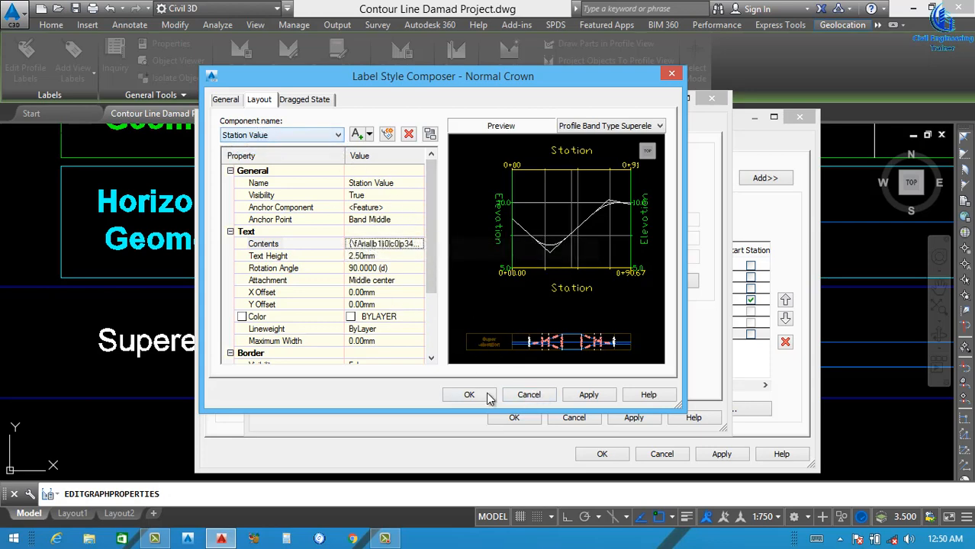
pyautogui.click(469, 395)
# - Make the Level Crown label's Station Value text yellow and bold, and apply and accept the label style
pyautogui.click(481, 182)
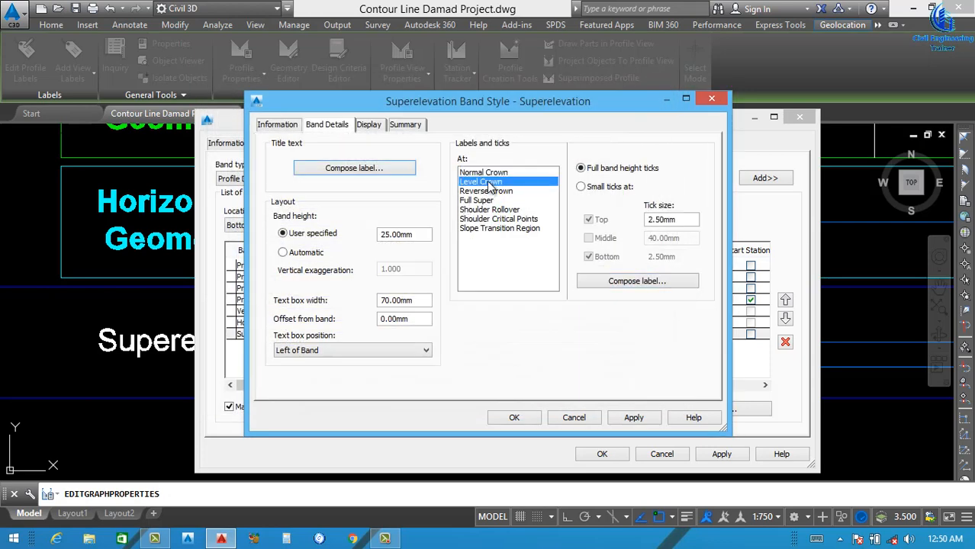
pyautogui.click(612, 283)
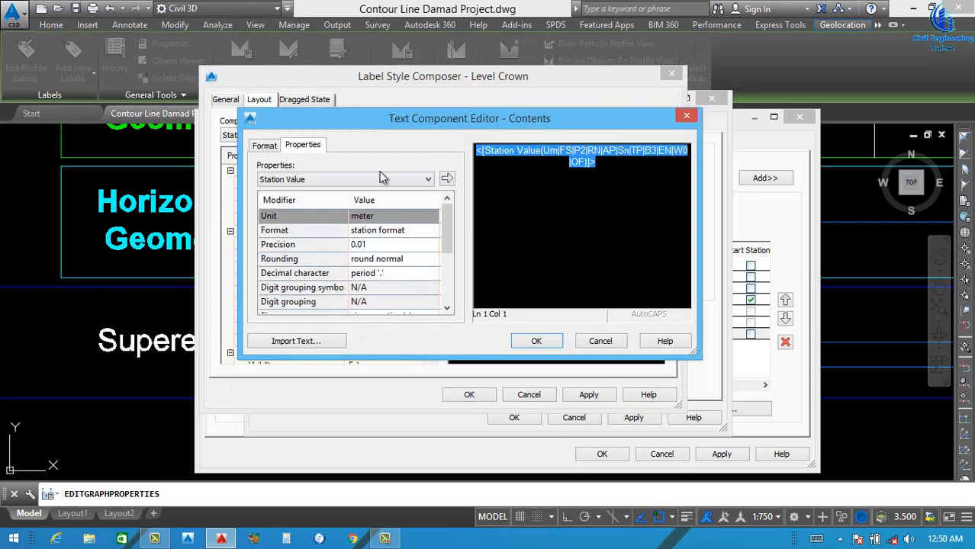
pyautogui.click(349, 181)
pyautogui.click(349, 180)
pyautogui.click(268, 147)
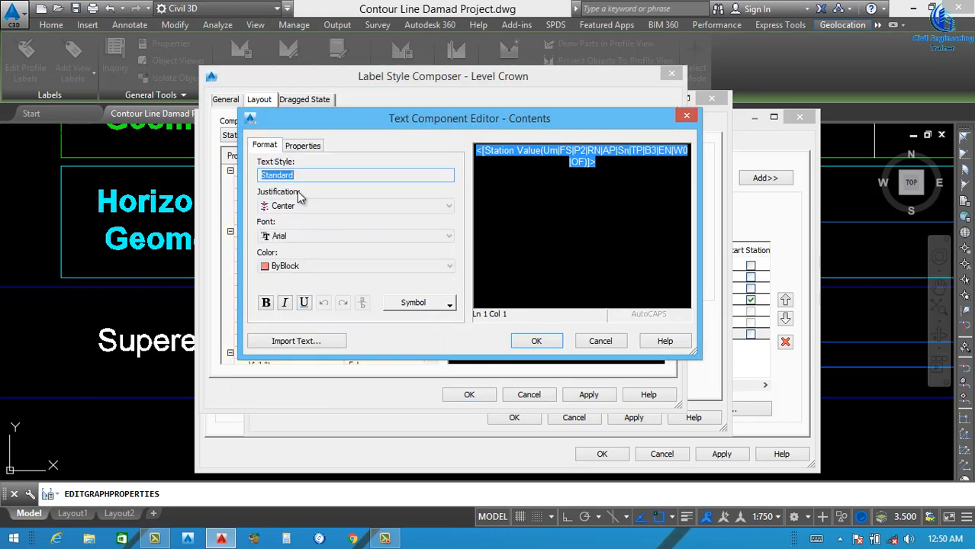
pyautogui.click(315, 267)
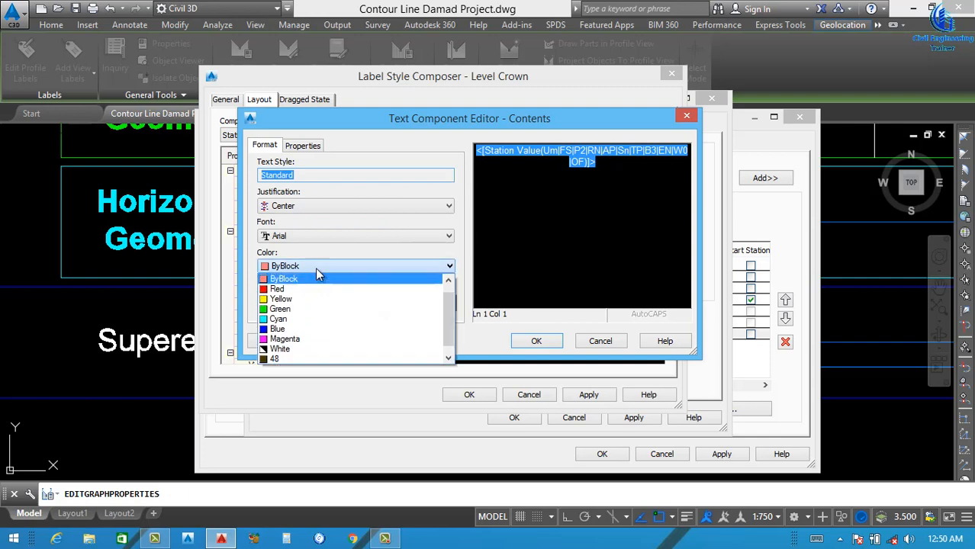
pyautogui.click(284, 299)
pyautogui.click(265, 303)
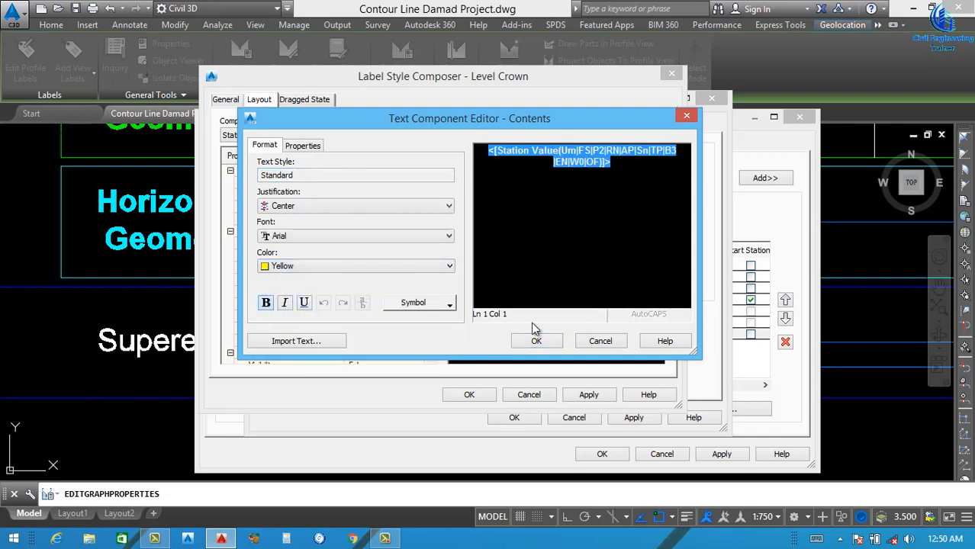
pyautogui.click(537, 340)
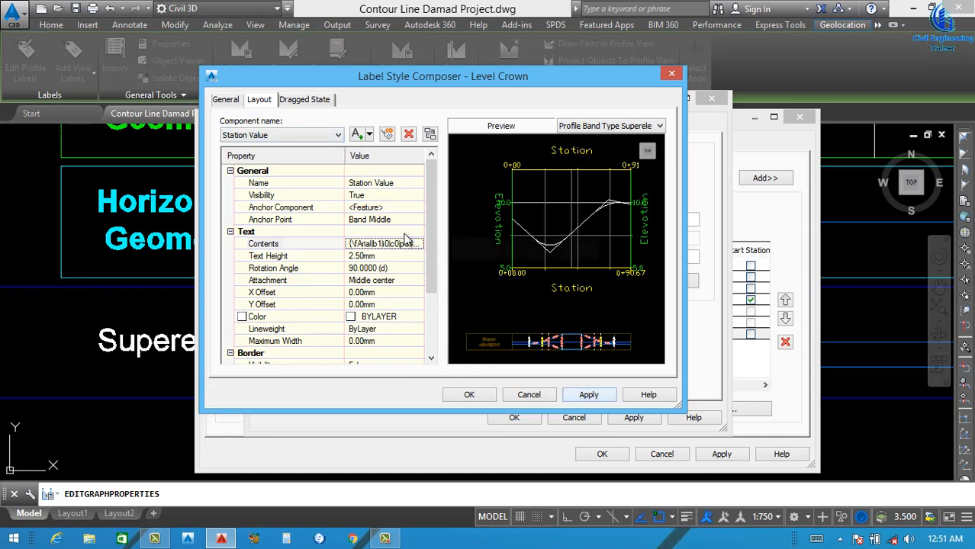
pyautogui.click(589, 396)
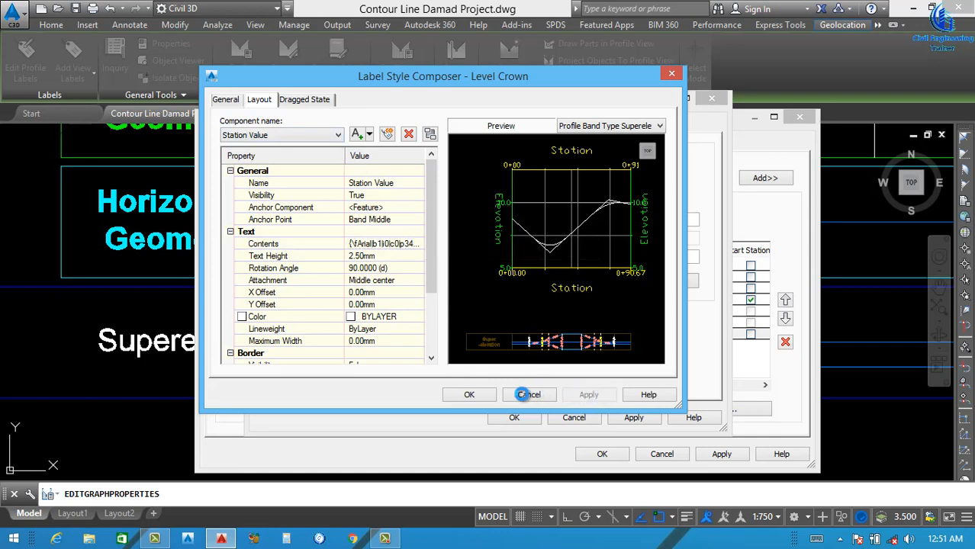
pyautogui.click(469, 395)
# - Make the Reverse Crown label's Station Value text red and bold in its contents
pyautogui.click(494, 192)
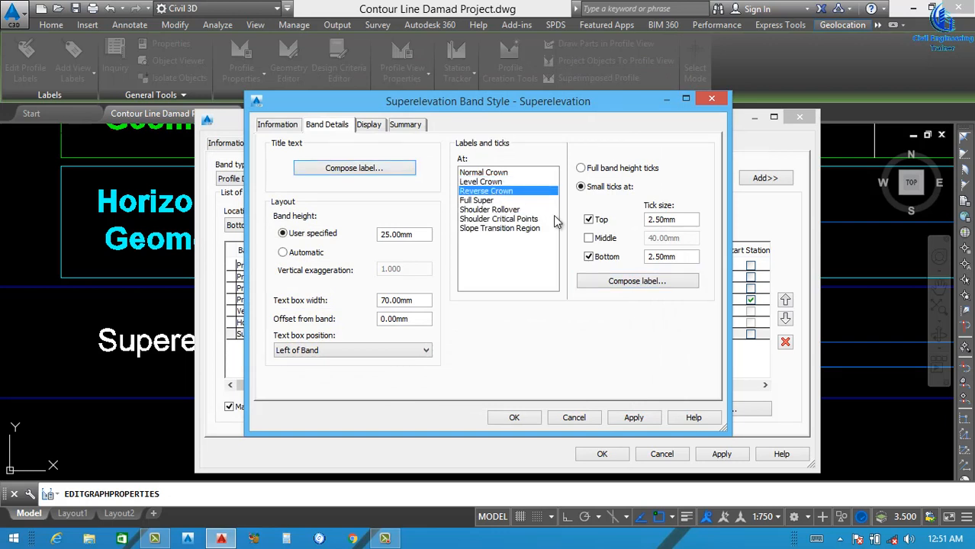
pyautogui.click(612, 281)
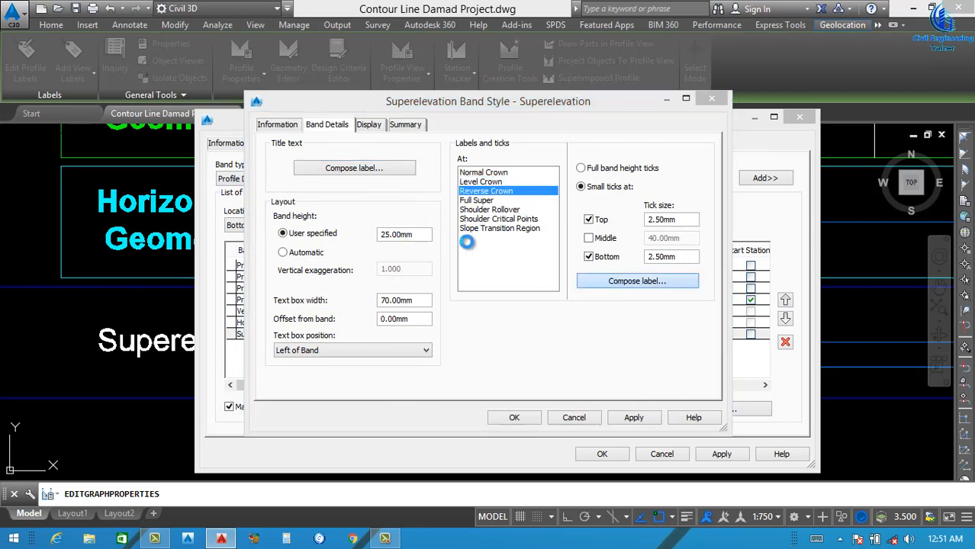
pyautogui.click(404, 244)
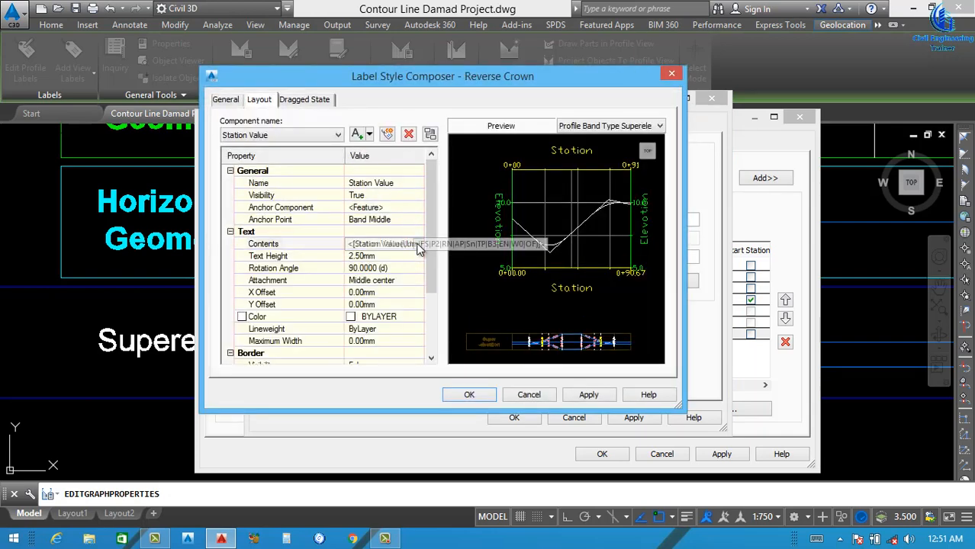
pyautogui.click(419, 244)
pyautogui.hotkey('ctrl', 'a')
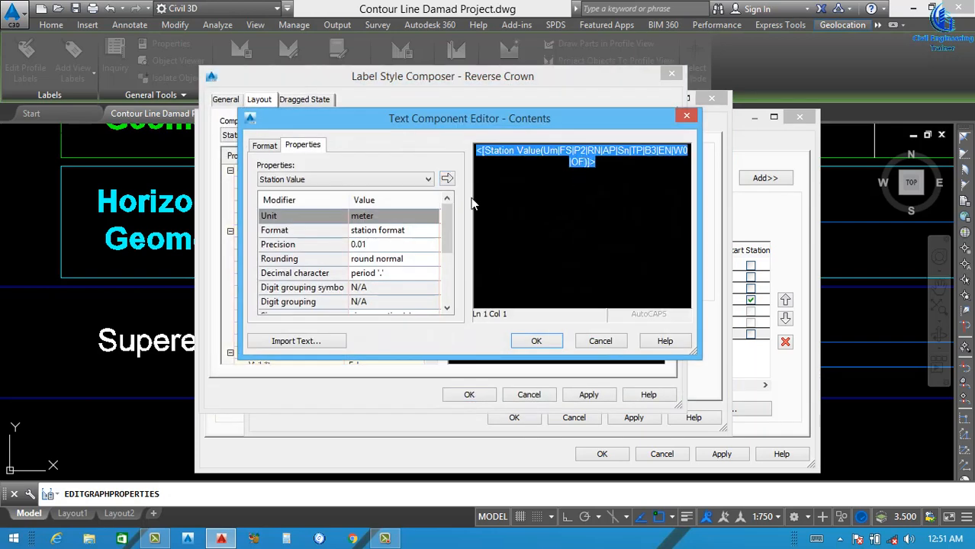
pyautogui.click(265, 145)
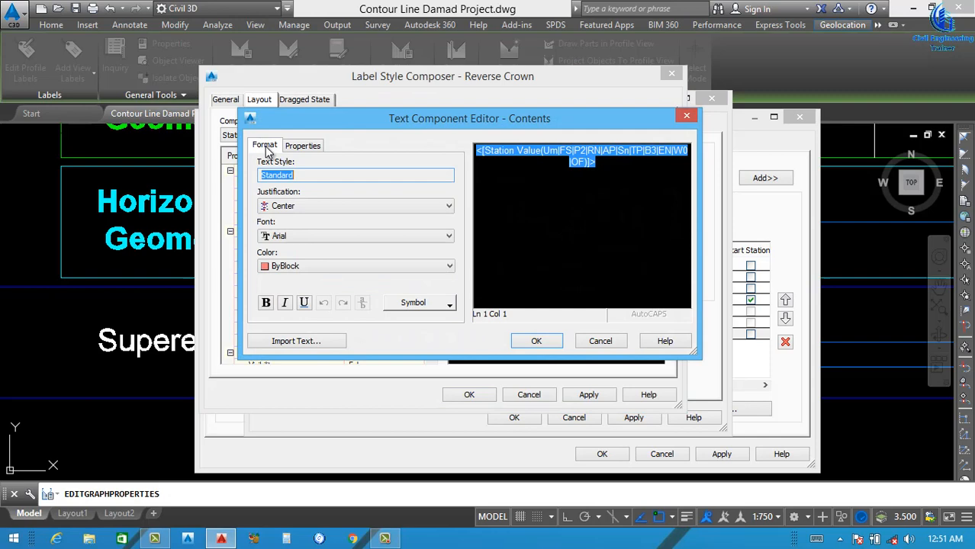
pyautogui.click(317, 267)
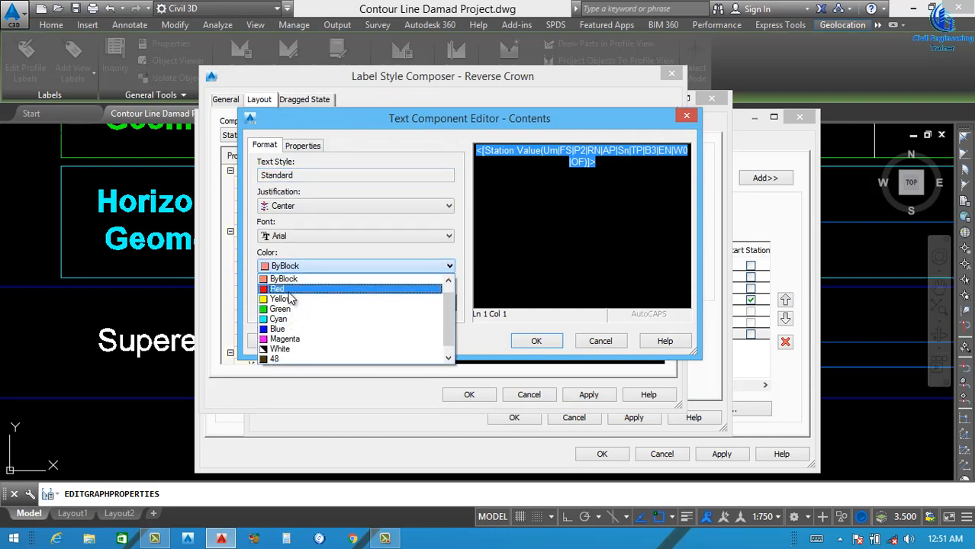
pyautogui.click(290, 291)
pyautogui.click(266, 303)
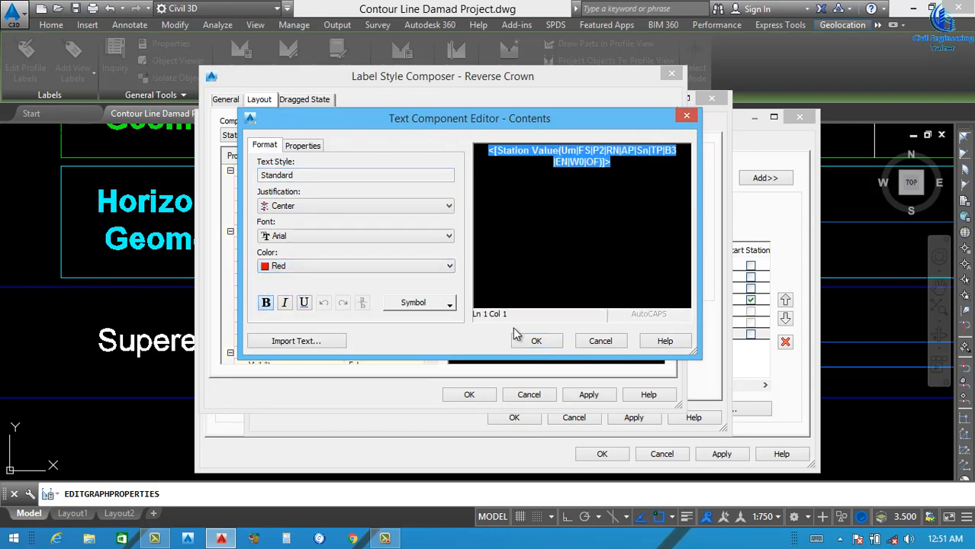
pyautogui.click(534, 341)
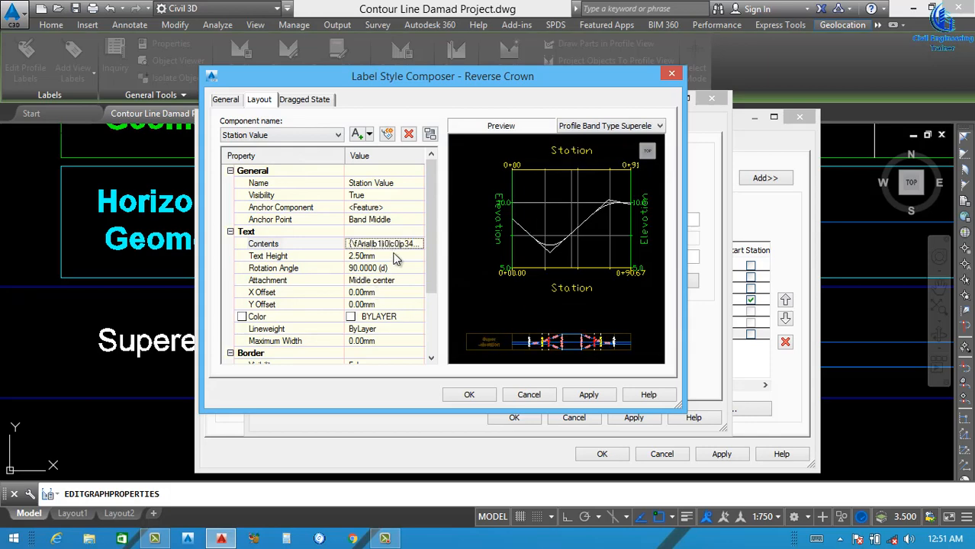
# - Set the Reverse Crown label's Station Value component color to red, and apply and accept the label style
pyautogui.scroll(-1, 428, 295)
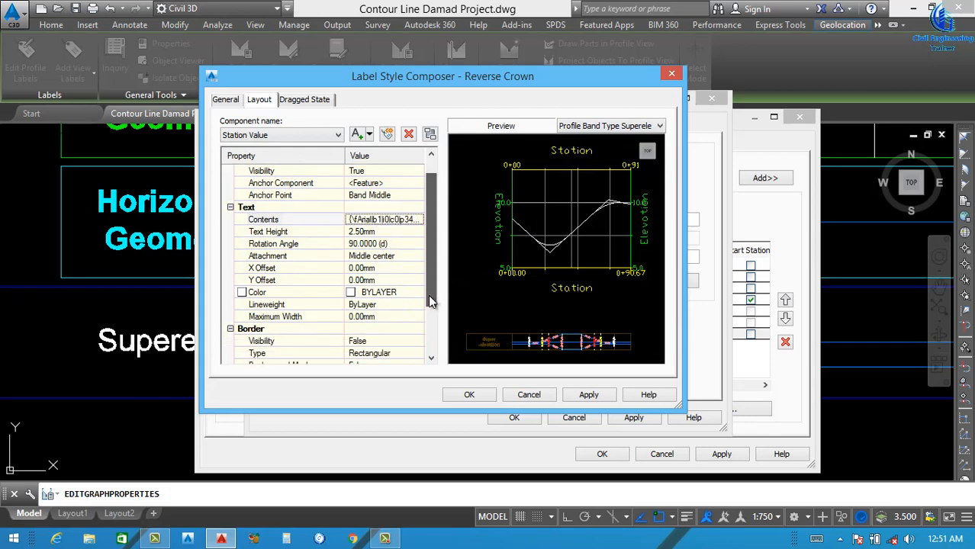
pyautogui.click(412, 293)
pyautogui.click(419, 294)
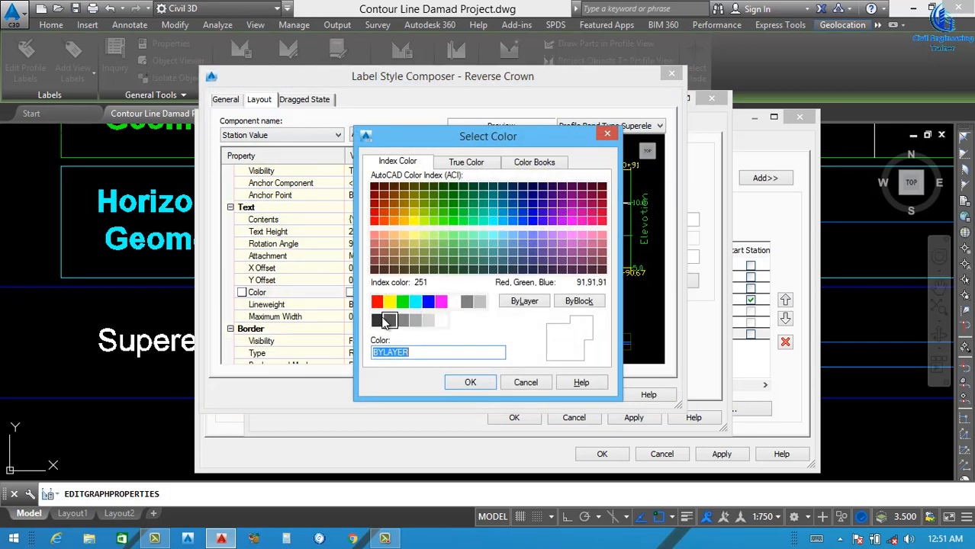
pyautogui.click(377, 303)
pyautogui.click(468, 383)
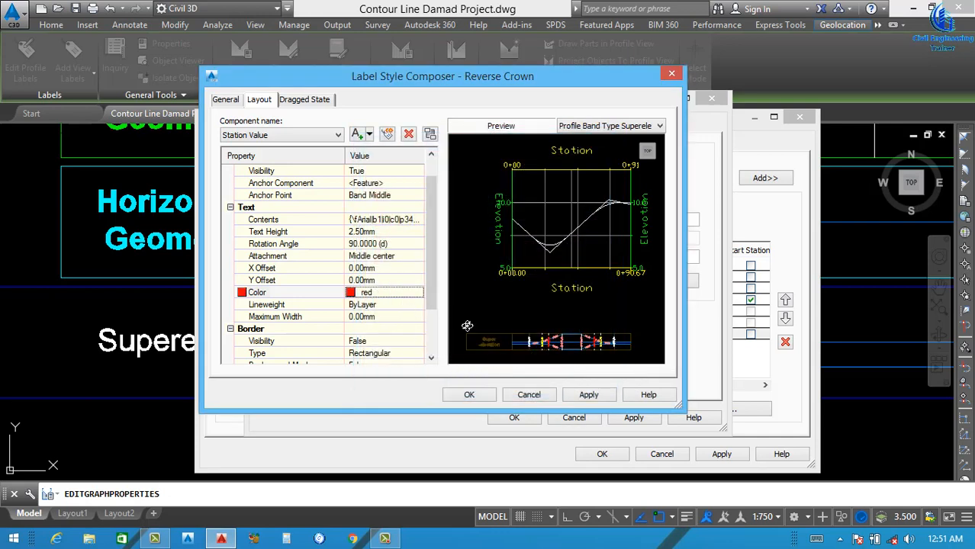
pyautogui.click(586, 396)
pyautogui.click(470, 395)
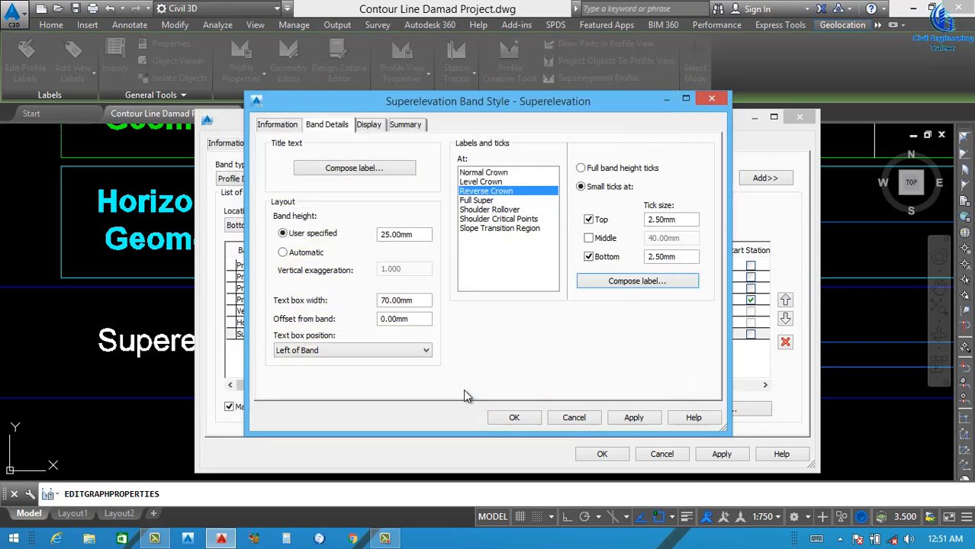
# - Use full band height ticks at Full Super and make its label's Station Value text green and bold
pyautogui.click(486, 201)
pyautogui.click(581, 168)
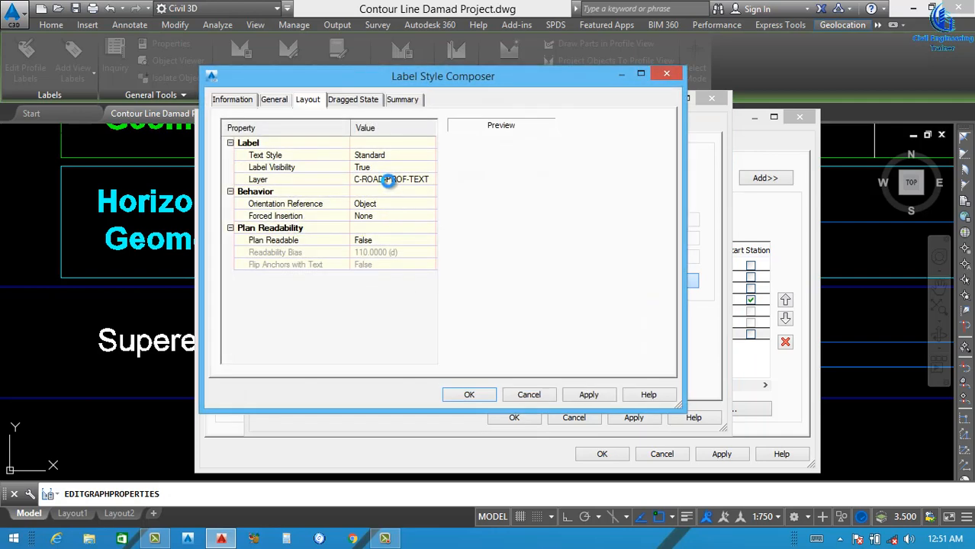
pyautogui.click(400, 244)
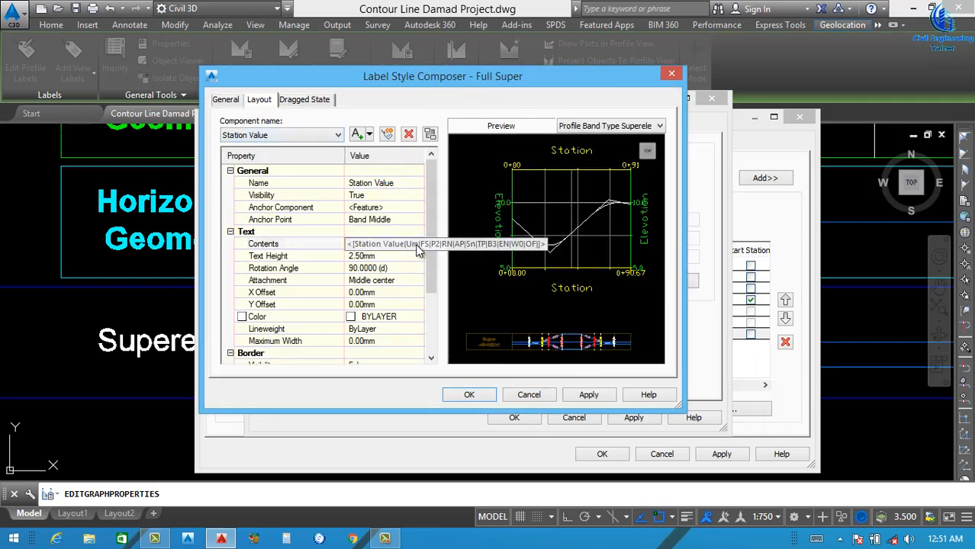
pyautogui.click(418, 244)
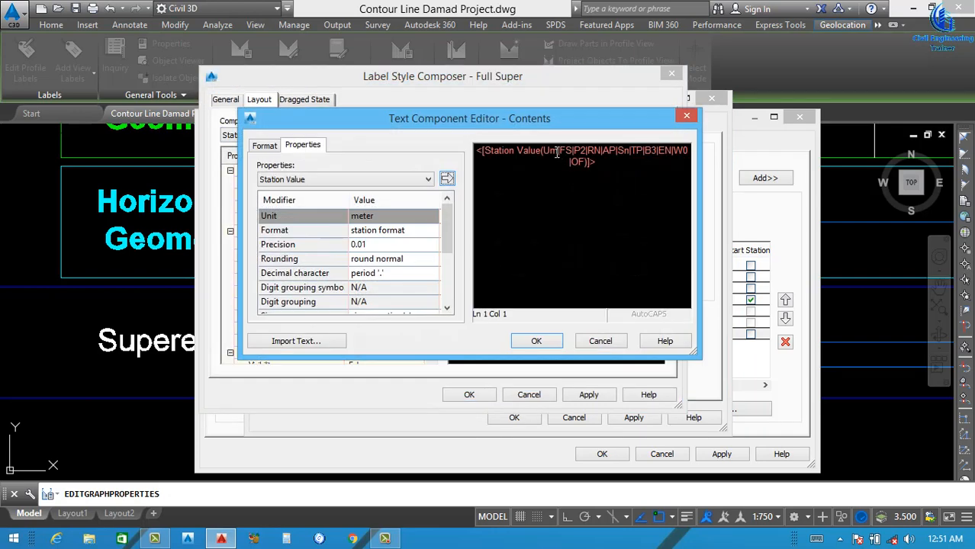
pyautogui.doubleClick(556, 155)
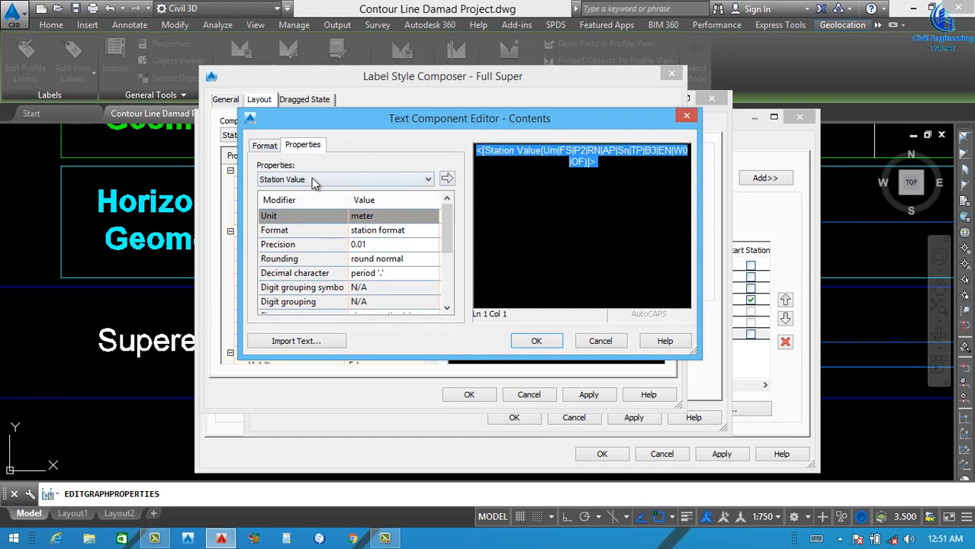
pyautogui.click(265, 147)
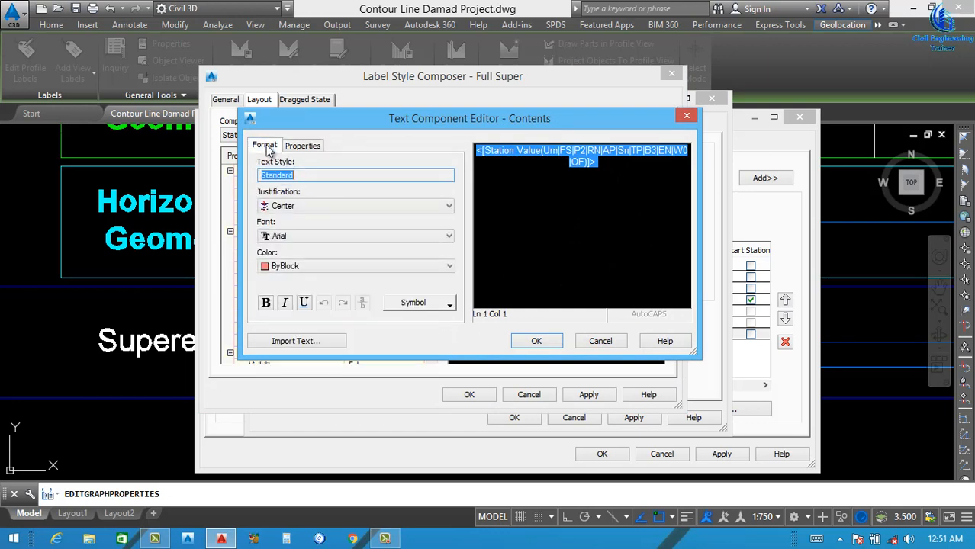
pyautogui.click(331, 265)
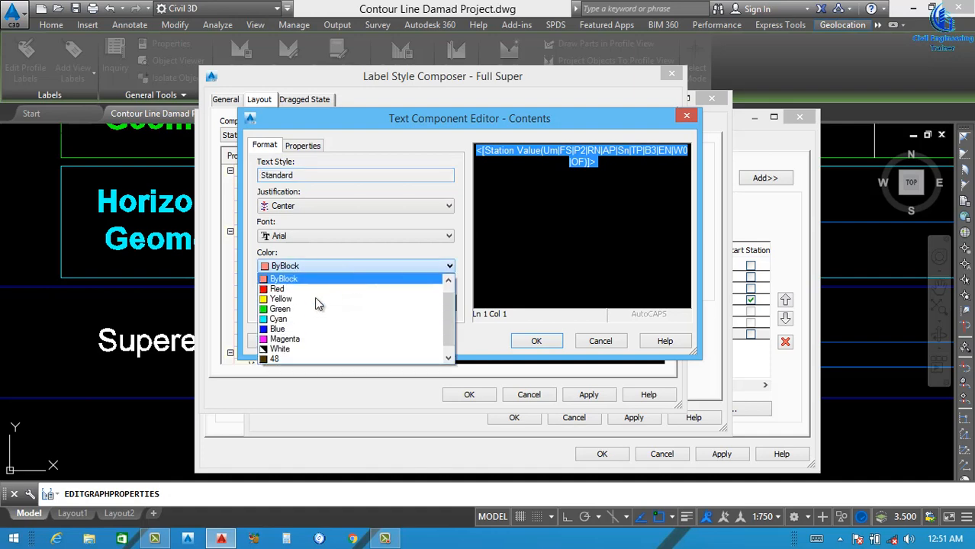
pyautogui.click(282, 310)
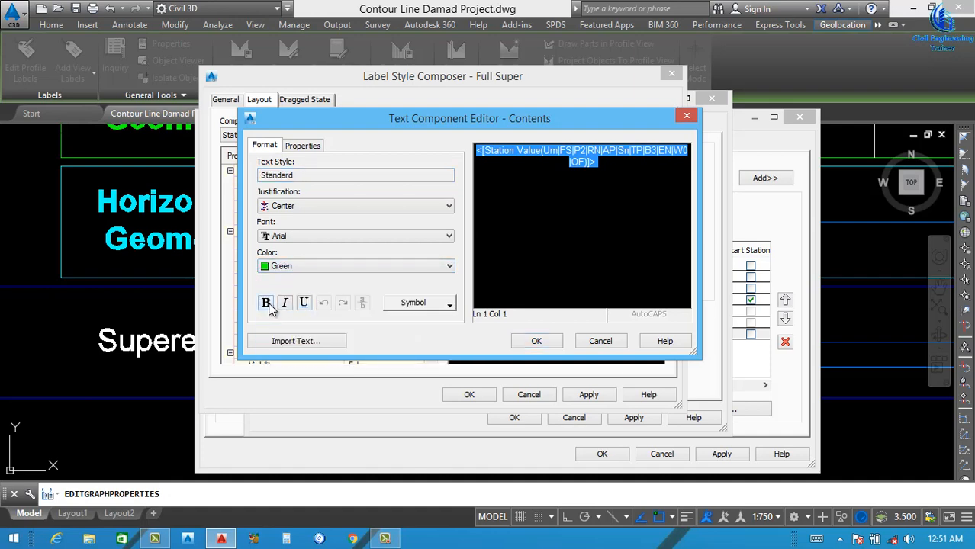
pyautogui.click(535, 341)
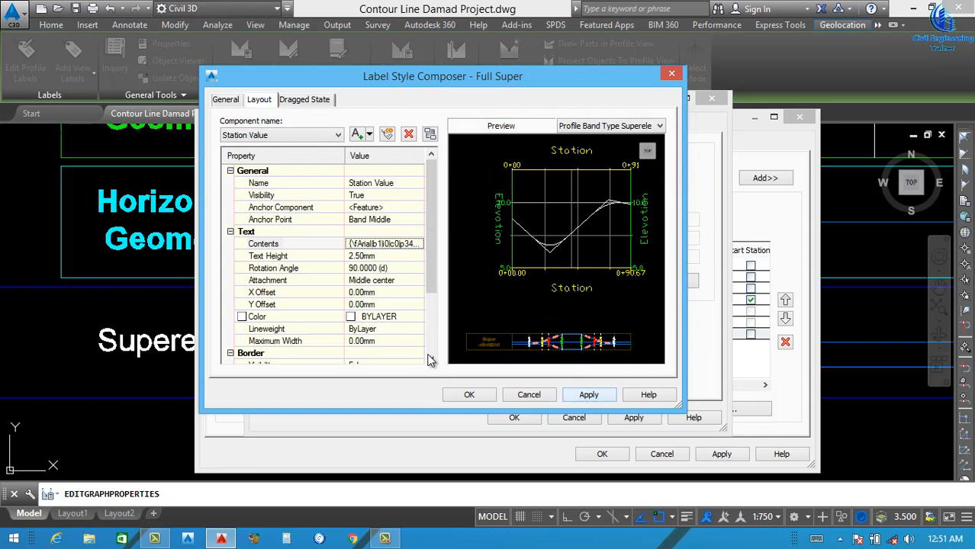
# - Set the Full Super label's Station Value component color to green and accept the label style
pyautogui.click(419, 319)
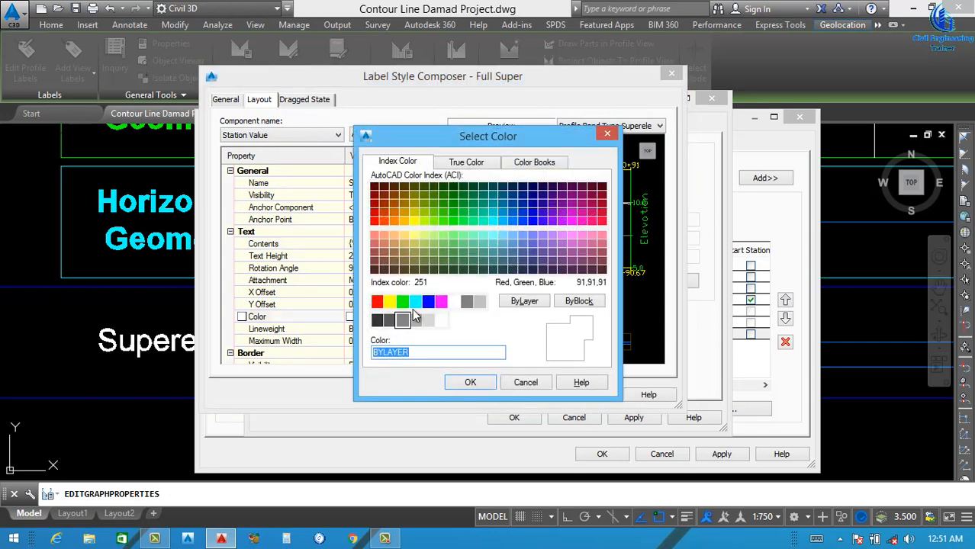
pyautogui.click(403, 301)
pyautogui.click(470, 381)
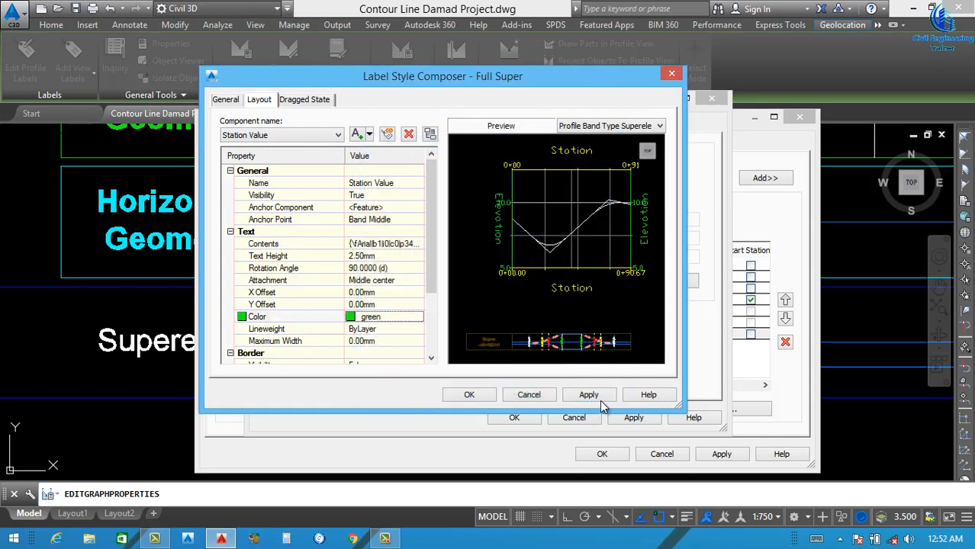
pyautogui.click(471, 394)
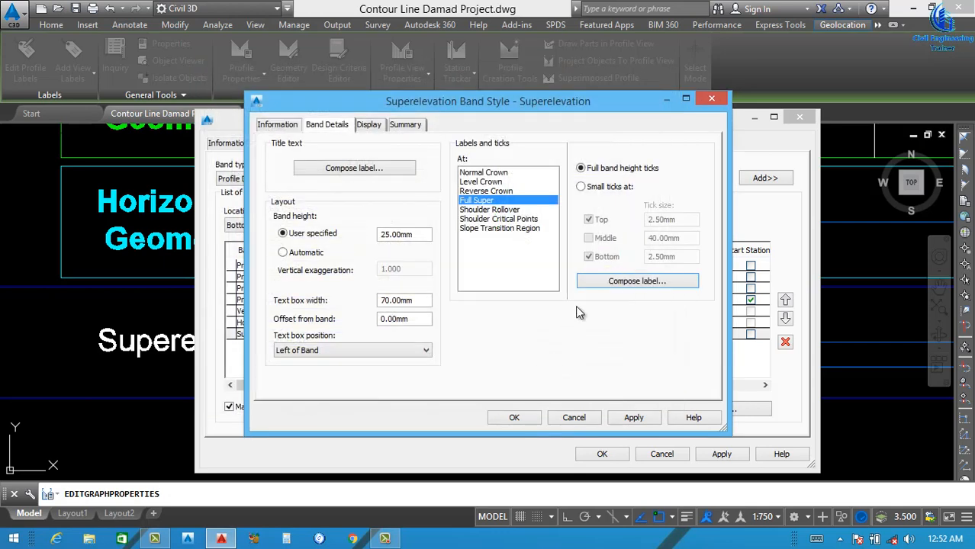
# - Make the Shoulder Rollover label's Station Value text white and bold, and apply and accept the label style
pyautogui.click(492, 210)
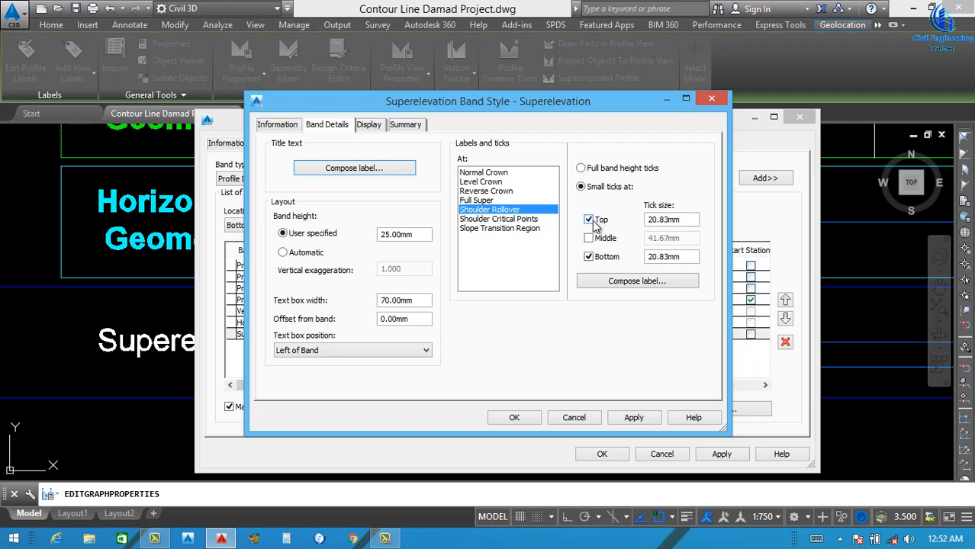
pyautogui.click(627, 281)
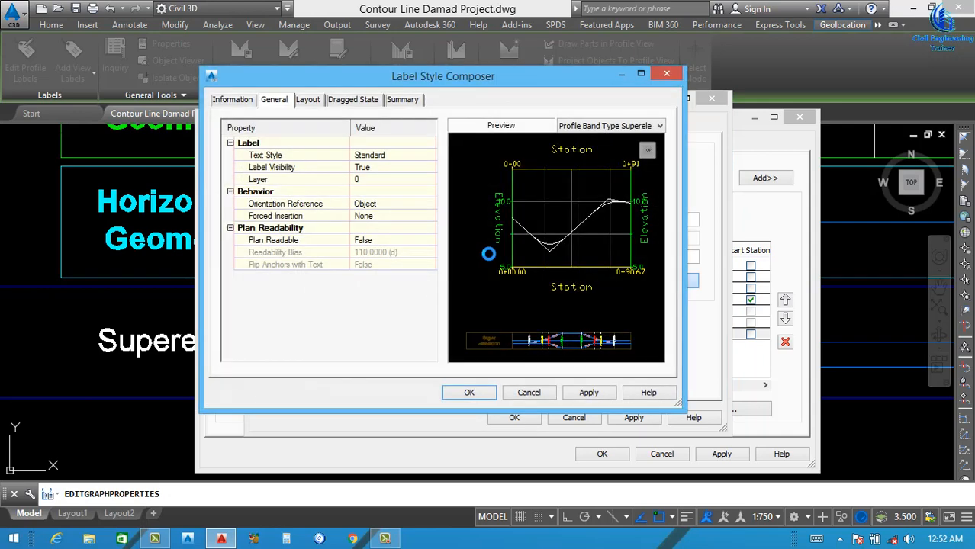
pyautogui.click(414, 246)
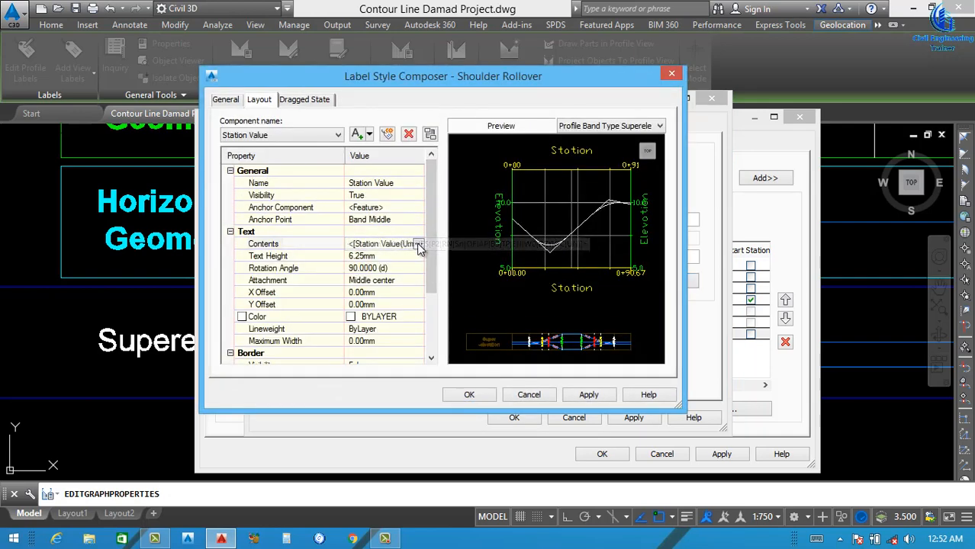
pyautogui.click(424, 244)
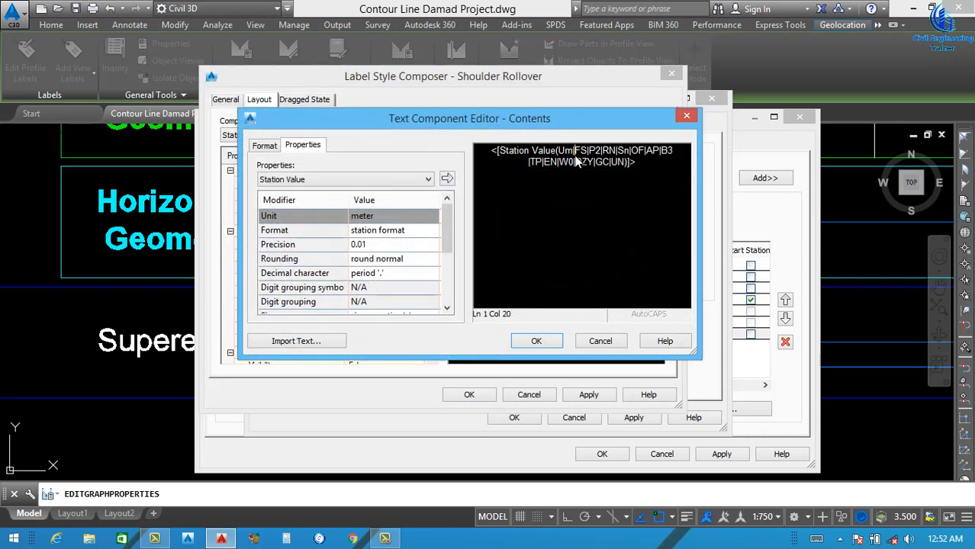
pyautogui.hotkey('ctrl', 'a')
pyautogui.click(316, 182)
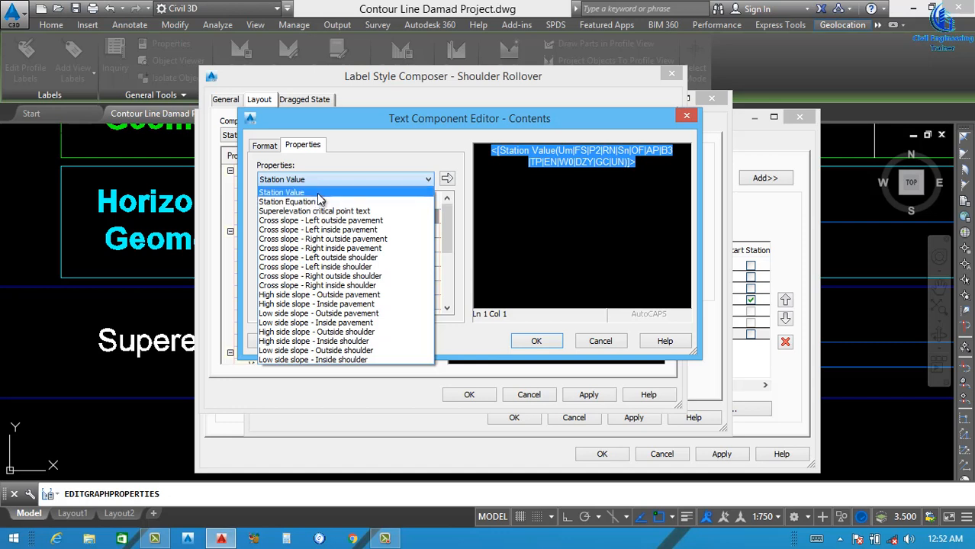
pyautogui.click(267, 151)
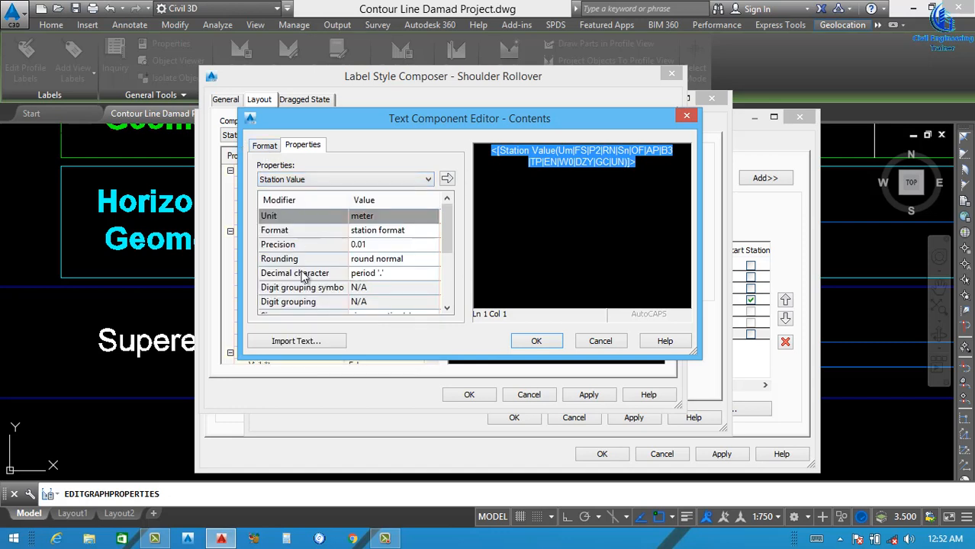
pyautogui.click(266, 146)
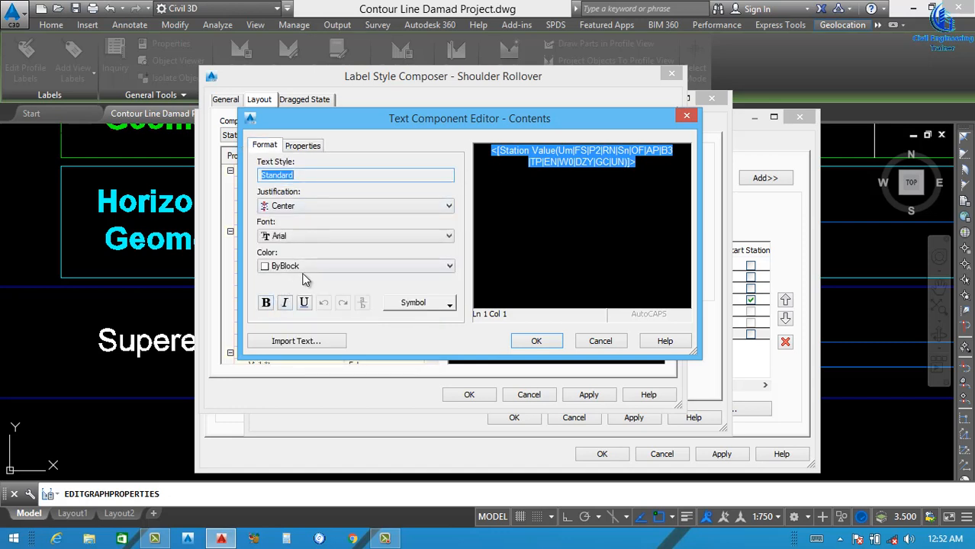
pyautogui.click(343, 265)
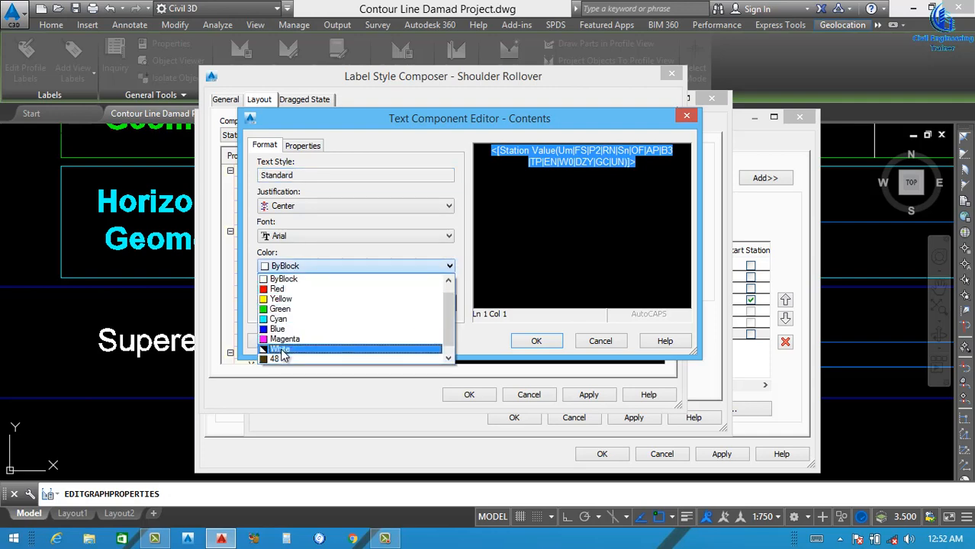
pyautogui.click(283, 352)
pyautogui.click(265, 302)
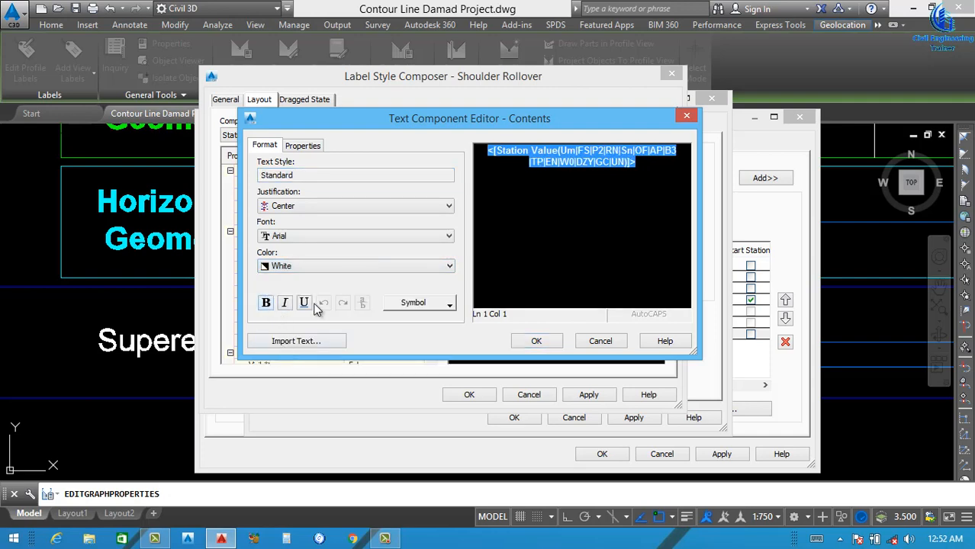
pyautogui.click(538, 340)
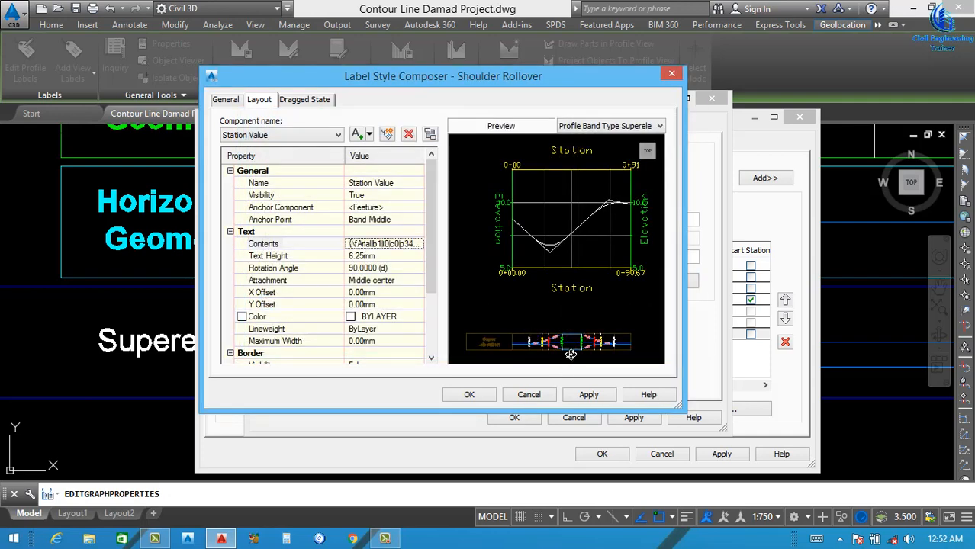
pyautogui.click(588, 396)
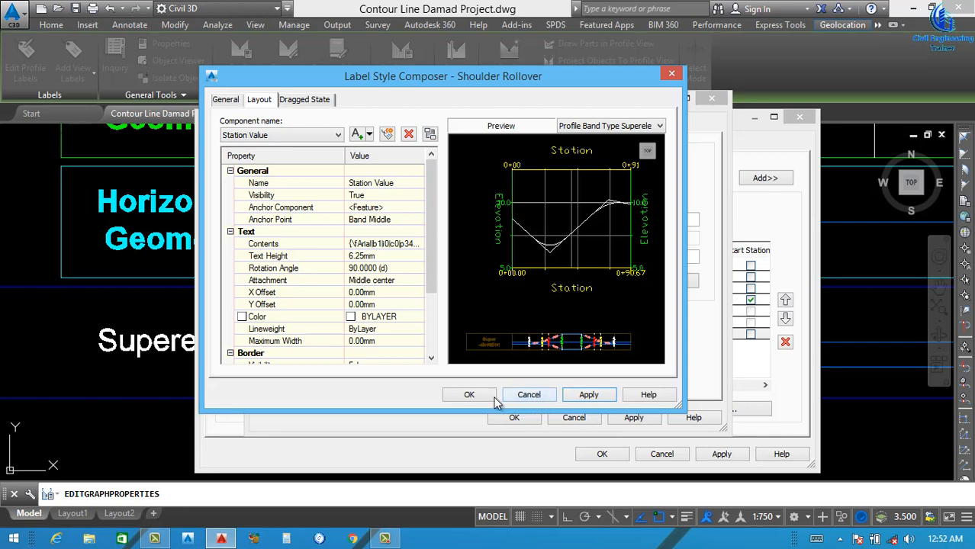
pyautogui.click(469, 395)
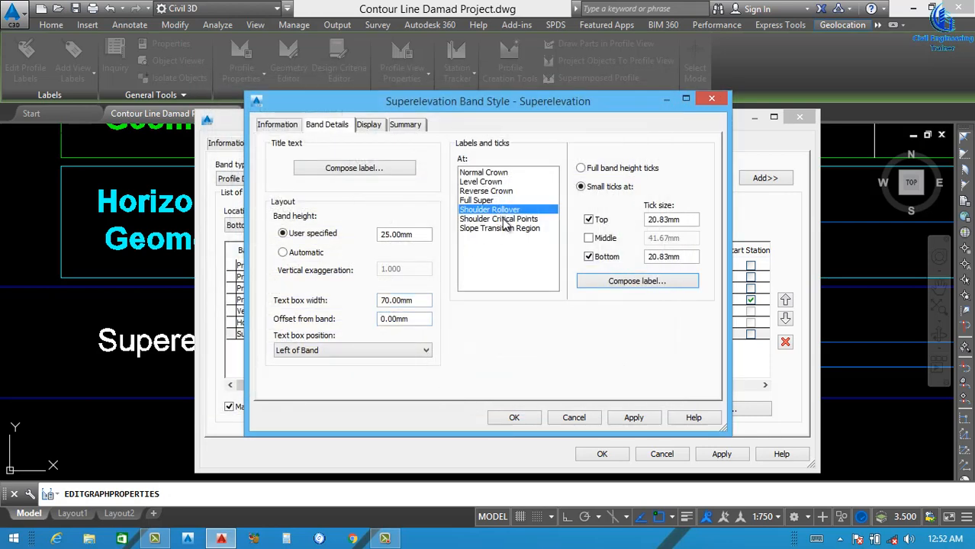
# - Make the Shoulder Critical Points label's Station Value text white and bold, and apply and accept the label style
pyautogui.click(504, 220)
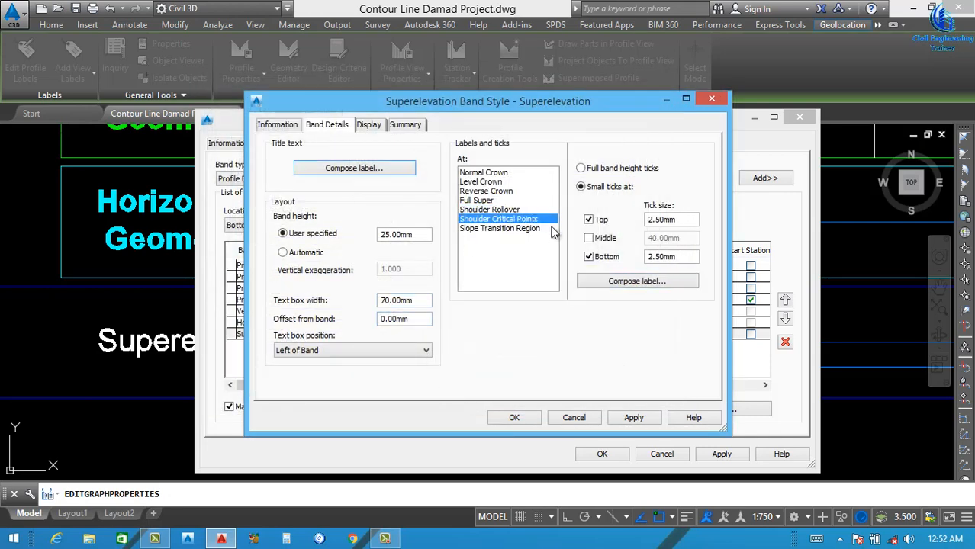
pyautogui.click(631, 286)
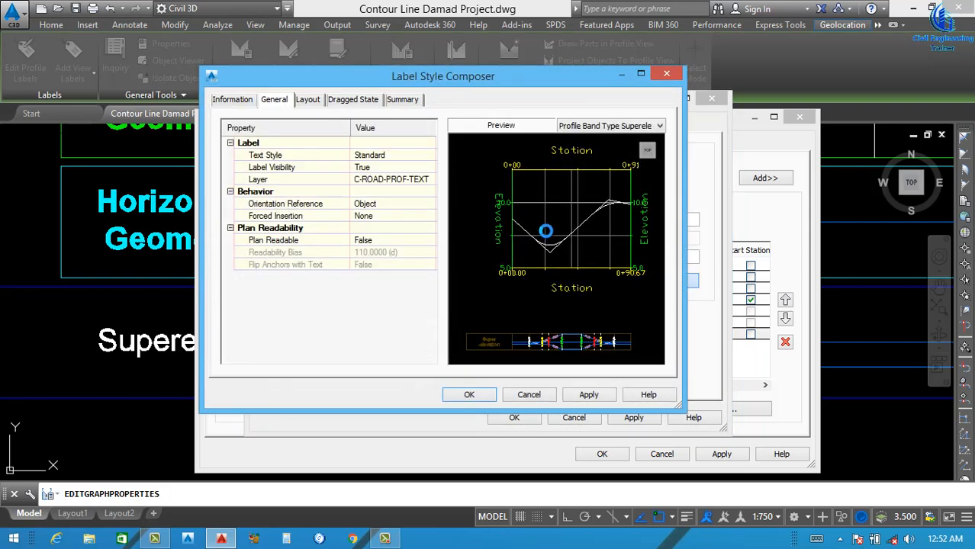
pyautogui.click(385, 243)
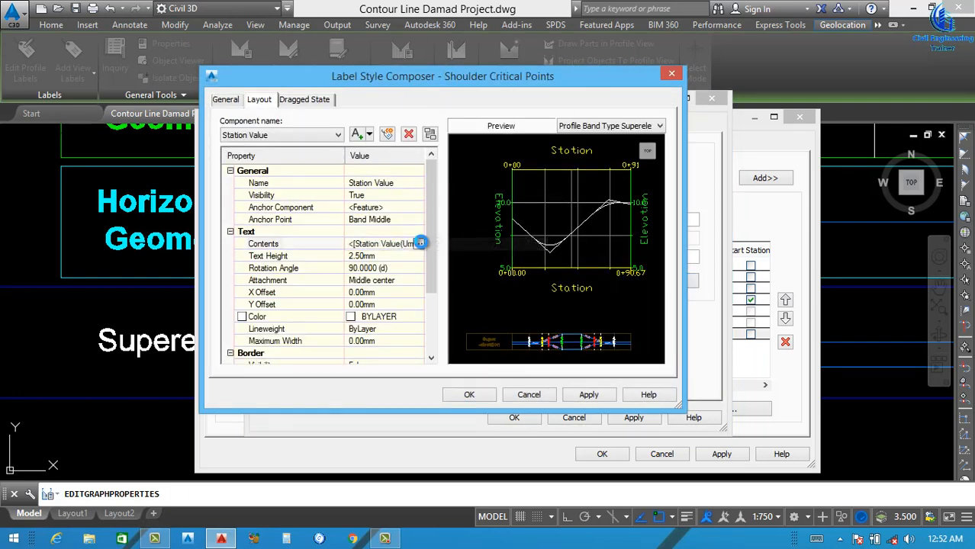
pyautogui.click(422, 243)
pyautogui.click(560, 166)
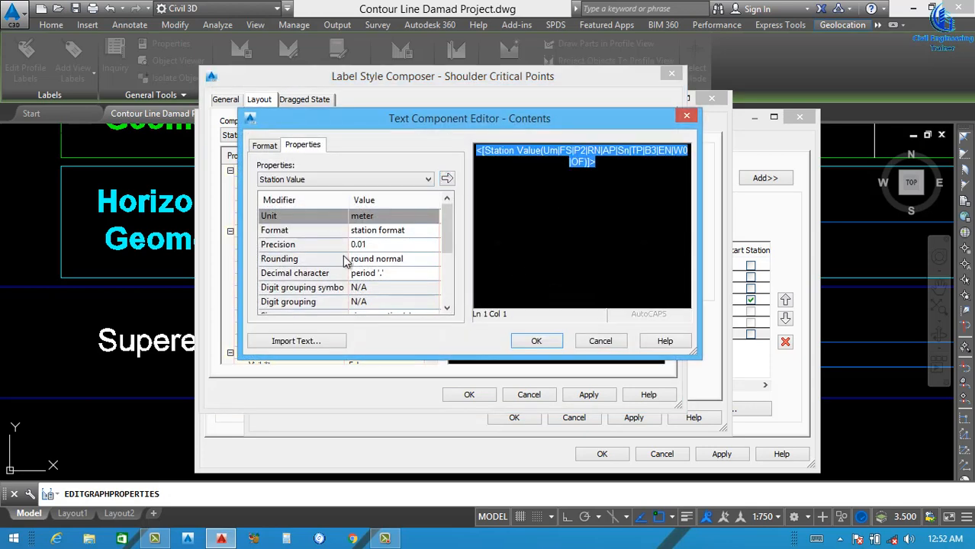
pyautogui.moveTo(447, 235)
pyautogui.mouseDown()
pyautogui.moveTo(447, 252)
pyautogui.moveTo(450, 220)
pyautogui.mouseUp()
pyautogui.click(265, 145)
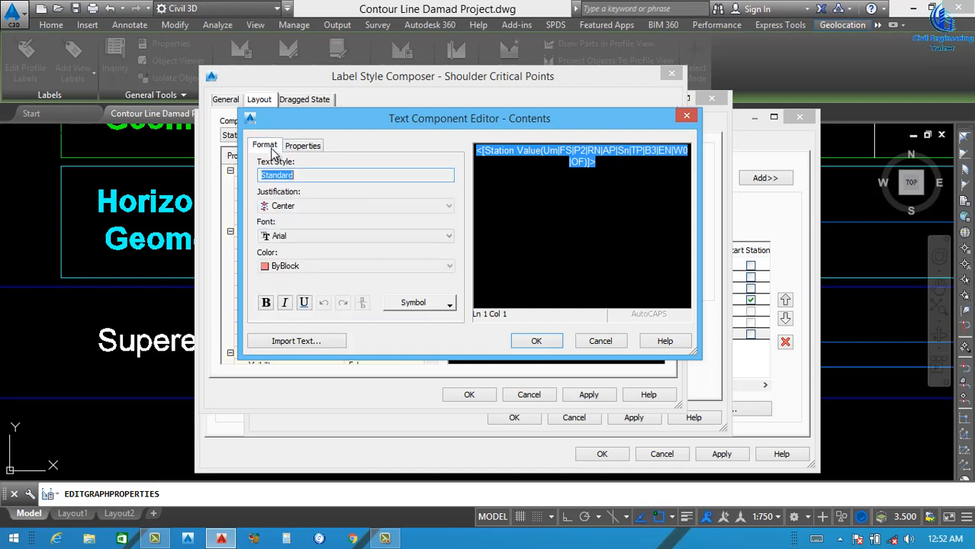
pyautogui.click(310, 266)
pyautogui.click(283, 349)
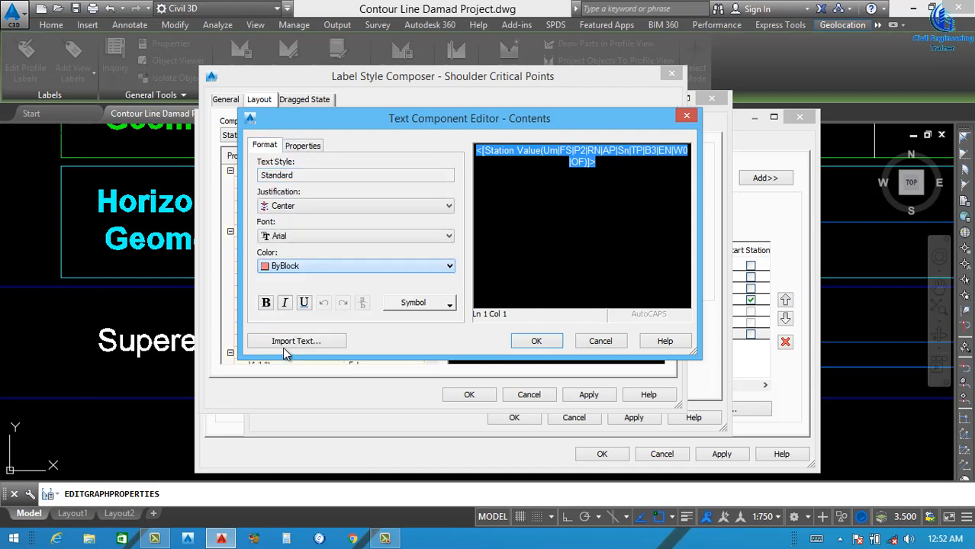
pyautogui.click(272, 307)
pyautogui.click(525, 342)
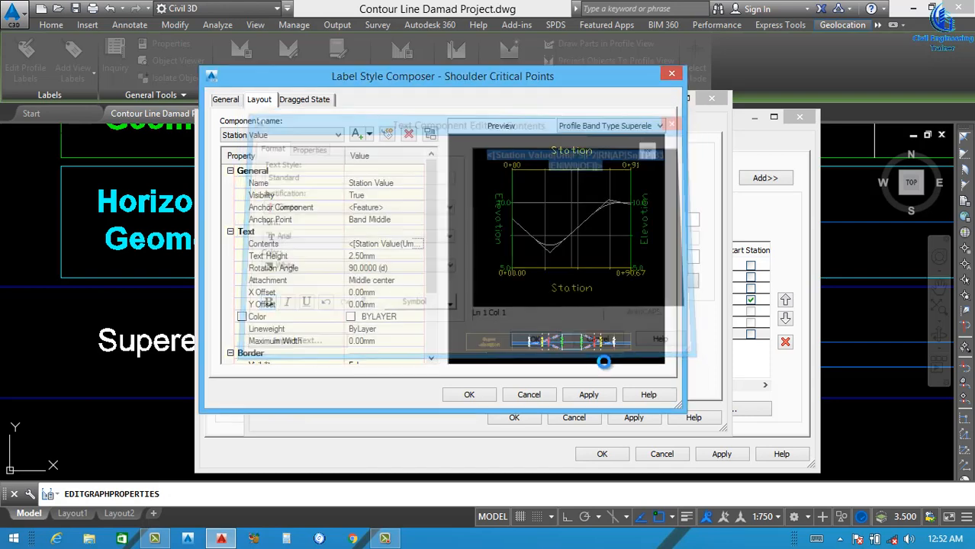
pyautogui.click(588, 394)
pyautogui.click(469, 395)
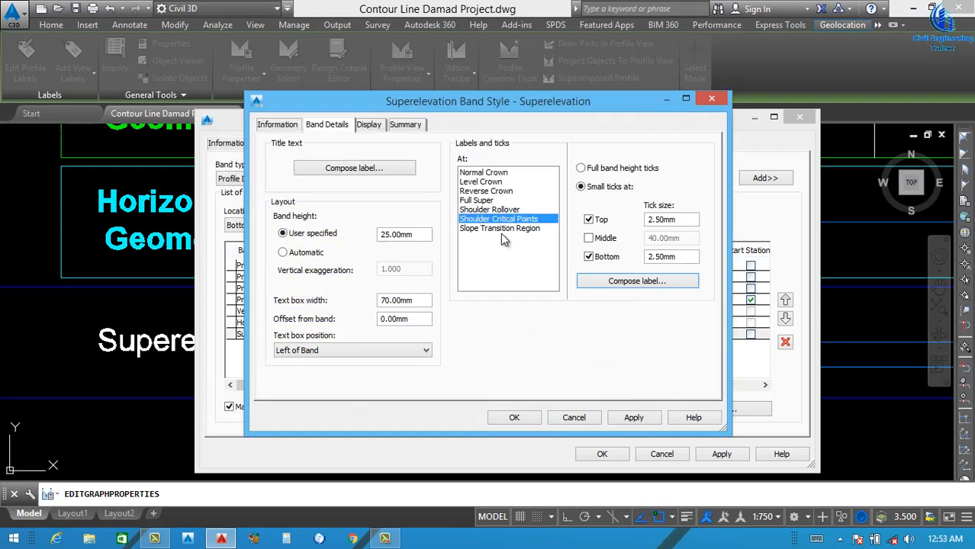
# - Replace the Slope Transition Region label's Region Length contents with First point cross slope, and apply and accept the label style
pyautogui.click(503, 229)
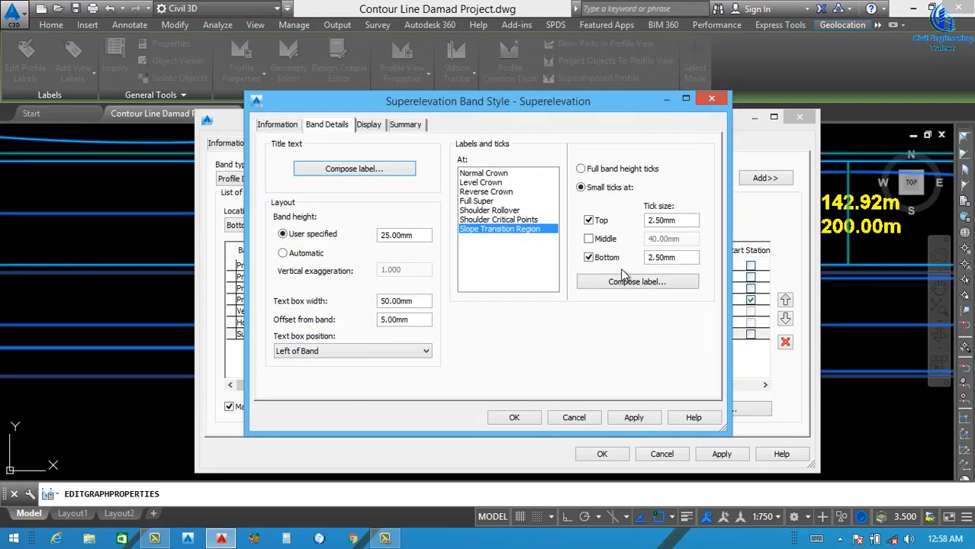
pyautogui.click(630, 281)
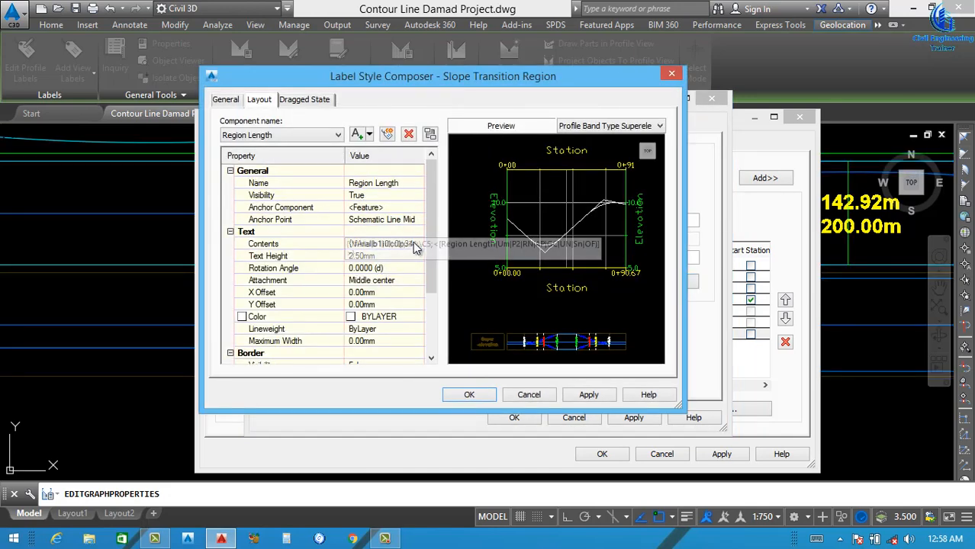
pyautogui.click(416, 246)
pyautogui.click(419, 244)
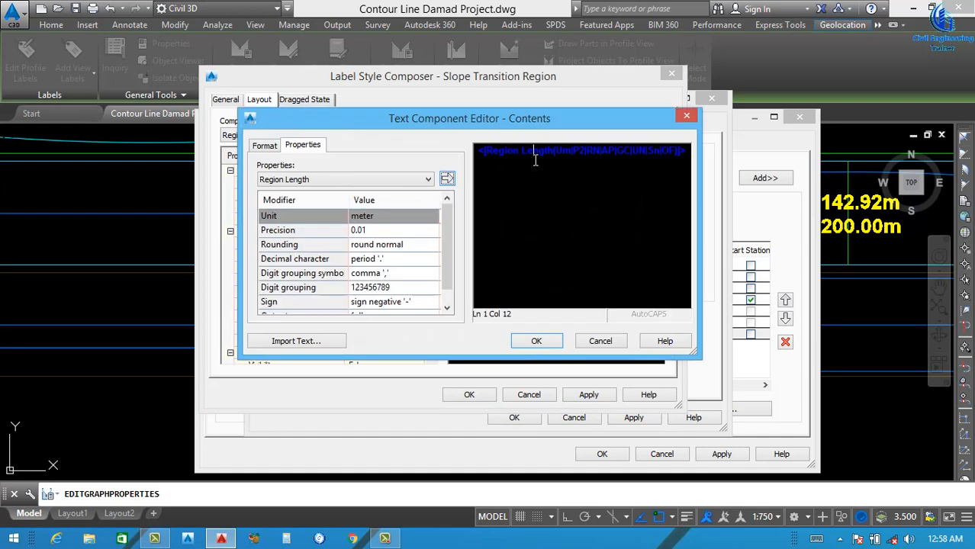
pyautogui.click(349, 181)
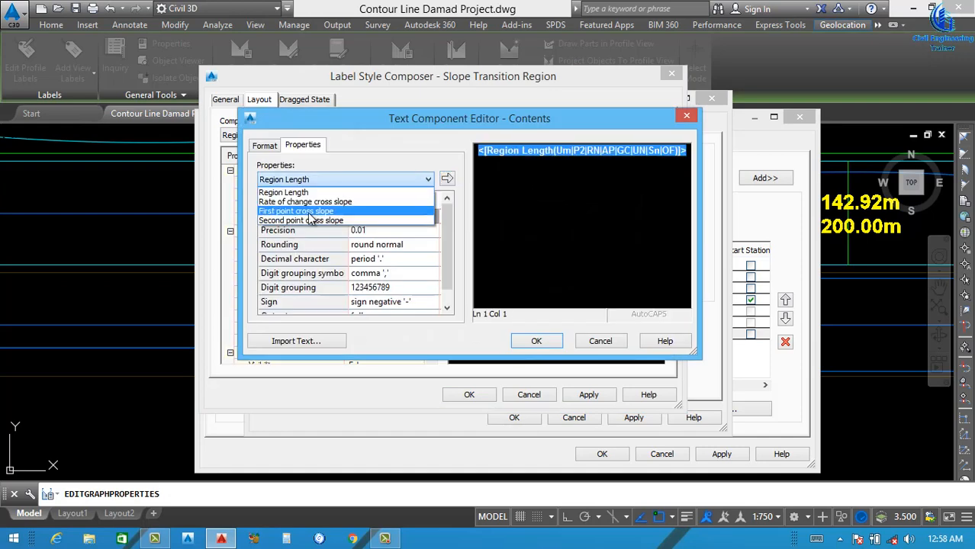
pyautogui.click(309, 211)
pyautogui.click(447, 179)
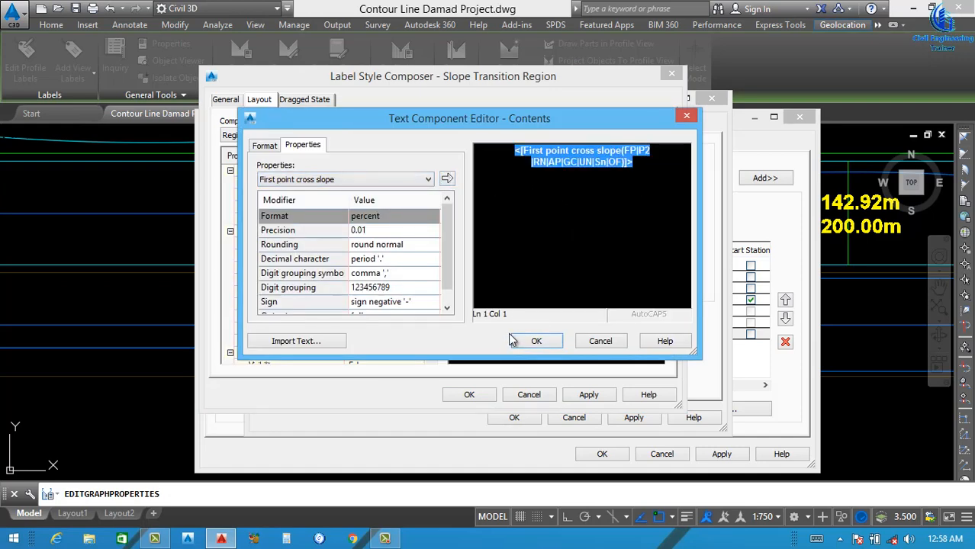
pyautogui.click(537, 343)
pyautogui.click(588, 394)
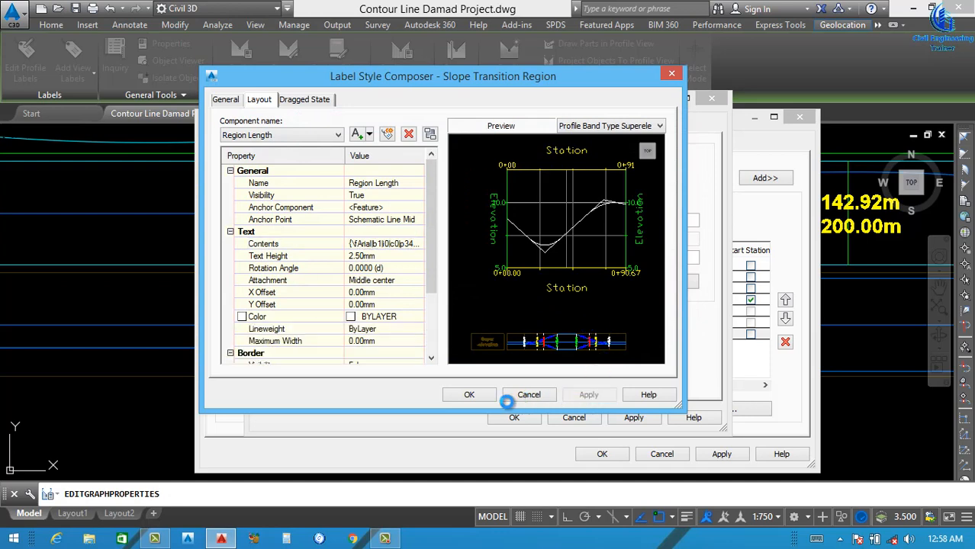
pyautogui.click(469, 395)
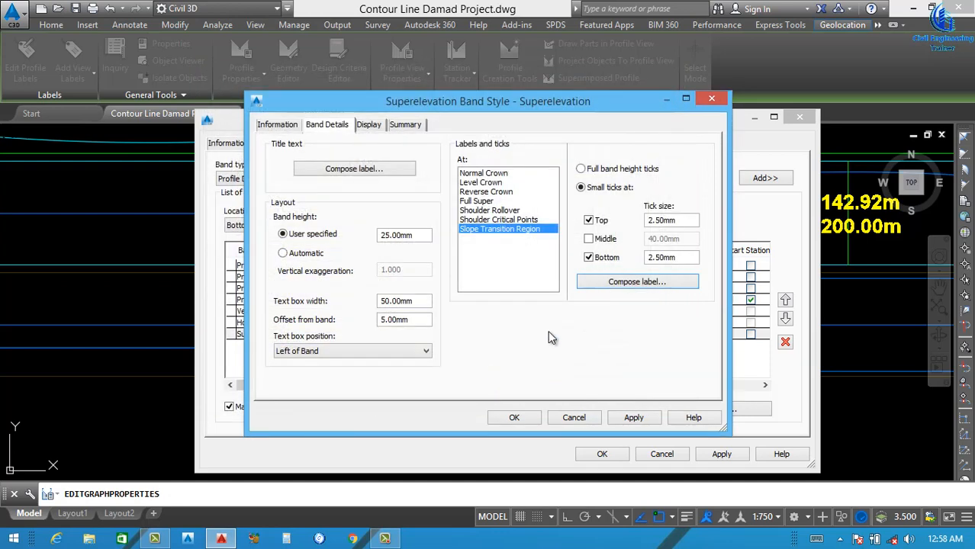
# - Apply and accept the Superelevation band style and the profile view properties
pyautogui.click(634, 419)
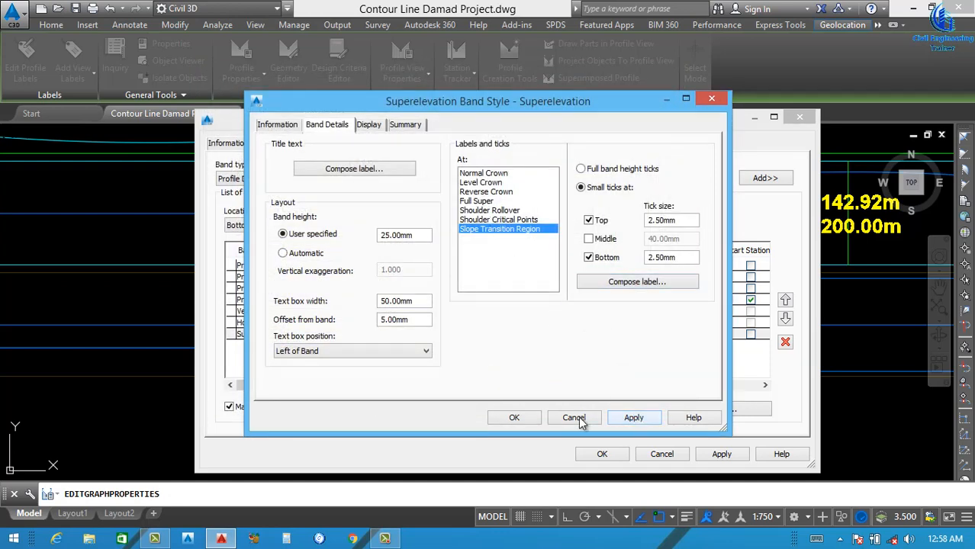
pyautogui.click(515, 419)
pyautogui.click(418, 208)
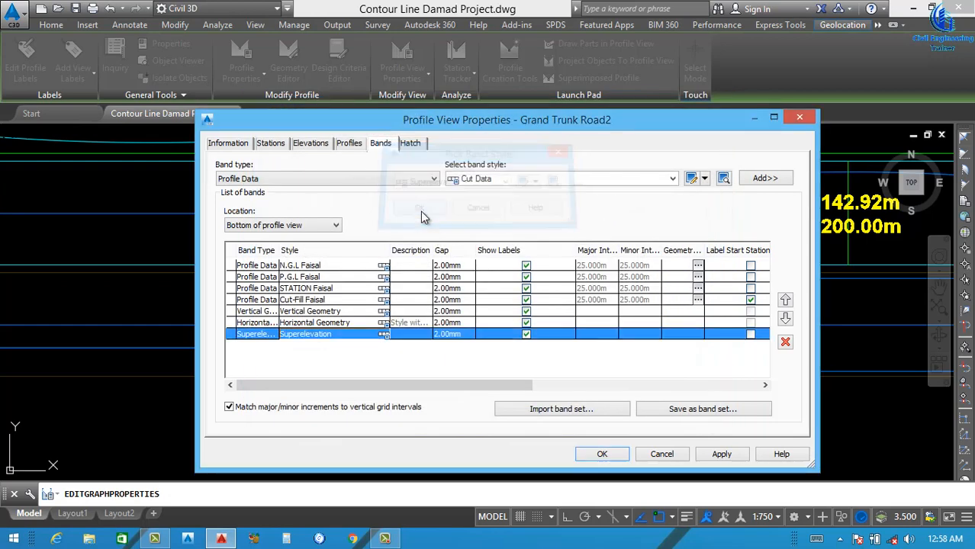
pyautogui.click(718, 454)
pyautogui.click(615, 457)
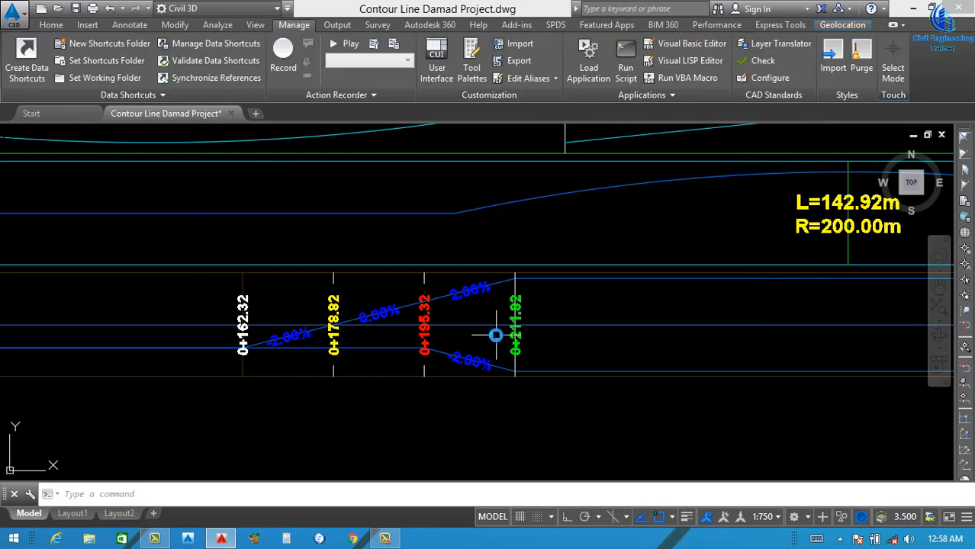
# - Examine the superelevation band's station and cross slope labels along the alignment and the complete profile view with all its bands
pyautogui.scroll(-3, 572, 340)
pyautogui.scroll(6, 773, 342)
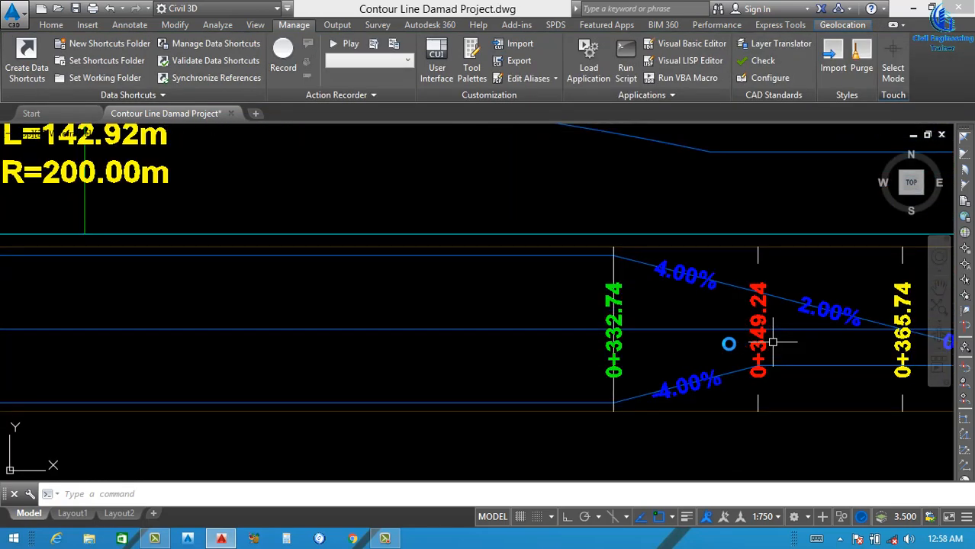
pyautogui.scroll(-2, 665, 338)
pyautogui.scroll(-3, 644, 348)
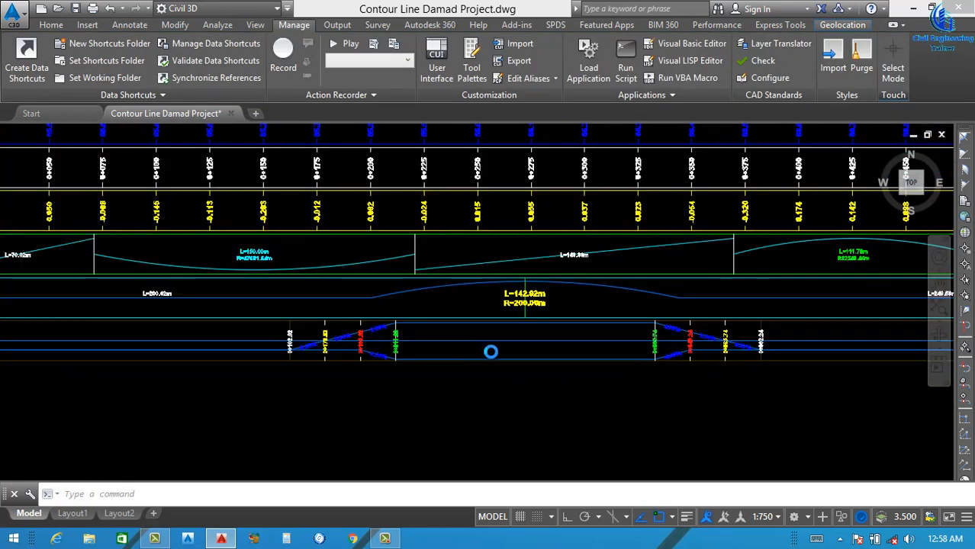
pyautogui.scroll(-2, 490, 348)
pyautogui.scroll(2, 807, 361)
pyautogui.scroll(-1, 808, 361)
pyautogui.scroll(-2, 392, 371)
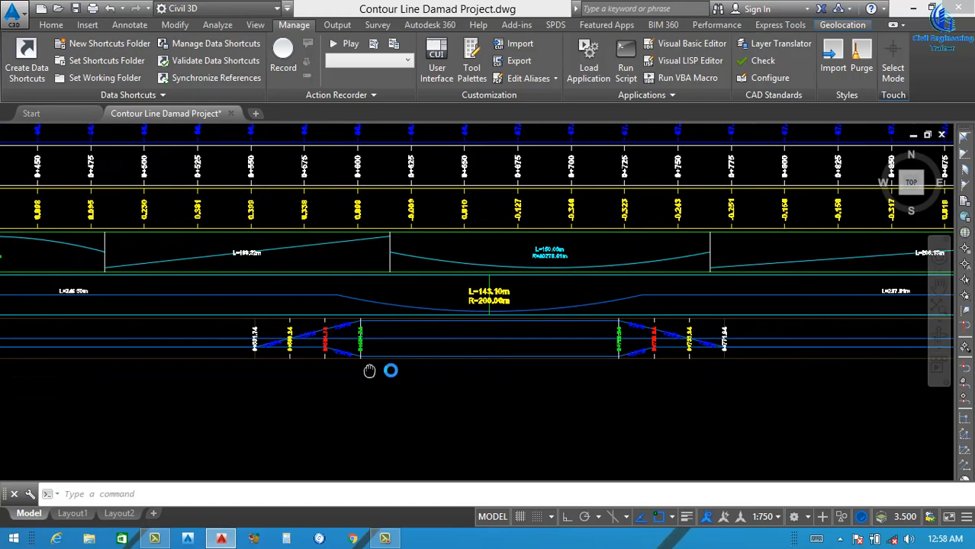
pyautogui.scroll(-2, 649, 366)
pyautogui.scroll(-1, 725, 356)
pyautogui.scroll(-2, 724, 356)
pyautogui.scroll(2, 712, 348)
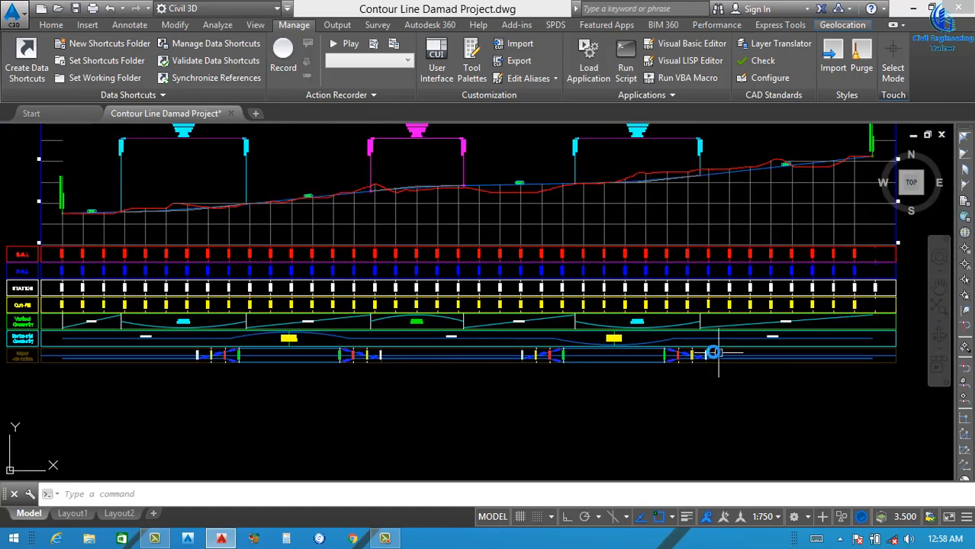
pyautogui.scroll(3, 634, 360)
pyautogui.scroll(-5, 711, 350)
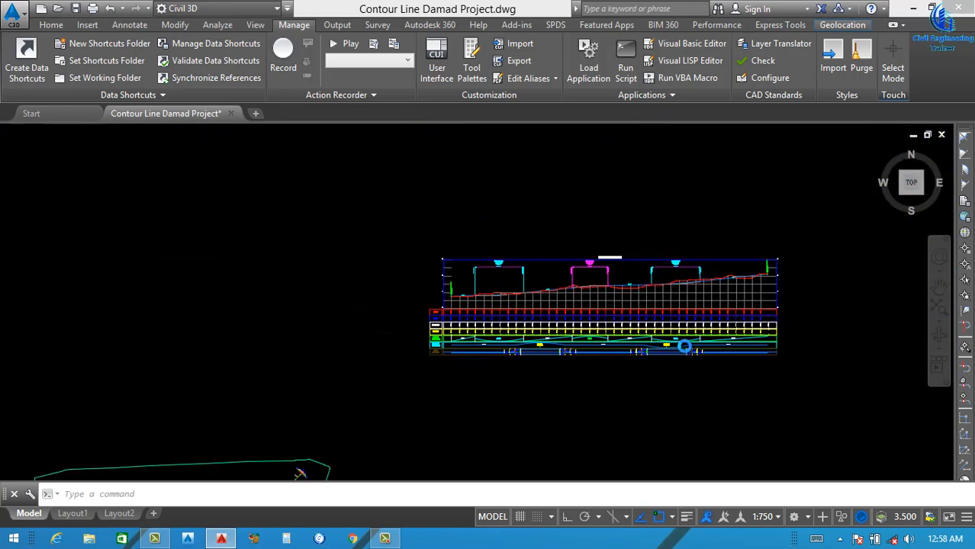
pyautogui.scroll(2, 731, 337)
pyautogui.scroll(3, 267, 375)
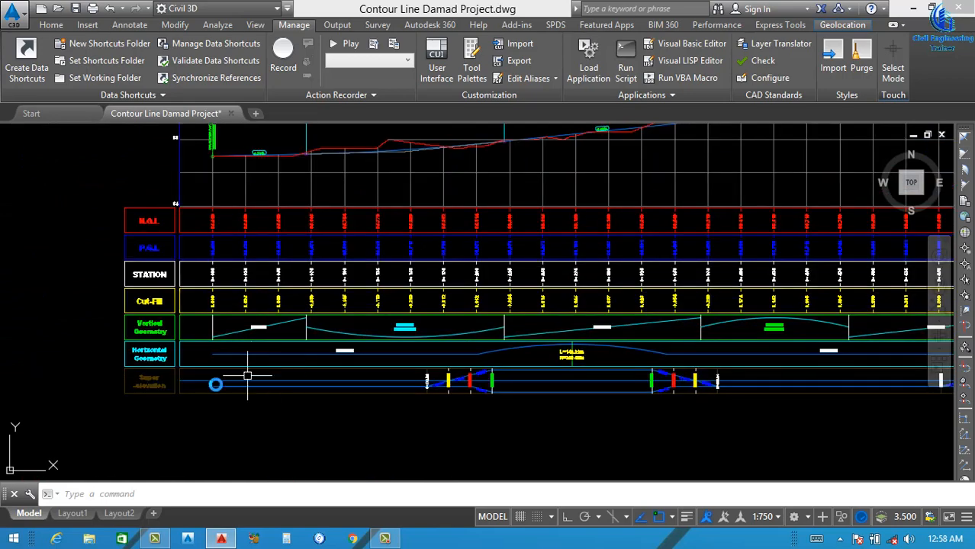
pyautogui.scroll(4, 164, 244)
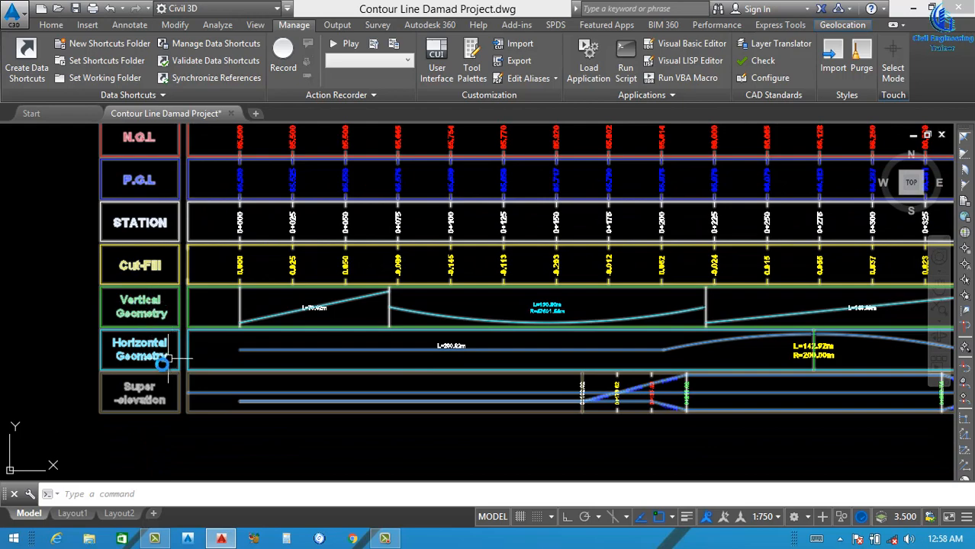
pyautogui.scroll(-5, 158, 405)
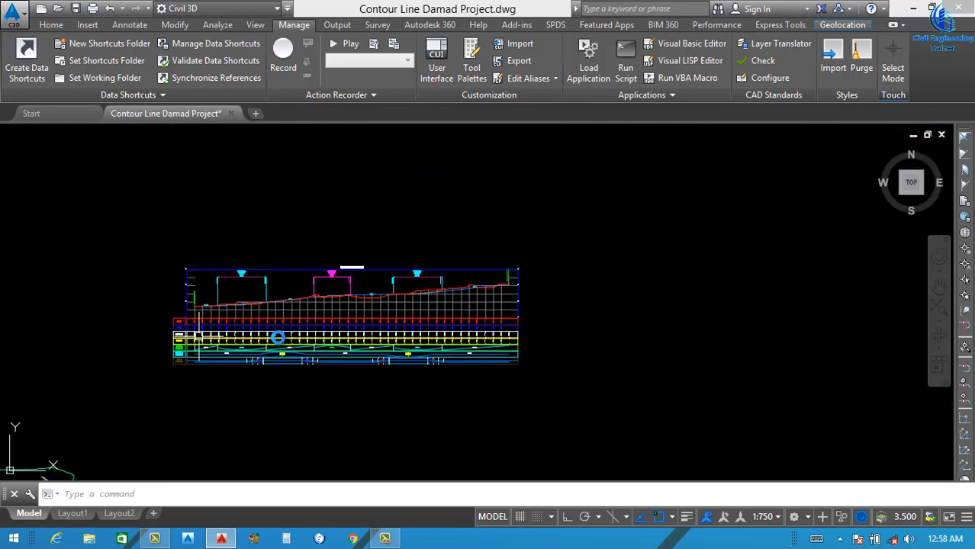
pyautogui.scroll(3, 598, 399)
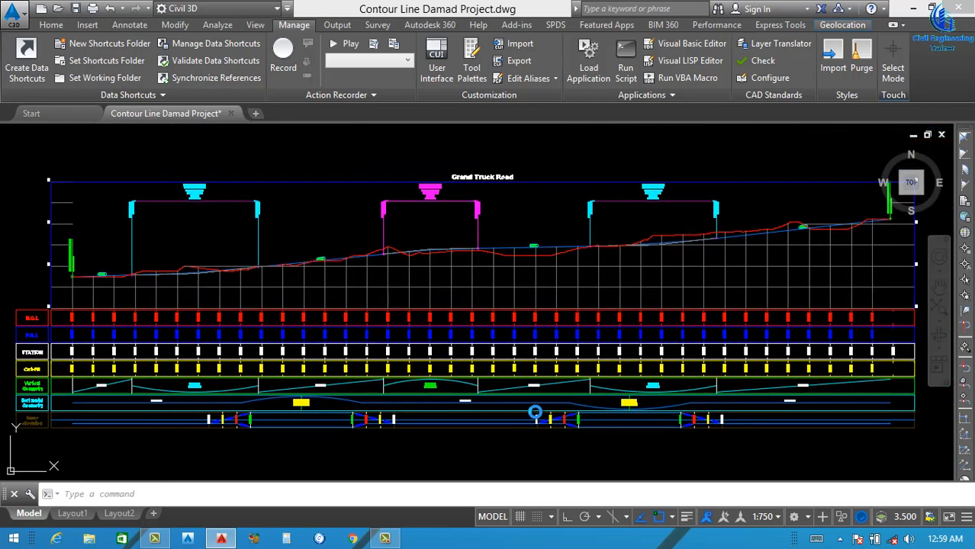
pyautogui.moveTo(533, 410); pyautogui.dragTo(537, 417, button='middle')
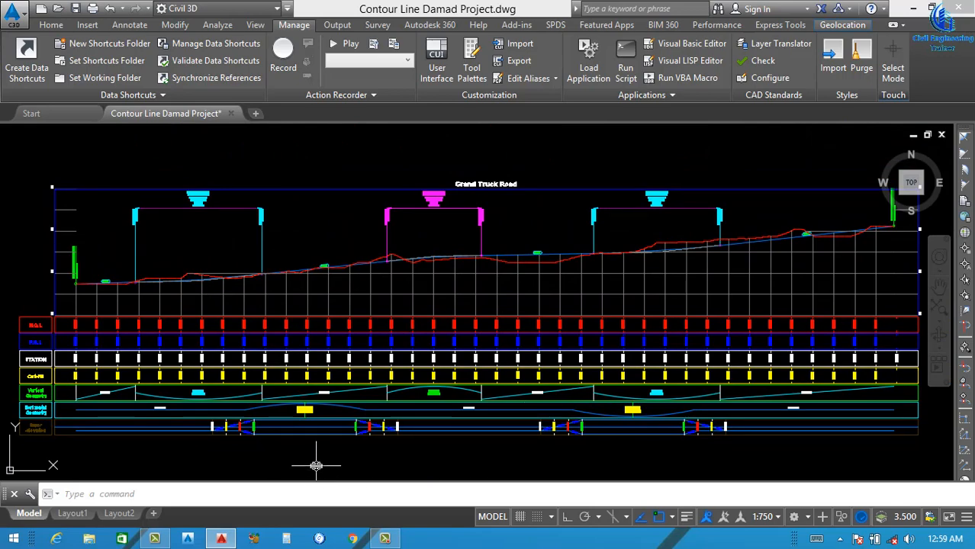